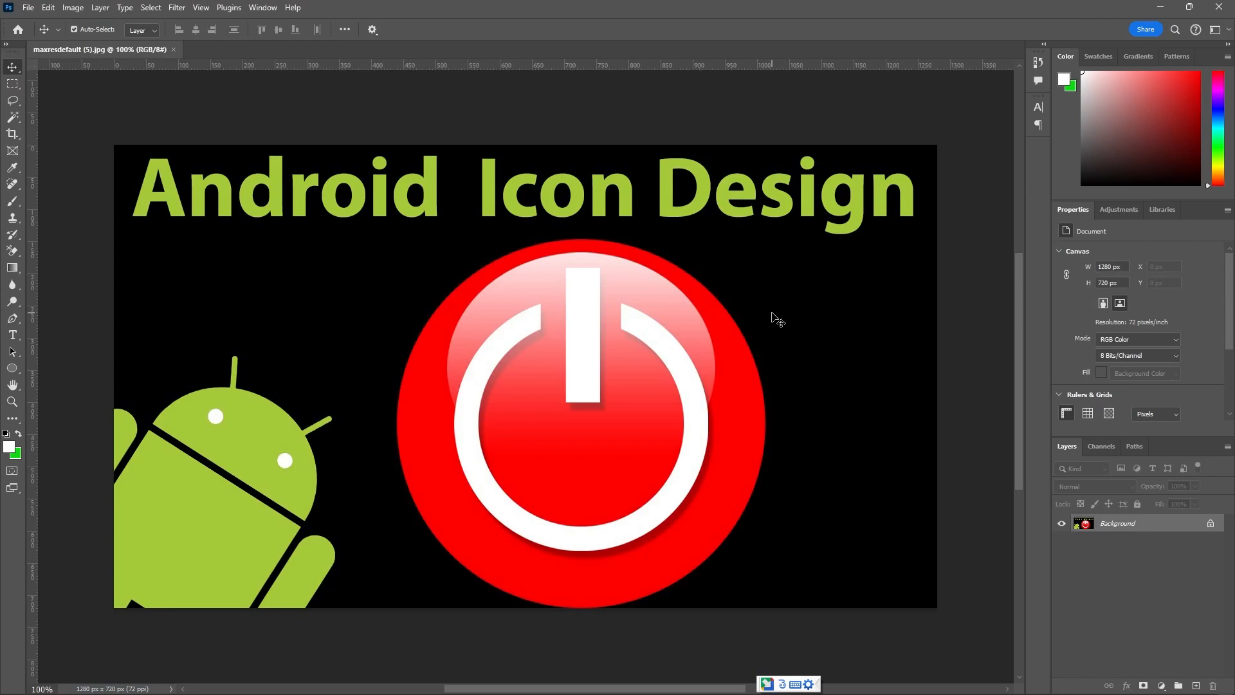
Close the open assignments folder window, return to the image in Photoshop and unlock its Background layer.
left_click(1159, 10)
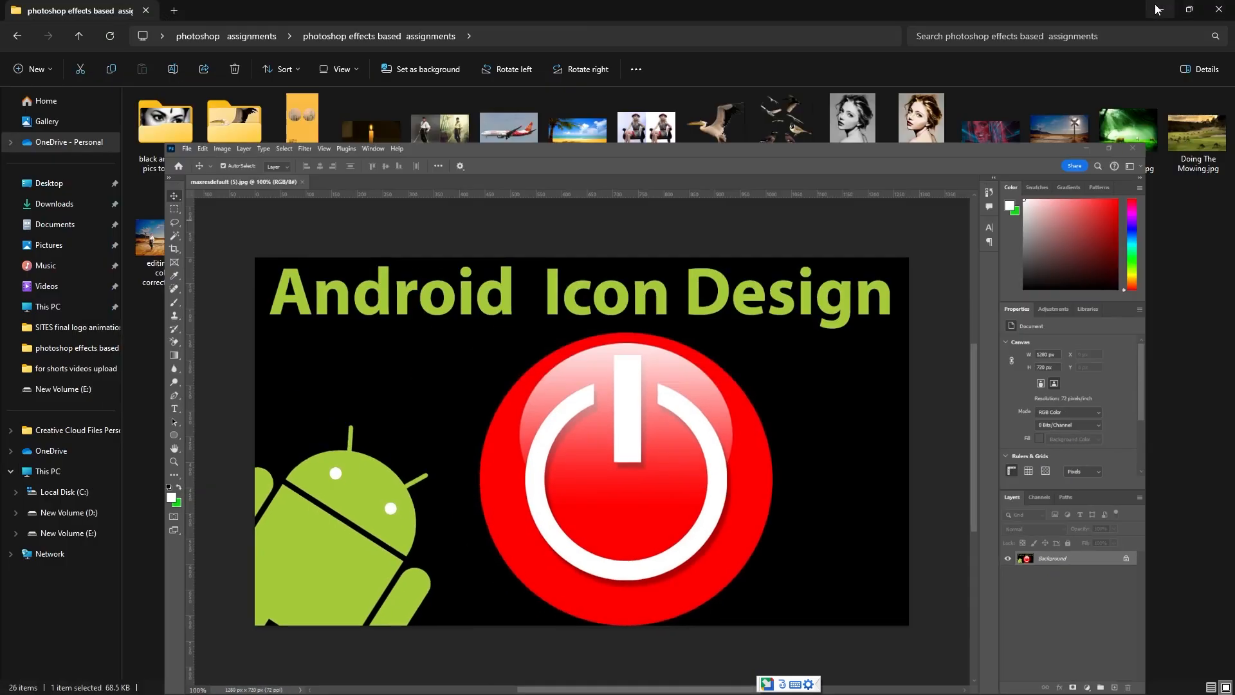
left_click(1216, 11)
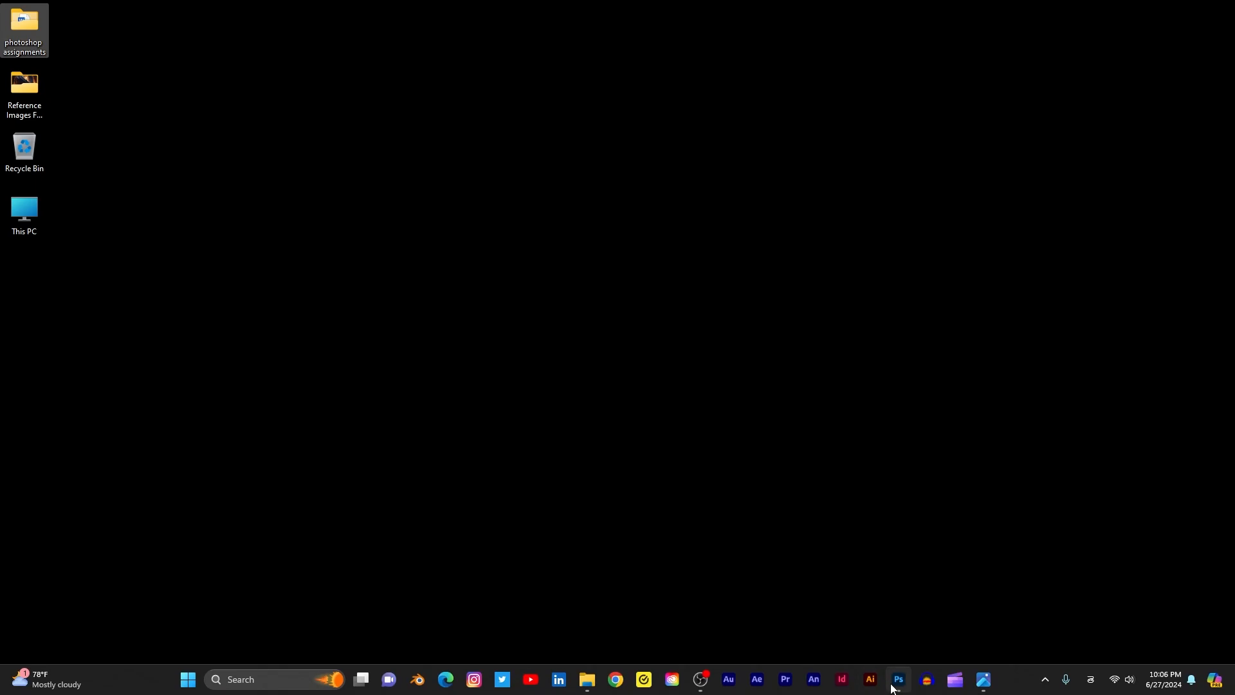
left_click(898, 684)
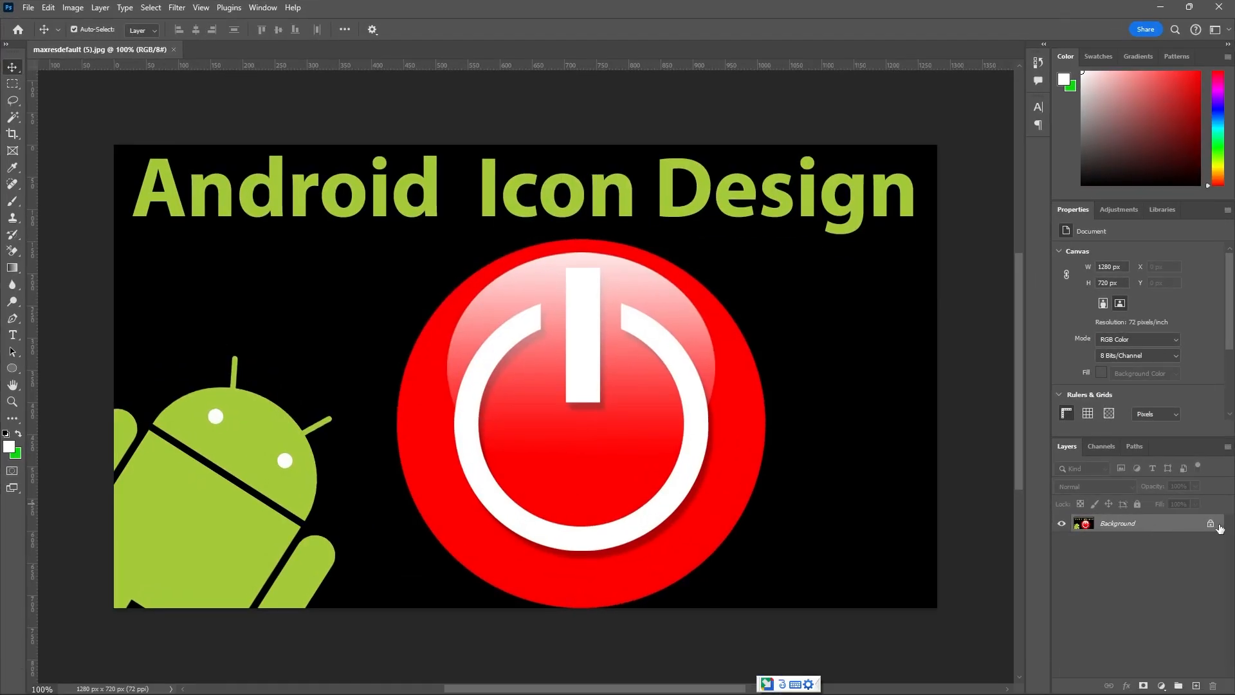
left_click(1210, 524)
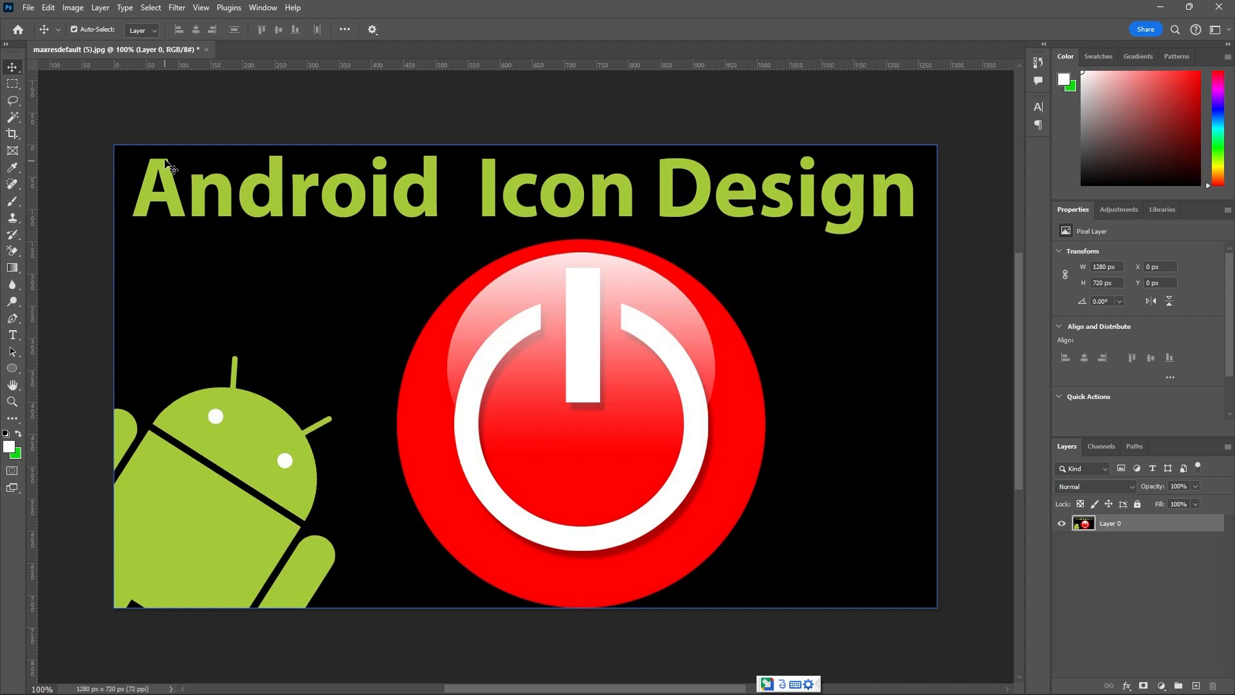
left_click(81, 9)
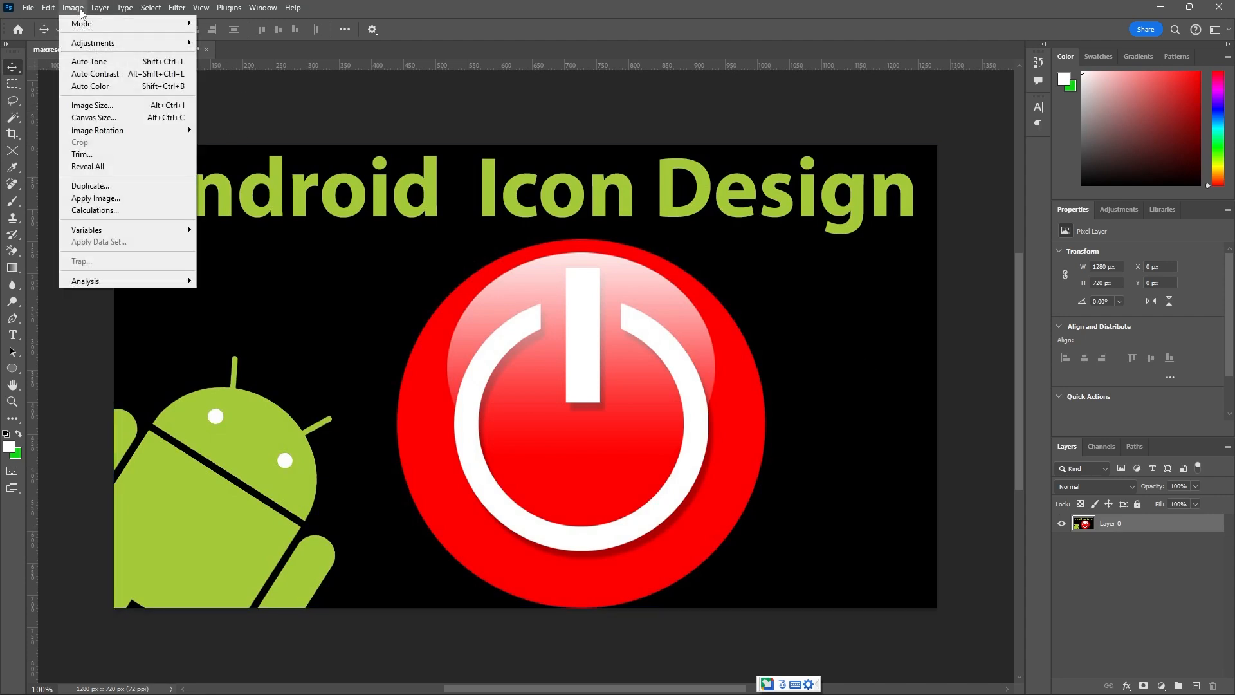
left_click(83, 187)
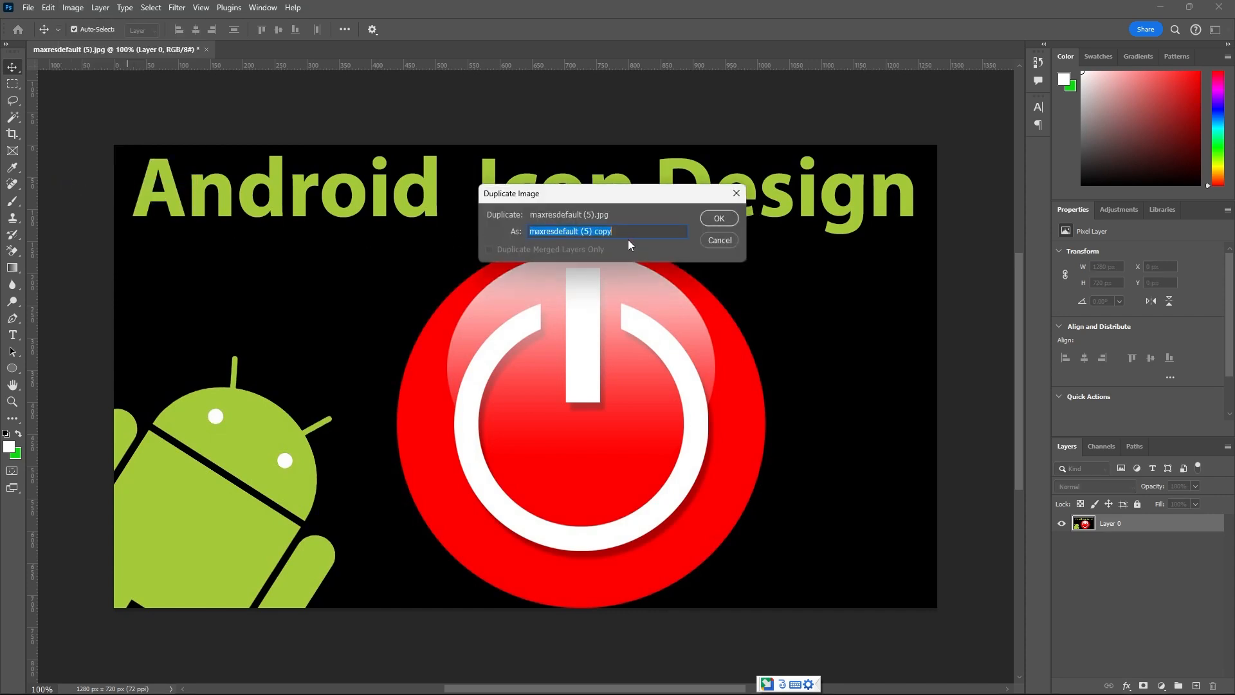
type("and")
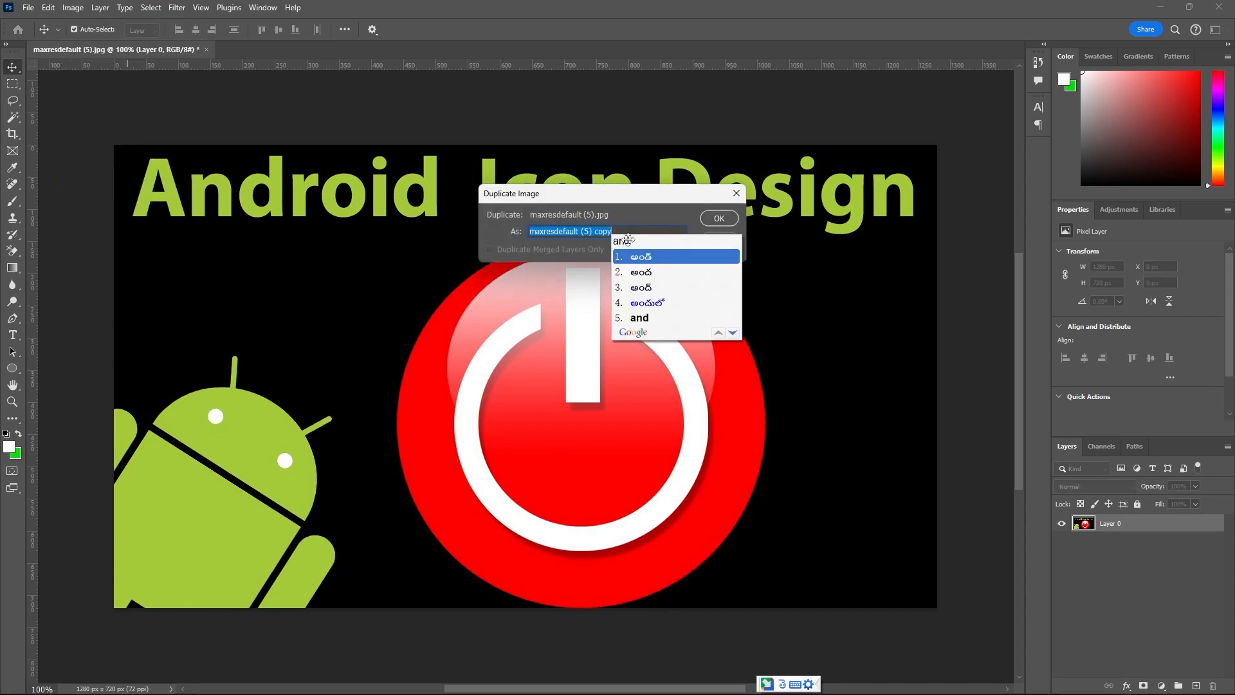
type("roid")
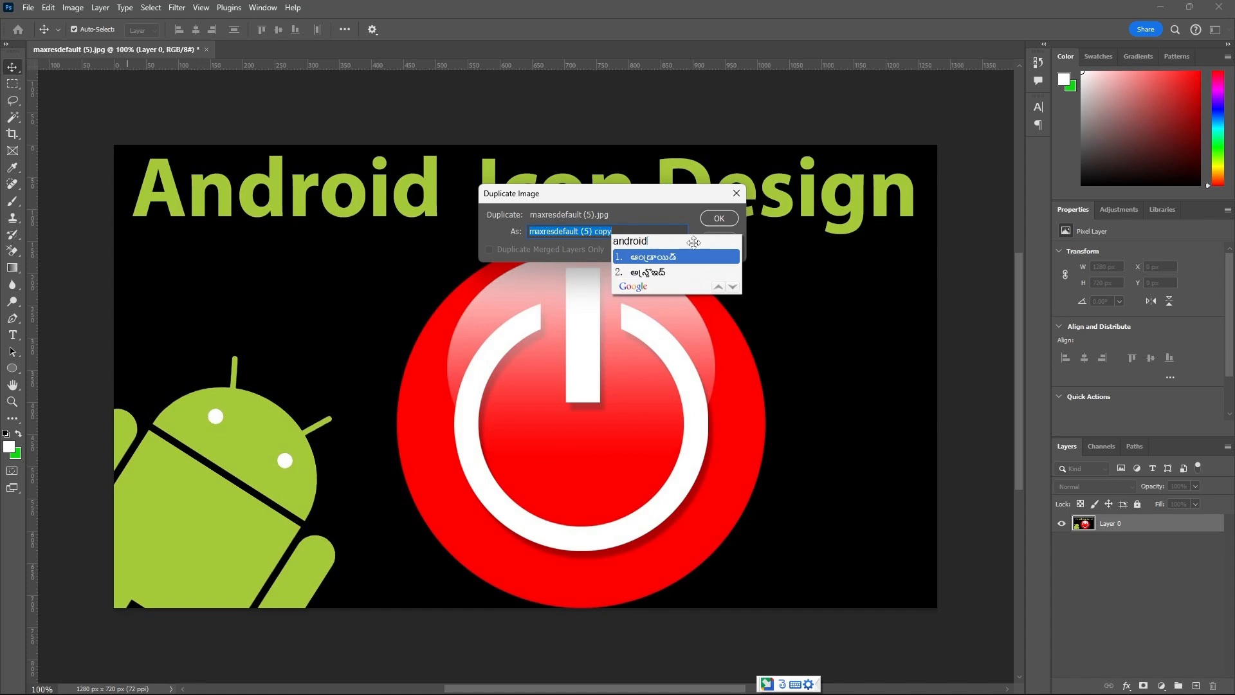
left_click(785, 687)
left_click(823, 668)
left_click_drag(625, 230, 494, 385)
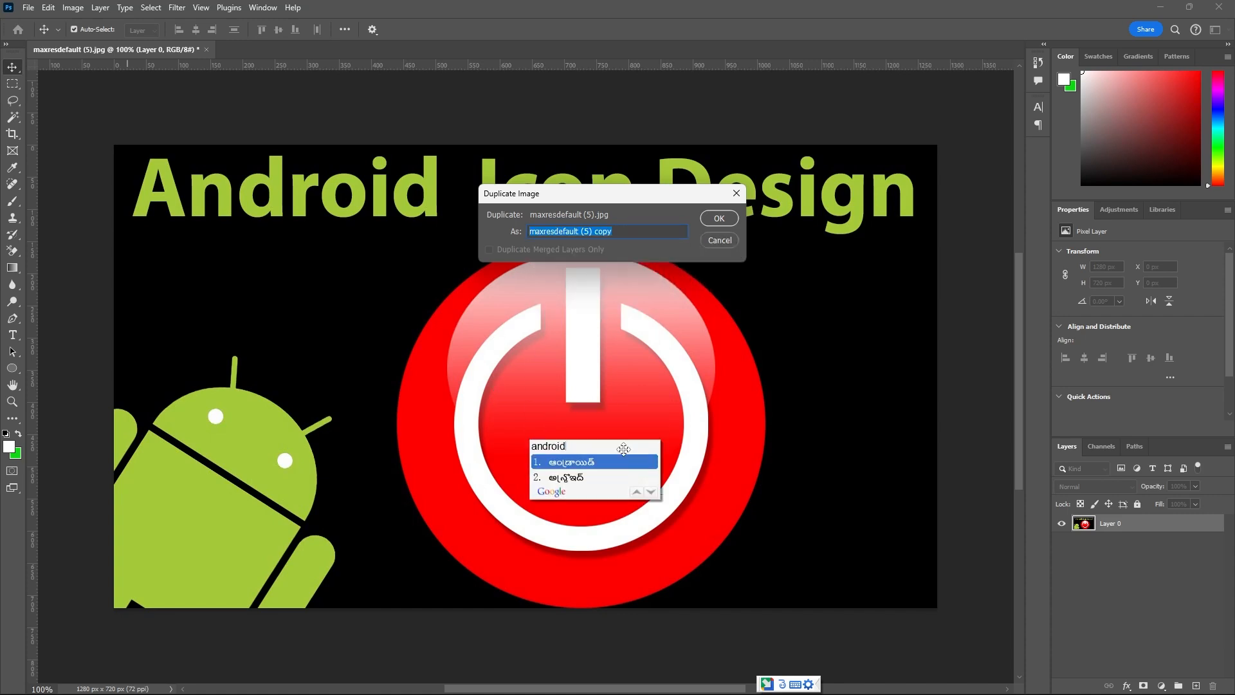
left_click(625, 231)
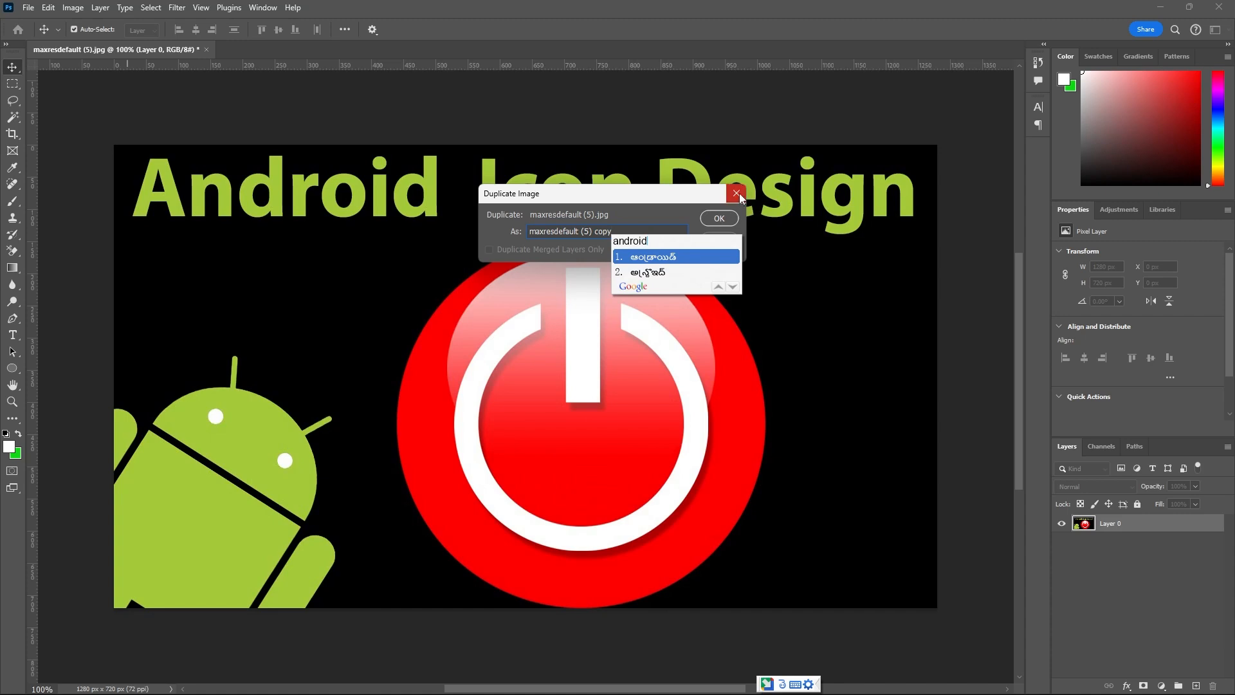
left_click(719, 218)
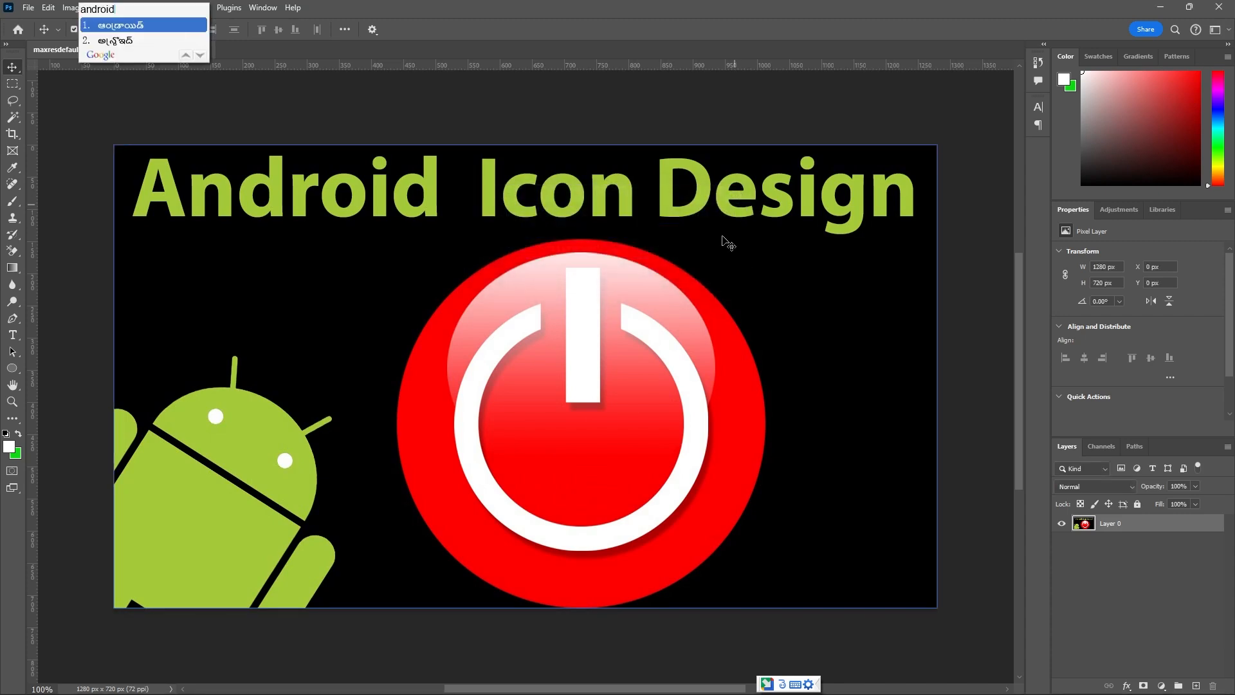
Switch the input language to English and duplicate the image as "android icon design".
left_click(781, 684)
left_click(803, 658)
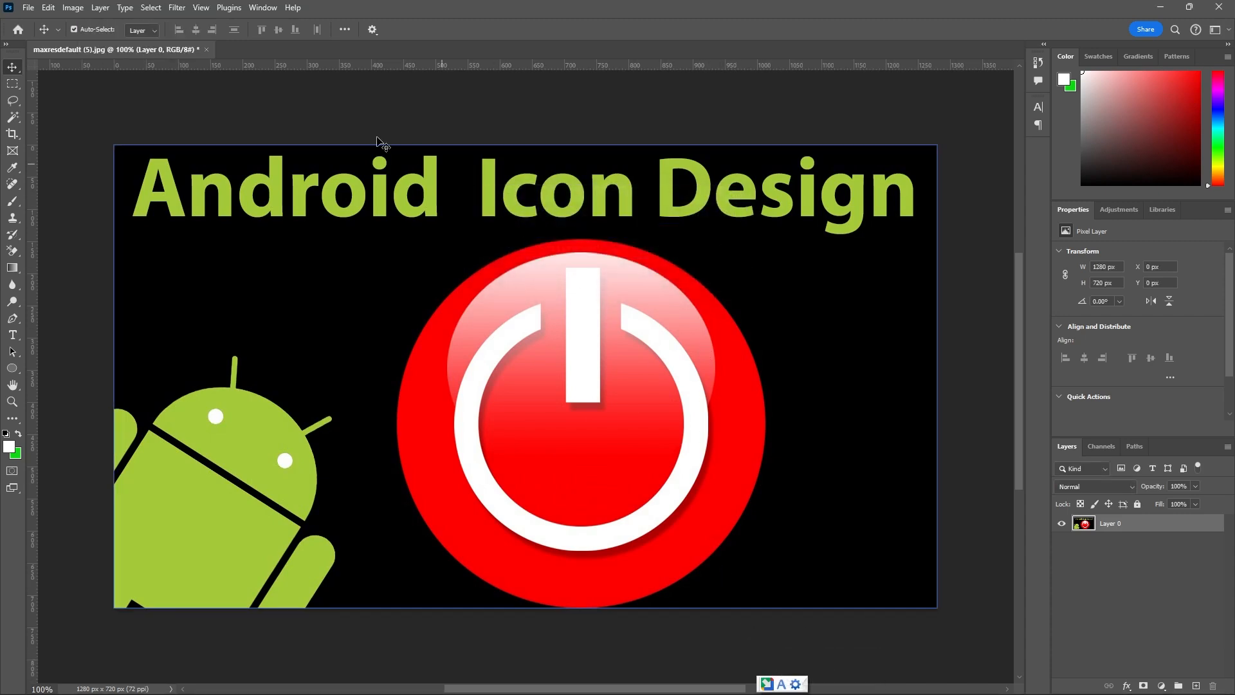
left_click(73, 7)
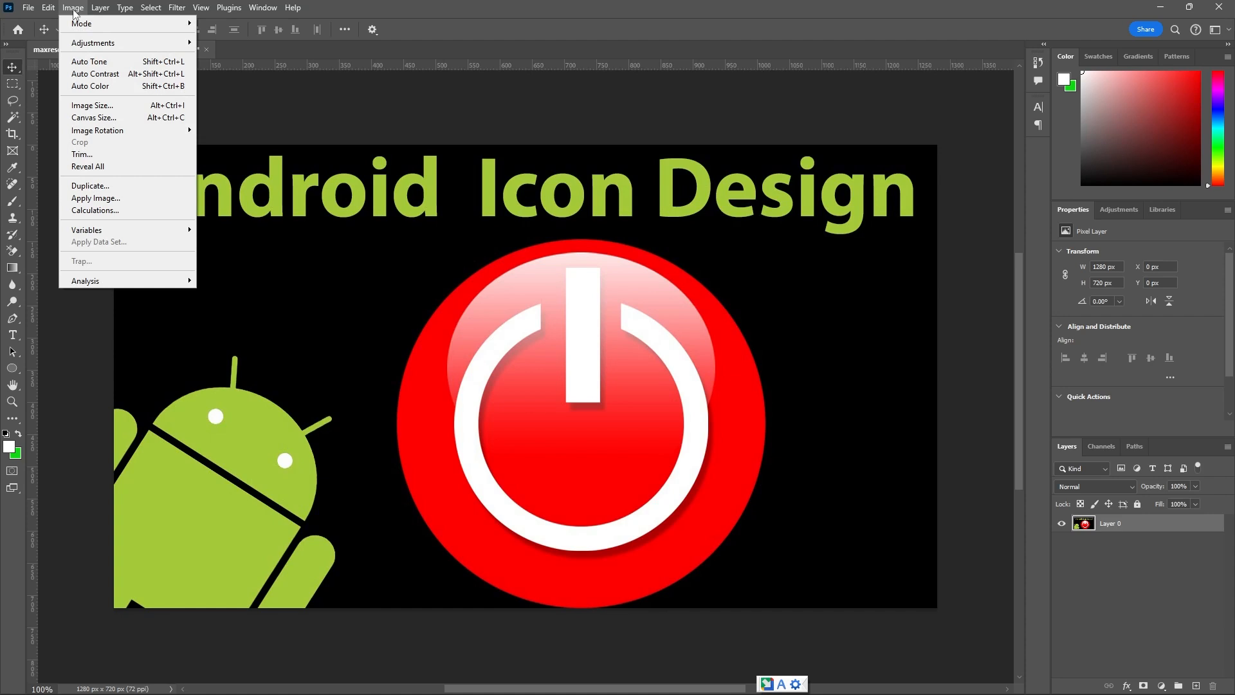
left_click(71, 189)
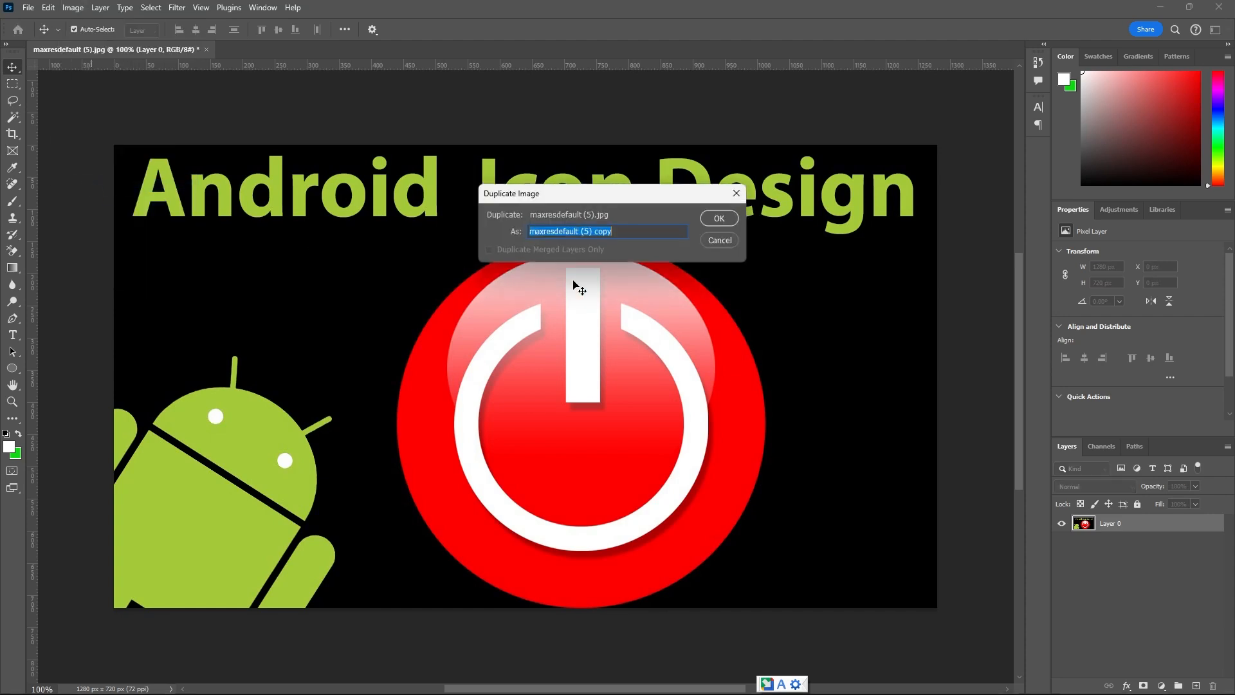
type("android design")
left_click(561, 232)
type("icon design")
left_click(723, 219)
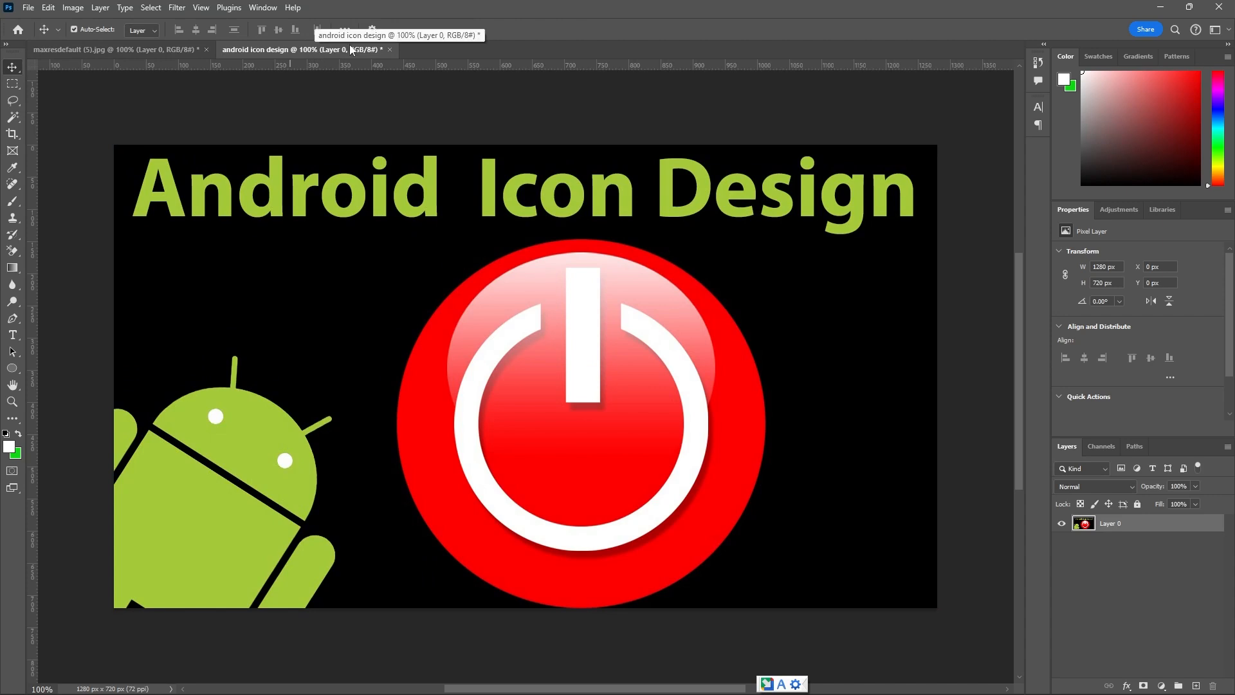
Float maxresdefault (5).jpg in its own window, shrunk to a small reference view beside the android icon design copy.
left_click(156, 51)
left_click_drag(160, 52, 195, 142)
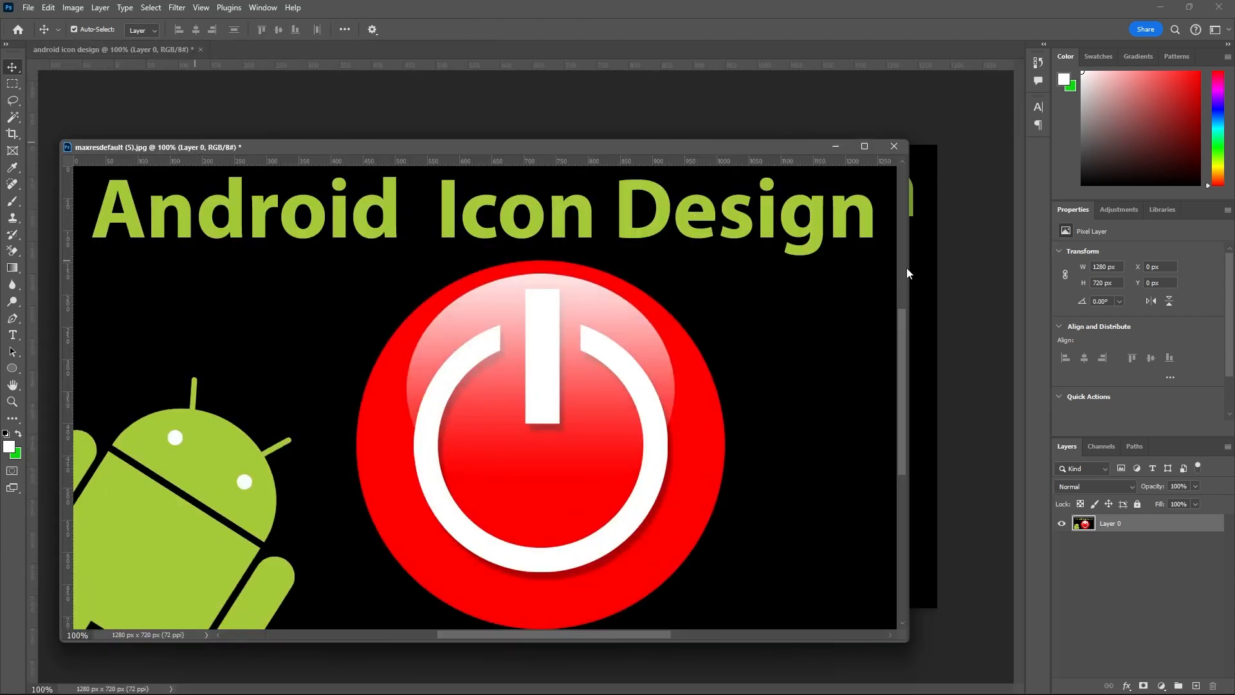
left_click_drag(907, 274, 558, 311)
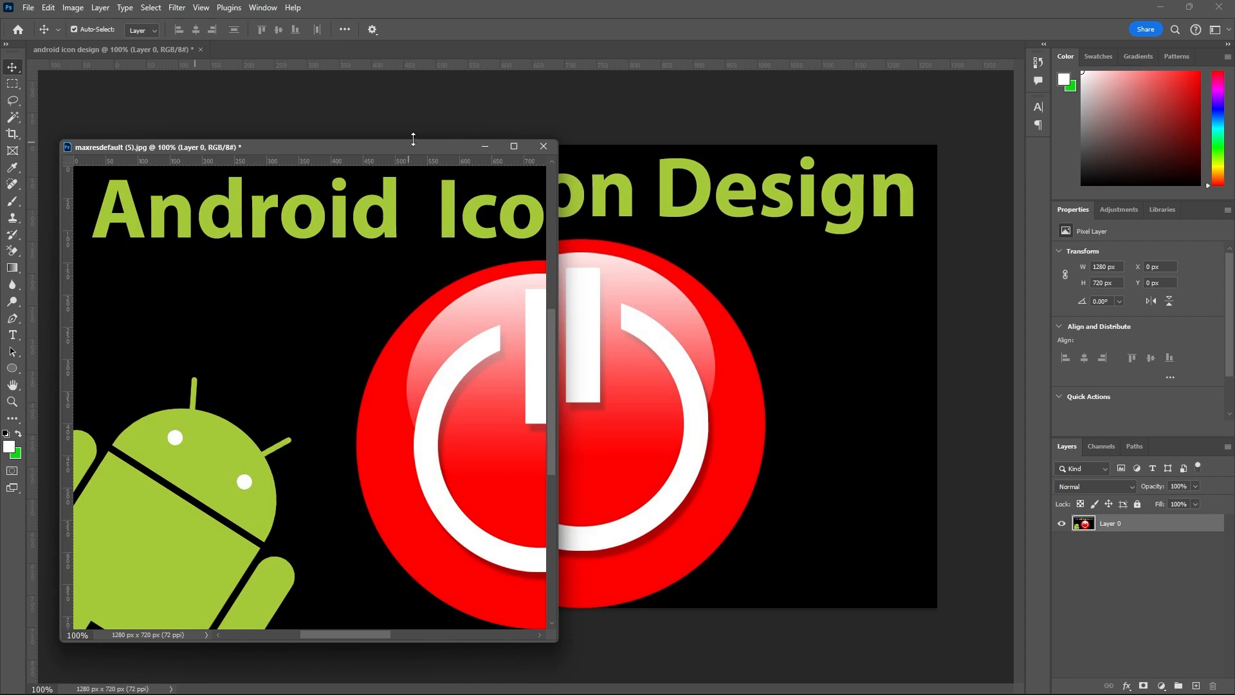
left_click_drag(413, 139, 413, 365)
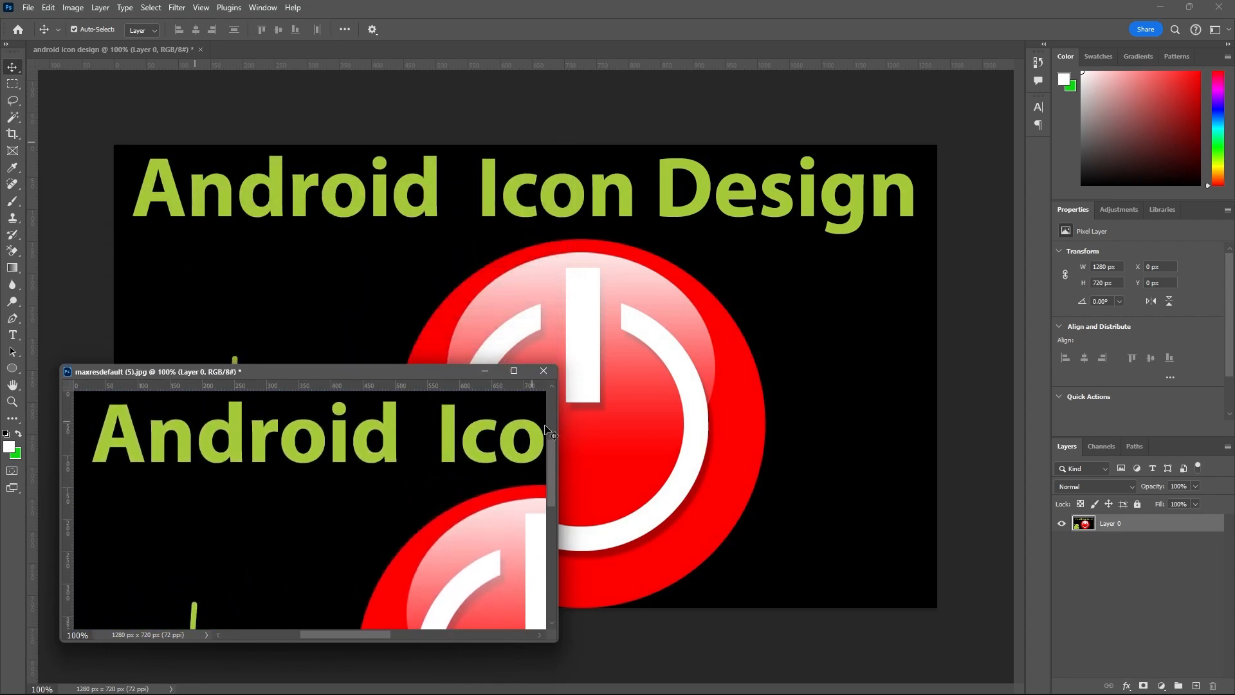
left_click_drag(556, 430, 318, 445)
scroll(155, 476, "down", 2)
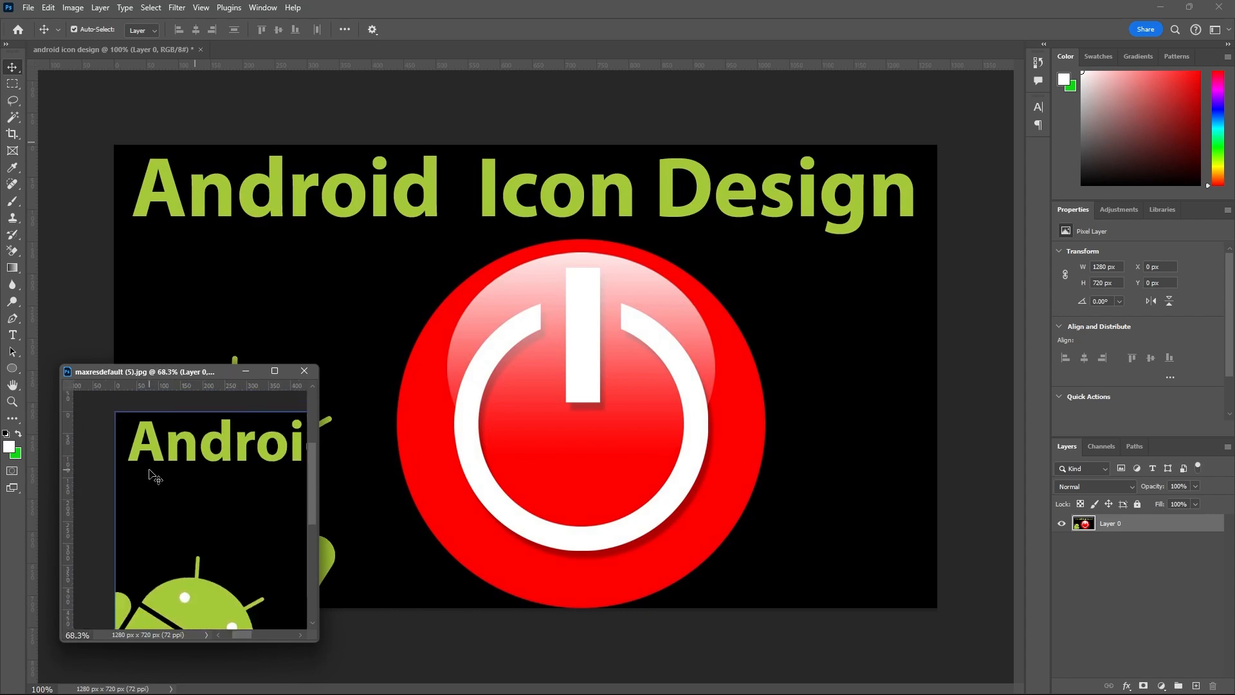
scroll(154, 476, "down", 5)
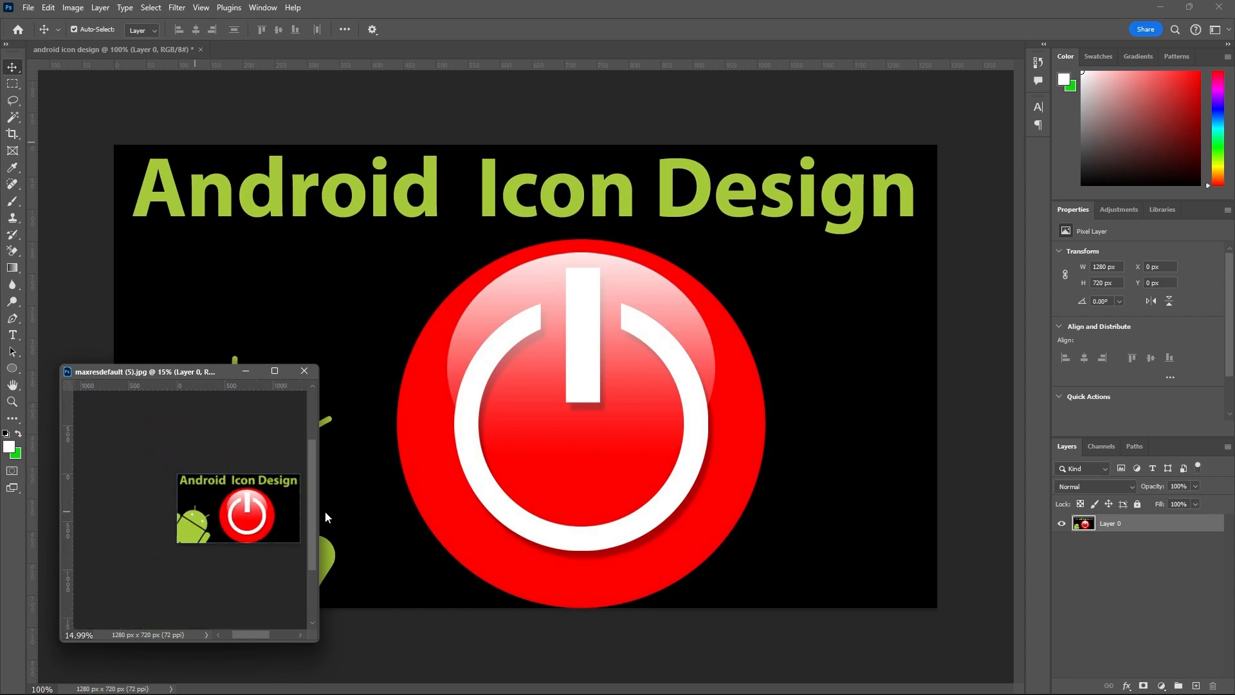
scroll(261, 505, "up", 3)
key("h")
left_click_drag(246, 486, 184, 459)
scroll(604, 371, "down", 2)
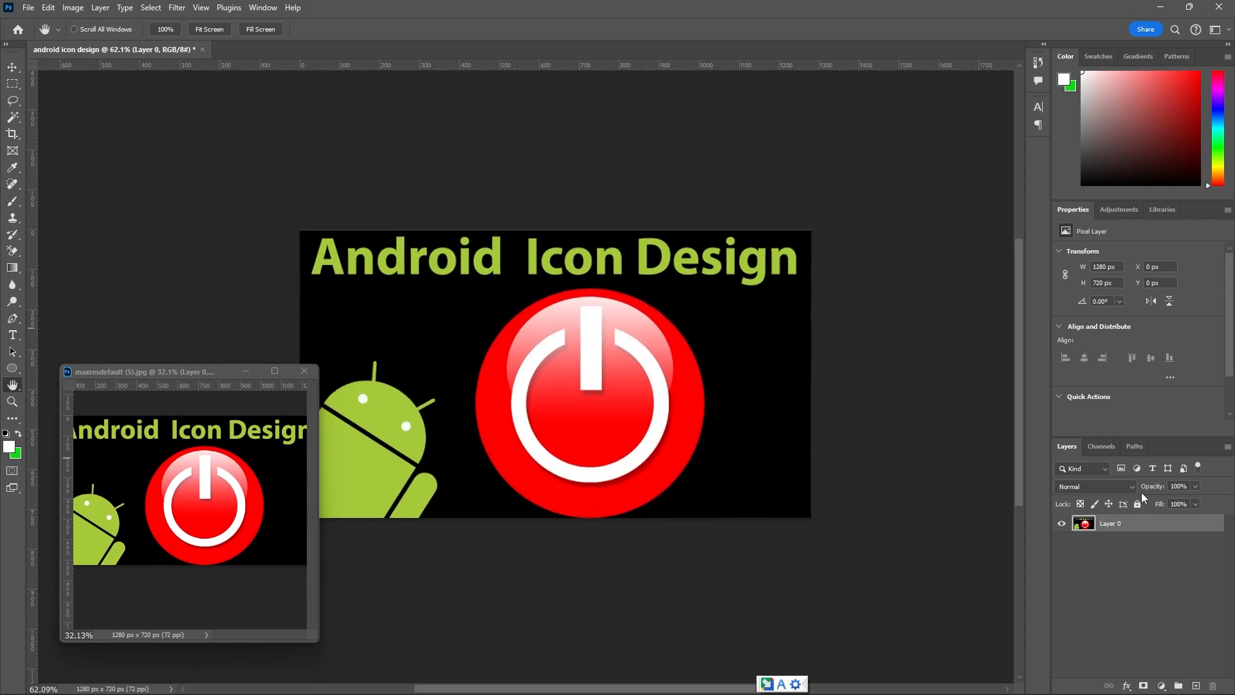
Add a new empty layer beneath Layer 0 and set Layer 0's opacity to 52%.
left_click(1197, 687)
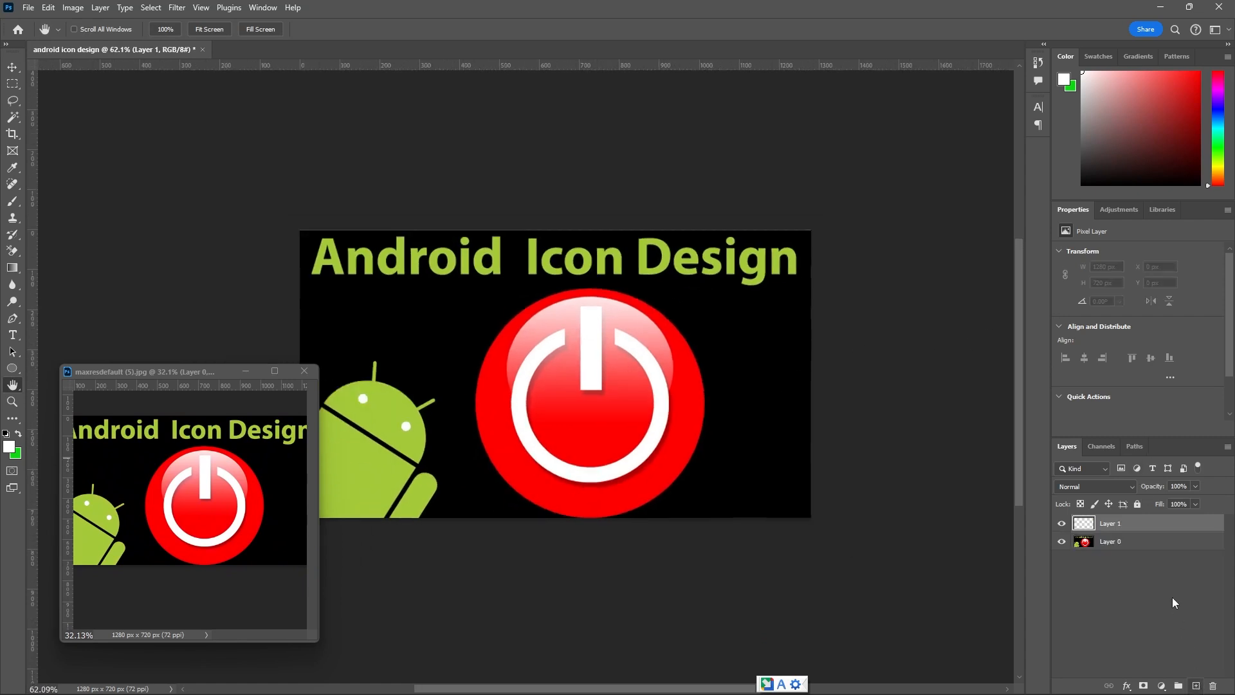
left_click_drag(1169, 523, 1168, 557)
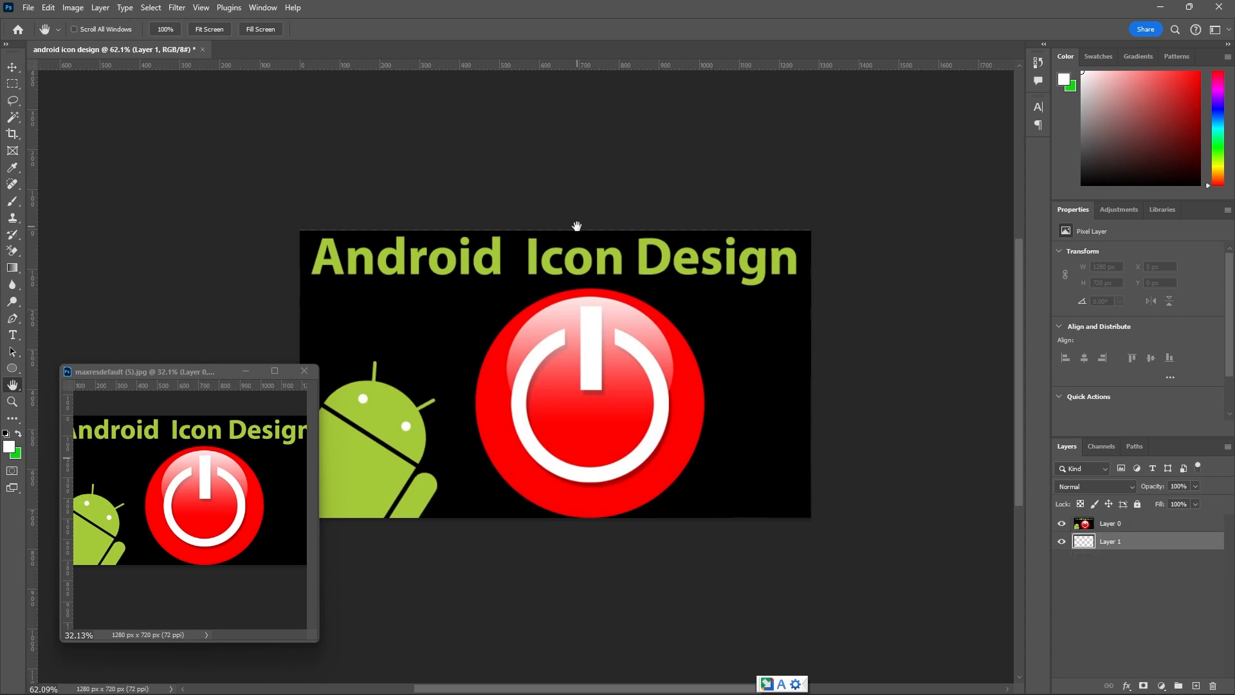
left_click(1103, 523)
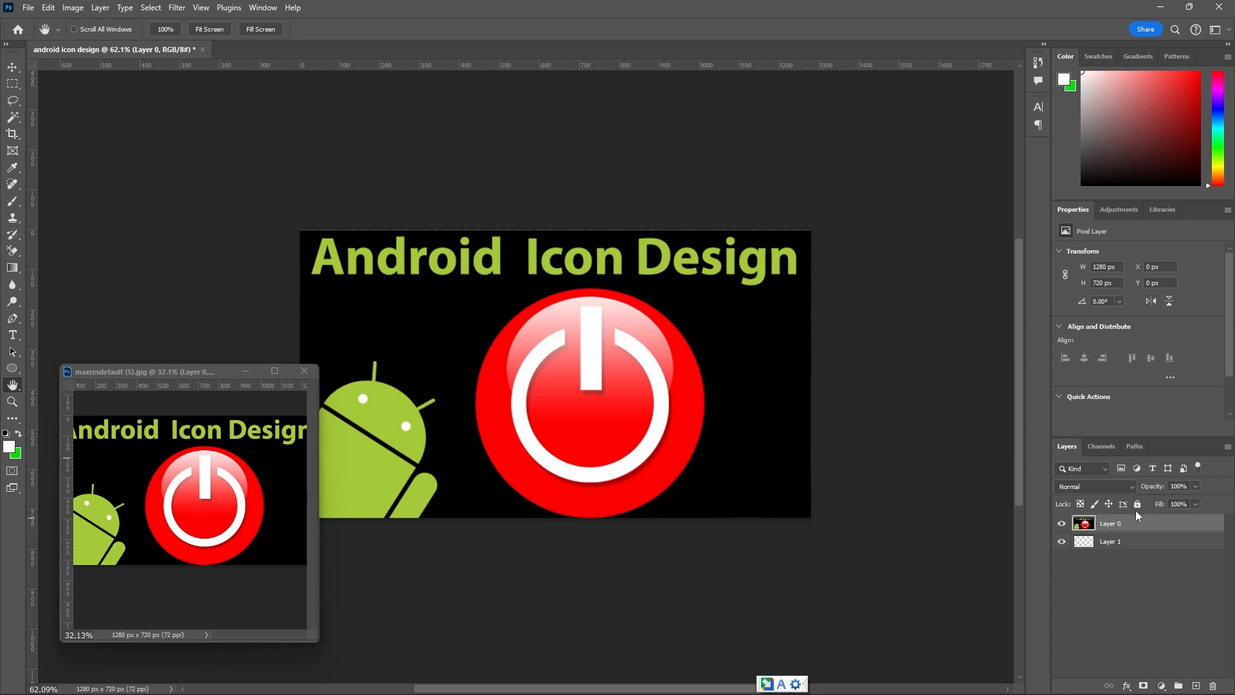
left_click(1195, 486)
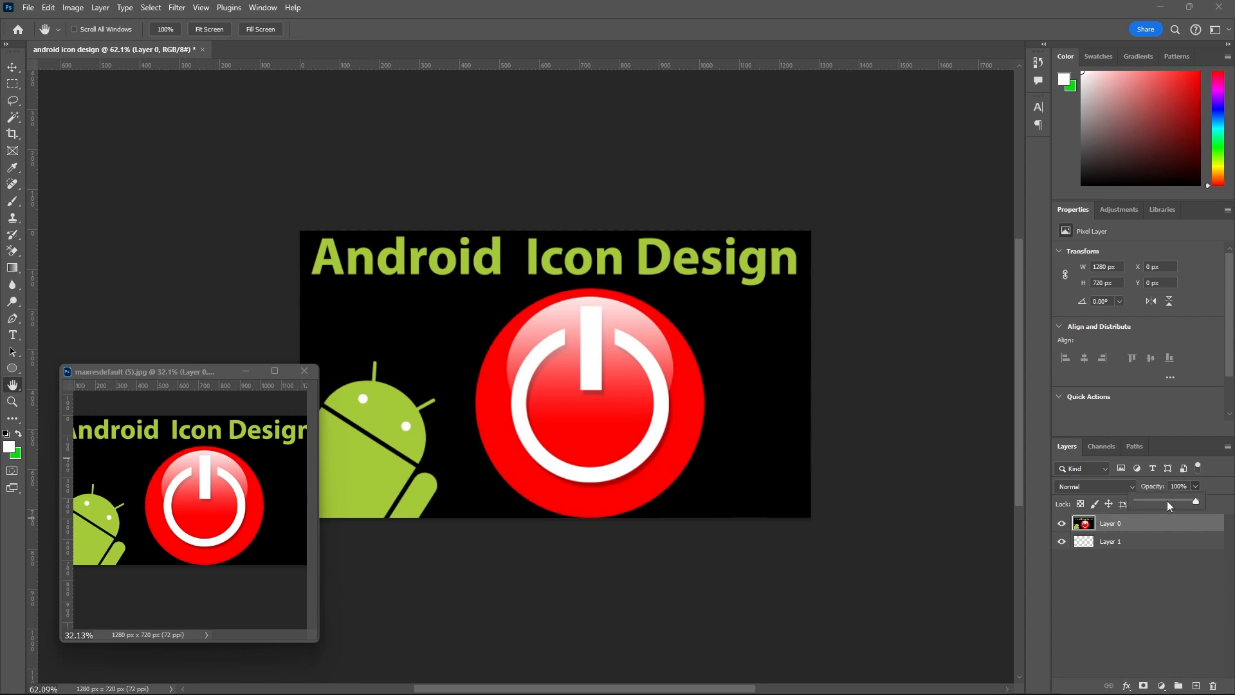
left_click(1168, 501)
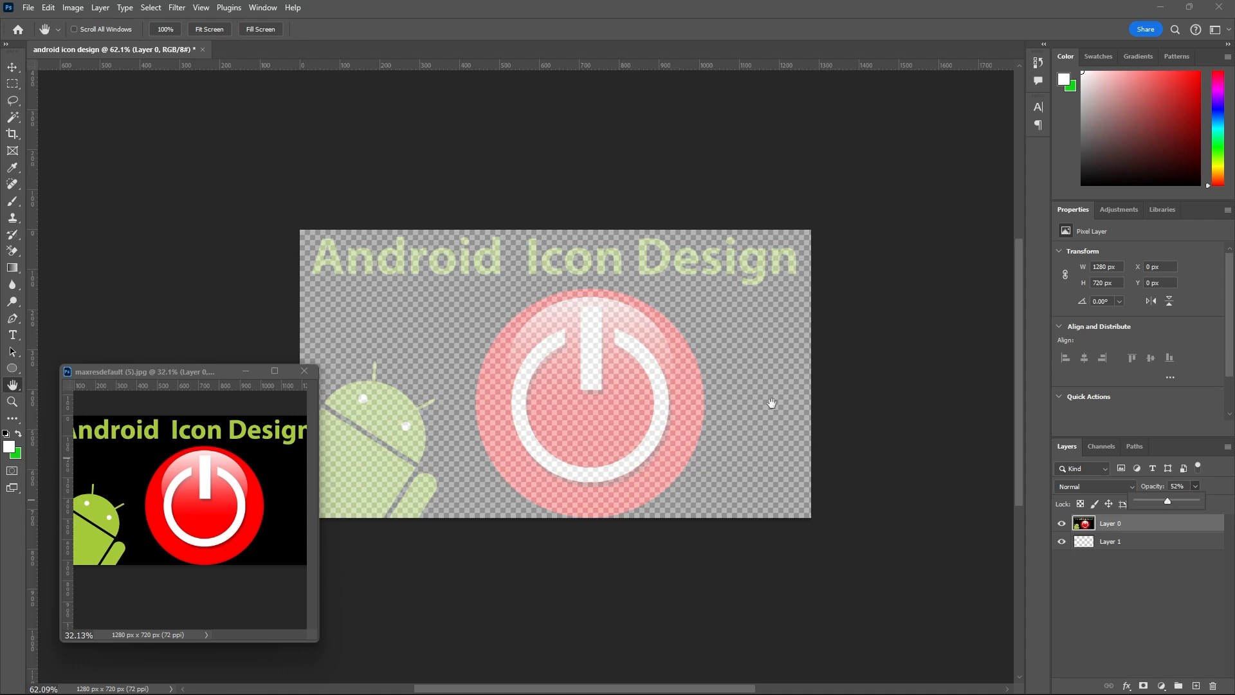
Fill Layer 1 with white and fully lock both Layer 1 and Layer 0.
left_click(1131, 542)
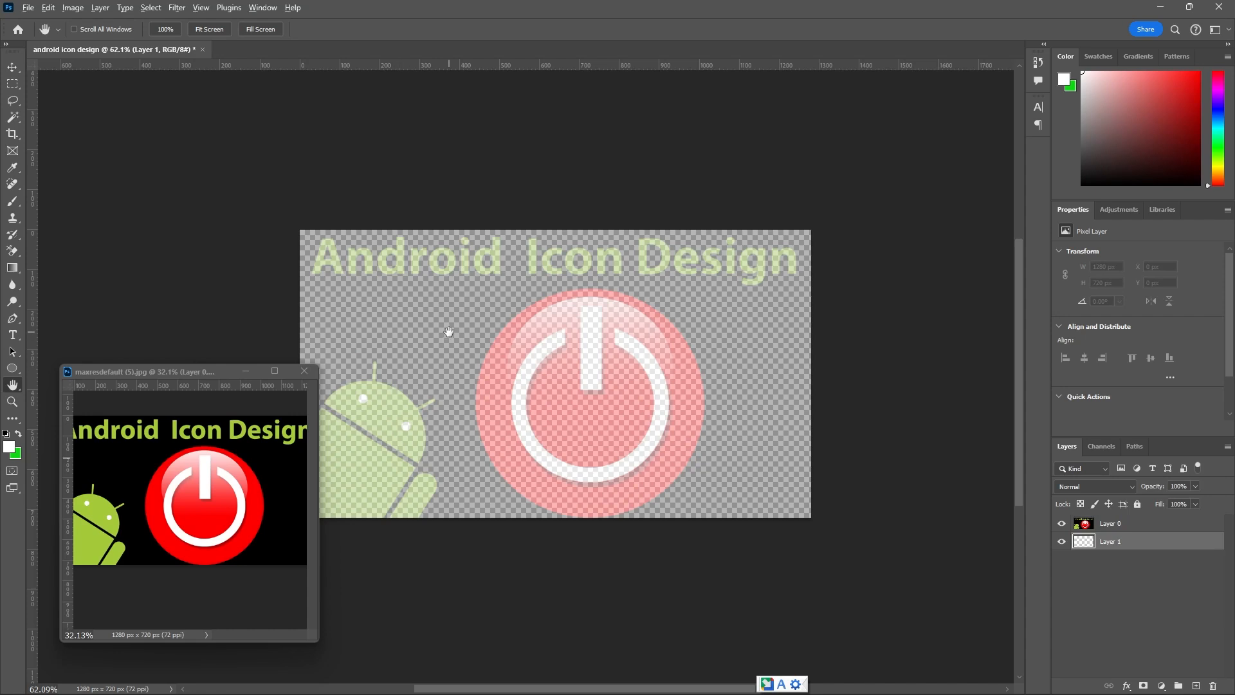
key("alt+BackSpace")
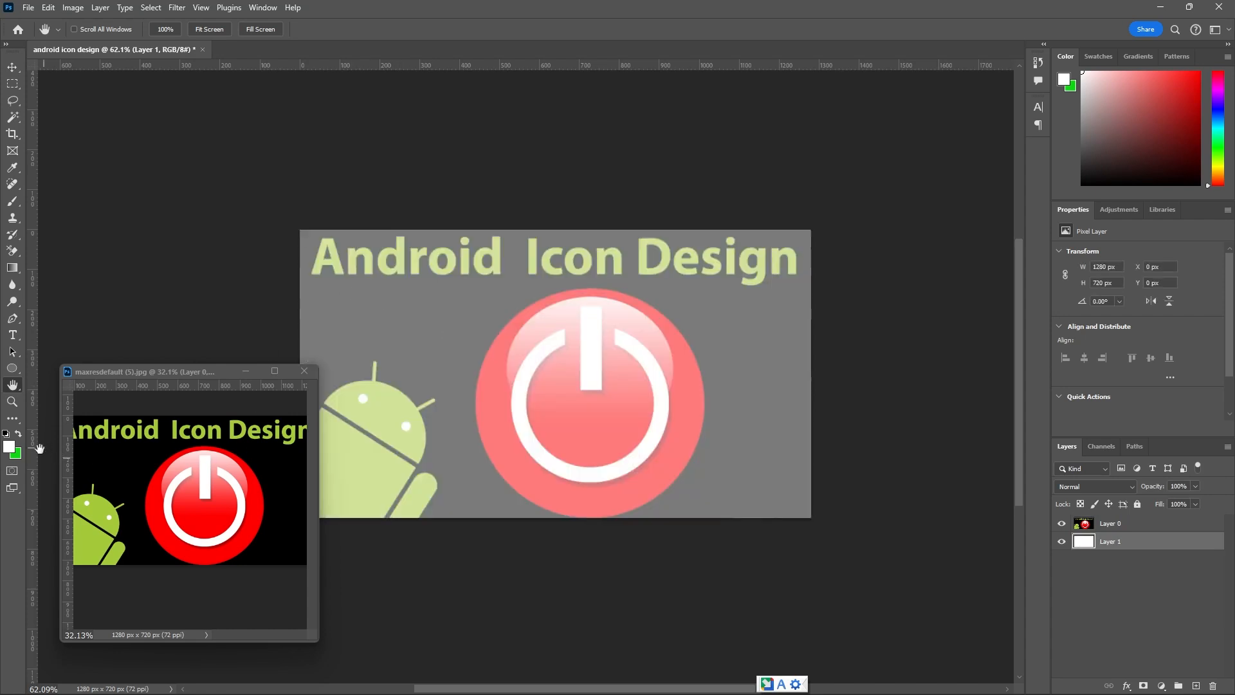
left_click(1138, 504)
left_click(1135, 524)
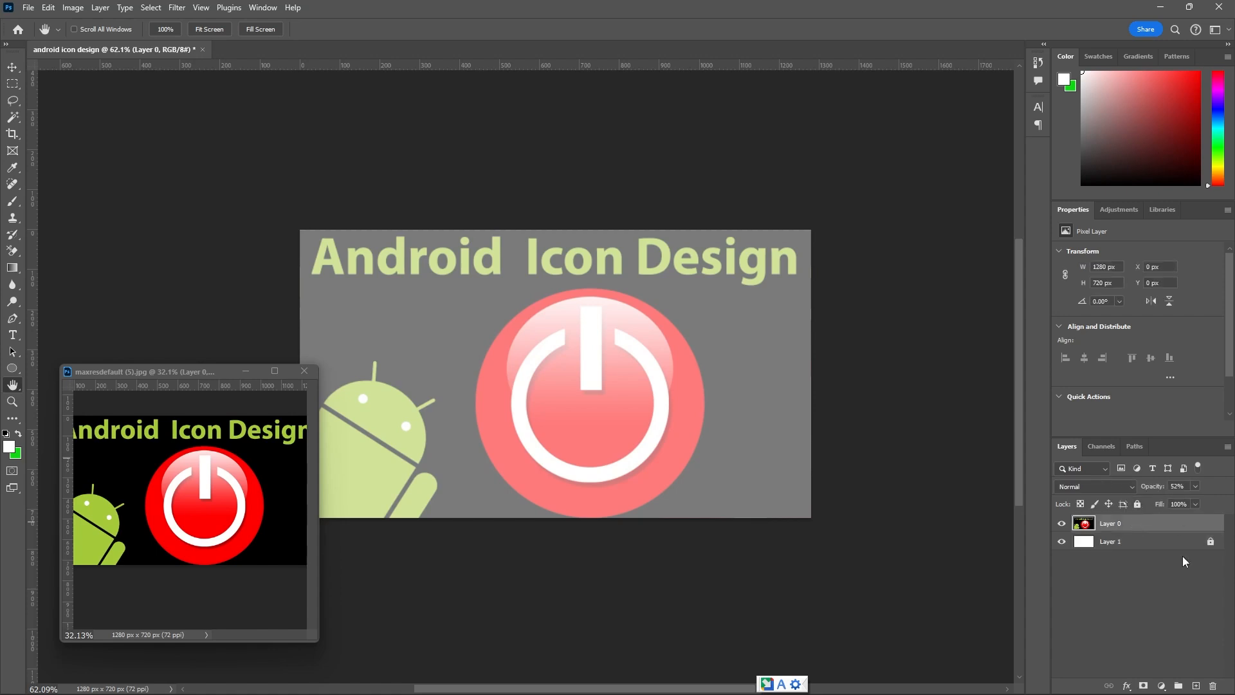
left_click(1137, 503)
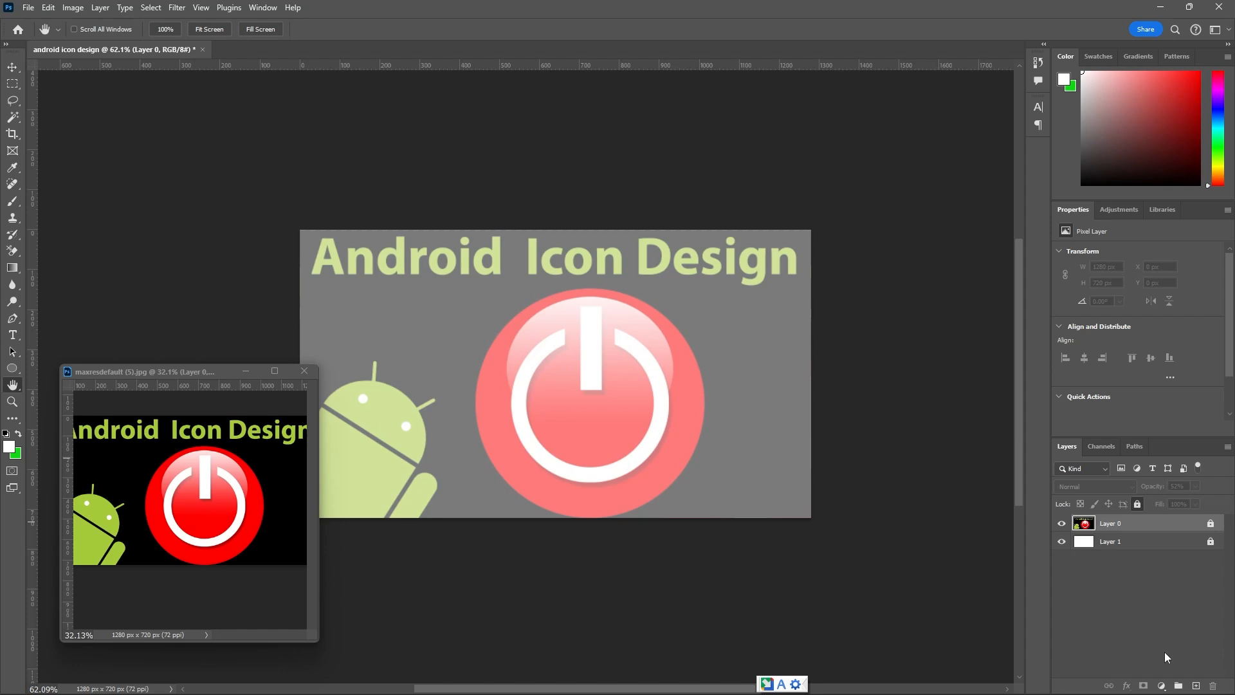
Add a new layer and draw a 563 px circle over the red button with no fill and a 5 px yellow-green stroke.
left_click(1195, 686)
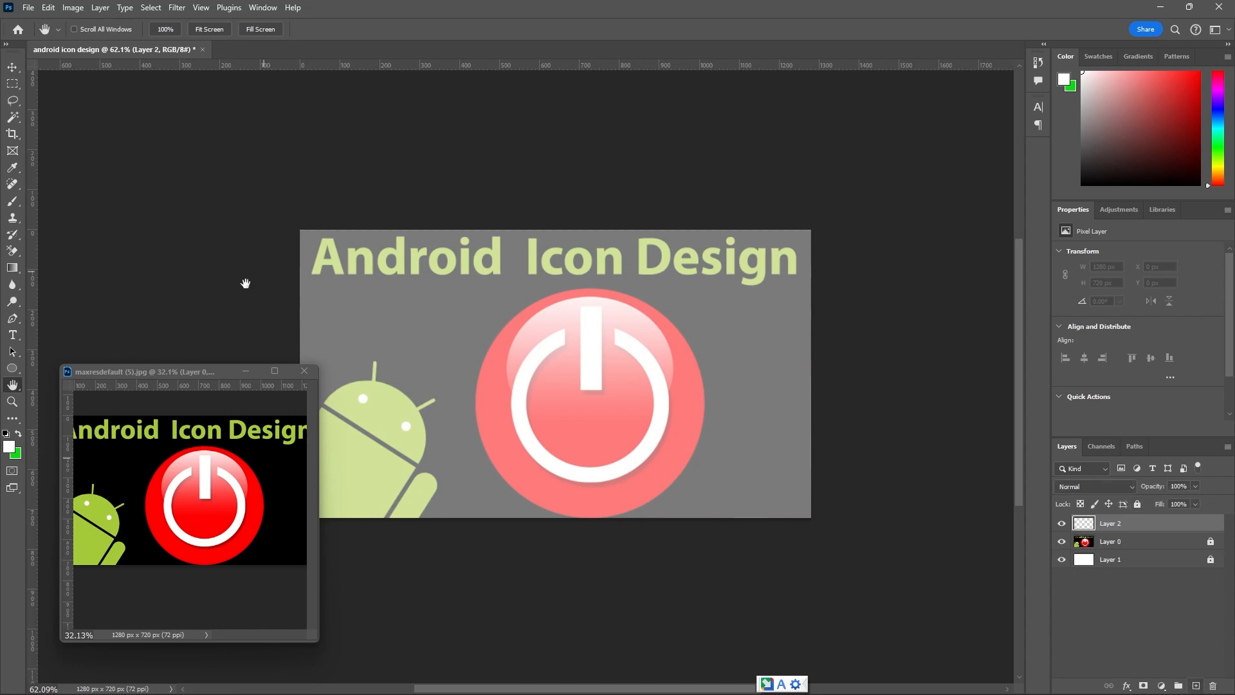
left_click(12, 369)
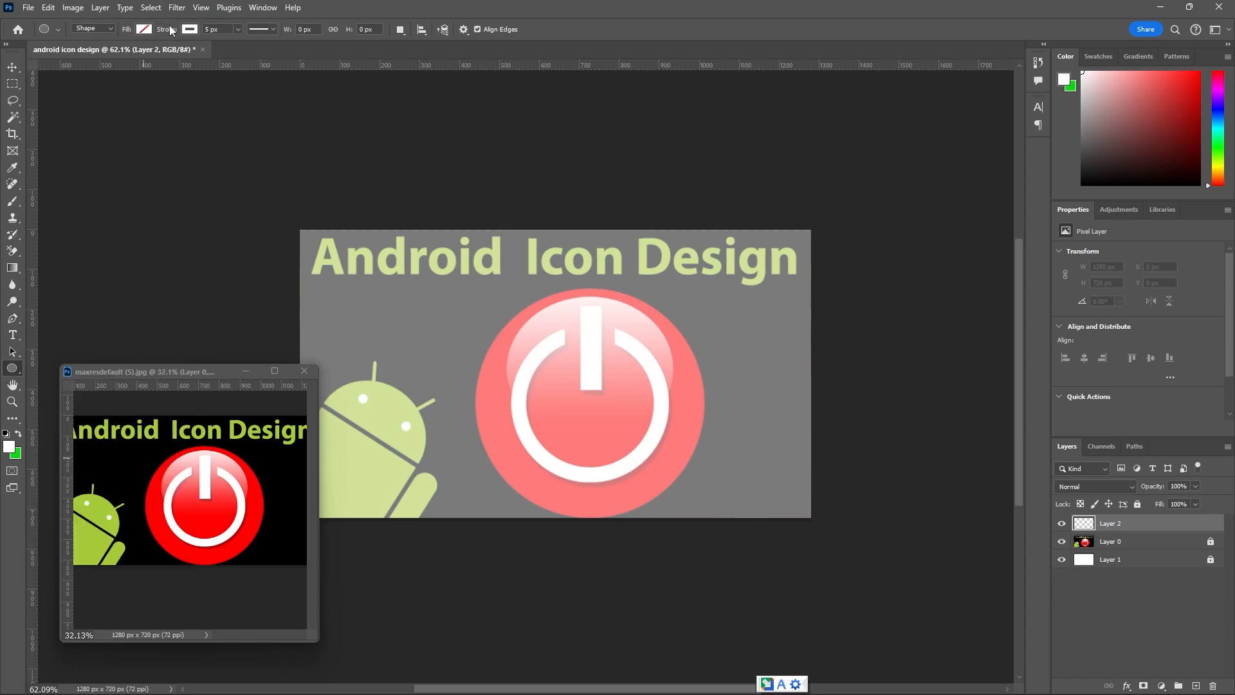
left_click(192, 29)
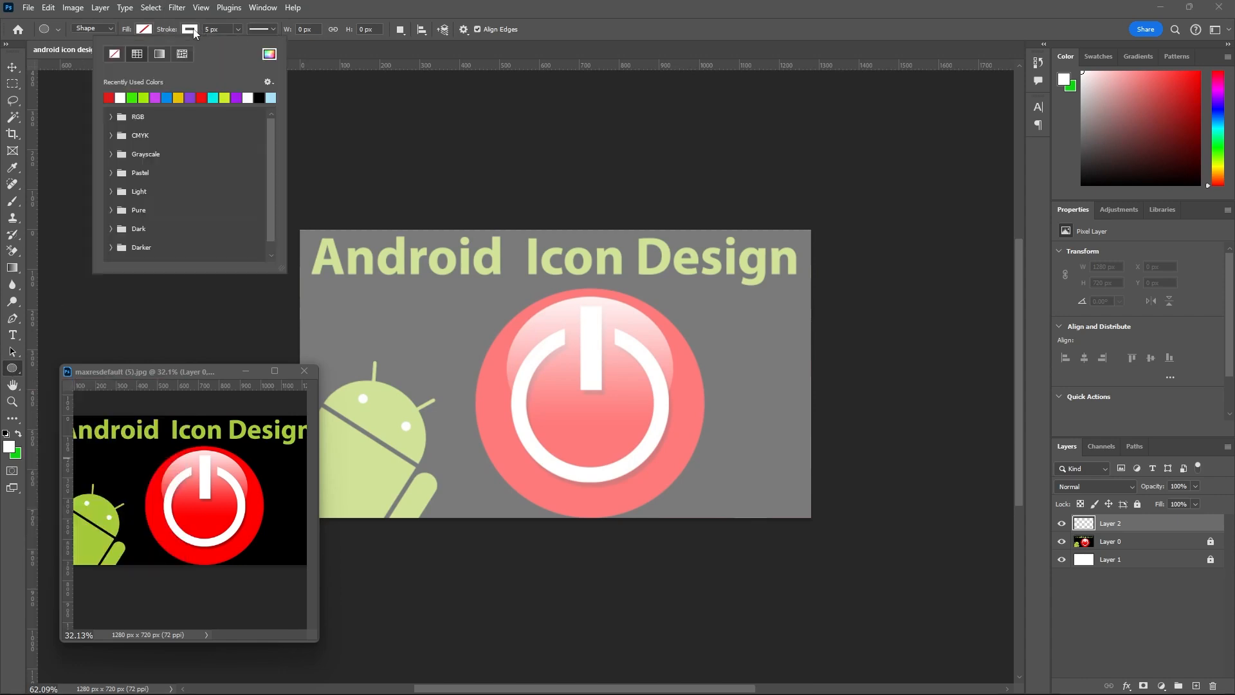
left_click(203, 97)
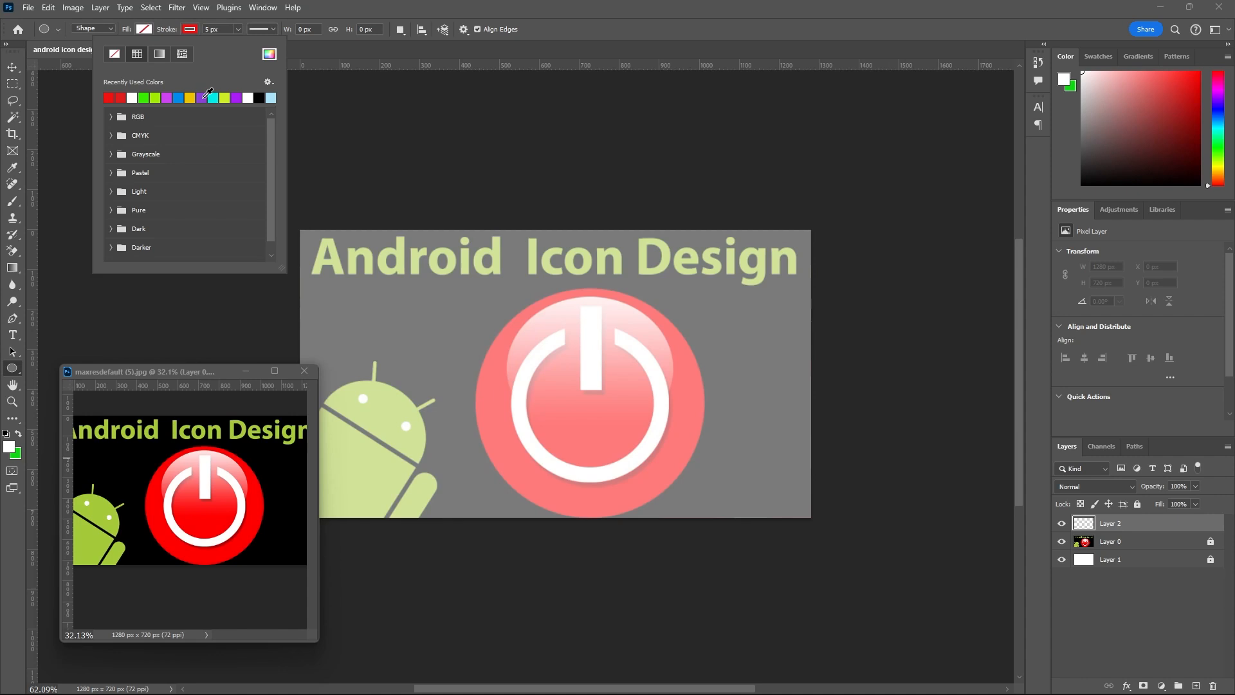
left_click(225, 98)
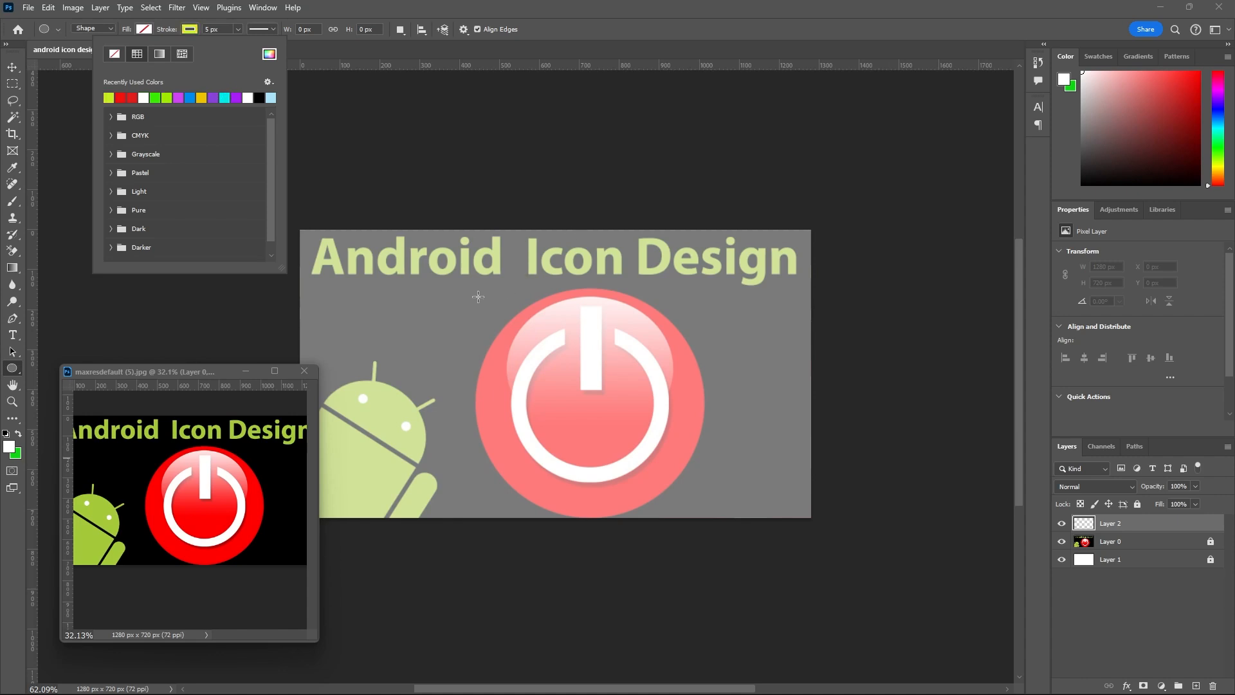
left_click_drag(471, 297, 715, 523)
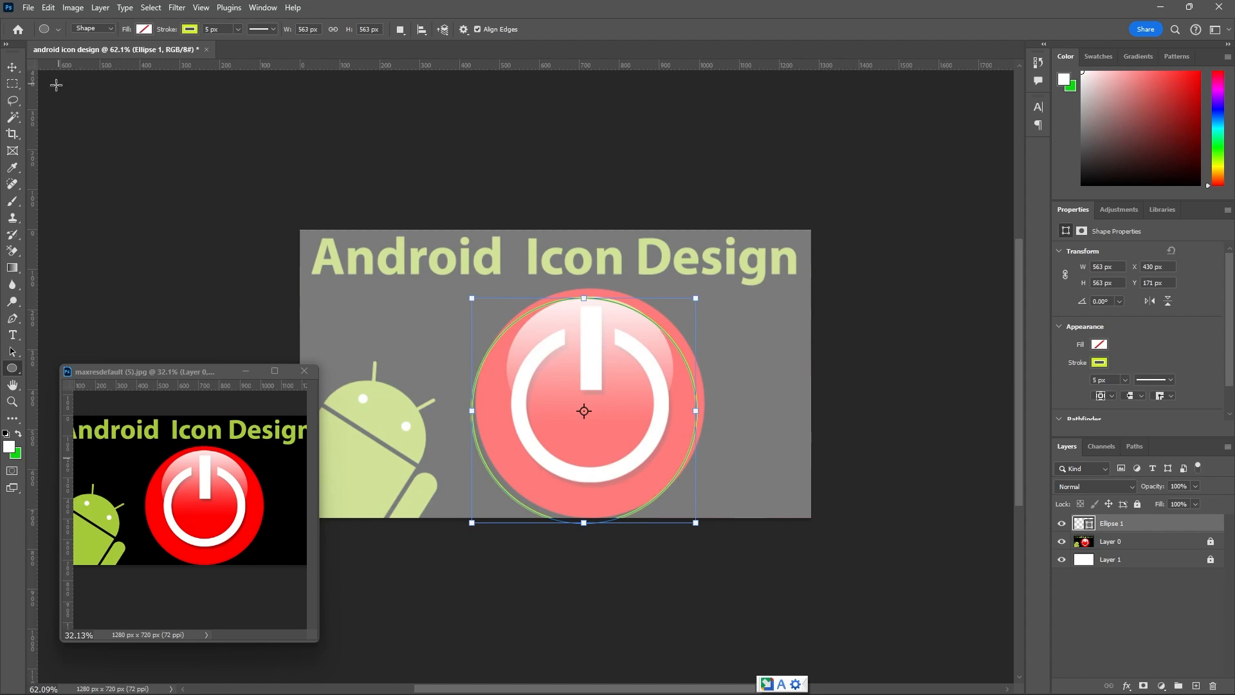
Nudge the circle outline up and to the right until it lines up with the template's red button.
left_click(13, 67)
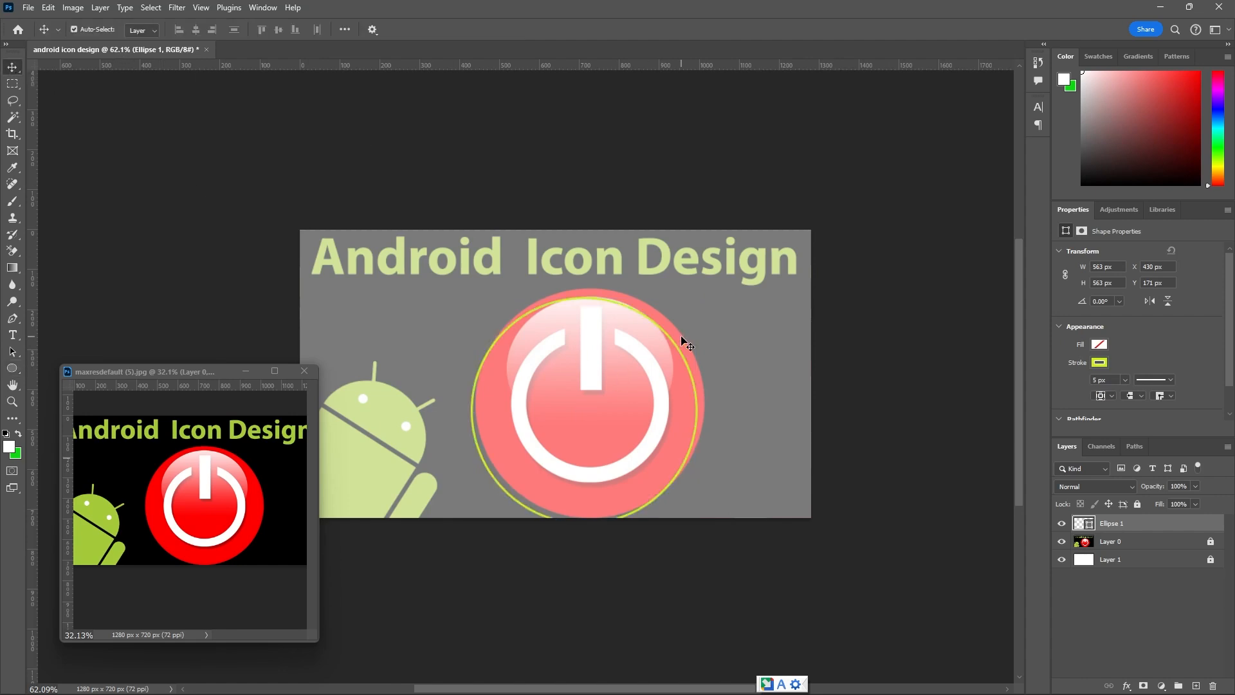
key("Up")
key("Up")
key("Up")
key("Up")
key("Up")
key("Up")
key("Up")
key("Up")
key("Up")
key("Up")
key("Up")
key("Up")
key("Up")
key("Up")
key("Up")
key("Up")
key("Up")
key("Up")
key("Up")
key("Up")
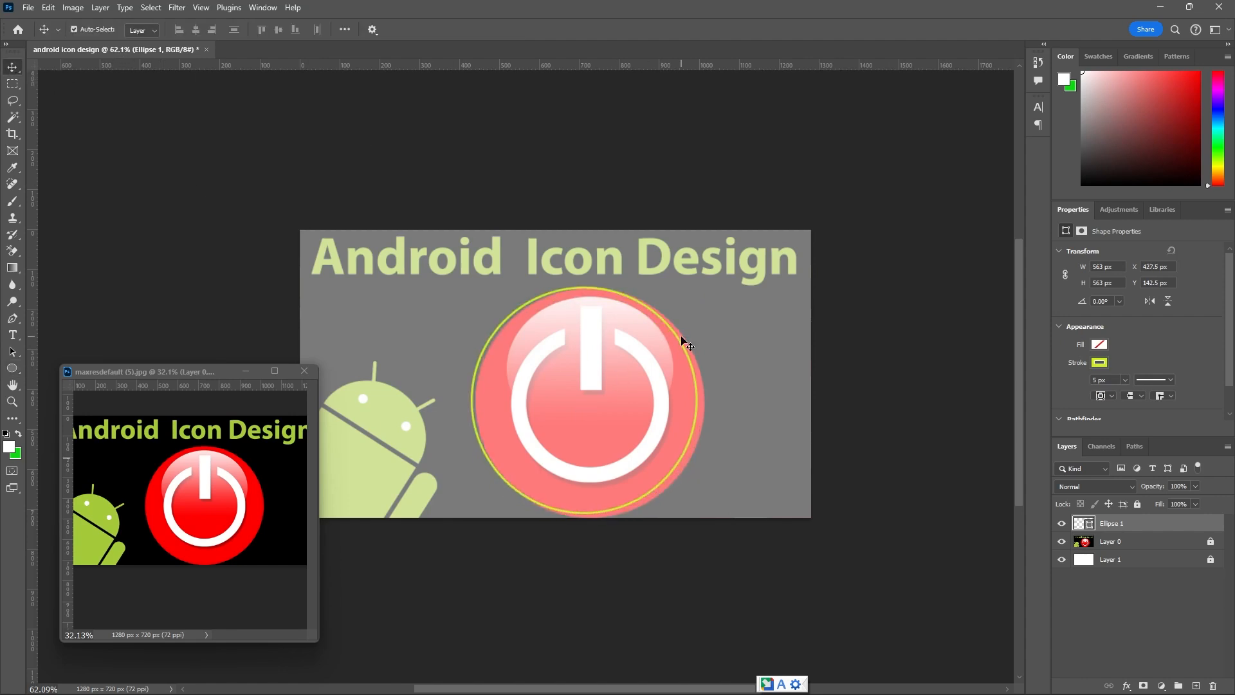
key("Right")
key("Right")
key("Right")
key("Right")
key("Right")
key("Right")
key("Right")
key("Right")
key("Right")
key("Right")
key("Right")
key("Right")
key("Right")
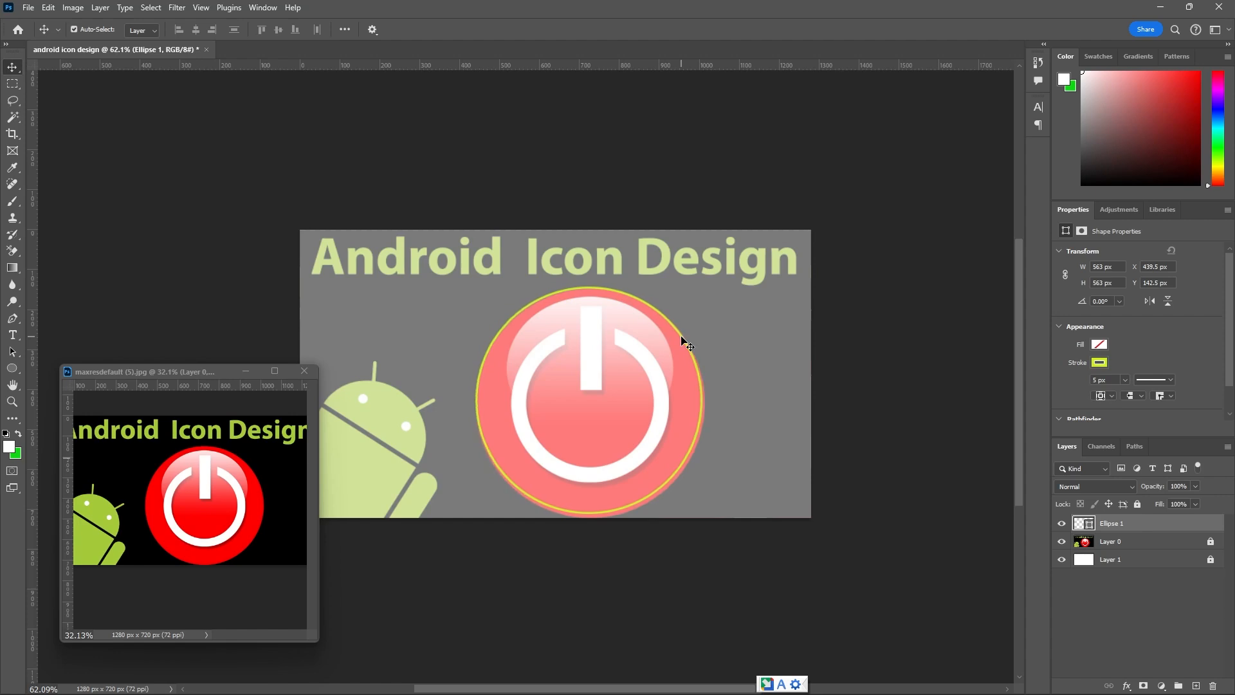
key("Down")
key("Down")
key("Down")
key("Down")
key("Down")
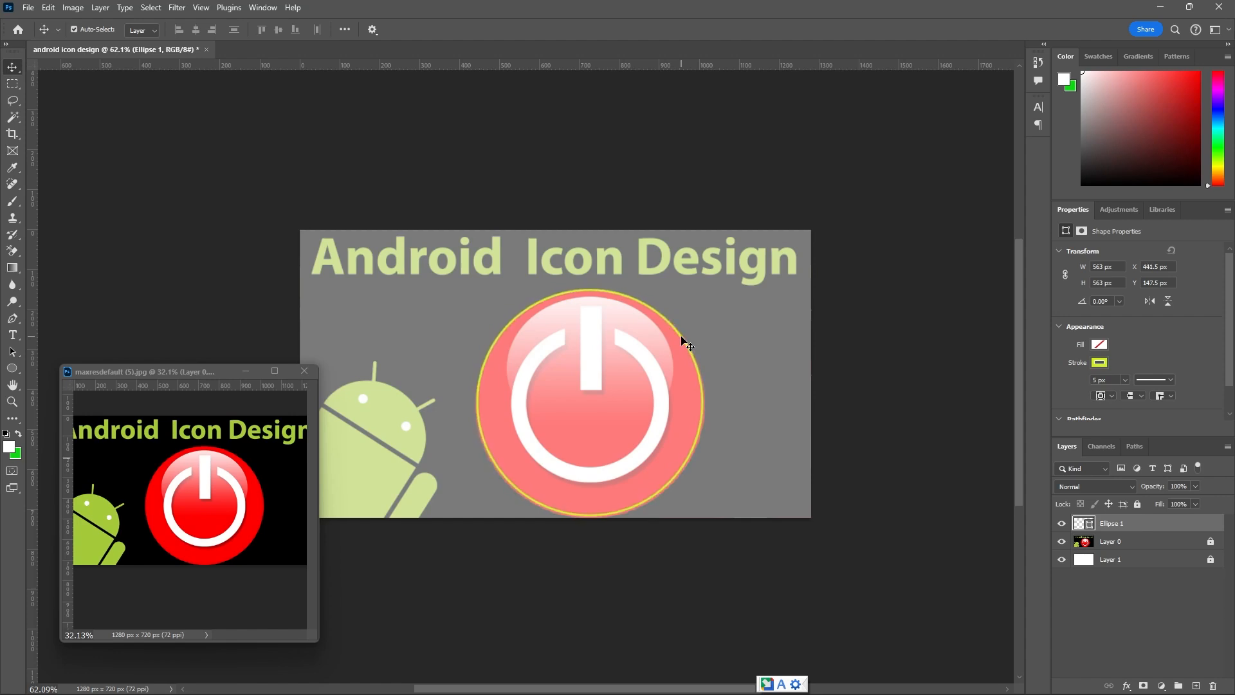
key("Right")
scroll(662, 463, "up", 3)
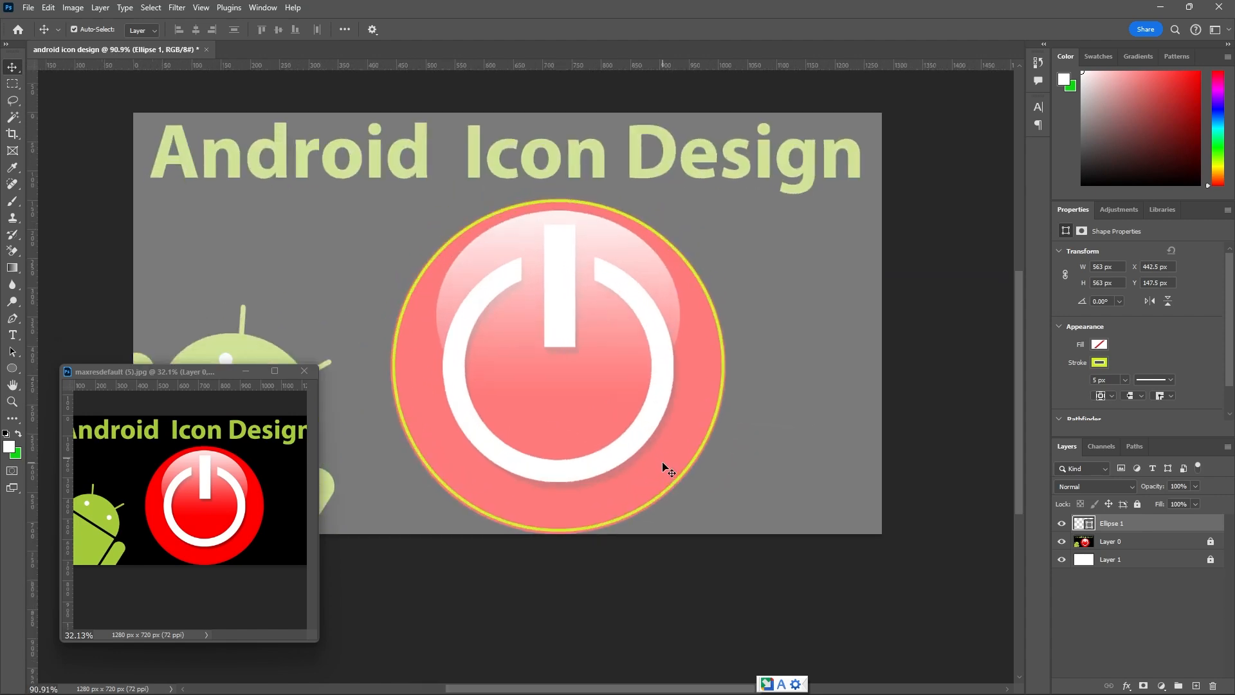
key("Down")
Scale the circle outline proportionally to about 567 px and nudge it down to match the button's edge.
key("ctrl+t")
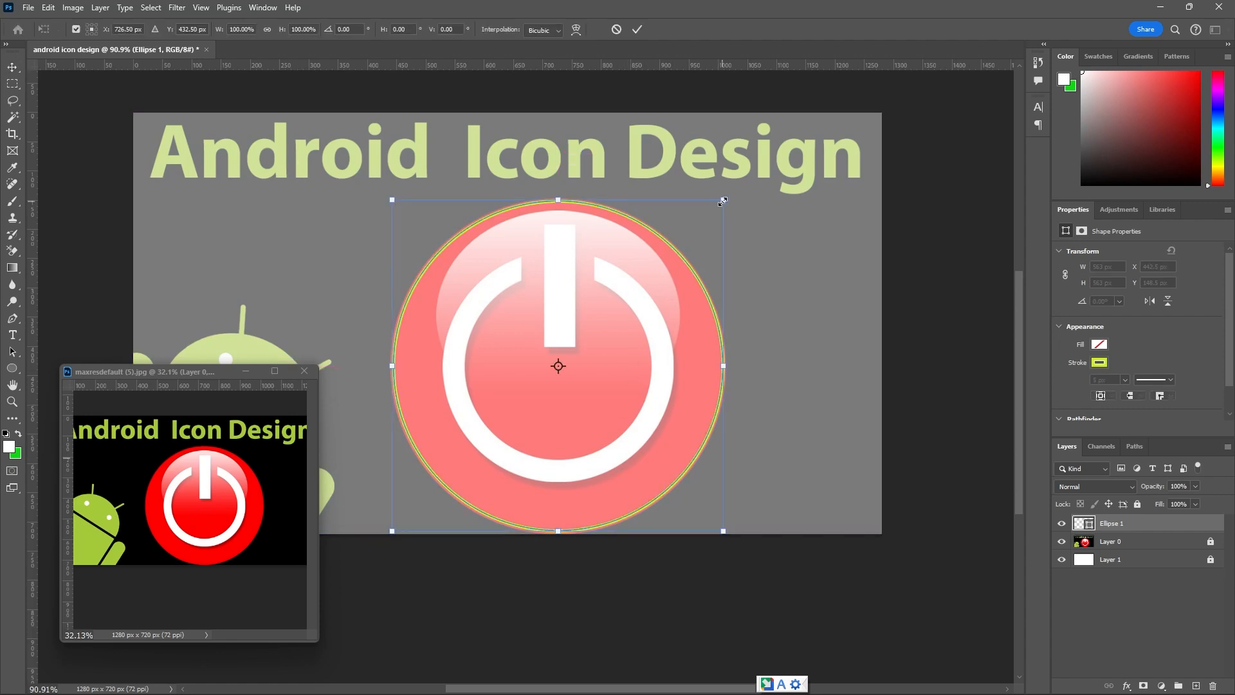
mouse_move(723, 201)
left_mouse_down()
mouse_move(657, 295)
mouse_move(729, 206)
left_mouse_up()
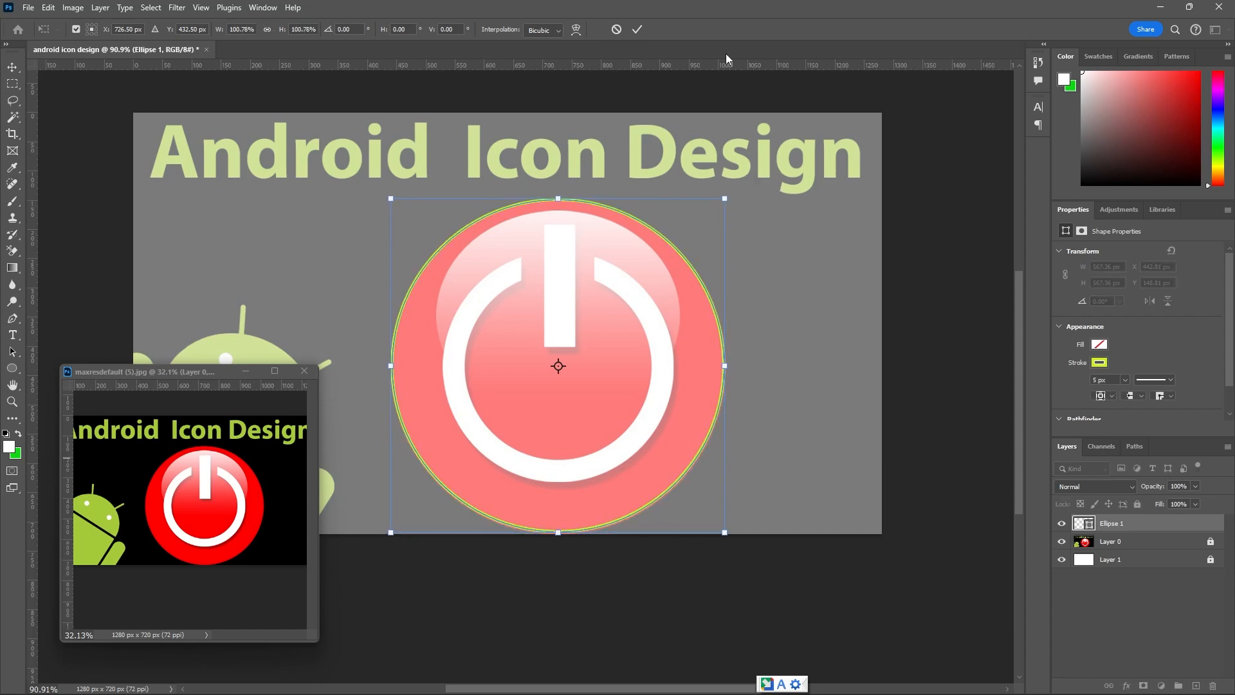
key("Down")
key("Down")
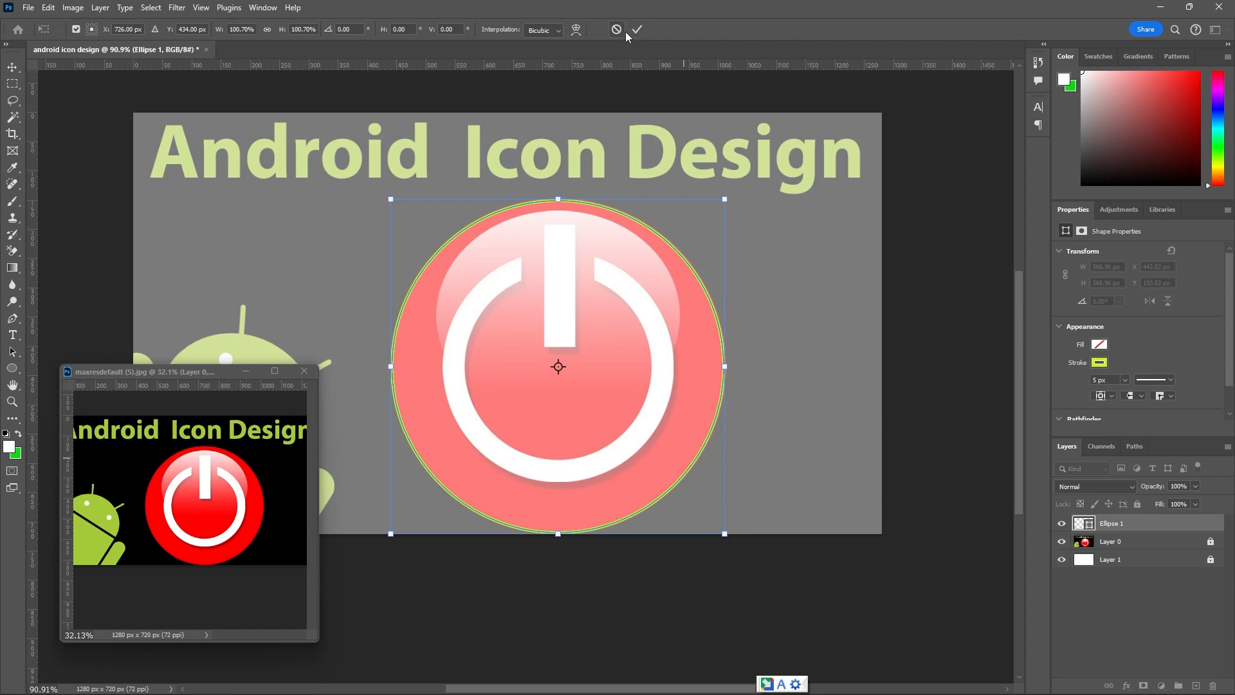
left_click(634, 31)
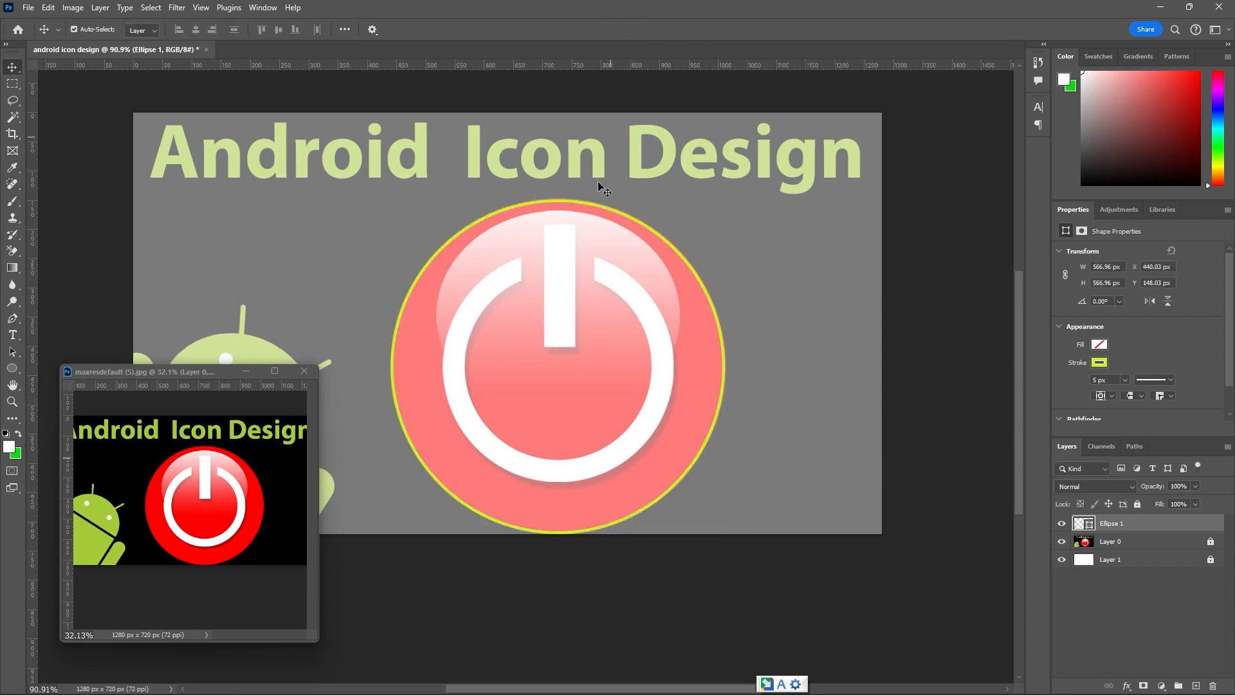
Fill the circle with red fe0000 sampled from the button in the small reference image.
scroll(604, 318, "down", 1)
scroll(610, 319, "down", 1)
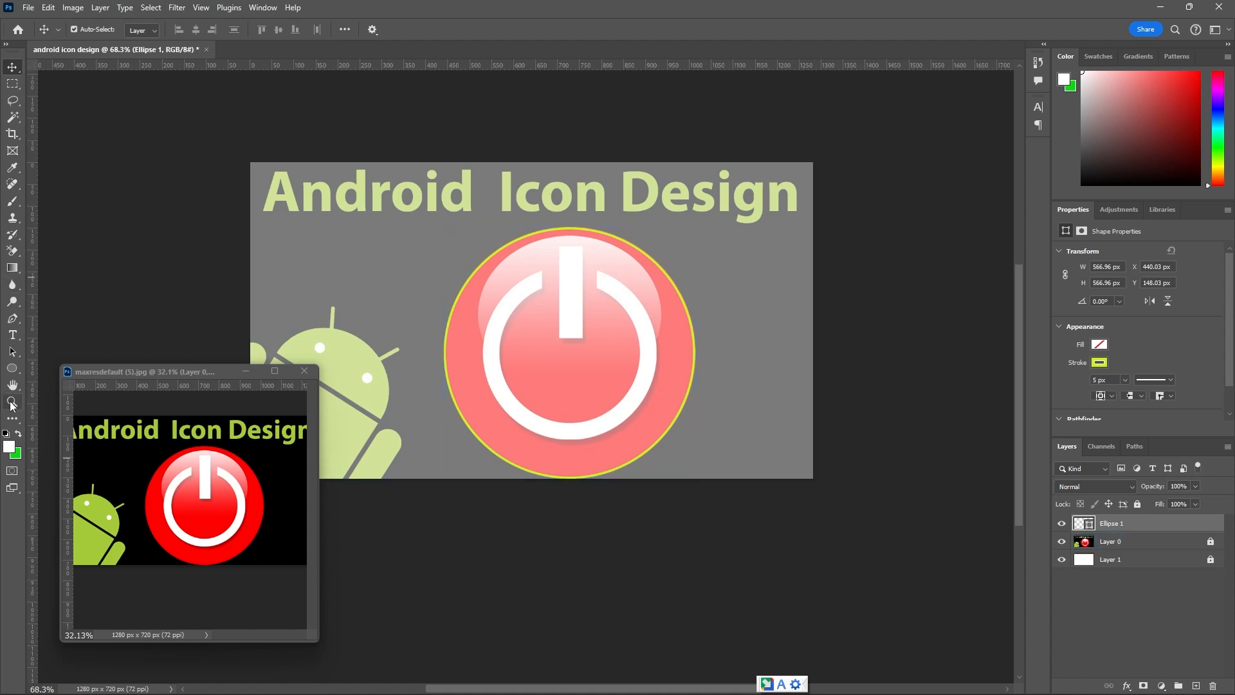
left_click(17, 364)
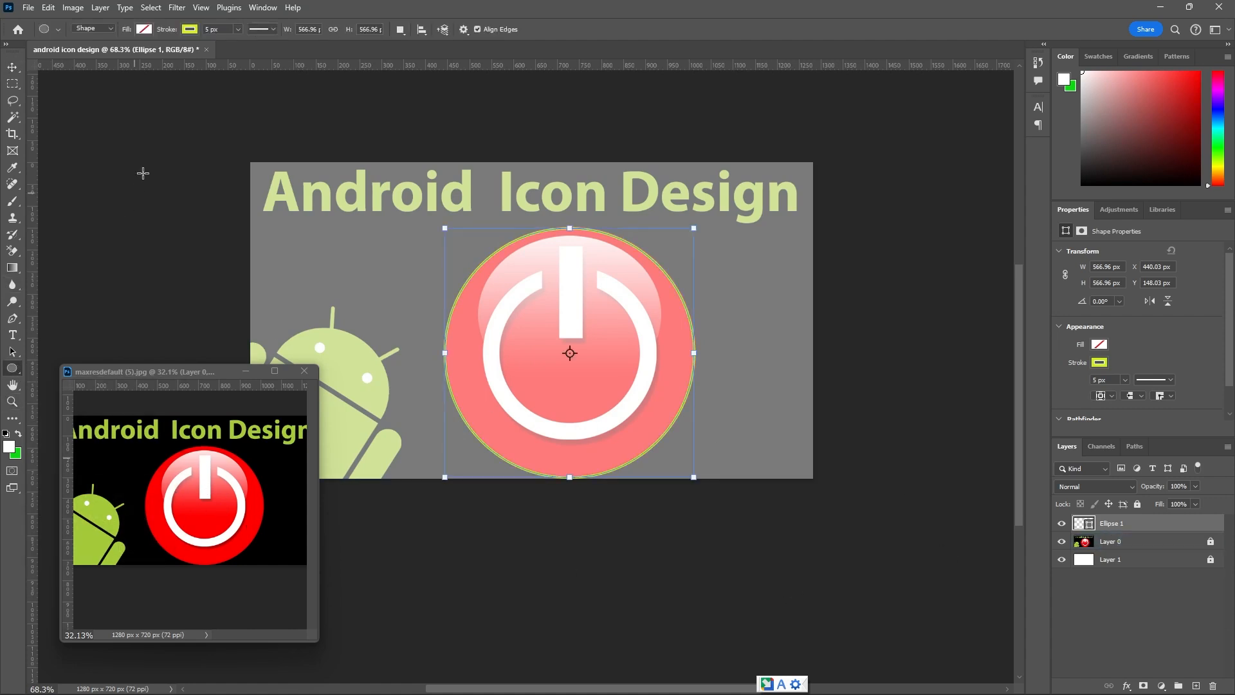
left_click(144, 29)
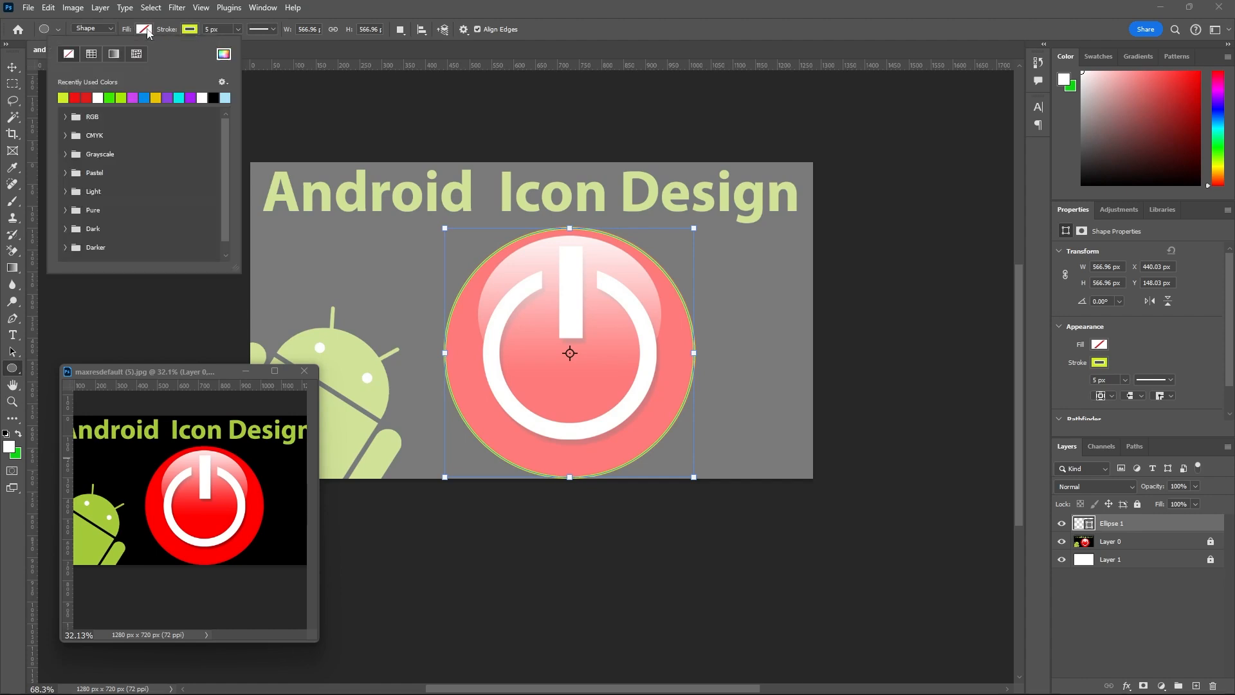
left_click(224, 54)
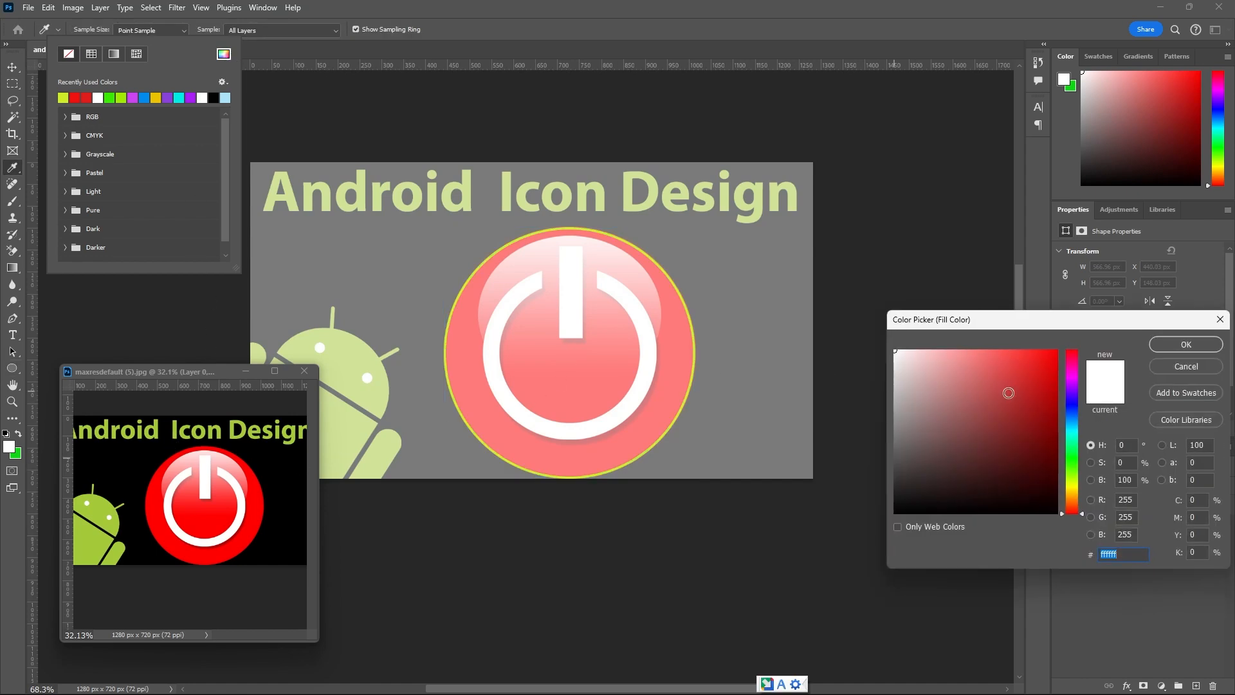
left_click(153, 506)
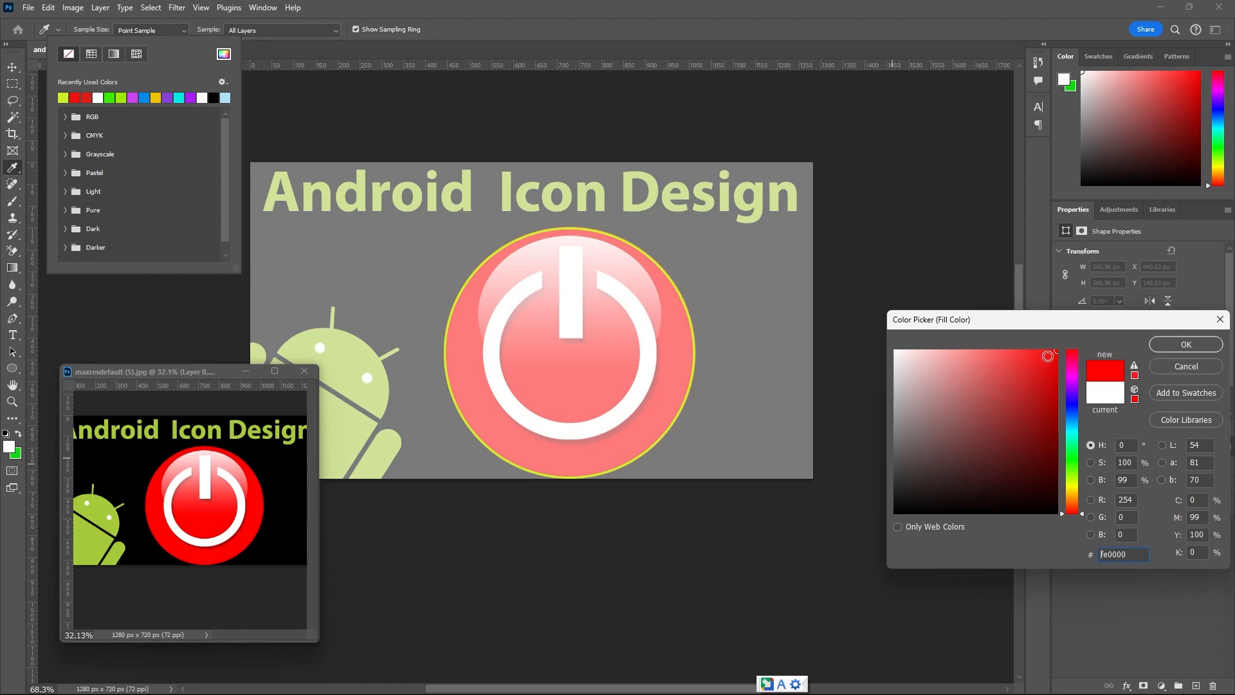
left_click(1173, 346)
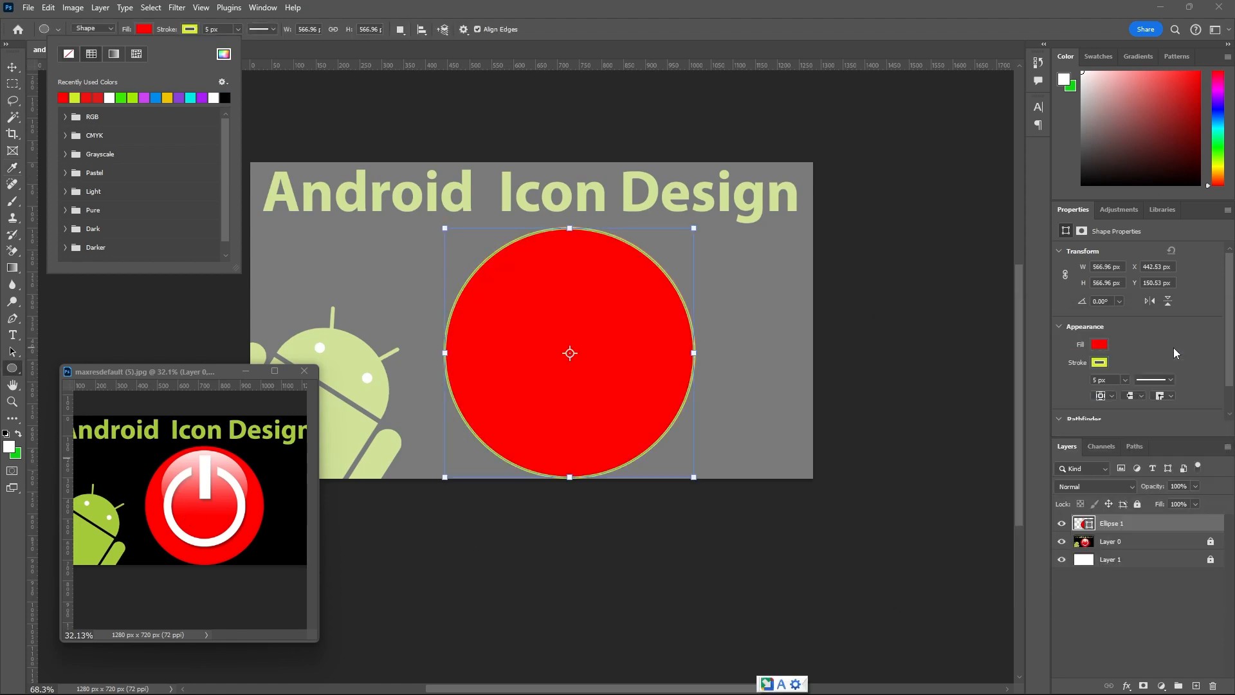
Compare the red circle with the template by hiding the Ellipse 1 layer and showing it again.
left_click(12, 67)
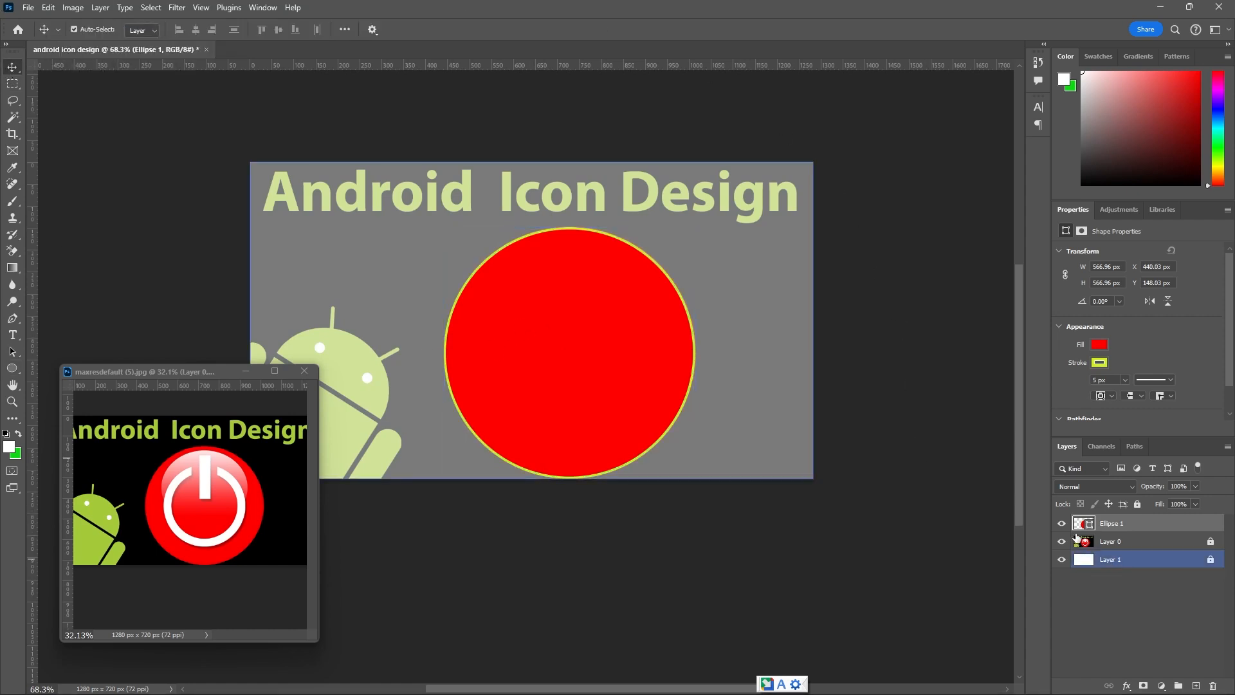
left_click(1062, 524)
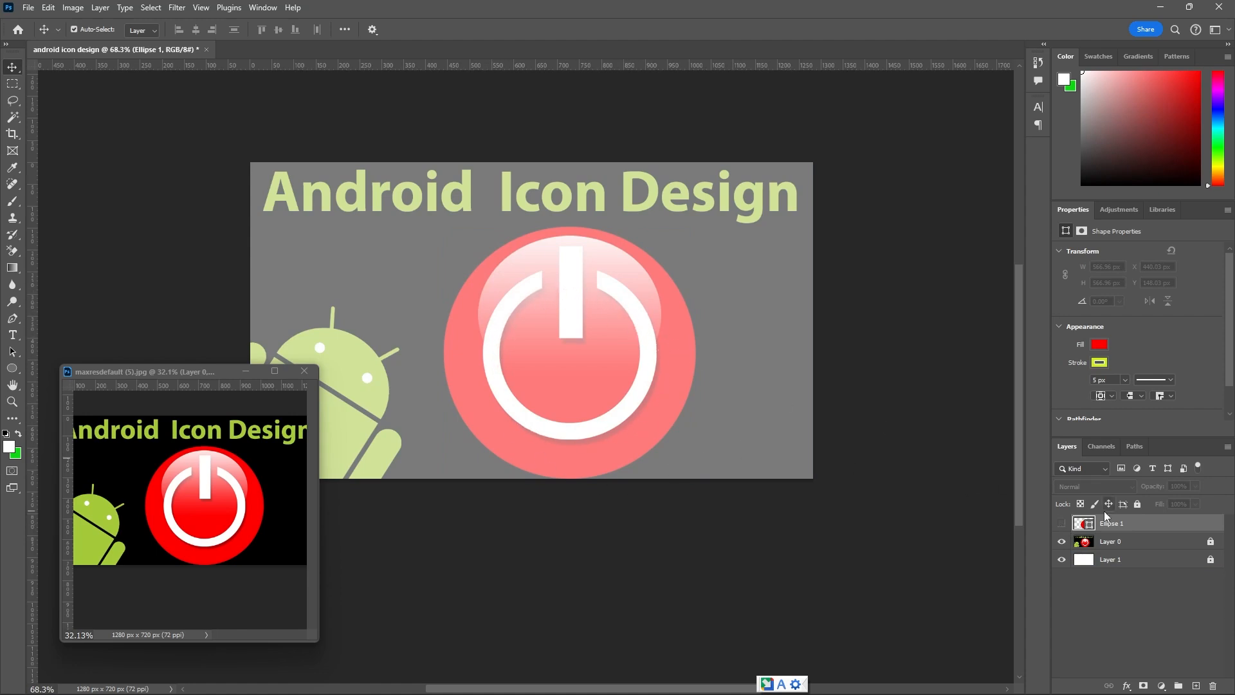
left_click(1062, 524)
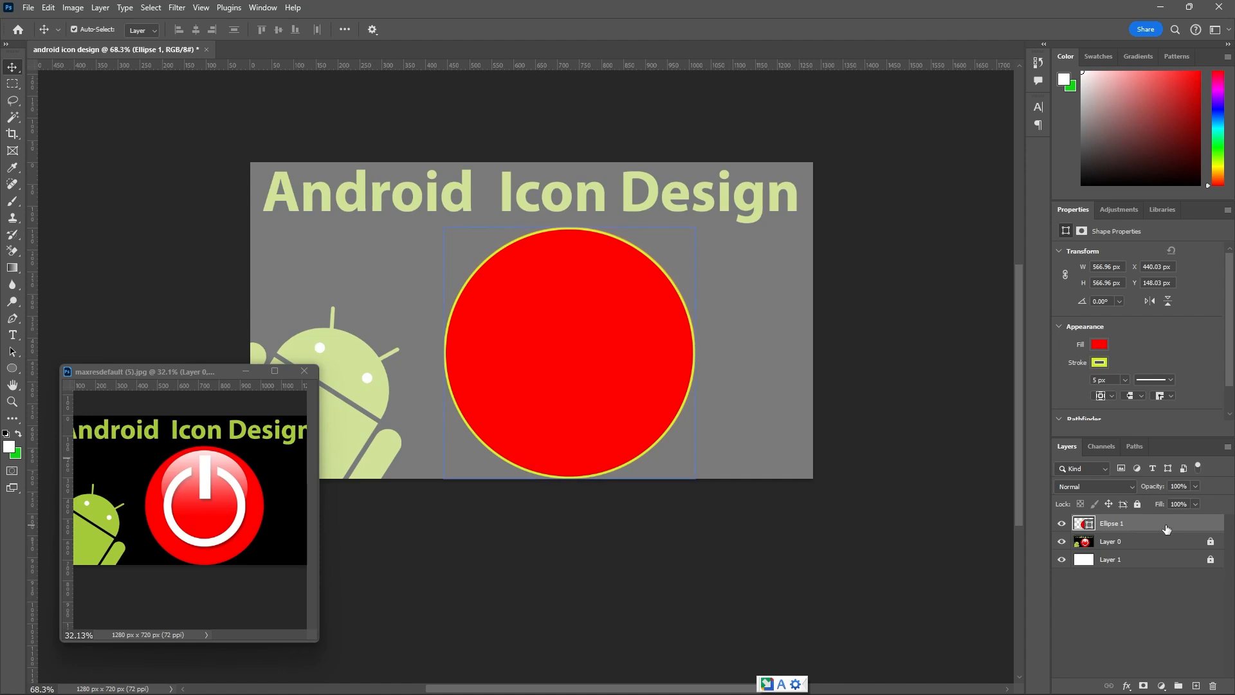
Duplicate the Ellipse 1 layer within the same document as "white circle".
right_click(1209, 525)
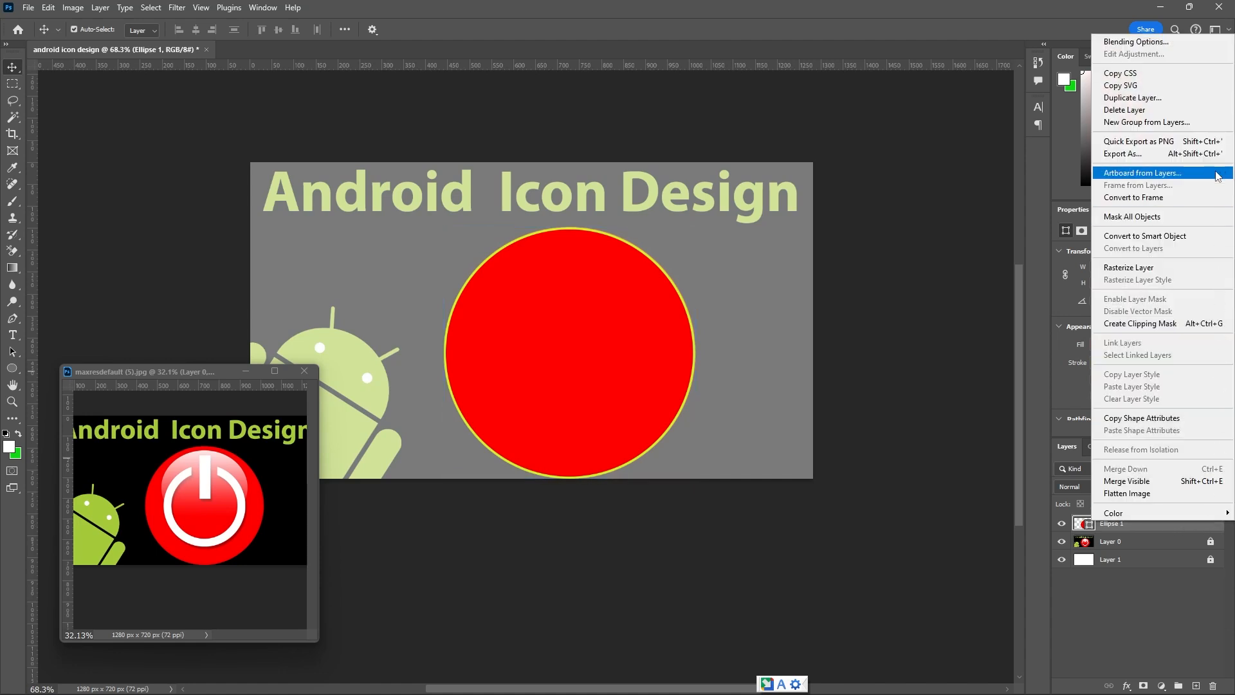
left_click(1186, 100)
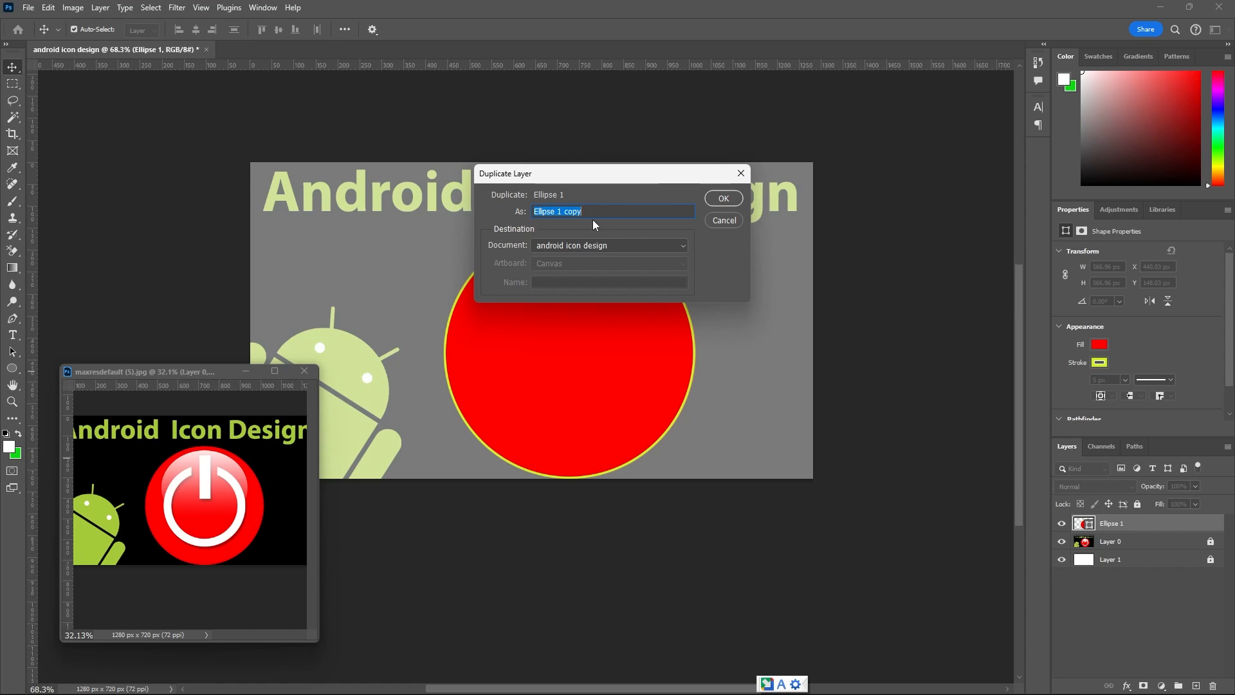
type("white circle")
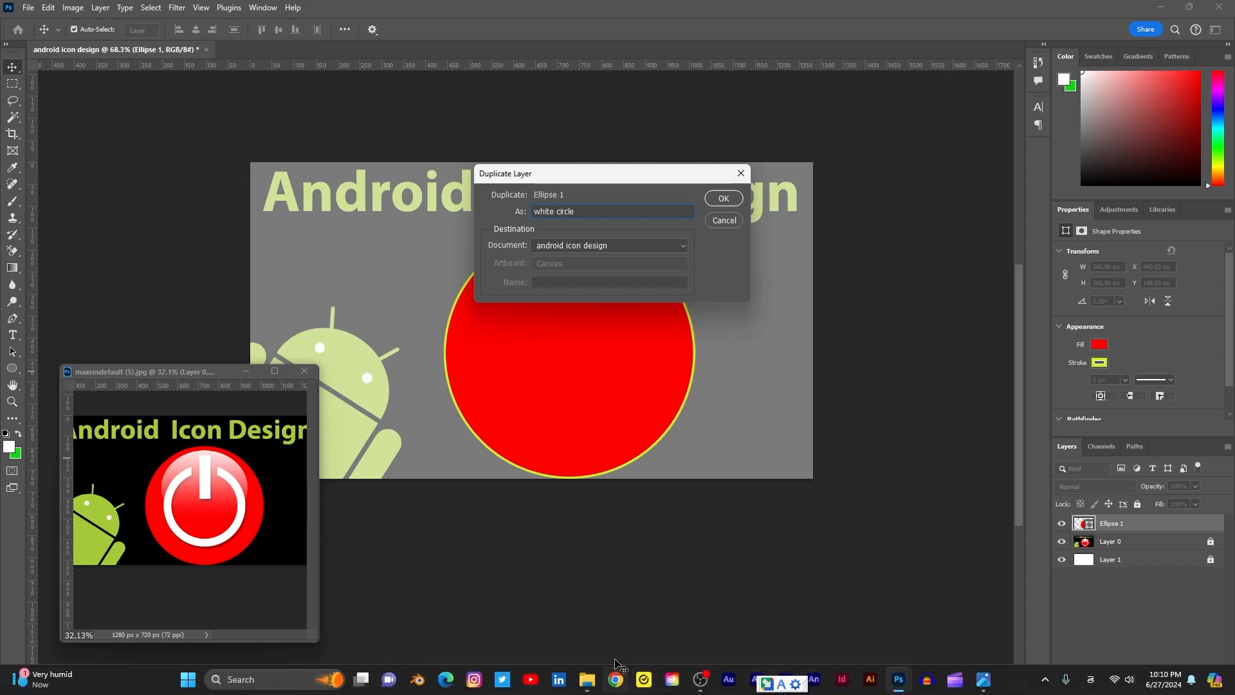
left_click(722, 199)
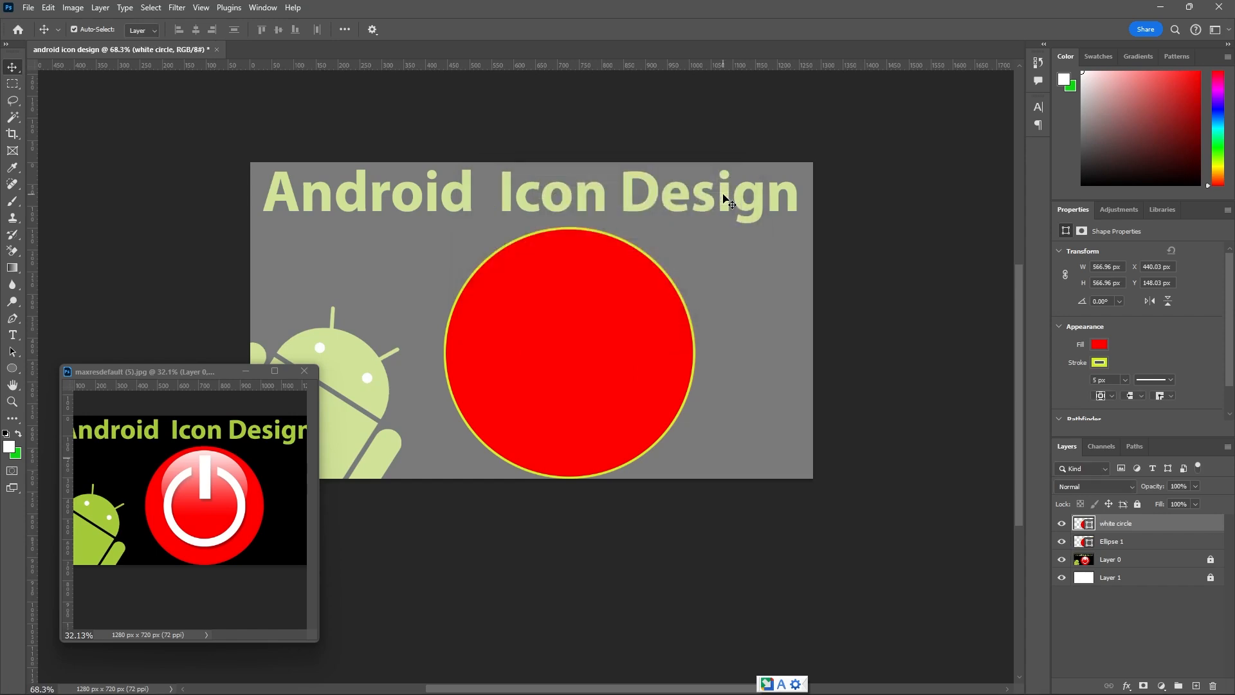
Rename the Ellipse 1 layer as "red circle" and fully lock it.
left_click(1120, 541)
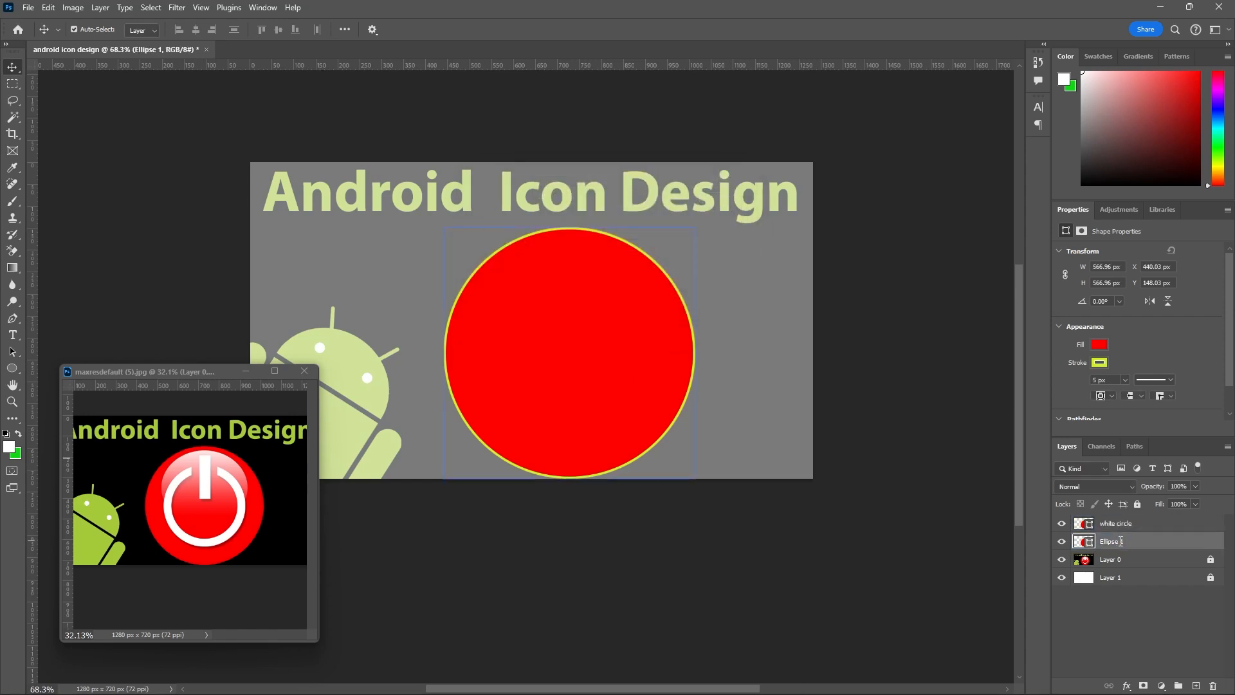
double_click(1120, 541)
type("re")
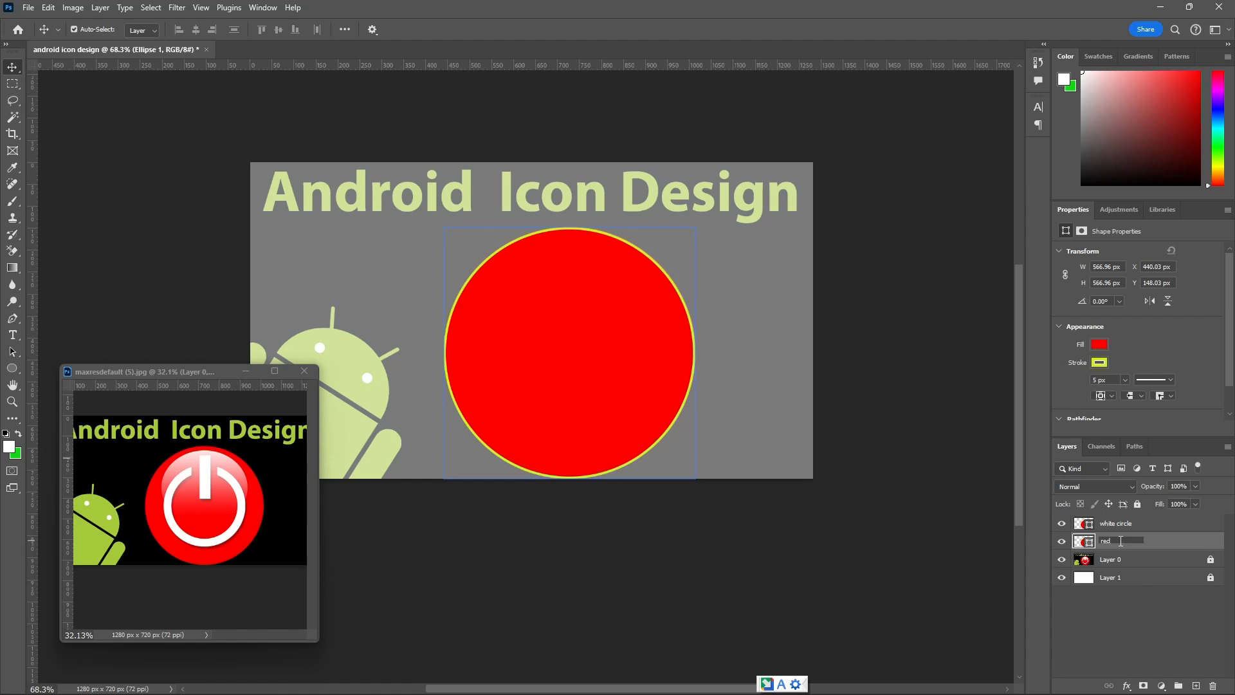
type("d circle")
key("Return")
left_click(1136, 507)
Remove the fill from the white circle shape and hide the red circle layer.
left_click(1135, 528)
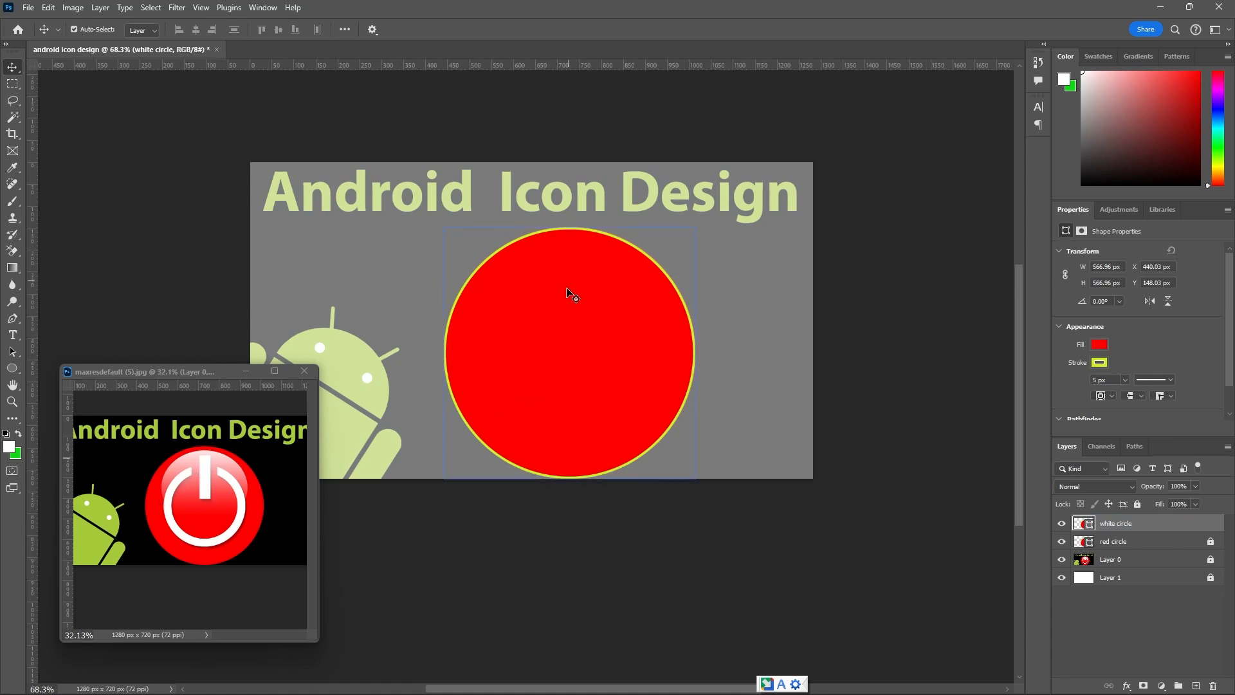
left_click(18, 369)
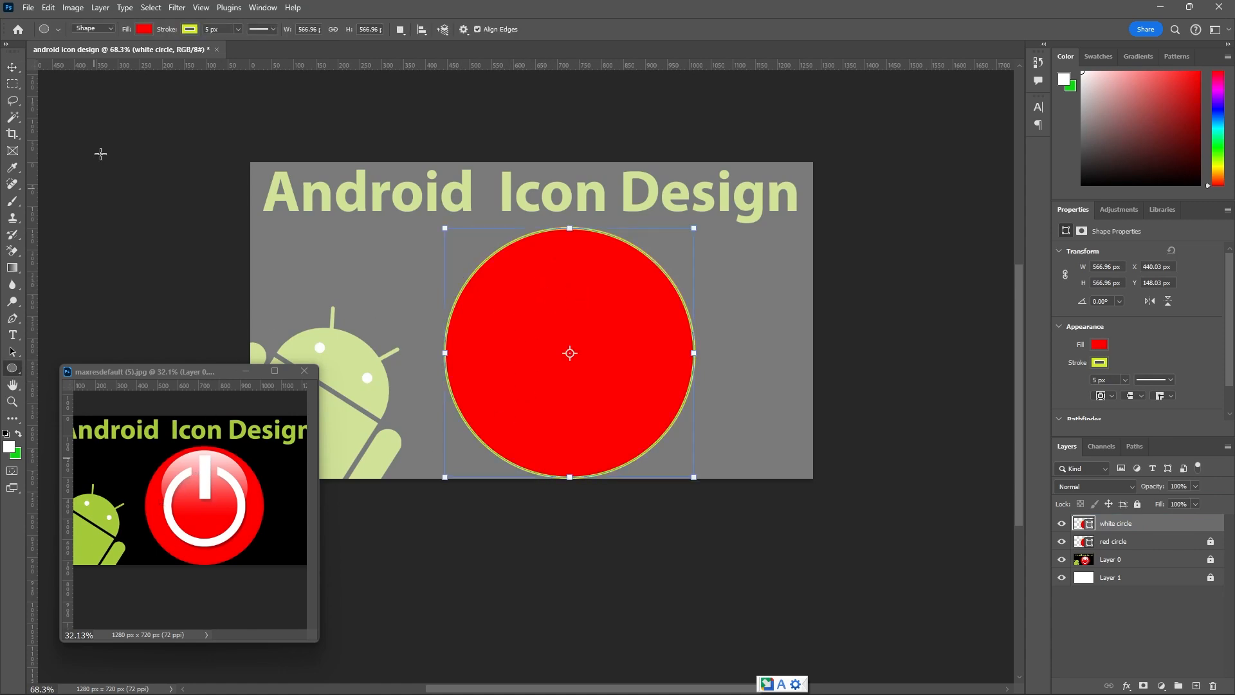
left_click(145, 29)
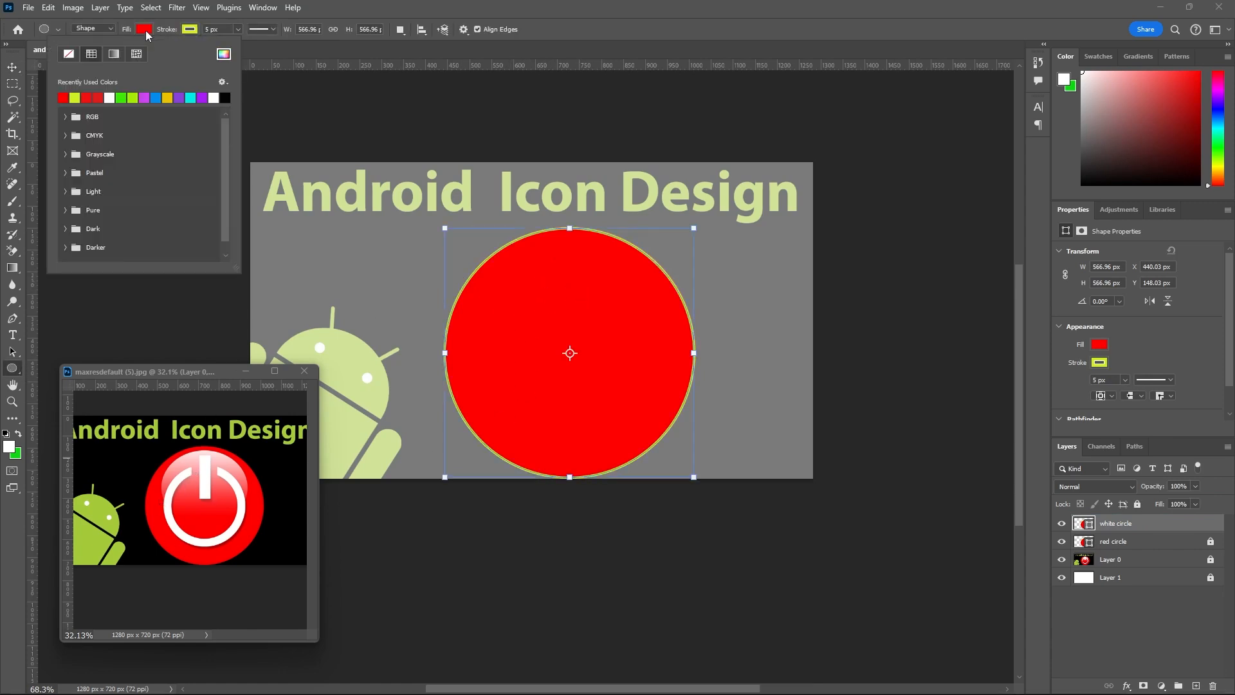
left_click(69, 54)
left_click(1062, 542)
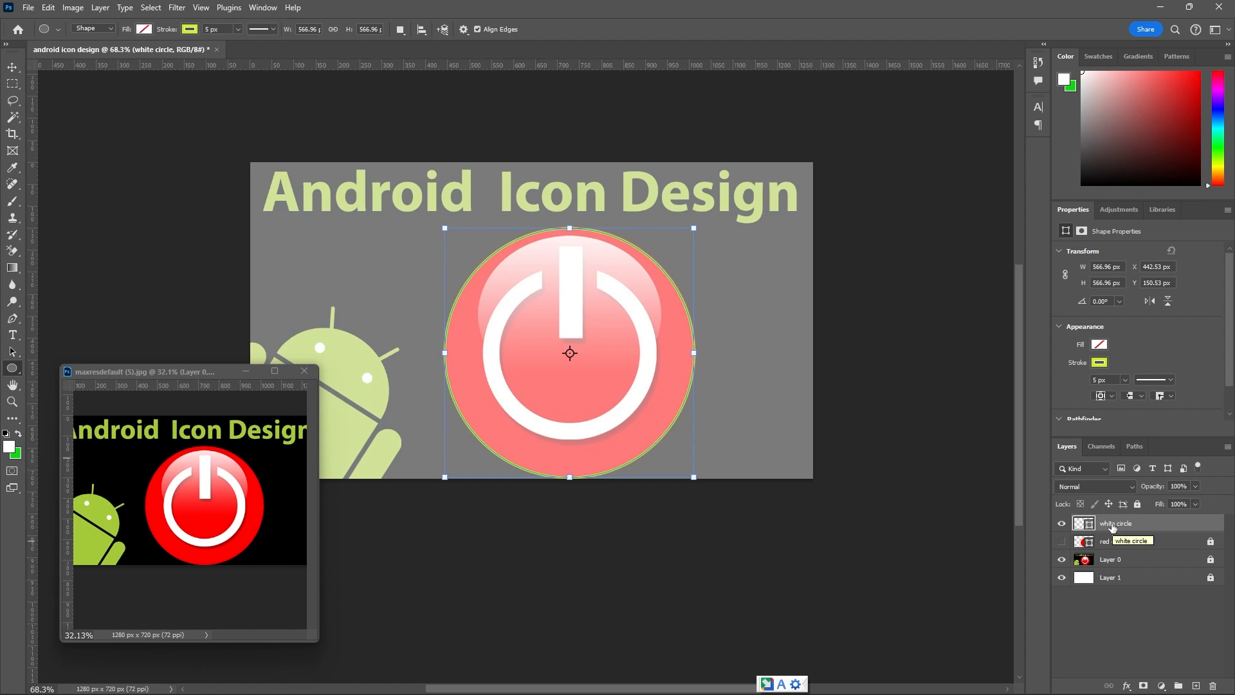
Make the white circle's stroke white and scale the shape about its centre to about 64.5% to follow the template's power ring.
left_click(190, 31)
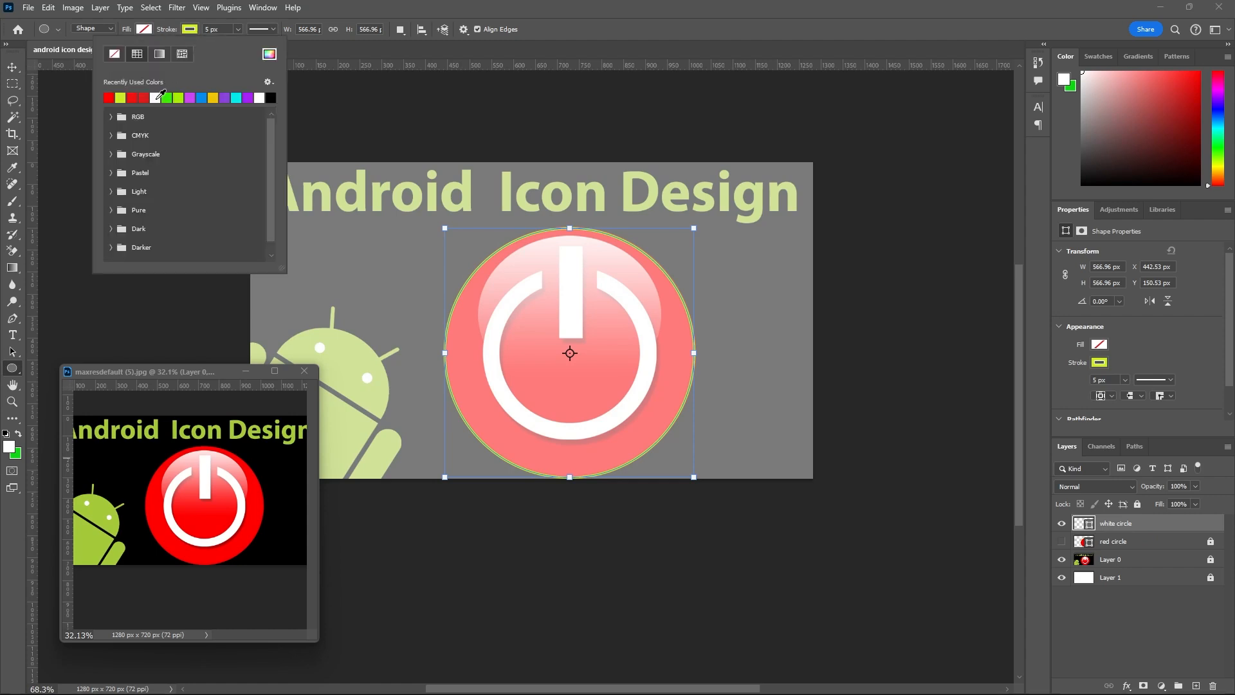
left_click(156, 98)
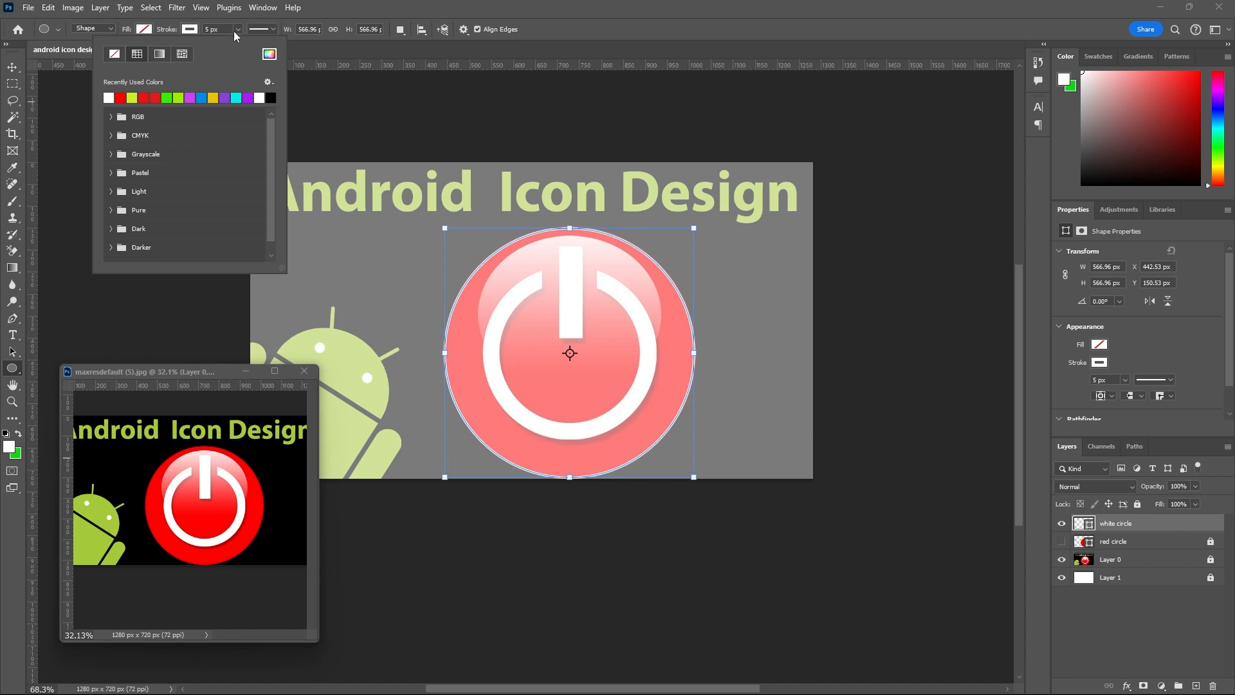
left_click(12, 67)
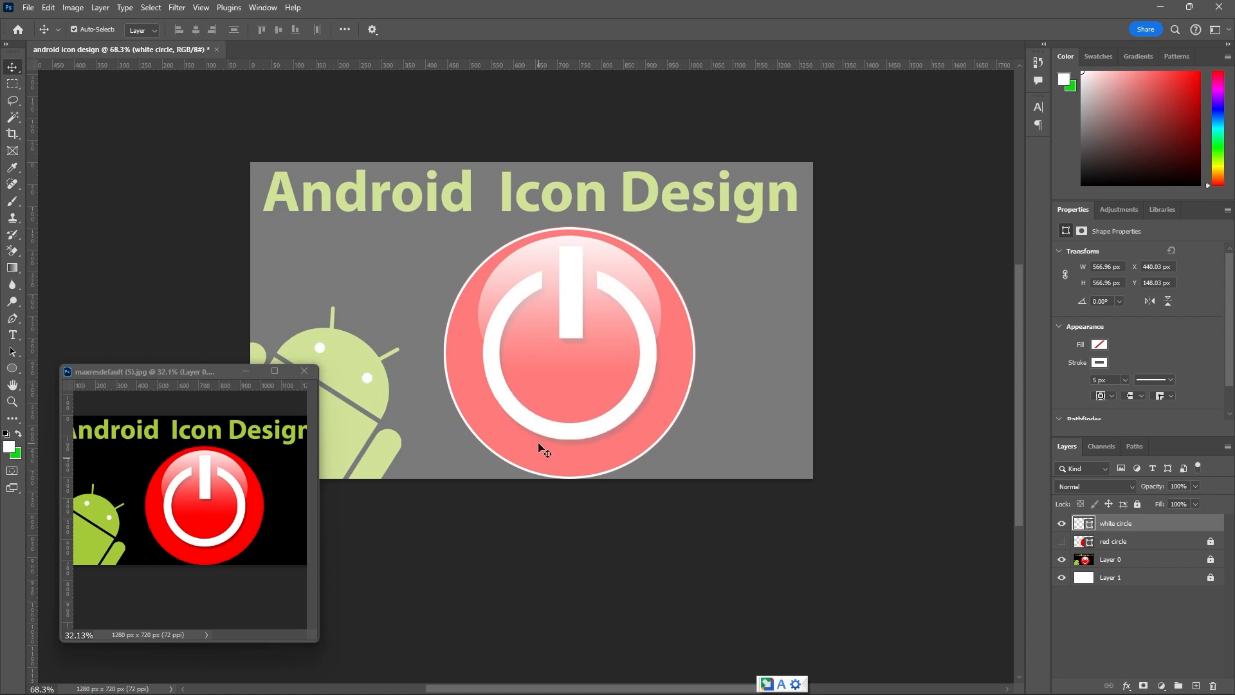
key("ctrl")
key("ctrl+t")
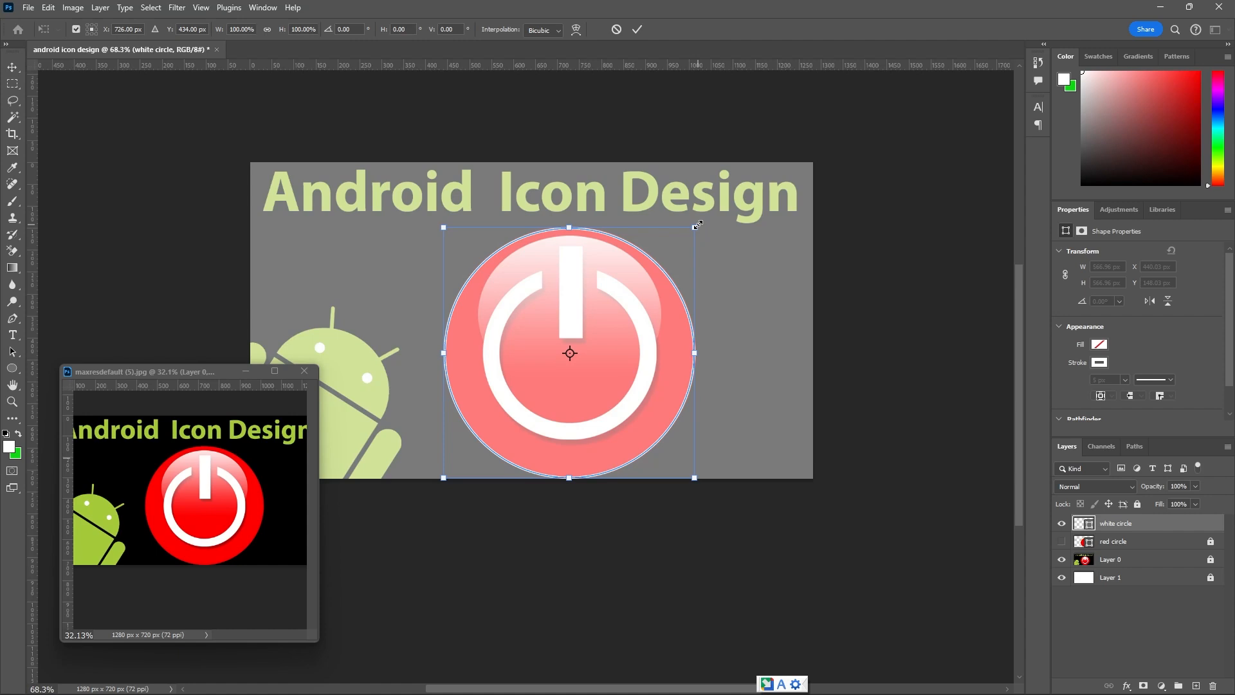
left_click_drag(697, 225, 668, 284)
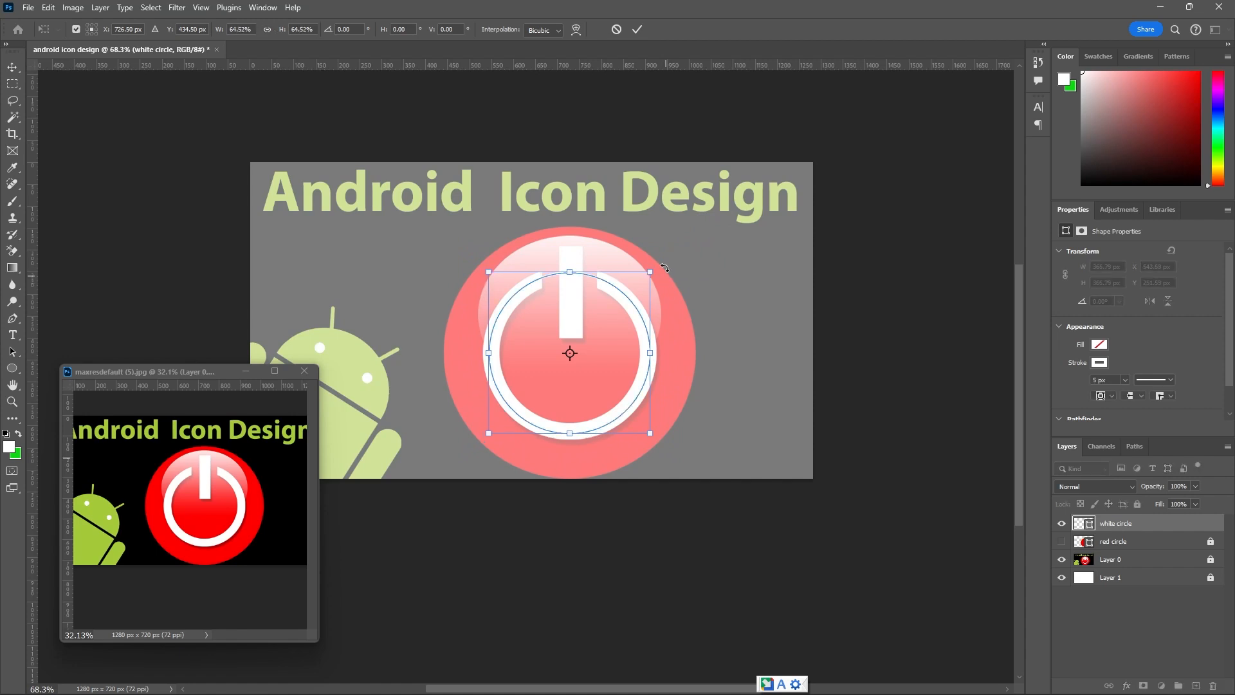
left_click(637, 30)
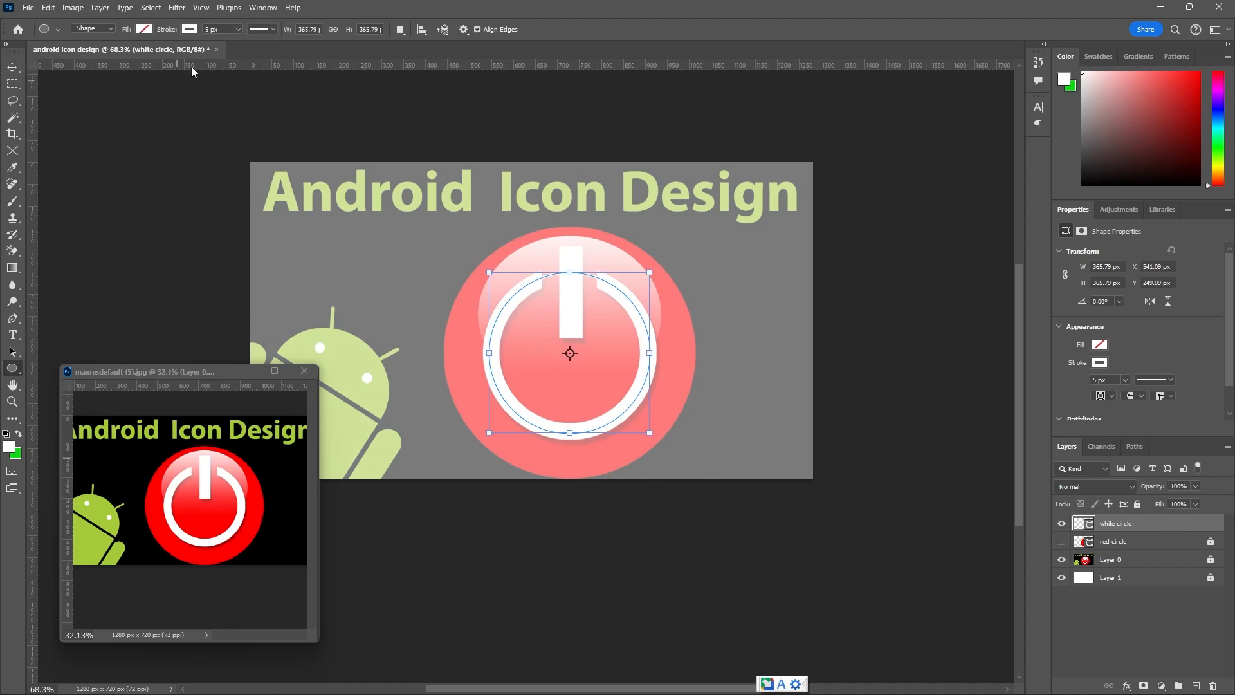
Try a thicker stroke of about 55 px on the white circle against the template's ring.
left_click(238, 30)
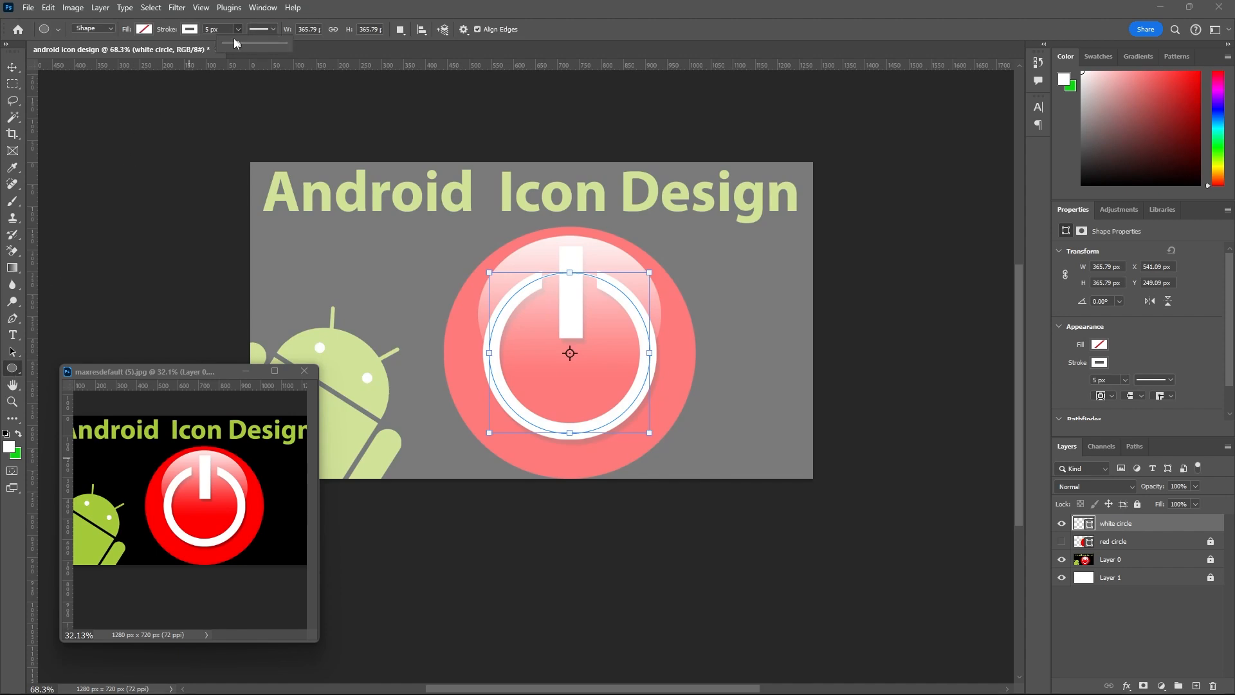
left_click_drag(234, 43, 272, 48)
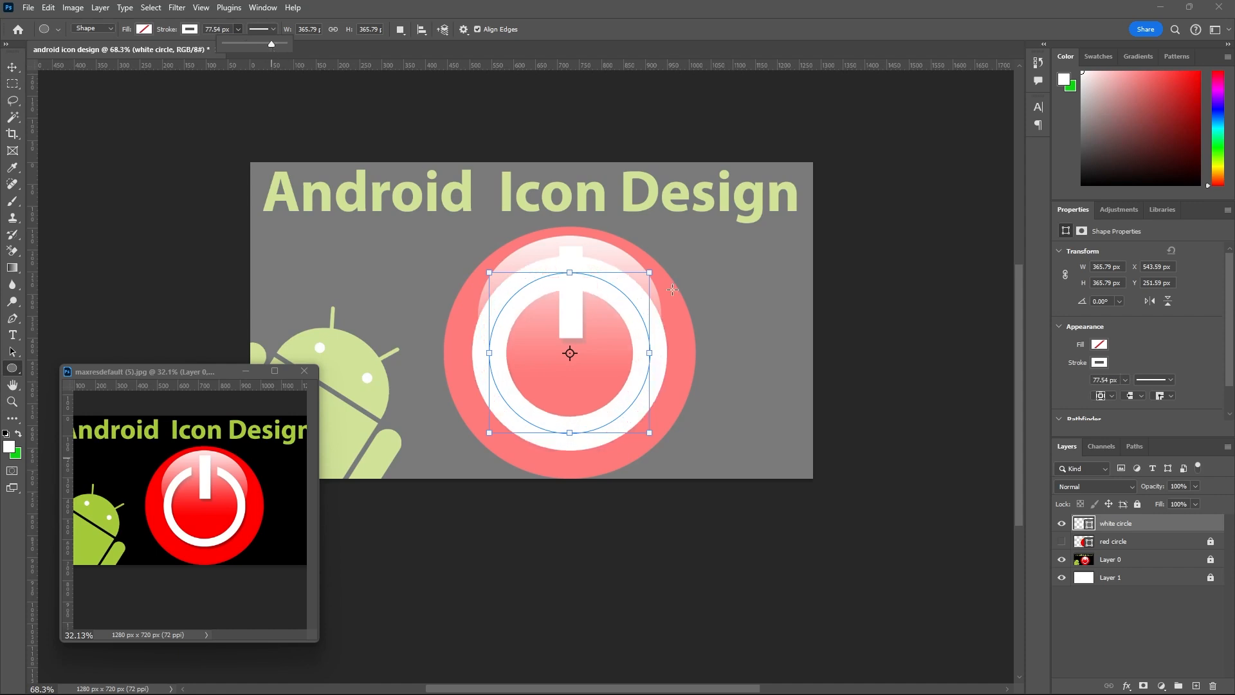
scroll(615, 303, "up", 3)
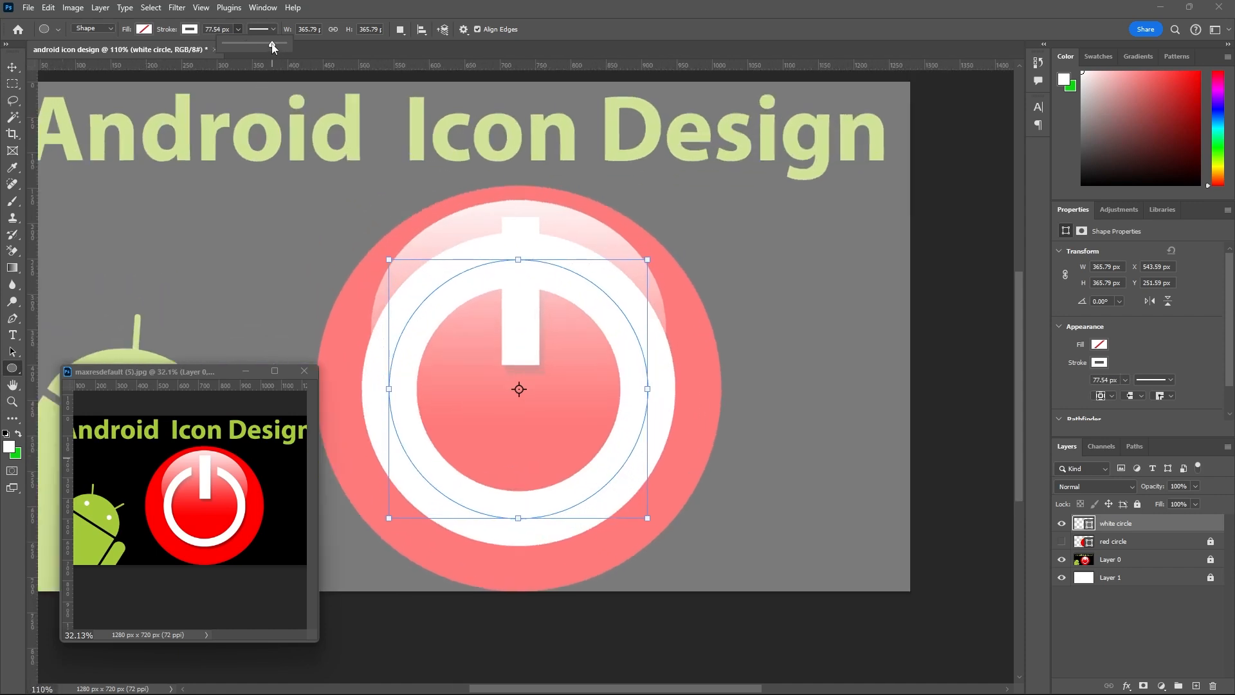
left_click_drag(272, 45, 264, 47)
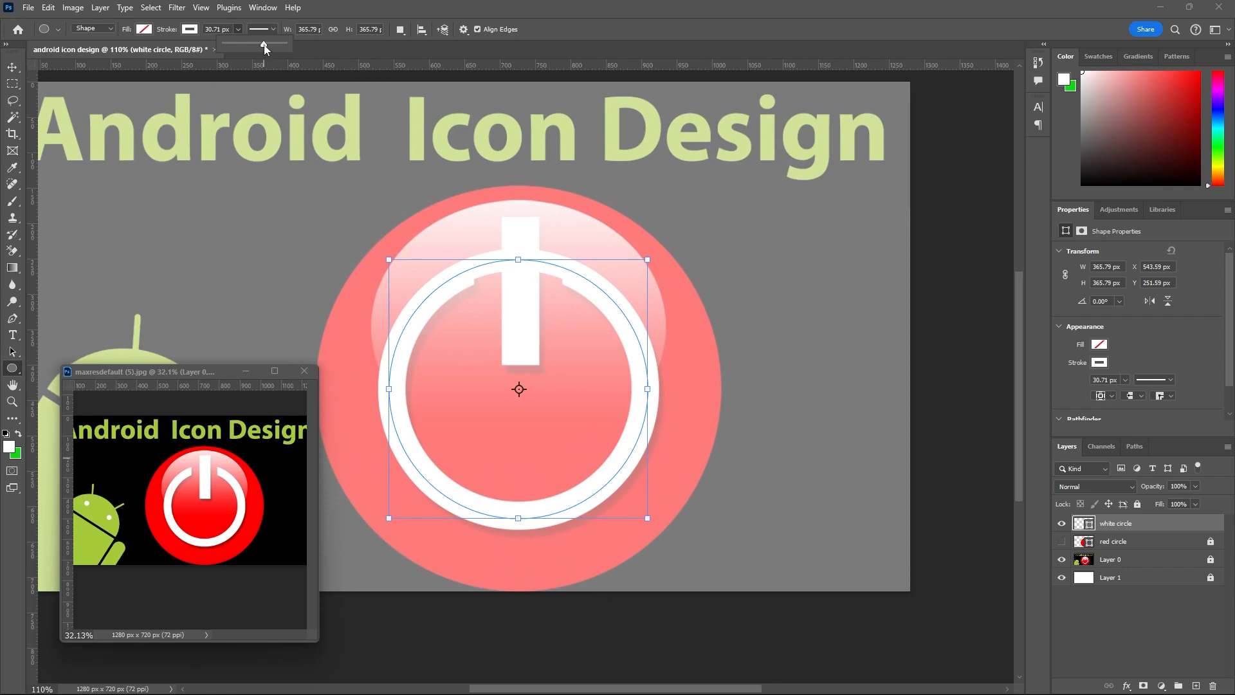
left_click_drag(264, 48, 269, 45)
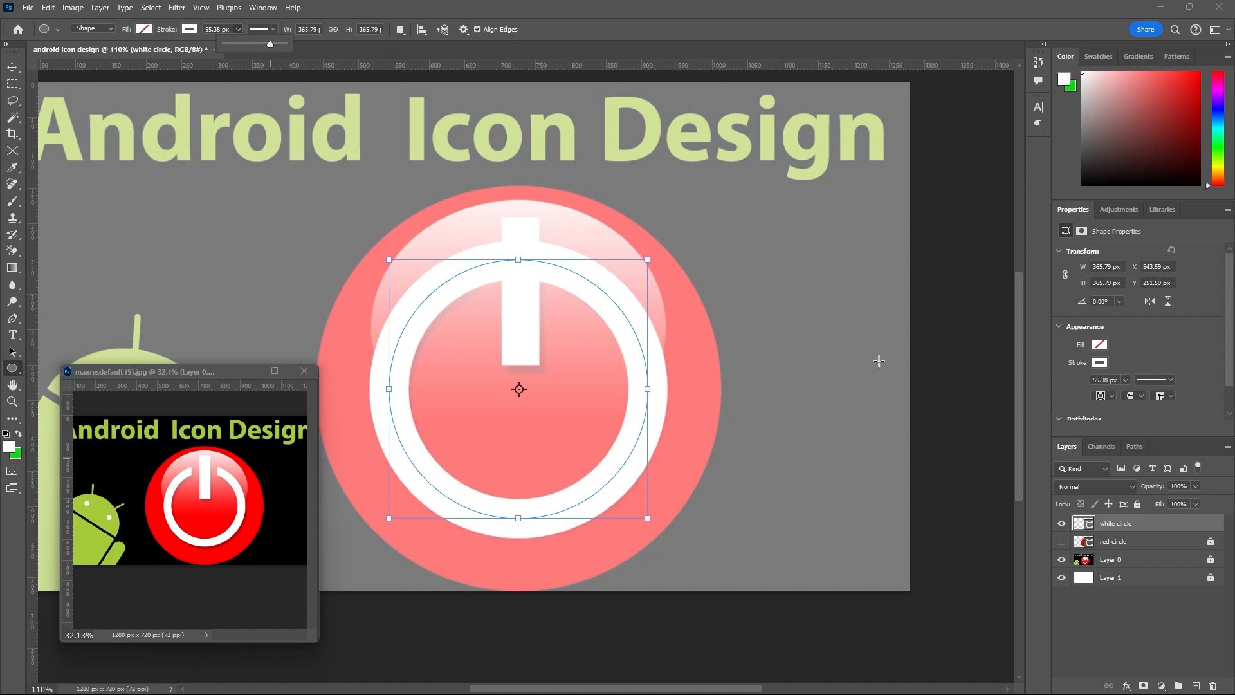
left_click(12, 67)
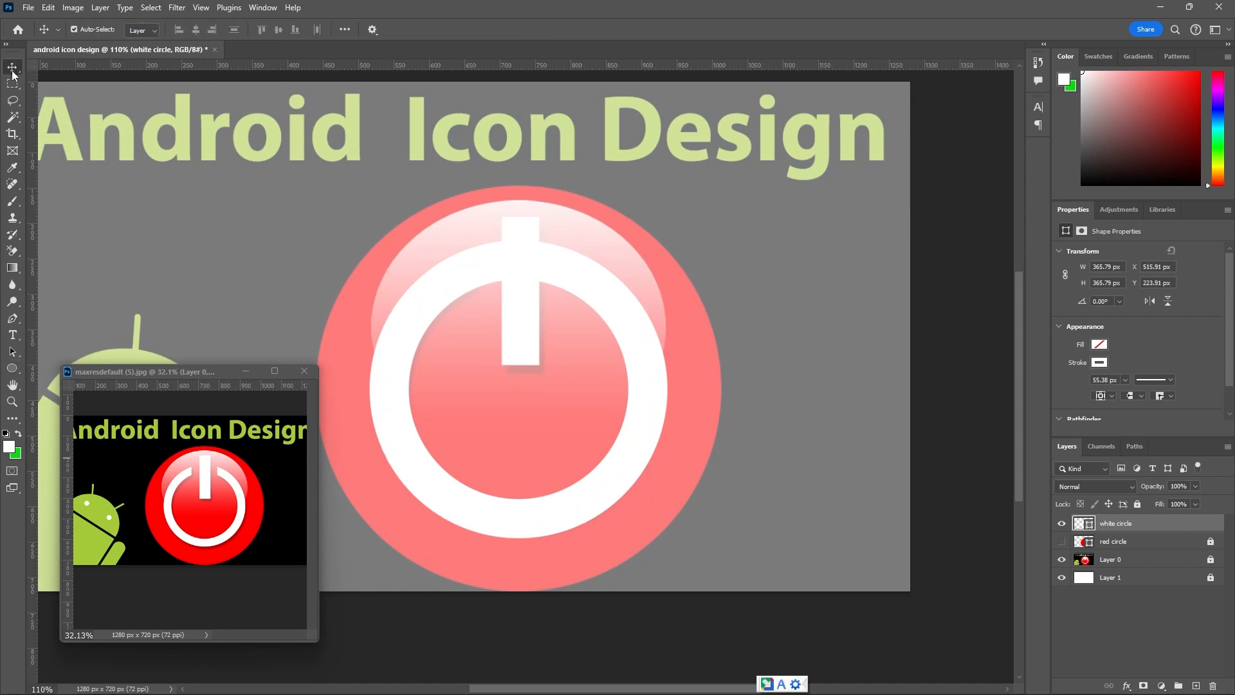
Compare the white circle's thickness with the template's power ring by hiding and showing the white circle layer.
left_click(1062, 525)
left_click(1062, 524)
left_click(1062, 525)
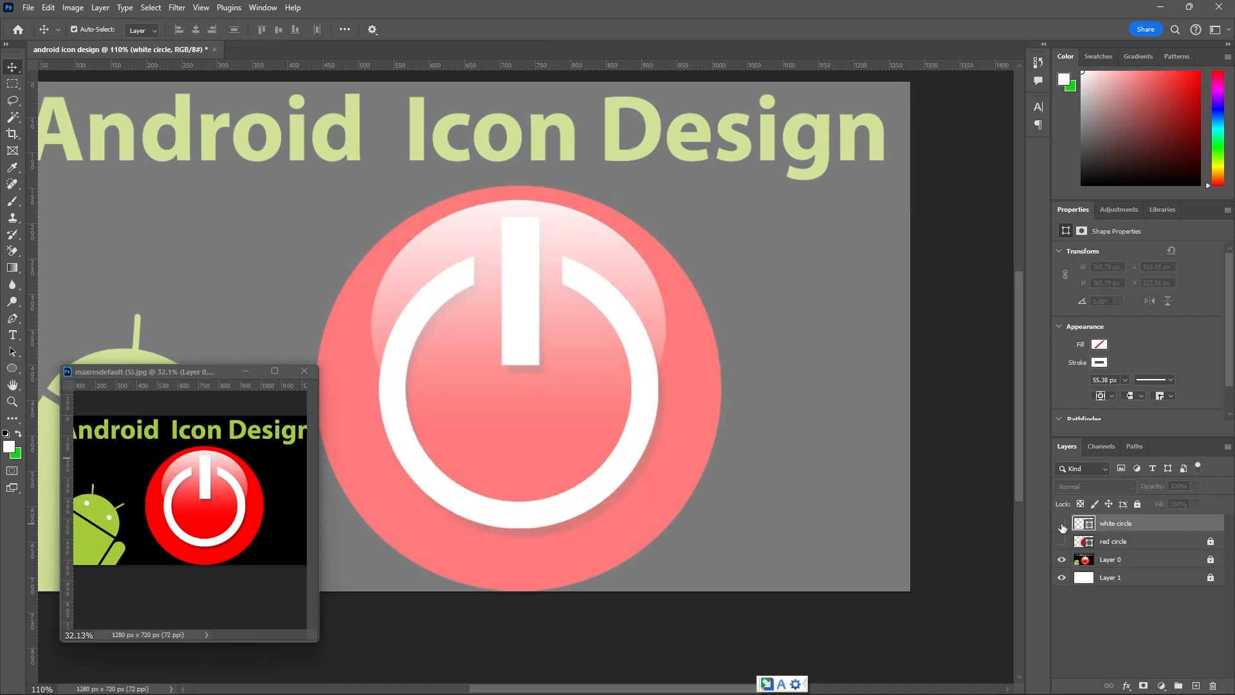
left_click(1062, 525)
left_click(1062, 525)
left_click(1062, 525)
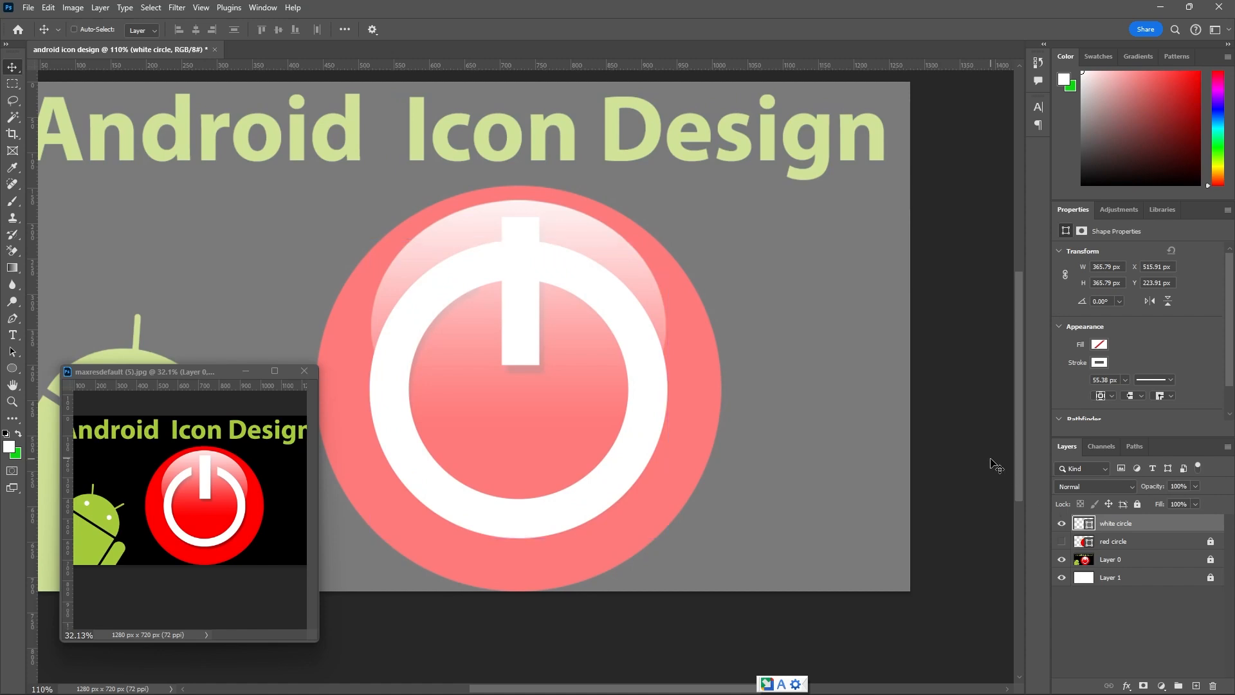
key("ctrl+t")
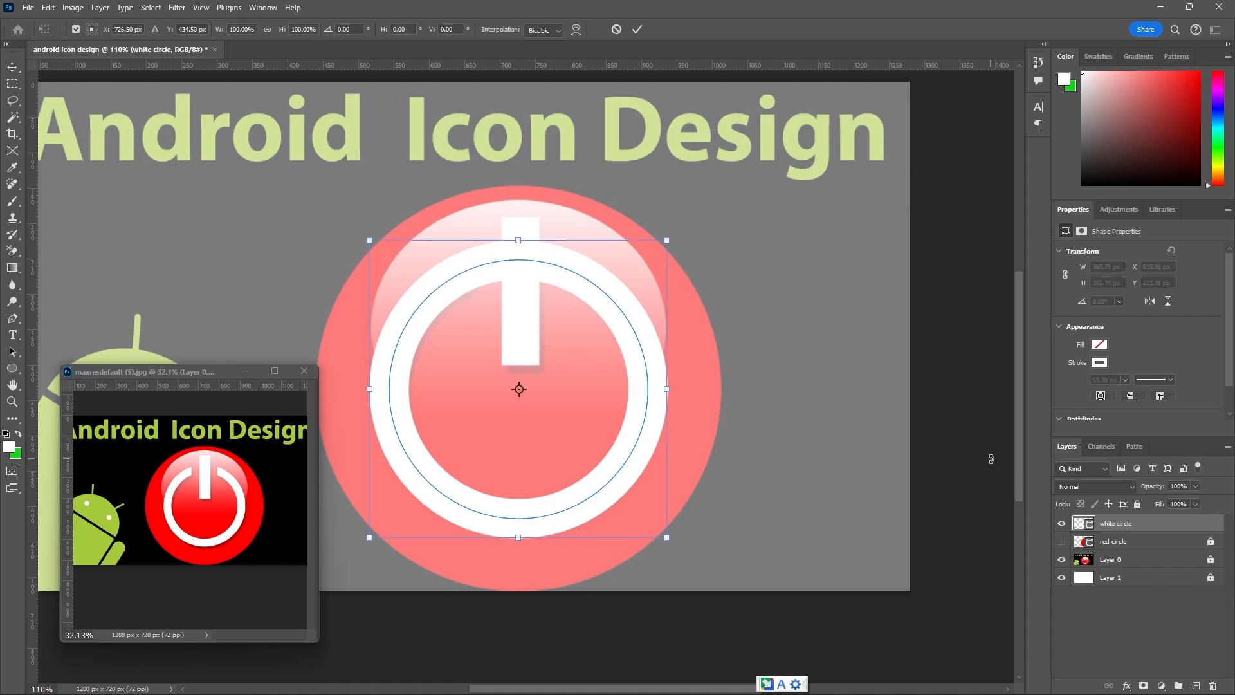
left_click(635, 30)
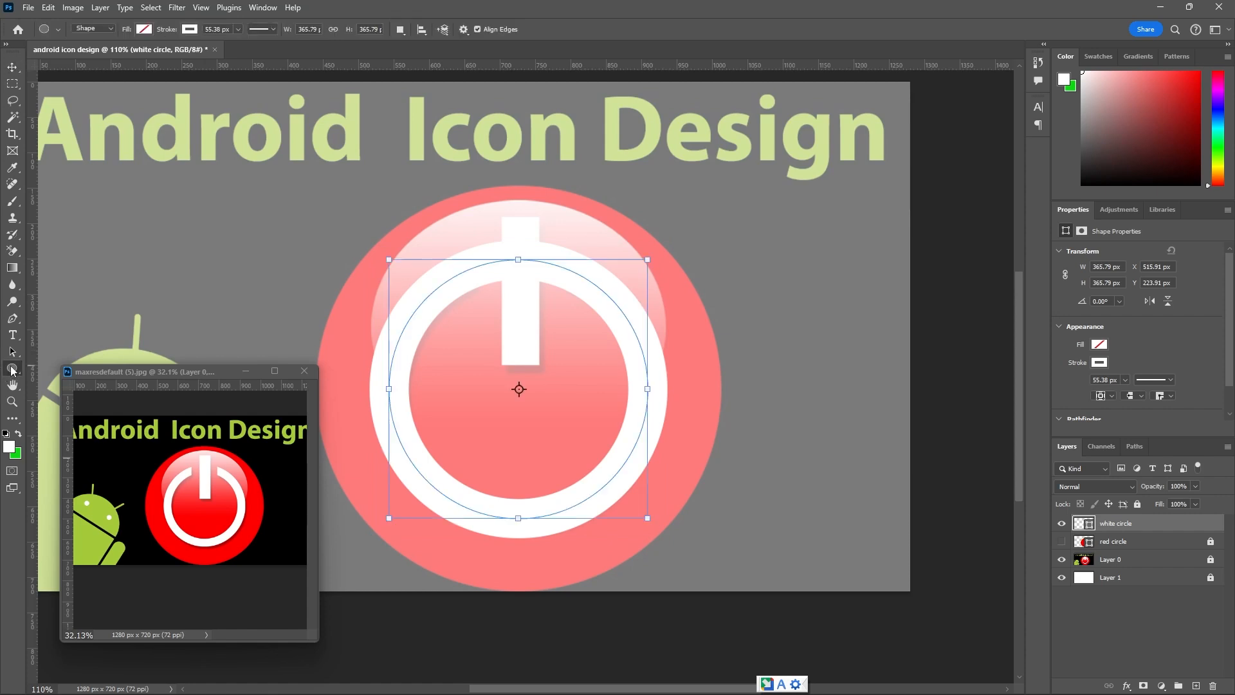
Thin the white circle's stroke to match the template's ring, setting its width to 40 px.
left_click(238, 29)
left_click_drag(234, 44, 234, 45)
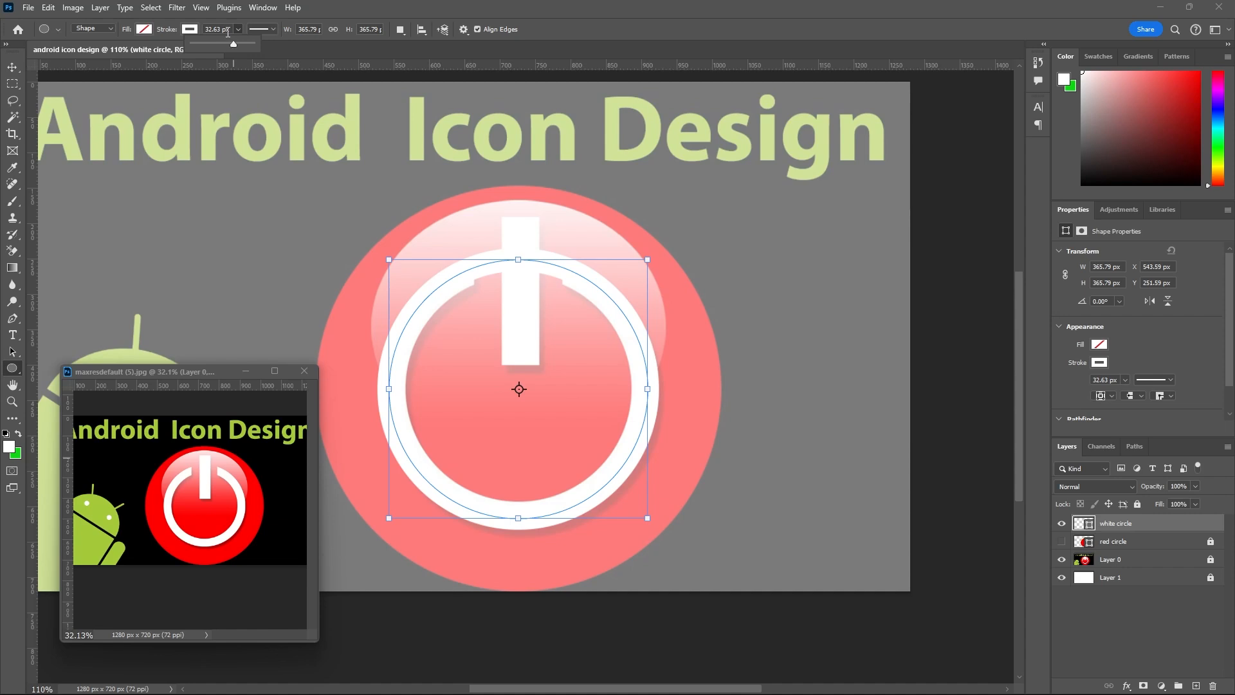
key("Return")
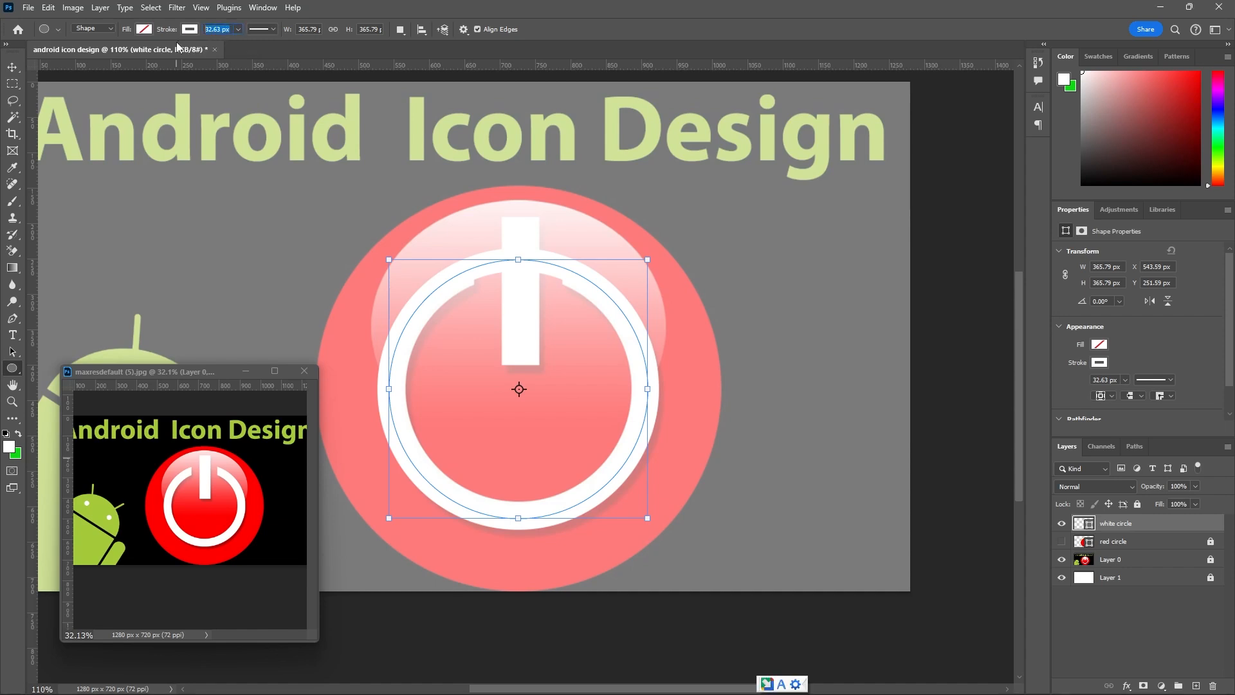
type("40")
key("Return")
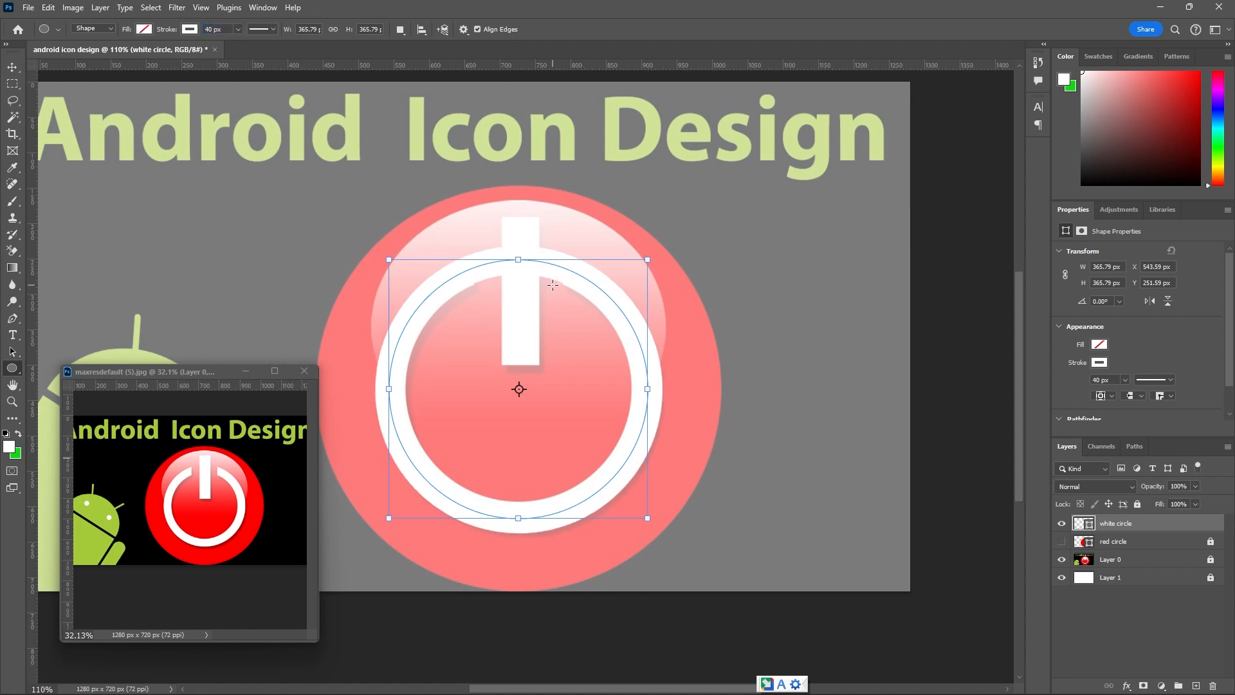
Check the 40 px ring against the template by toggling the visibility of the white circle layer.
left_click(1062, 523)
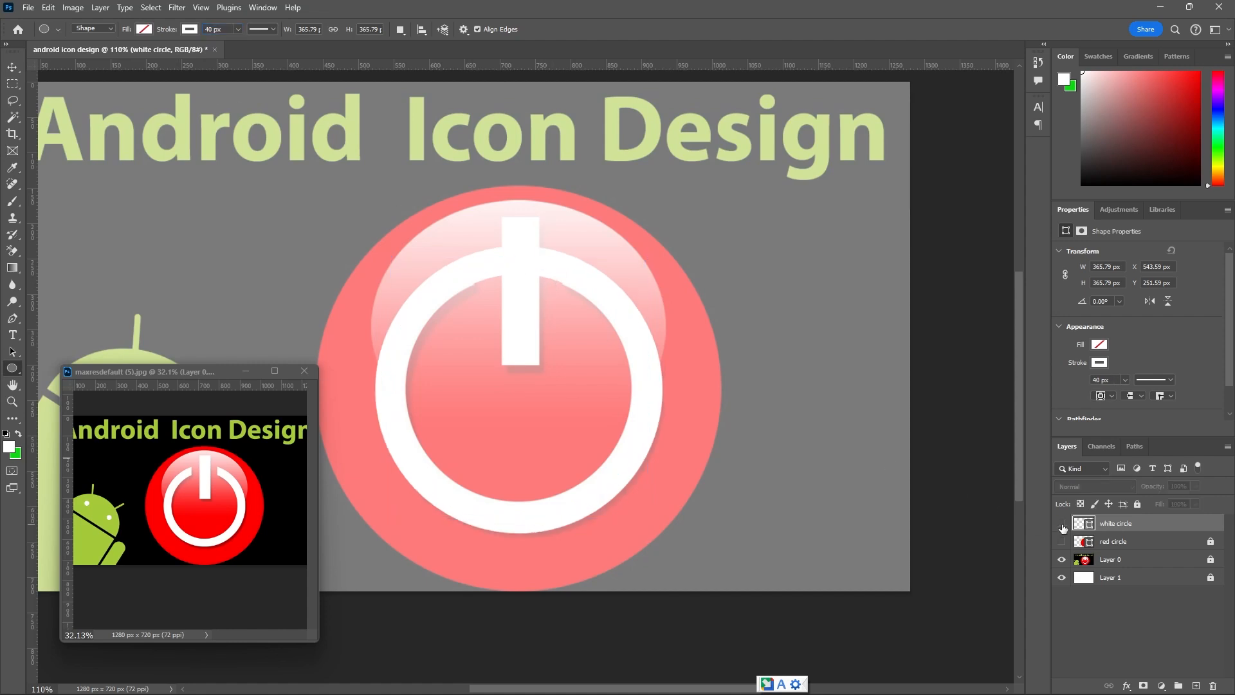
left_click(1062, 525)
left_click(1063, 524)
left_click(1062, 525)
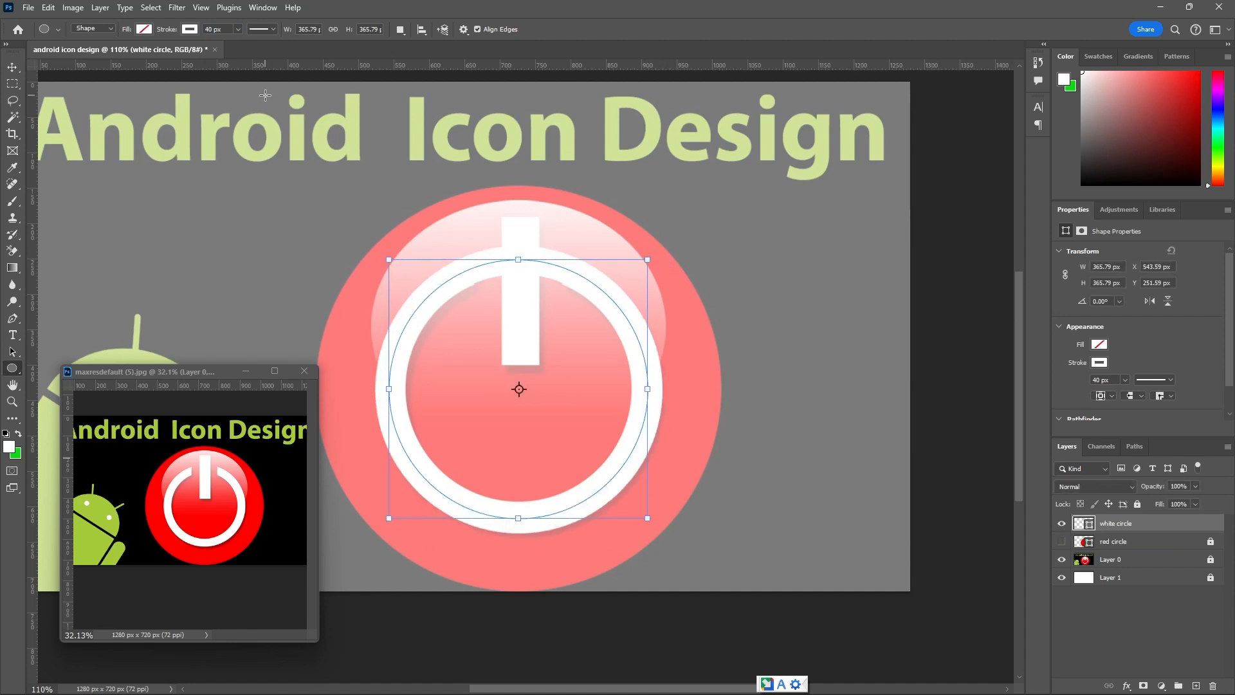
Set the white circle's stroke width to 38 px.
left_click(214, 29)
type("38")
key("Return")
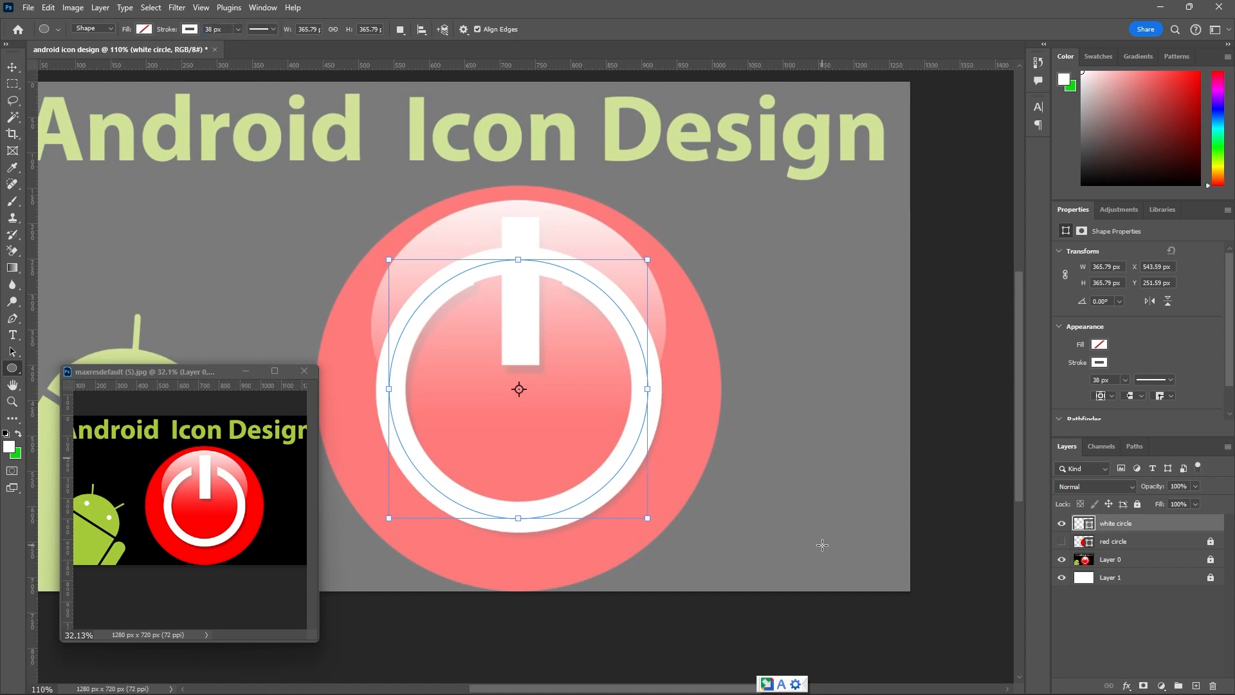
Check the white ring against the template and over the red circle, leaving both circle layers hidden.
left_click(1062, 523)
left_click(1062, 524)
left_click(1061, 542)
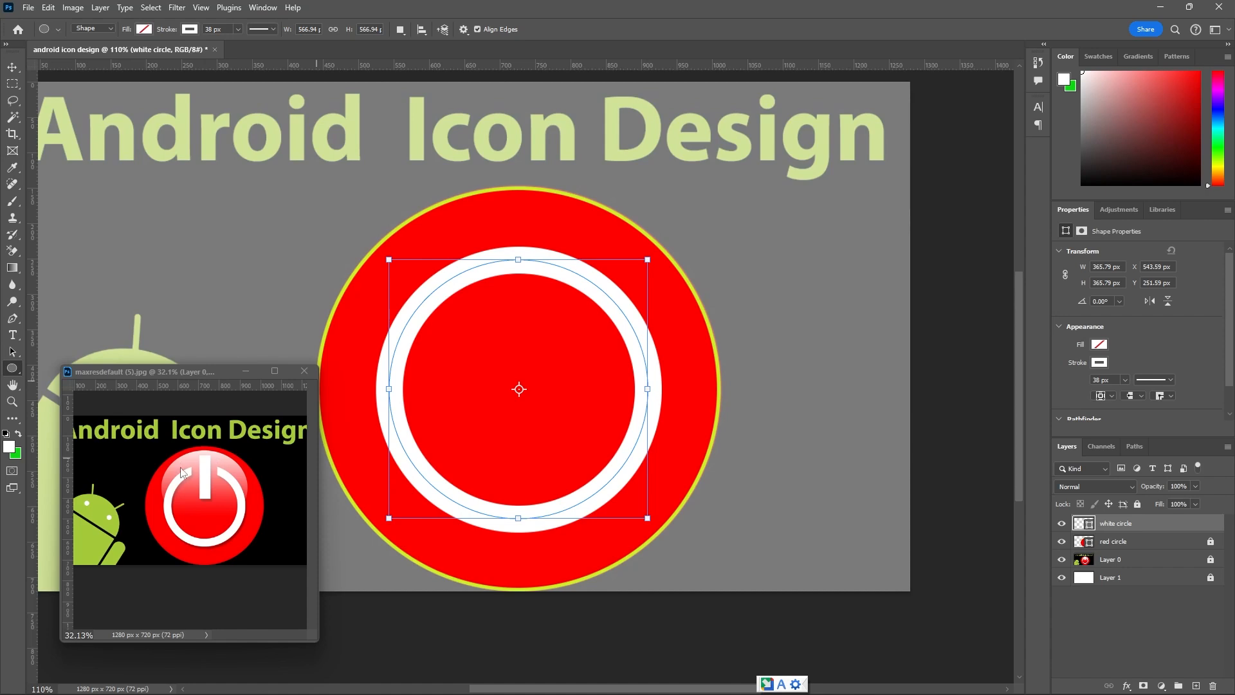
left_click(1062, 524)
left_click(1063, 541)
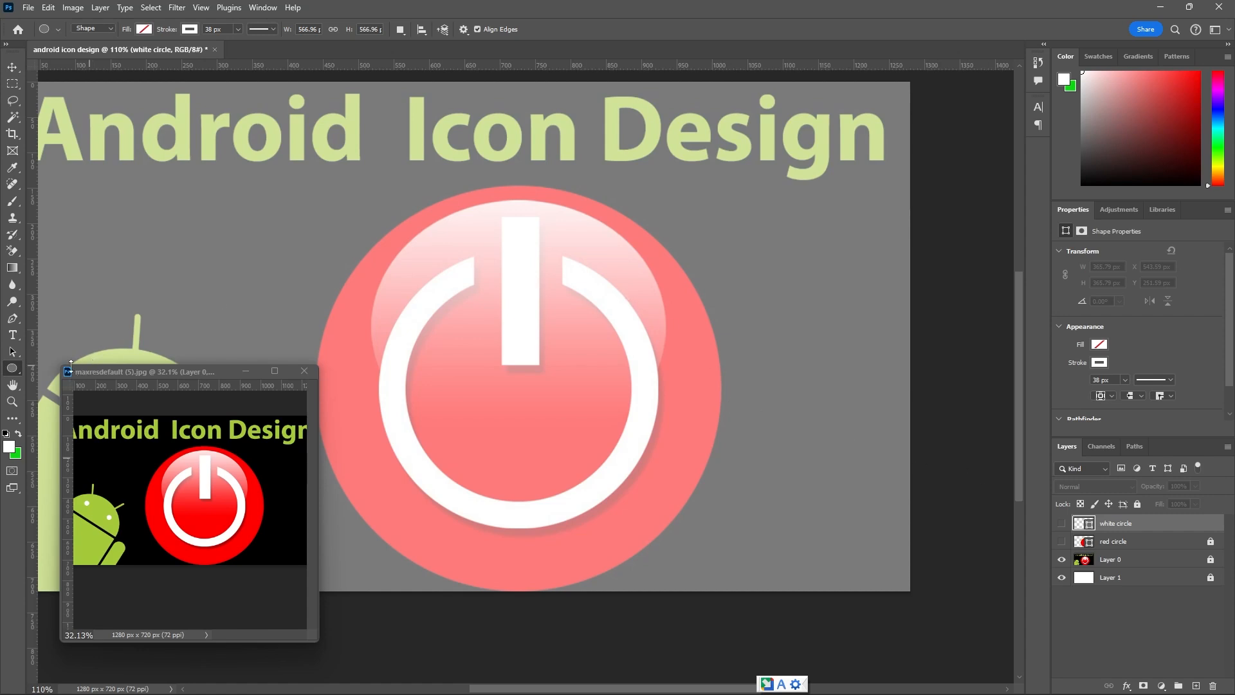
On a new layer, draw an unfilled circle about 417 px wide around the template's glossy highlight, with a 1 px white stroke.
left_click(1195, 687)
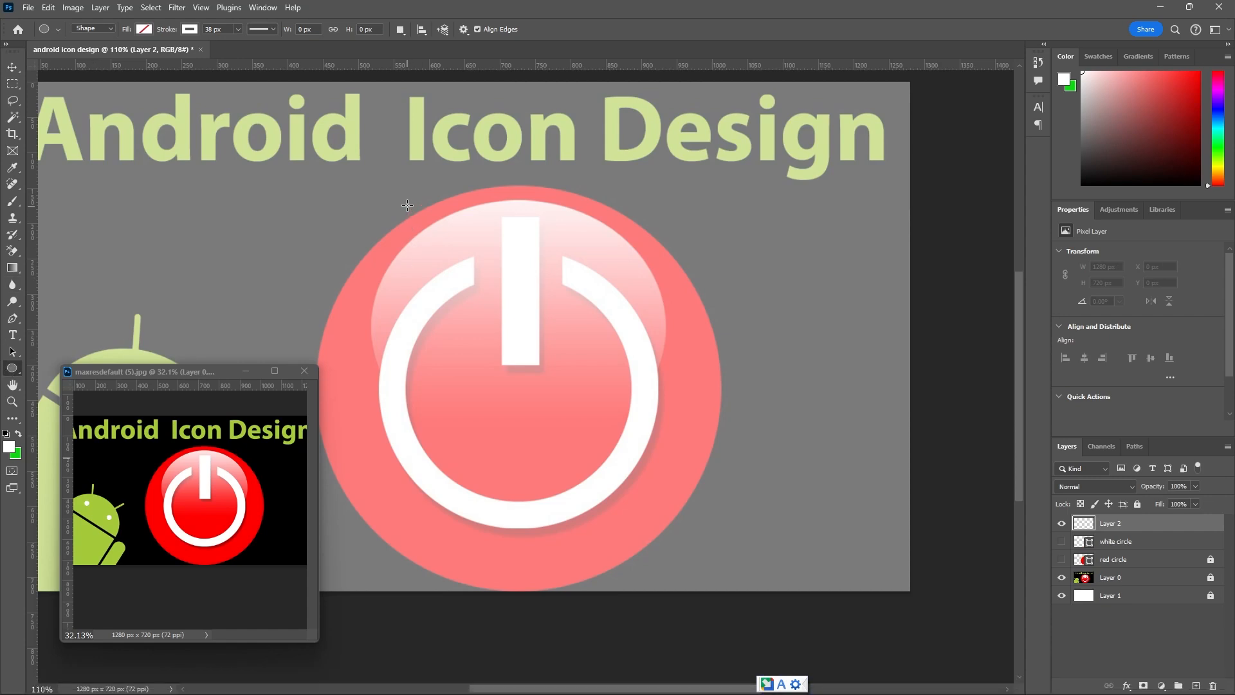
mouse_move(372, 197)
left_mouse_down()
mouse_move(430, 280)
mouse_move(684, 492)
left_mouse_up()
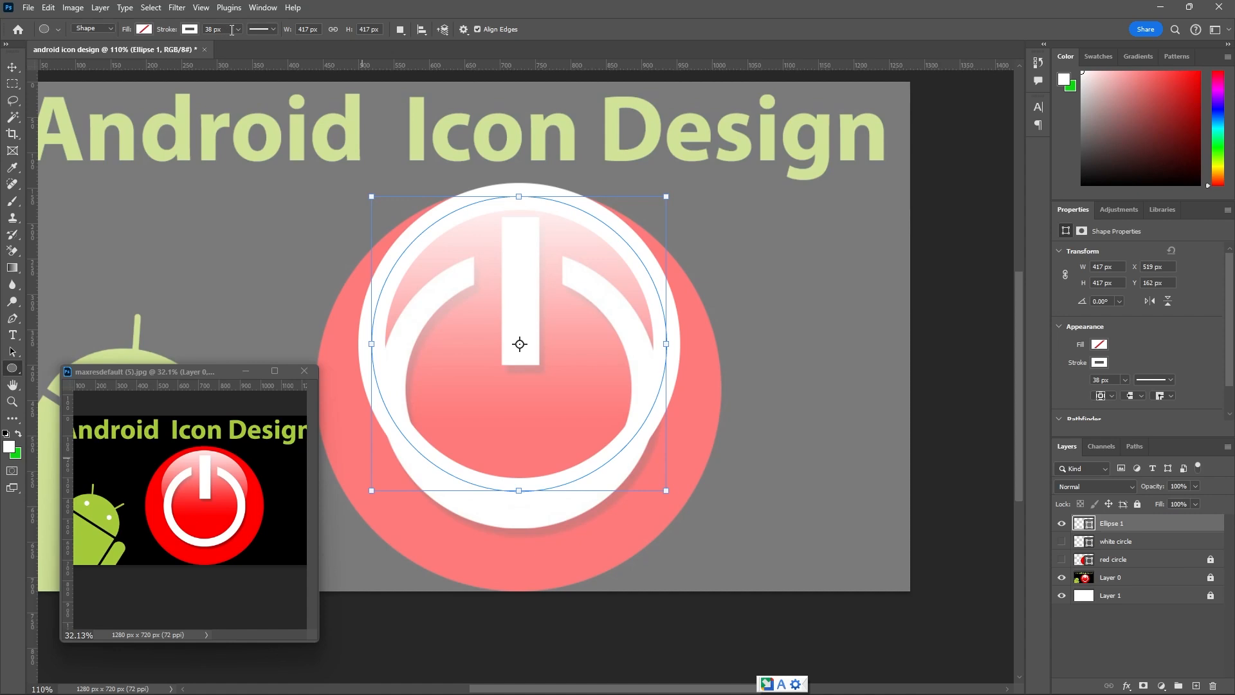
left_click(232, 29)
type("1")
key("Return")
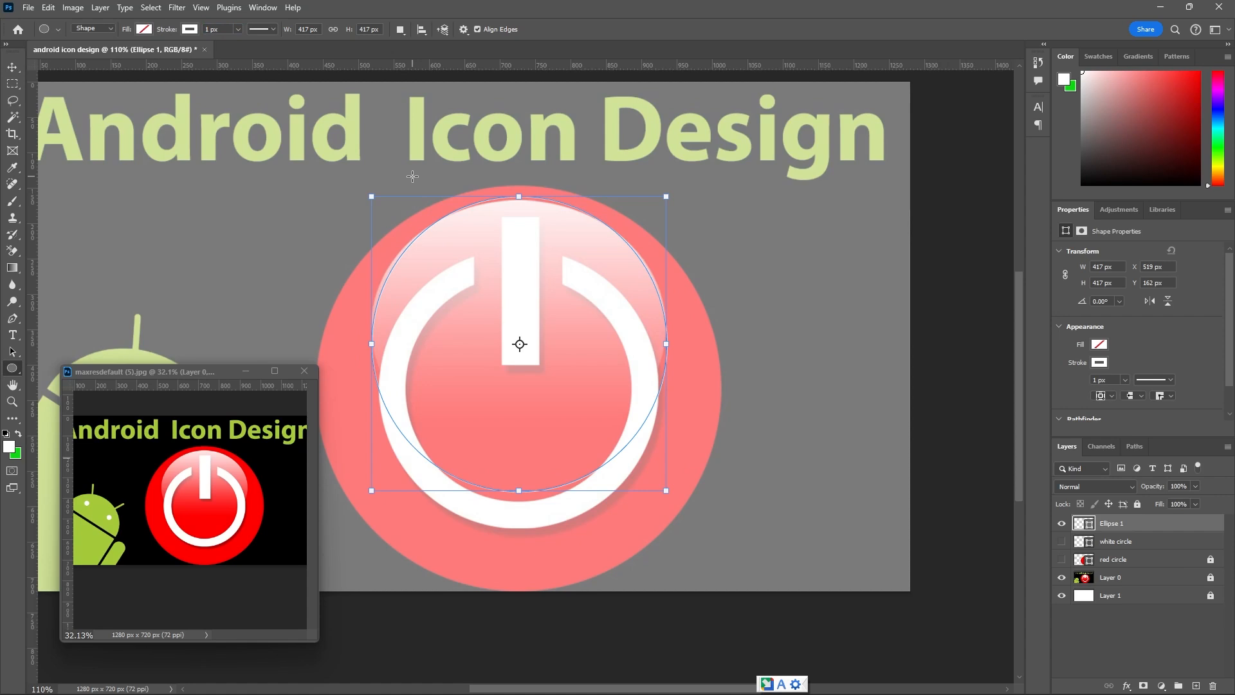
Nudge the Ellipse 1 circle and enlarge it to about 433 px wide, aligning its upper edge with the template's glossy highlight.
left_click(13, 67)
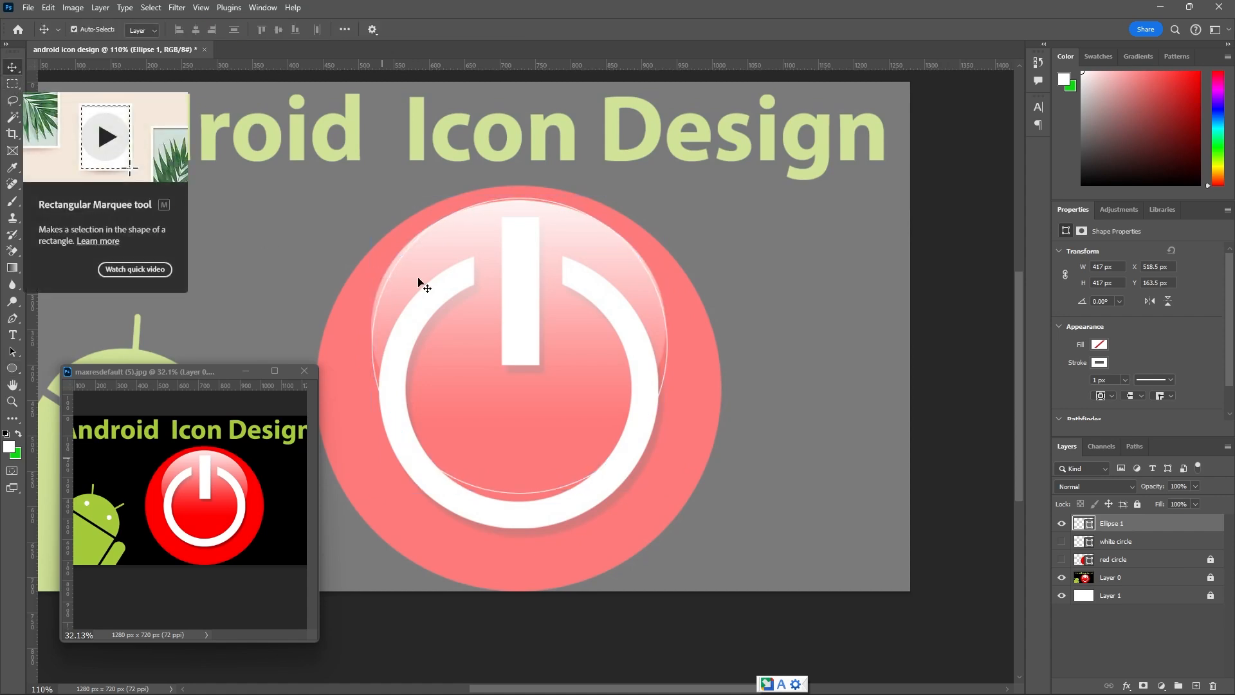
key("Left")
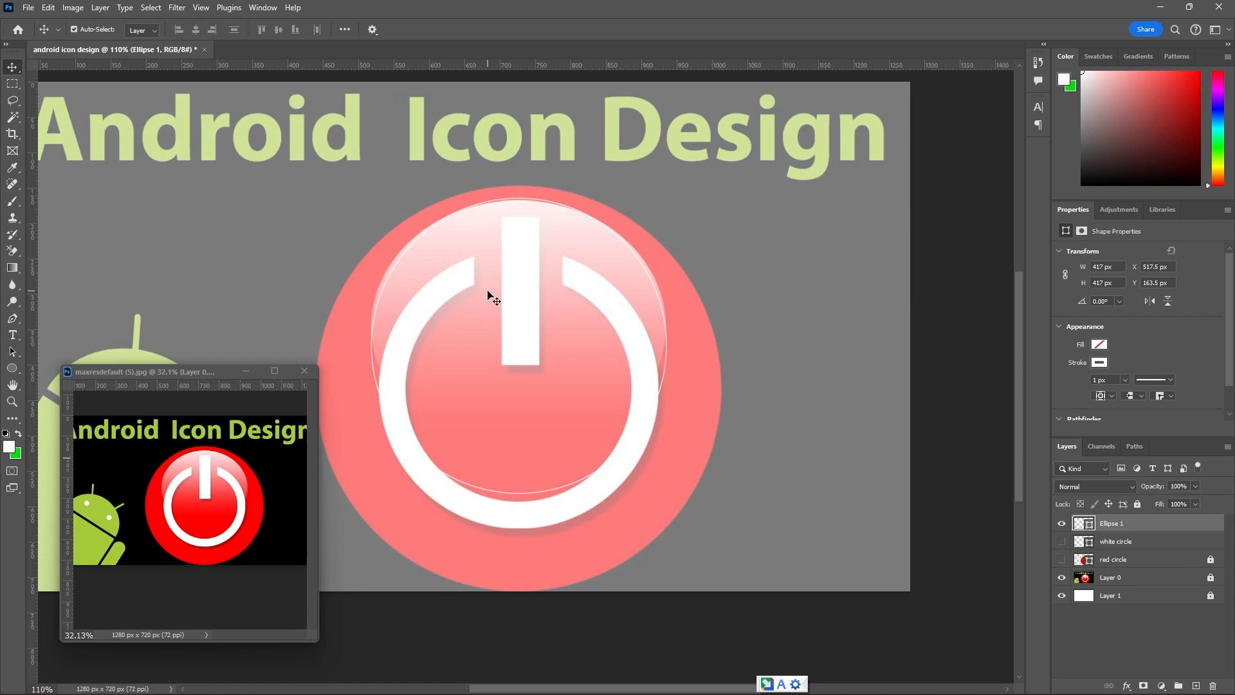
key("ctrl+t")
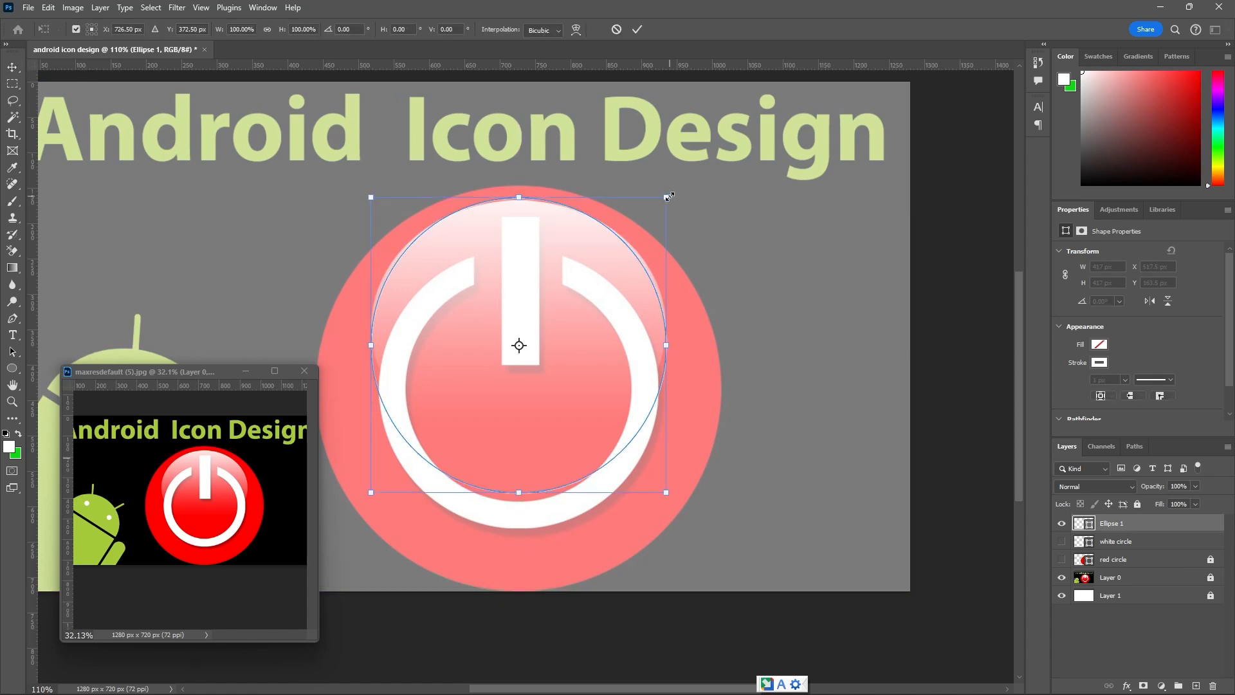
left_click_drag(668, 196, 671, 193)
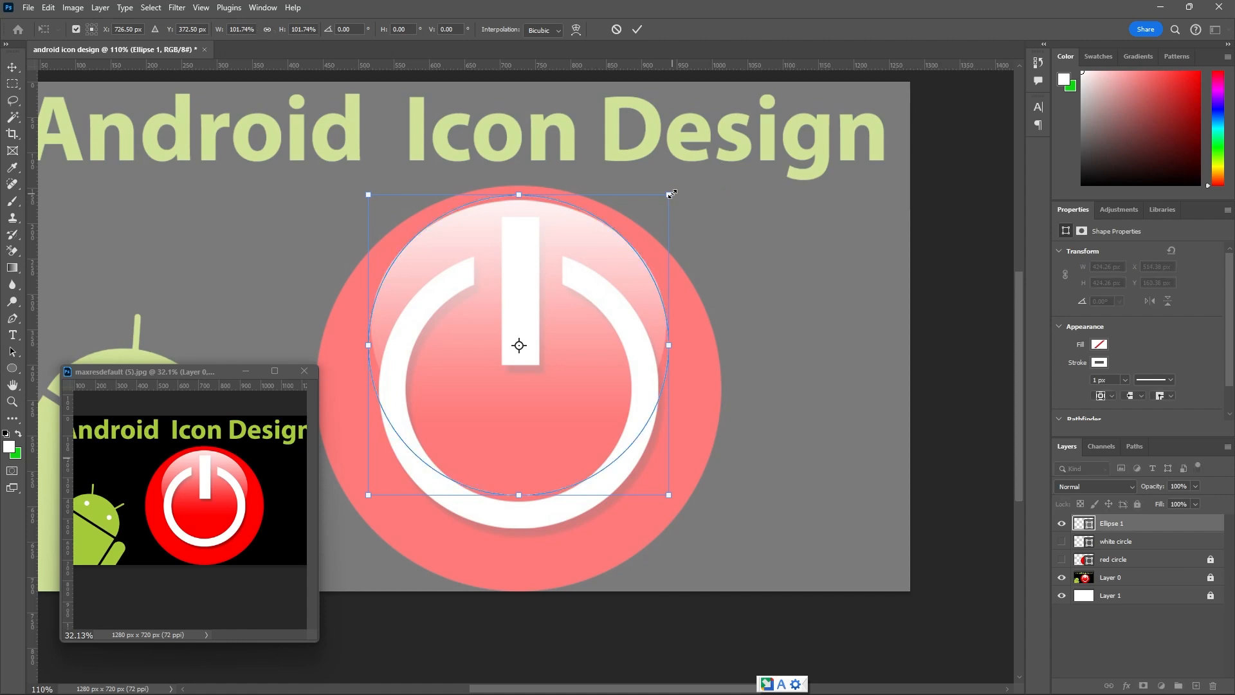
key("Down")
key("Down")
key("Down")
key("Down")
key("Down")
key("Down")
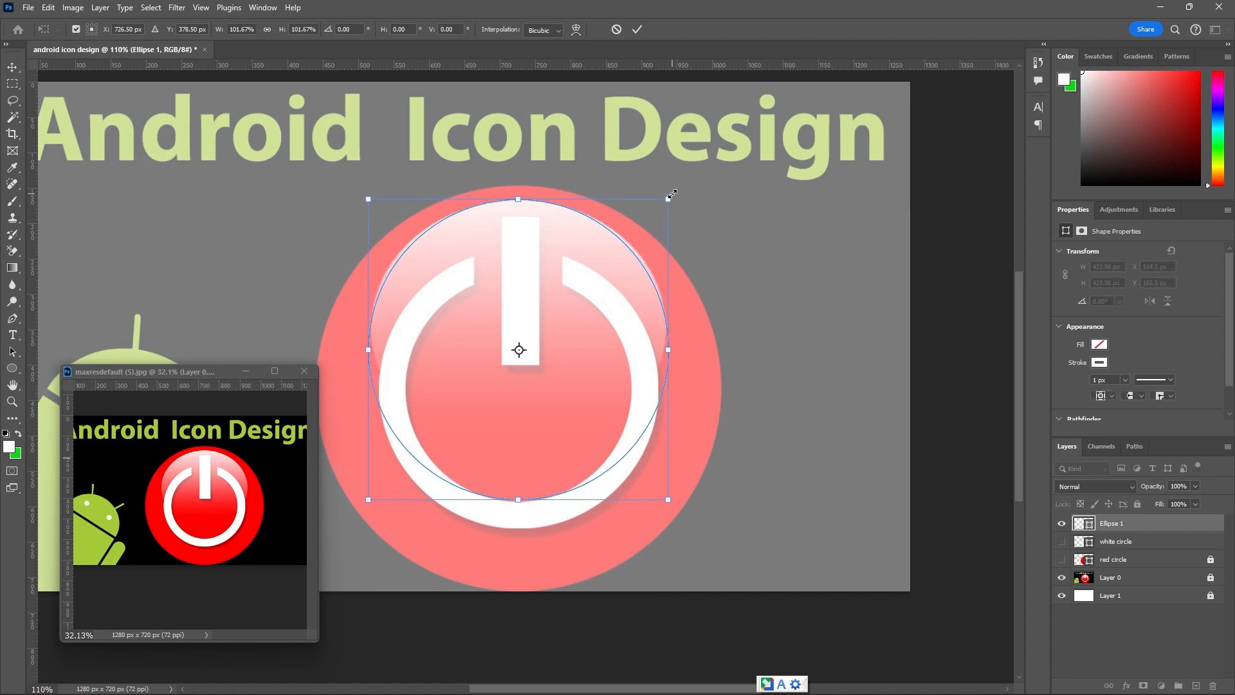
key("Down")
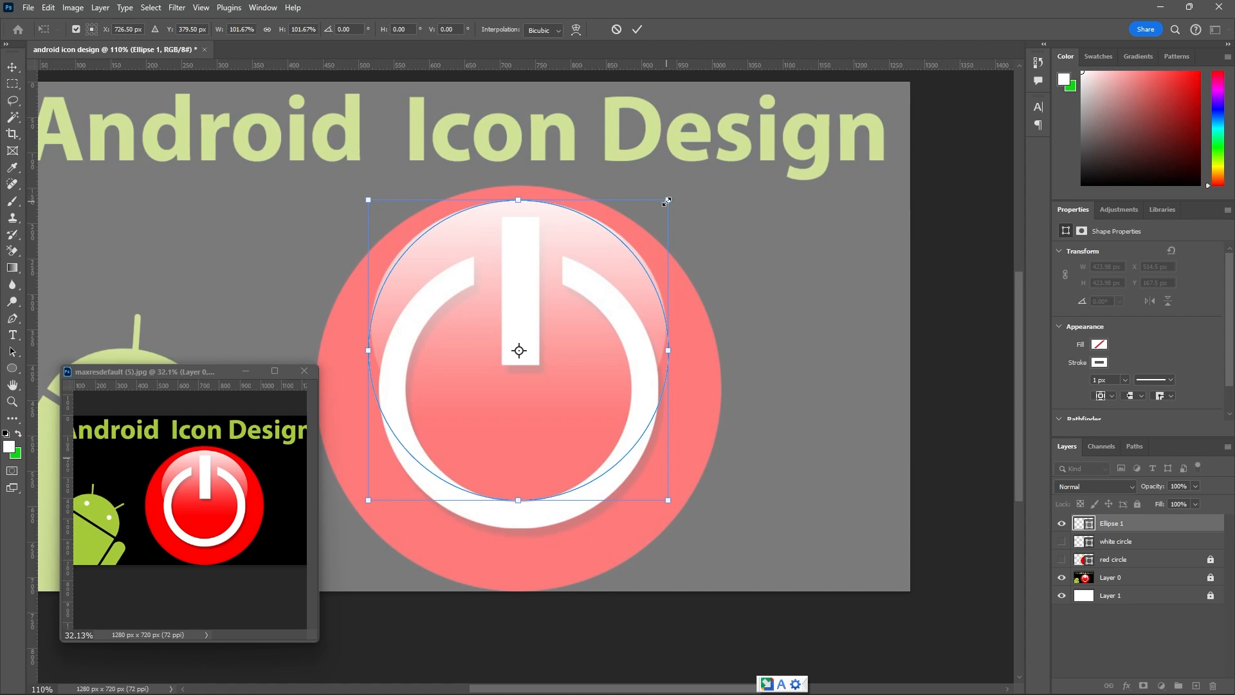
left_click_drag(667, 201, 670, 199)
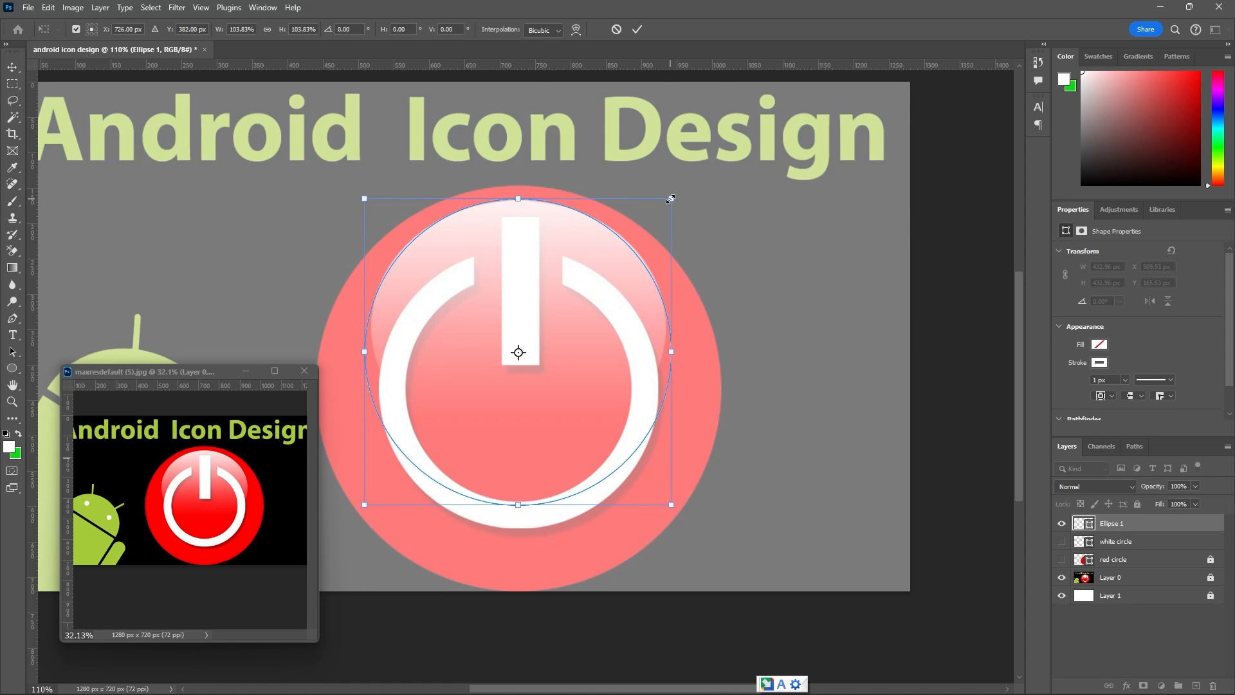
left_click(636, 29)
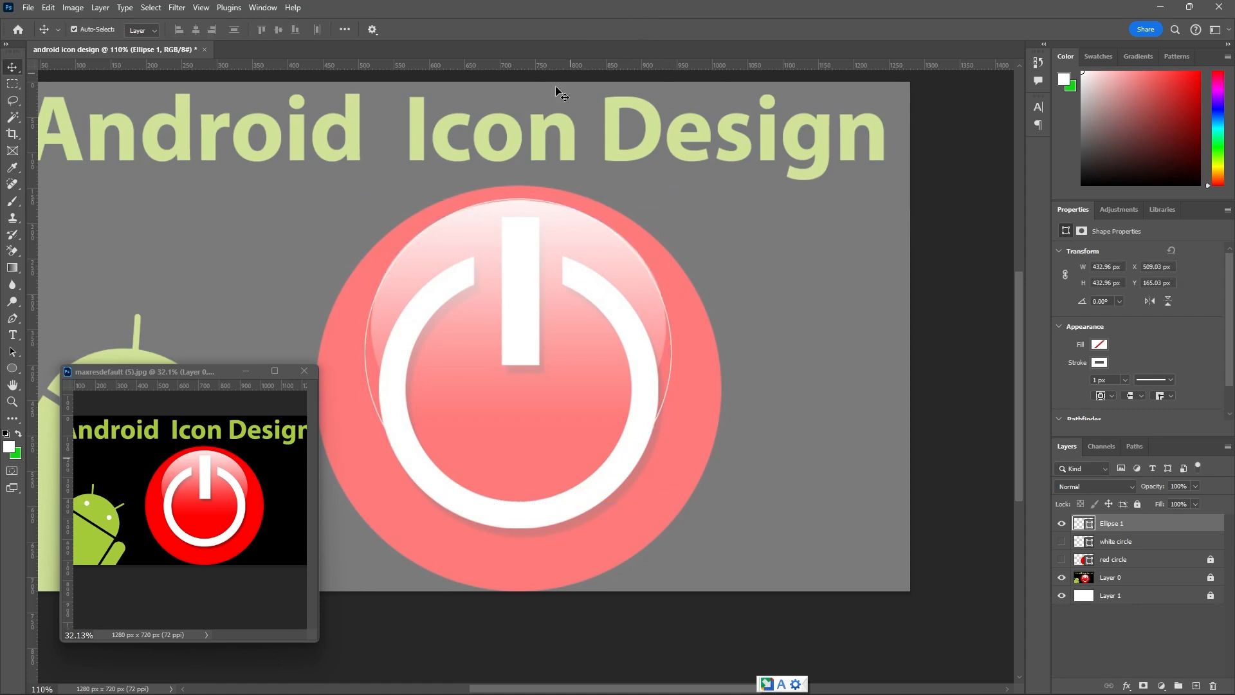
Fill the Ellipse 1 circle with white and remove its stroke.
left_click(12, 368)
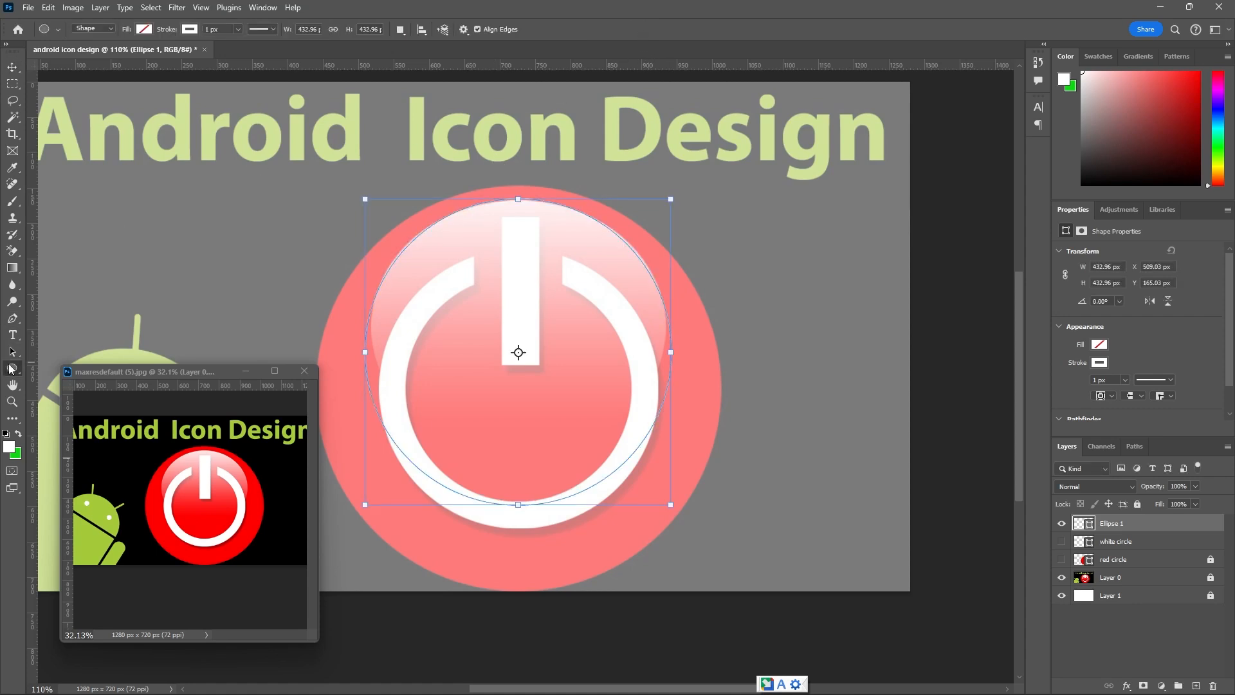
left_click(144, 30)
left_click(63, 97)
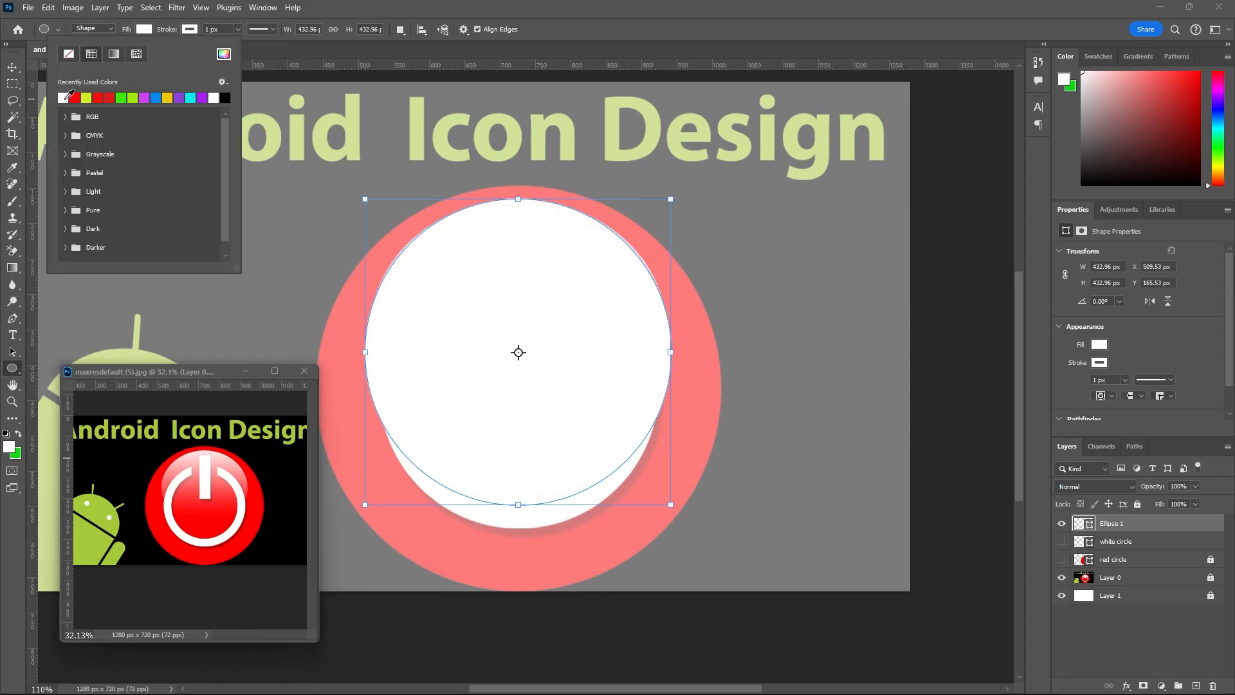
left_click(189, 31)
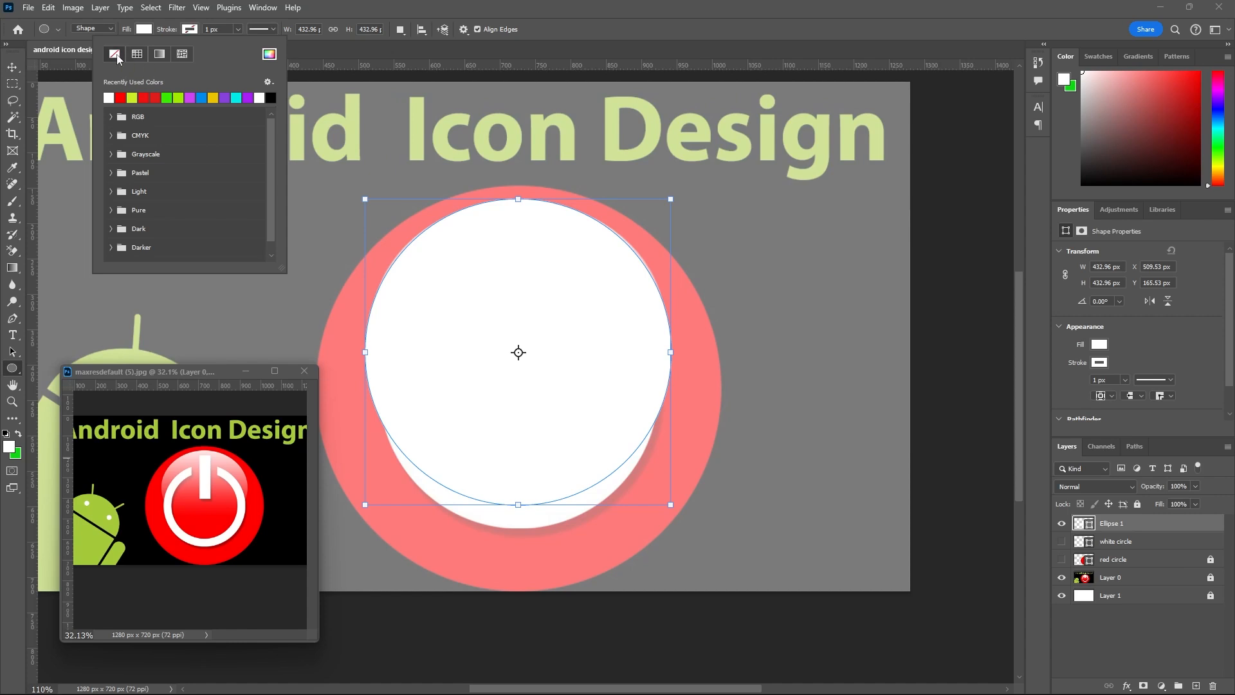
left_click(117, 56)
left_click(12, 67)
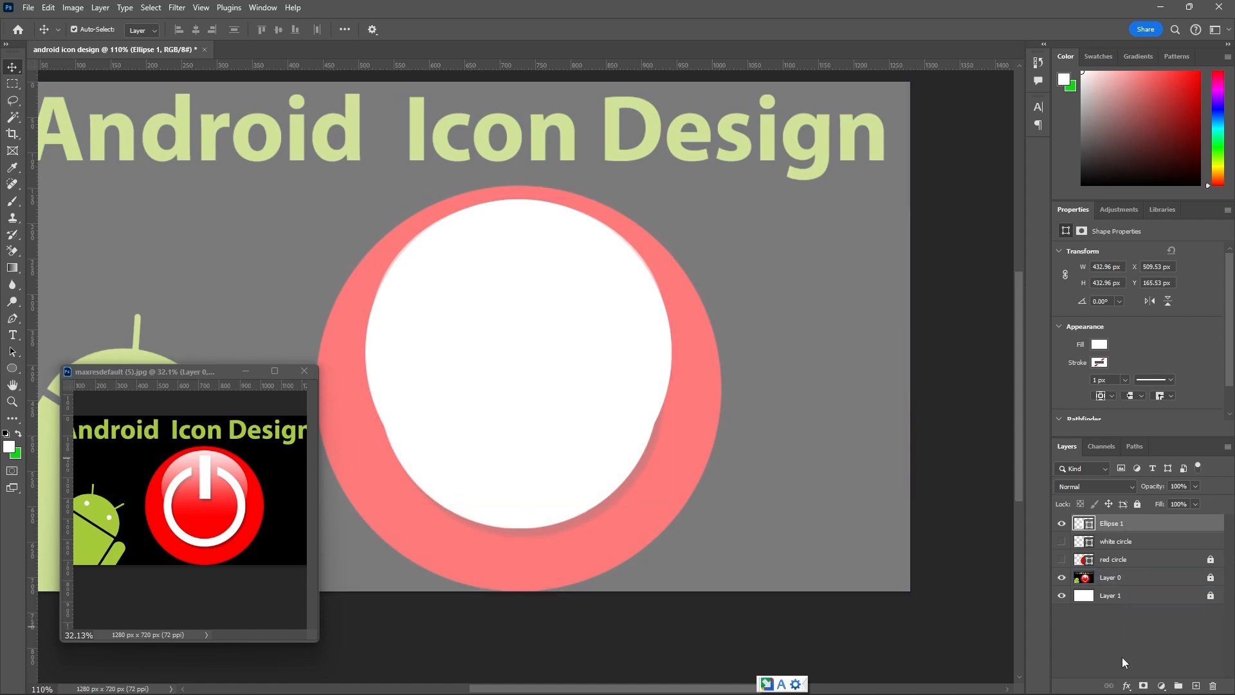
Add a layer mask to Ellipse 1 and set the foreground colour to black (000000) with a white background colour.
left_click(1143, 686)
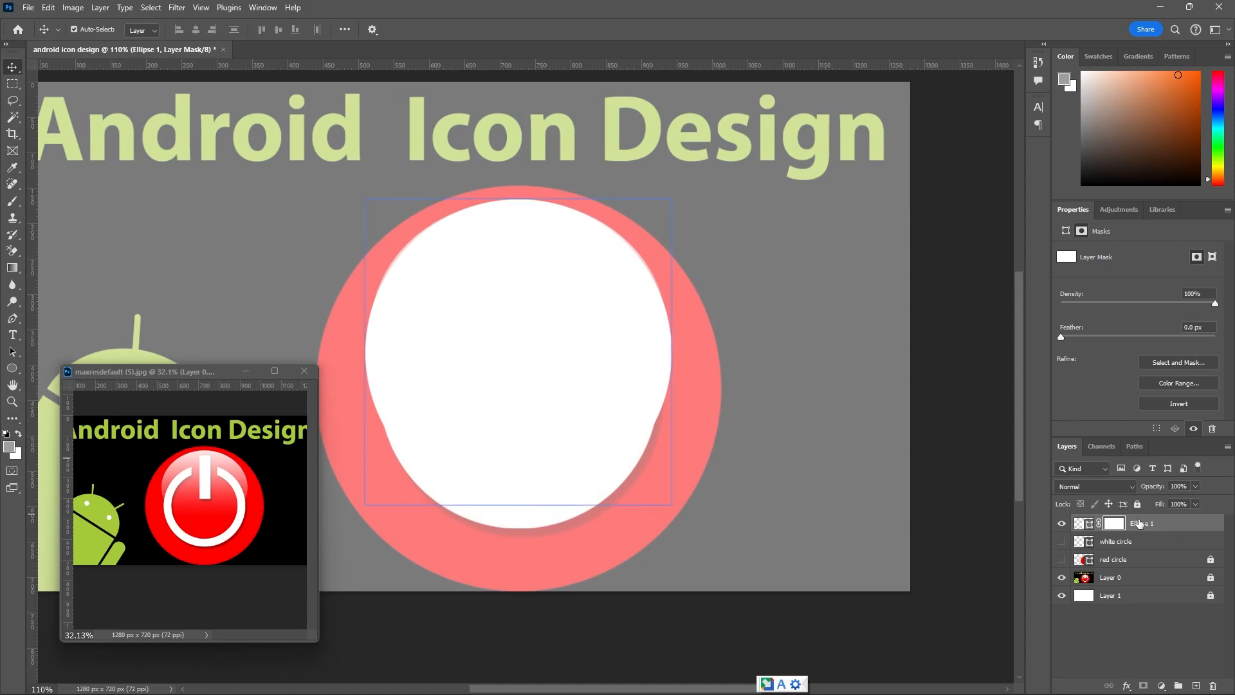
left_click(8, 448)
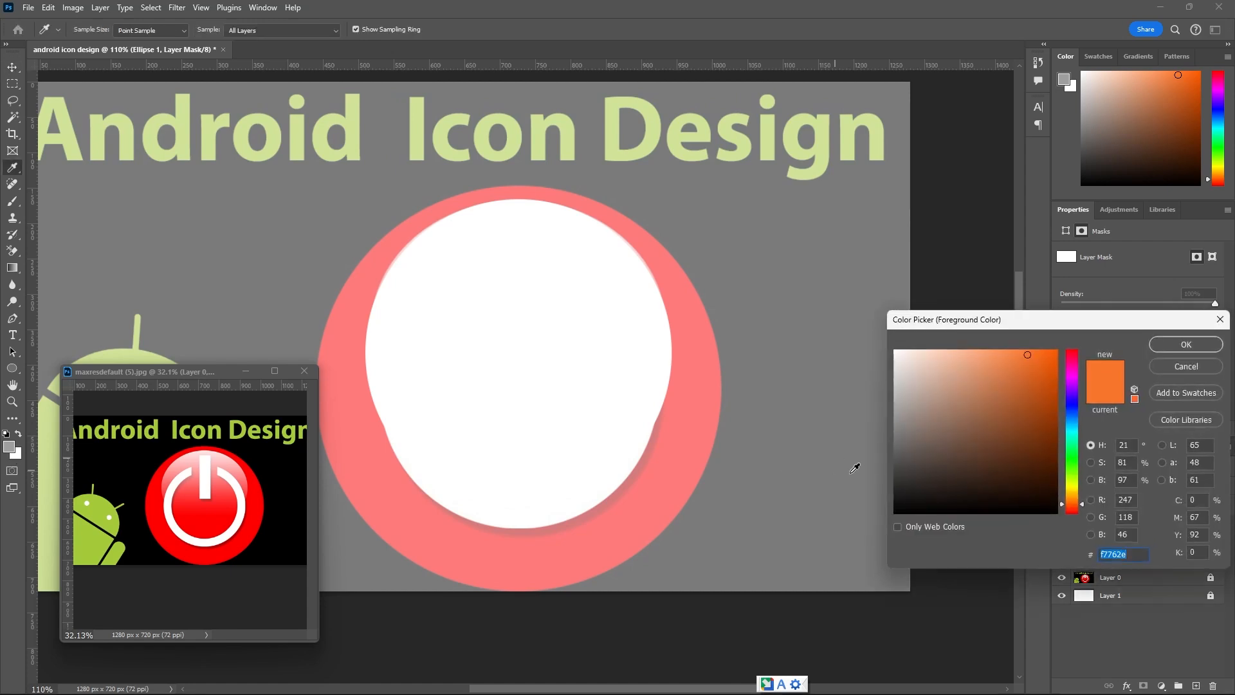
left_click_drag(923, 464, 896, 523)
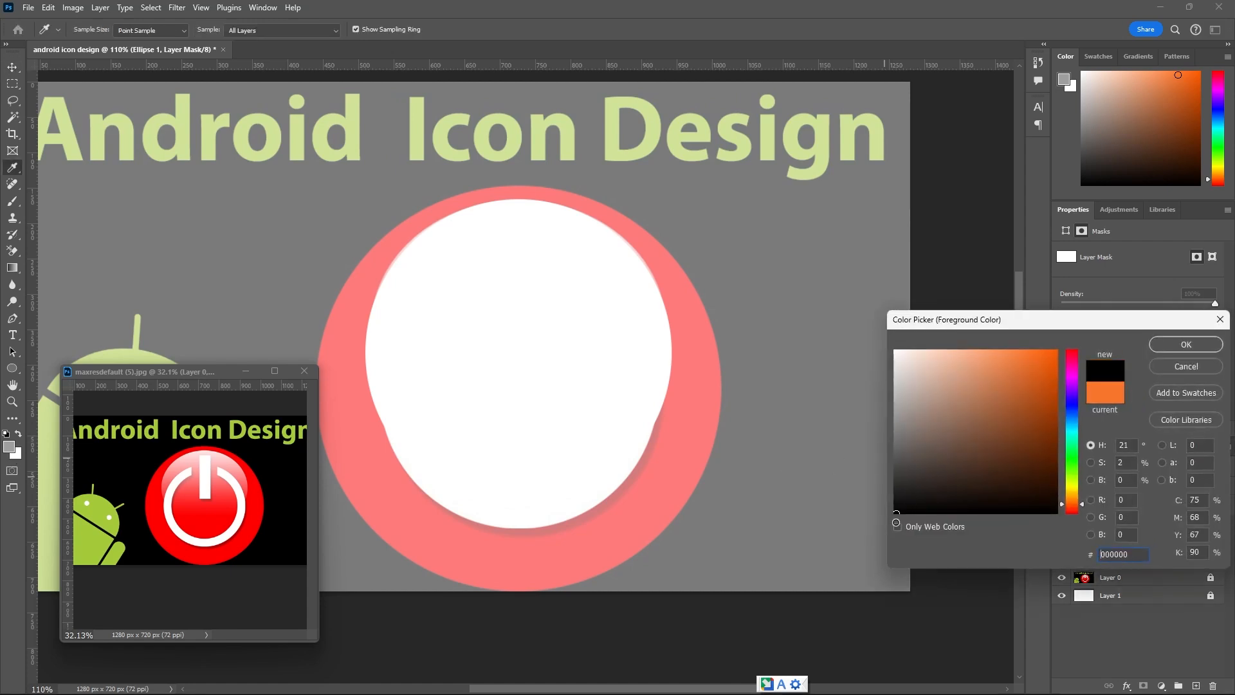
left_click(1168, 346)
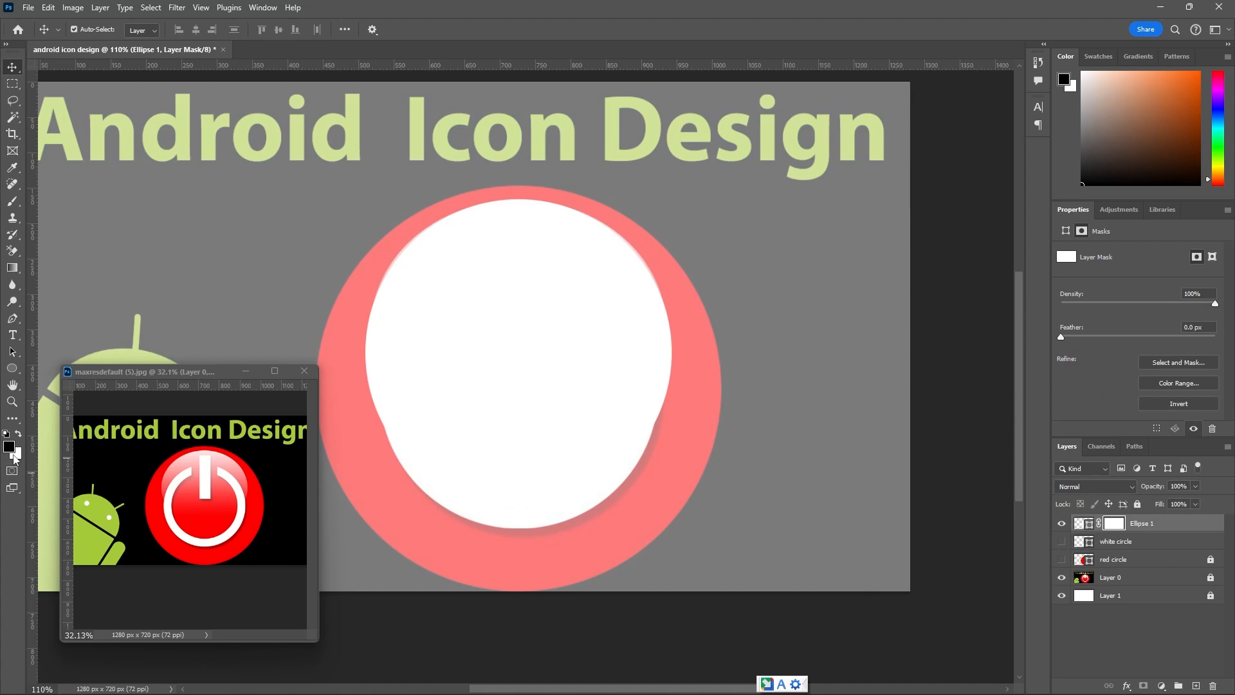
left_click(15, 455)
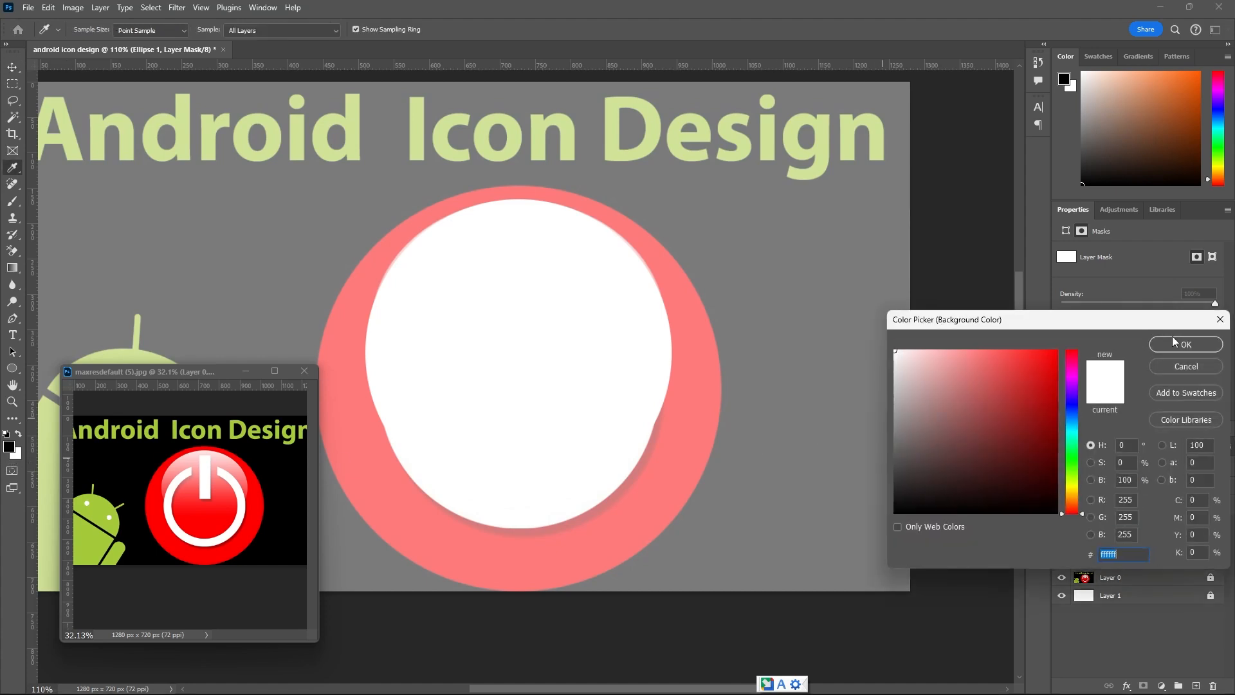
left_click(1172, 344)
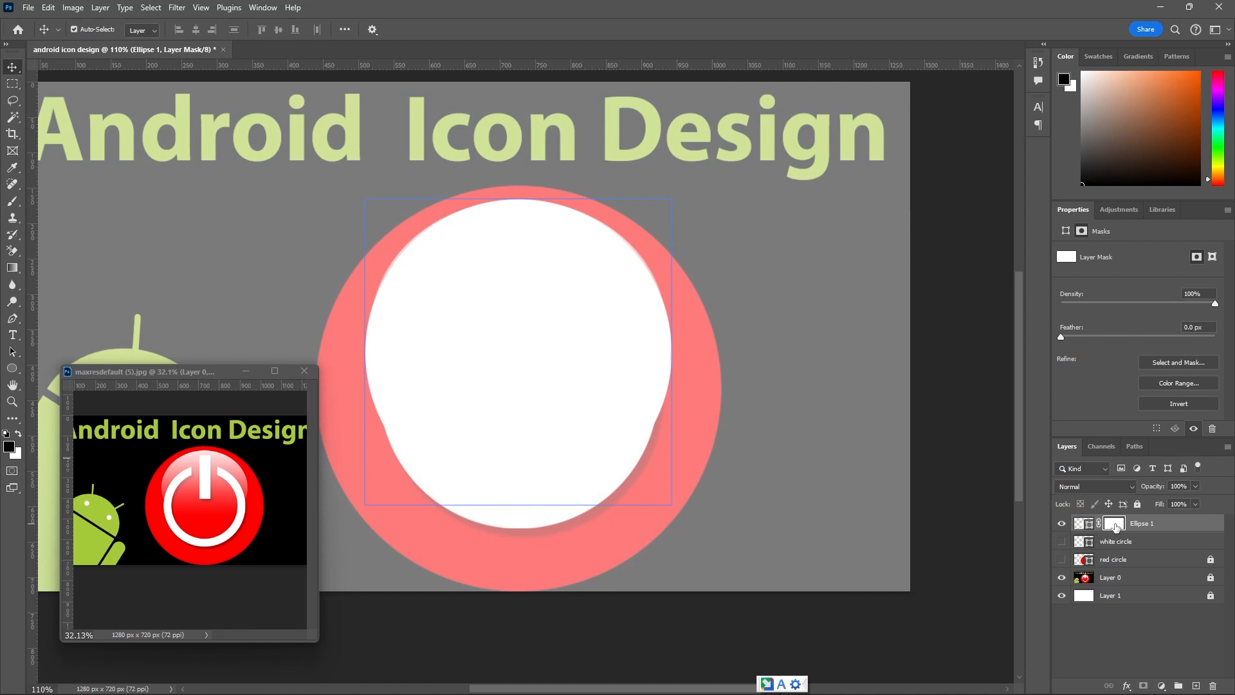
Set up the Brush tool with the Soft Round tip at 100% opacity and a size of 175 px.
left_click(9, 204)
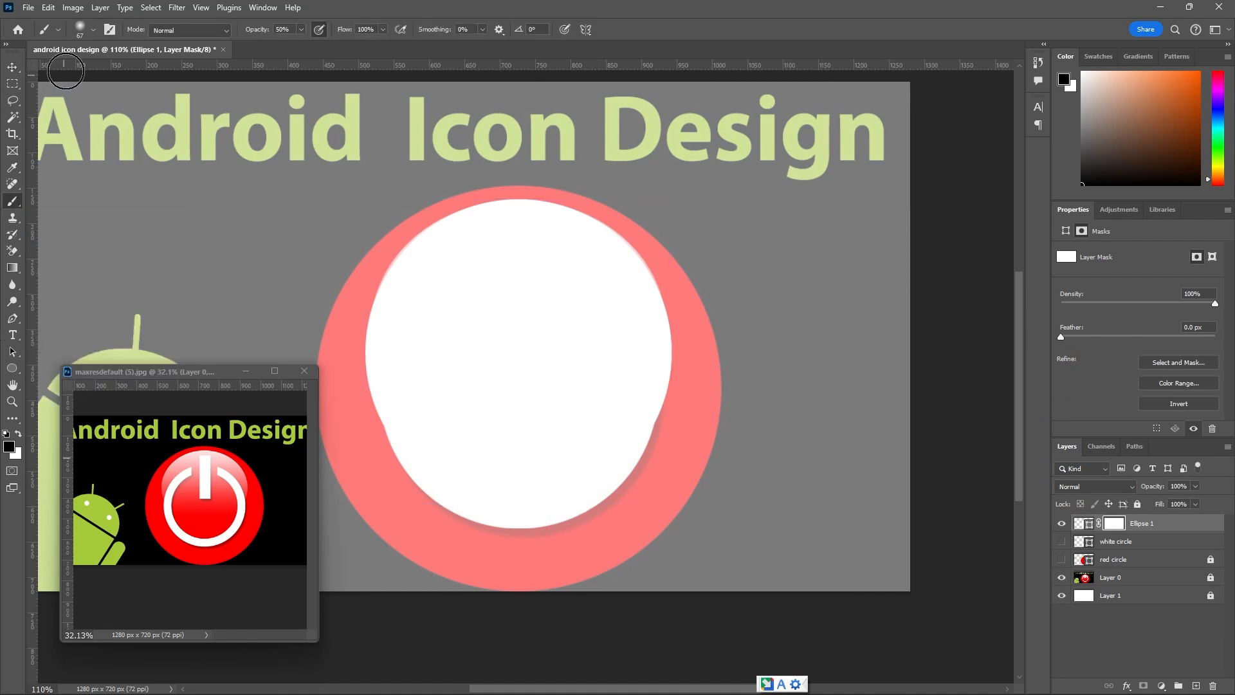
left_click(80, 30)
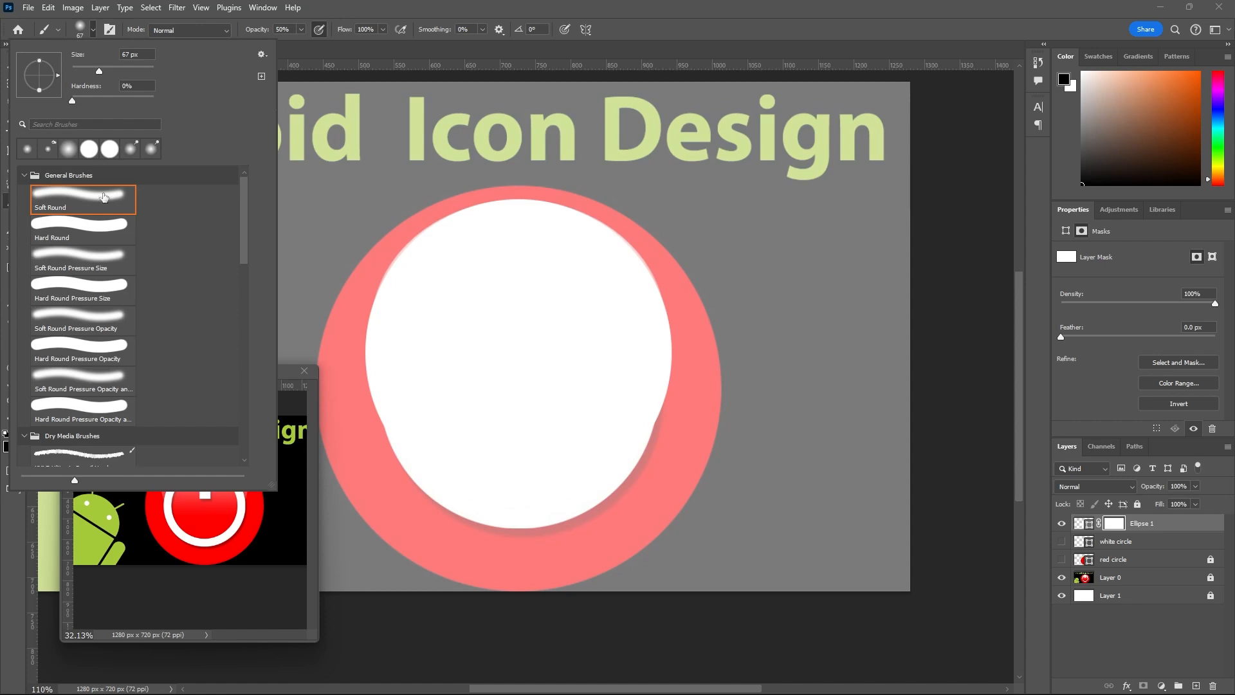
left_click(679, 39)
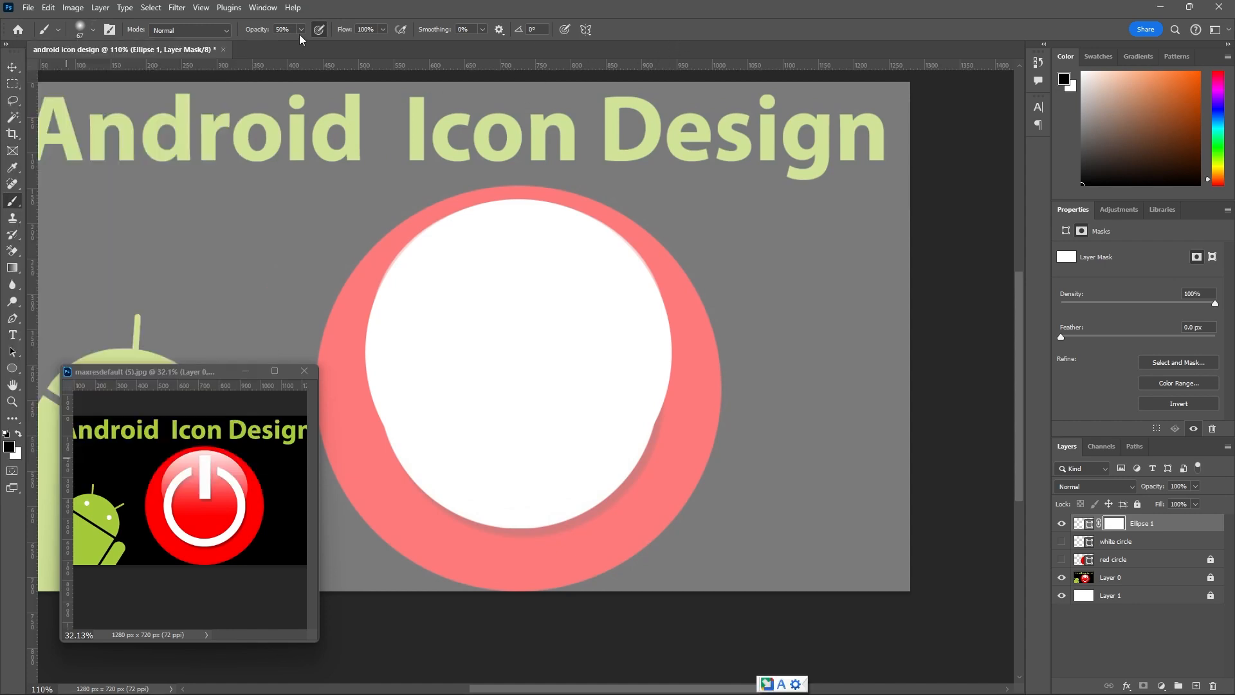
left_click_drag(299, 30, 311, 44)
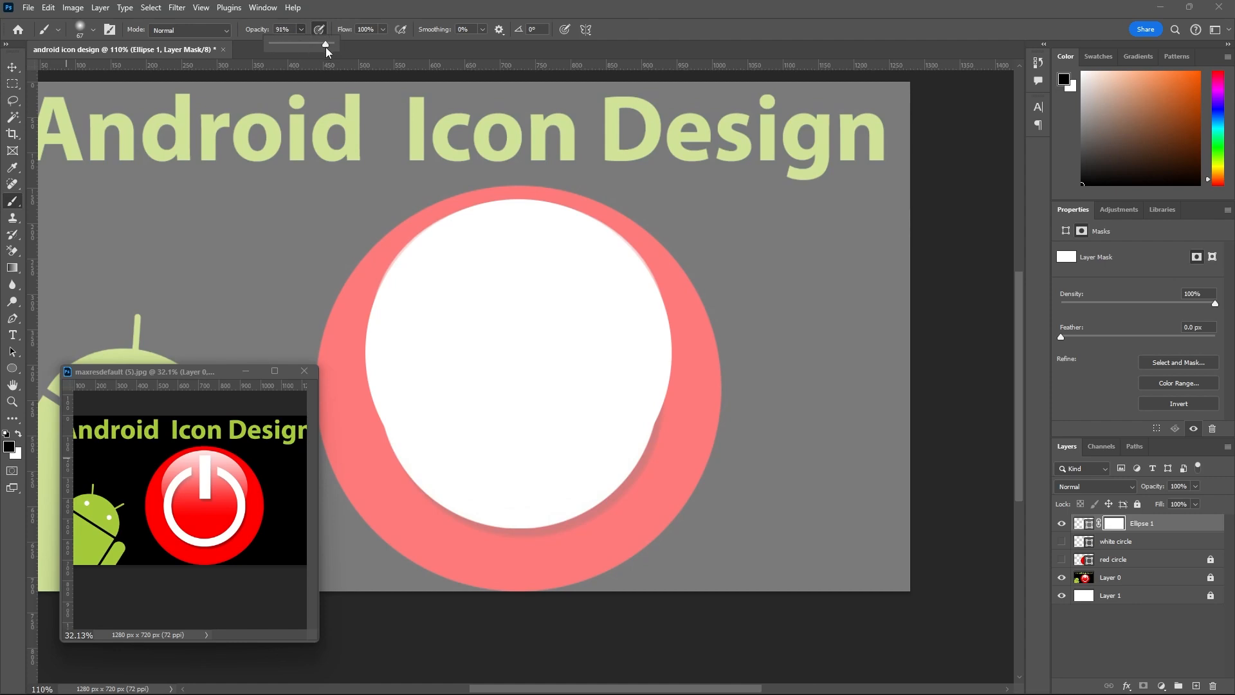
left_click_drag(326, 47, 331, 50)
key("bracketright")
key("bracketright")
key("bracketright")
key("bracketright")
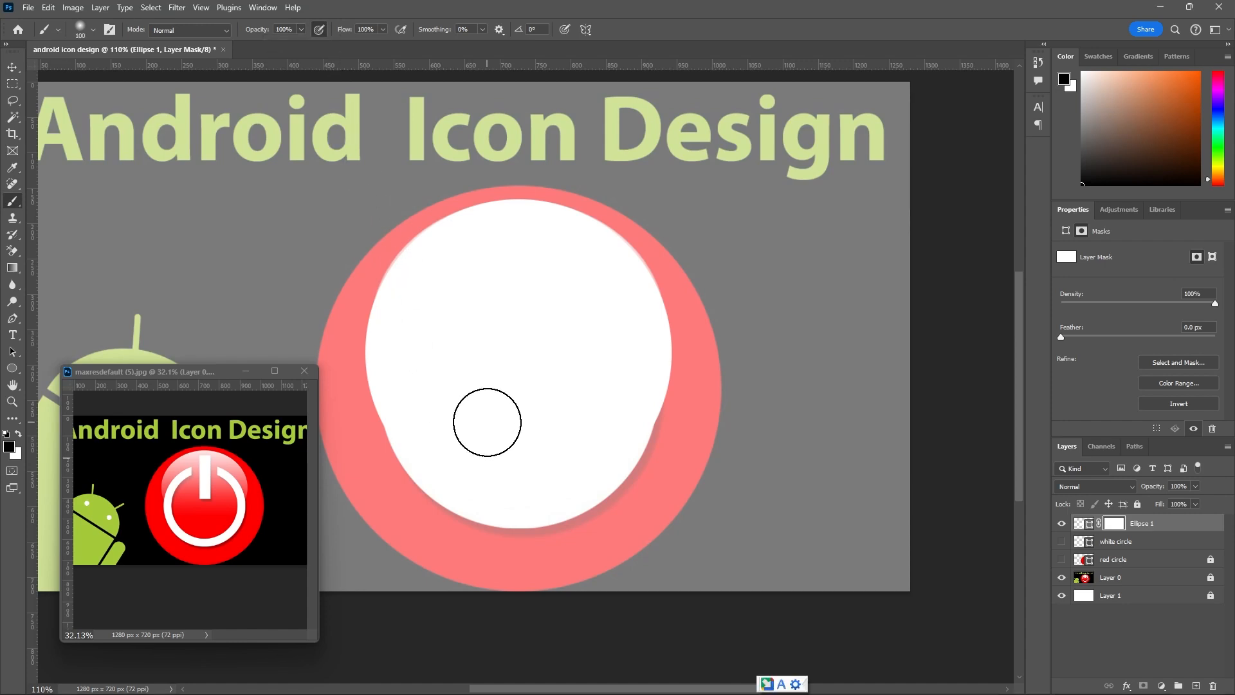
key("bracketright")
key("bracketright")
key("bracketright")
scroll(621, 338, "down", 1, "alt")
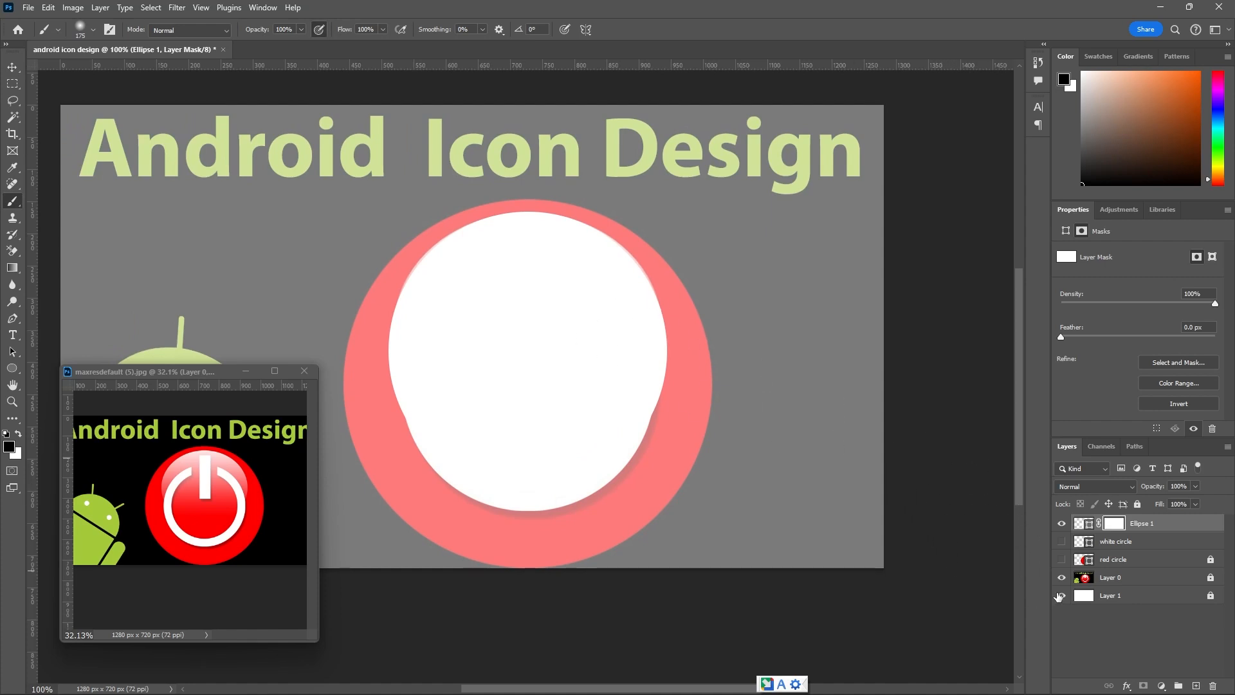
Compare Ellipse 1 with the template, enlarge the brush to 300 px and paint black on the mask to fade the circle's lower part.
left_click(1061, 524)
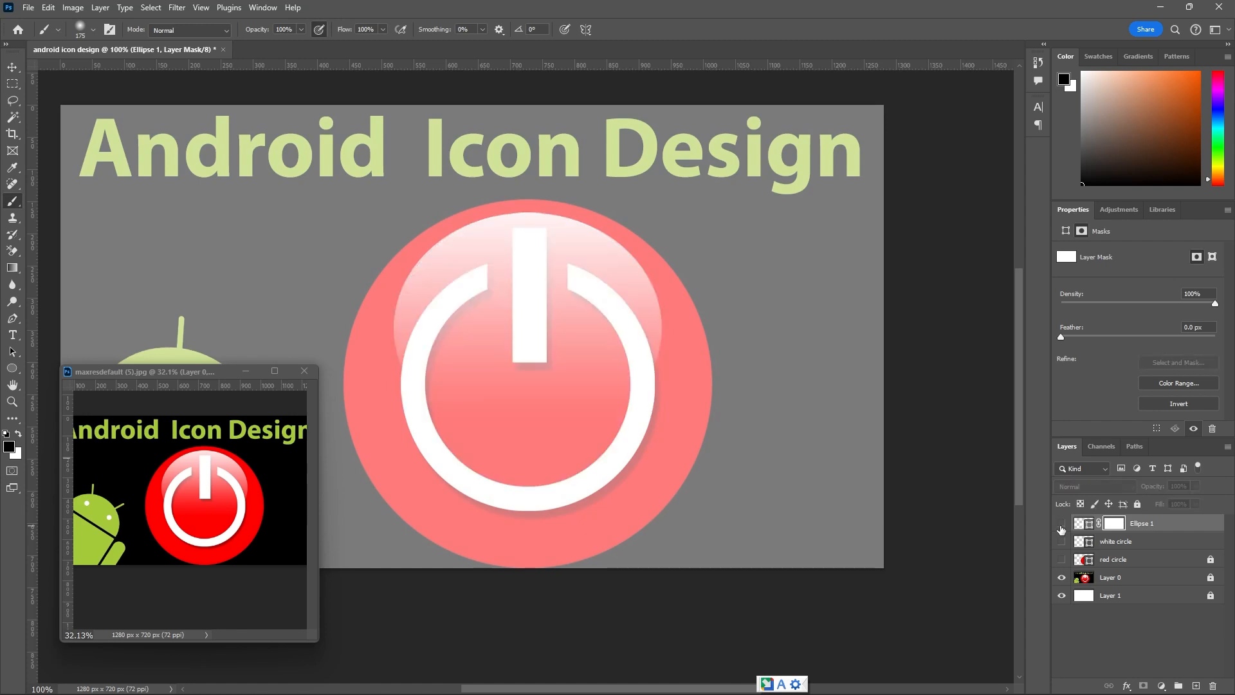
left_click(1062, 524)
key("bracketright")
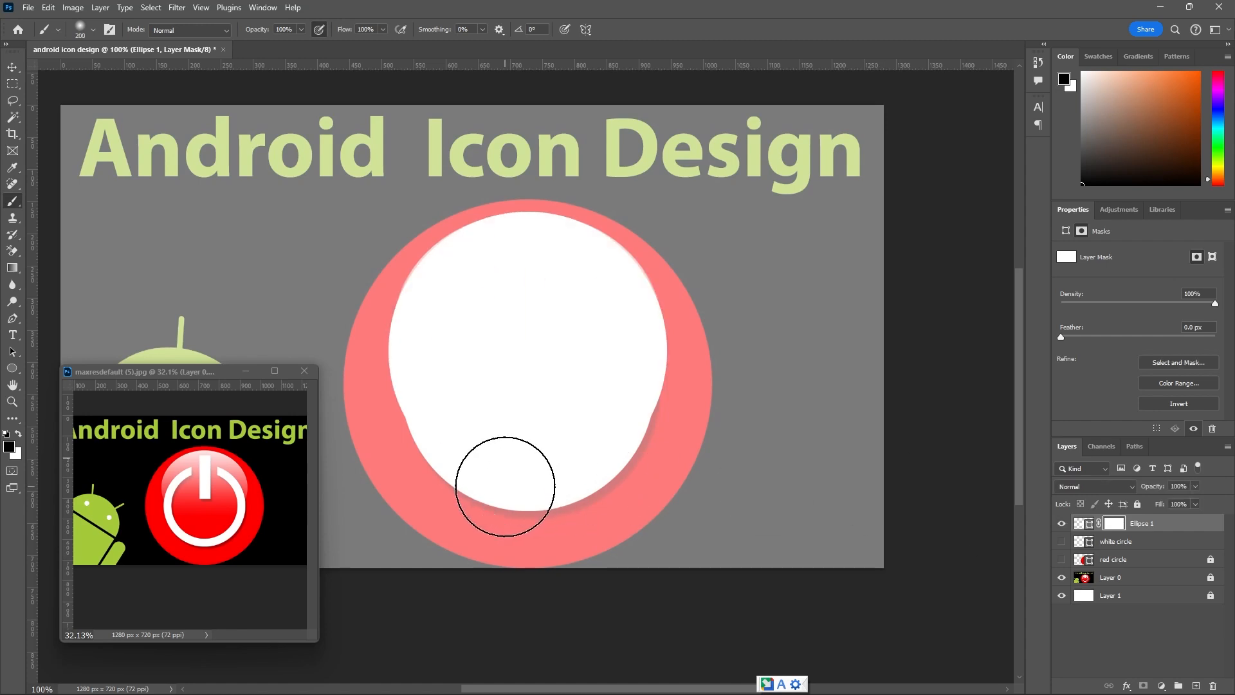
key("bracketright")
key("bracketright")
mouse_move(471, 488)
left_mouse_down()
mouse_move(601, 498)
mouse_move(635, 483)
mouse_move(474, 481)
mouse_move(406, 408)
mouse_move(438, 449)
mouse_move(529, 474)
mouse_move(640, 432)
mouse_move(569, 419)
mouse_move(537, 373)
mouse_move(532, 383)
mouse_move(529, 323)
mouse_move(515, 359)
left_mouse_up()
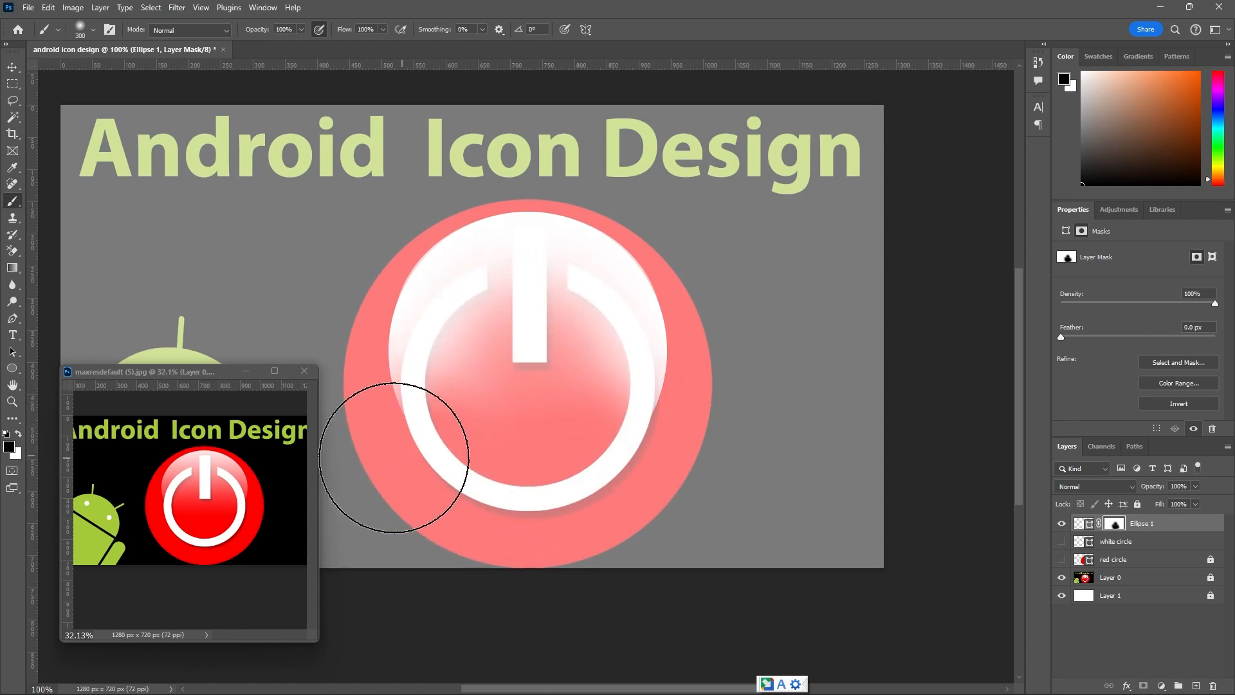
left_click(395, 416)
left_click(607, 427)
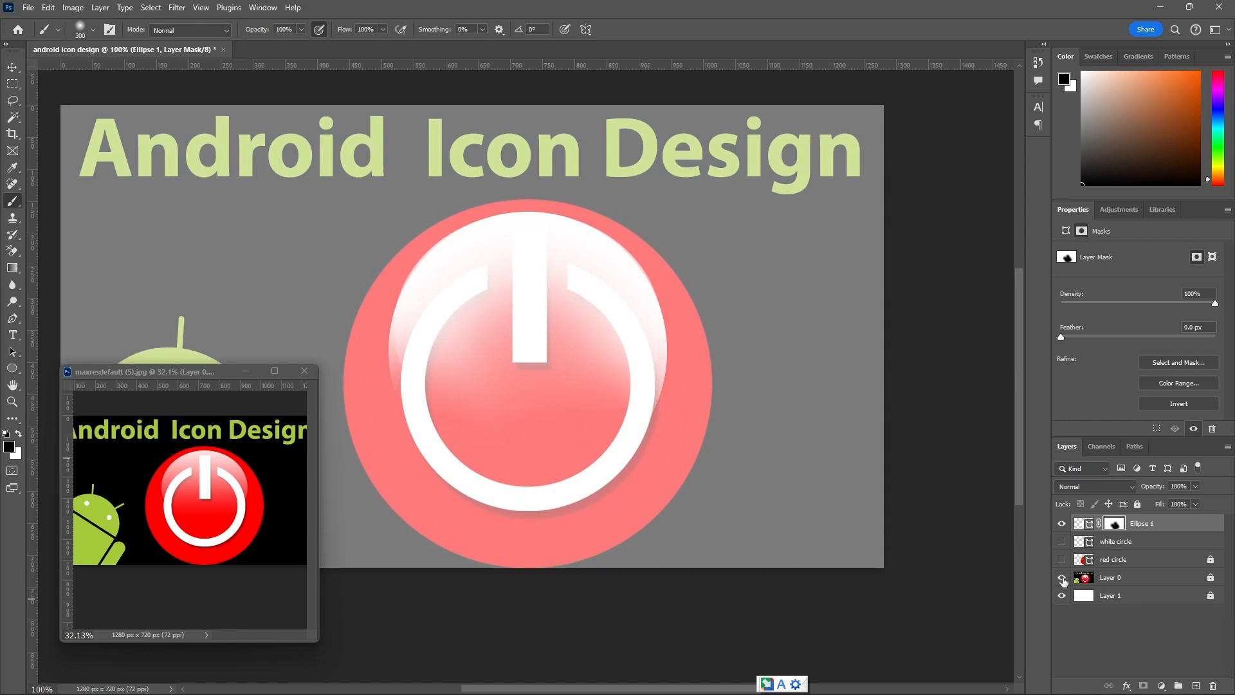
Hide Layer 0, show the white and red circles, and mask out the rest of the highlight inside the white ring.
left_click(1062, 579)
left_click(1062, 544)
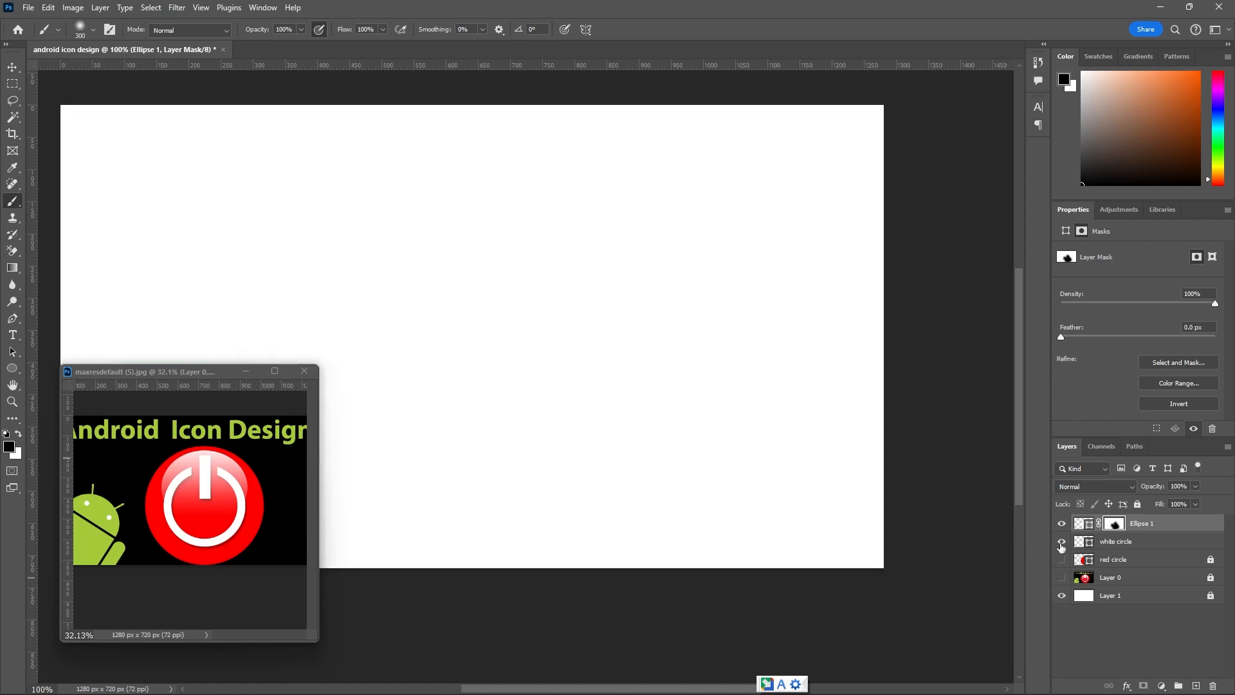
left_click(1062, 559)
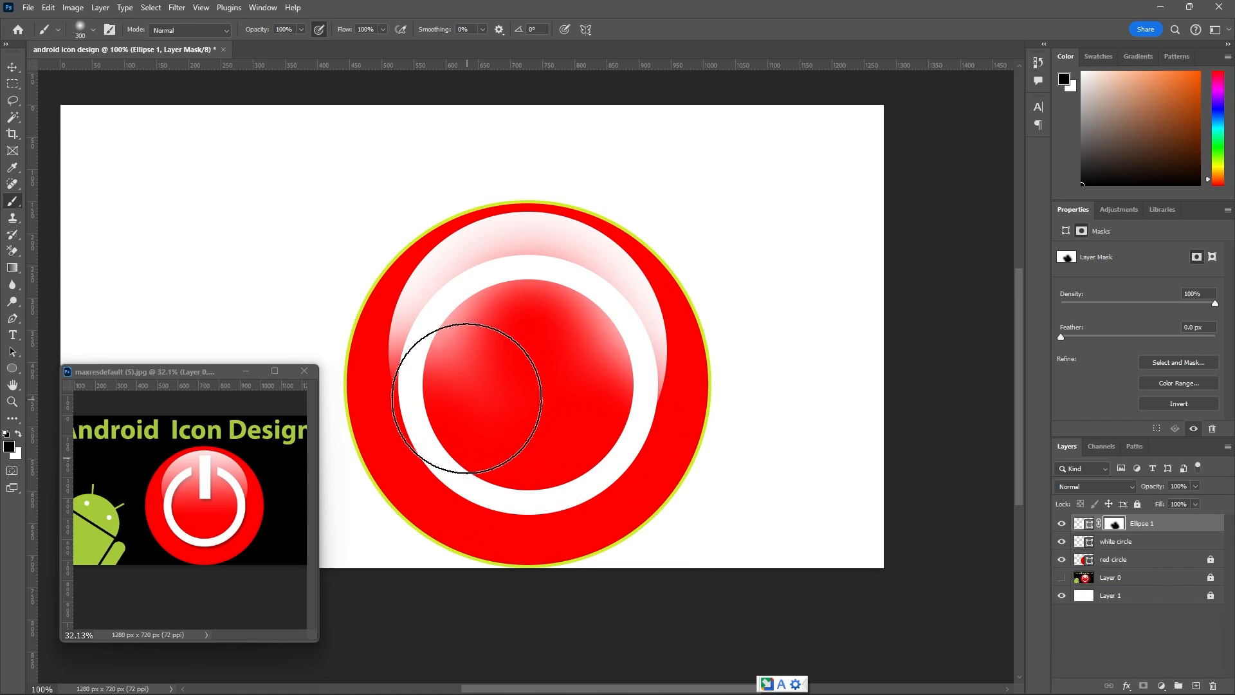
mouse_move(442, 375)
left_mouse_down()
mouse_move(454, 358)
mouse_move(433, 345)
mouse_move(500, 335)
mouse_move(599, 389)
mouse_move(589, 408)
left_mouse_up()
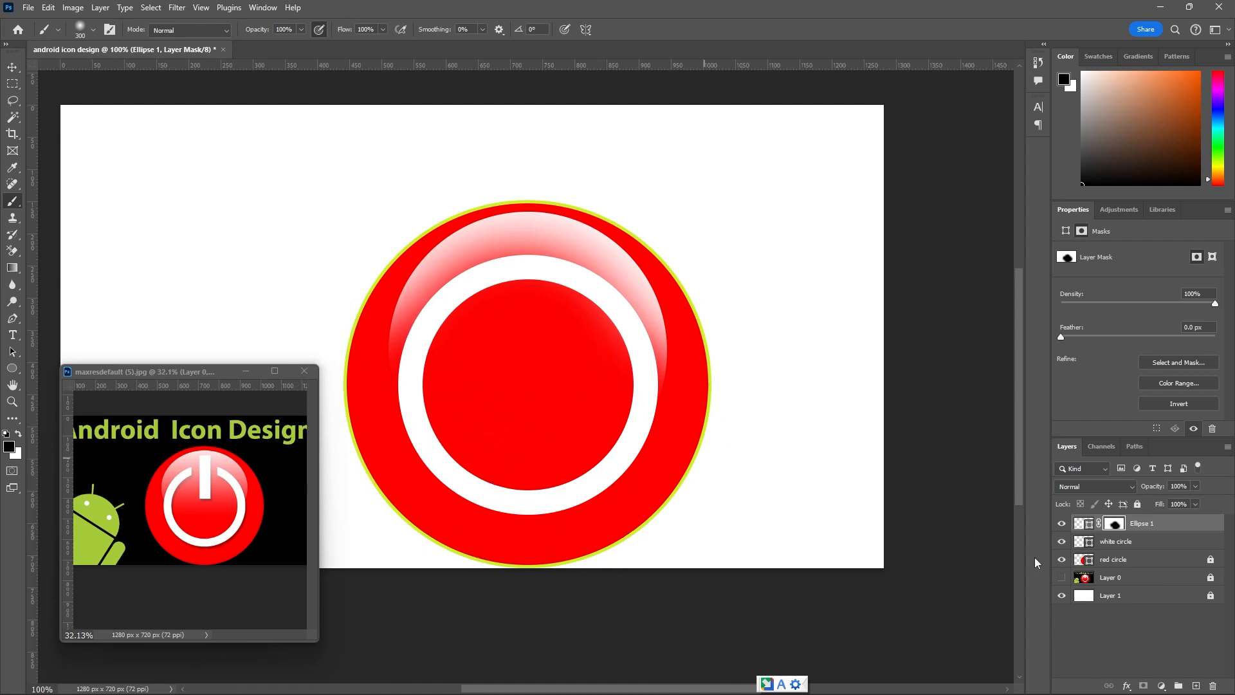
left_click(13, 70)
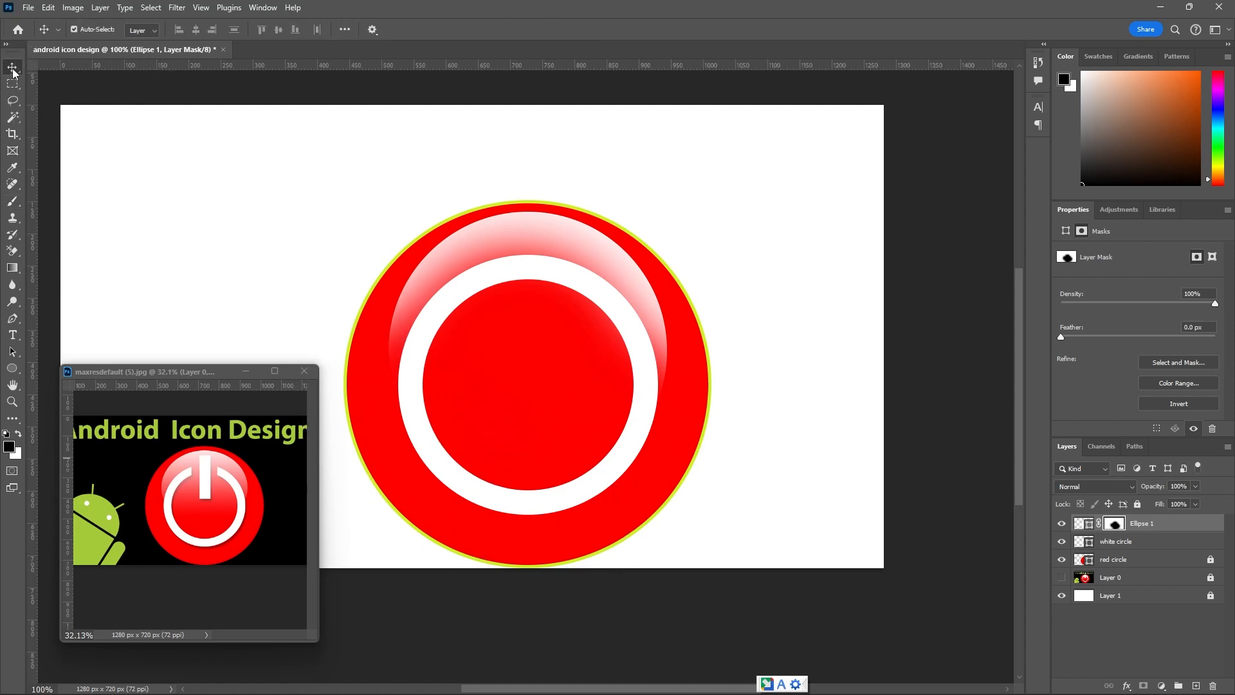
Save the document to the Desktop as android icon design.psd in Photoshop format with Maximize Compatibility on.
key("ctrl+shift+s")
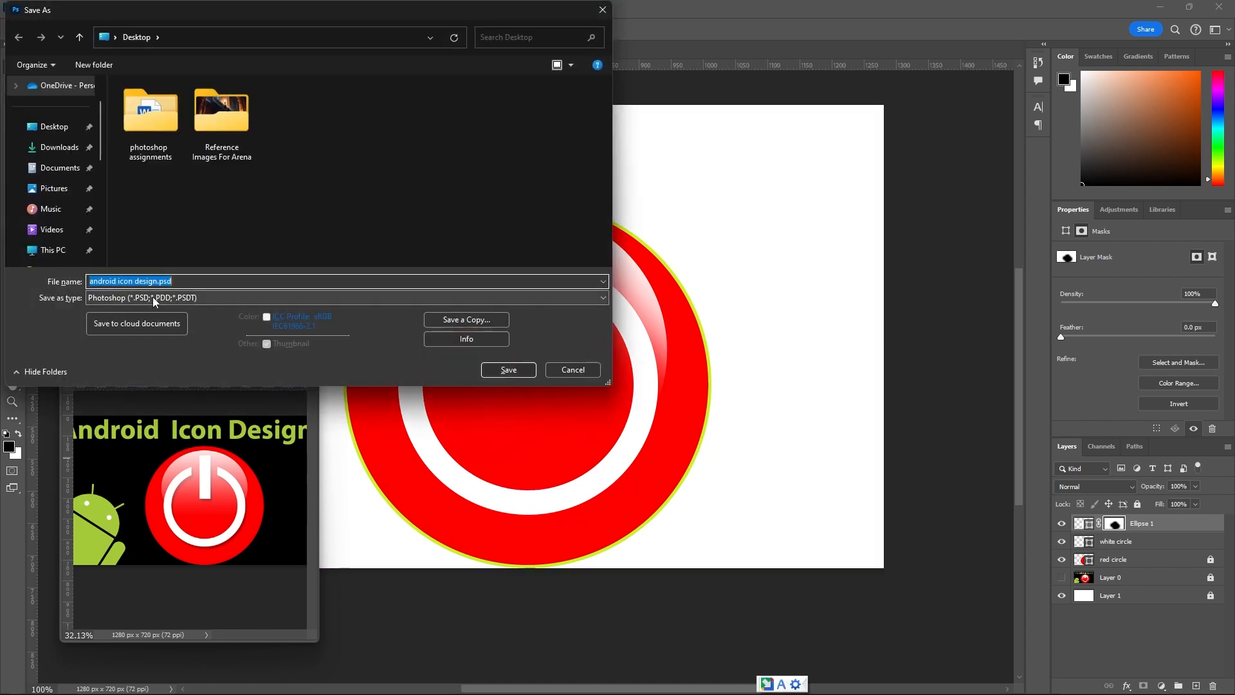
left_click(59, 139)
left_click(509, 370)
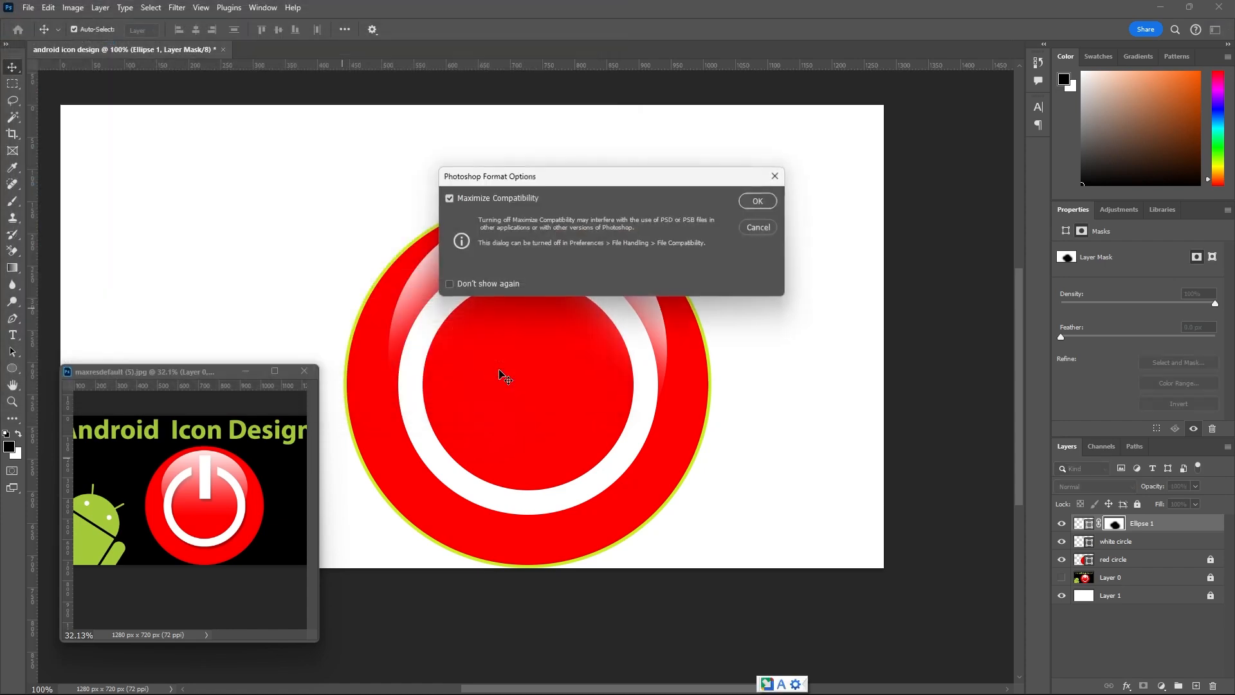
left_click(754, 202)
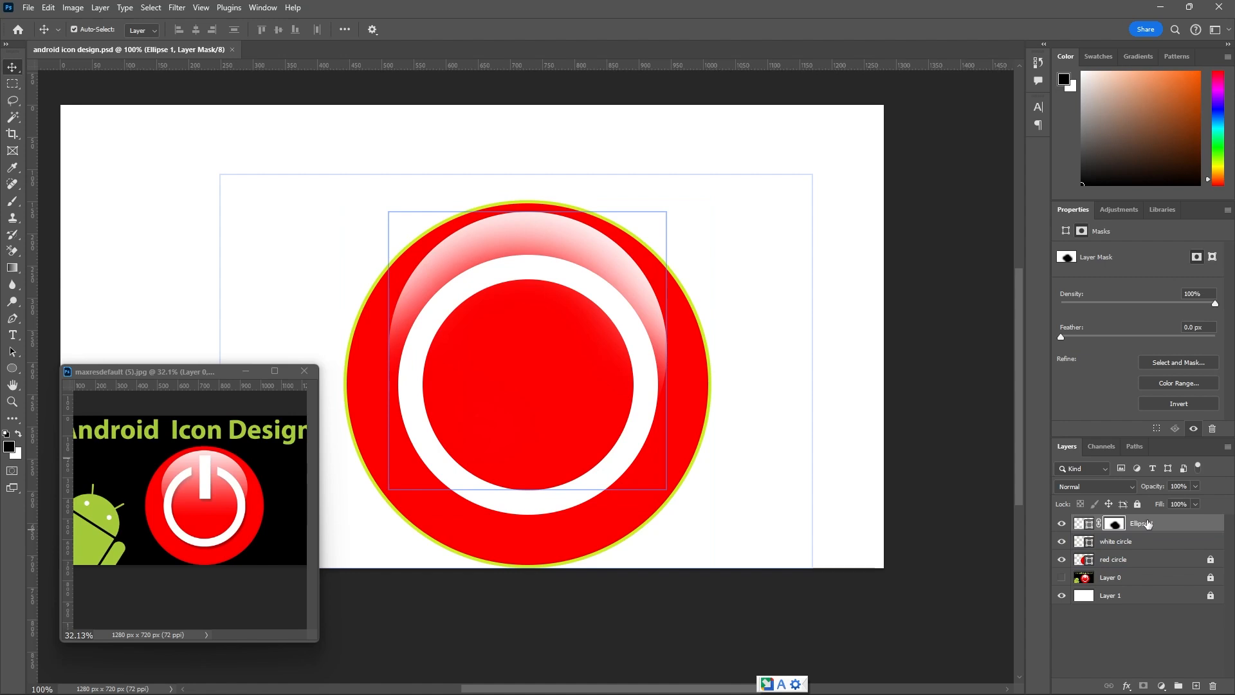
Lock the Ellipse 1 and white circle layers completely.
left_click(1138, 504)
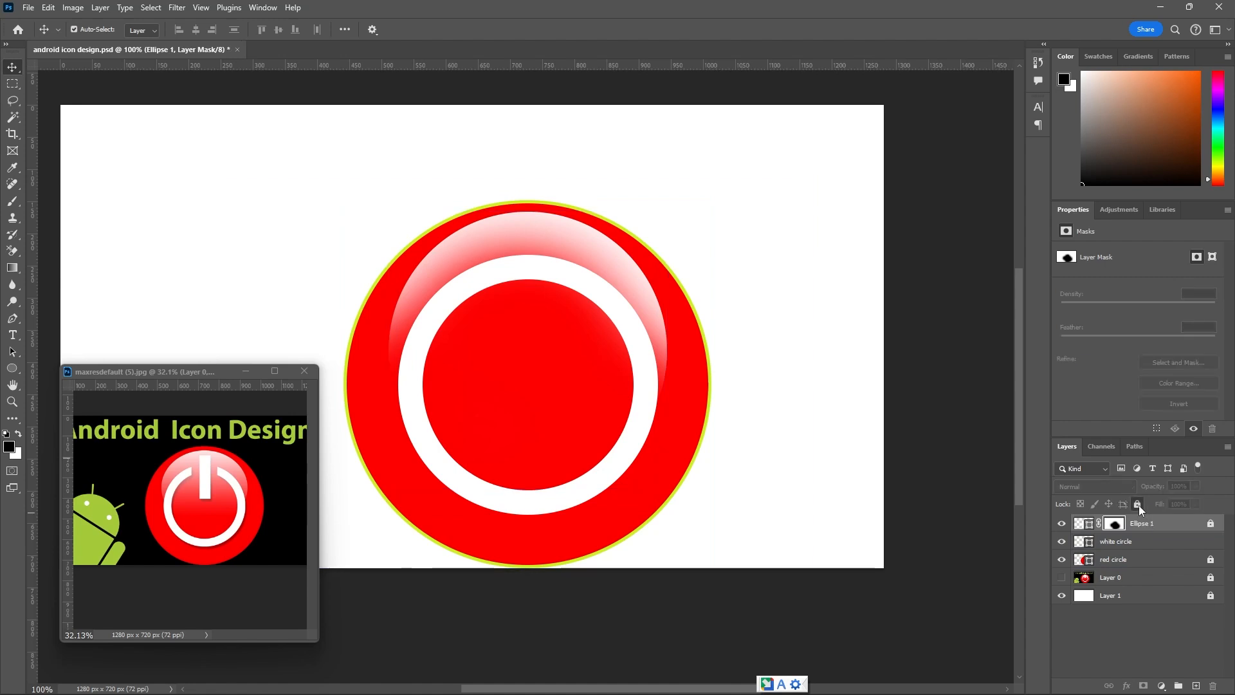
left_click(1139, 545)
left_click(1138, 505)
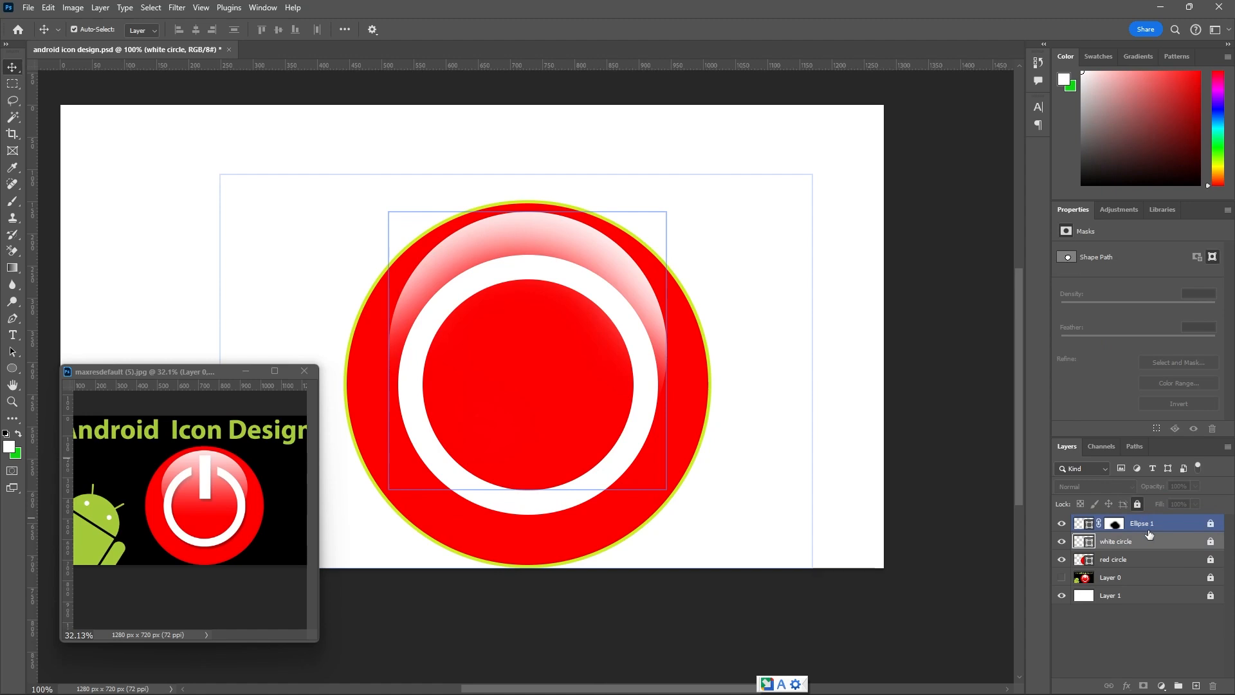
Add a new empty layer and place it above Ellipse 1 as the active layer.
left_click(1196, 684)
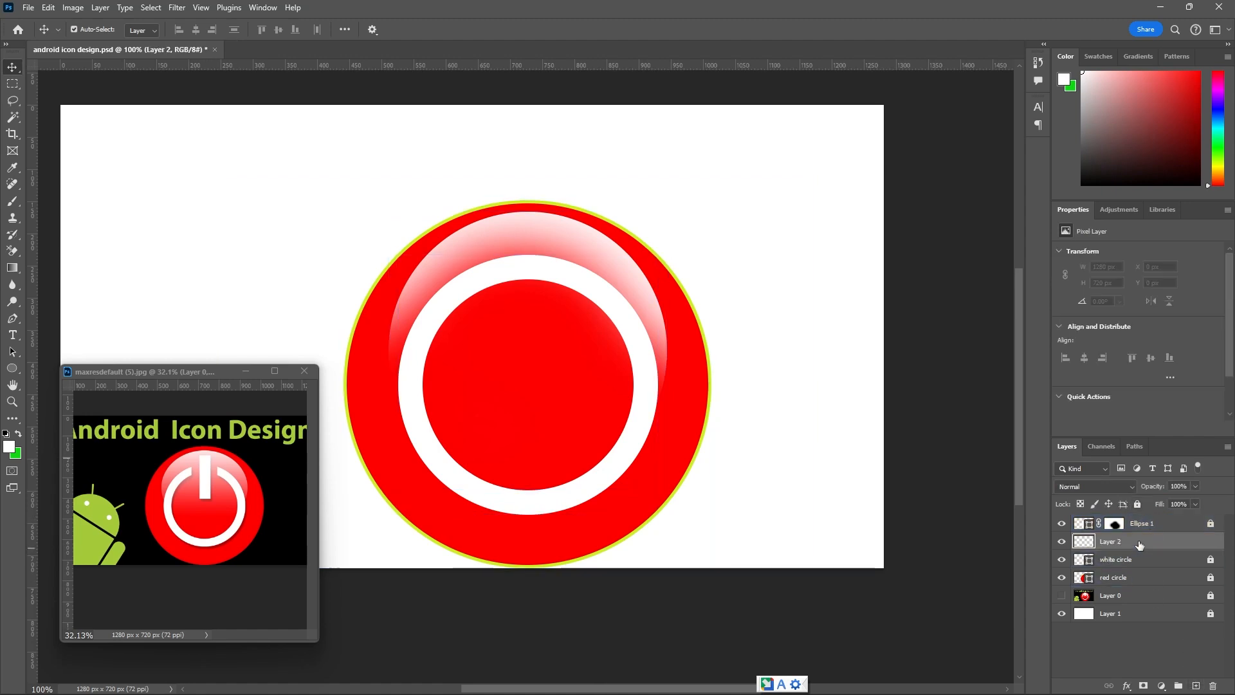
left_click_drag(1144, 526, 1142, 555)
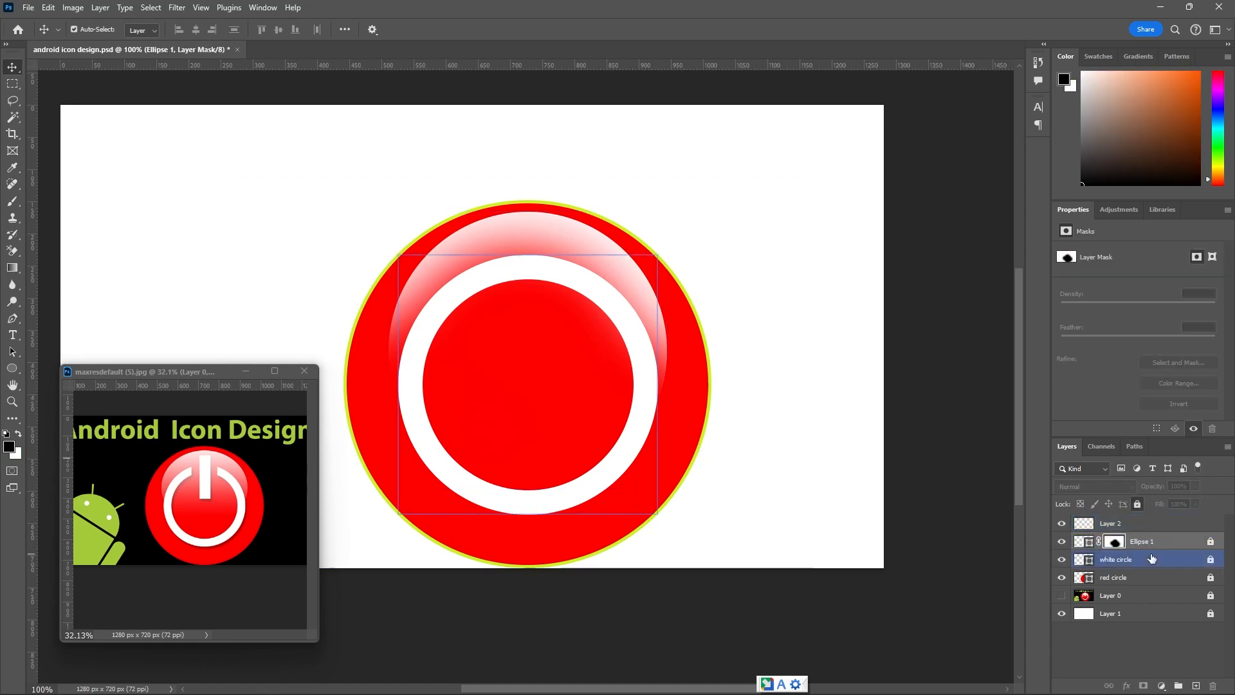
left_click(1140, 526)
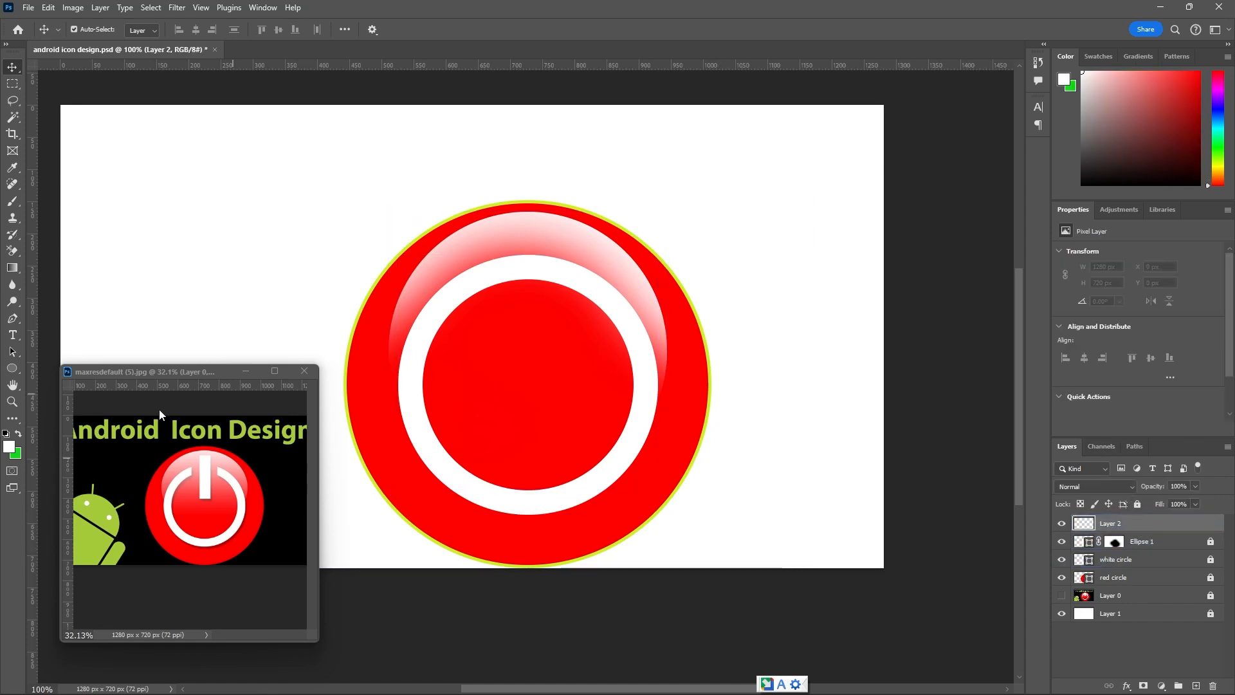
Show Layer 0, hide Ellipse 1 and red circle, and draw a white rectangle about 55 × 213 px over the power symbol's bar.
left_click(16, 372)
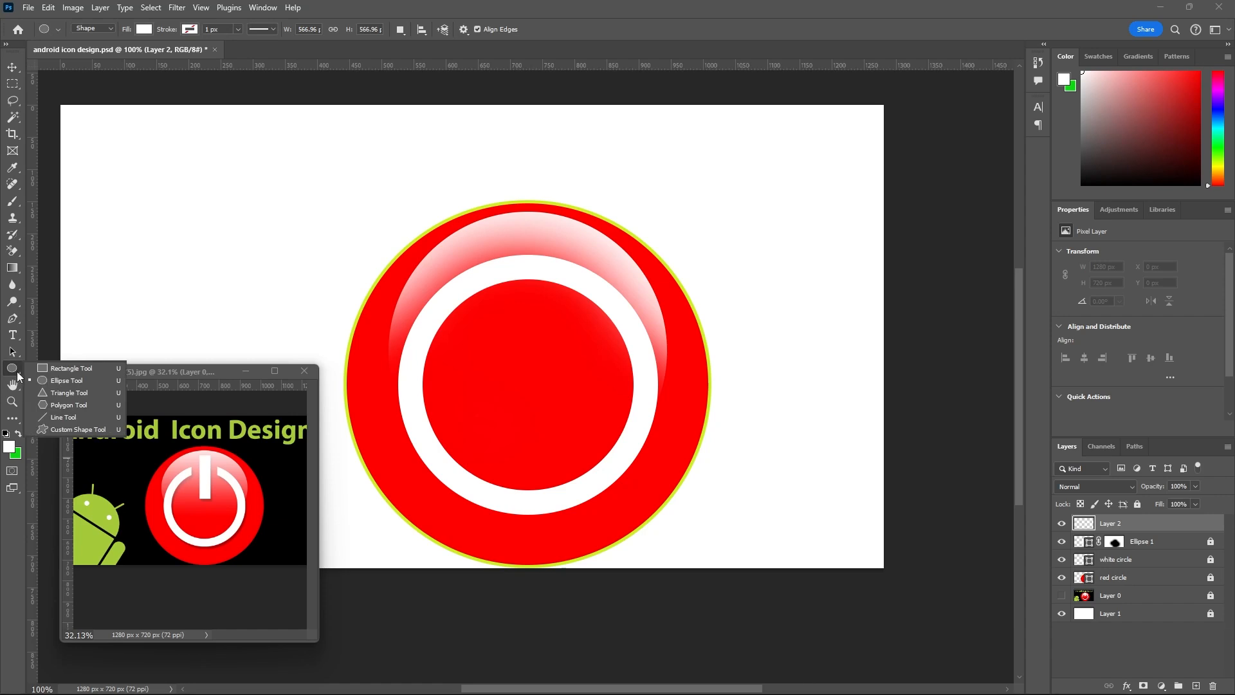
left_click(57, 366)
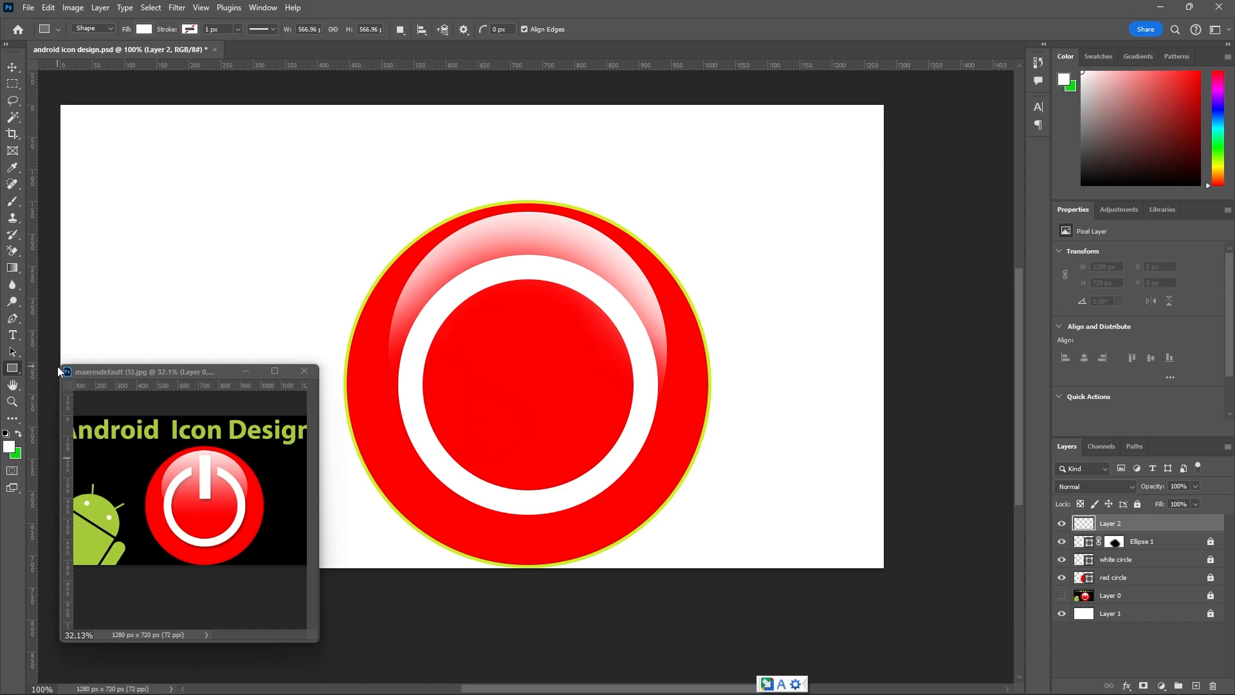
left_click(1062, 595)
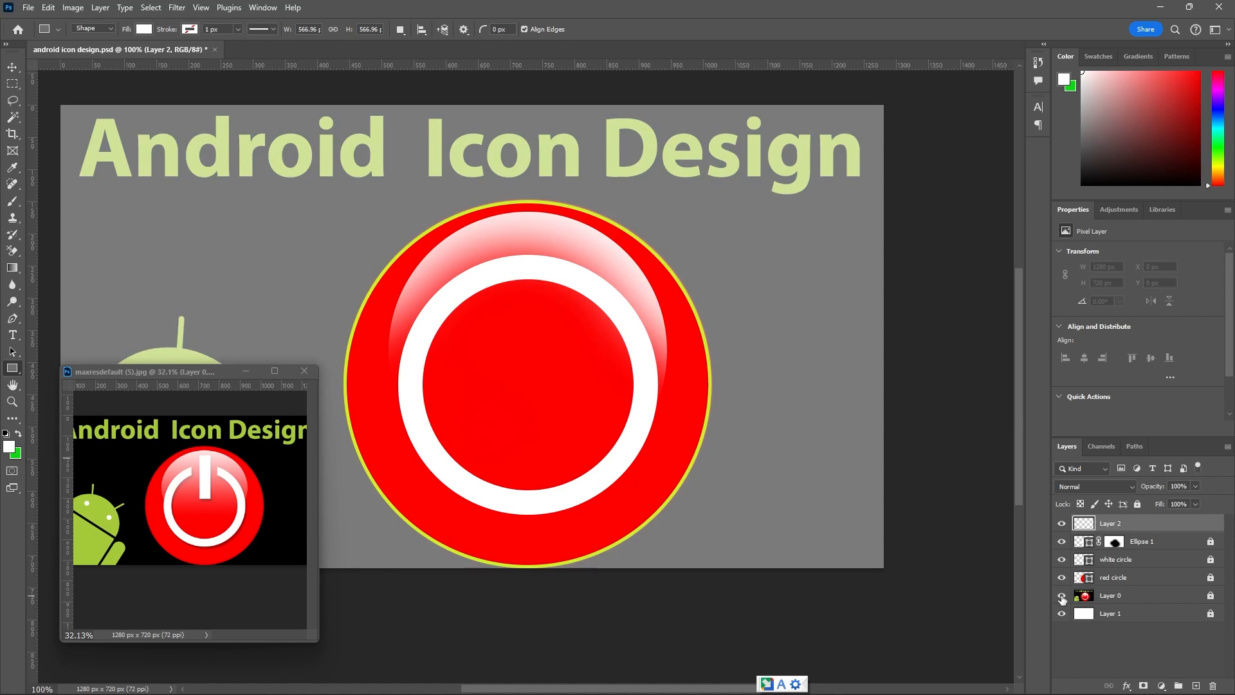
left_click(1061, 543)
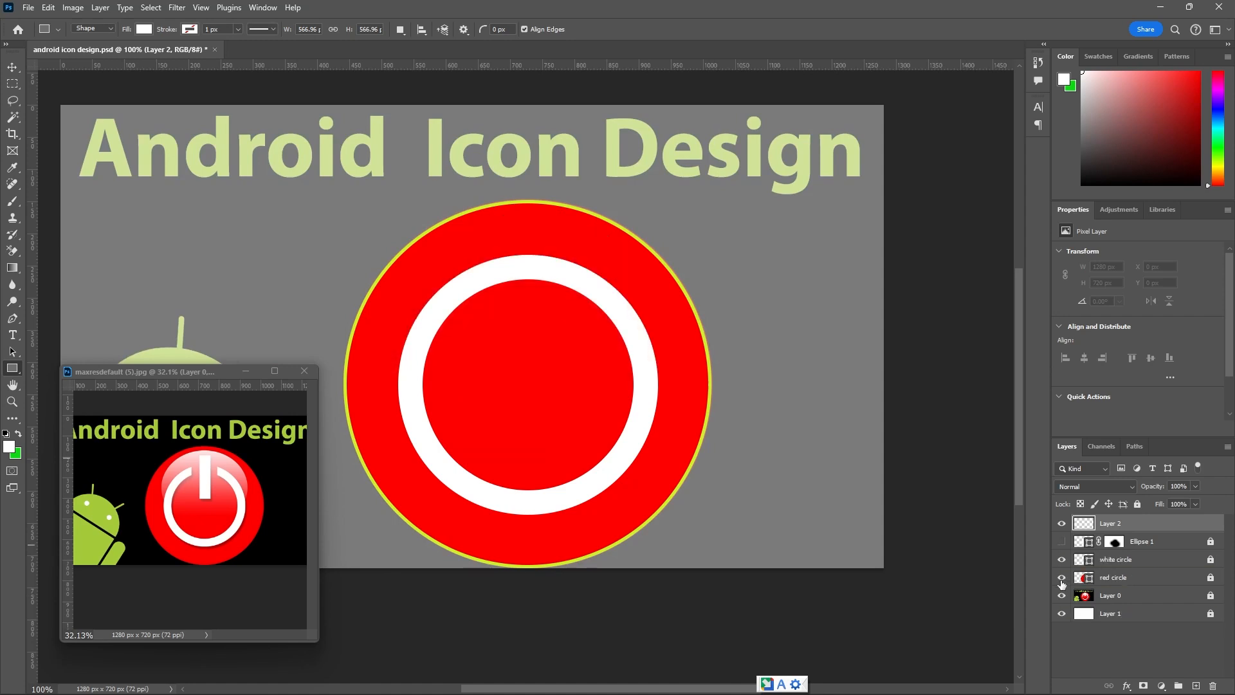
left_click(1061, 578)
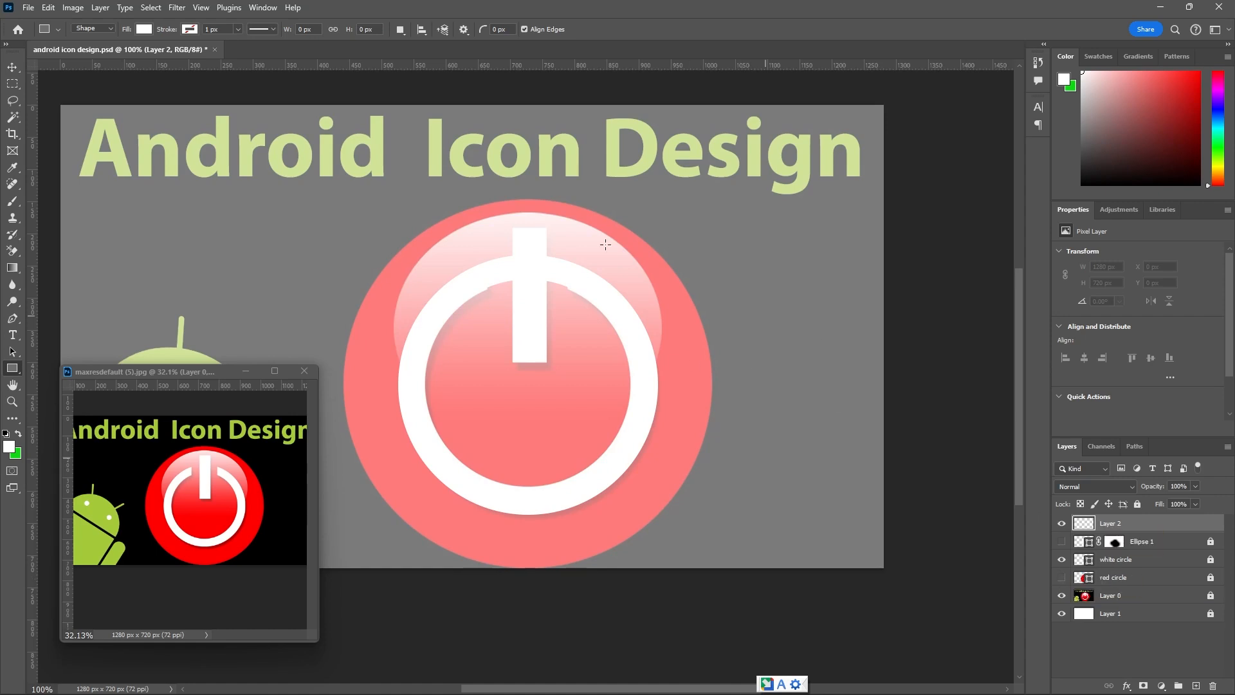
scroll(503, 219, "up", 2)
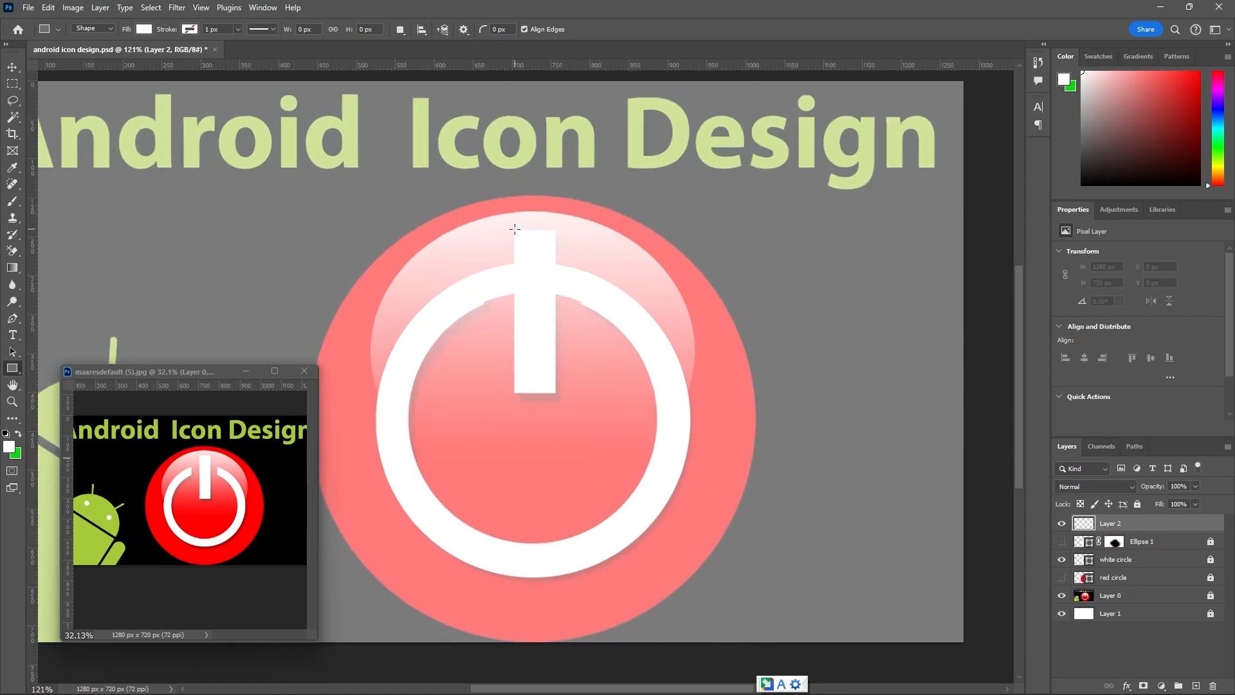
left_click_drag(514, 230, 556, 394)
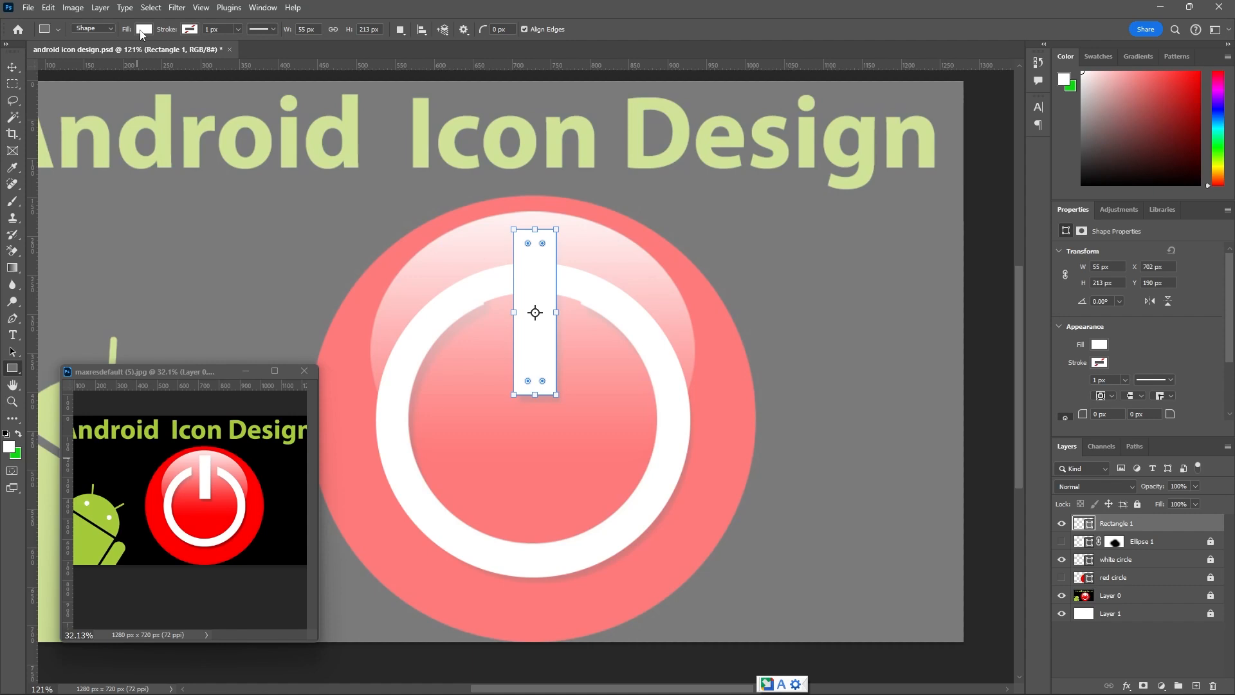
left_click(13, 66)
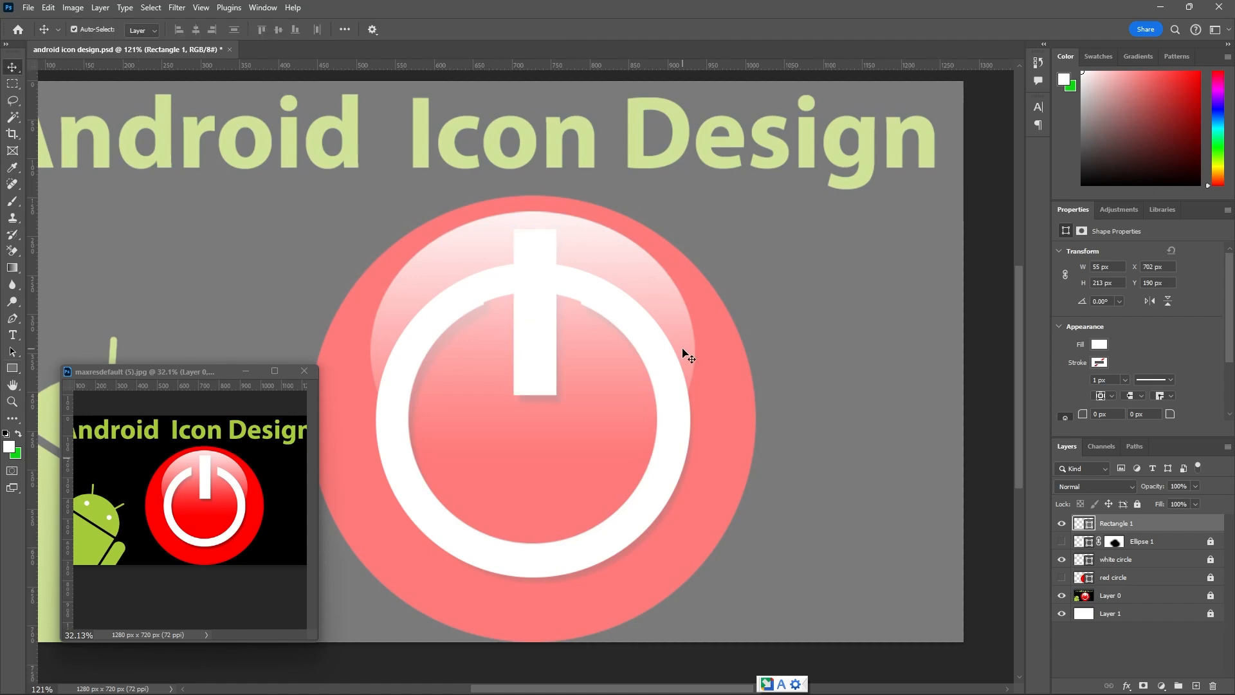
Hide Layer 0, show the red circle and Ellipse 1 layers, and deselect the rectangle.
key("ctrl+minus")
left_click(1061, 601)
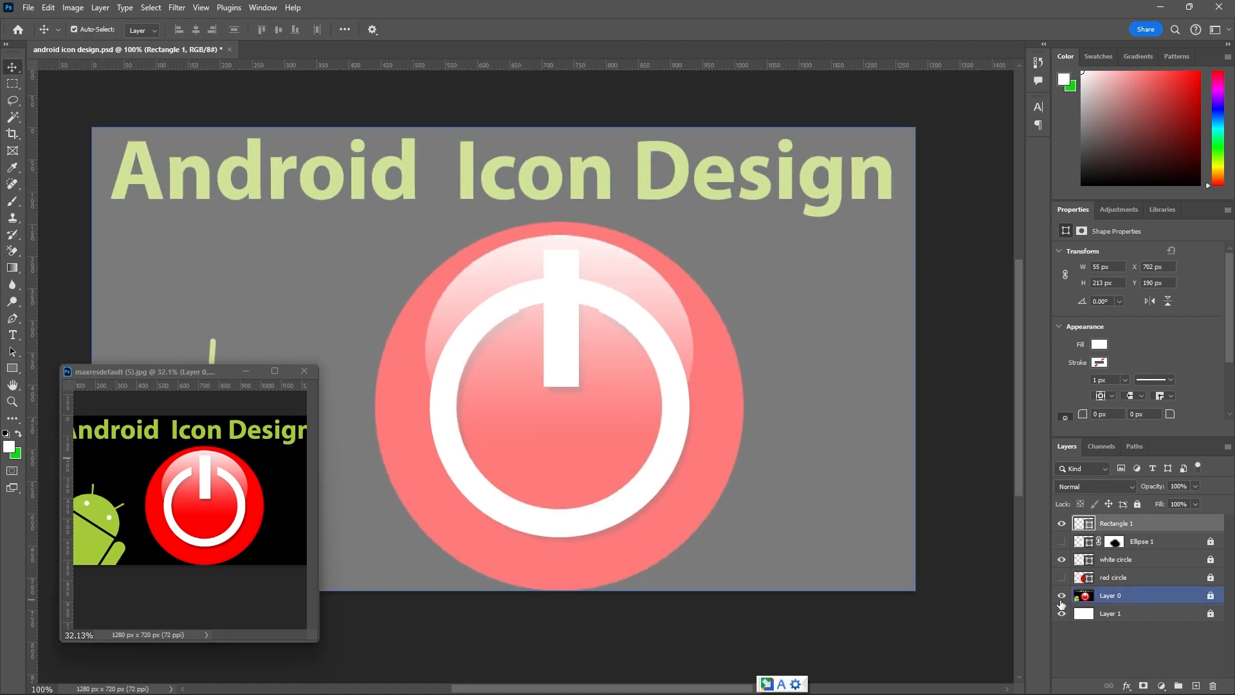
left_click(1062, 595)
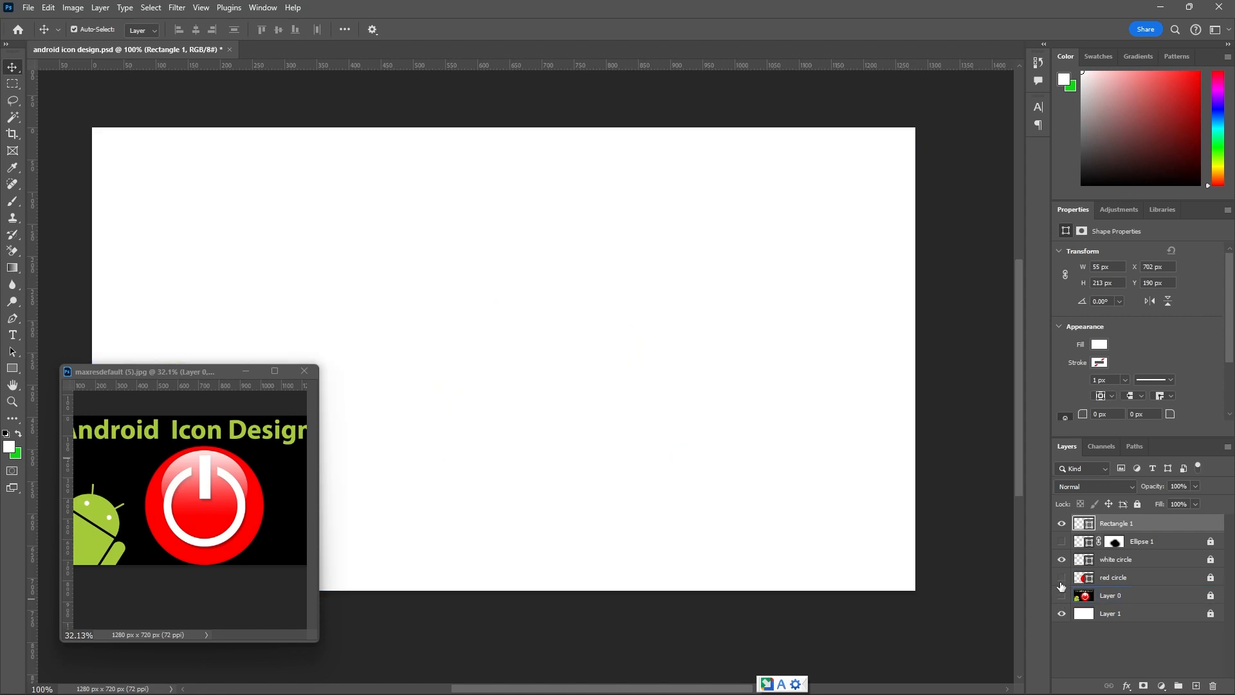
left_click(1061, 577)
left_click(1062, 541)
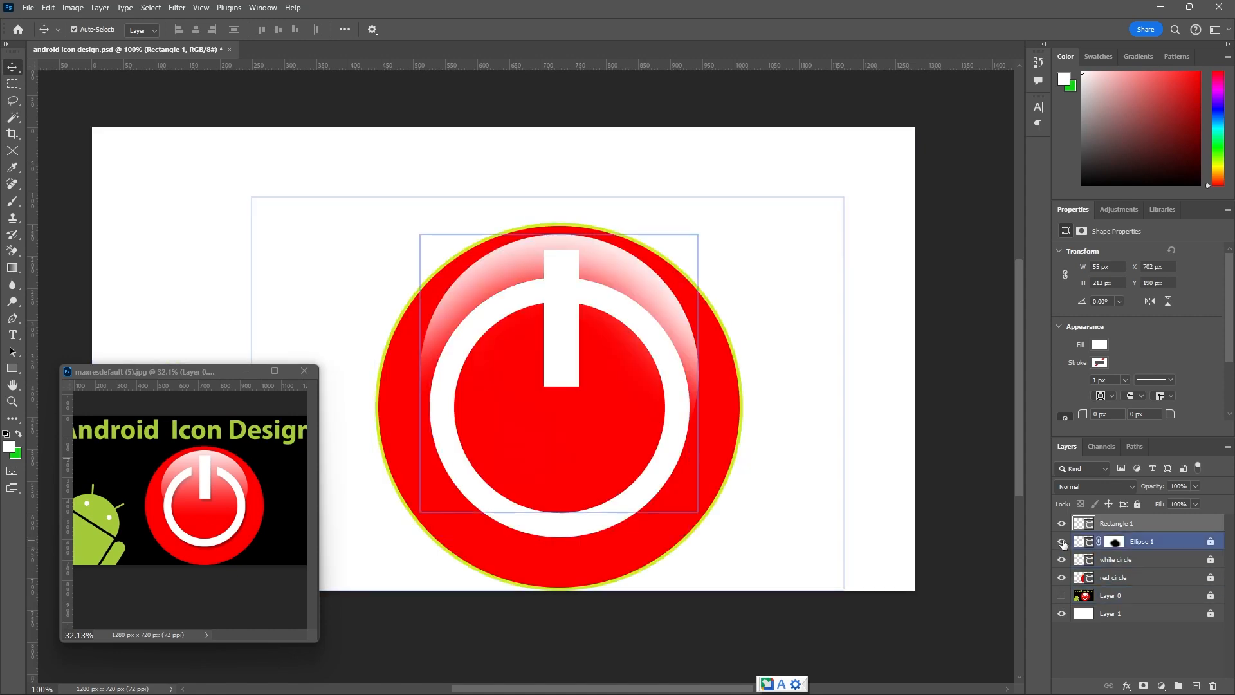
left_click(96, 115)
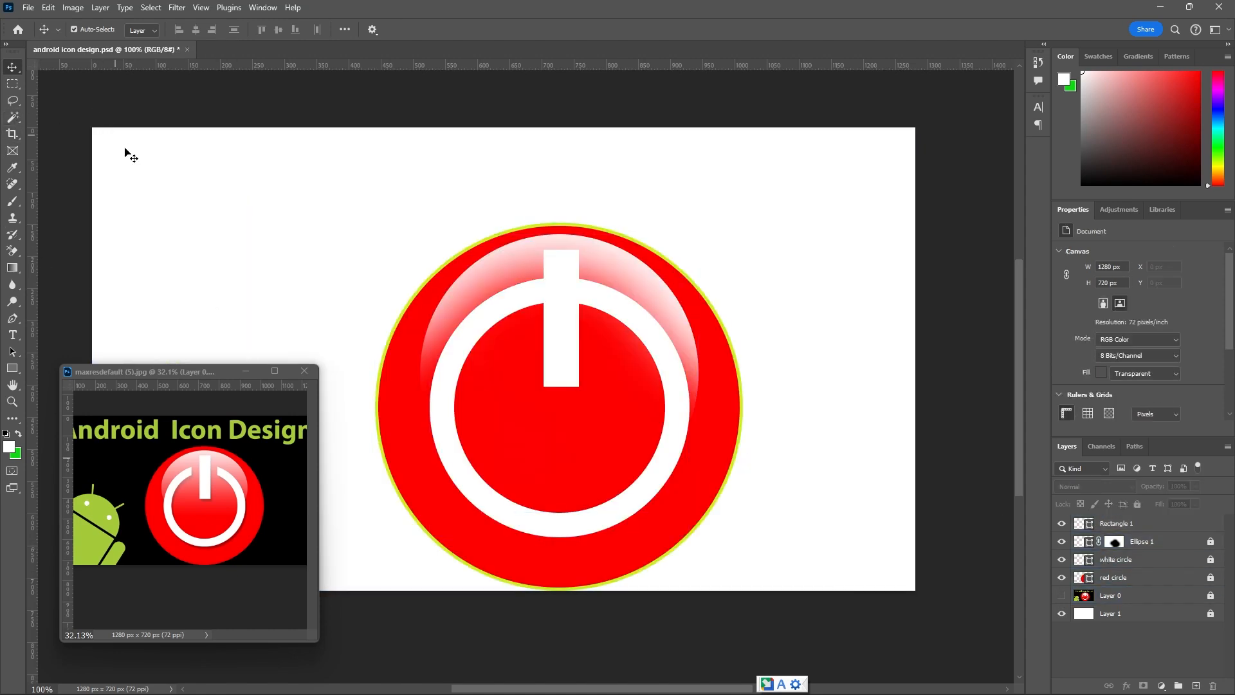
Examine the power symbol's bar up close in the reference image and compare it with the drawn Rectangle 1.
left_click(200, 489)
scroll(200, 487, "up", 2)
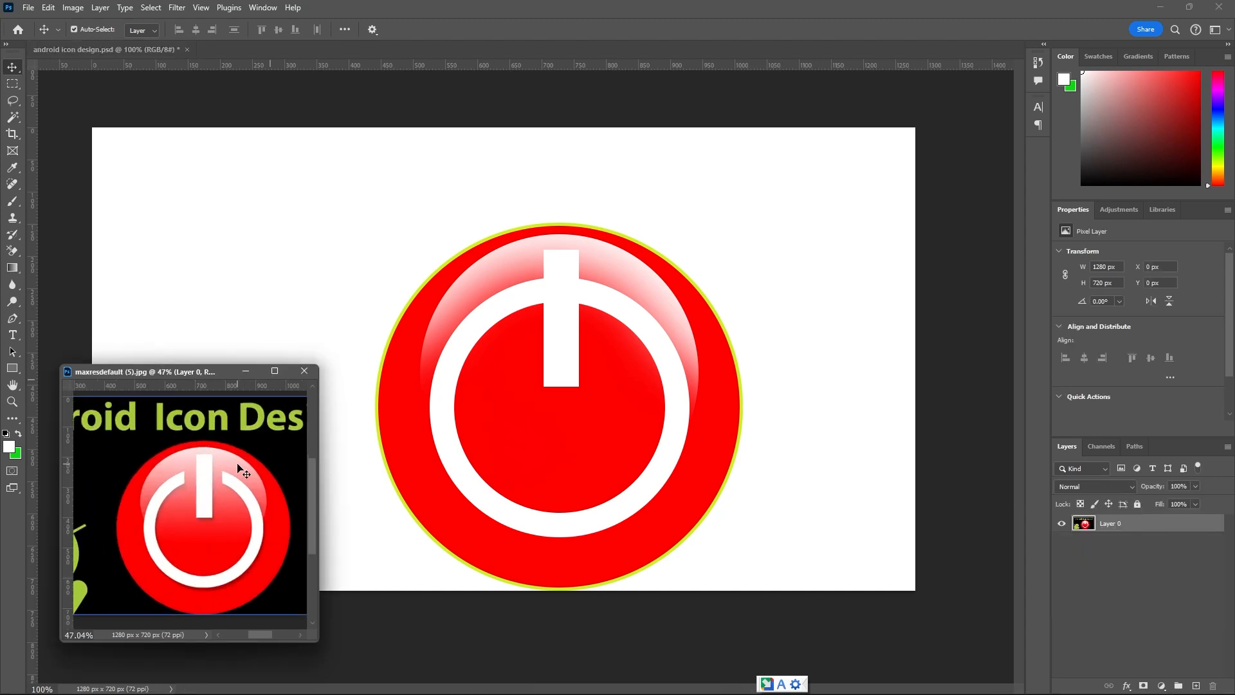
left_click(572, 332)
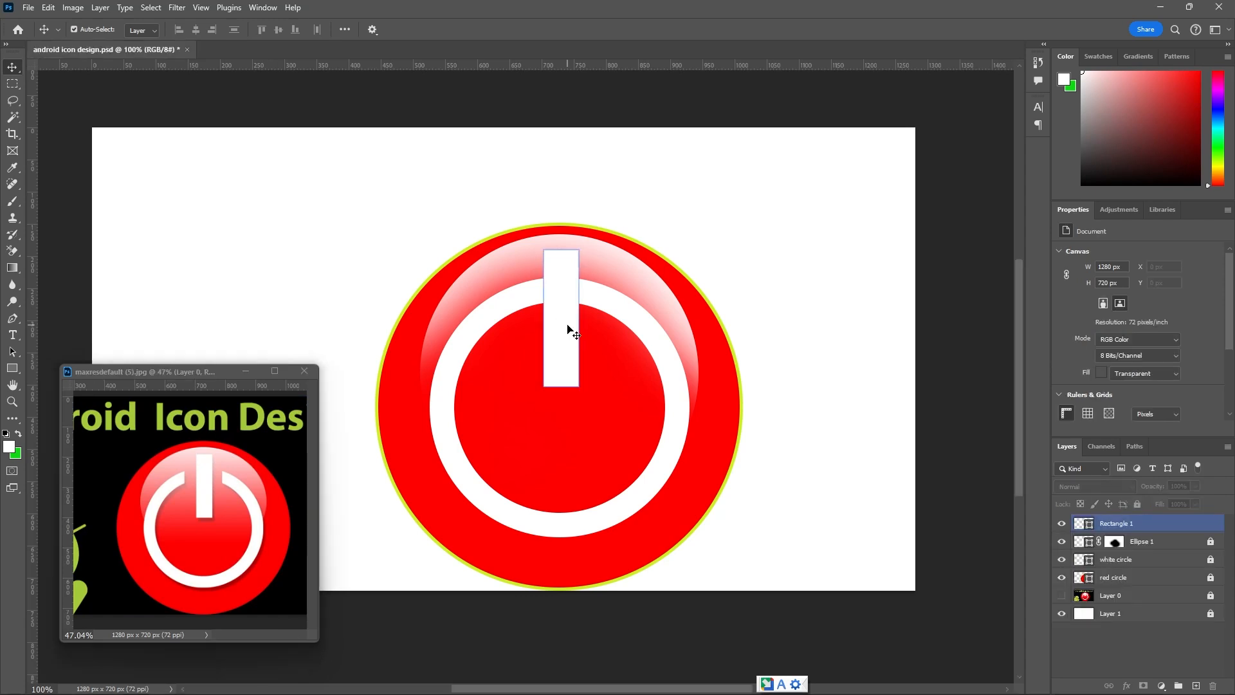
left_click(751, 450)
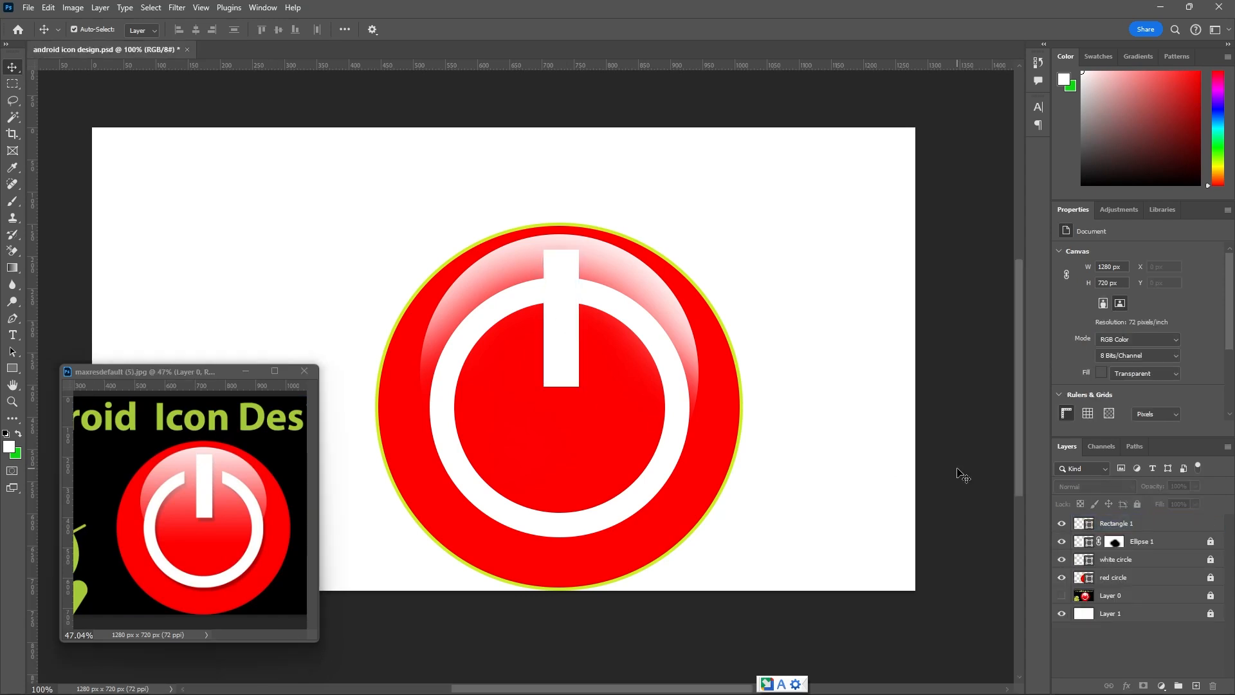
left_click(1062, 526)
left_click(1061, 526)
Try to delete a rectangular marquee area around the bar from the Rectangle 1 shape layer, and deselect.
left_click(13, 85)
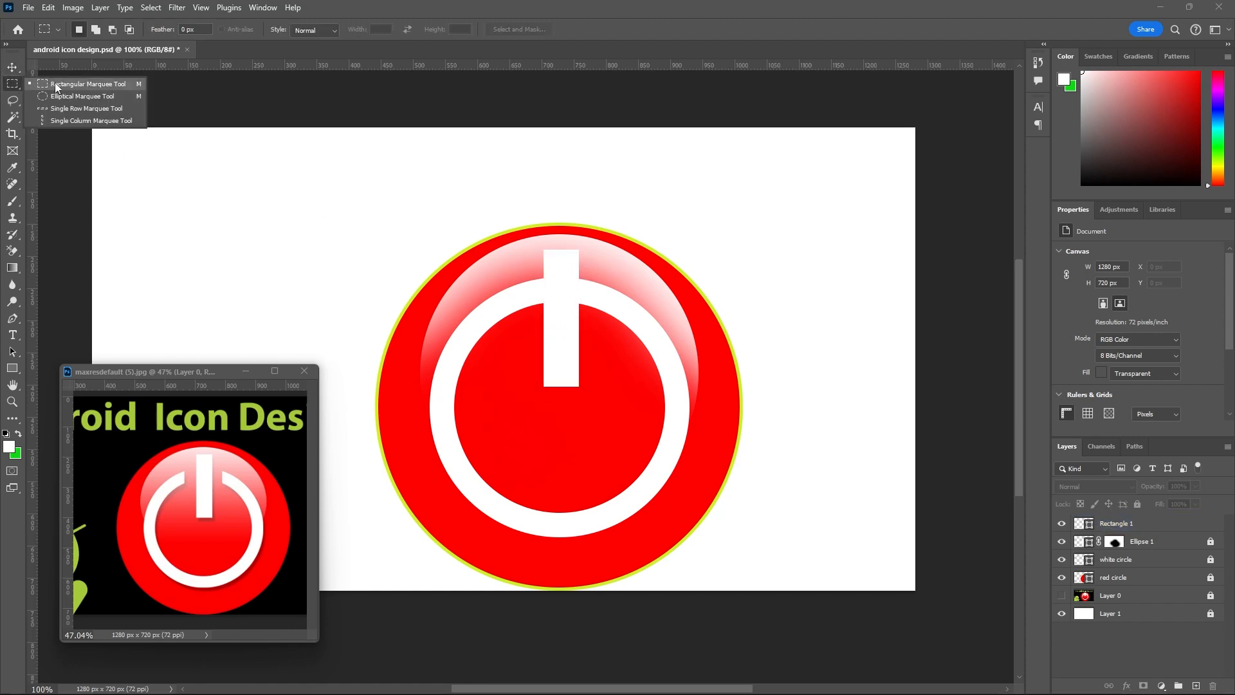
left_click(55, 82)
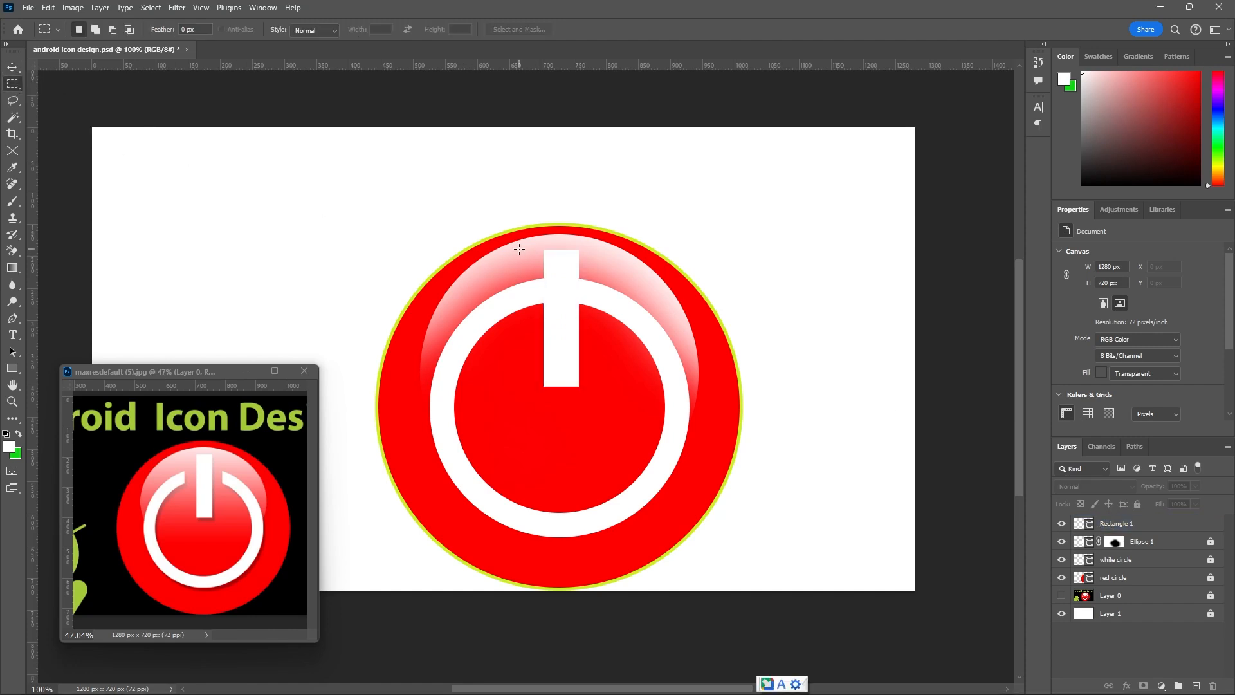
left_click_drag(528, 253, 593, 399)
left_click(1111, 524)
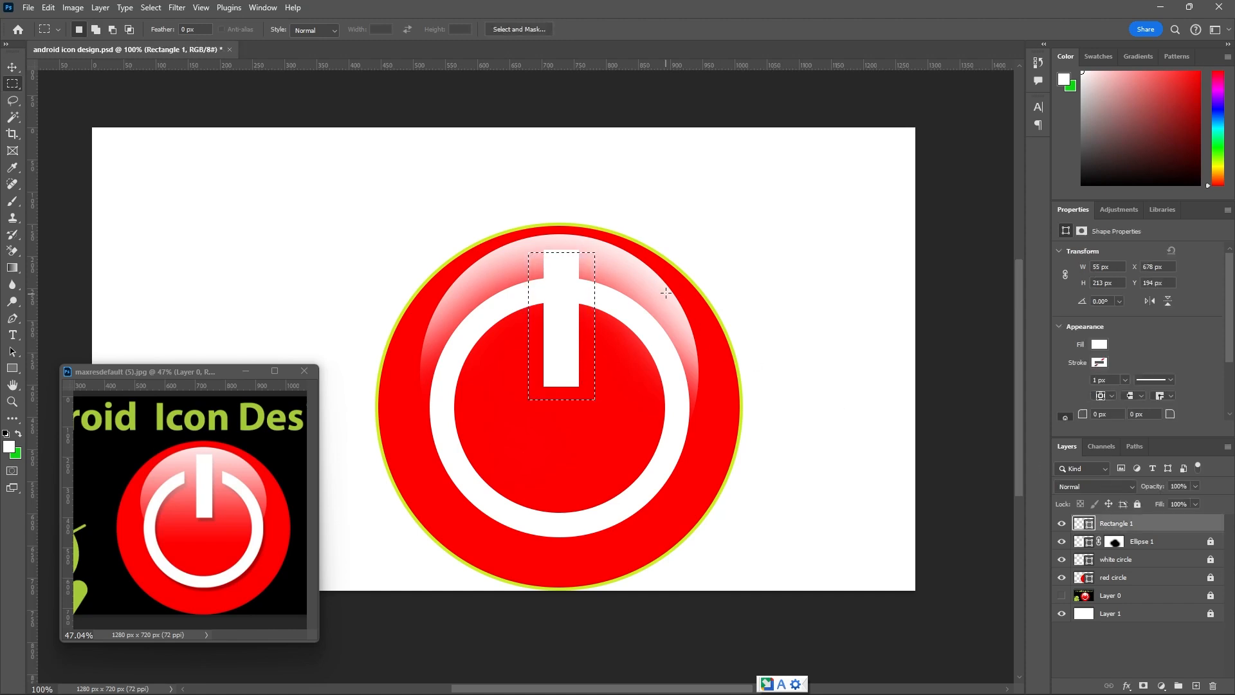
key("Delete")
left_click_drag(647, 214, 754, 193)
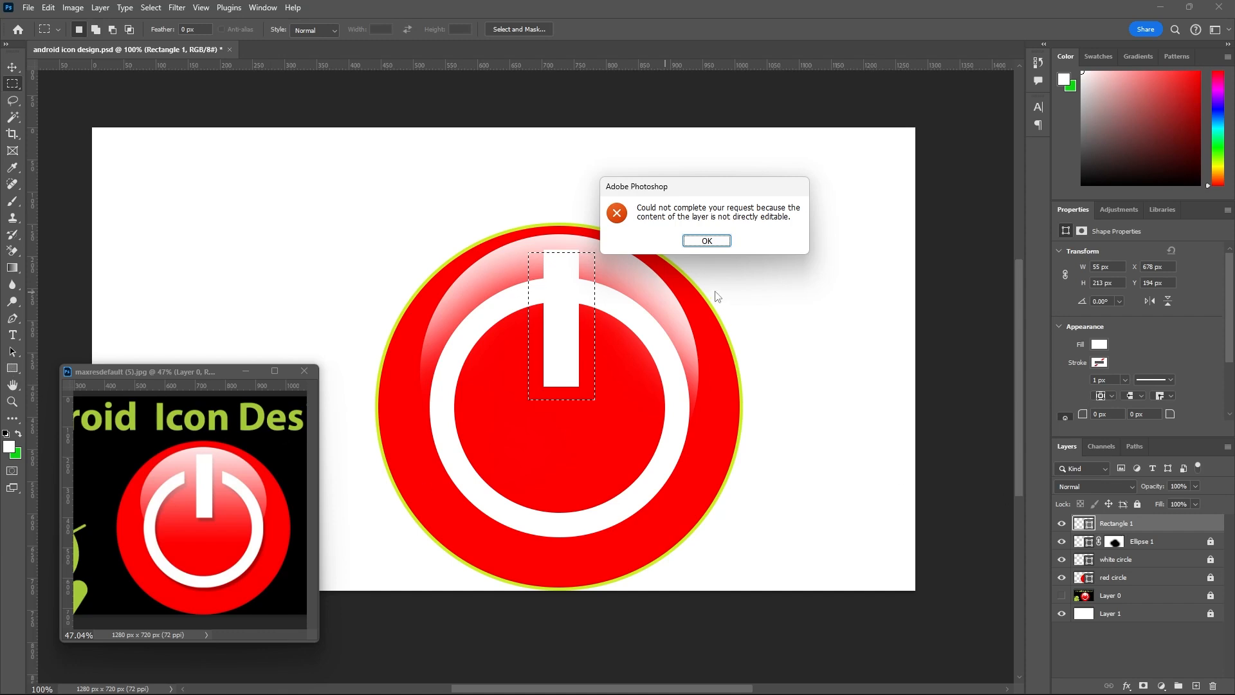
left_click(709, 241)
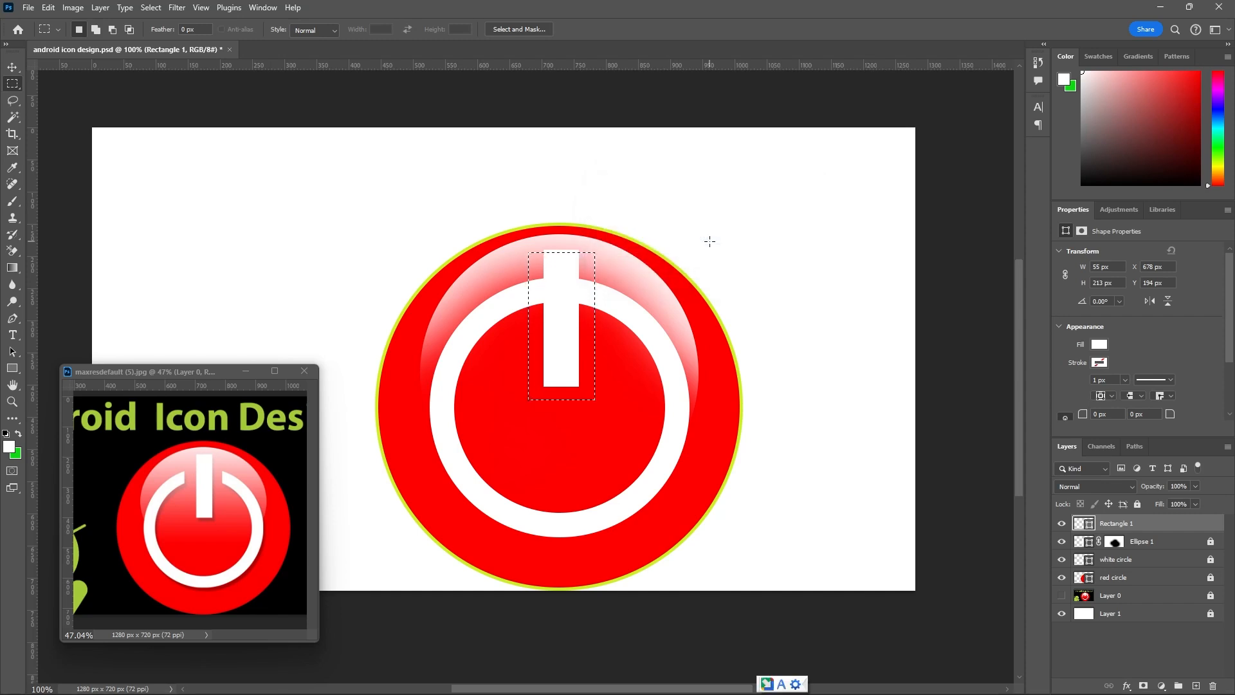
left_click(713, 246)
Rasterize the Rectangle 1 layer and marquee-select an area about 95 × 309 px around the bar, nudged slightly left.
right_click(1213, 527)
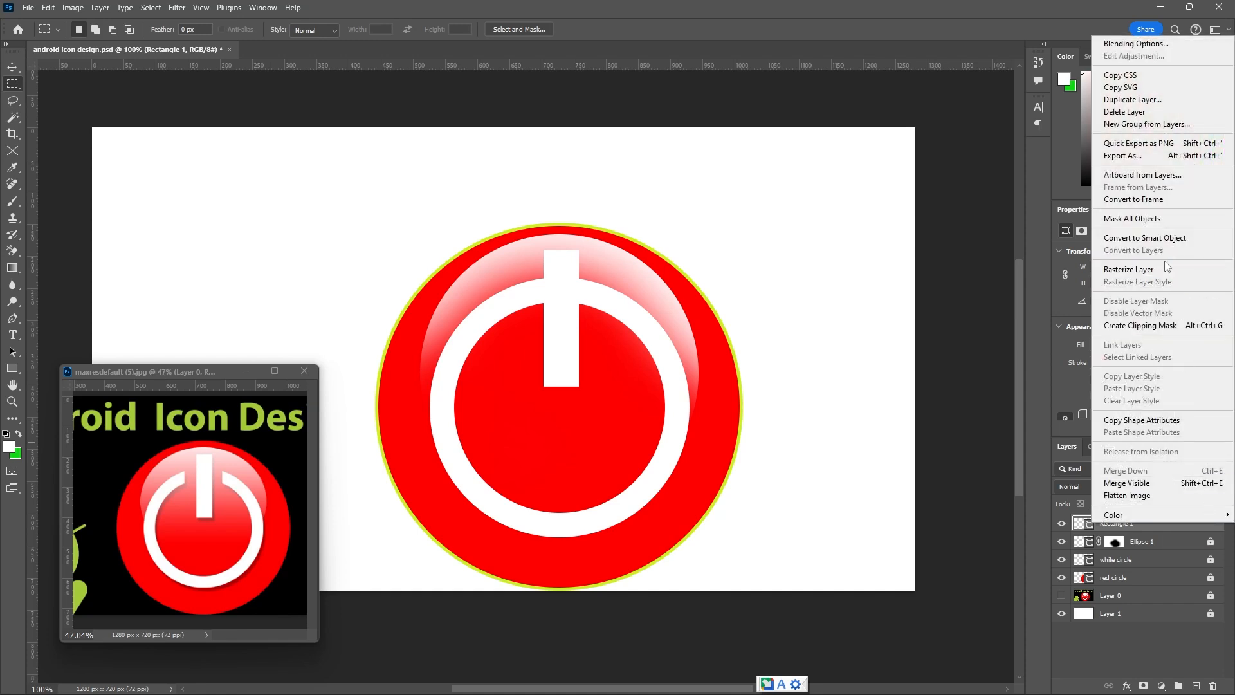
left_click(1145, 271)
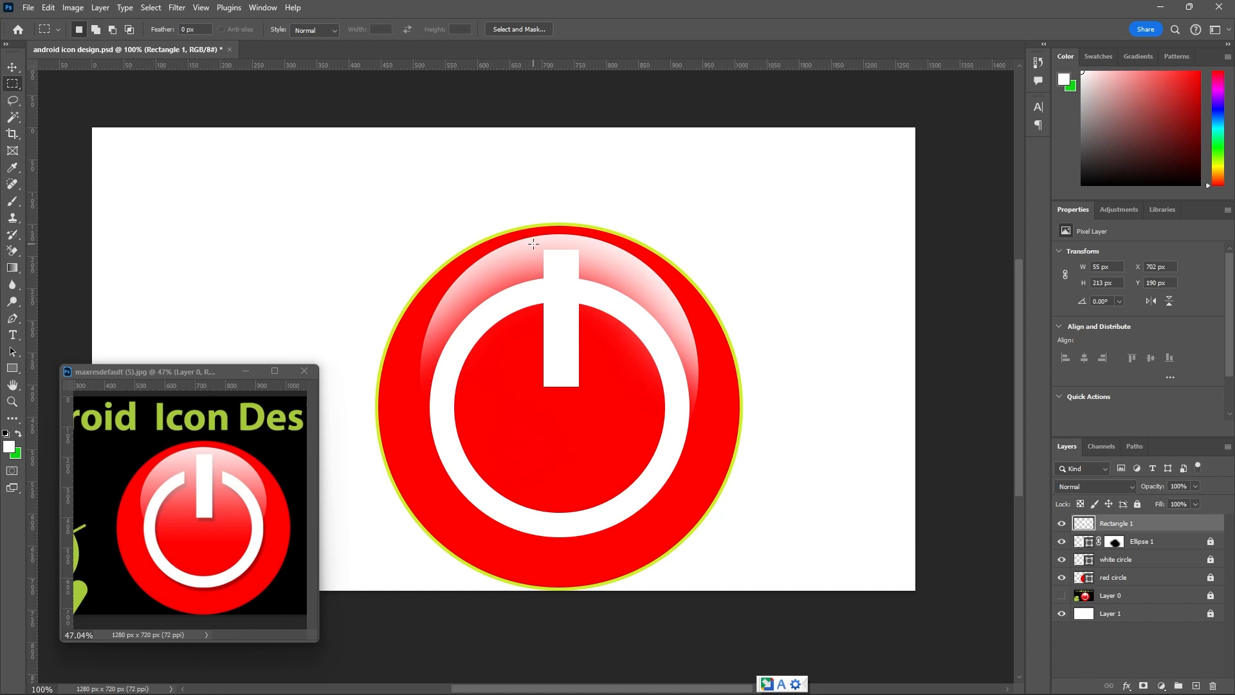
left_click_drag(534, 241, 593, 438)
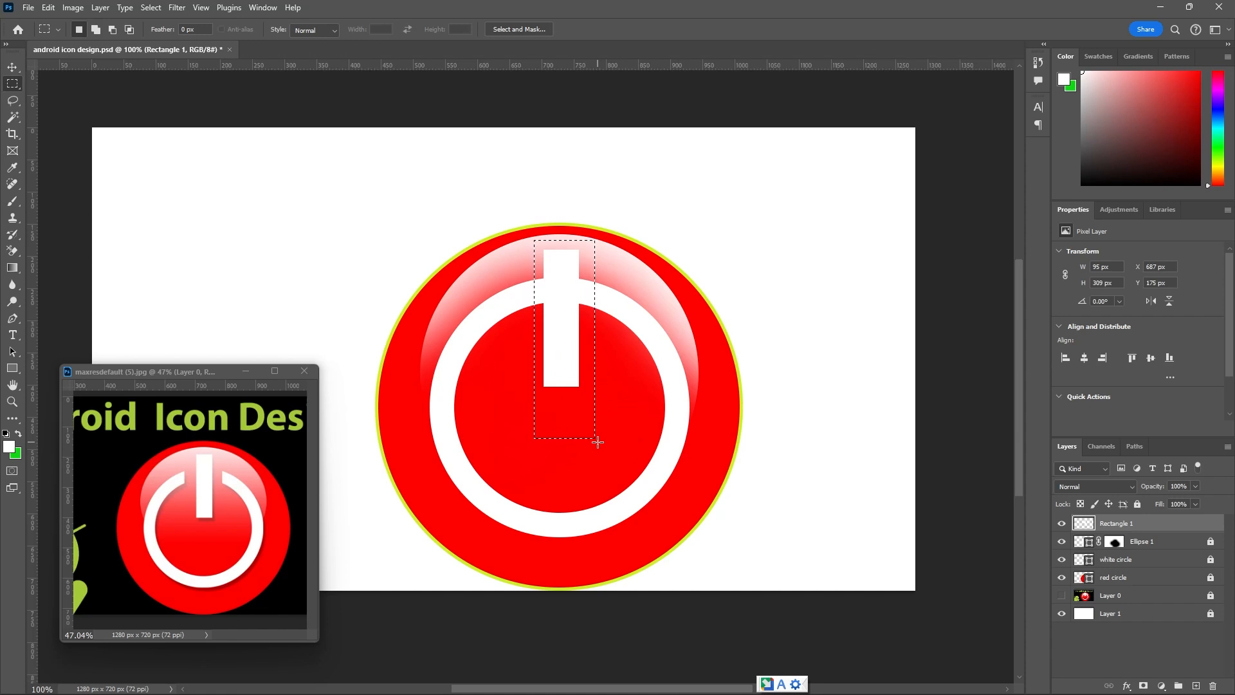
key("Left")
key("Left")
key("Left")
key("Left")
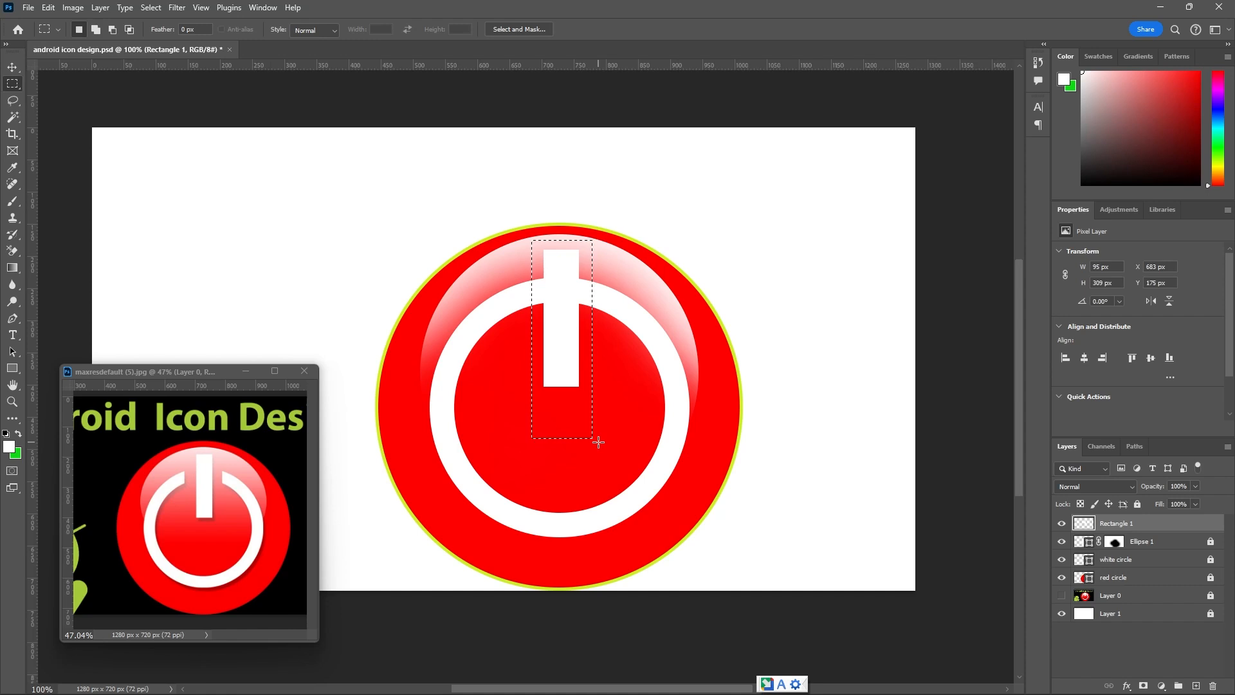
Delete the selected area from the Rectangle 1 layer and undo the deletion.
key("Delete")
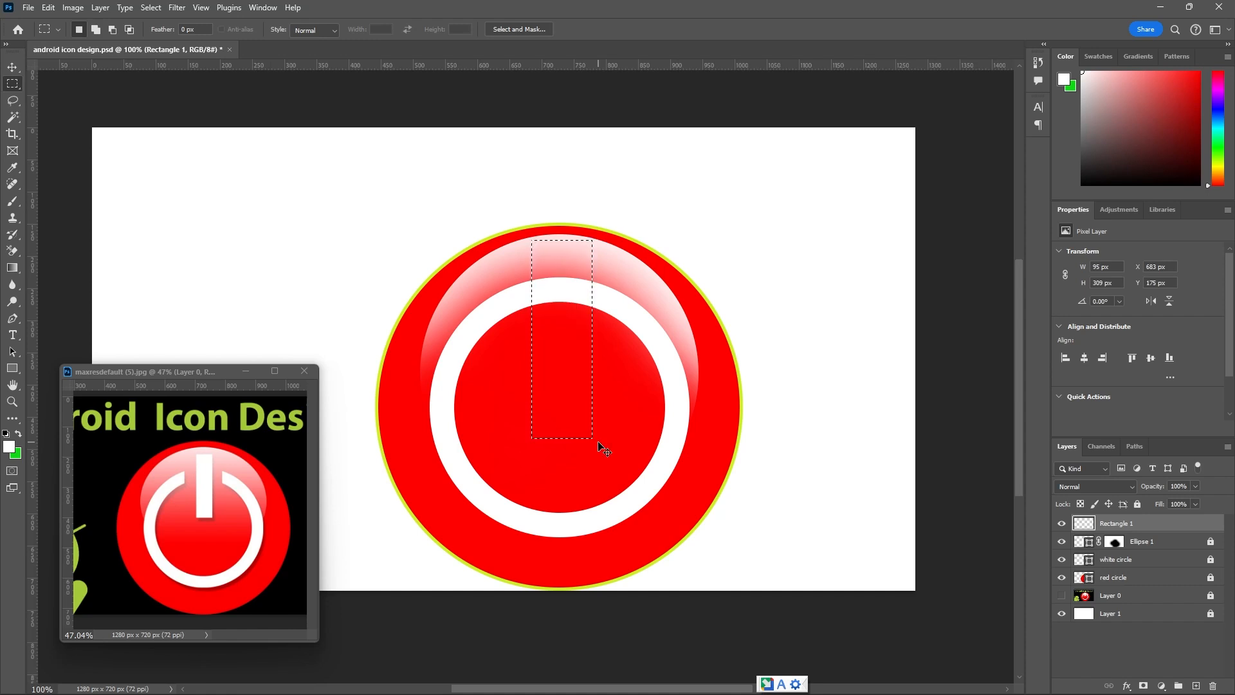
key("ctrl+z")
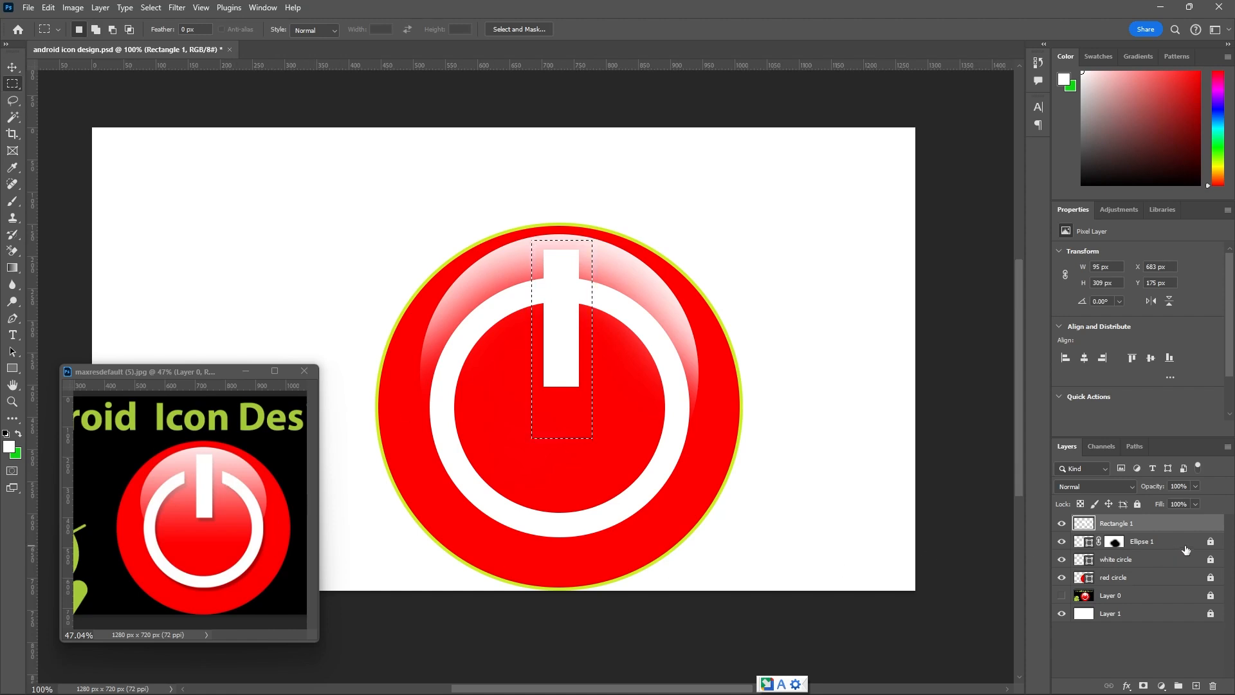
Unlock the white circle layer and try to delete the marquee-selected part of its ring.
left_click(1062, 559)
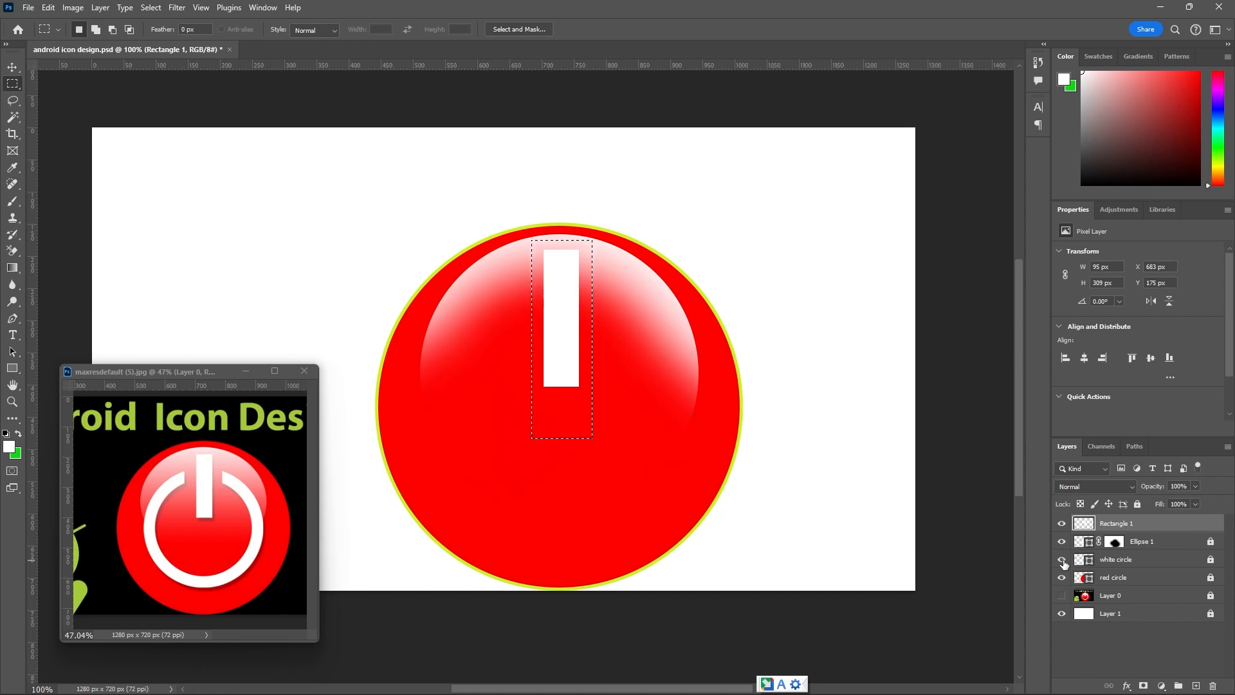
left_click(1062, 559)
left_click(1209, 559)
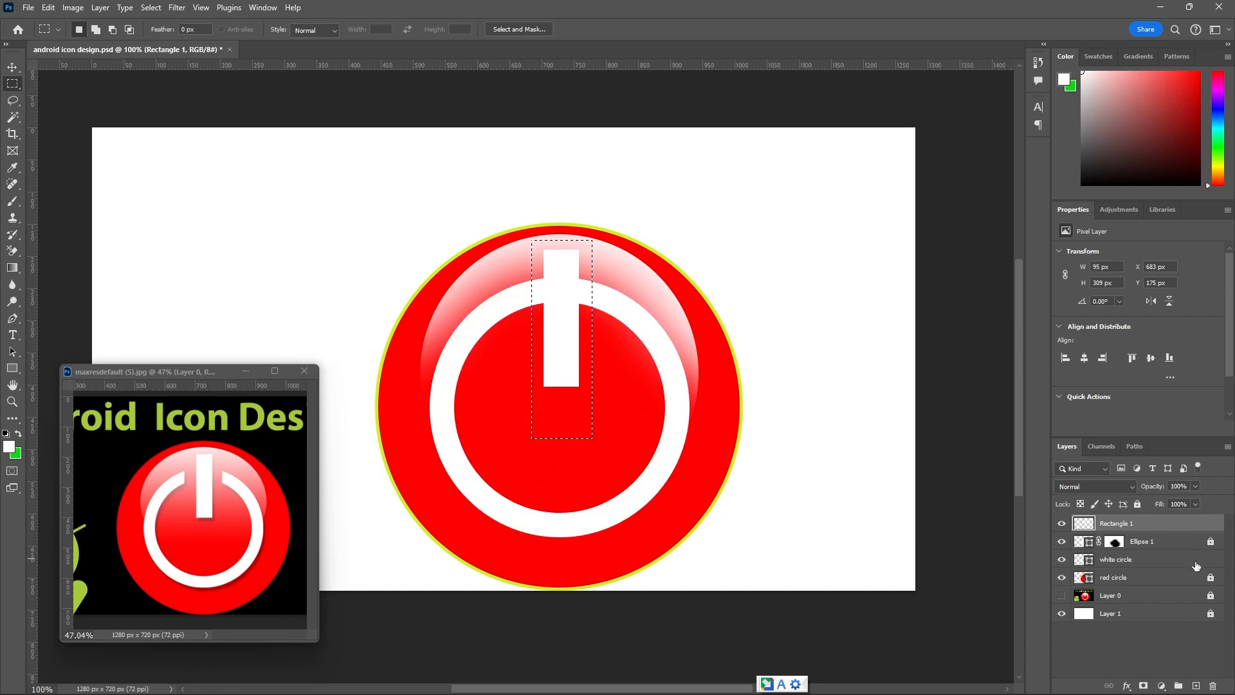
left_click(1149, 561)
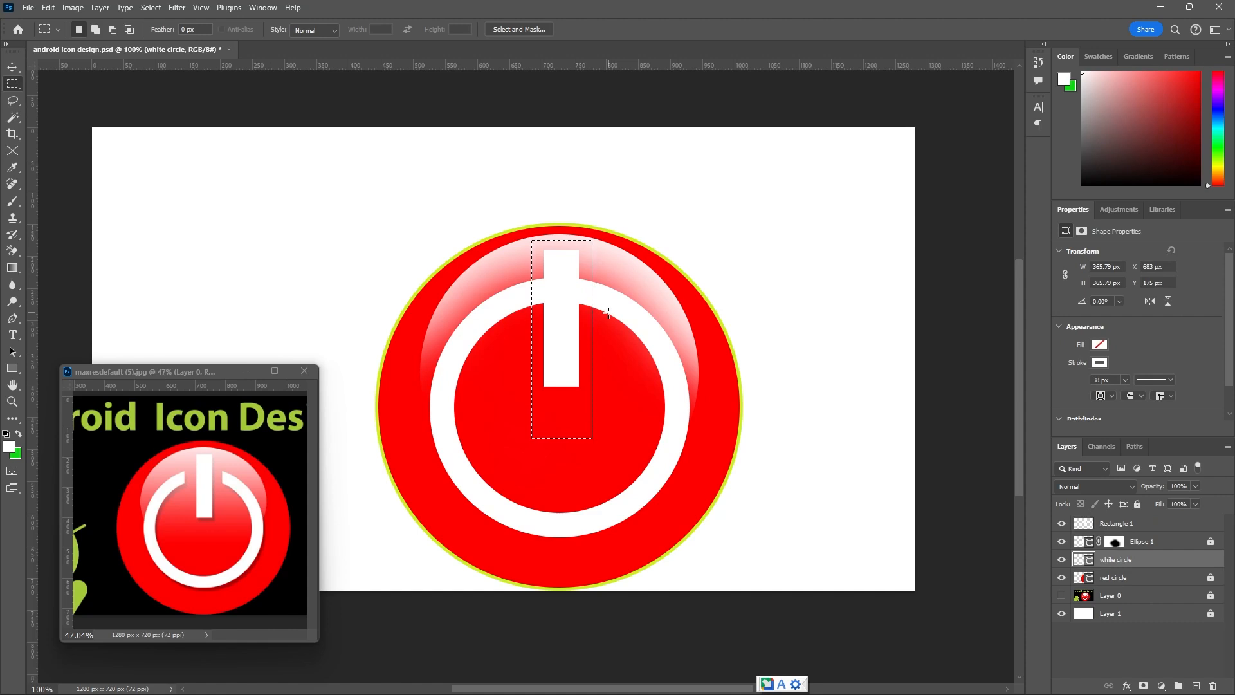
key("Delete")
left_click(691, 243)
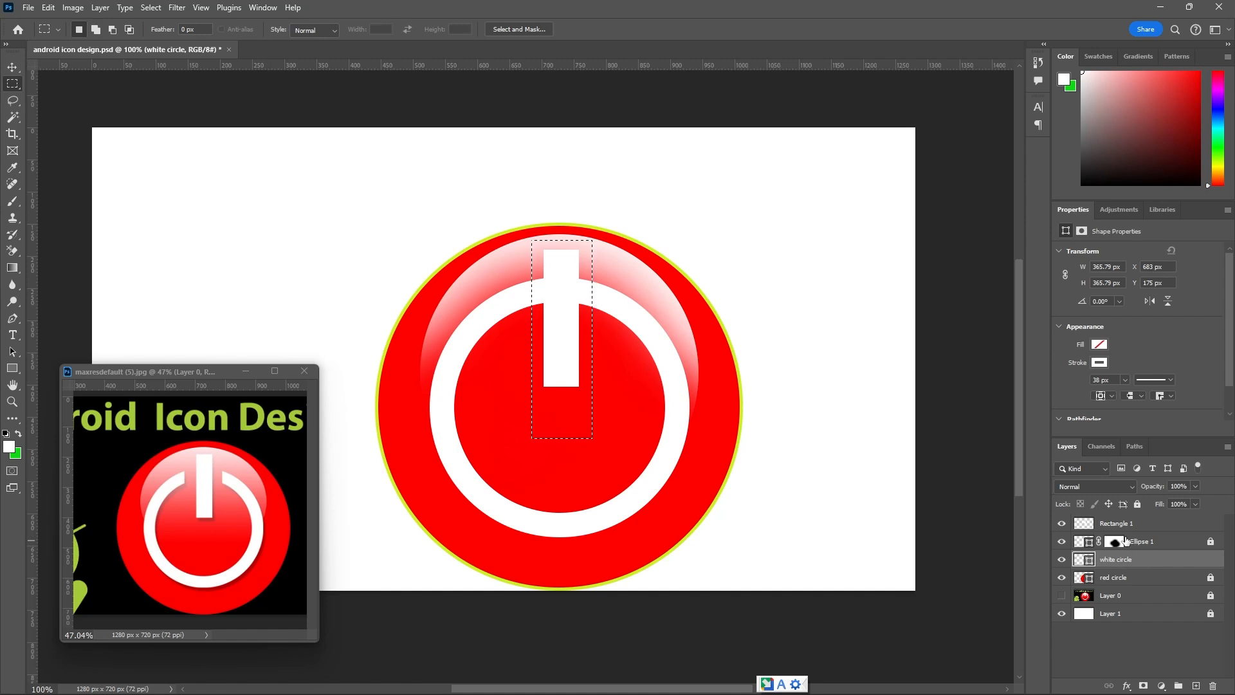
Rename the Rectangle 1 layer to "white line" and lock it completely.
left_click(1061, 524)
left_click(1062, 525)
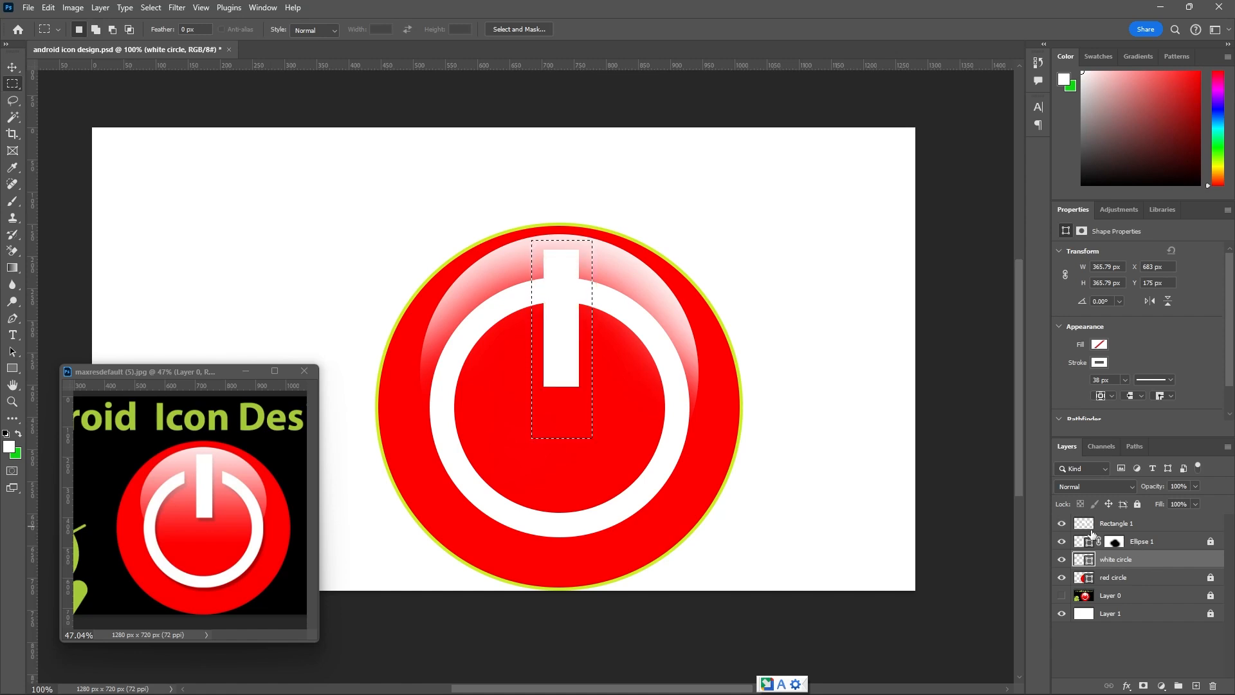
double_click(1105, 525)
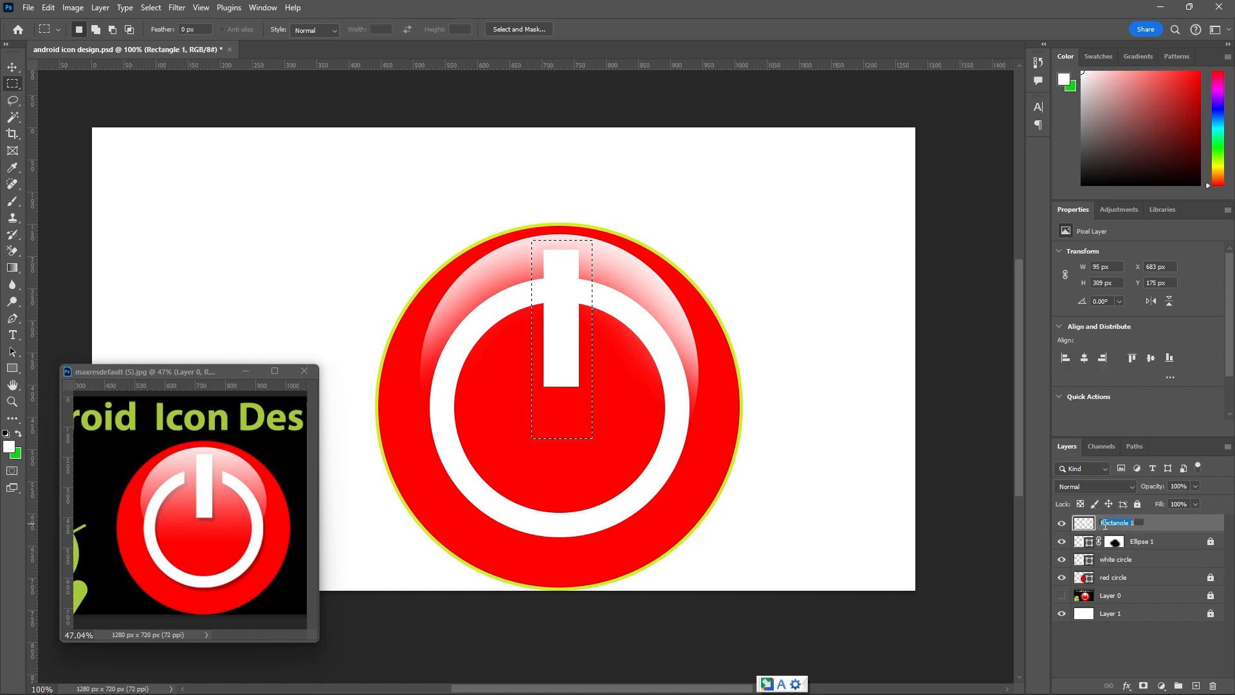
type("white line")
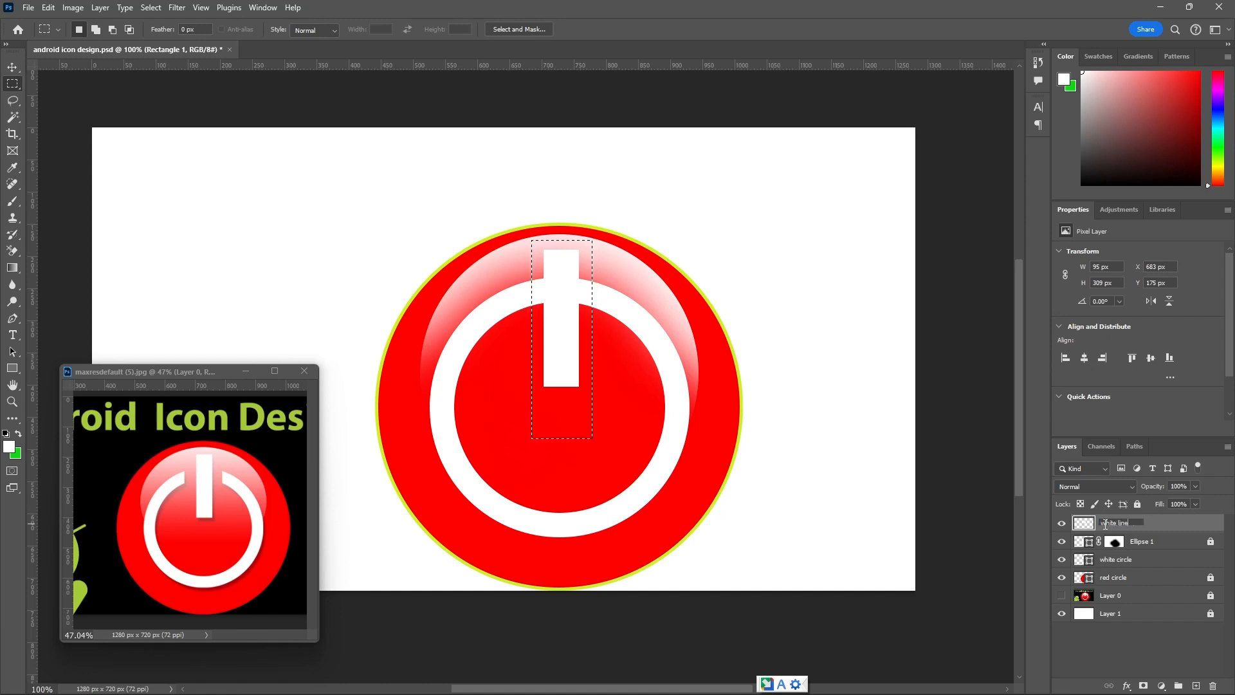
left_click(1136, 507)
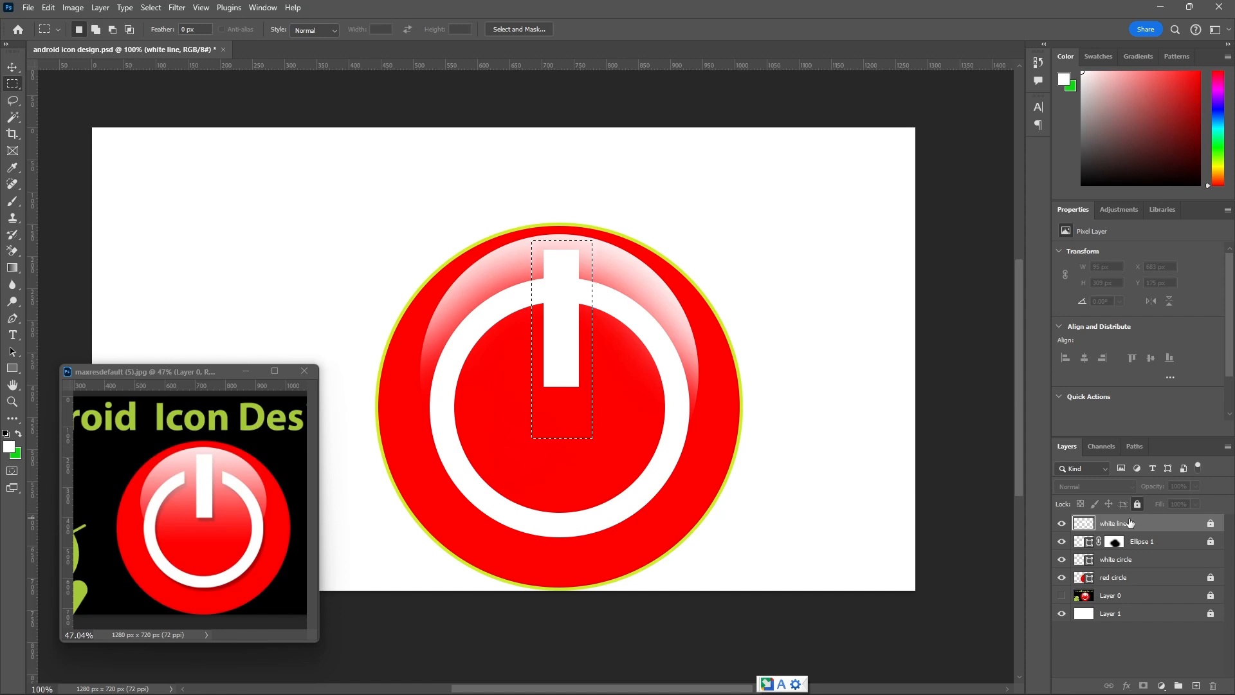
Rasterize the white circle layer while keeping the marquee selection around the bar.
left_click(1061, 561)
left_click(1061, 562)
left_click(1141, 566)
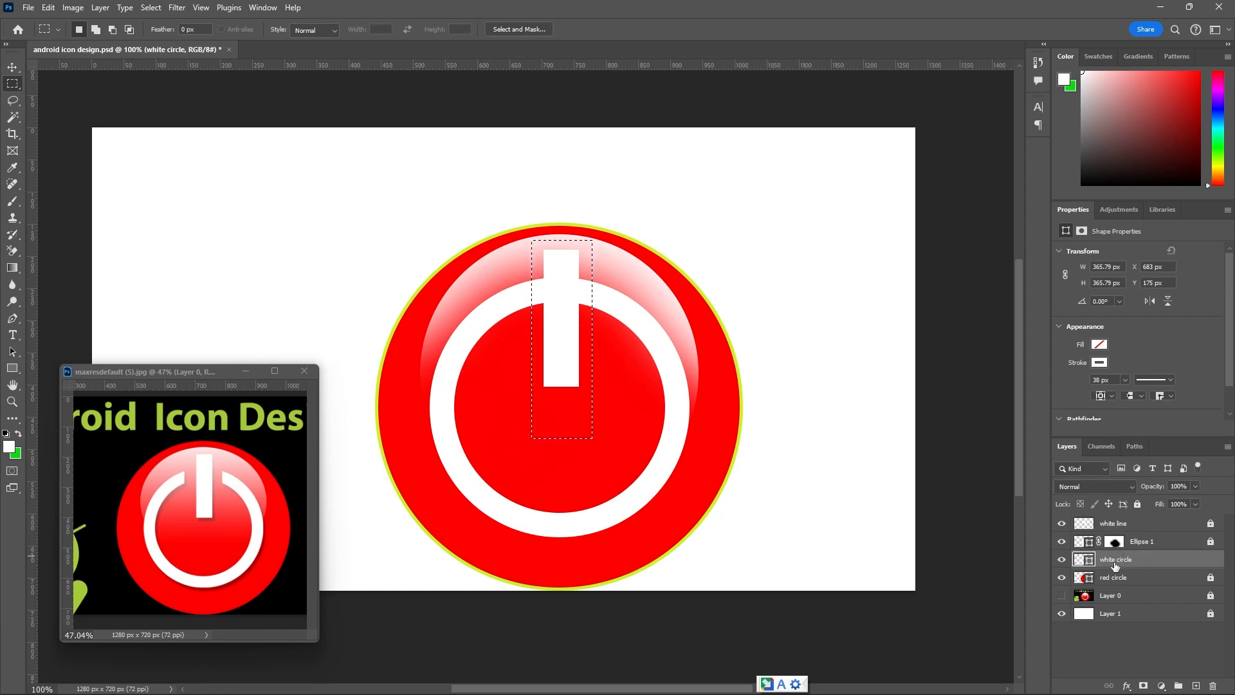
left_click(1062, 562)
left_click(1062, 562)
right_click(1208, 565)
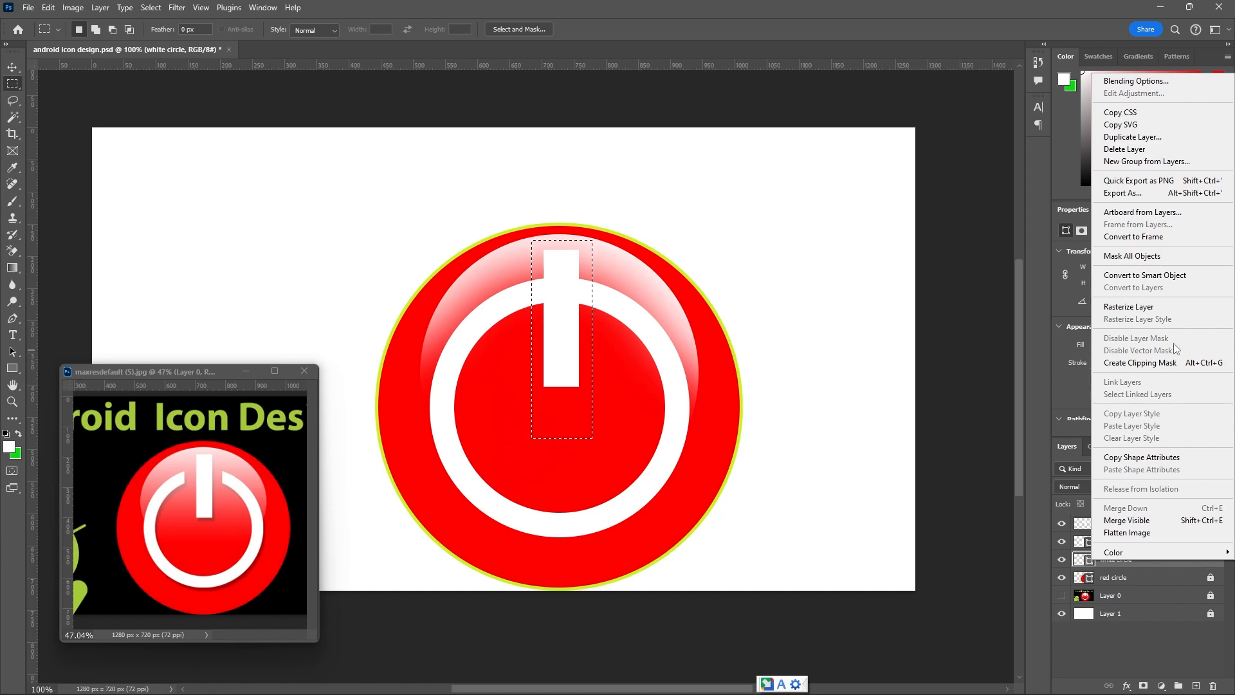
left_click(1152, 308)
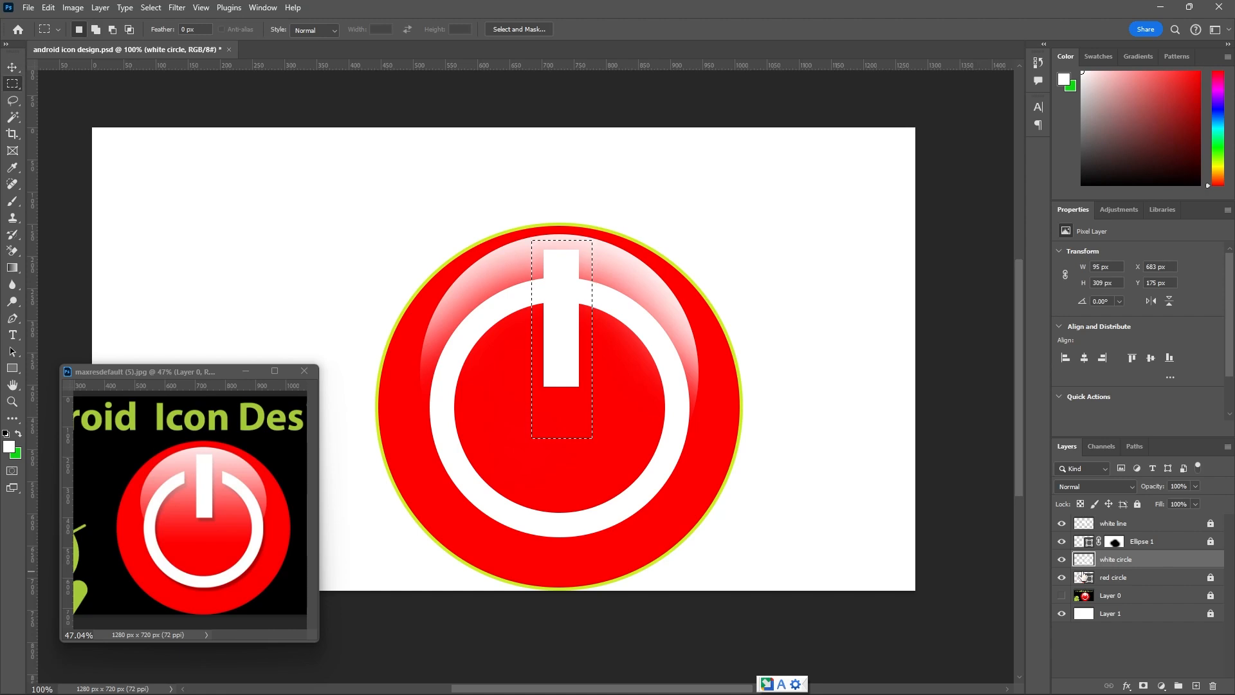
Delete the marquee-selected part of the white circle ring, deselect, and undo both the cut and its selection.
key("Delete")
key("ctrl+d")
scroll(753, 402, "down", 2, "alt")
scroll(753, 402, "down", 1, "alt")
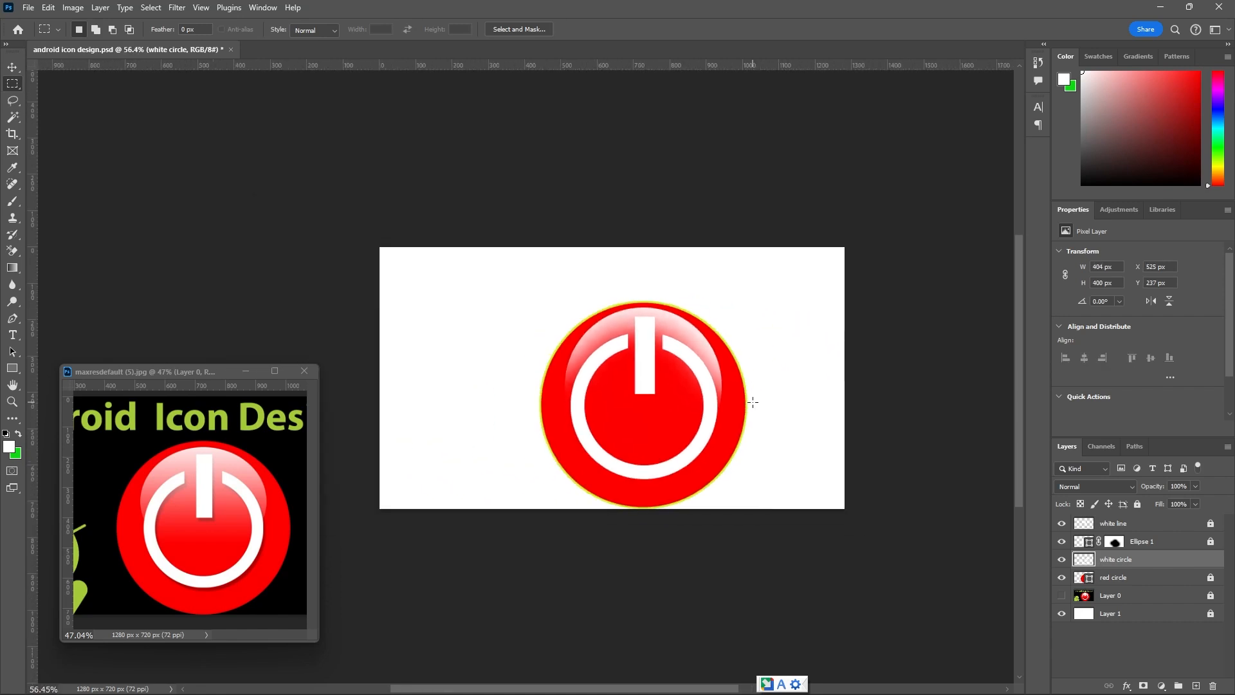
scroll(678, 366, "up", 2, "alt")
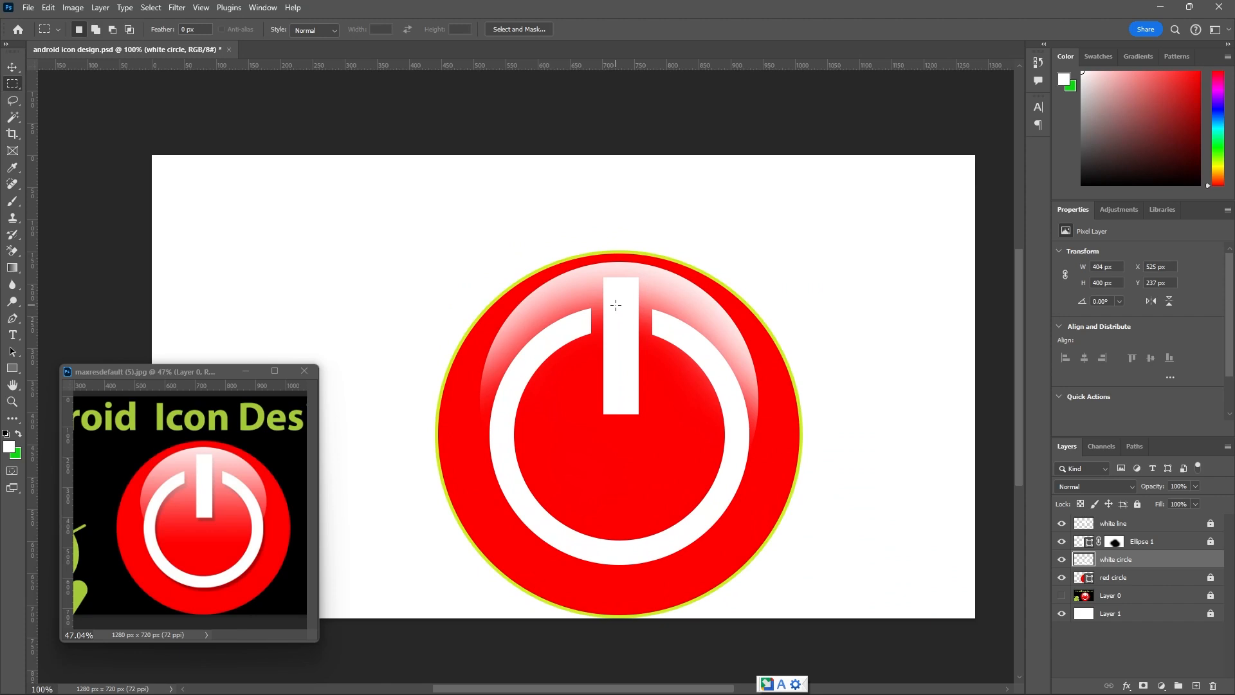
key("ctrl+z")
key("ctrl+z")
key("ctrl+z")
Select an area about 113 × 270 px around the white bar, delete it from the white circle layer, and deselect.
left_click_drag(587, 268, 659, 440)
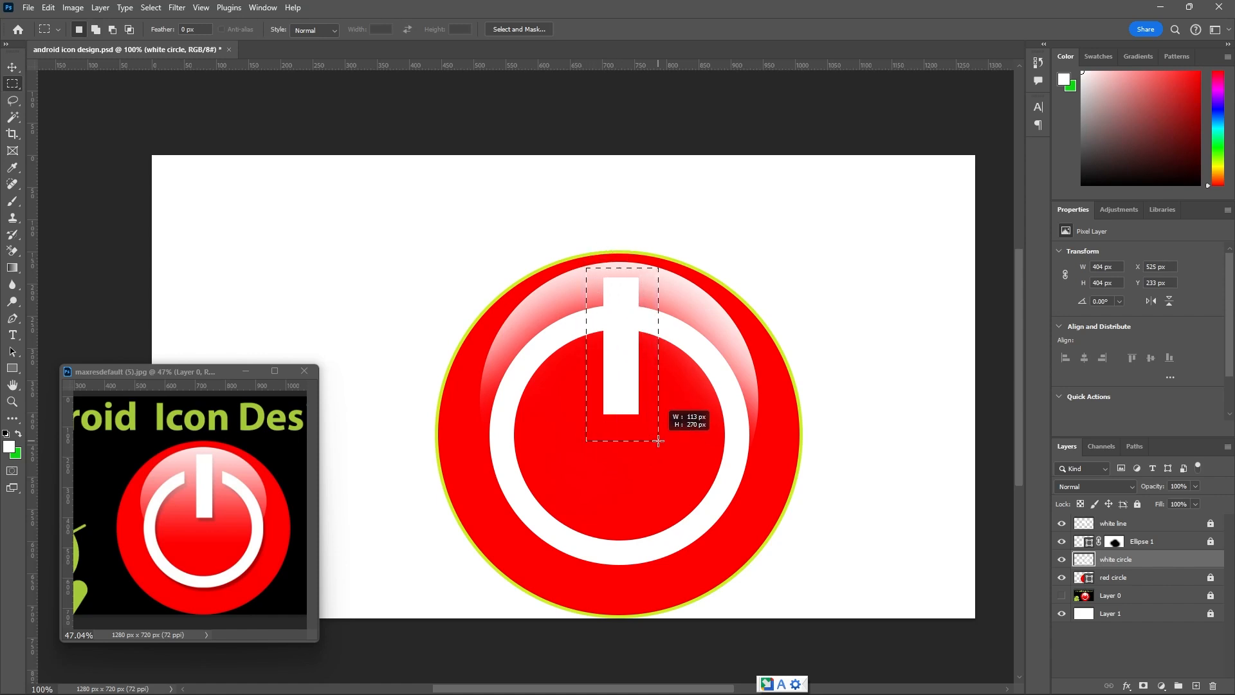
left_click_drag(658, 441, 658, 441)
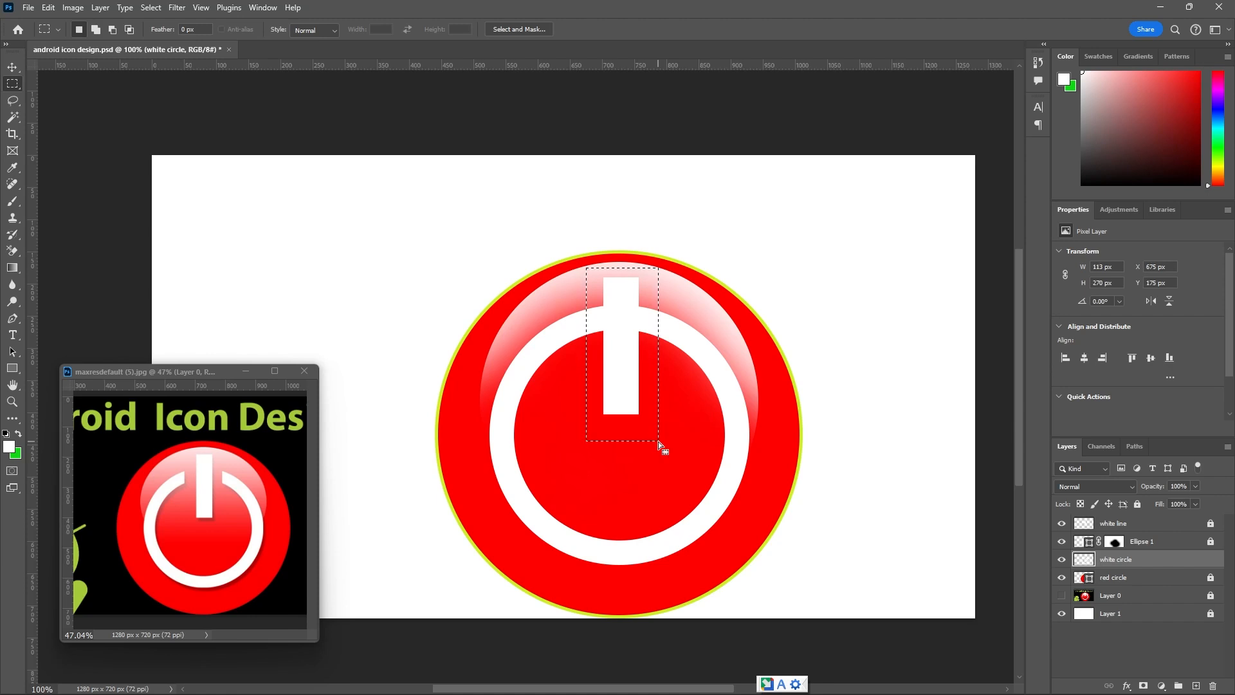
key("Delete")
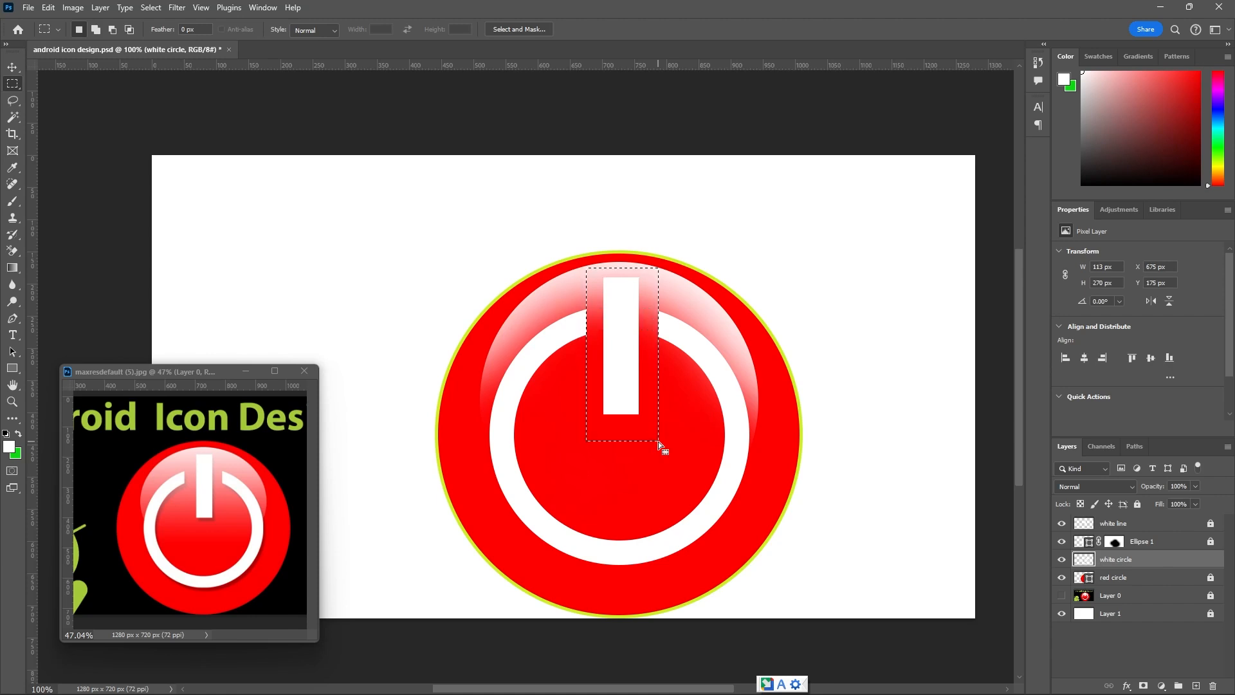
key("ctrl+d")
Add a Drop Shadow effect to the white circle layer and open its settings beside the artwork.
key("h")
left_click(234, 538)
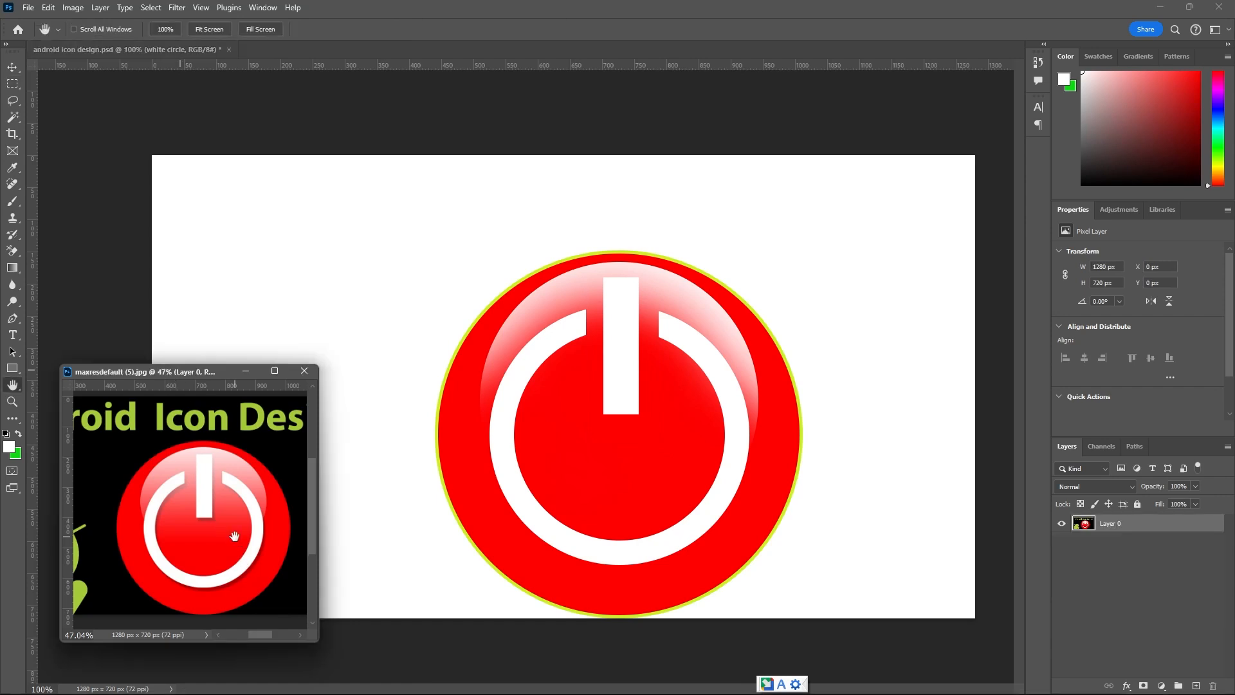
scroll(237, 546, "up", 3)
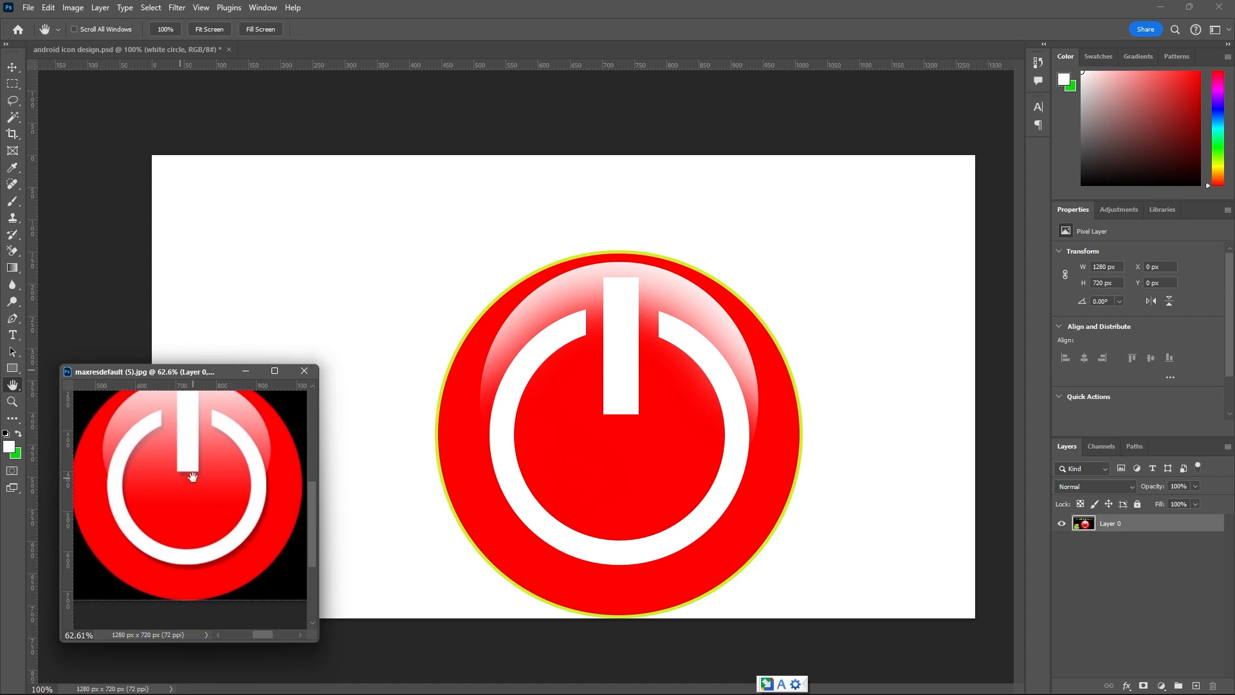
left_click(538, 452)
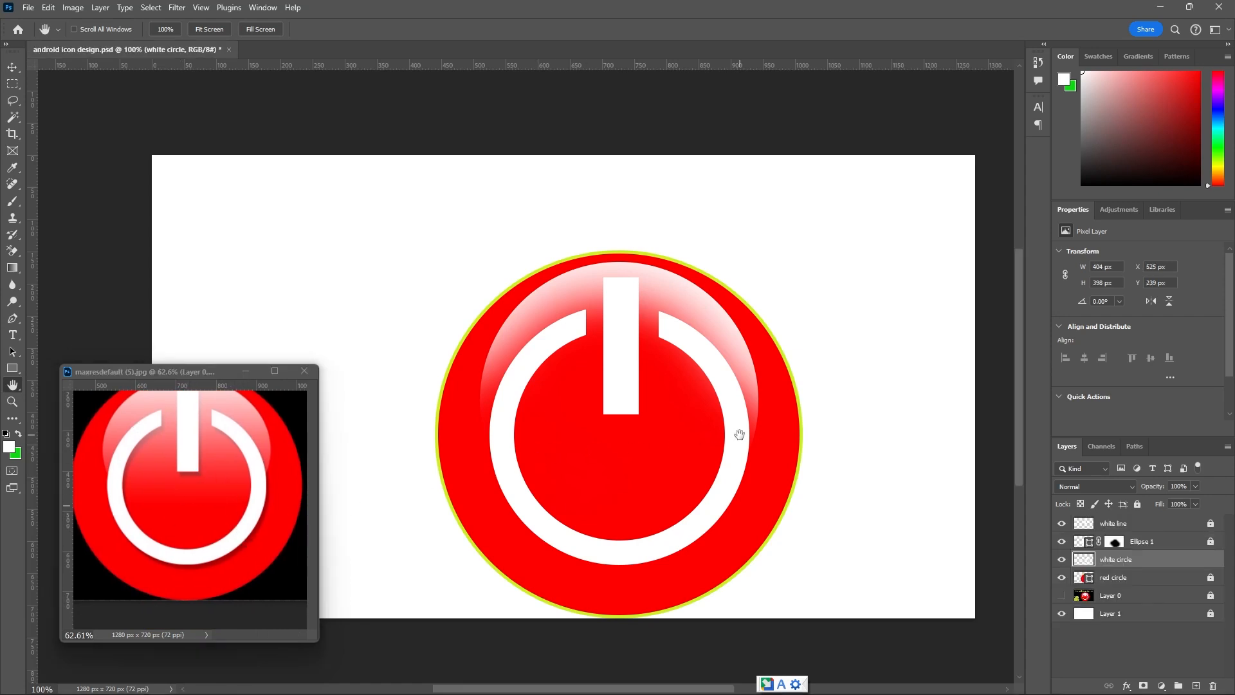
key("v")
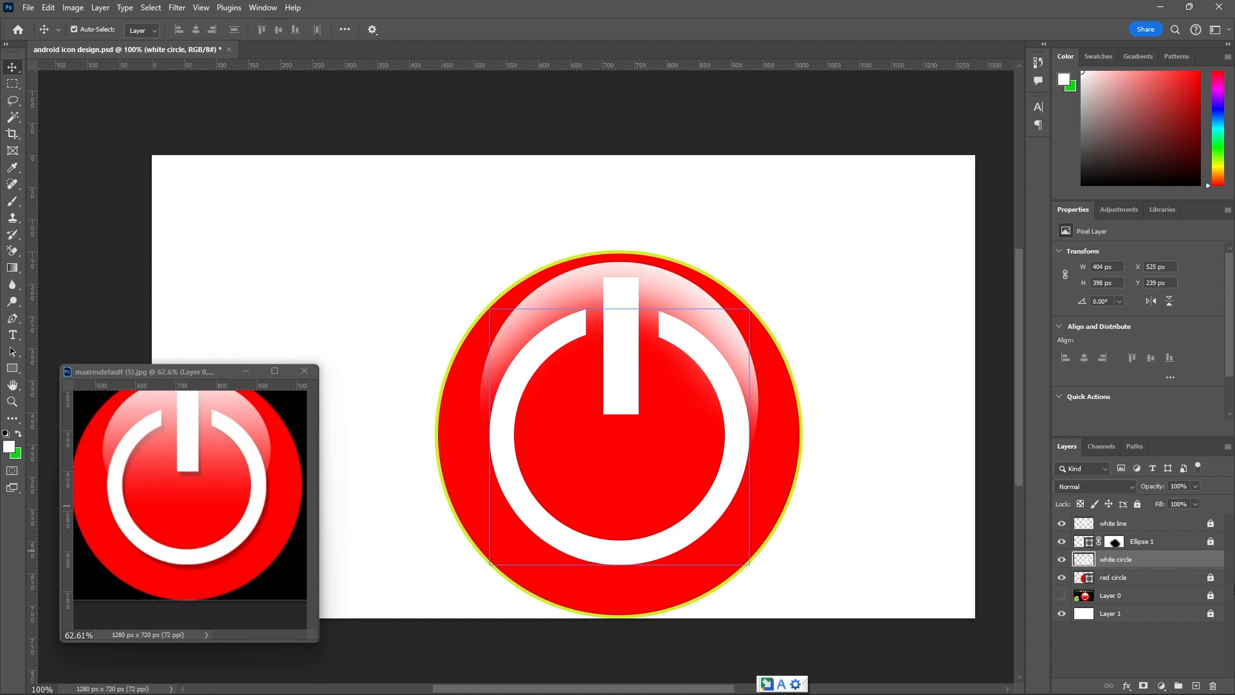
left_click(1062, 563)
left_click(1062, 563)
double_click(1210, 562)
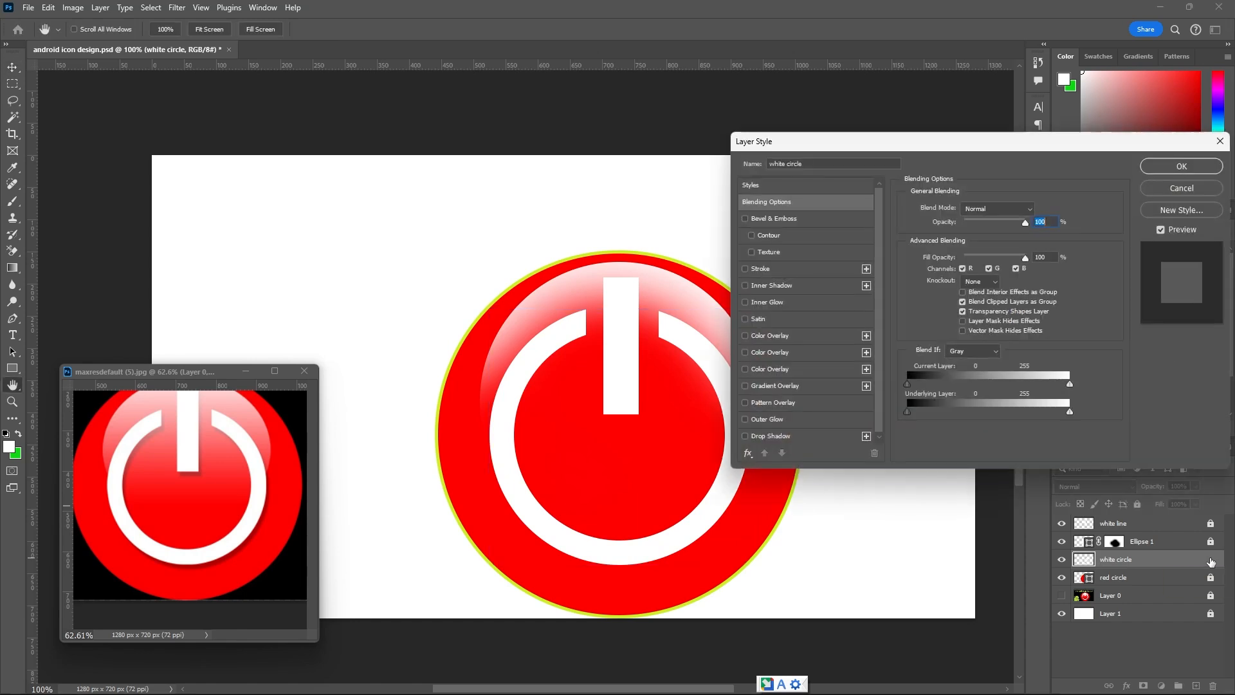
left_click_drag(1049, 147, 1139, 142)
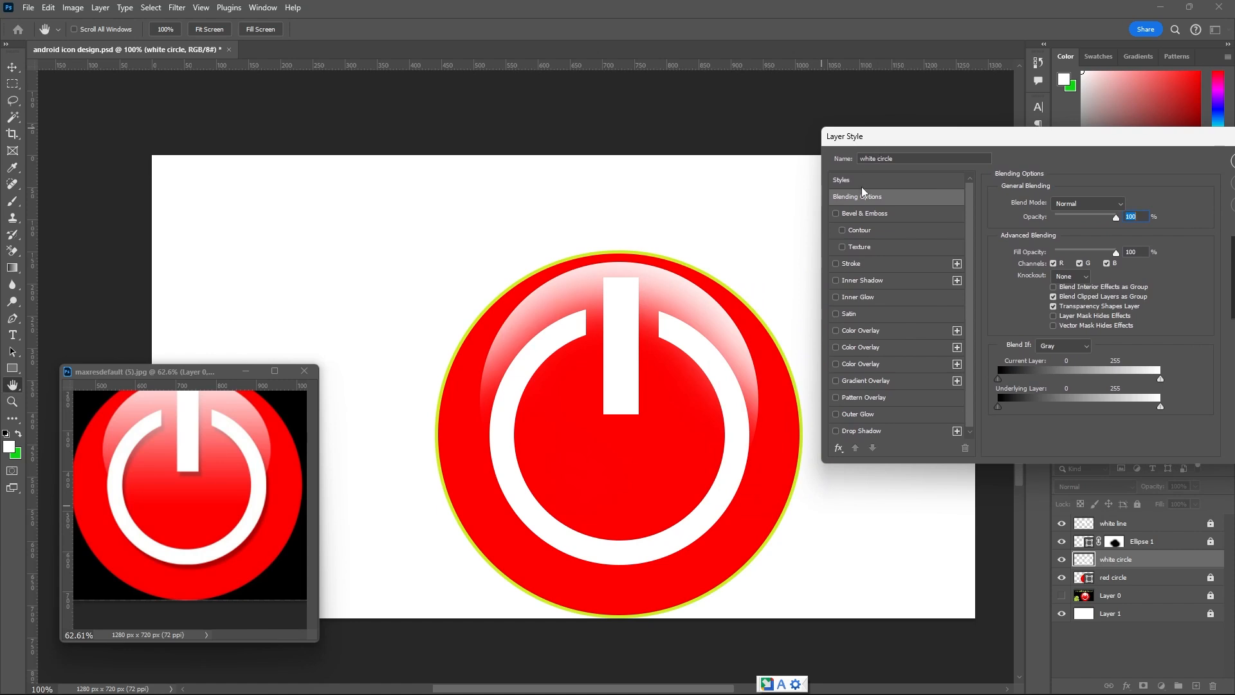
left_click(836, 430)
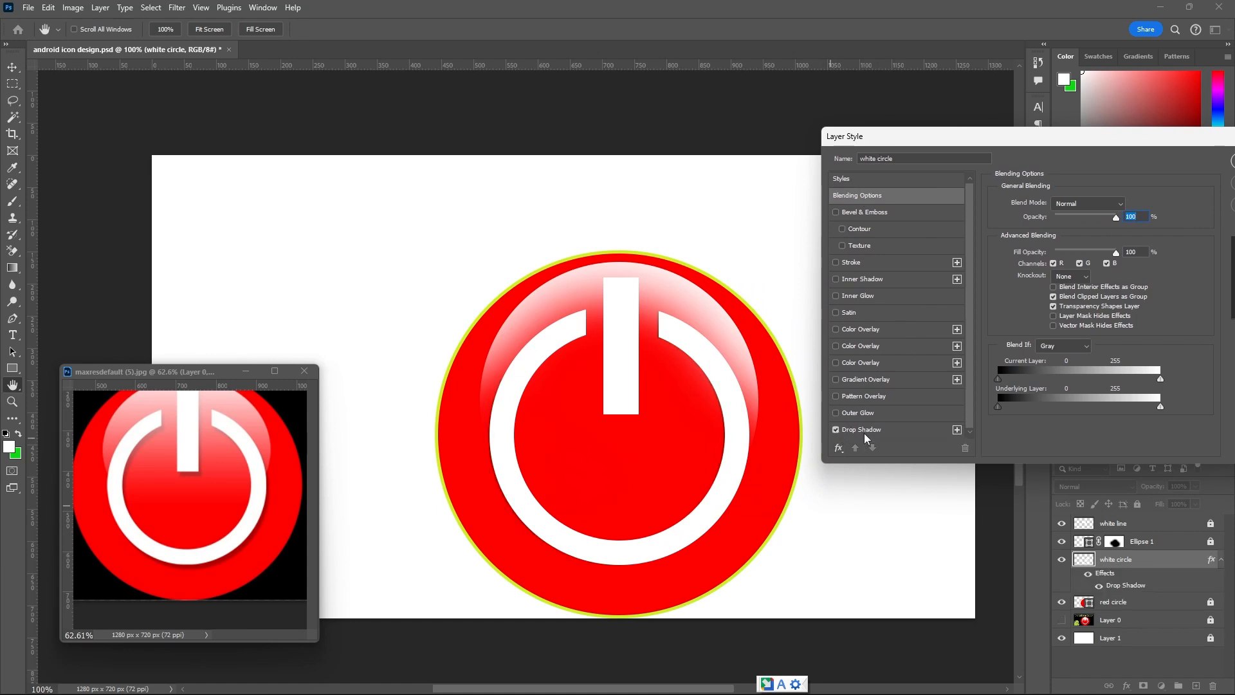
left_click(887, 428)
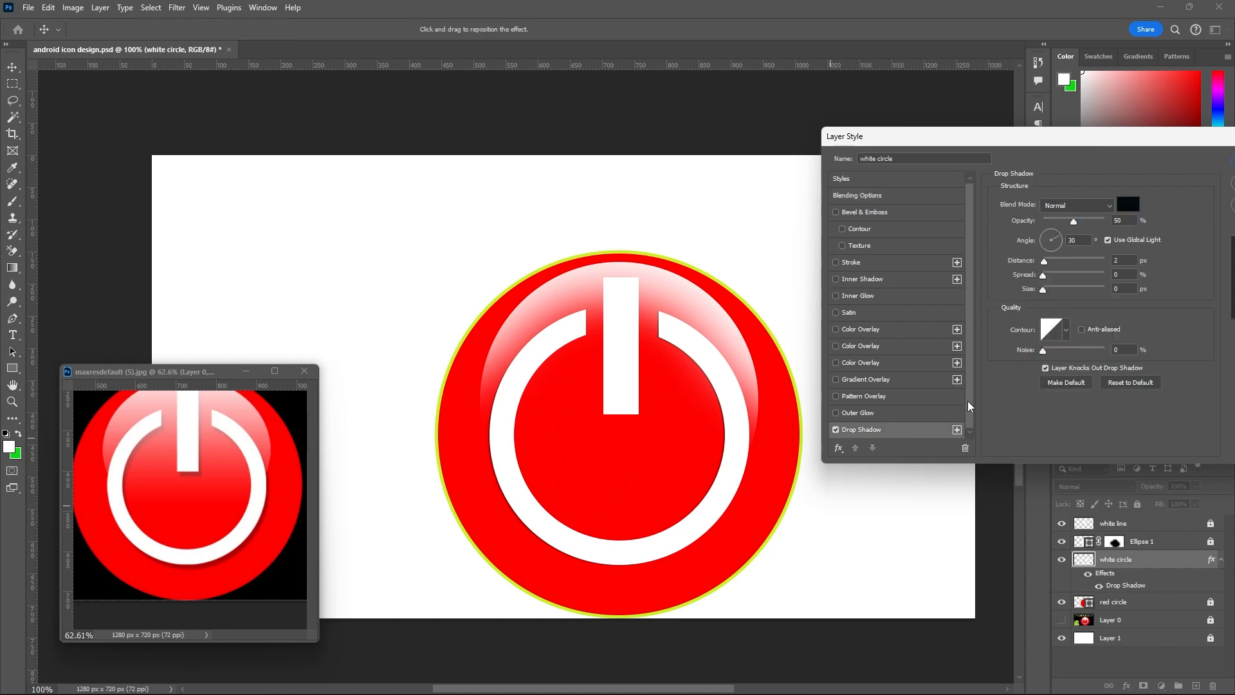
left_click_drag(969, 404, 971, 414)
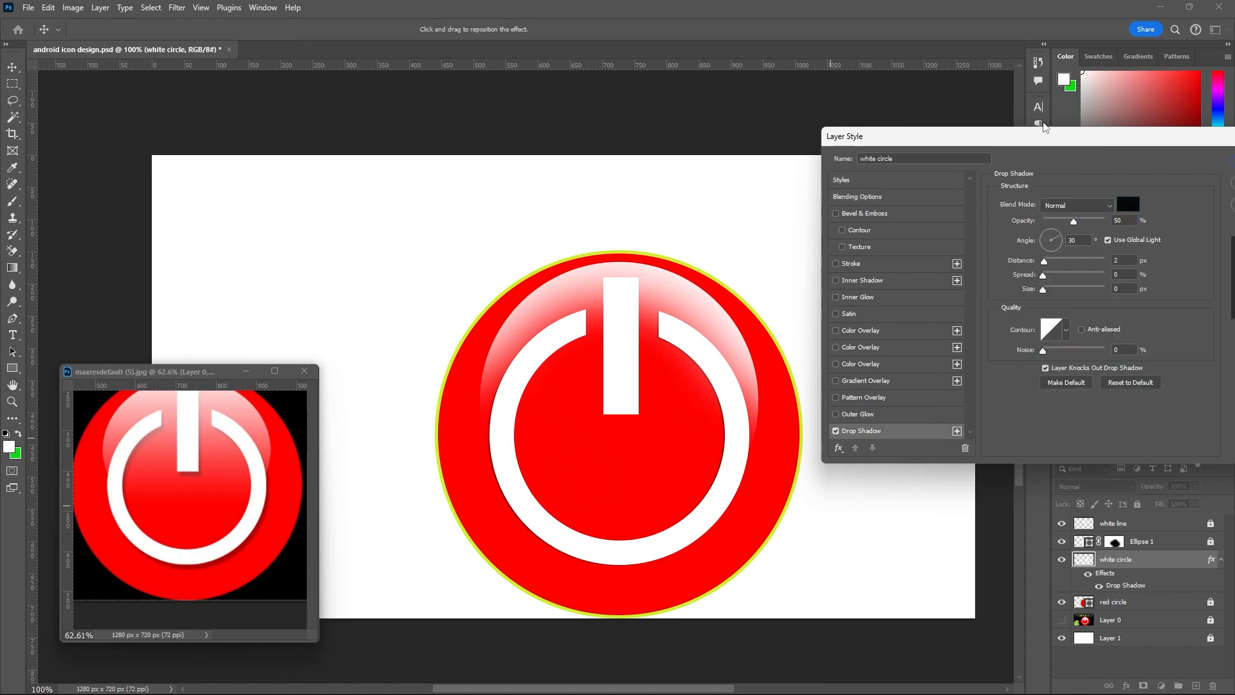
left_click_drag(1053, 143, 1007, 105)
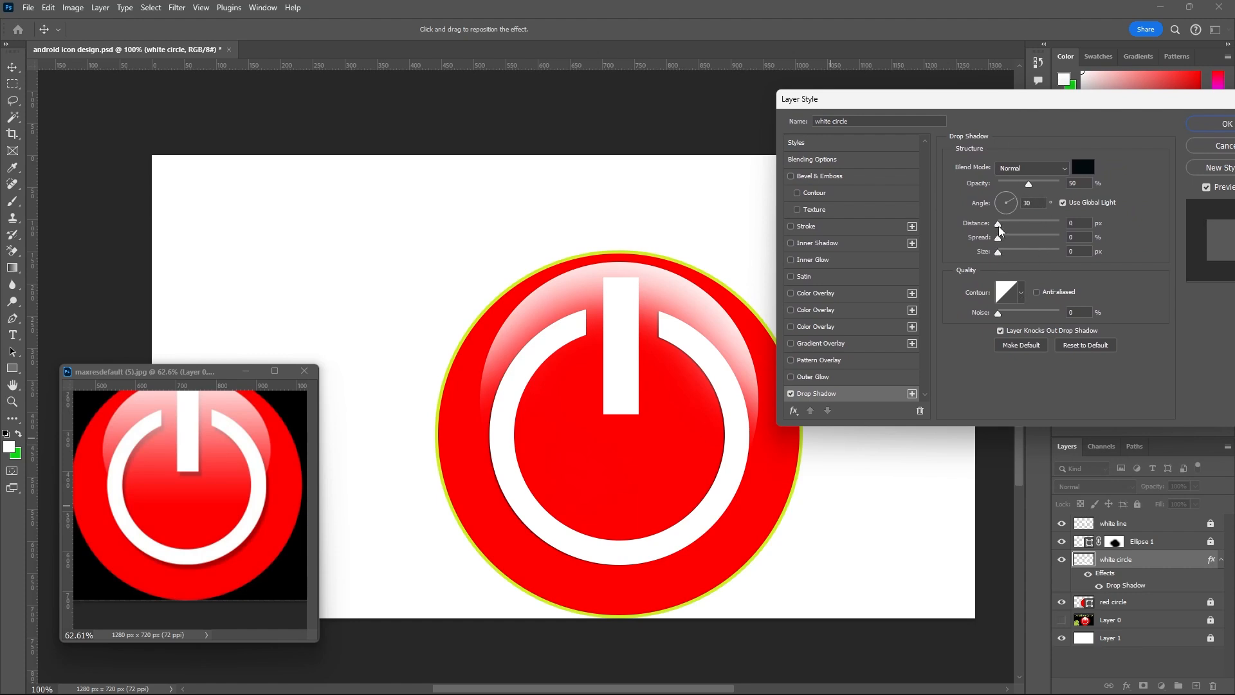
Set the ring's drop shadow distance to 9 px and opacity to 35%, with its angle casting the shadow toward the lower right.
left_click_drag(999, 226, 1004, 227)
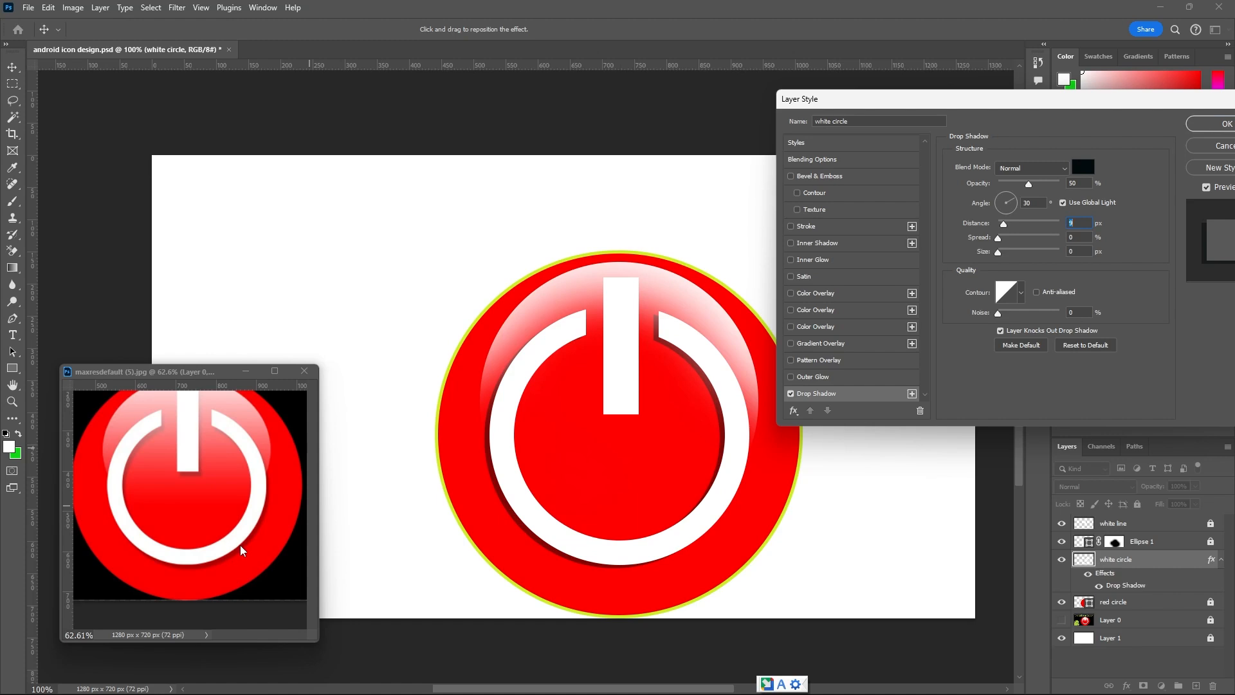
left_click(1012, 204)
left_click_drag(1015, 214, 1000, 217)
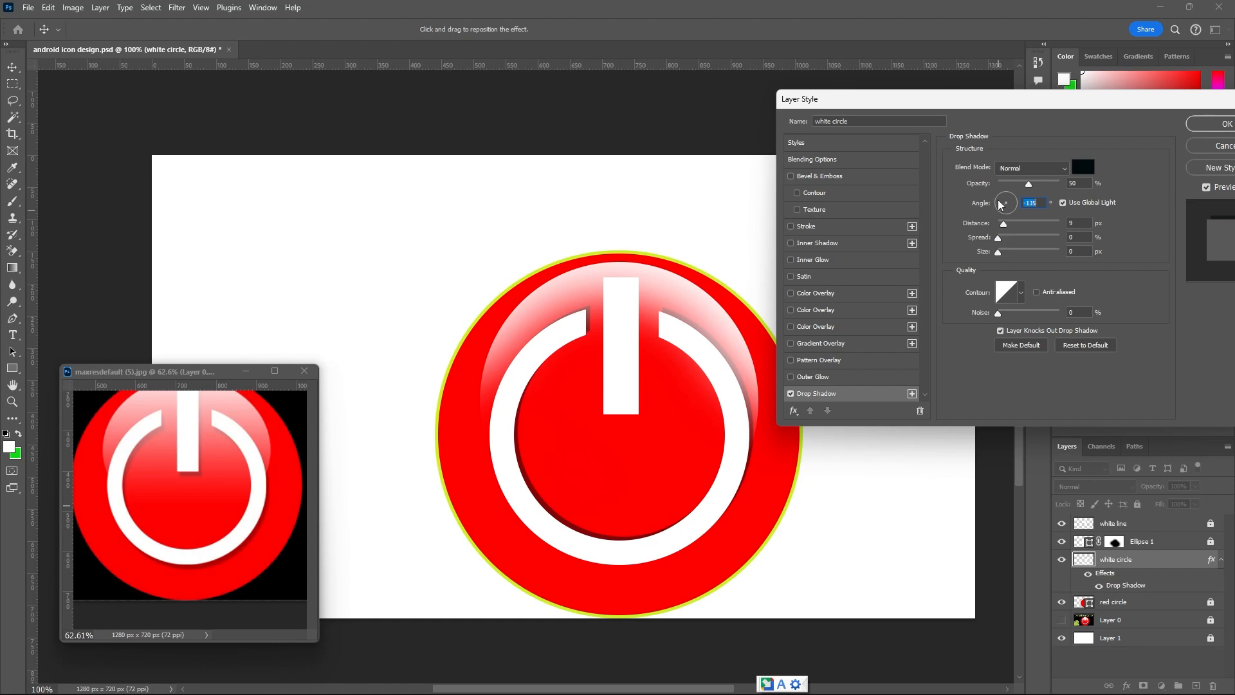
left_click(1000, 205)
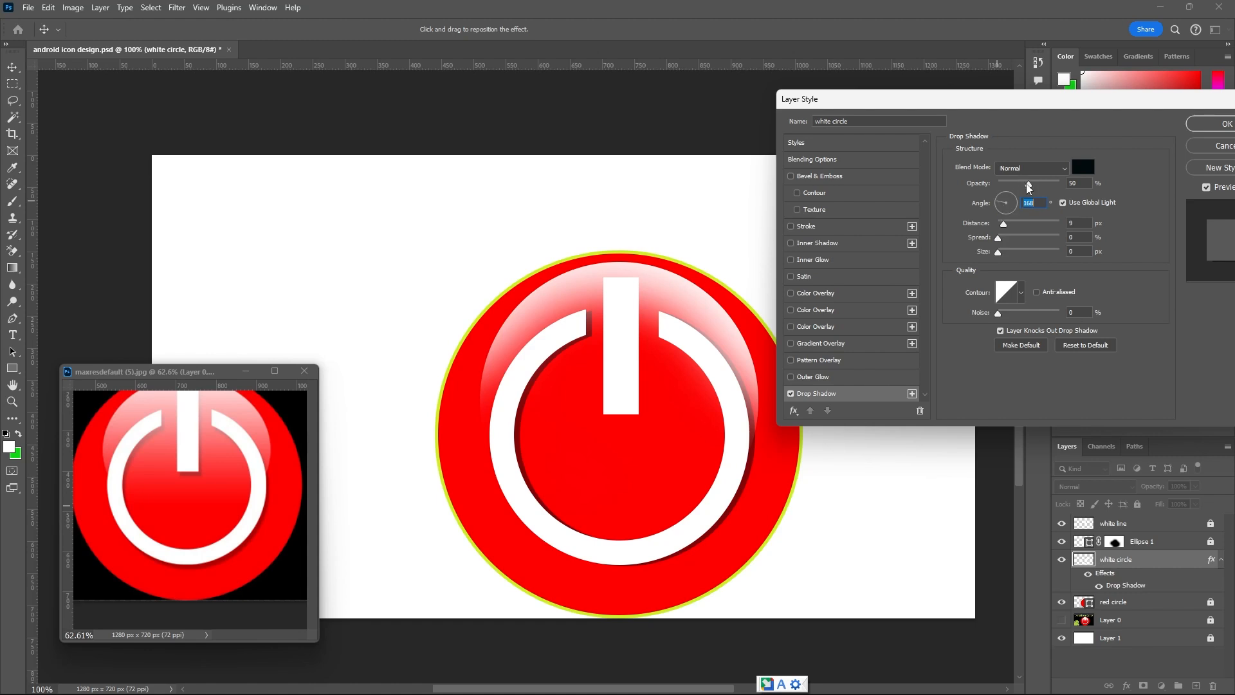
mouse_move(1029, 184)
left_mouse_down()
mouse_move(1046, 196)
mouse_move(1019, 198)
left_mouse_up()
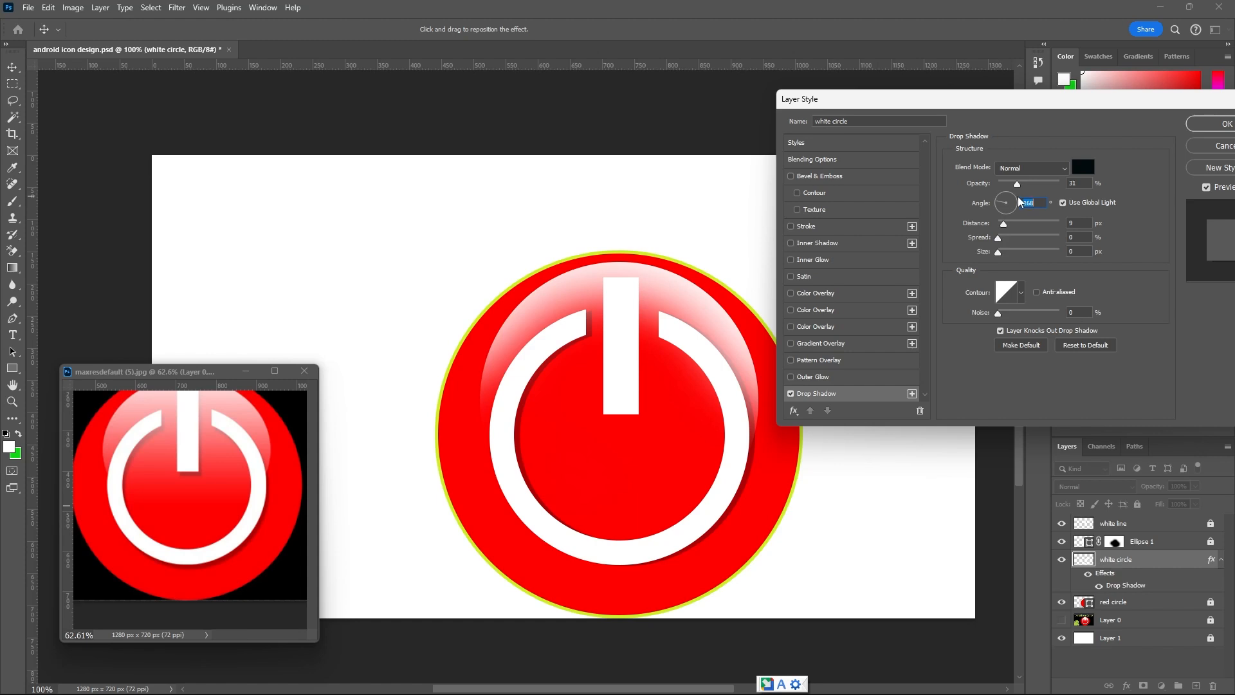
key("shift+Tab")
type("35")
Set the ring's drop shadow angle to 130° and opacity to 30%, and apply the layer style.
left_click(1000, 203)
left_click(1000, 200)
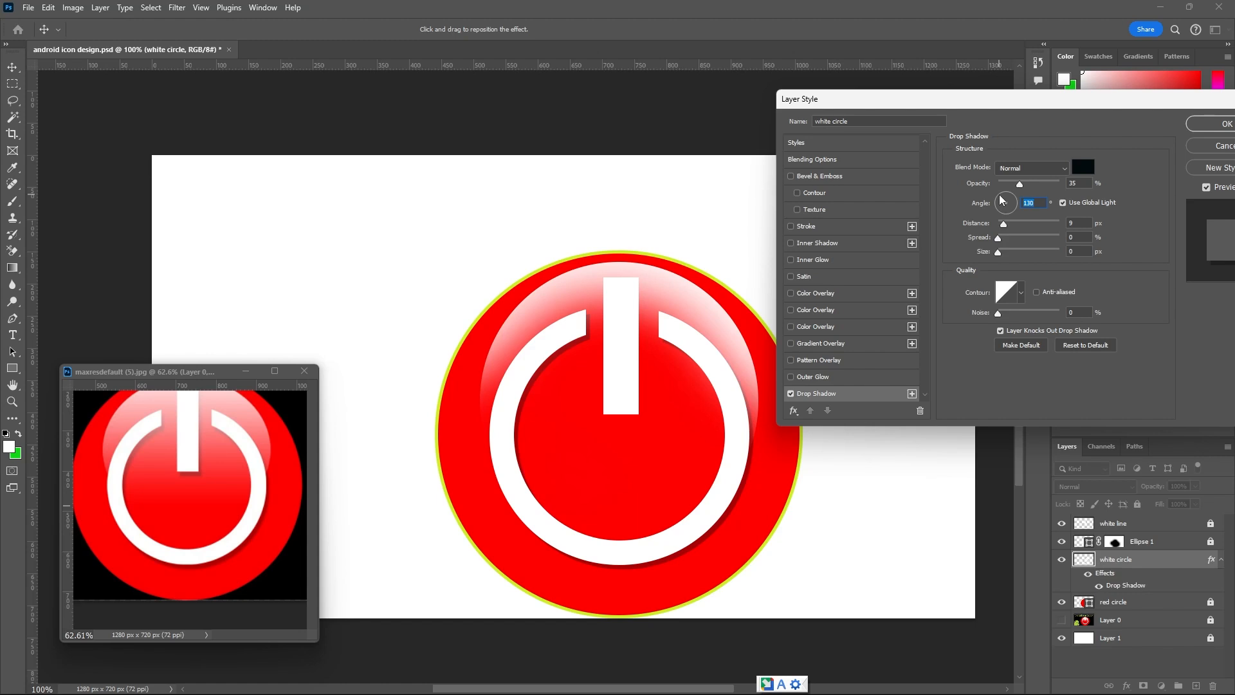
double_click(1072, 183)
type("30")
left_click(1200, 125)
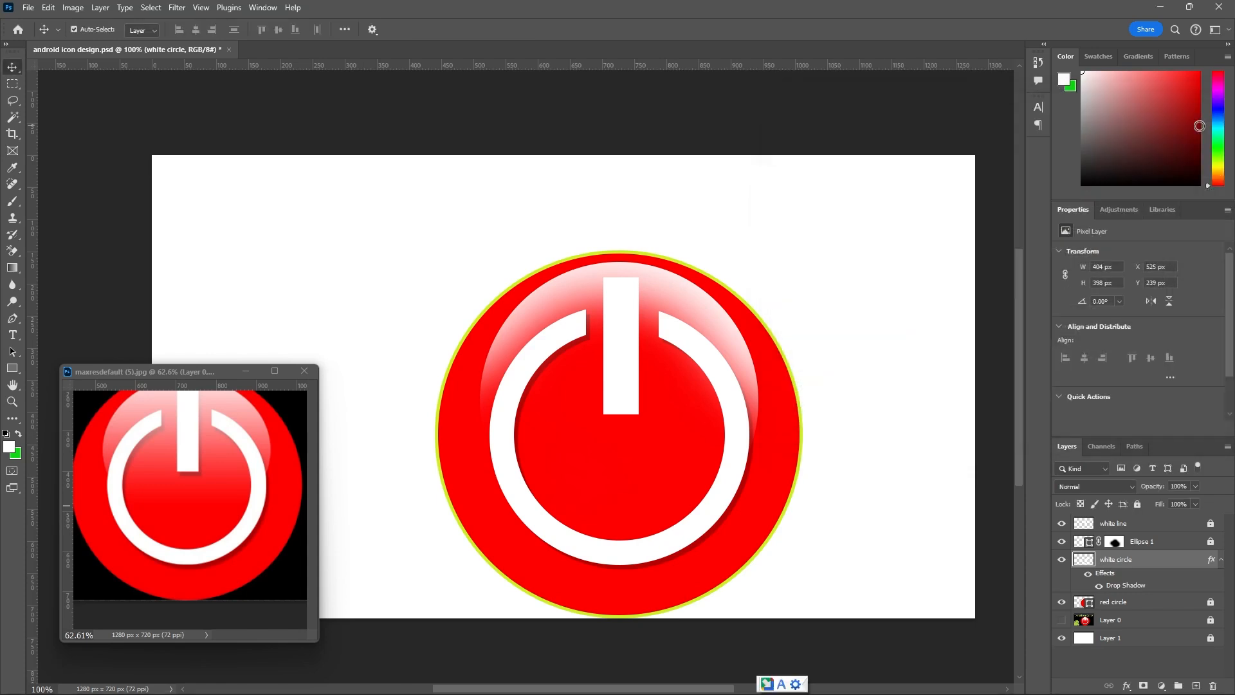
Lock the white circle layer completely and unlock the white line layer.
left_click(1137, 504)
left_click(1162, 524)
left_click(1210, 523)
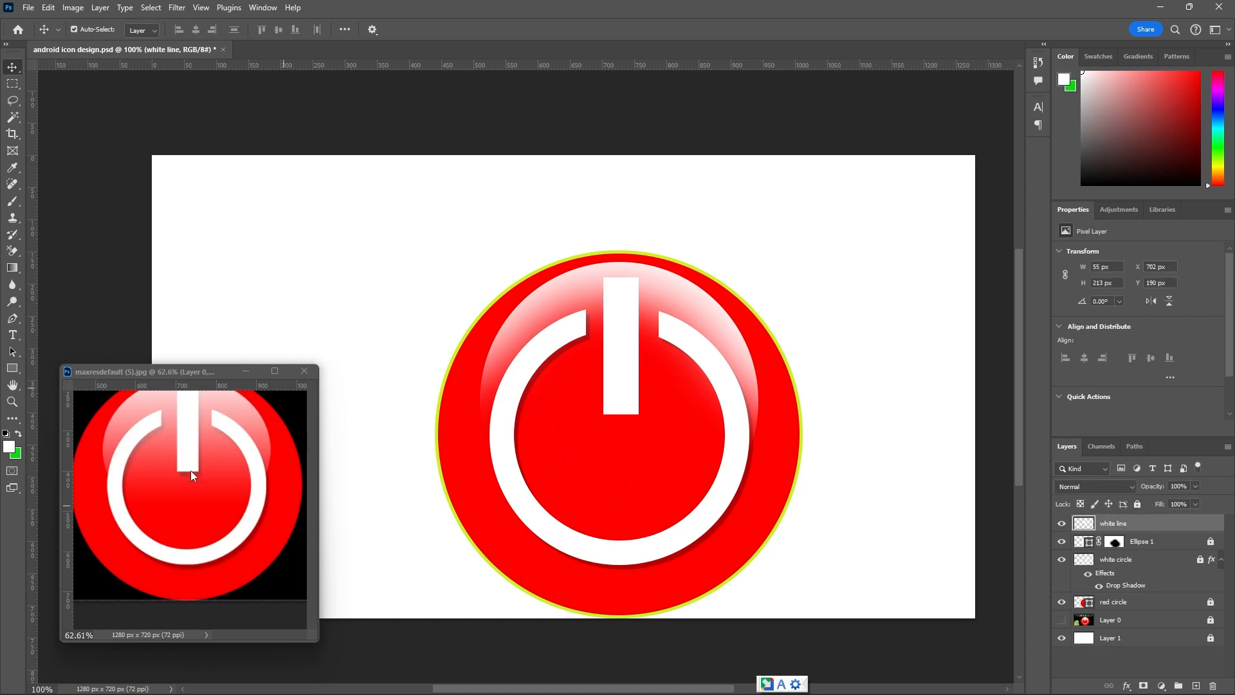
Add a Drop Shadow effect to the white line layer, keeping the same shadow settings as the ring.
double_click(1217, 526)
left_click(745, 393)
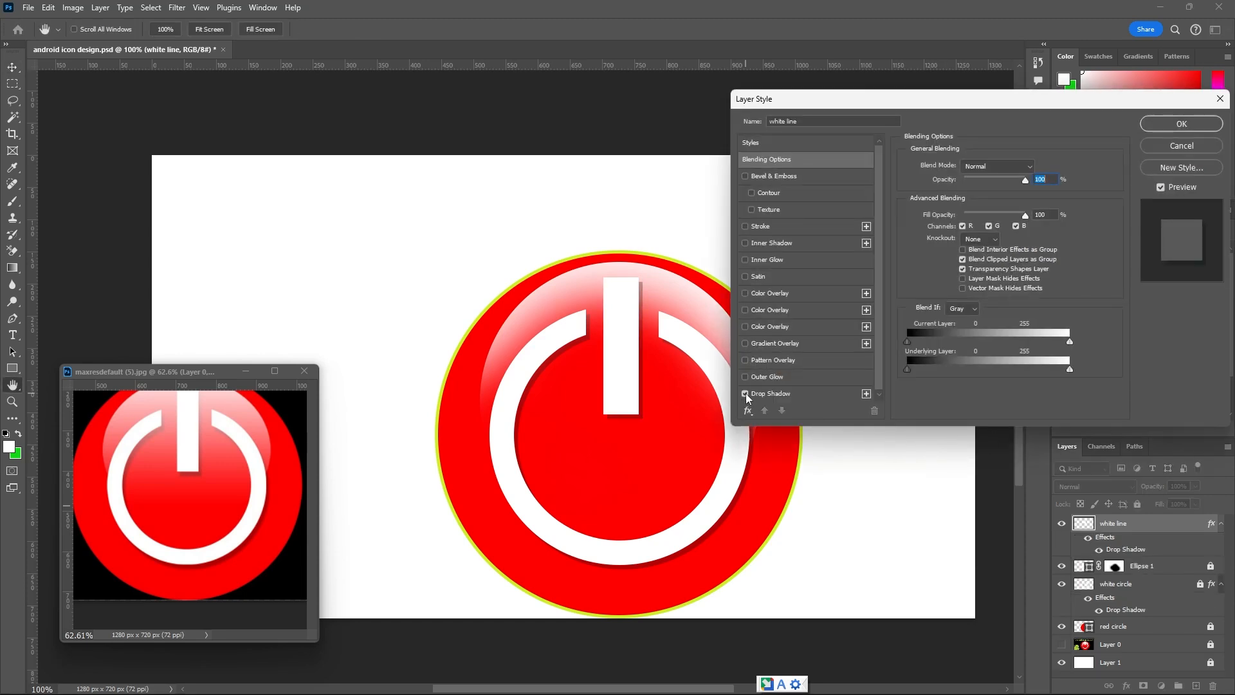
left_click(795, 401)
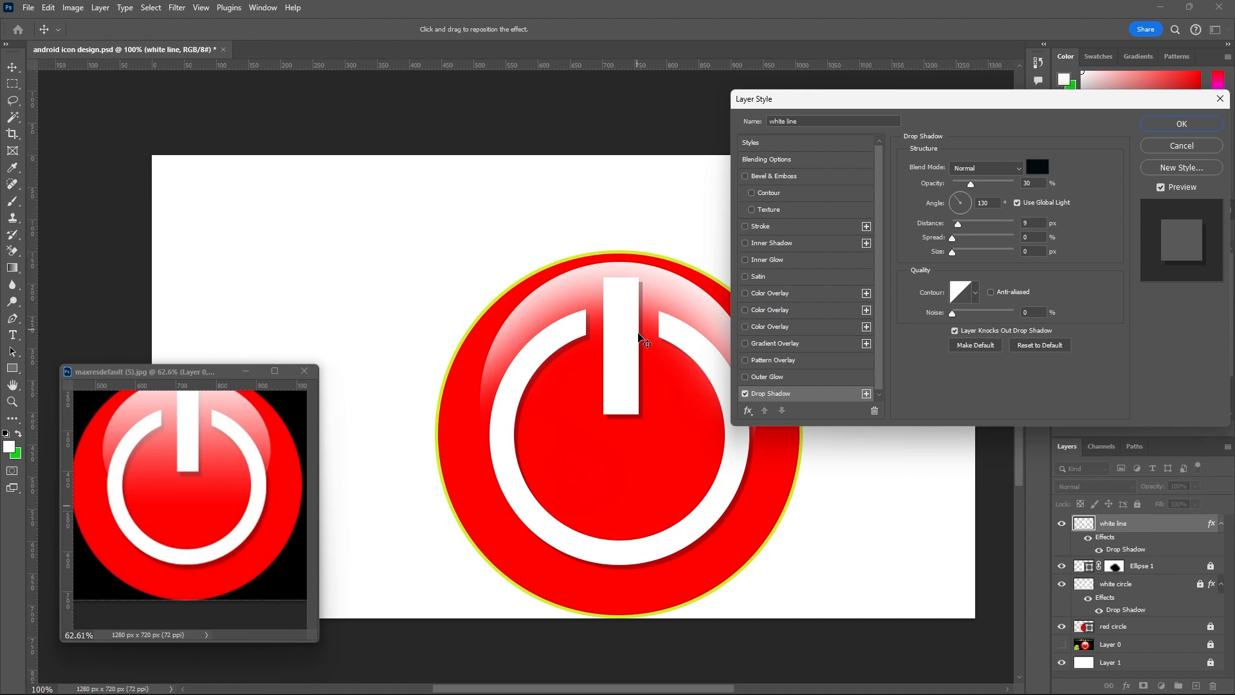
left_click(1182, 124)
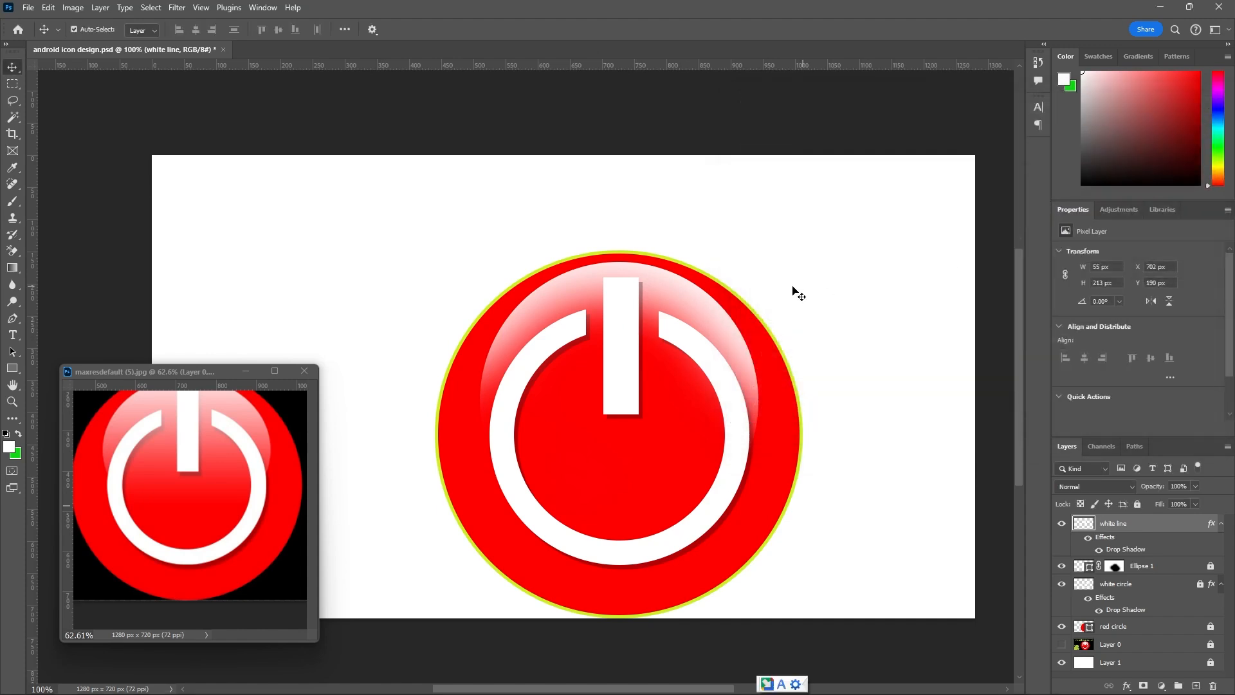
Compare the bar with the reference image up close and add a layer mask to the white line layer.
scroll(788, 276, "down", 3)
left_click(251, 488)
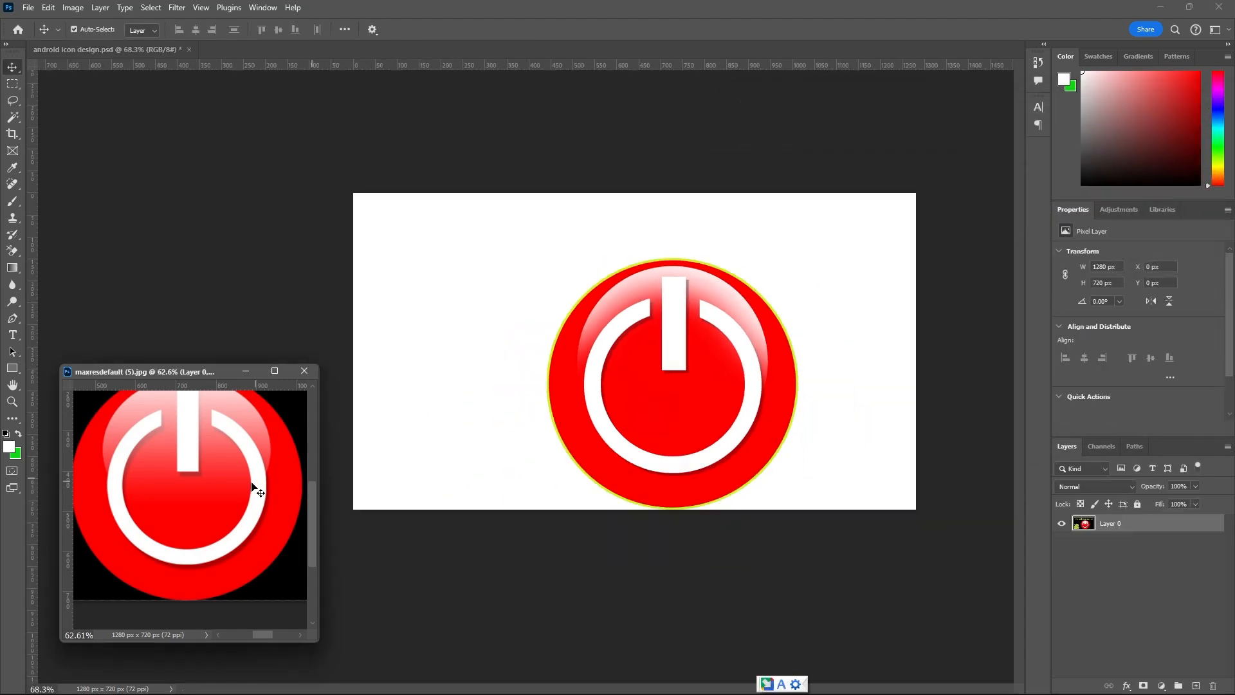
scroll(252, 490, "down", 3)
scroll(220, 432, "up", 4)
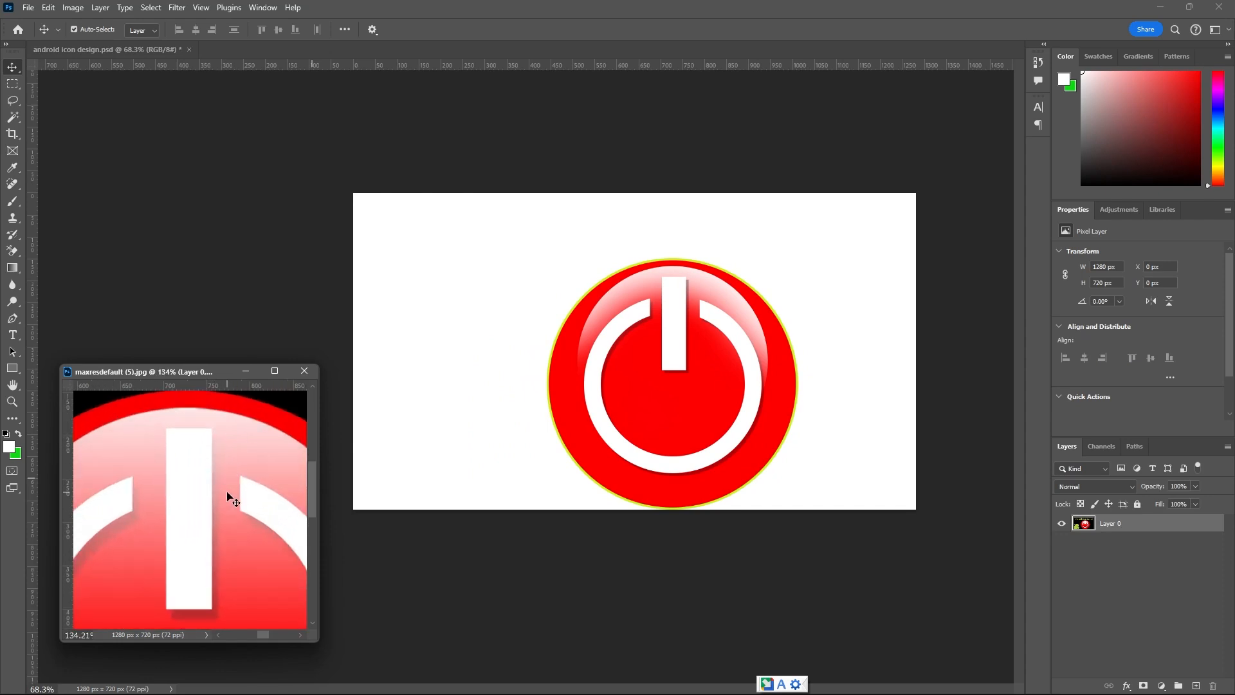
scroll(228, 473, "up", 1)
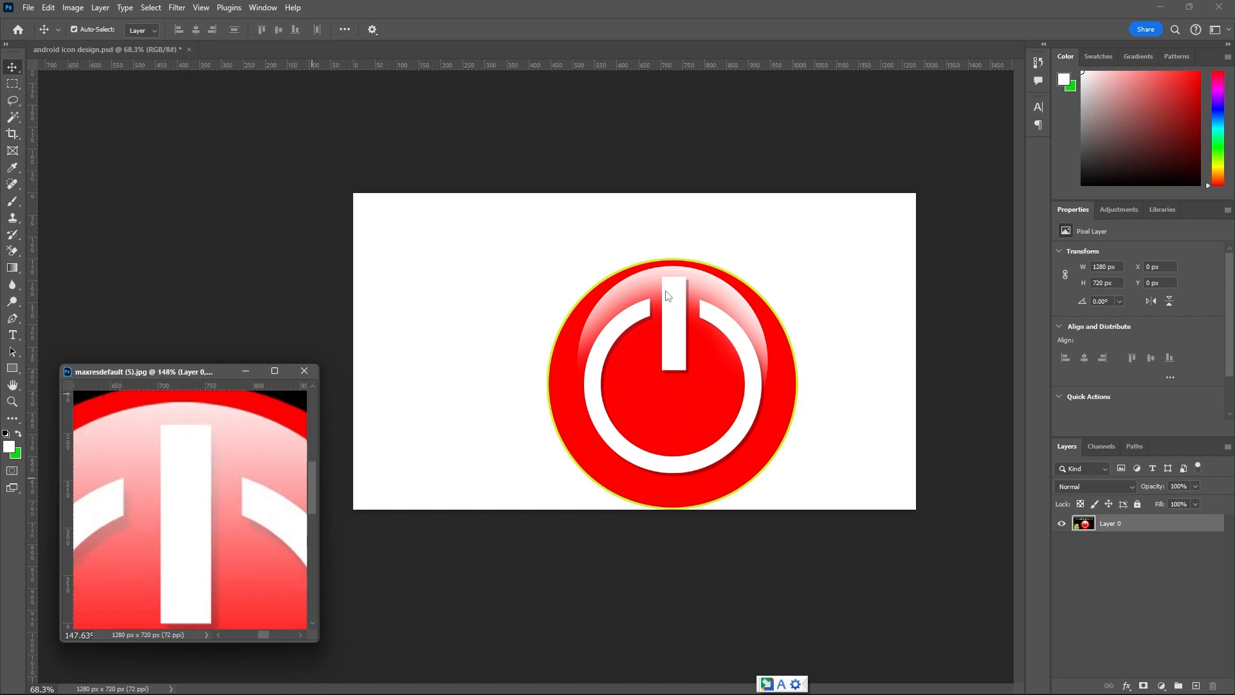
left_click(687, 299)
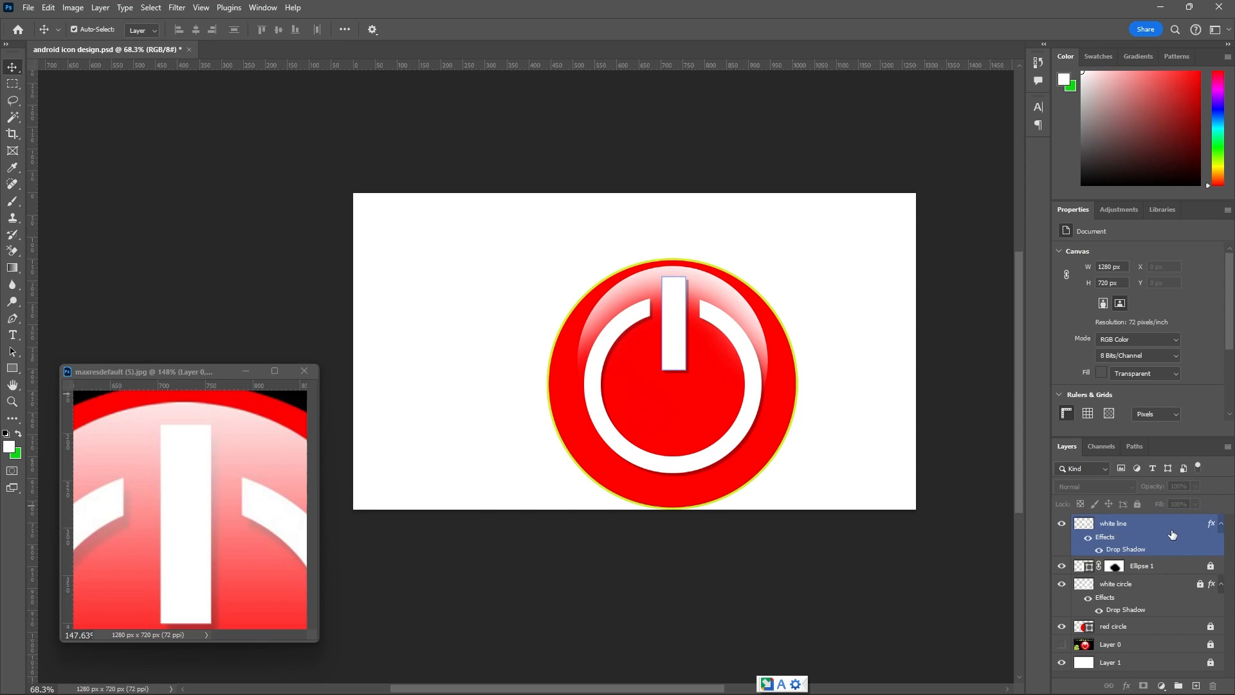
left_click(1137, 627)
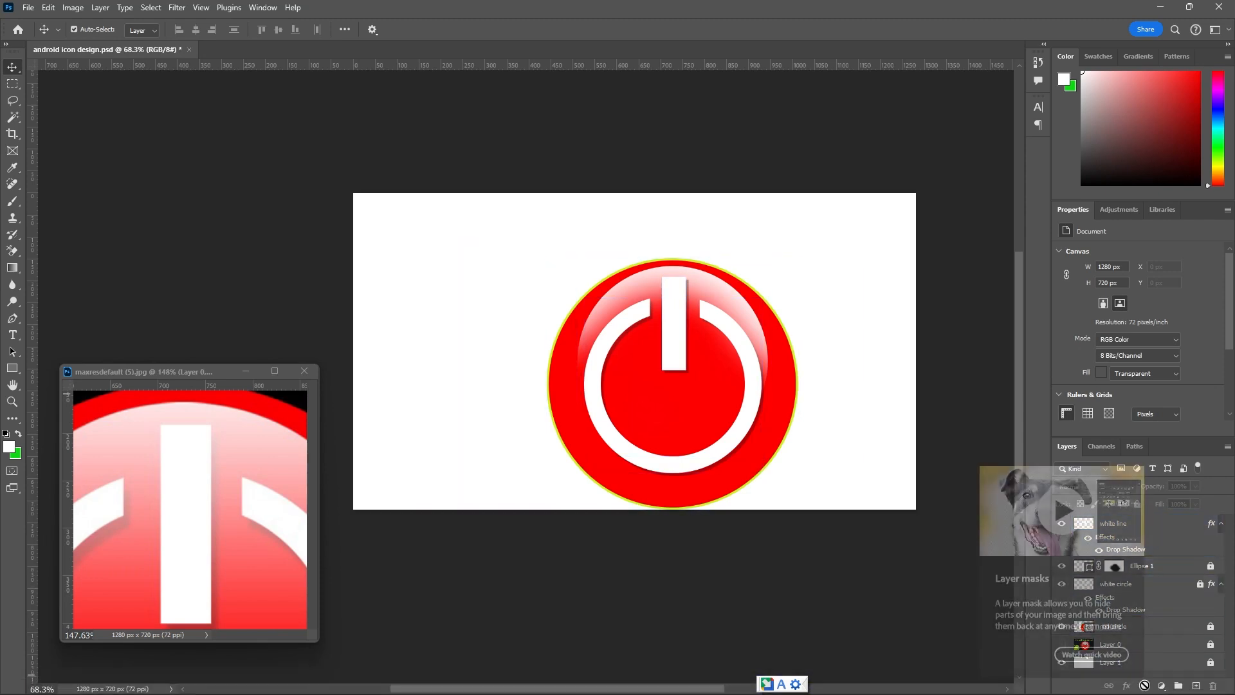
left_click(1151, 537)
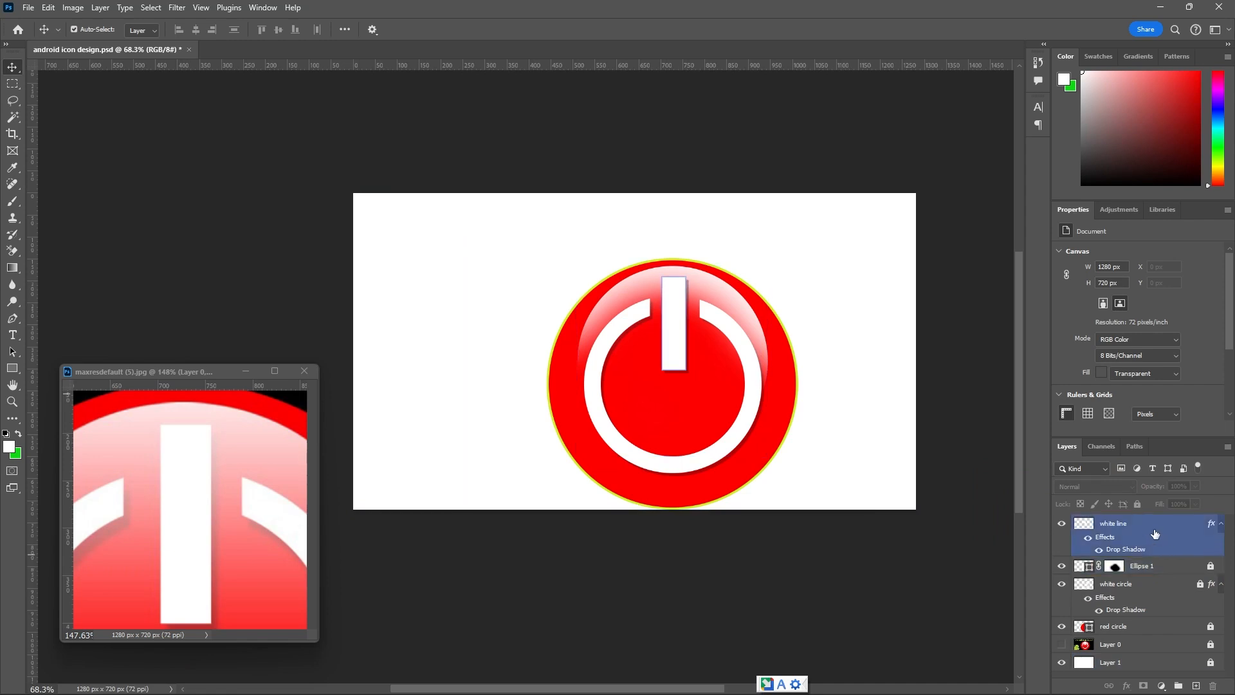
left_click(1143, 686)
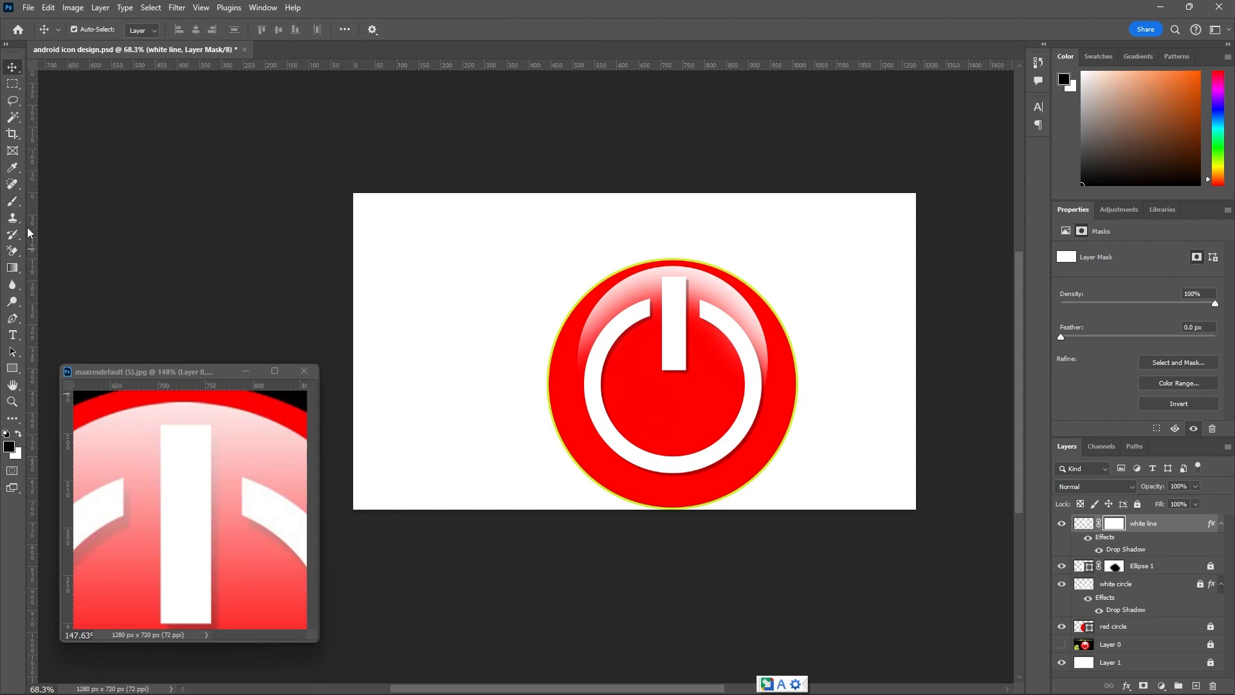
Try fading the bar's upper end on the white line mask with a black brush at 45% opacity, and undo the stroke.
left_click(12, 201)
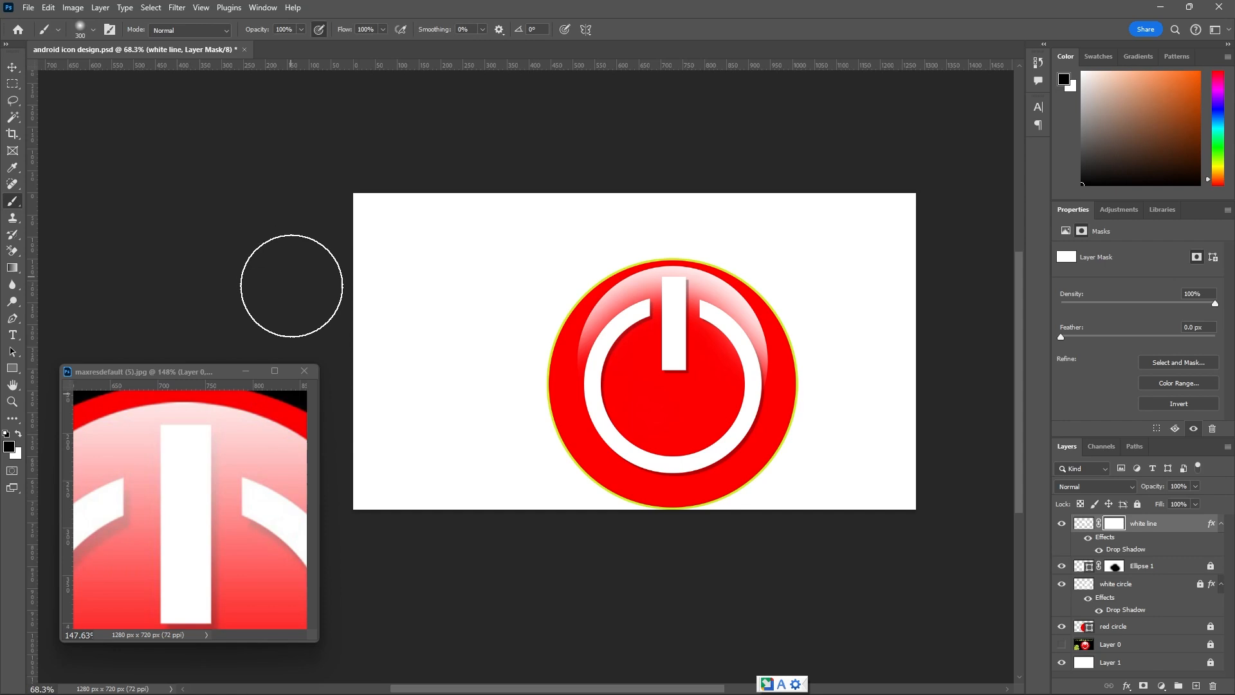
left_click(301, 28)
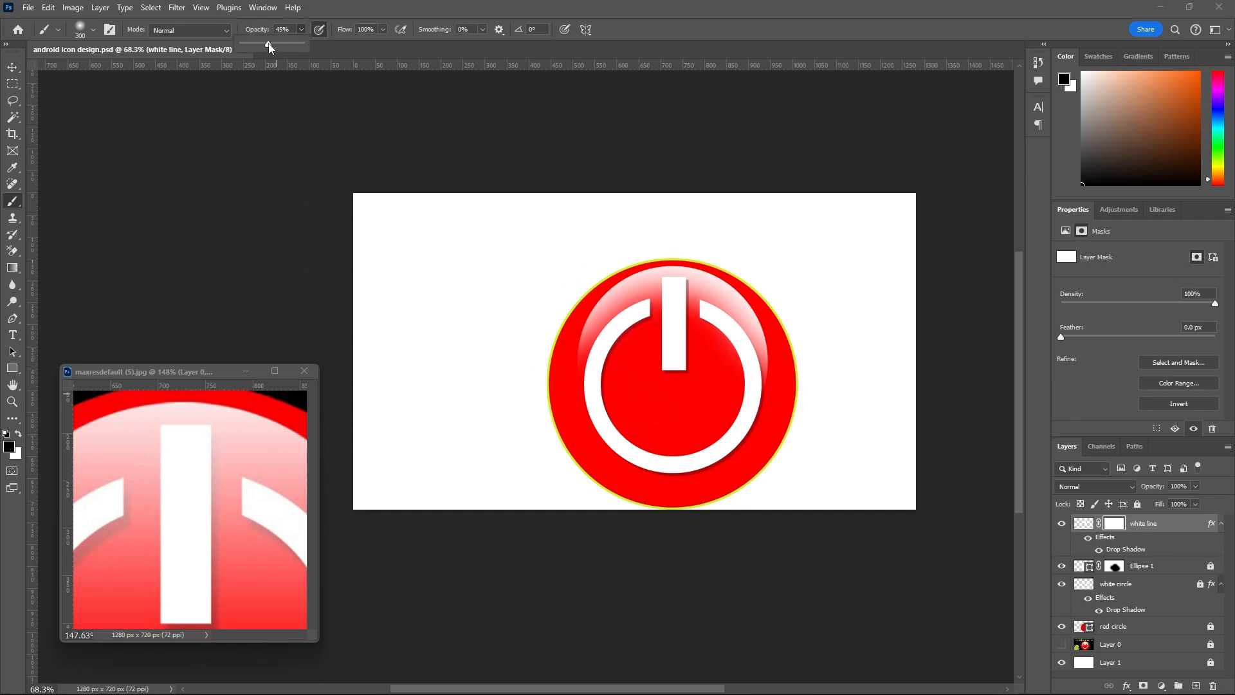
left_click(651, 252)
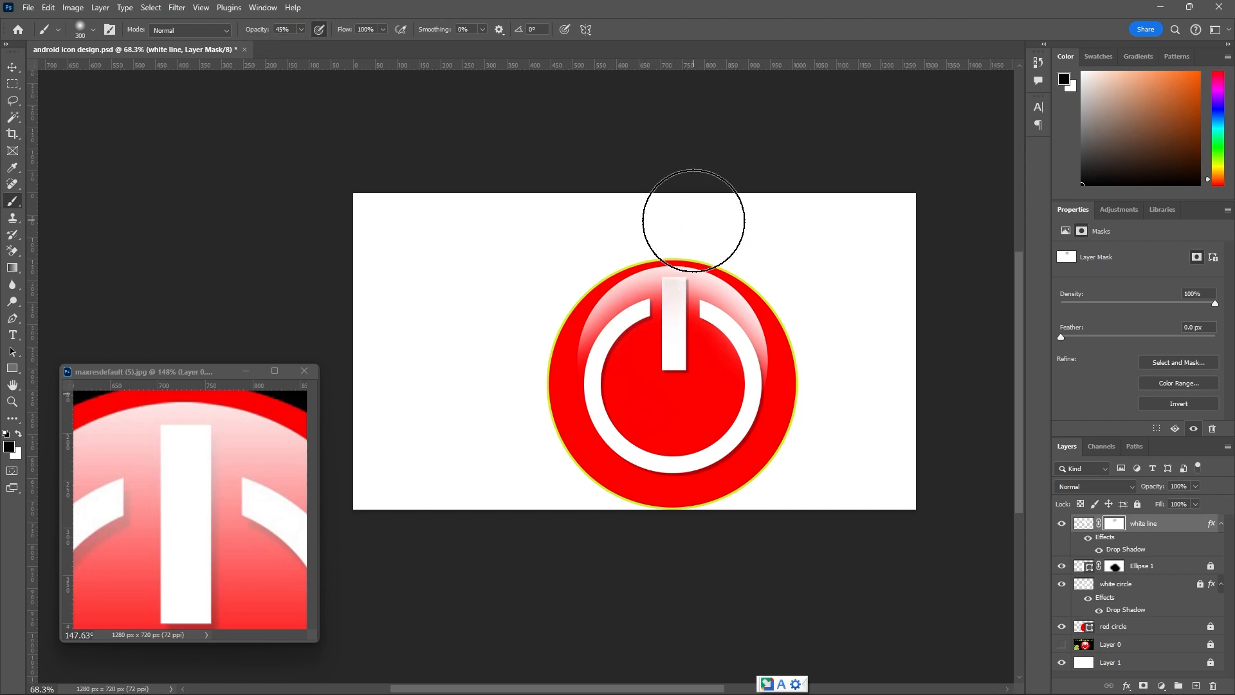
key("ctrl+z")
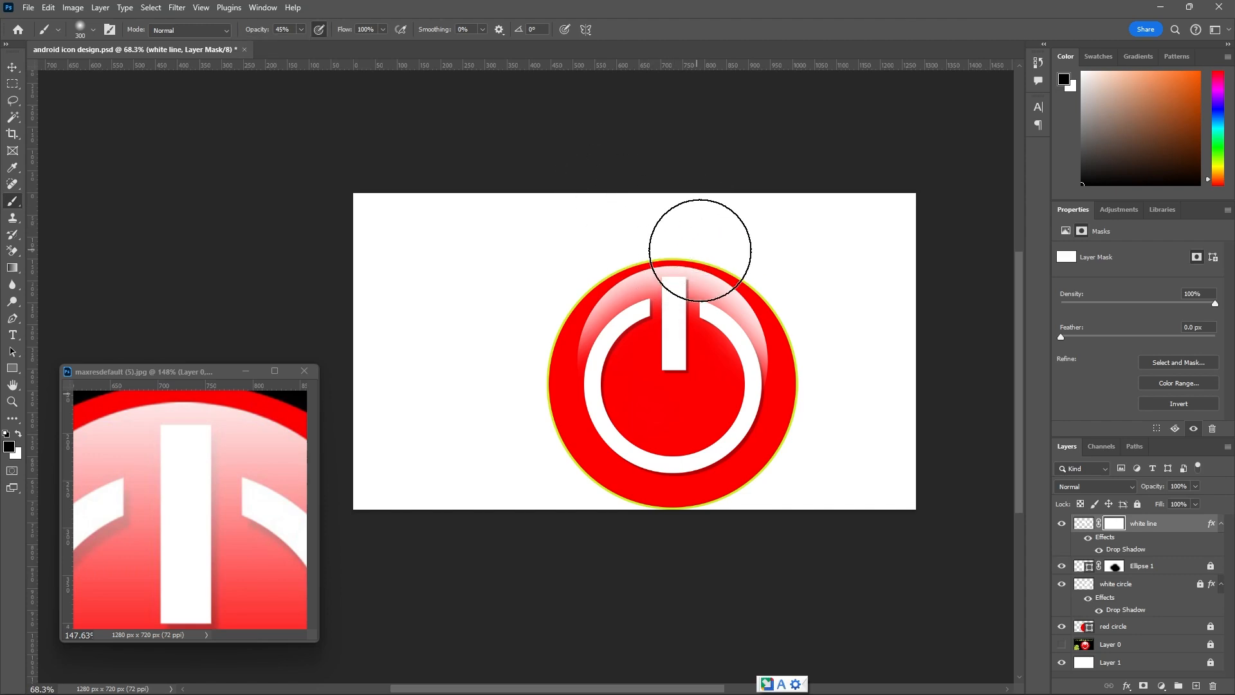
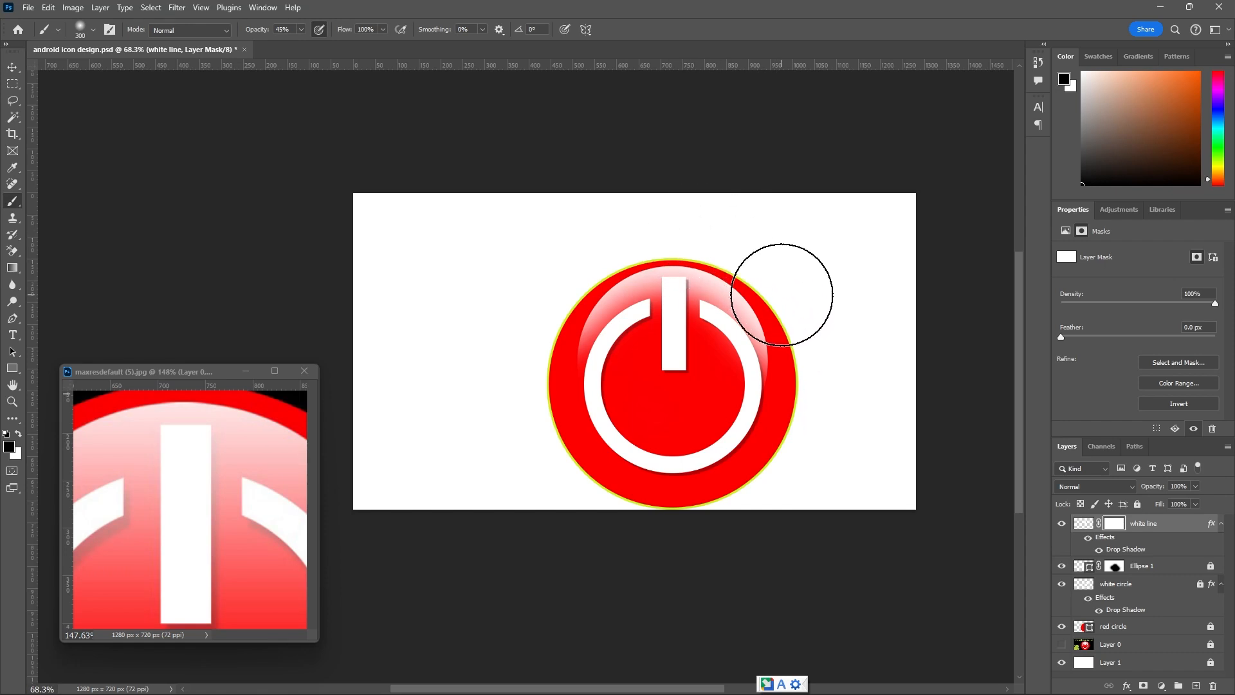
Fade the bar's upper end by painting on the white line layer mask with a black brush at 31% opacity.
left_click(301, 31)
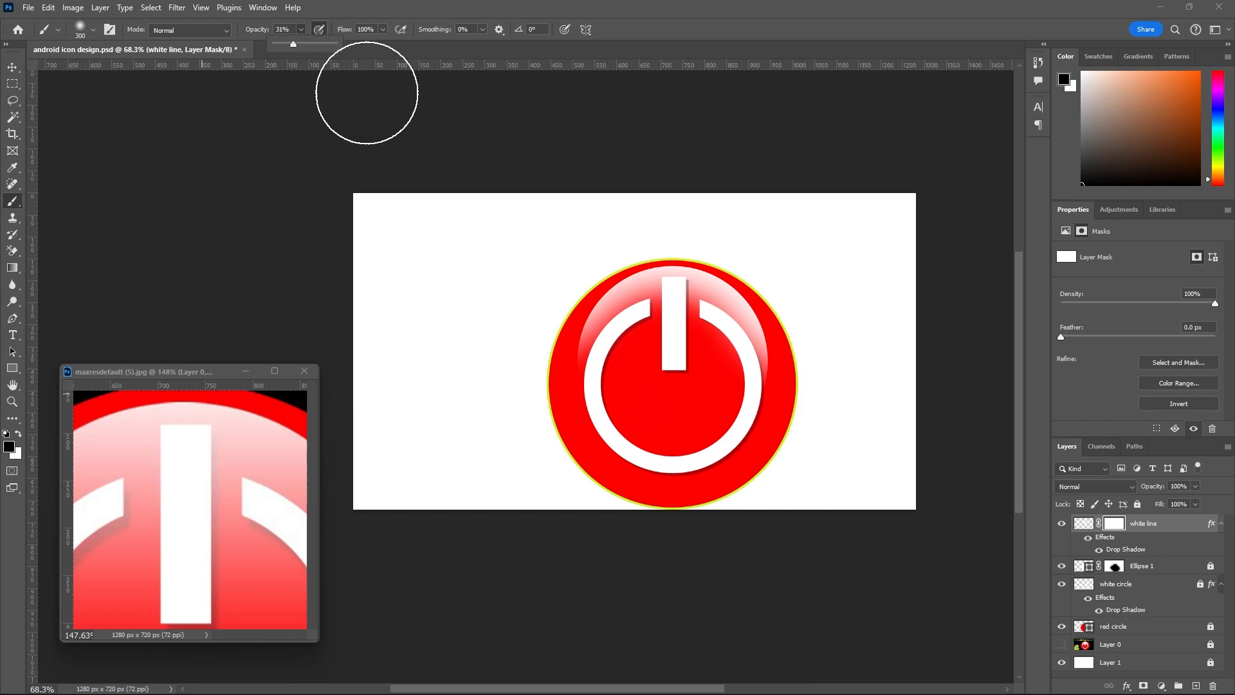
left_click(669, 230)
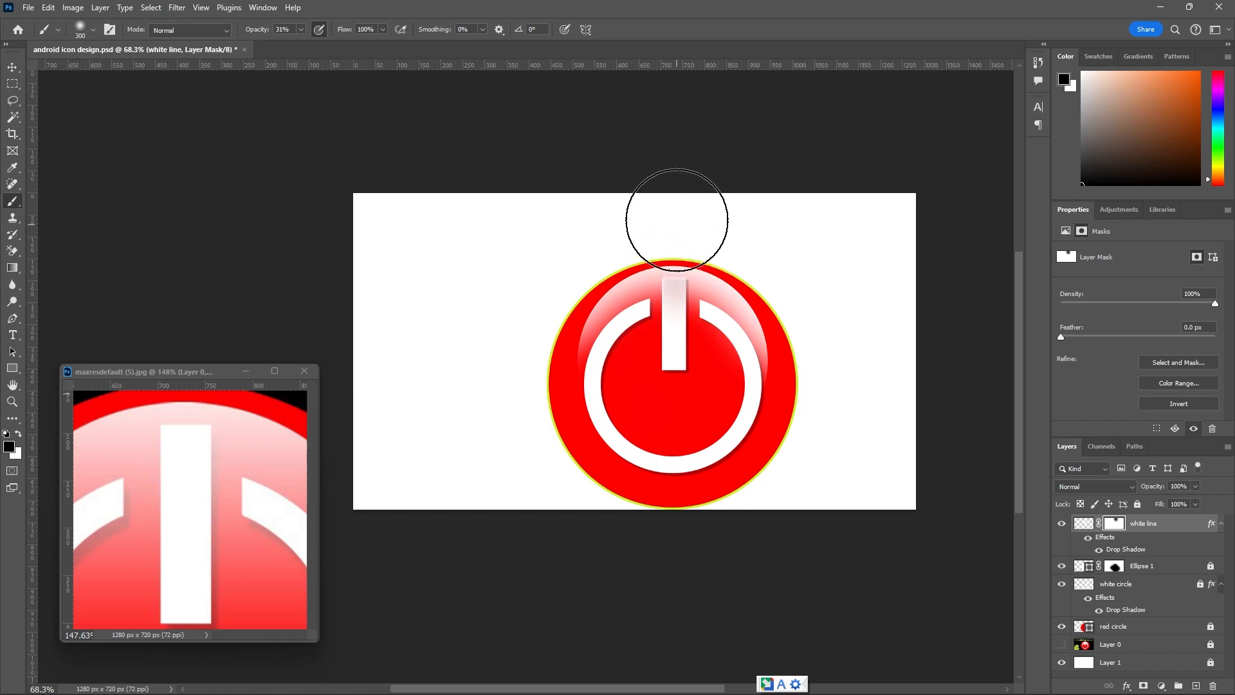
scroll(704, 259, "up", 2)
scroll(797, 219, "down", 3)
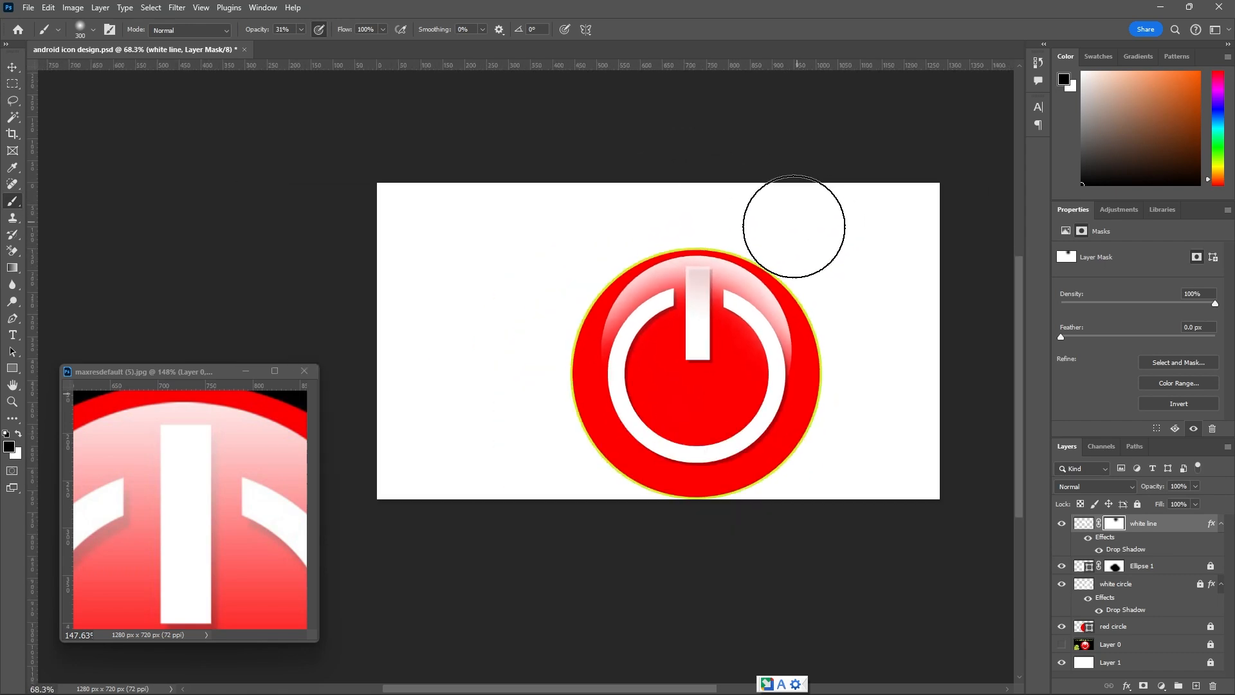
Lock the white line layer completely and deselect it.
left_click(11, 68)
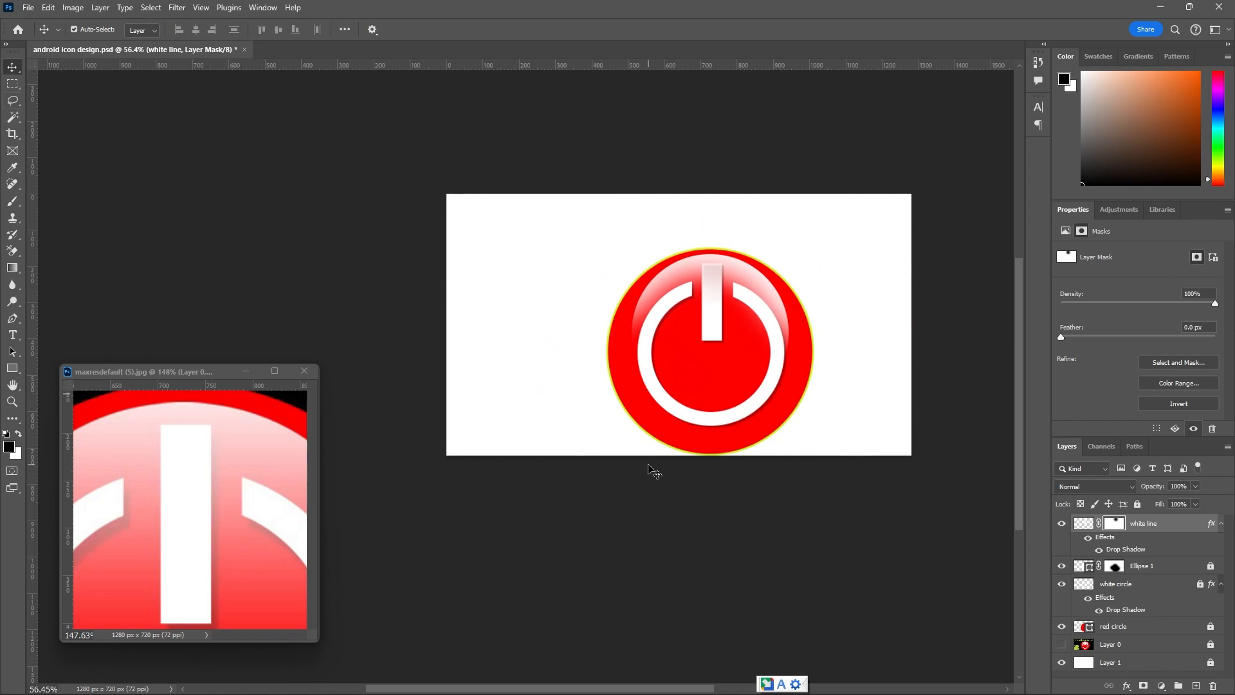
left_click(1138, 505)
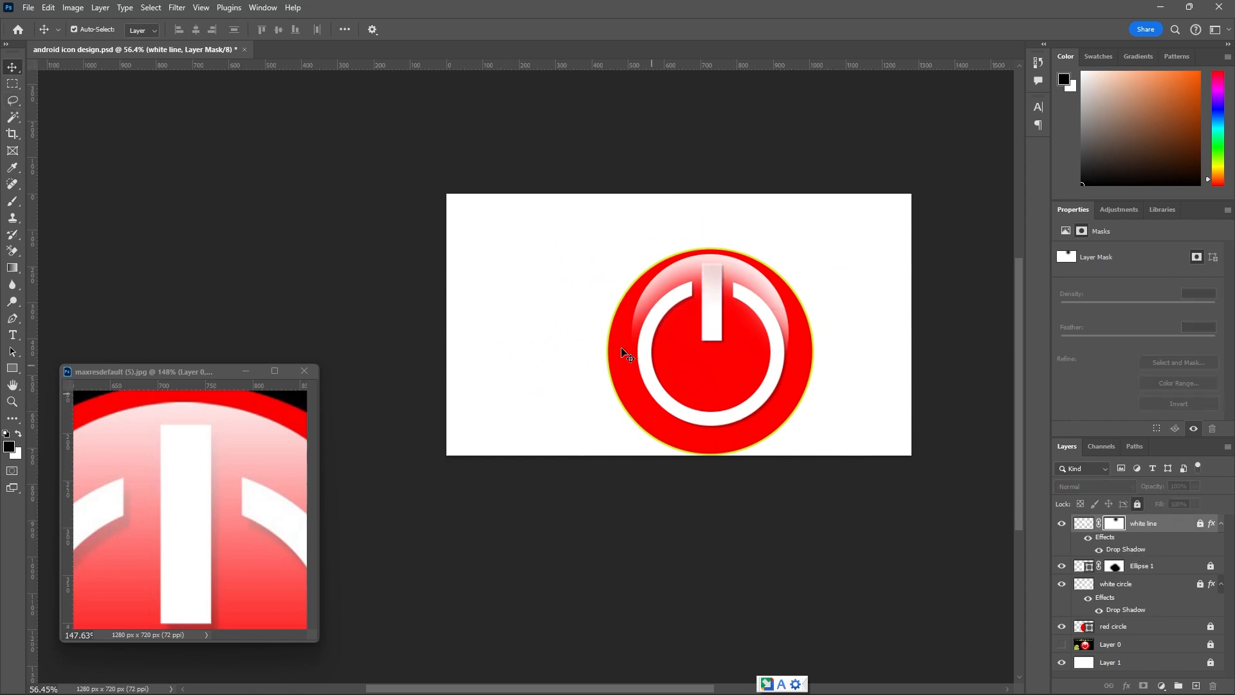
left_click(558, 303)
Compare the redrawn icon with the power button in the reference image.
scroll(627, 336, "up", 2)
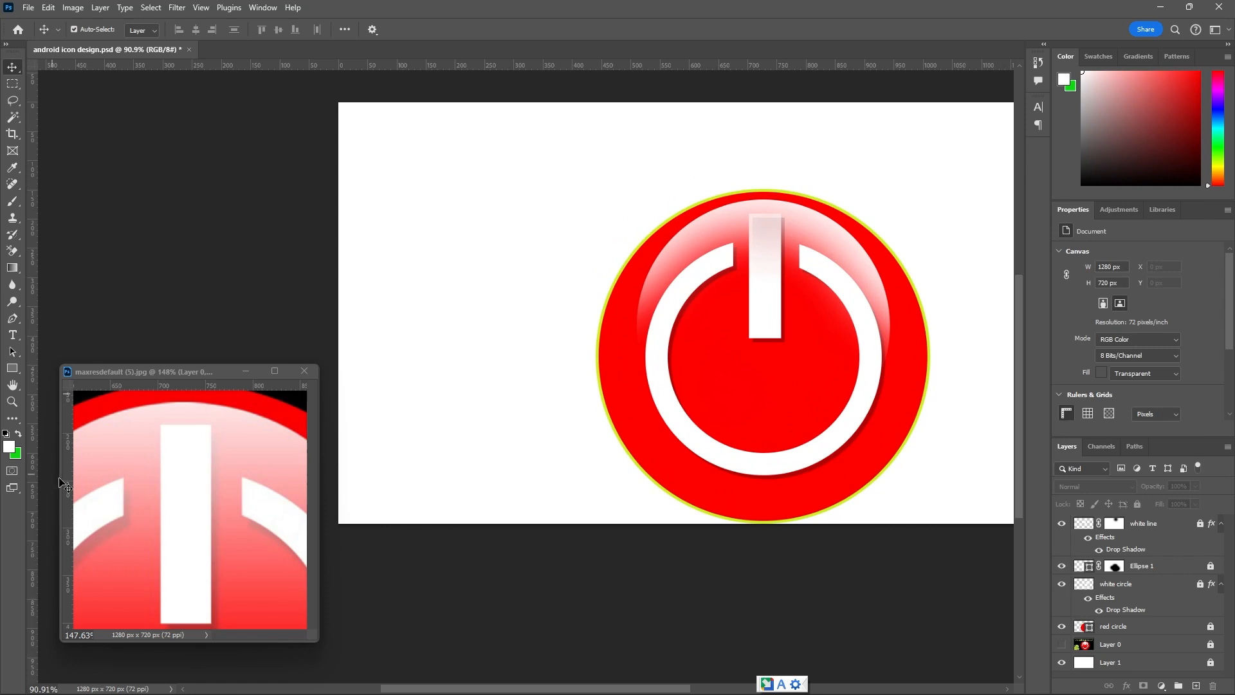
left_click(133, 496)
scroll(174, 491, "down", 4)
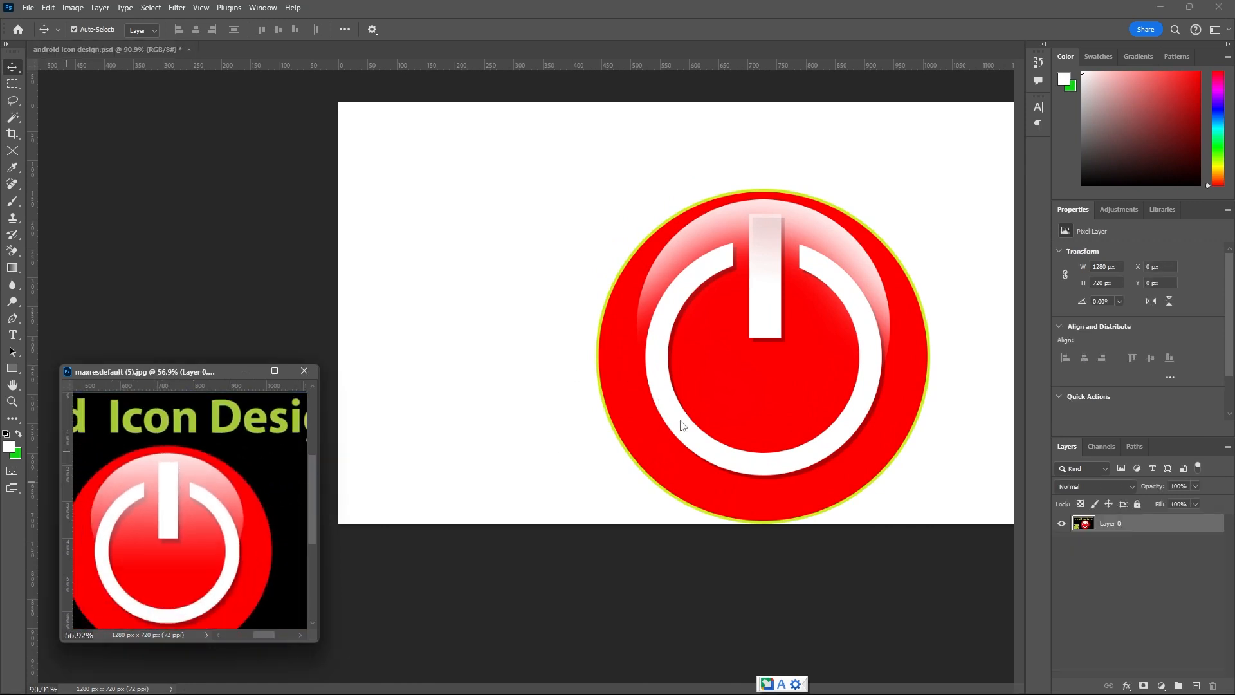
left_click(689, 216)
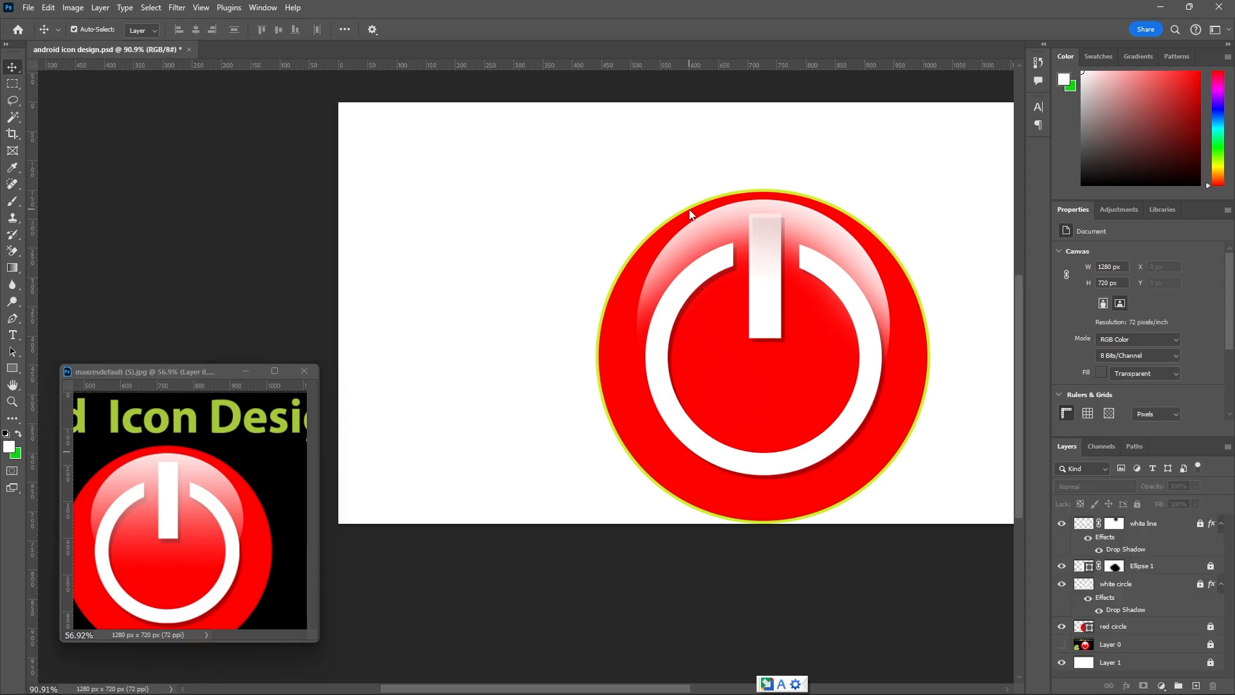
Toggle the Ellipse 1 highlight layer's visibility to check its effect on the icon, and unlock the layer.
left_click(1090, 582)
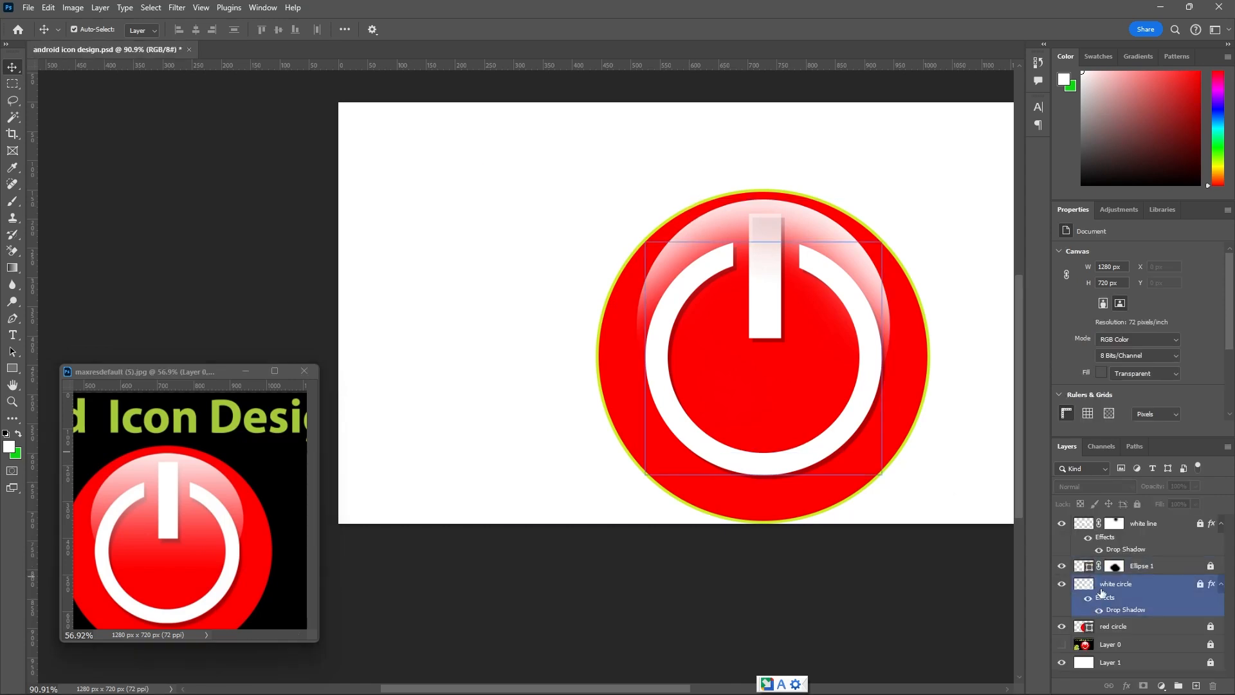
left_click(1069, 568)
left_click(1063, 571)
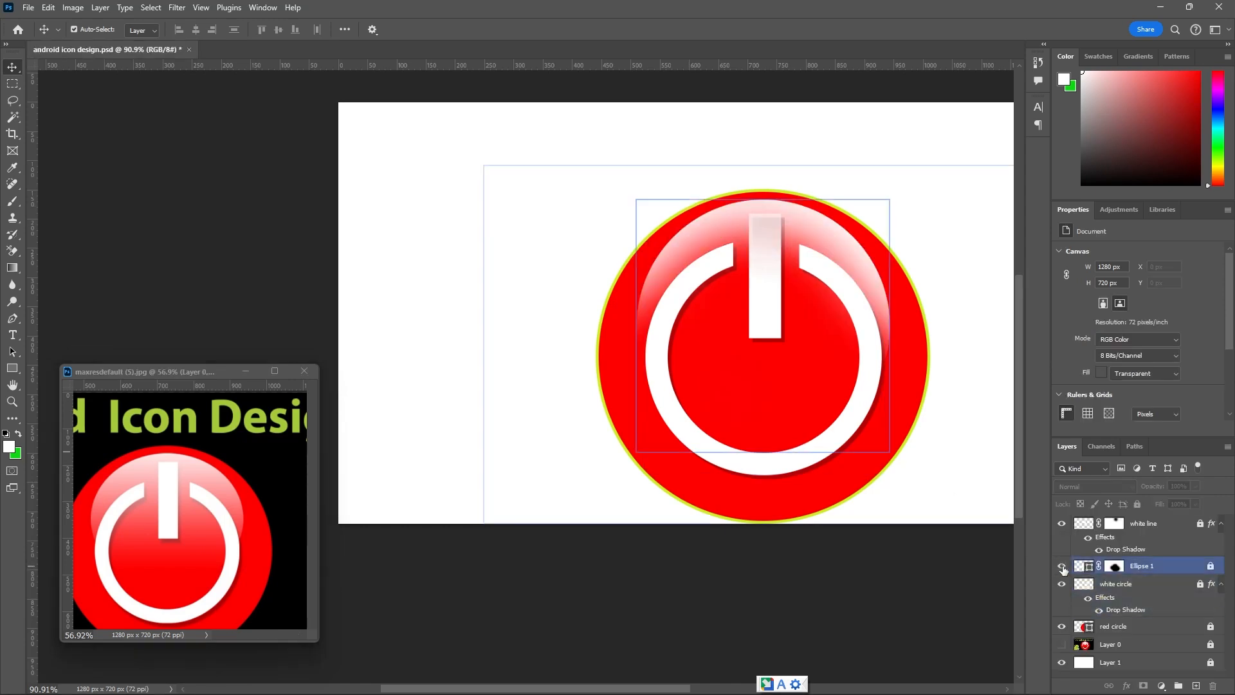
left_click(1062, 567)
left_click(1062, 567)
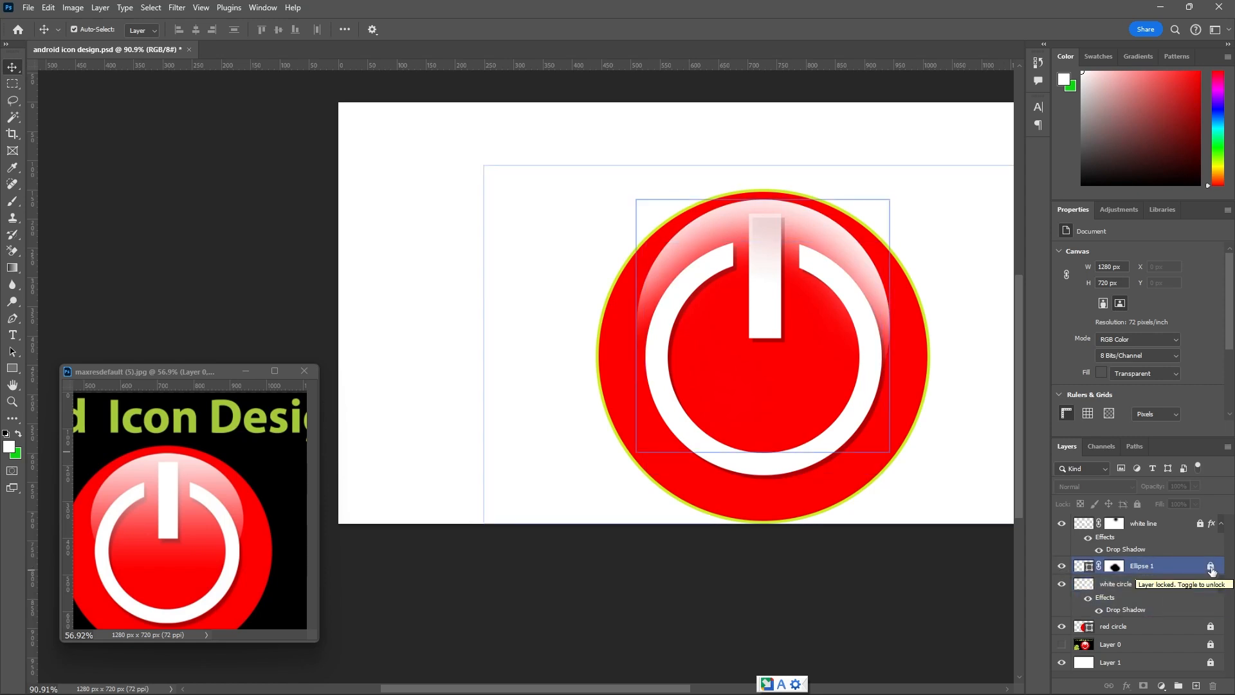
left_click(1060, 567)
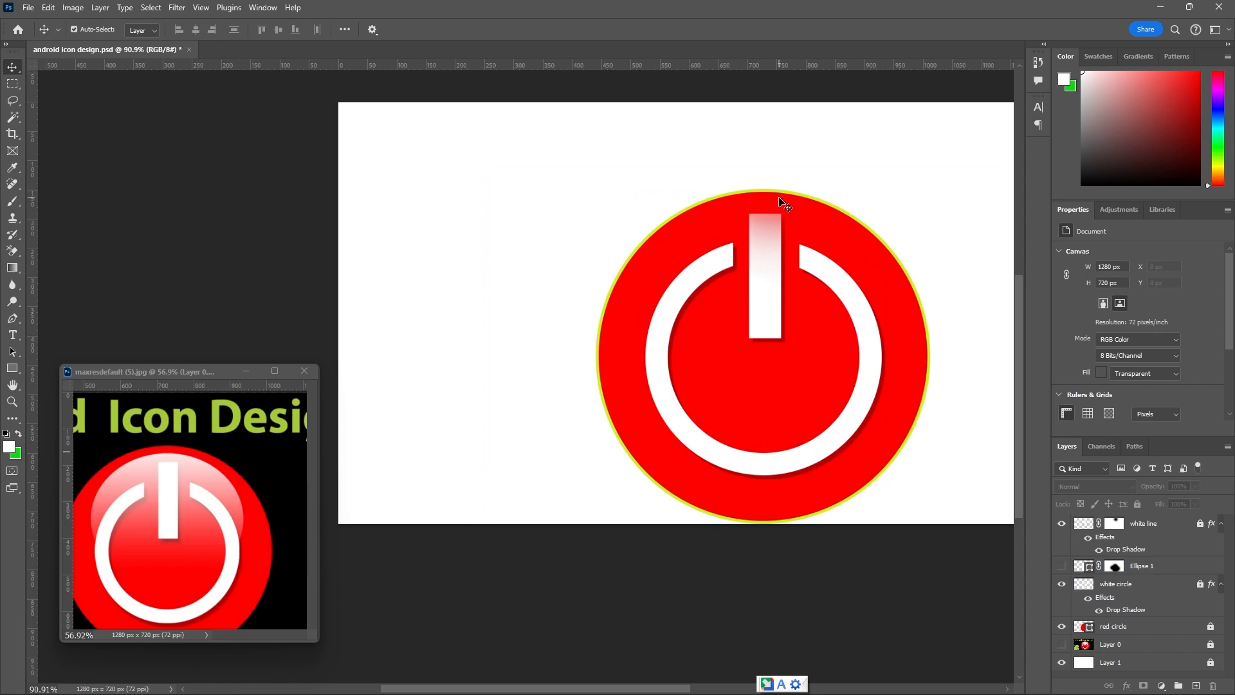
left_click(1061, 588)
left_click(1059, 567)
left_click(1089, 570)
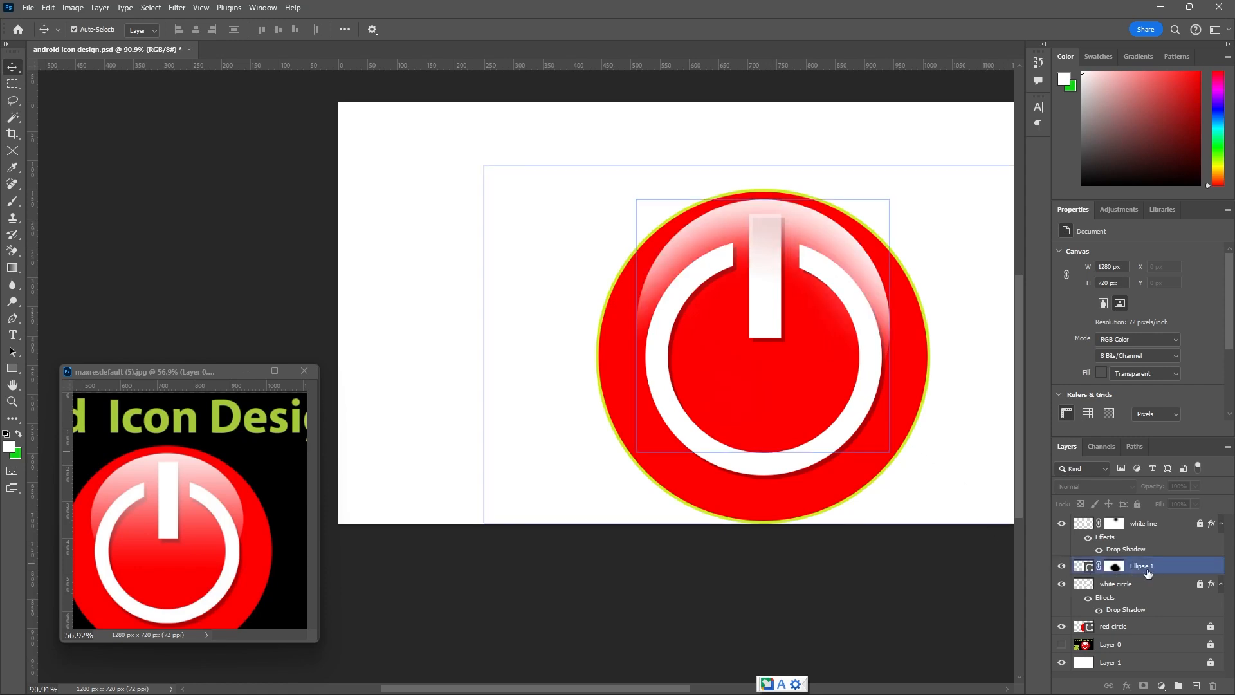
Select the Ellipse 1 layer mask for painting with a white brush, and lock the layer completely again.
left_click(18, 206)
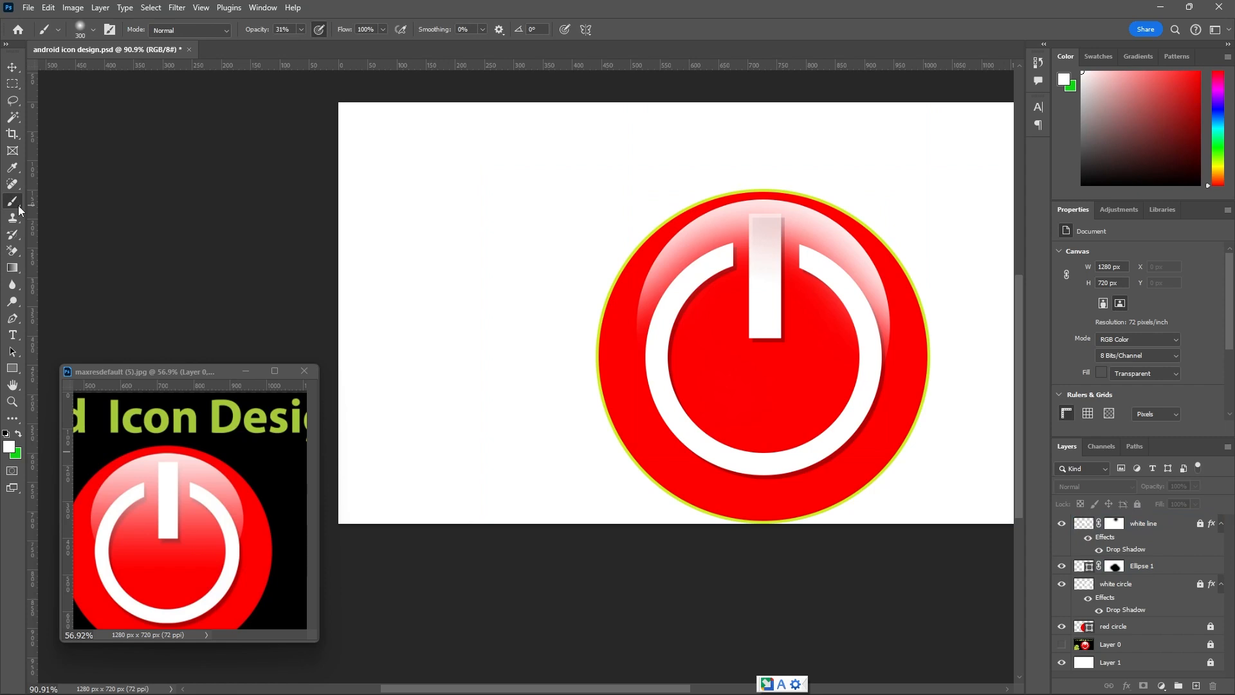
left_click(1116, 566)
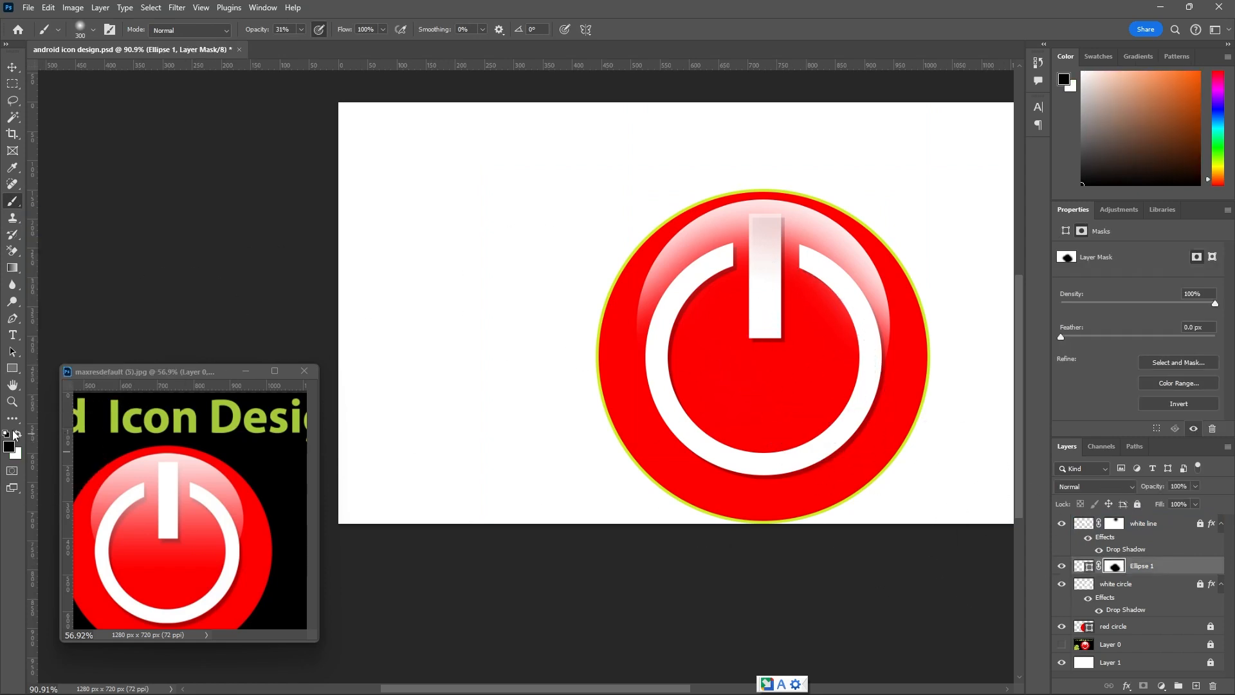
left_click(17, 434)
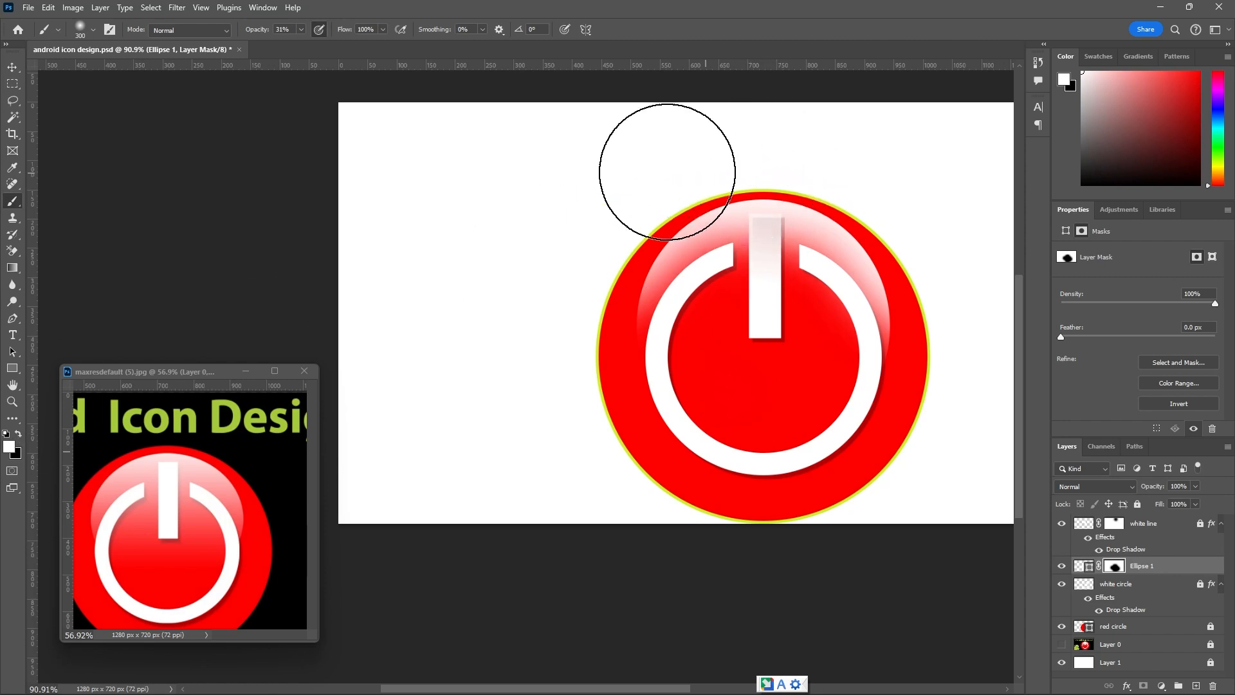
left_click(12, 67)
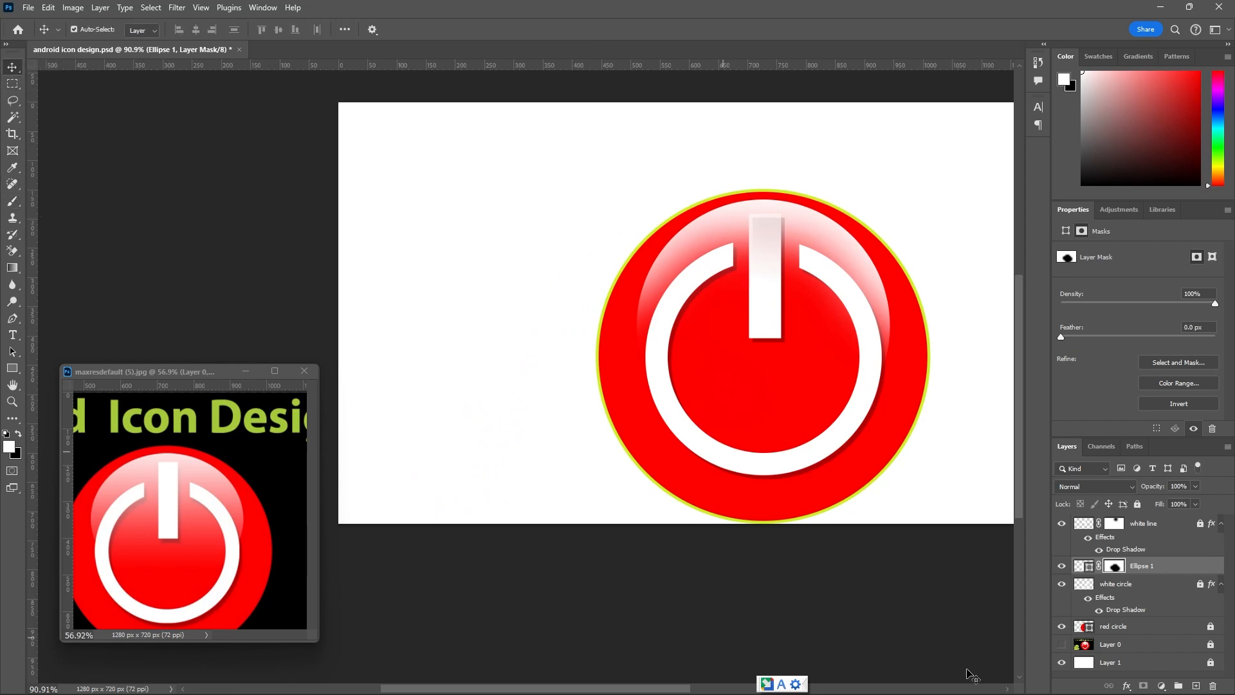
left_click(1136, 503)
left_click(907, 573)
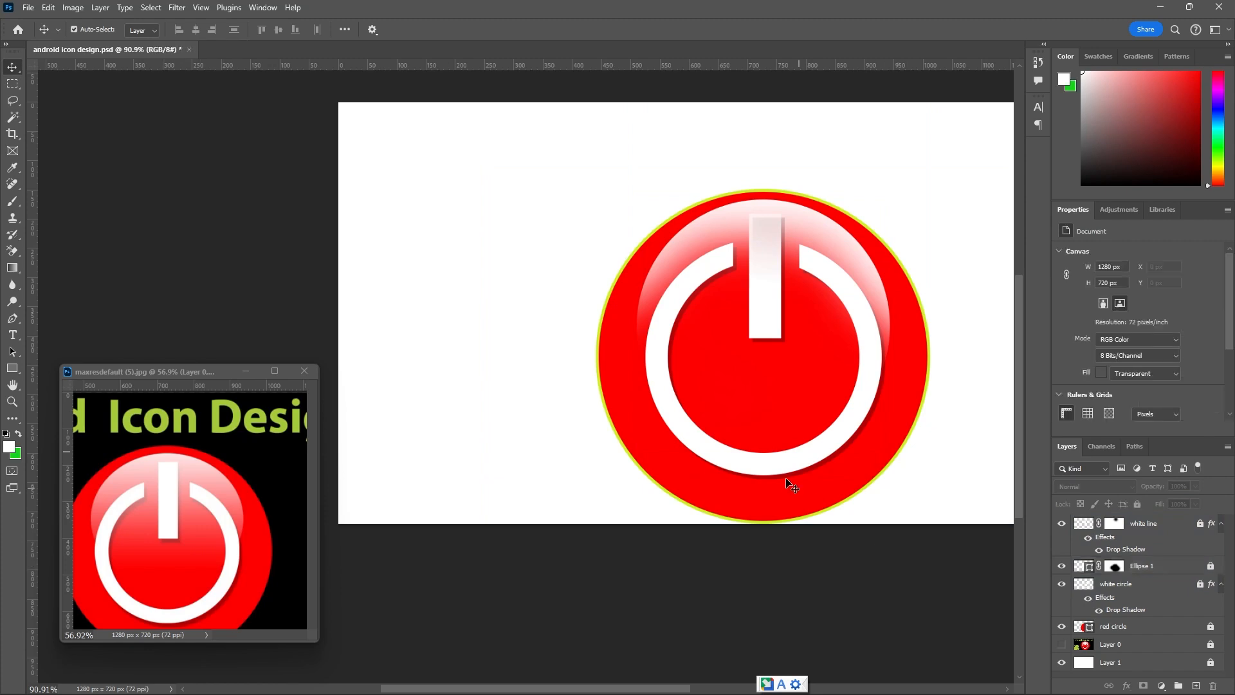
Toggle the red circle layer's visibility to identify it, and unlock the layer.
scroll(766, 492, "down", 2)
scroll(760, 484, "down", 1)
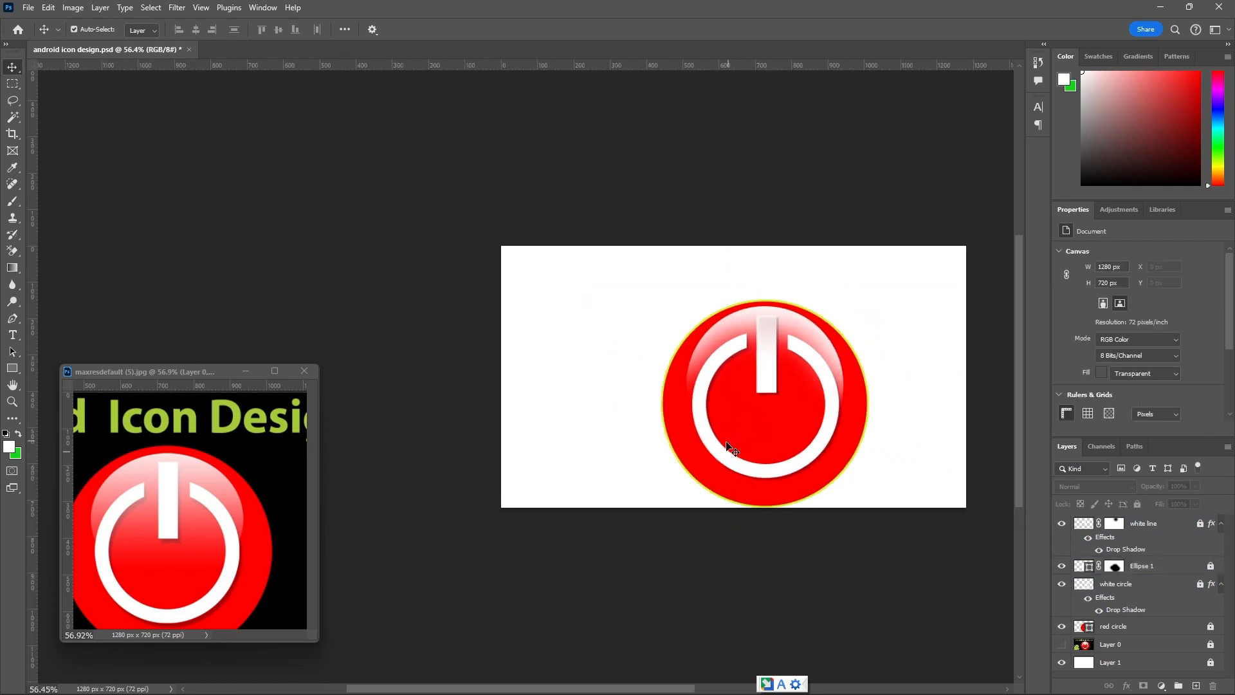
left_click(1061, 626)
left_click(1062, 626)
left_click(1080, 628)
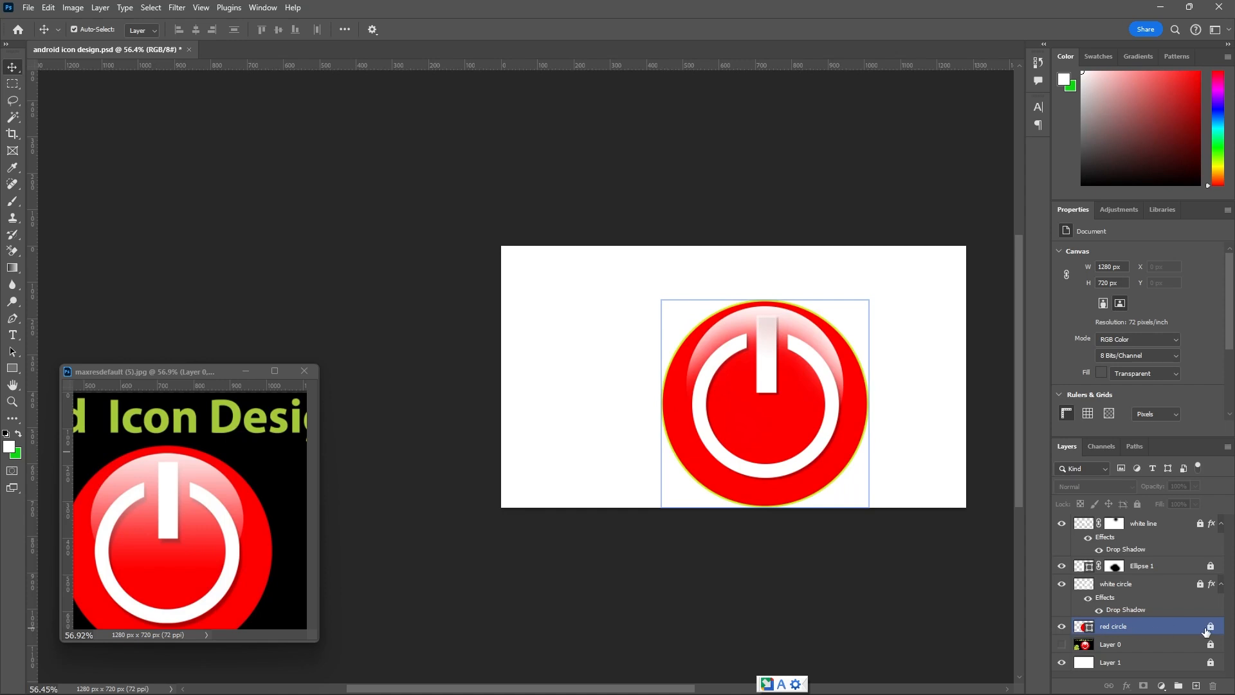
left_click(887, 403)
scroll(887, 403, "up", 2)
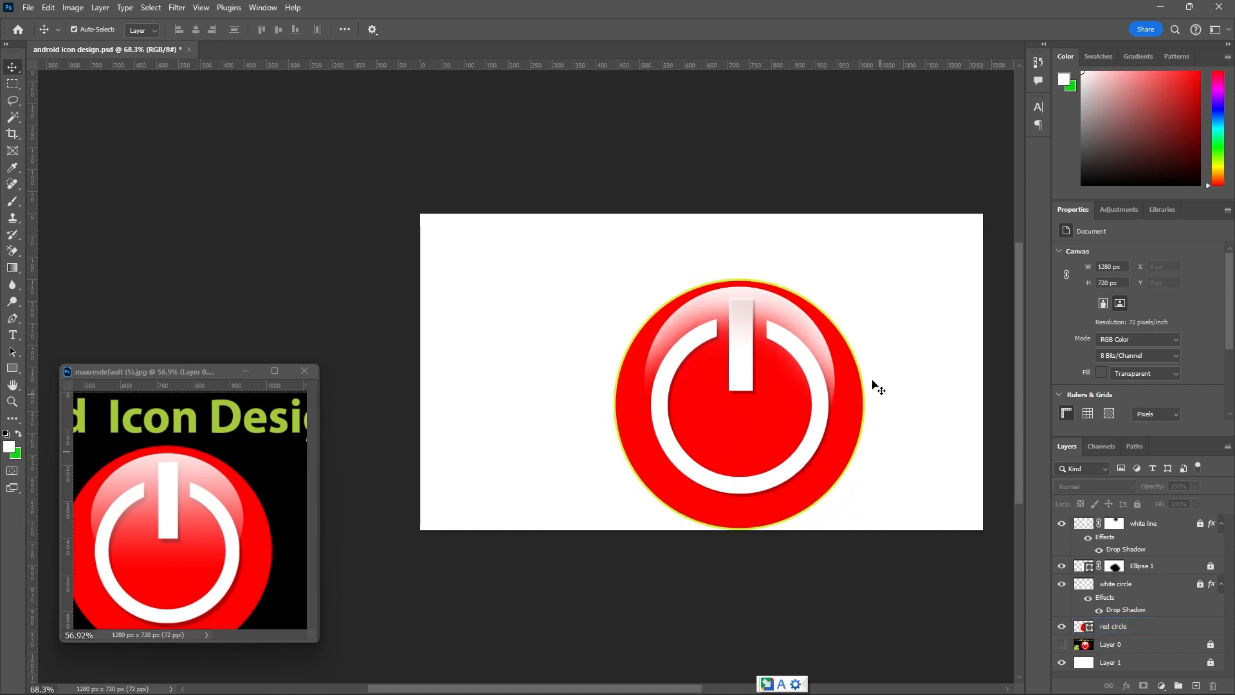
Remove the stroke from the red circle shape by setting it to no color, and lock the layer completely.
left_click(10, 368)
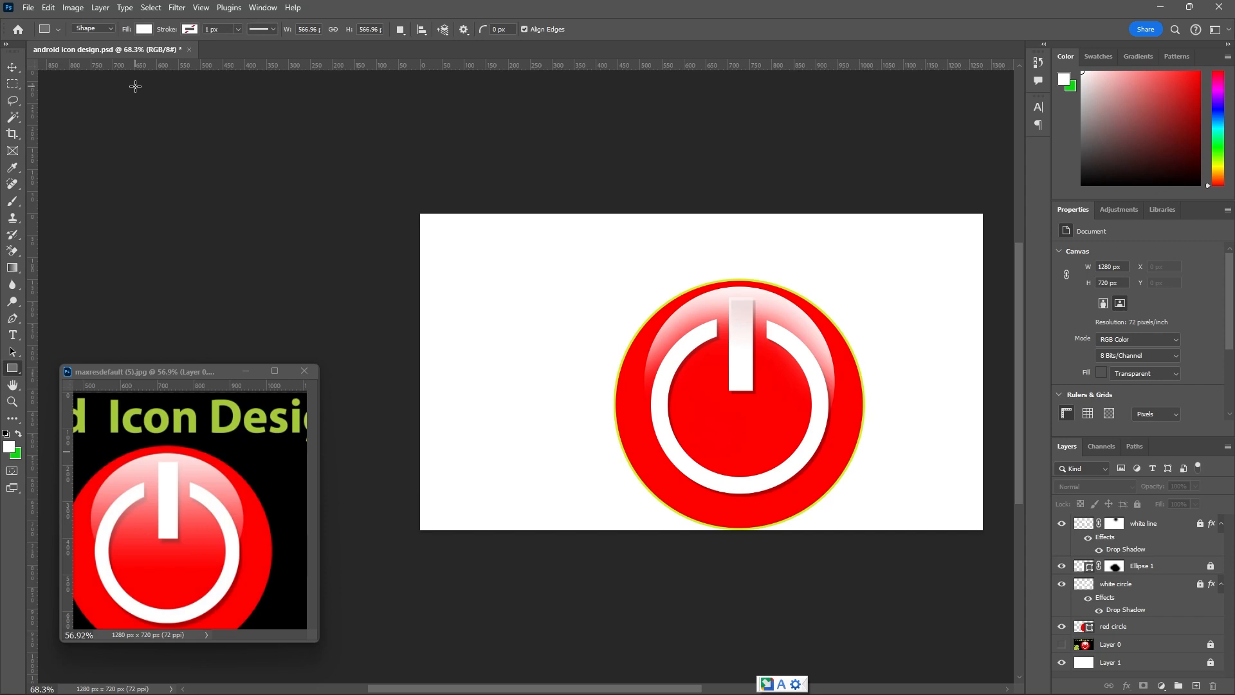
left_click(1111, 634)
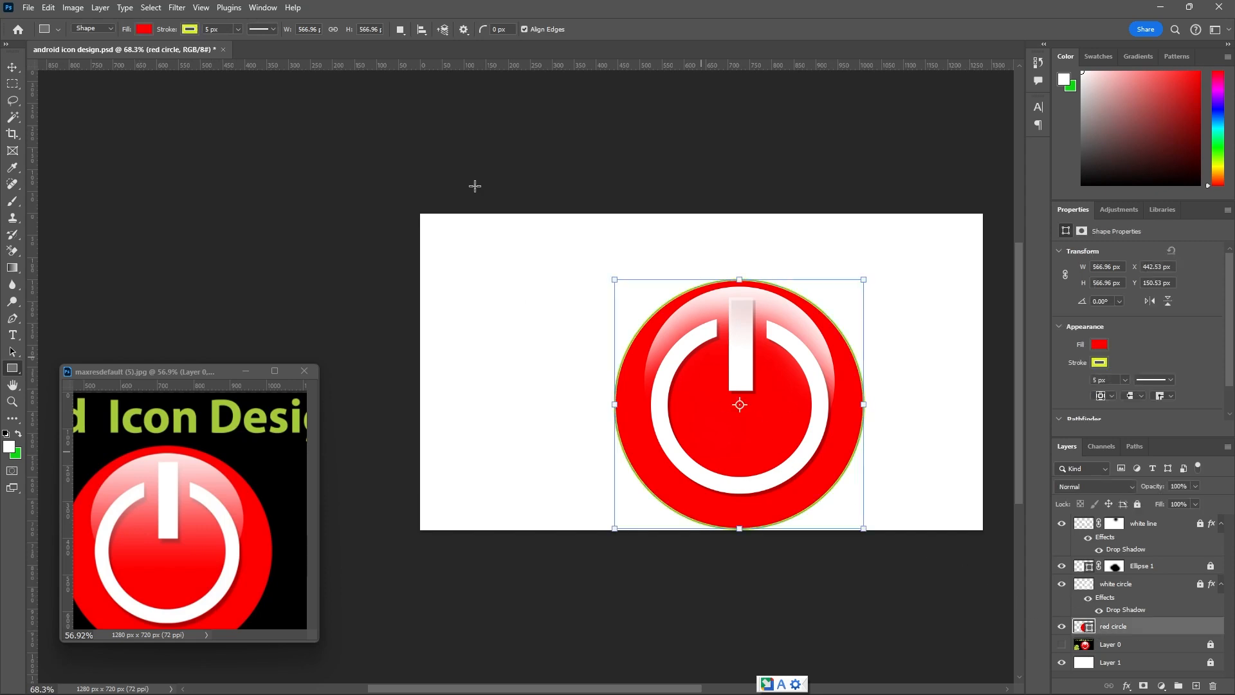
left_click(190, 29)
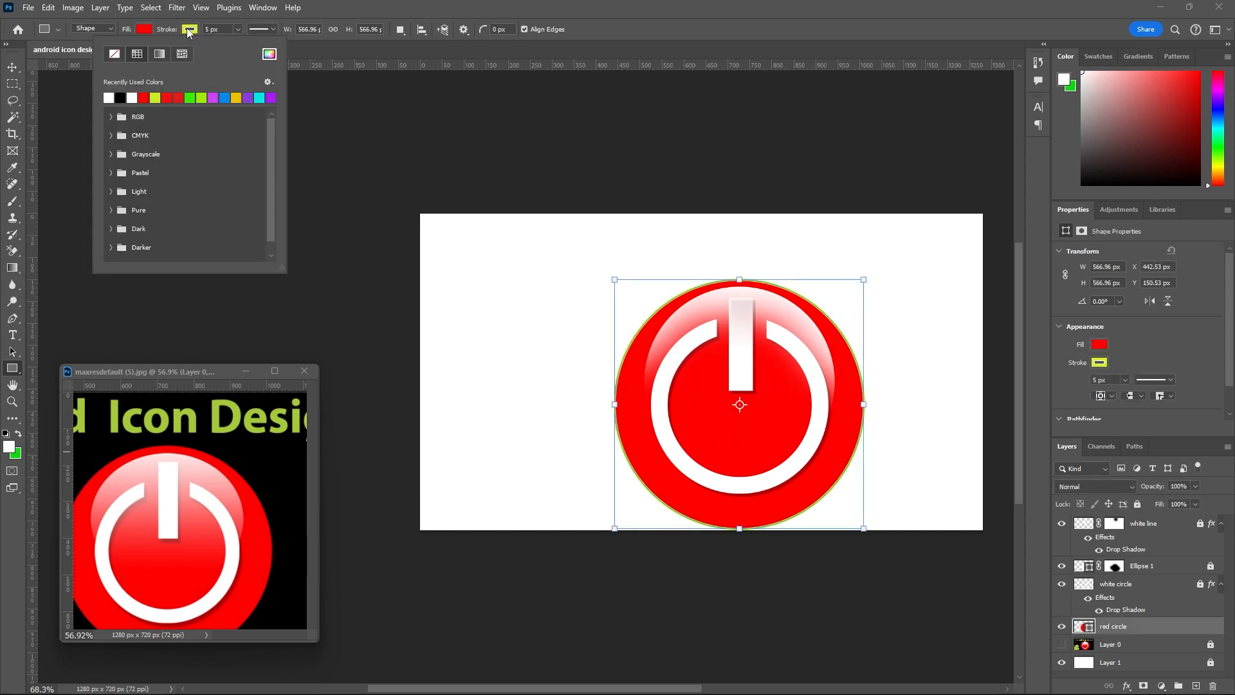
left_click(115, 54)
left_click(14, 70)
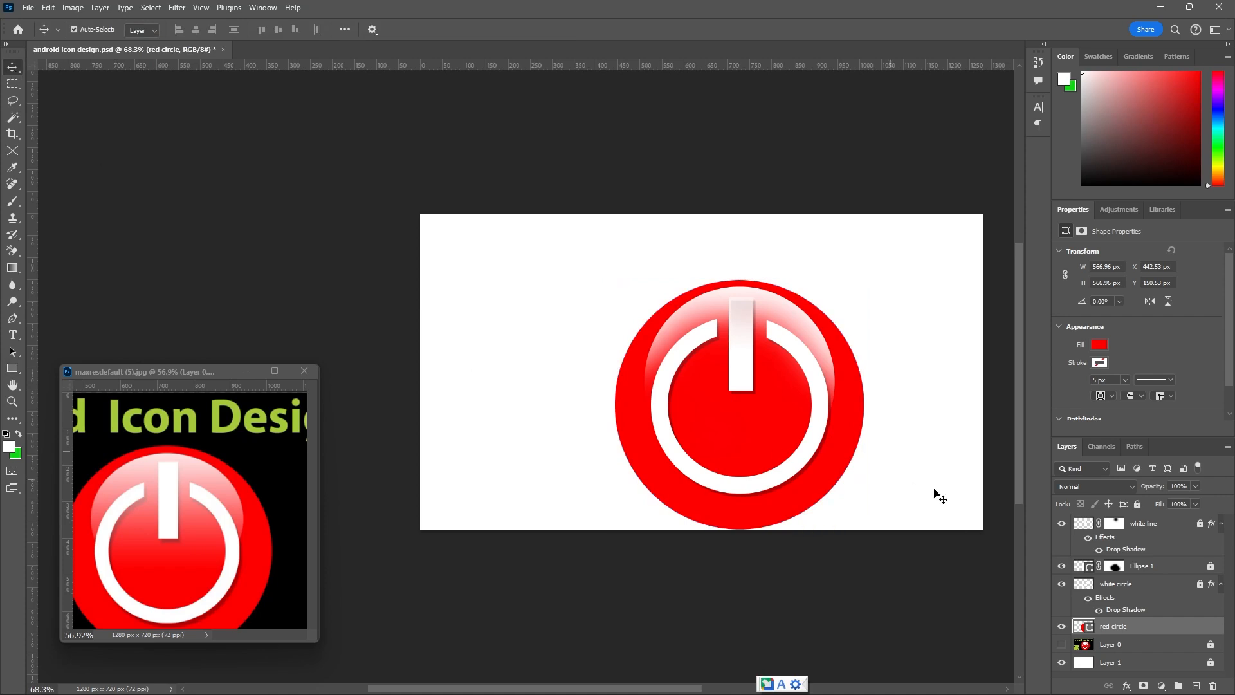
left_click(1137, 505)
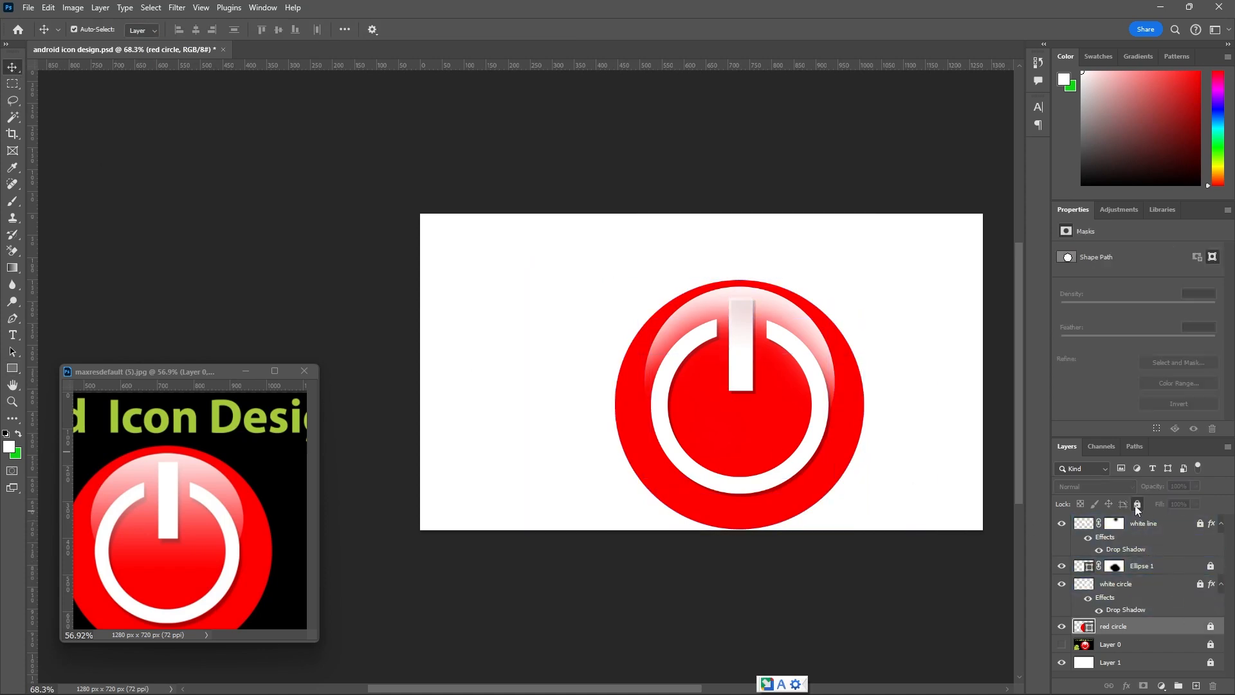
Group the white line, Ellipse 1, white circle and red circle layers, and toggle the group's visibility to check its contents.
left_click(1169, 611)
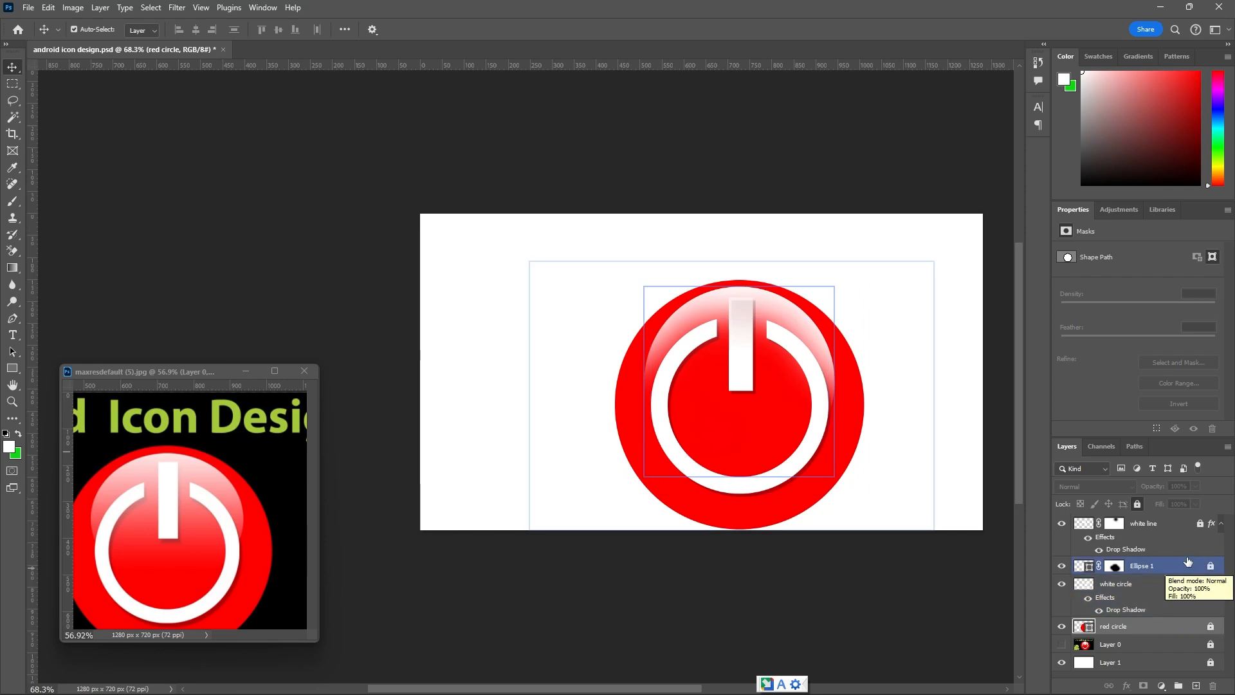
left_click(1179, 529, "ctrl")
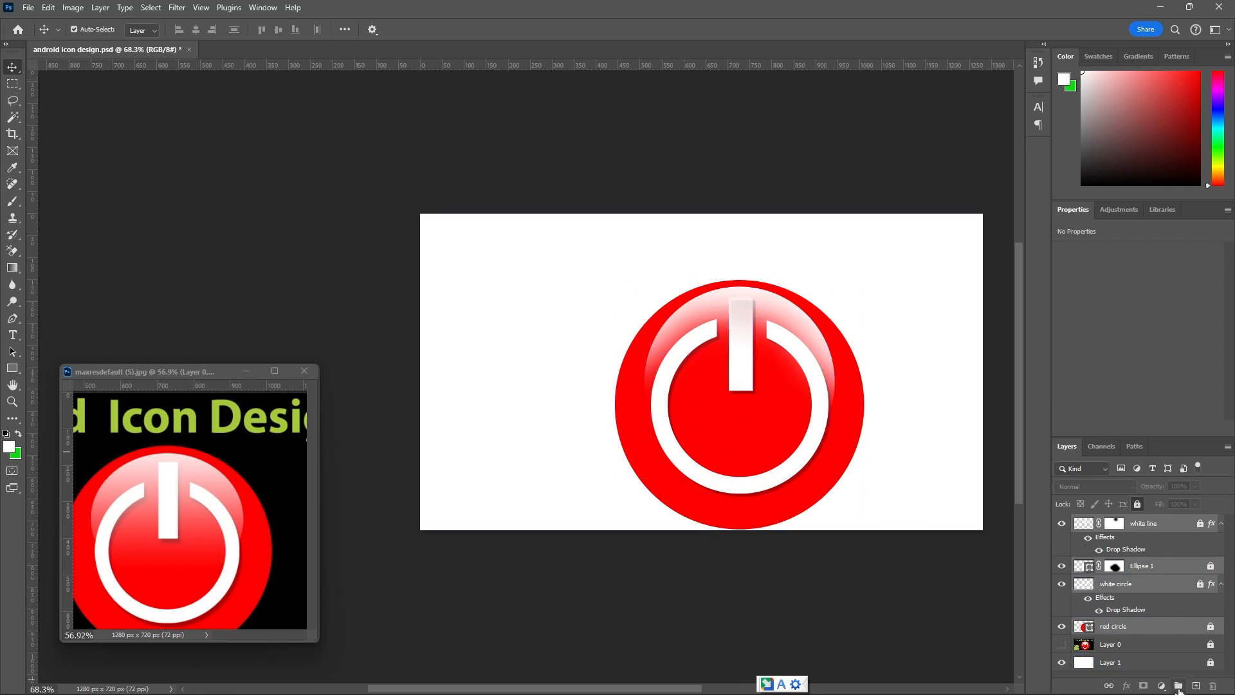
left_click(1178, 686)
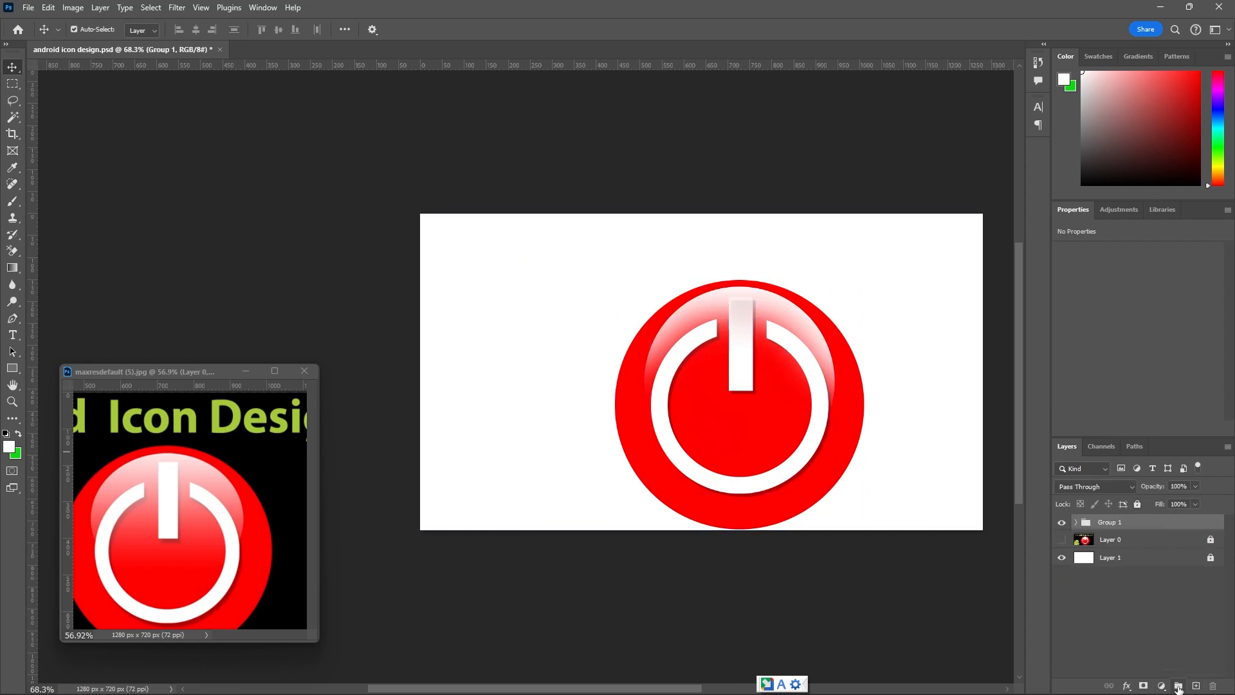
left_click(1062, 525)
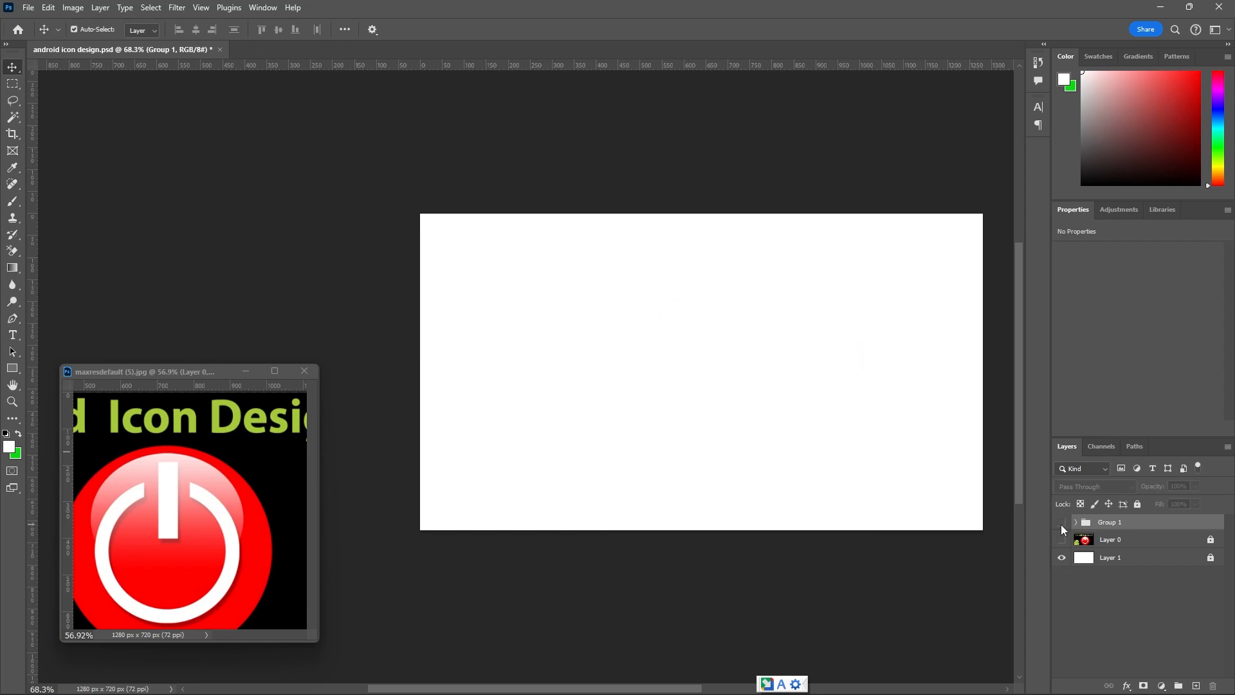
left_click(1062, 525)
left_click(1062, 525)
left_click(1062, 525)
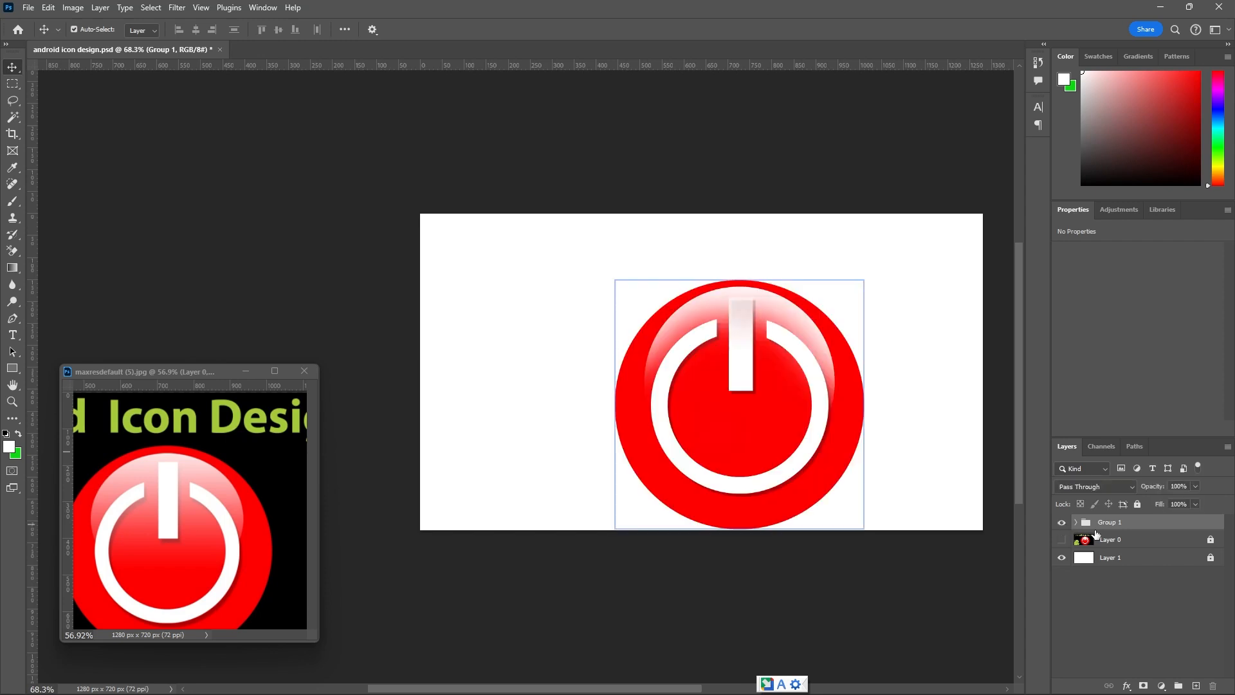
Rename the icon's layer group as button and lock the group completely.
double_click(1109, 523)
type("button")
key("Return")
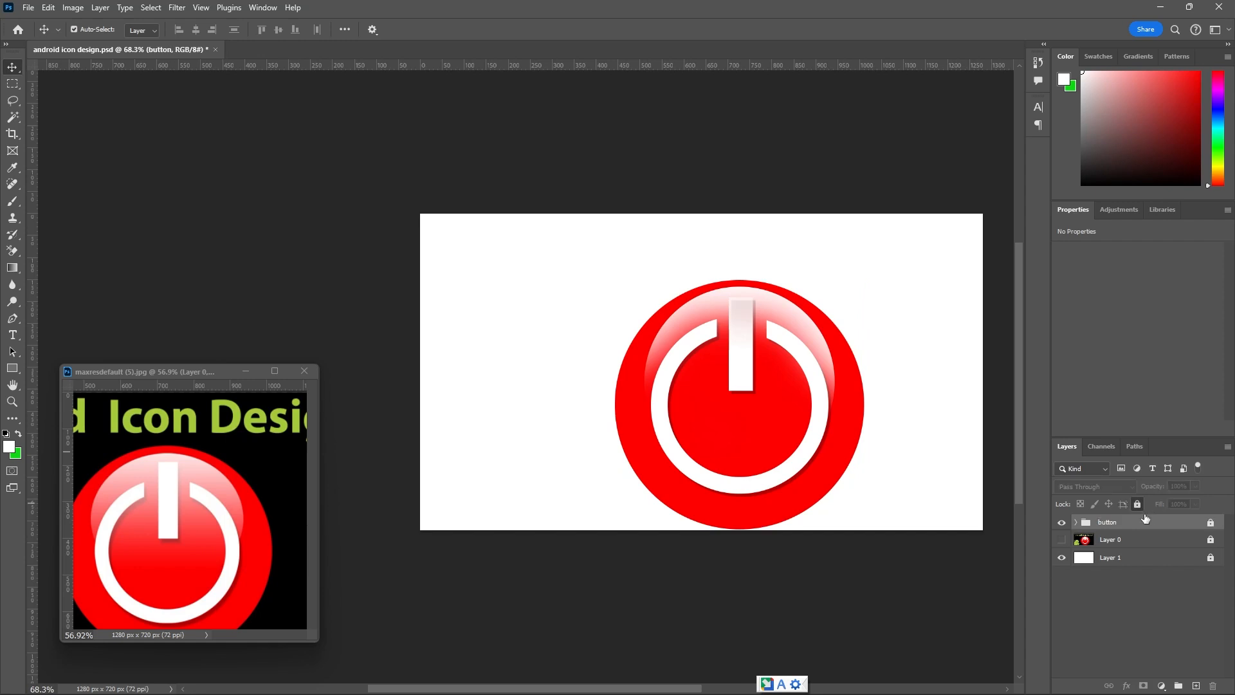
View the entire reference image, including the title text, black background and green Android figure.
left_click(1120, 558)
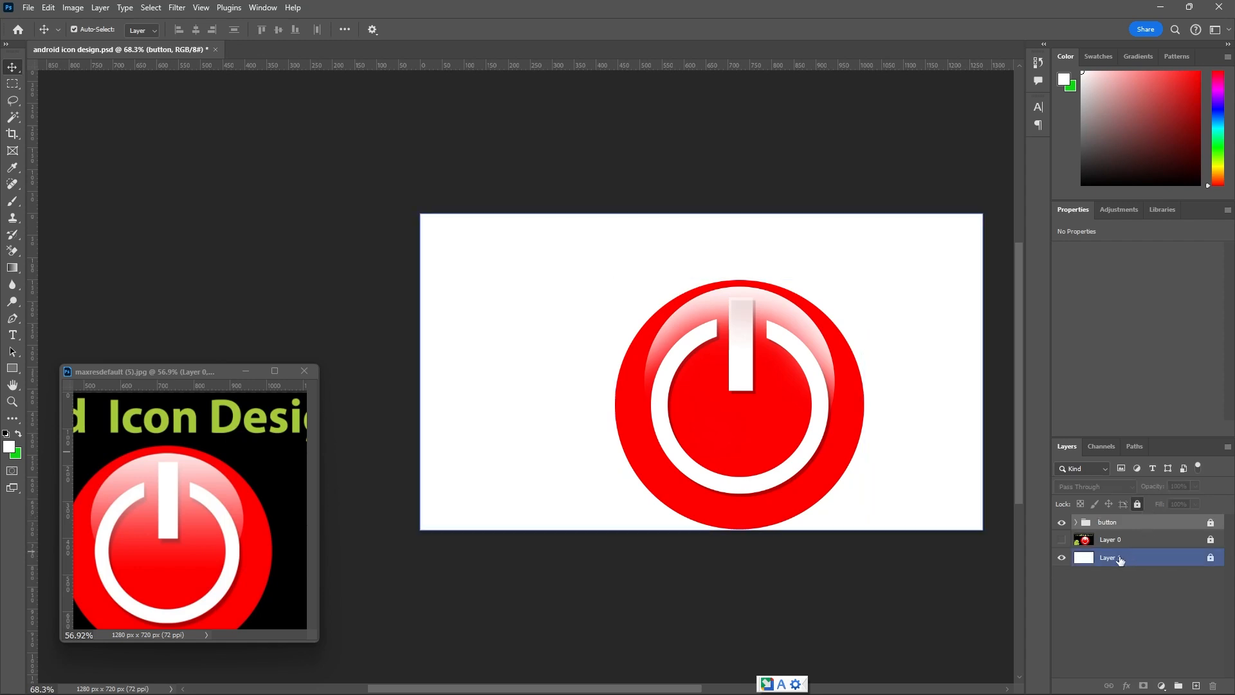
left_click(285, 467)
scroll(245, 487, "down", 5)
left_click(598, 429)
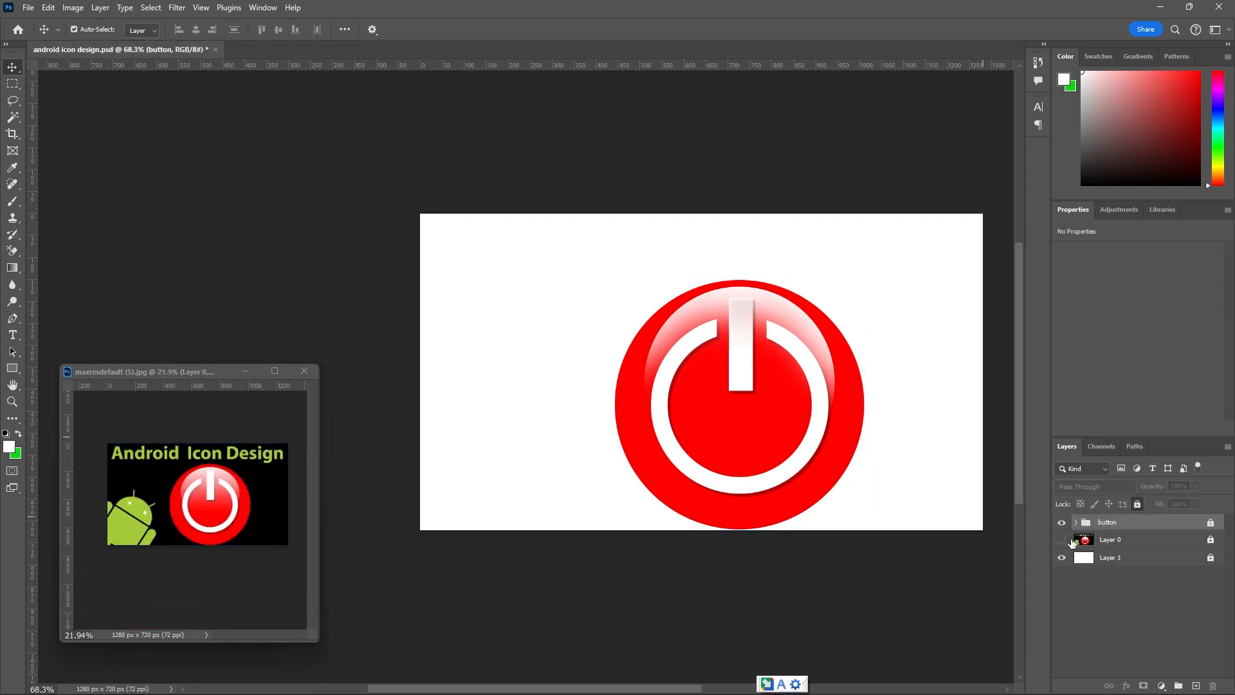
Unlock Layer 1 and set the foreground color to black (000000), sampled from the reference image's background.
left_click(1212, 558)
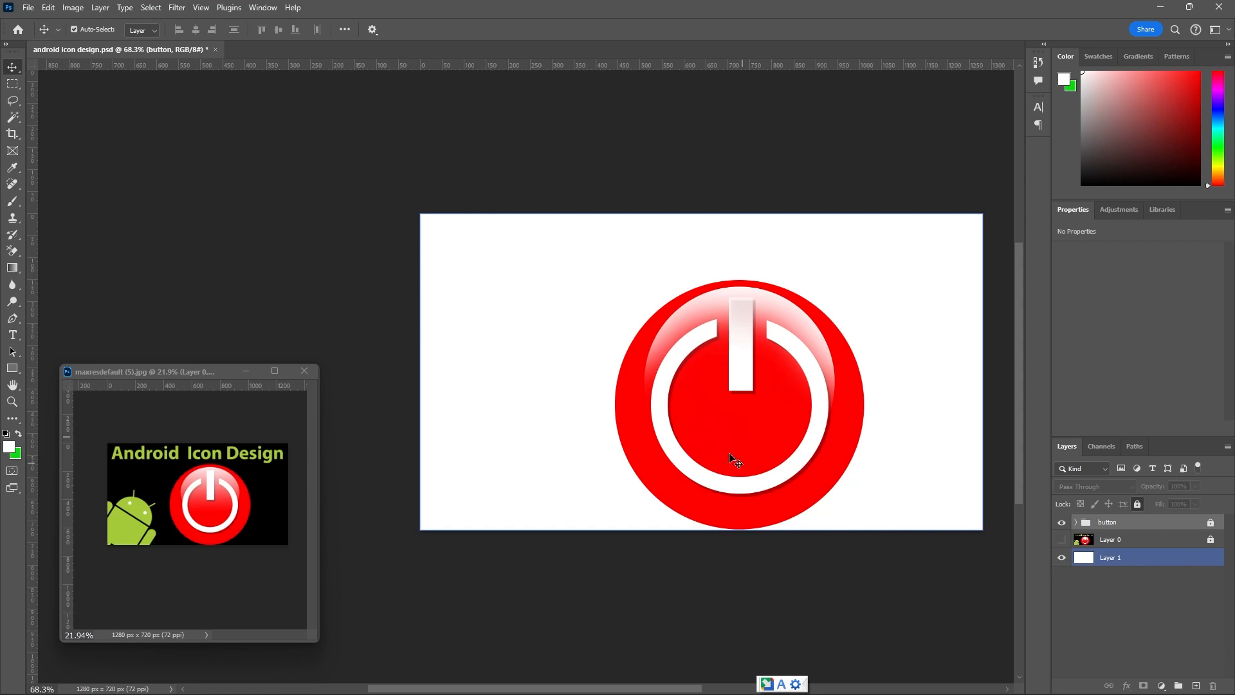
left_click(9, 447)
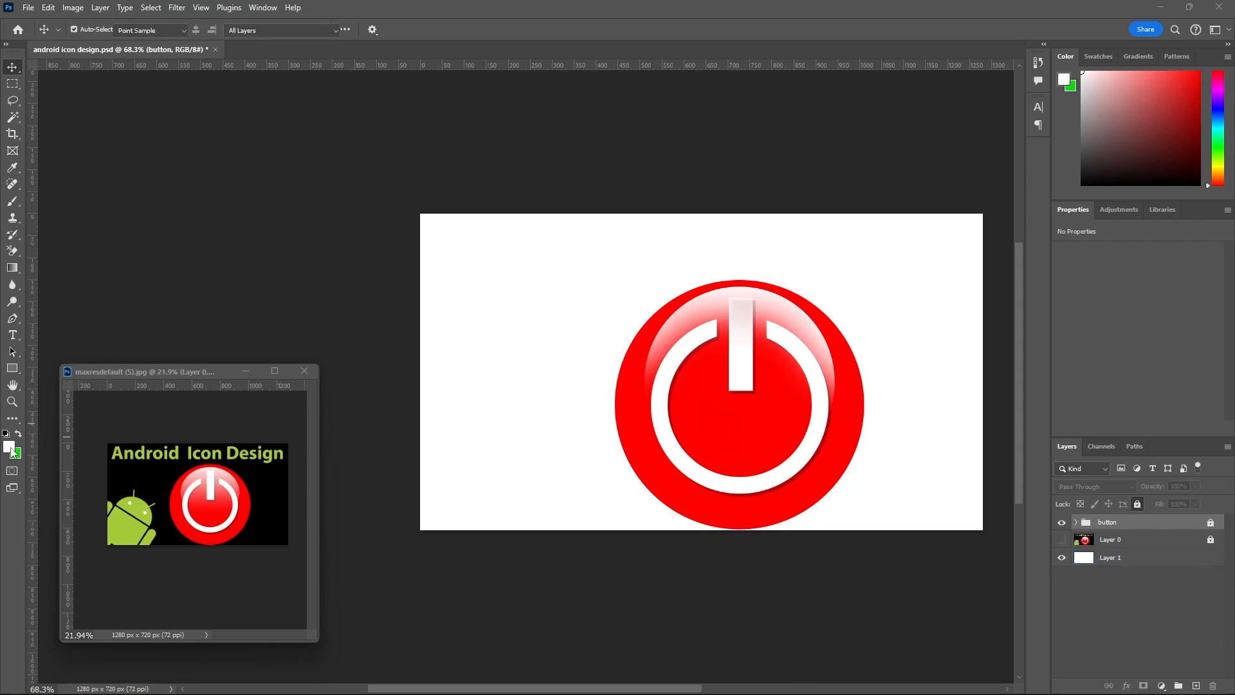
left_click(271, 512)
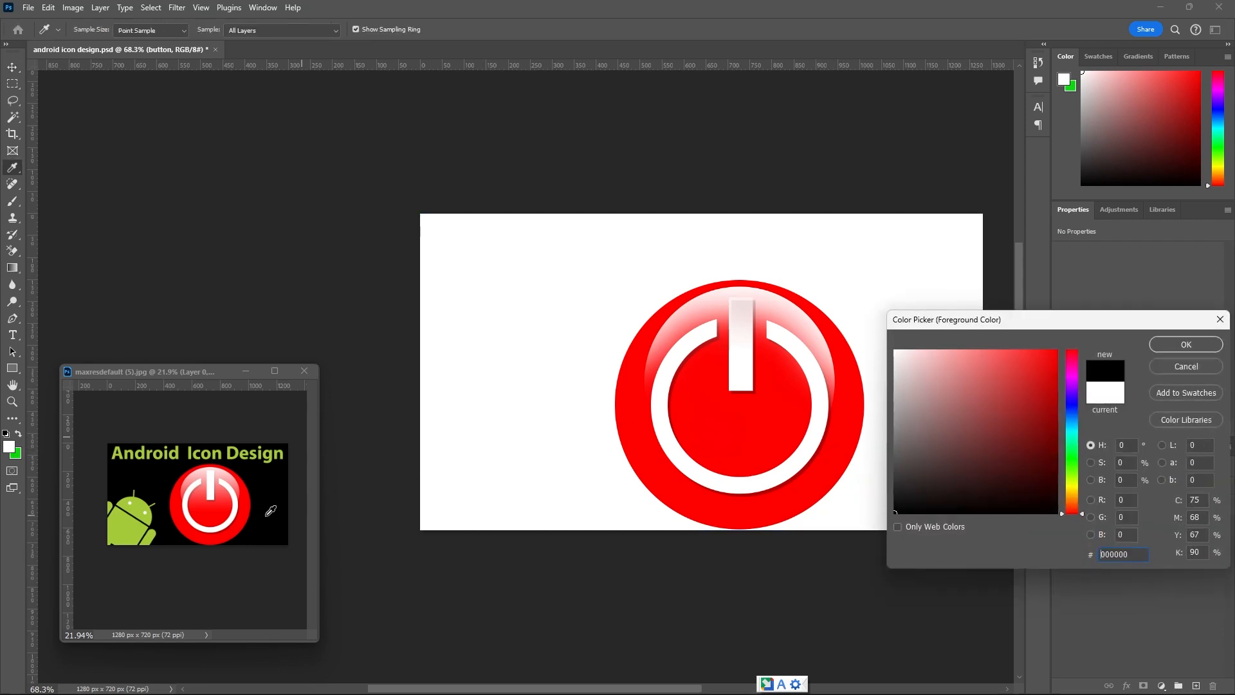
left_click(1191, 345)
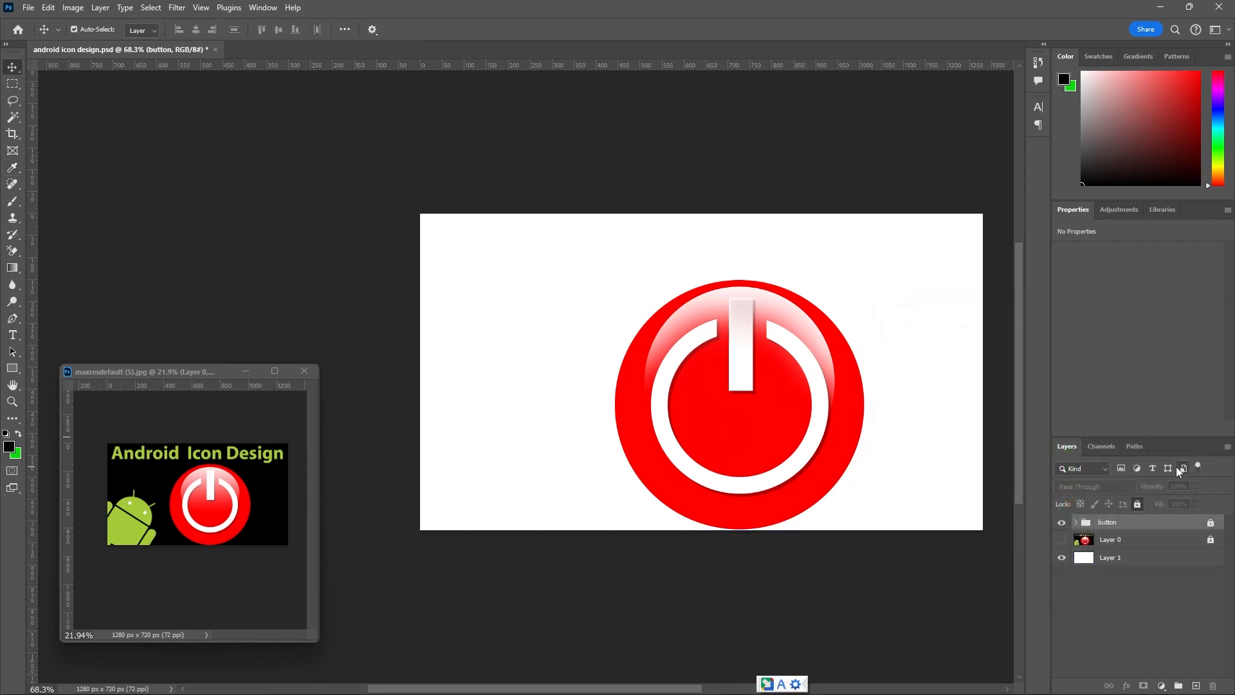
Fill the Layer 1 background with the black foreground color and lock the layer completely.
left_click(1168, 565)
scroll(571, 413, "down", 3)
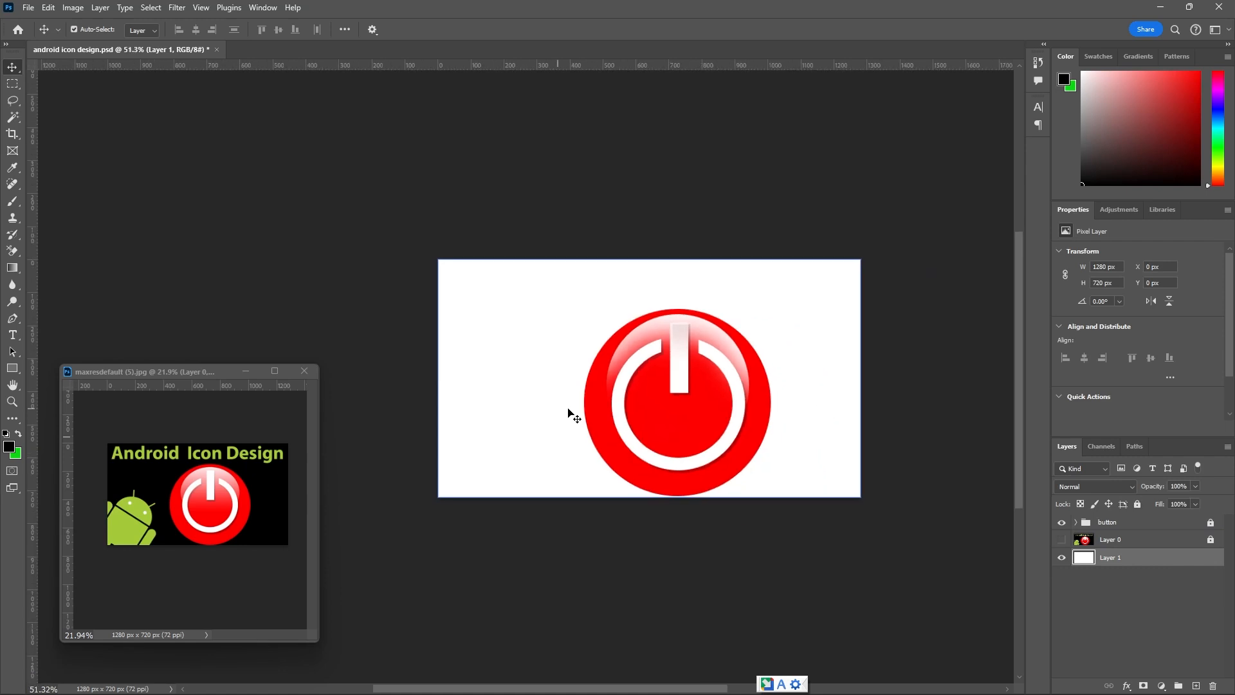
scroll(568, 412, "up", 2)
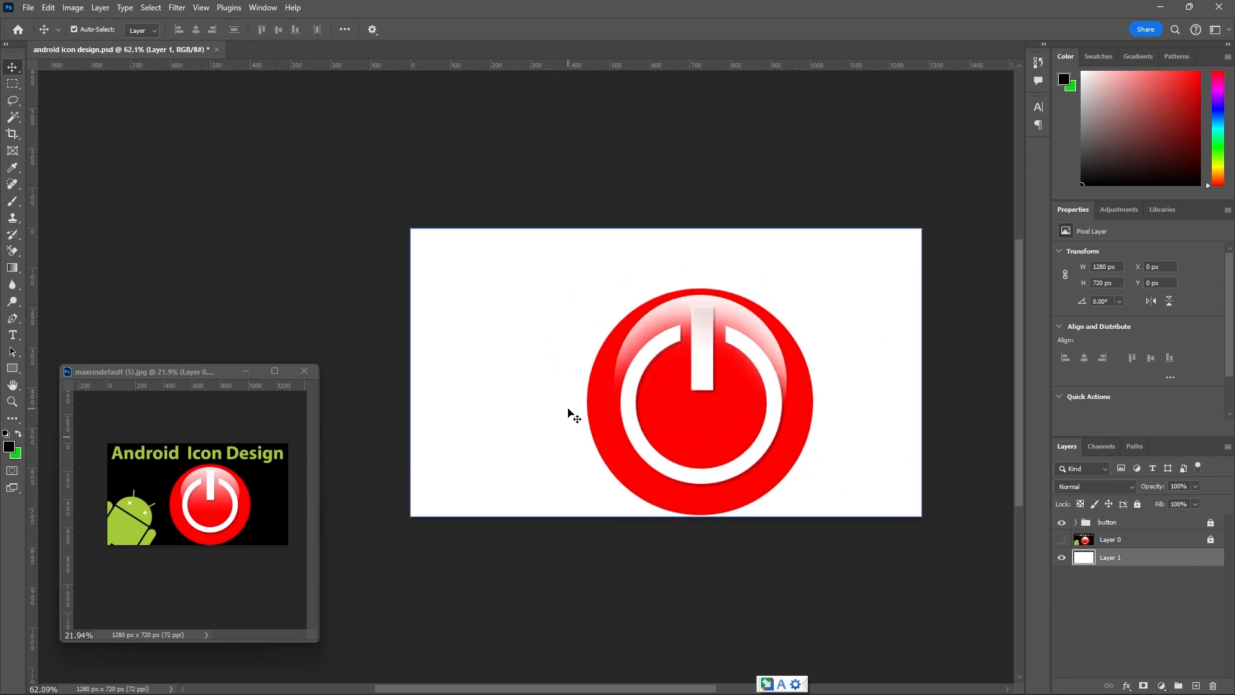
key("alt+BackSpace")
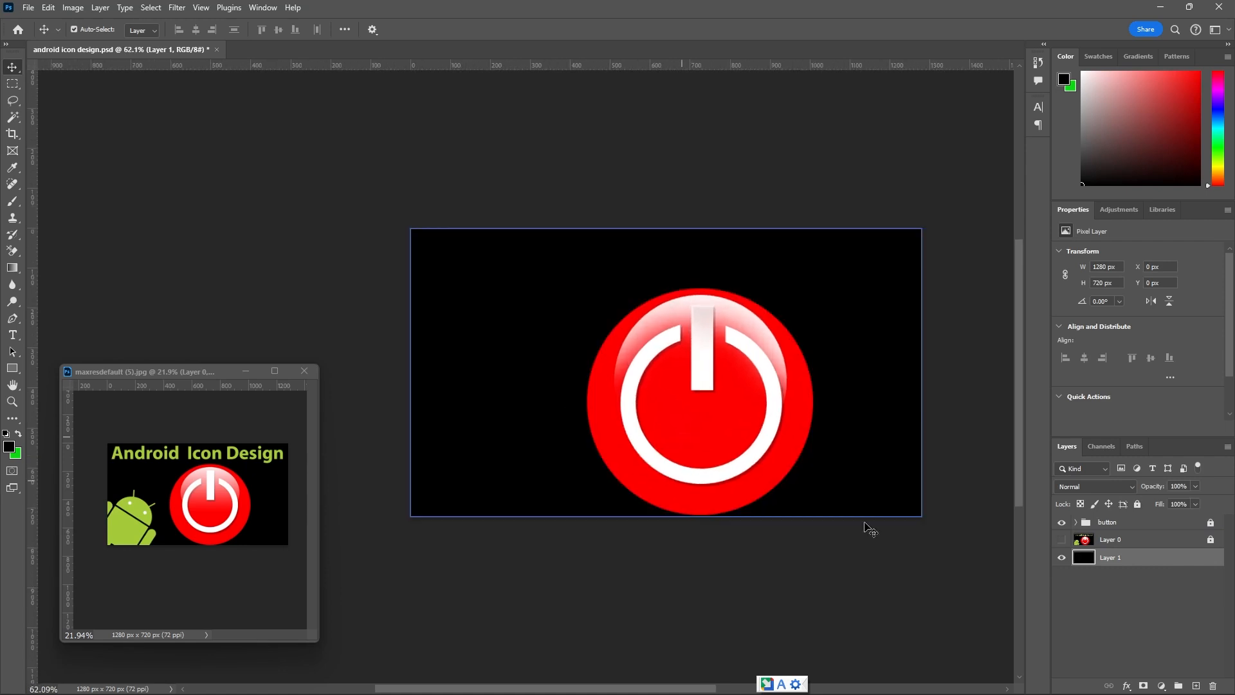
left_click(1137, 505)
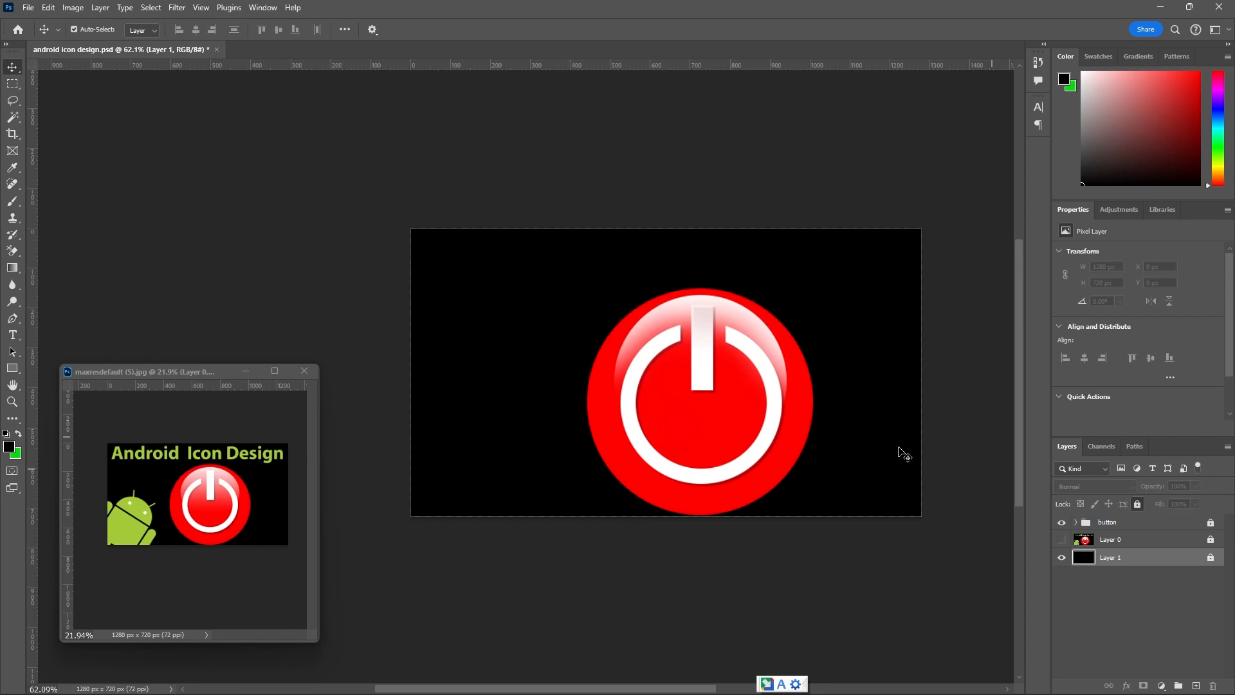
View the Android figure in the reference image and make the reference Layer 0 visible in the icon design.
left_click(141, 478)
scroll(141, 478, "up", 5)
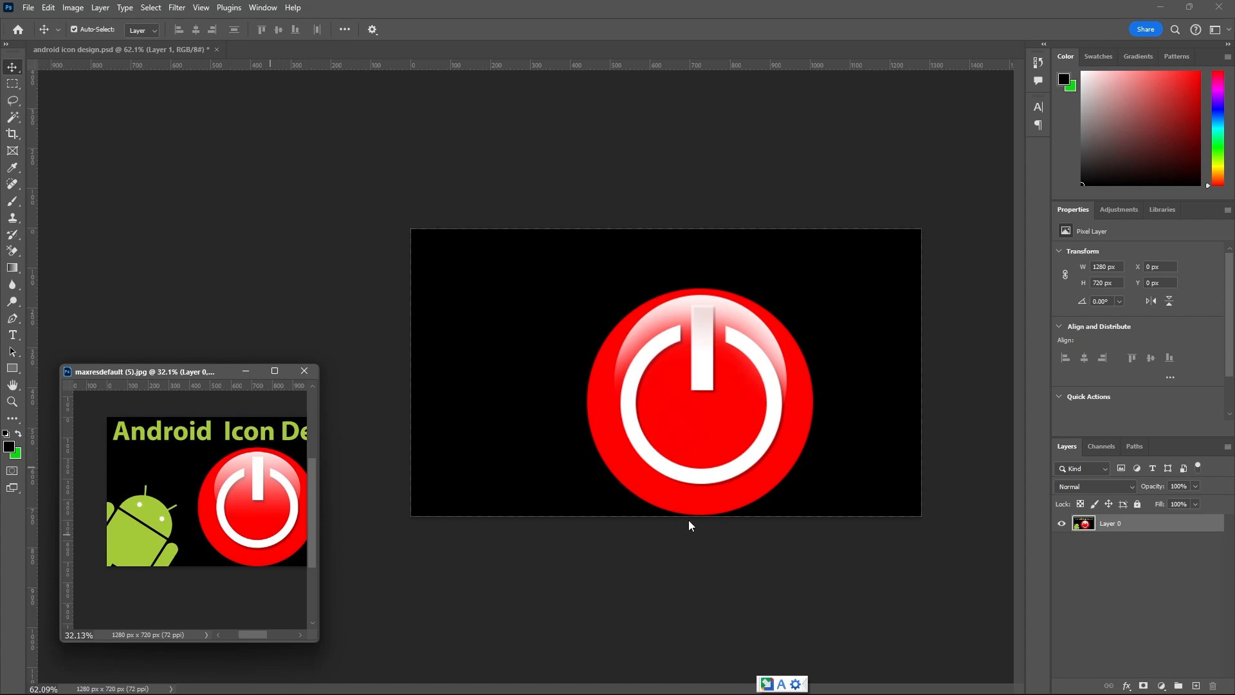
left_click(768, 492)
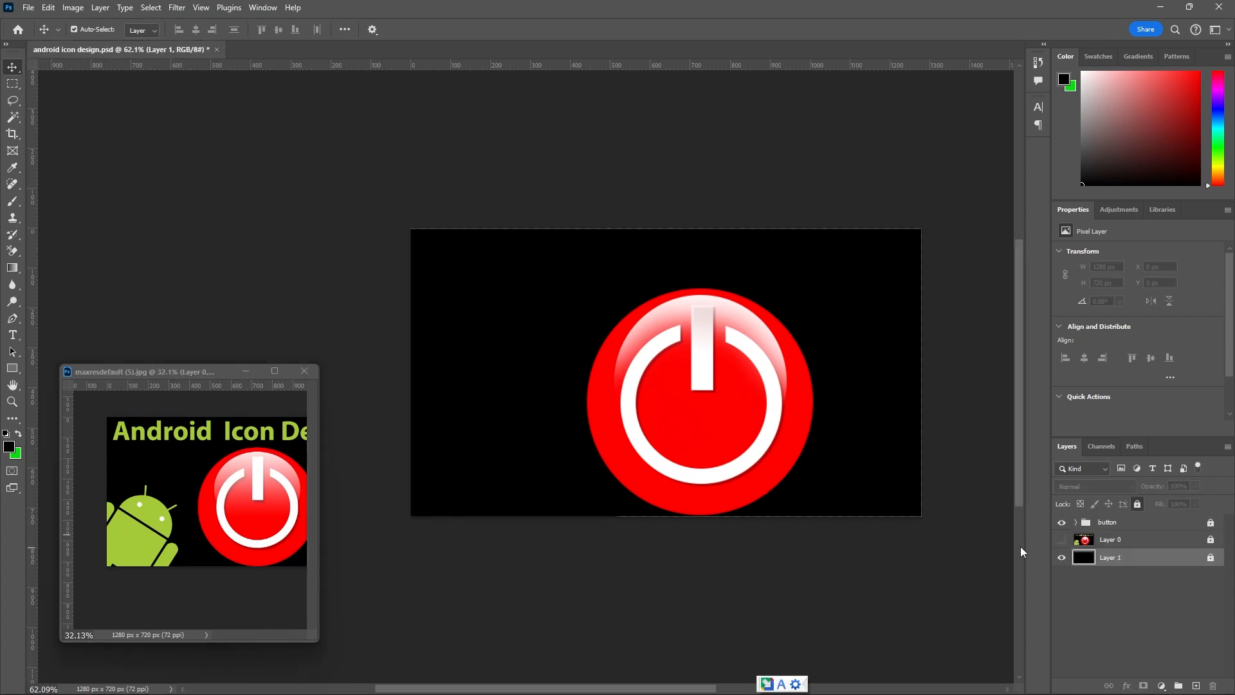
left_click(1061, 541)
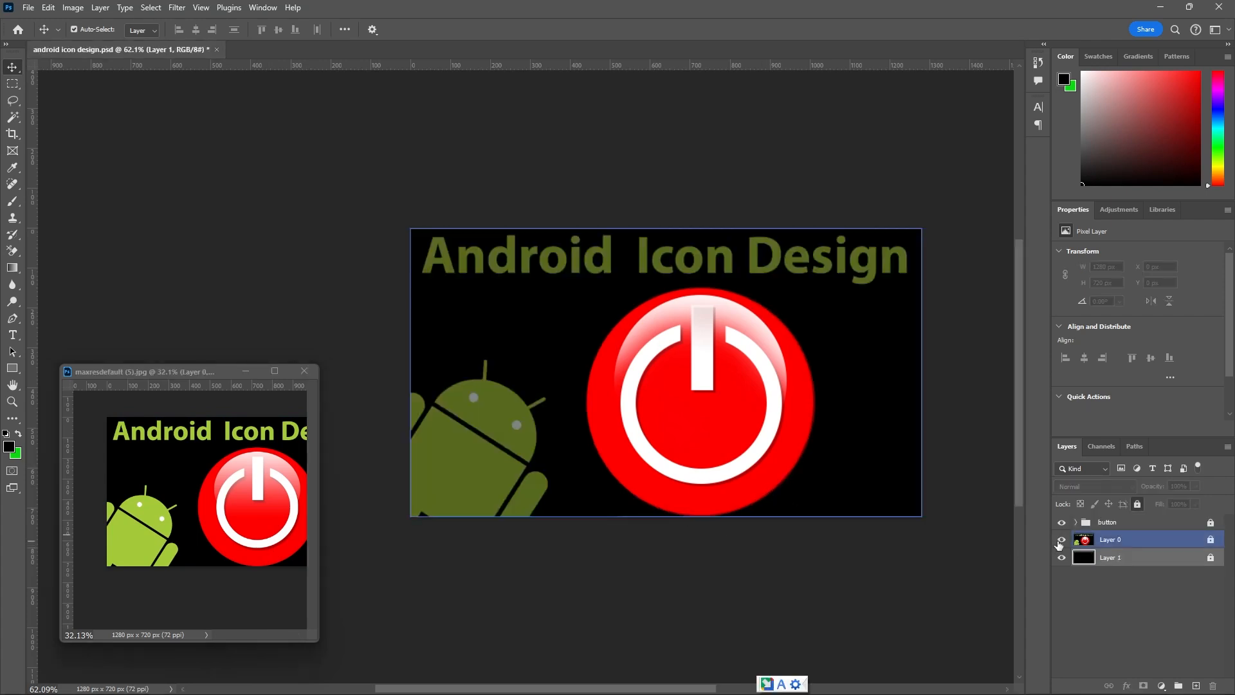
Add a new empty layer above the button group.
left_click(1135, 525)
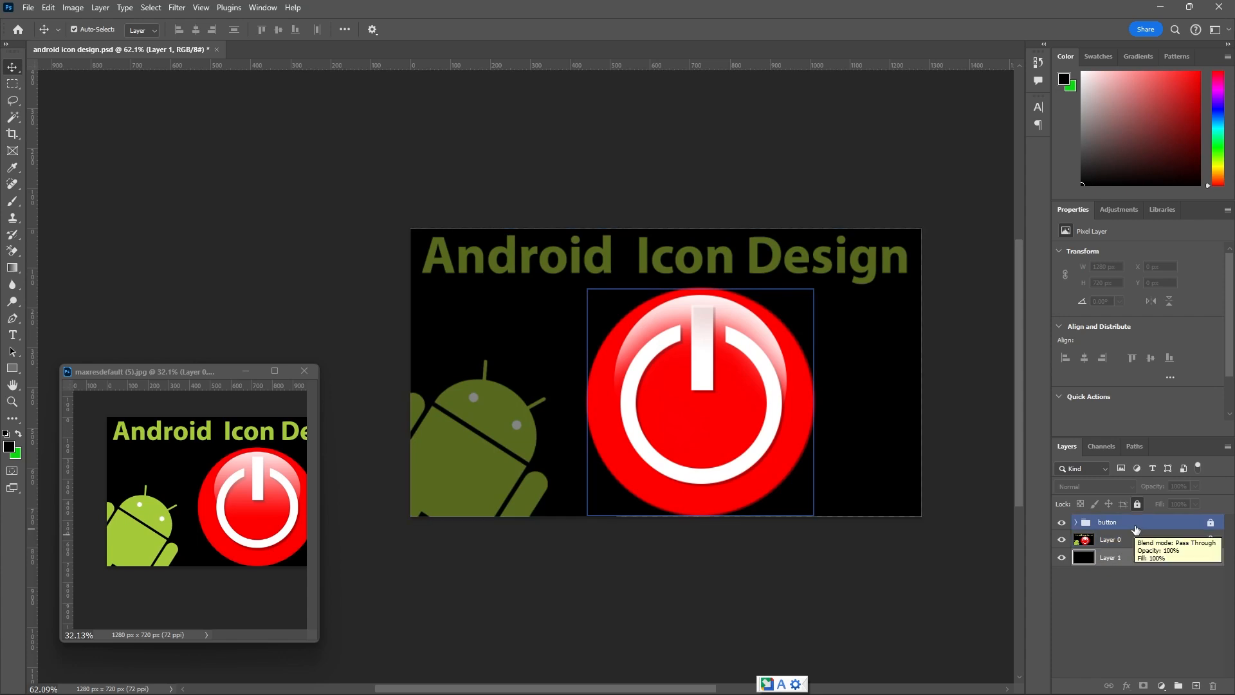
left_click(1140, 539)
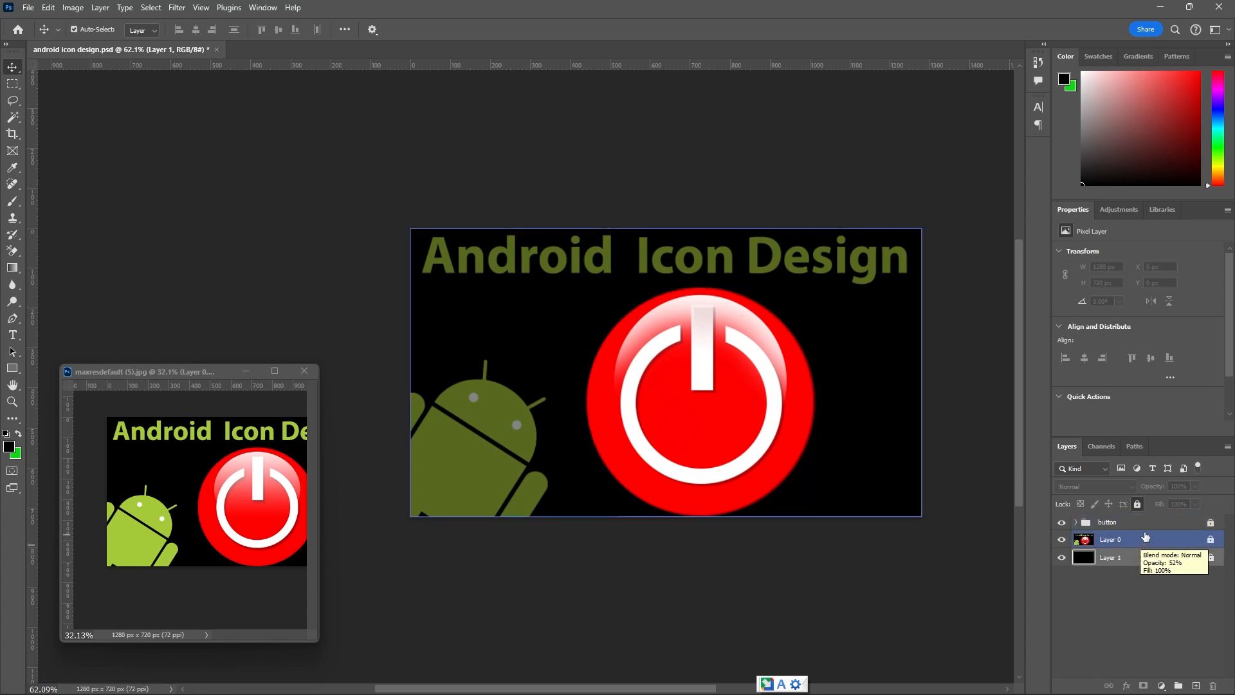
left_click(1143, 522)
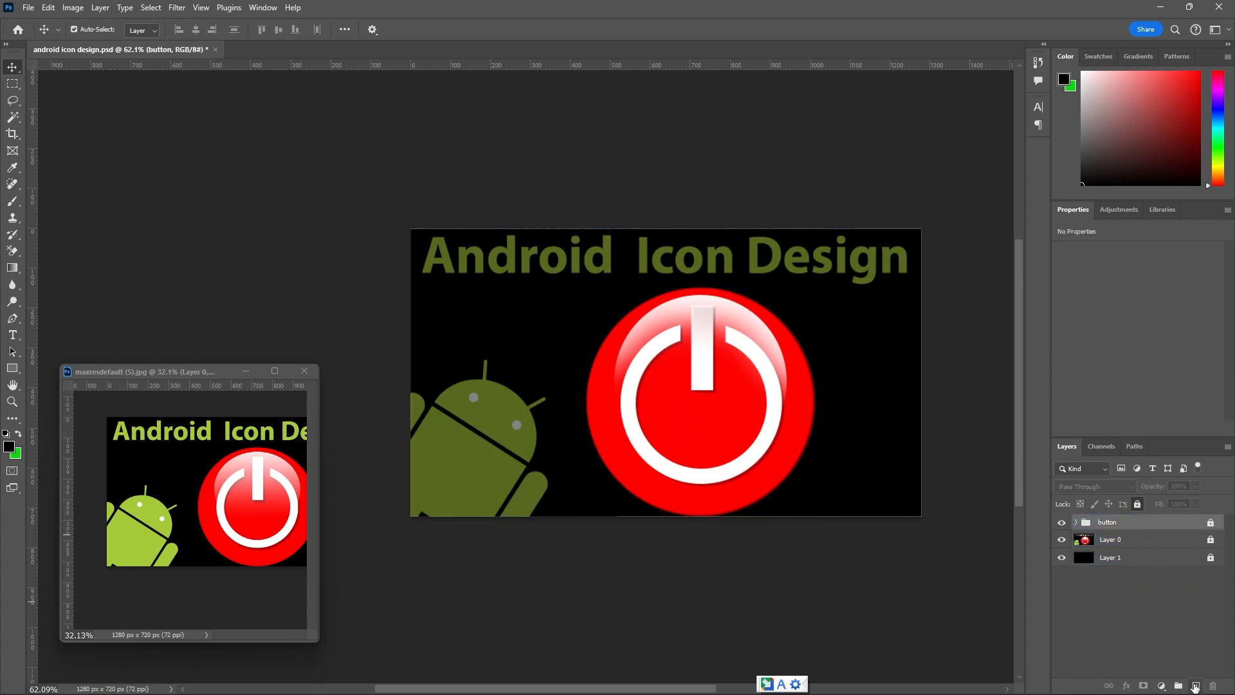
left_click(1194, 687)
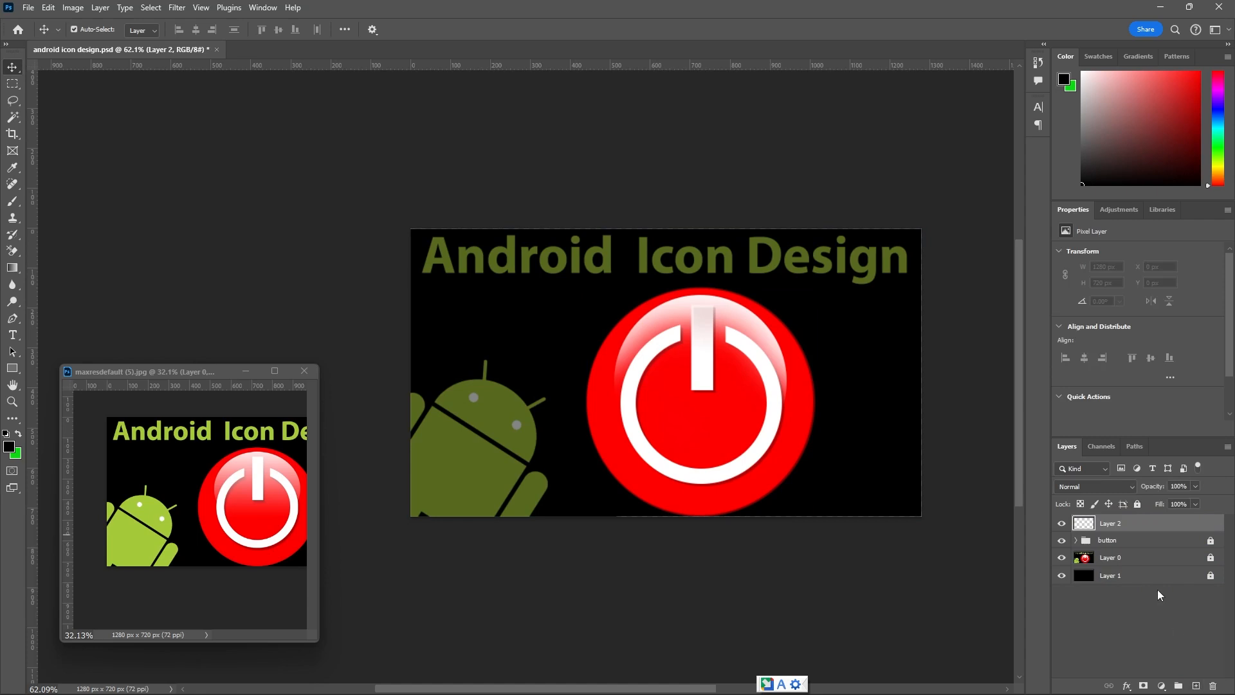
Draw a circle of about 301 px over the Android's head with the Ellipse tool, directly above Layer 0.
scroll(444, 410, "up", 3)
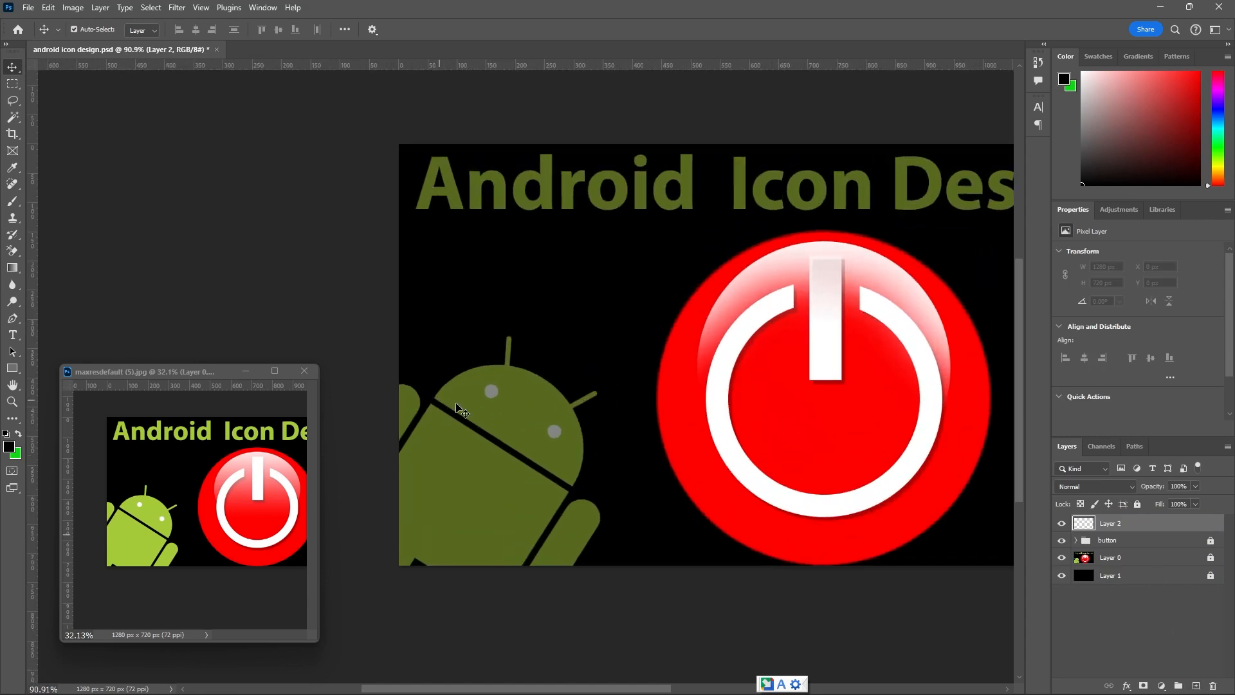
left_click(1175, 561)
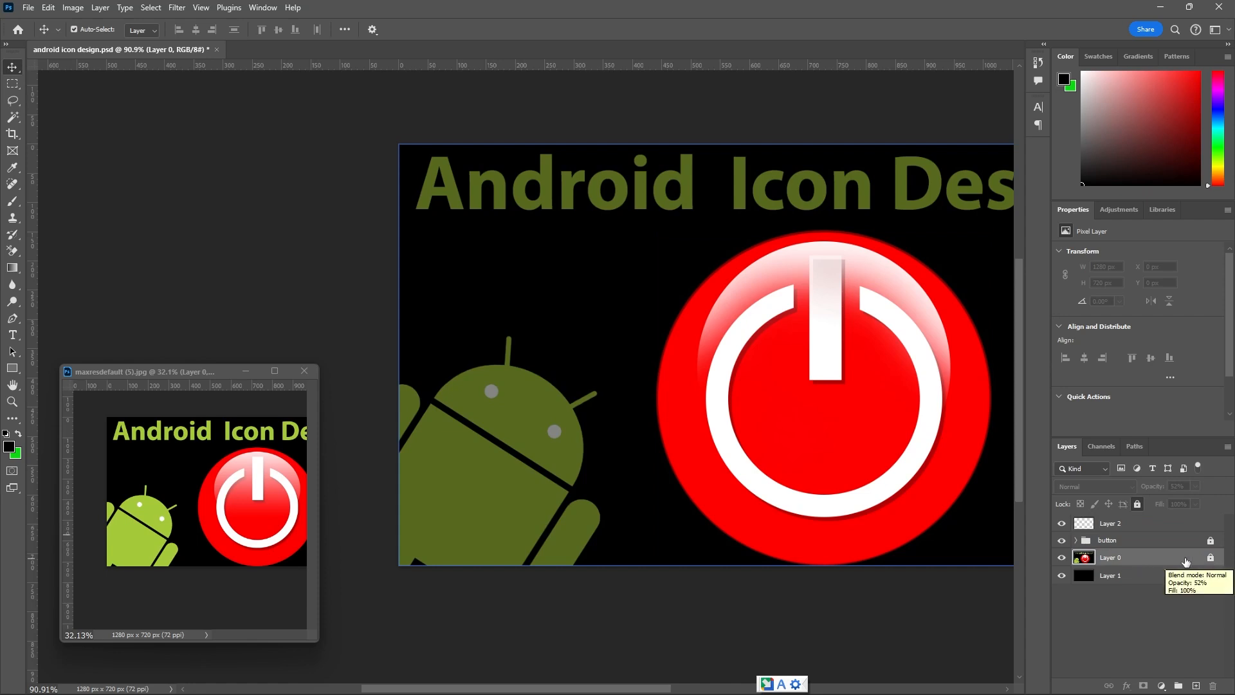
left_click(11, 371)
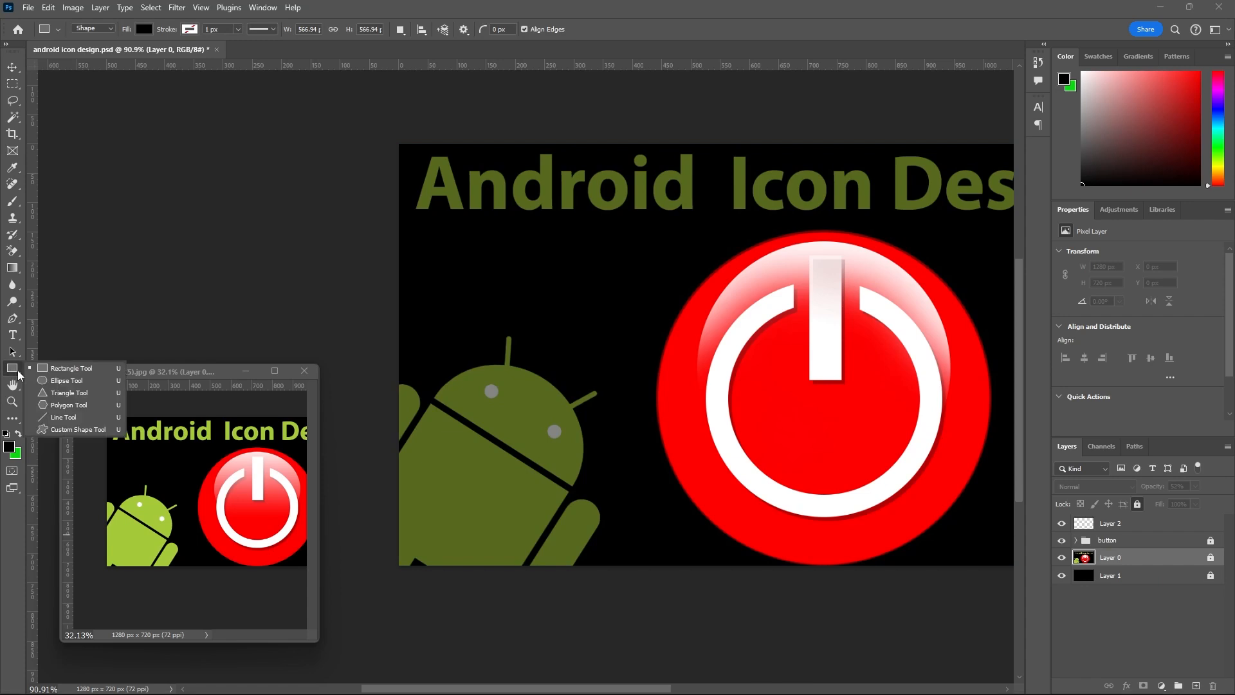
left_click(54, 381)
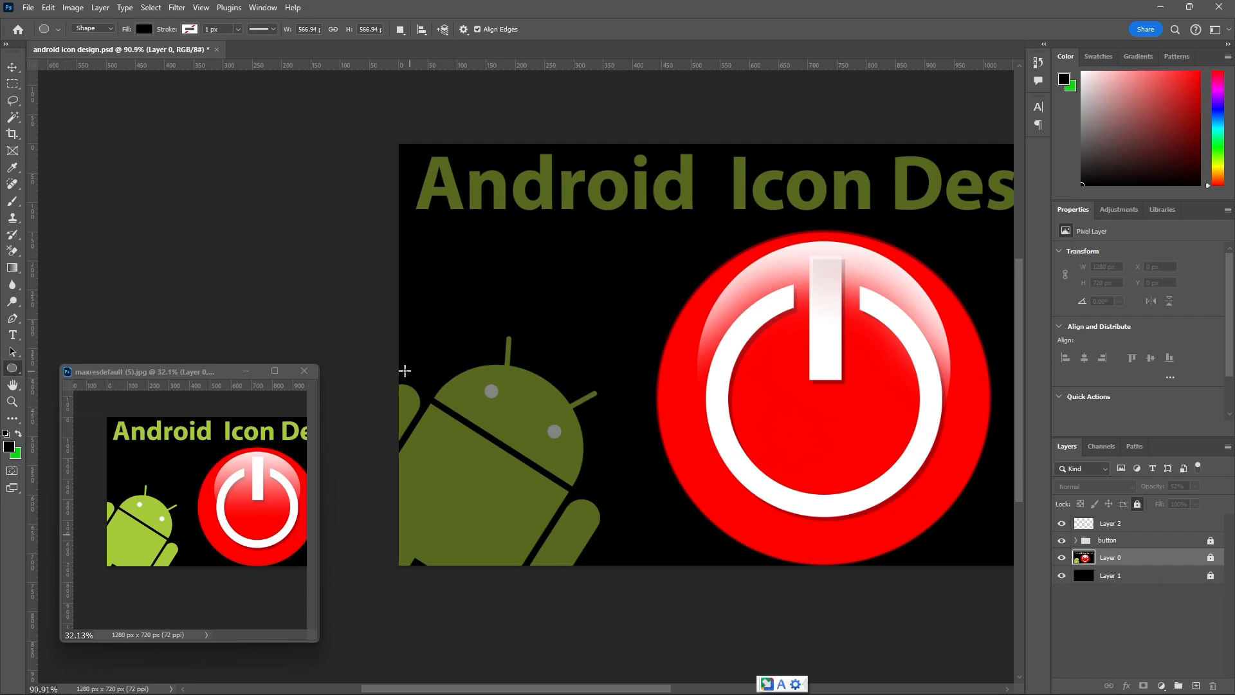
left_click_drag(403, 363, 618, 534)
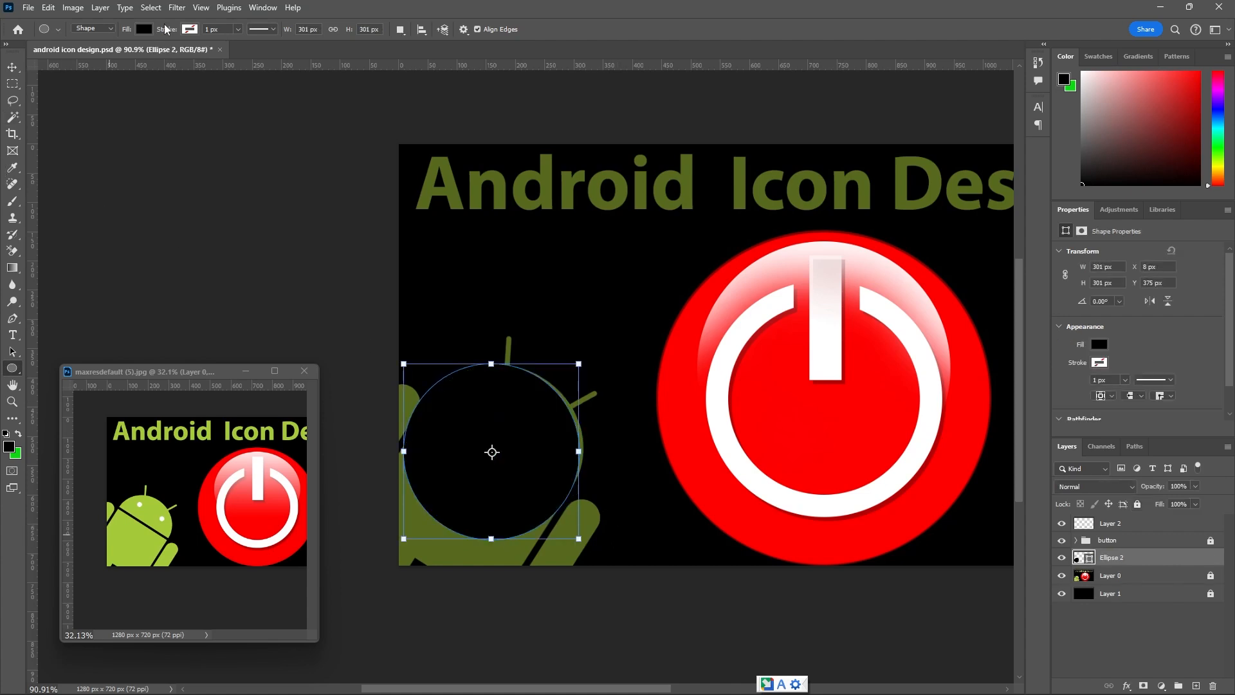
Give the new circle a white stroke and set its fill to no color.
left_click(189, 30)
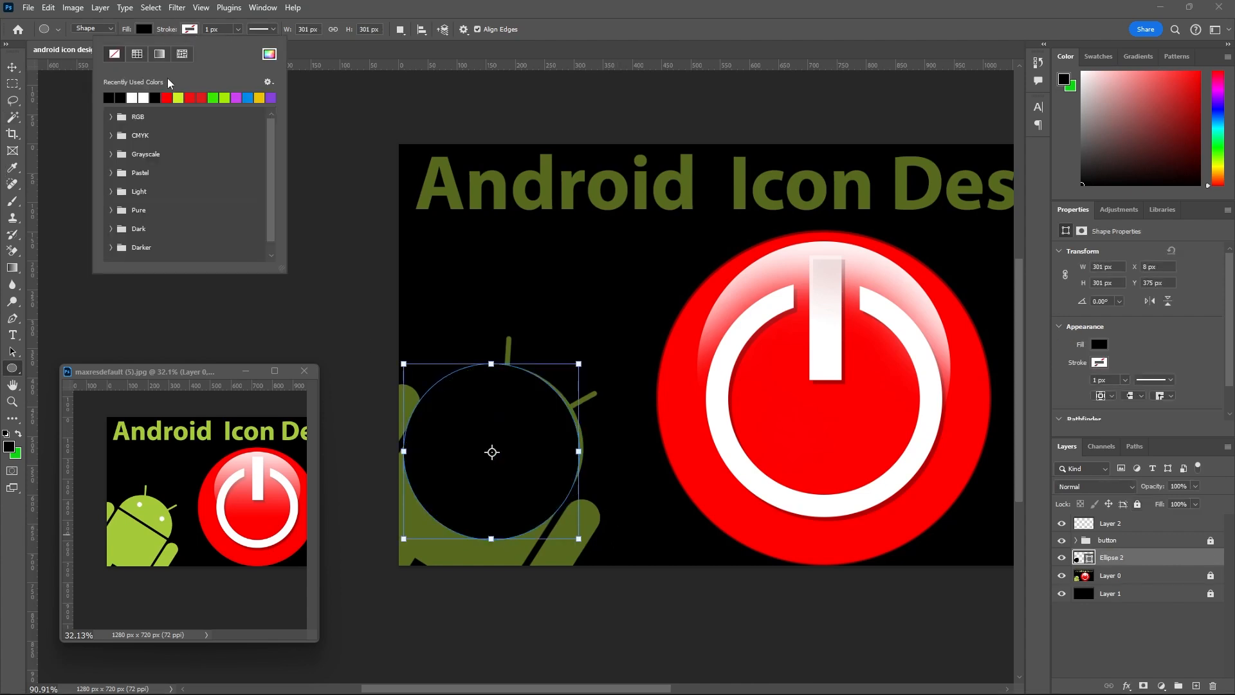
left_click(135, 98)
left_click(146, 30)
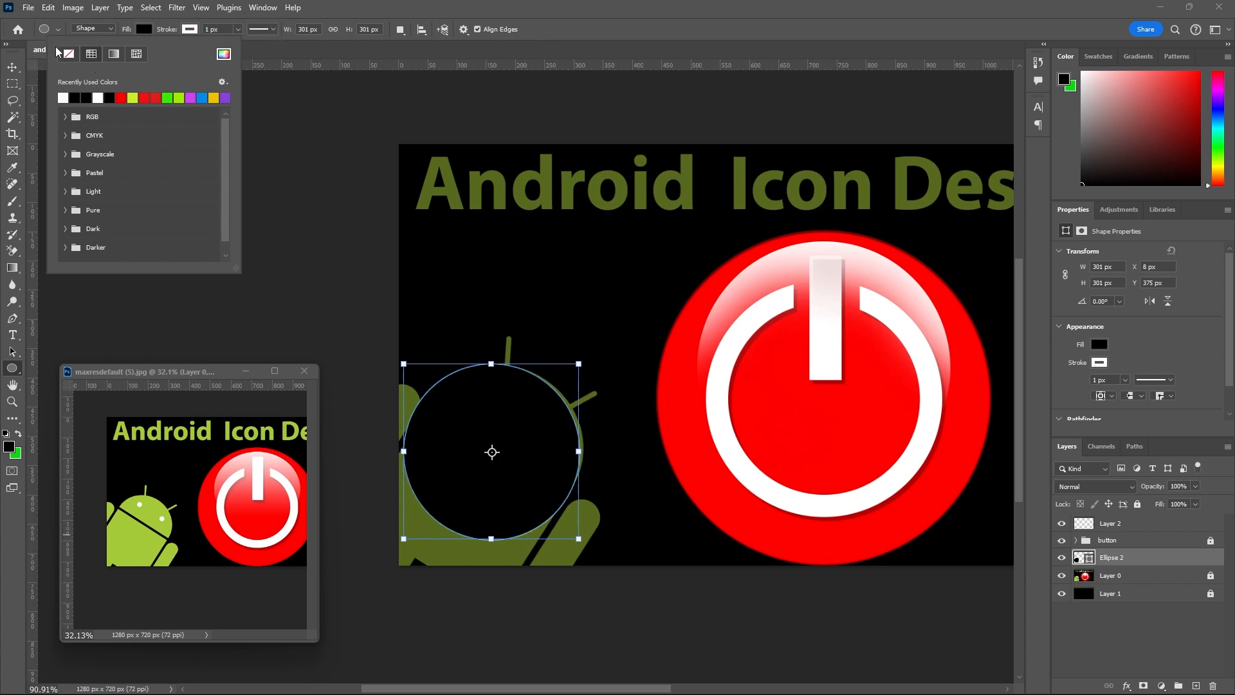
left_click(69, 54)
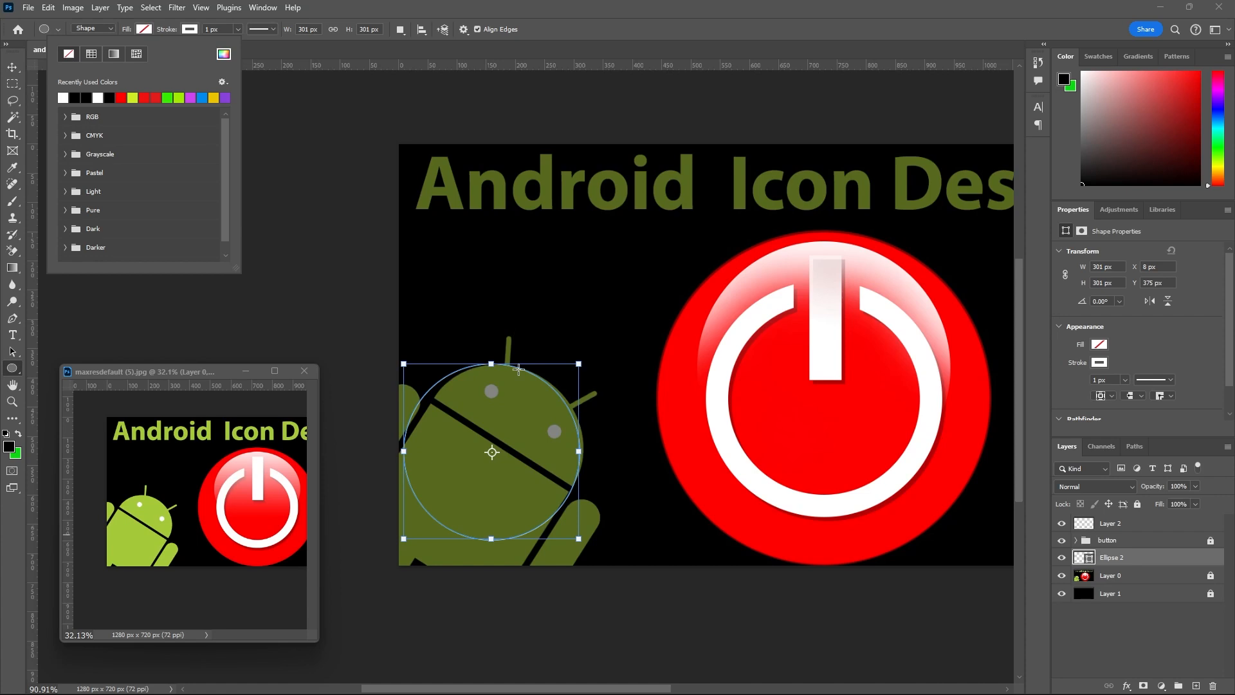
Nudge the circle outline to about X 17.5 px, Y 375.5 px to align it with the Android's head.
left_click(20, 72)
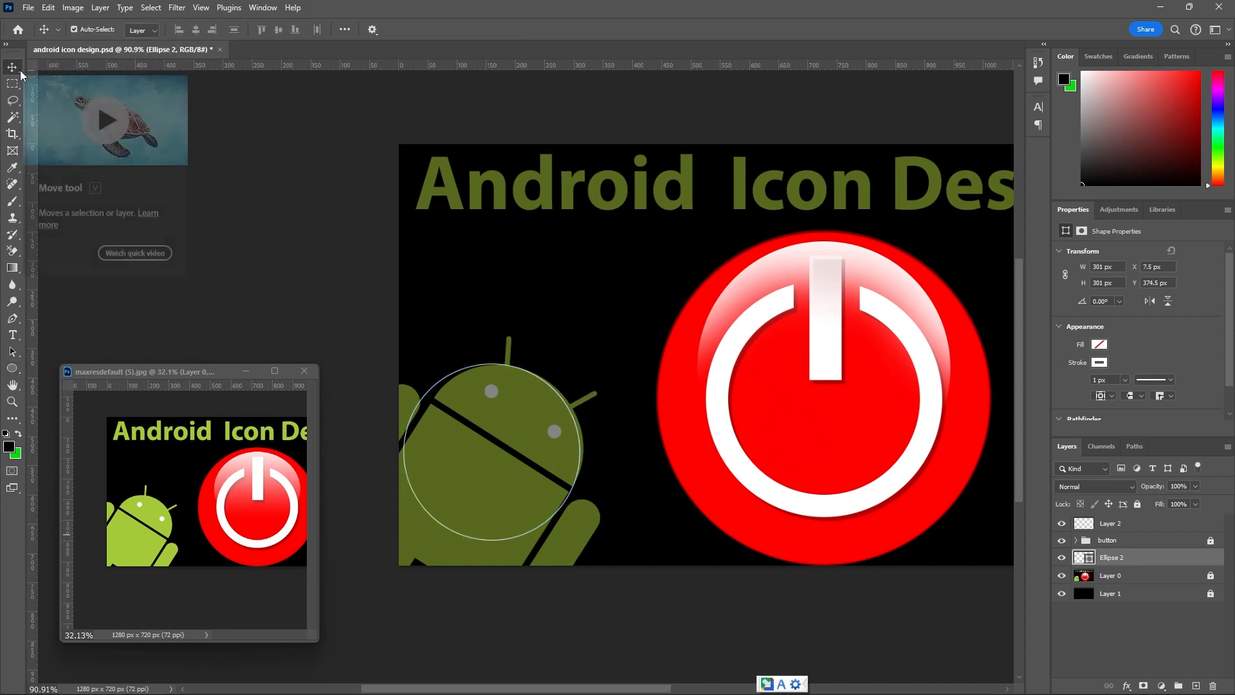
key("Right")
key("Right")
key("Down")
key("Down")
key("Down")
key("Down")
key("Down")
key("Down")
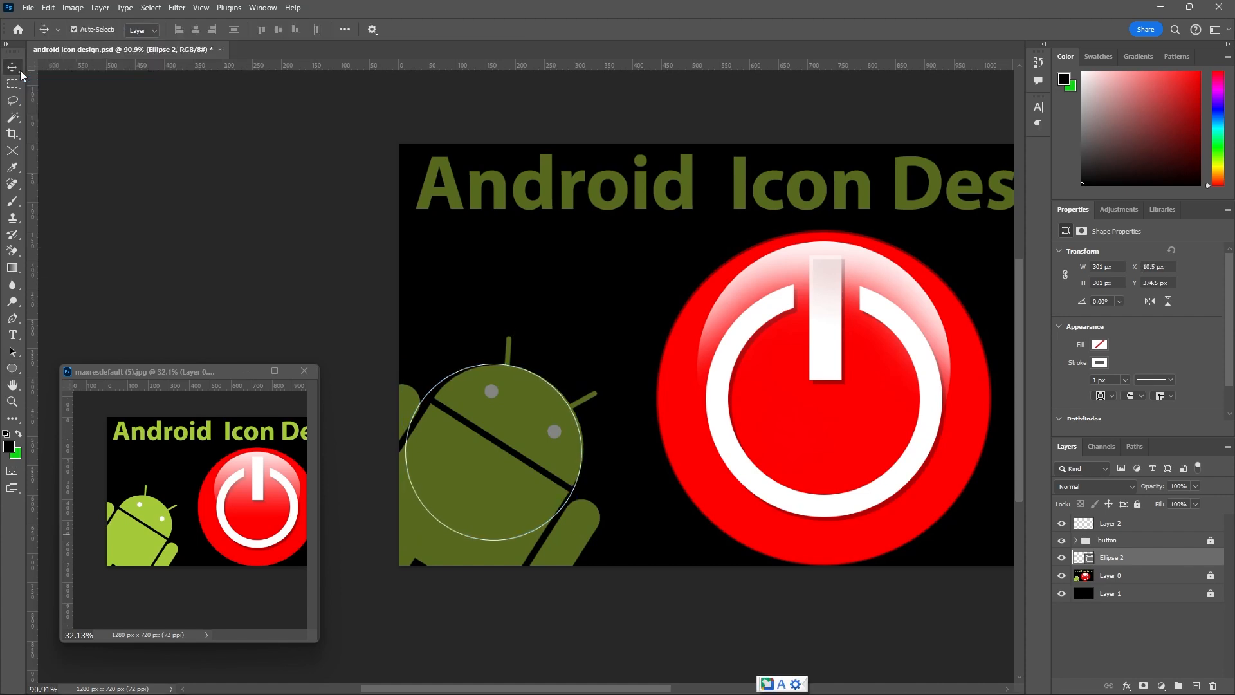
key("Right")
key("Right")
key("Right")
key("Right")
key("Right")
key("Right")
key("Right")
key("Up")
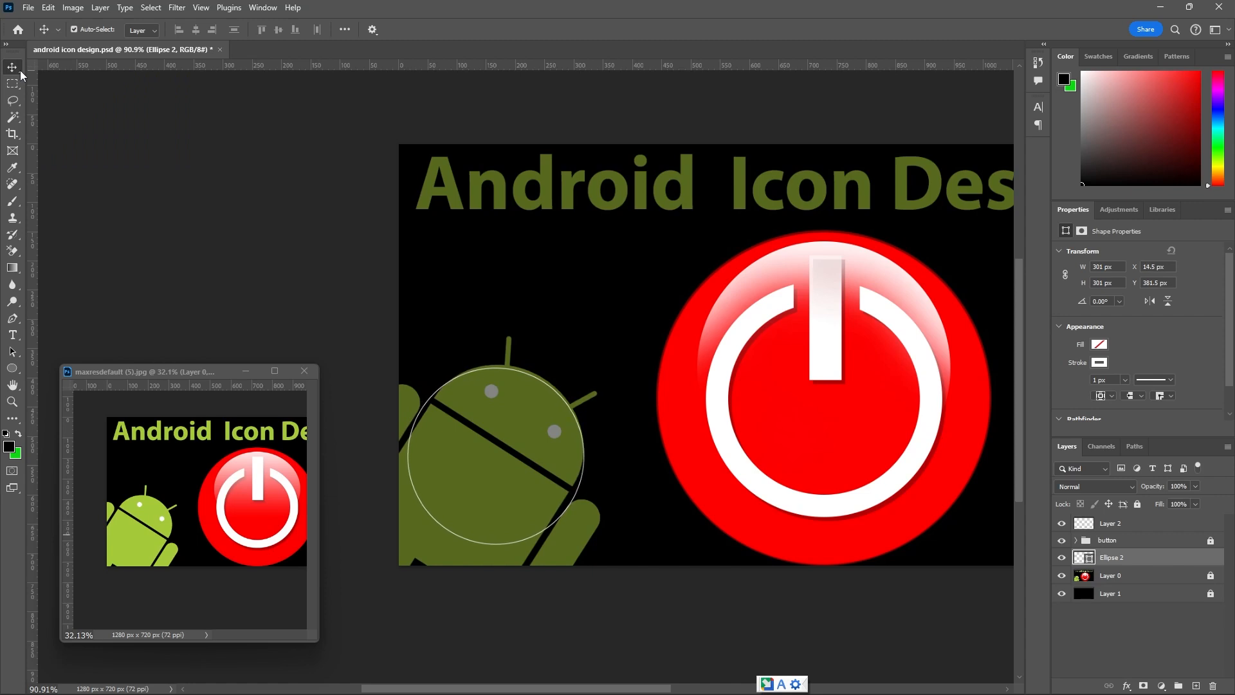
key("Up")
key("Up")
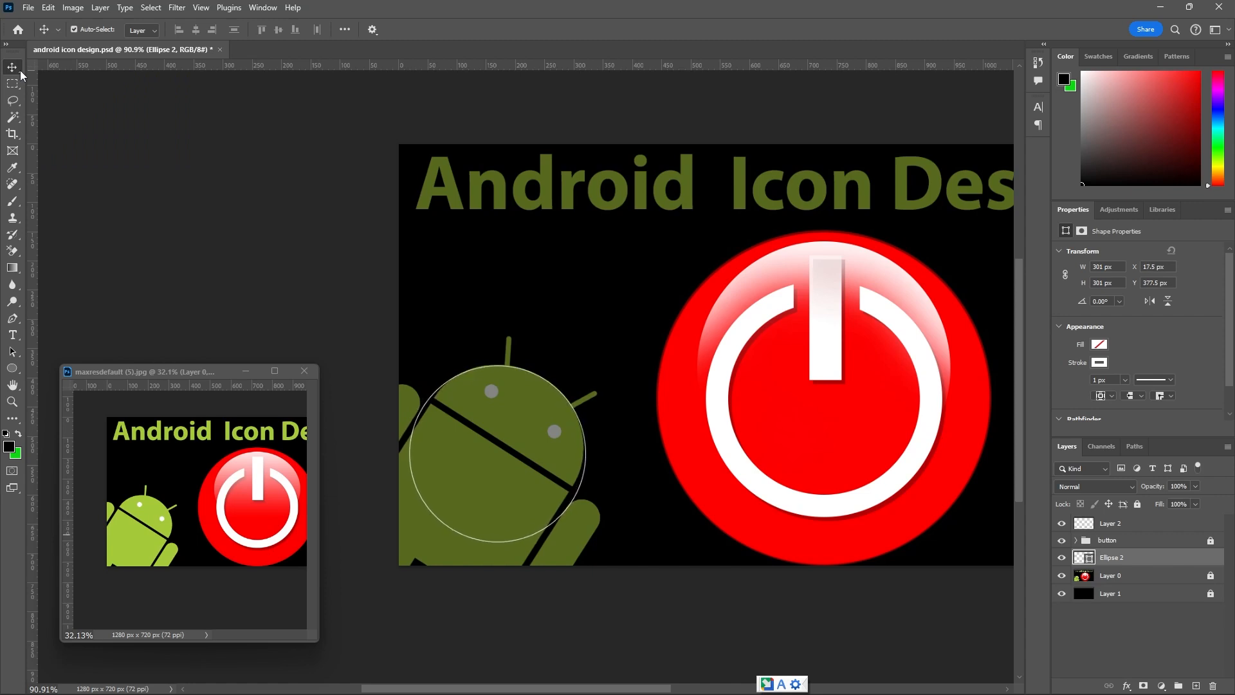
key("Up")
key("Up")
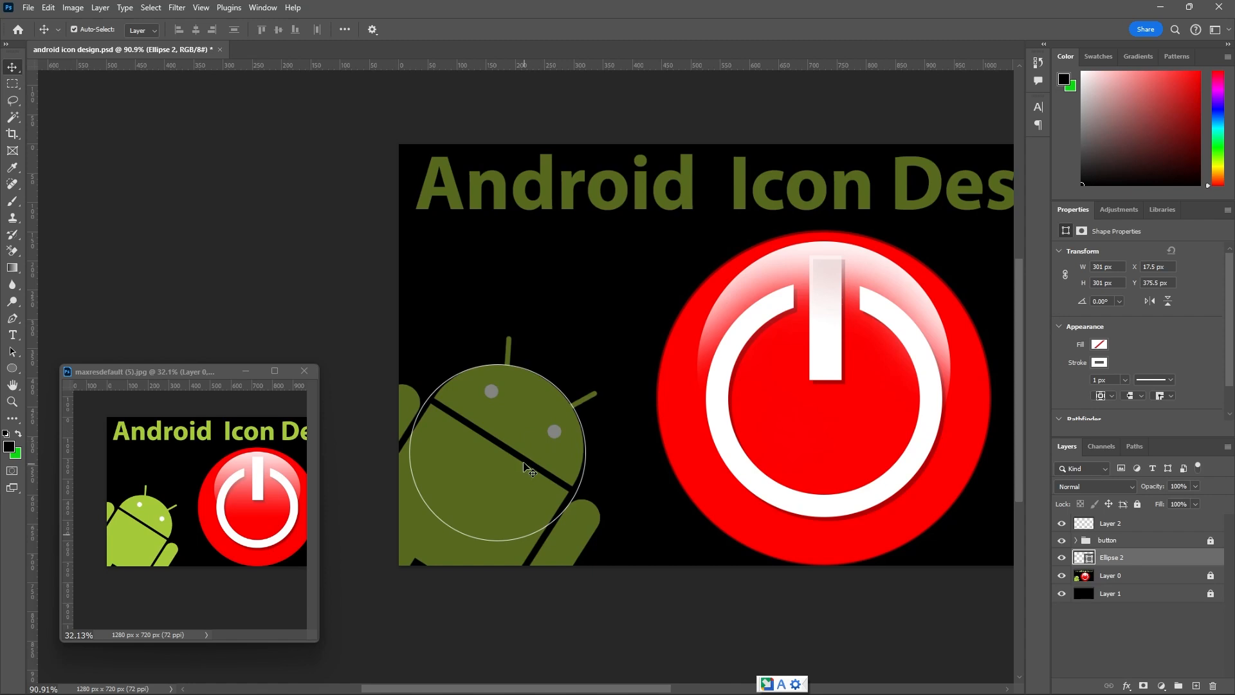
Scale the circle outline proportionally about its center to about 293 px so it fits the Android's head curve.
key("ctrl")
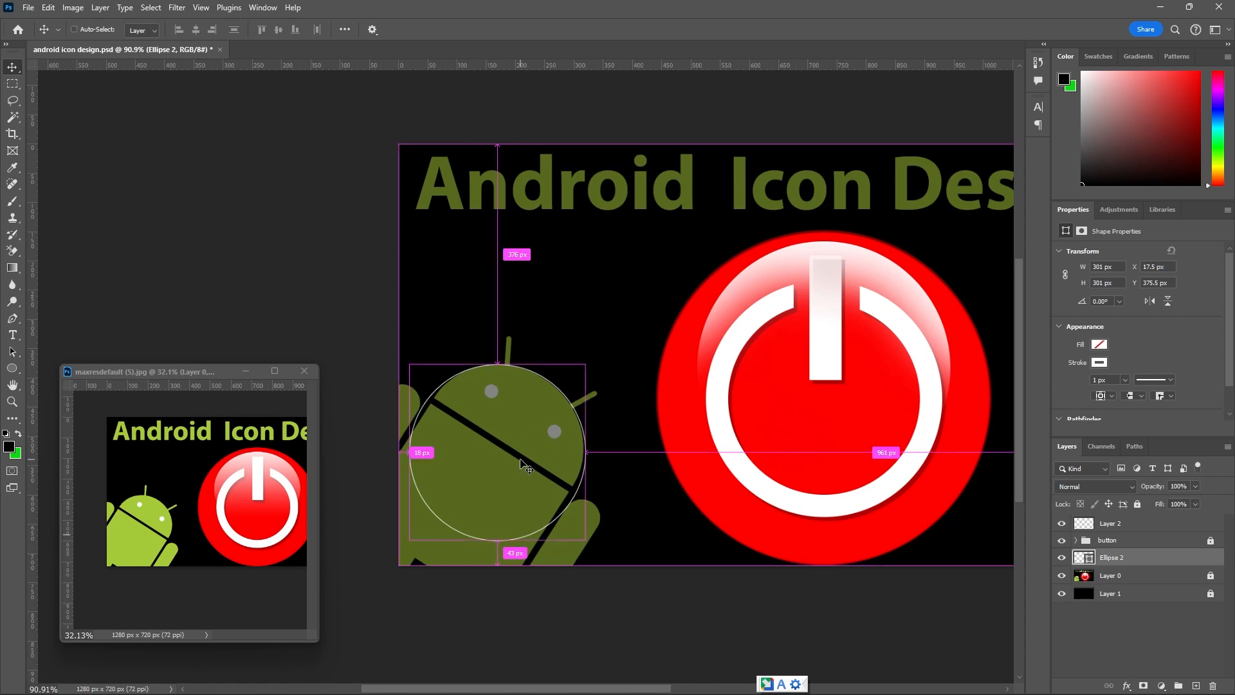
key("ctrl+t")
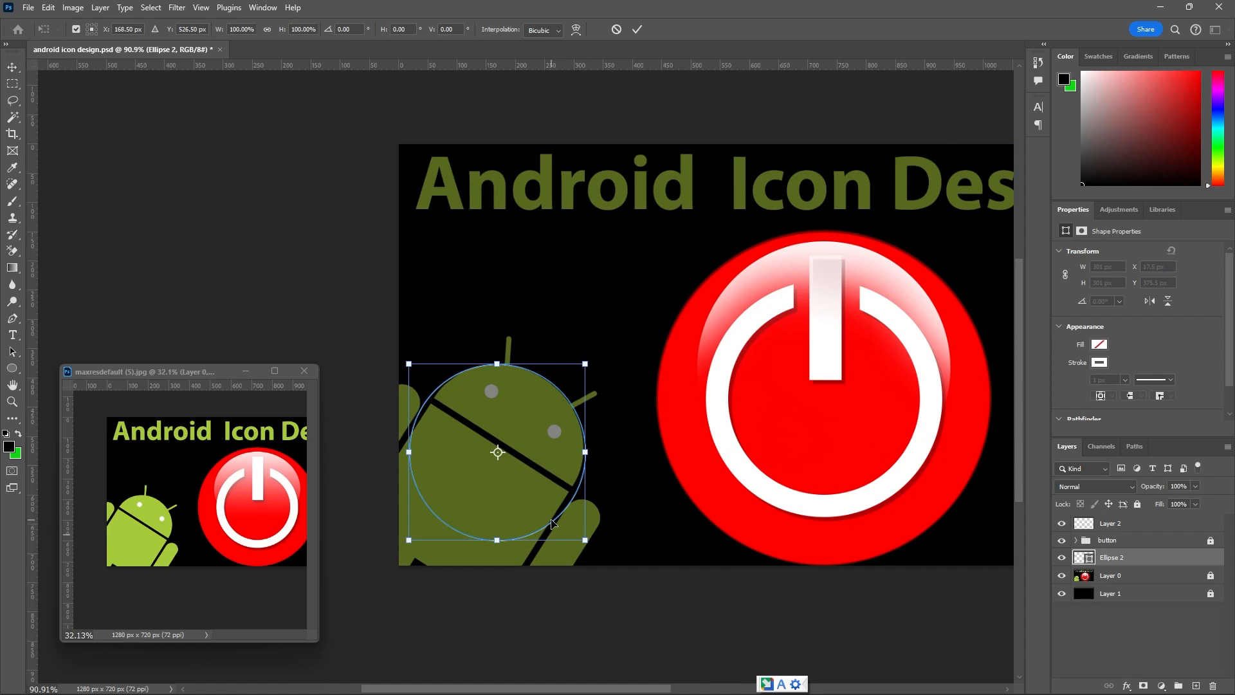
scroll(551, 523, "up", 1)
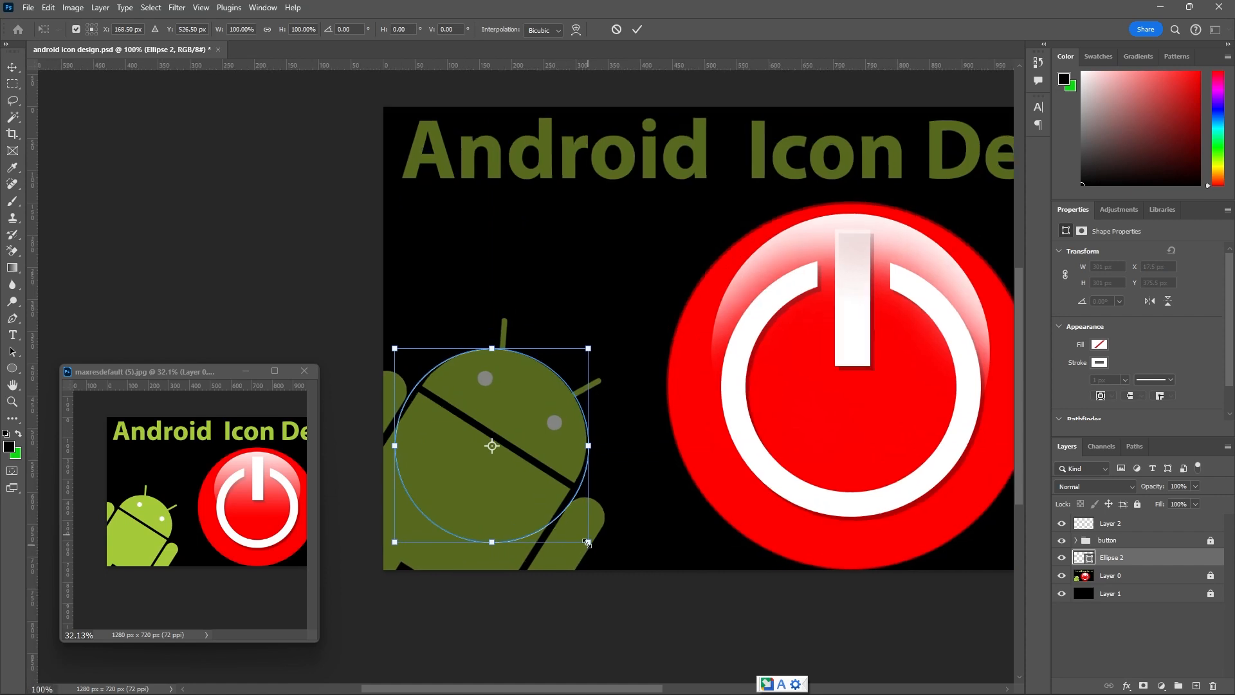
left_click_drag(587, 542, 586, 540)
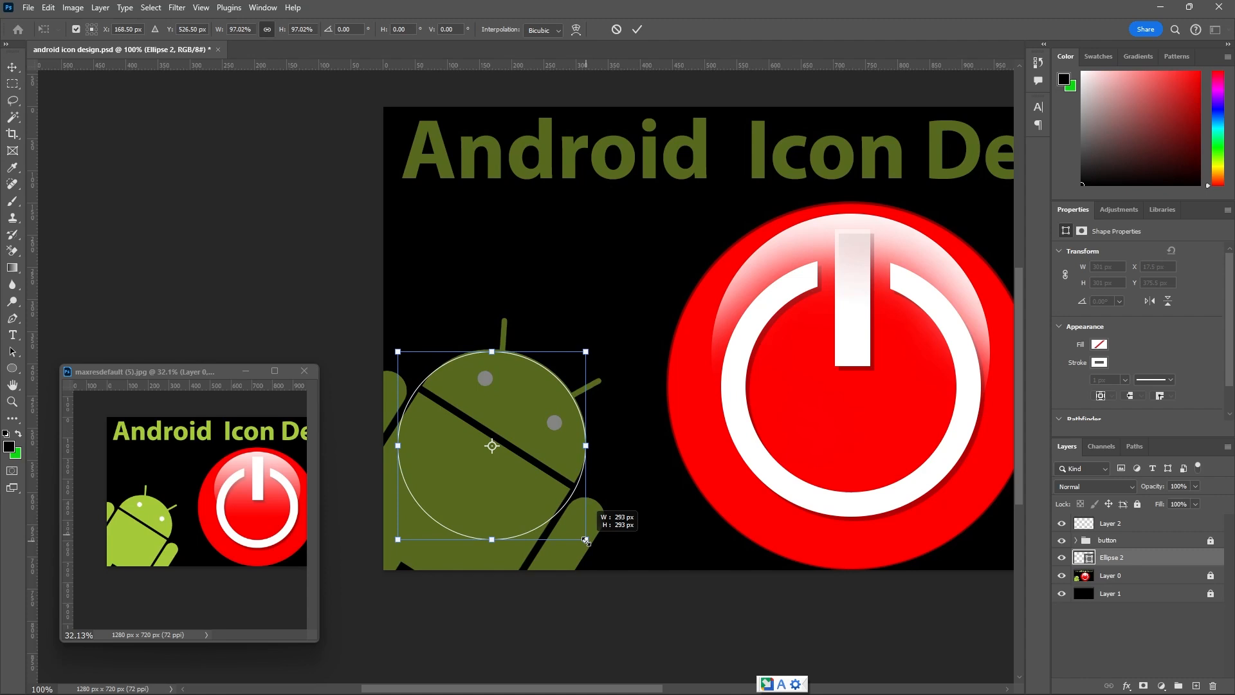
left_click_drag(585, 541, 586, 540)
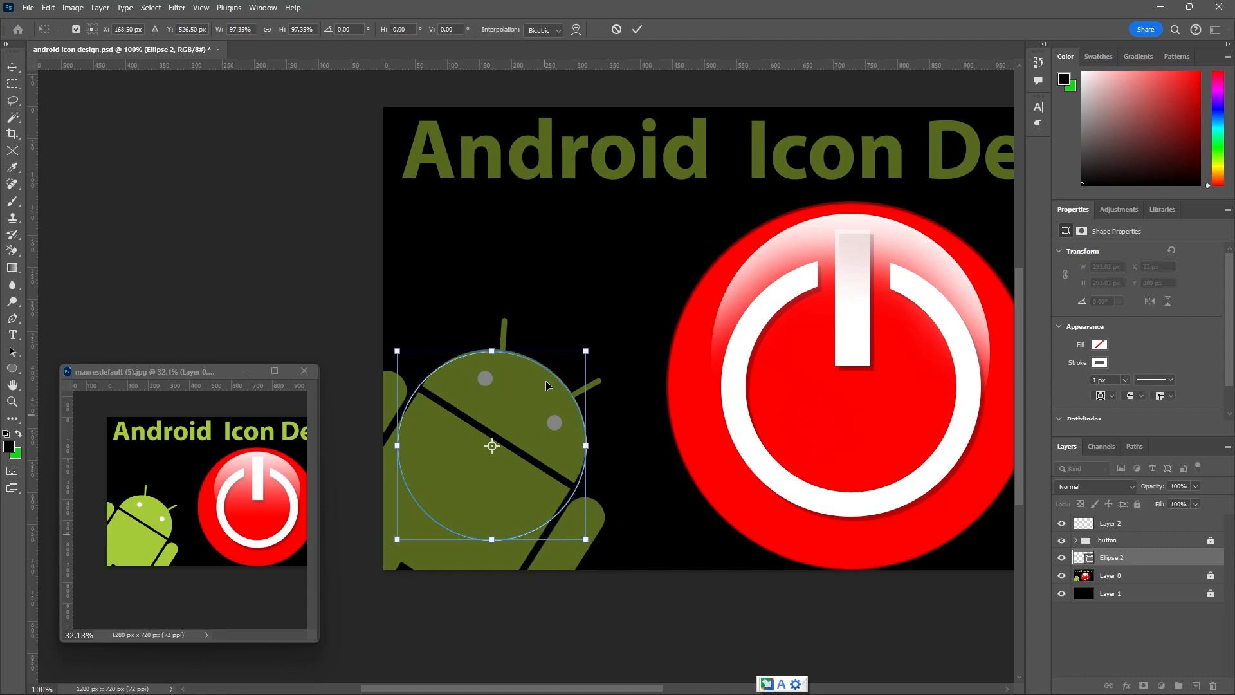
left_click(637, 29)
scroll(526, 391, "up", 1)
scroll(525, 390, "up", 2)
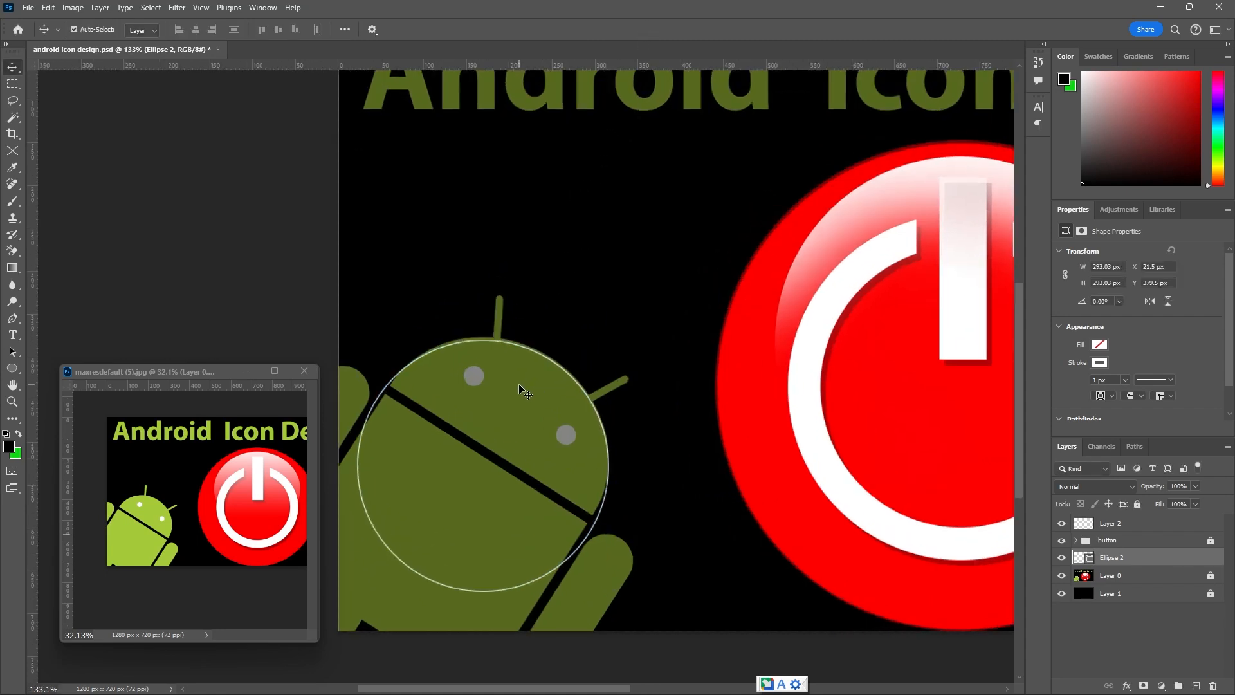
scroll(546, 316, "down", 5)
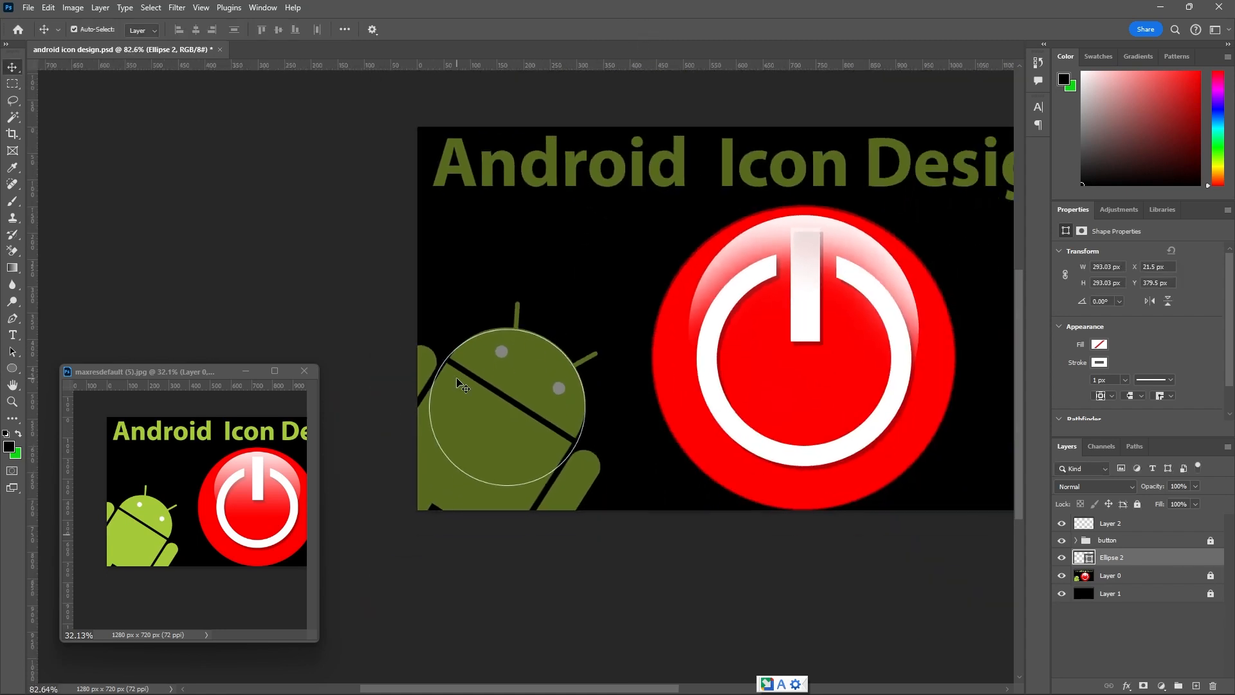
Draw a rectangle outline of about 303 × 325 px beside the Android with the Rectangle tool.
left_click(13, 370)
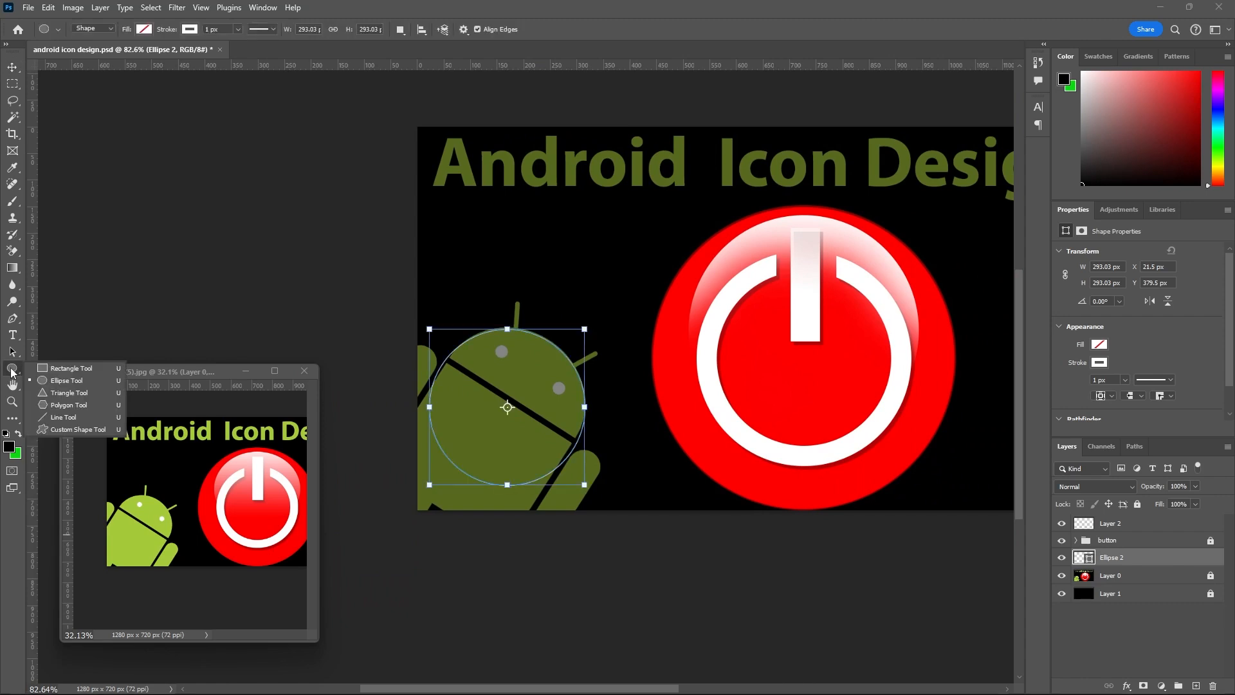
left_click(66, 370)
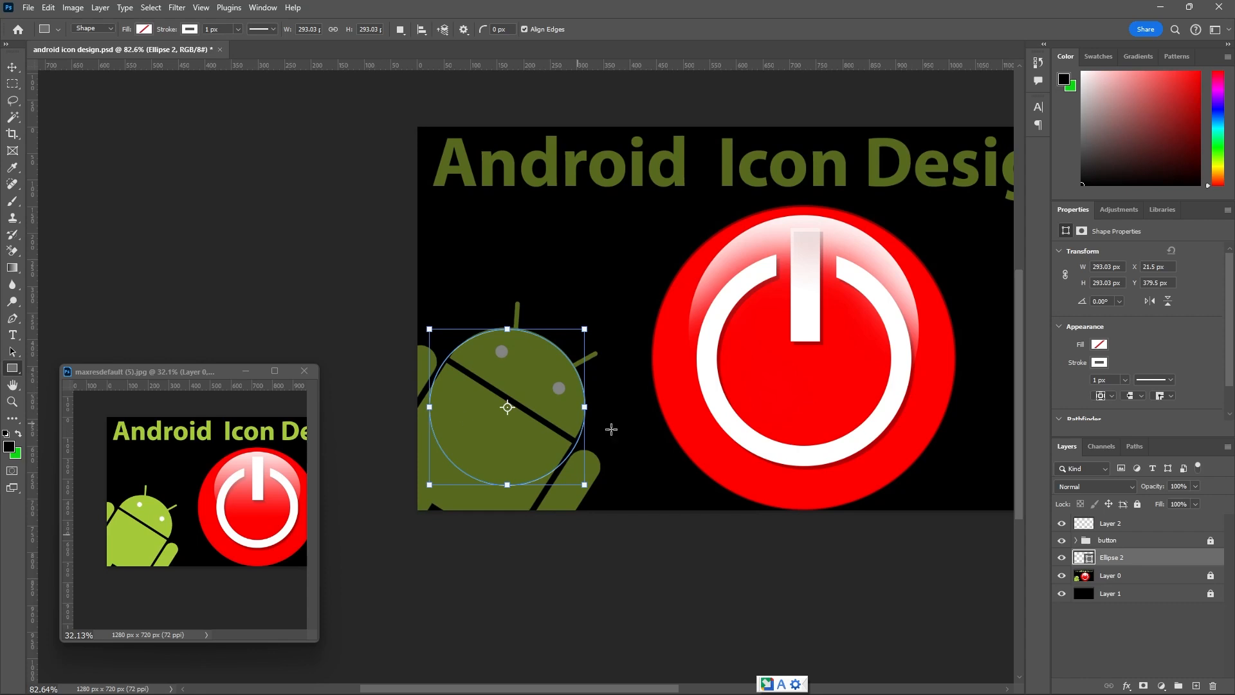
left_click_drag(613, 423, 774, 597)
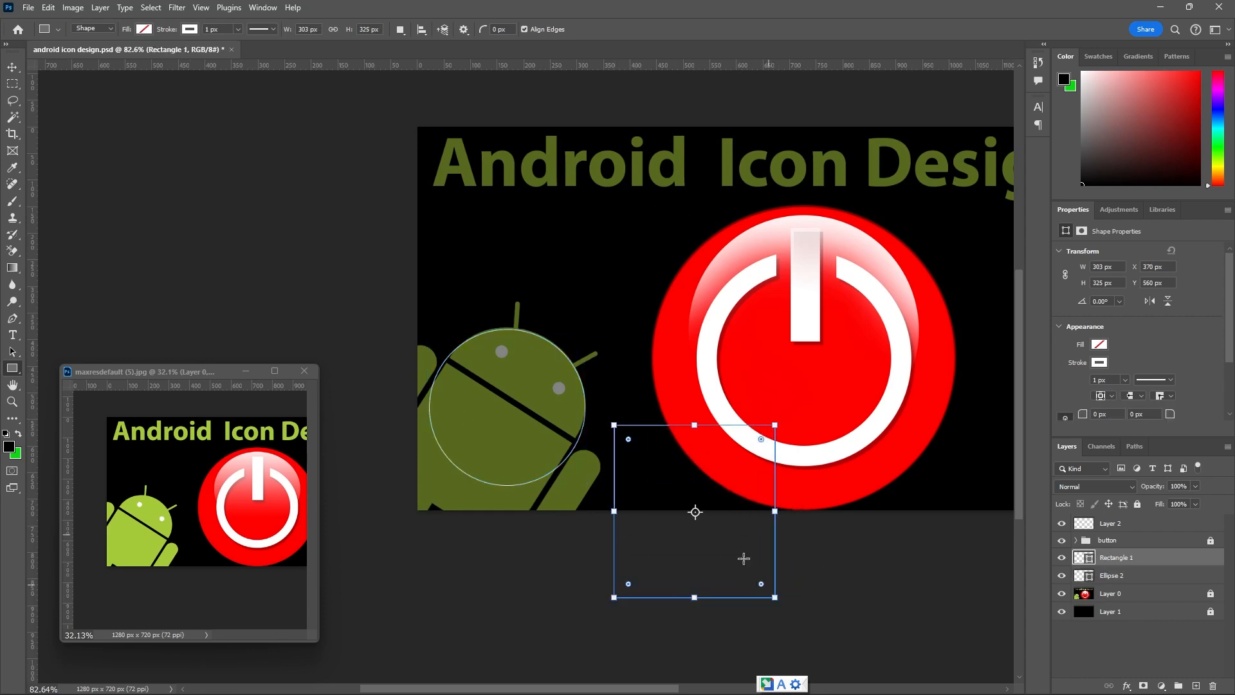
Move the rectangle outline onto the Android's body and rotate it about 34.4° to follow the body's slanted top edge.
left_click(12, 68)
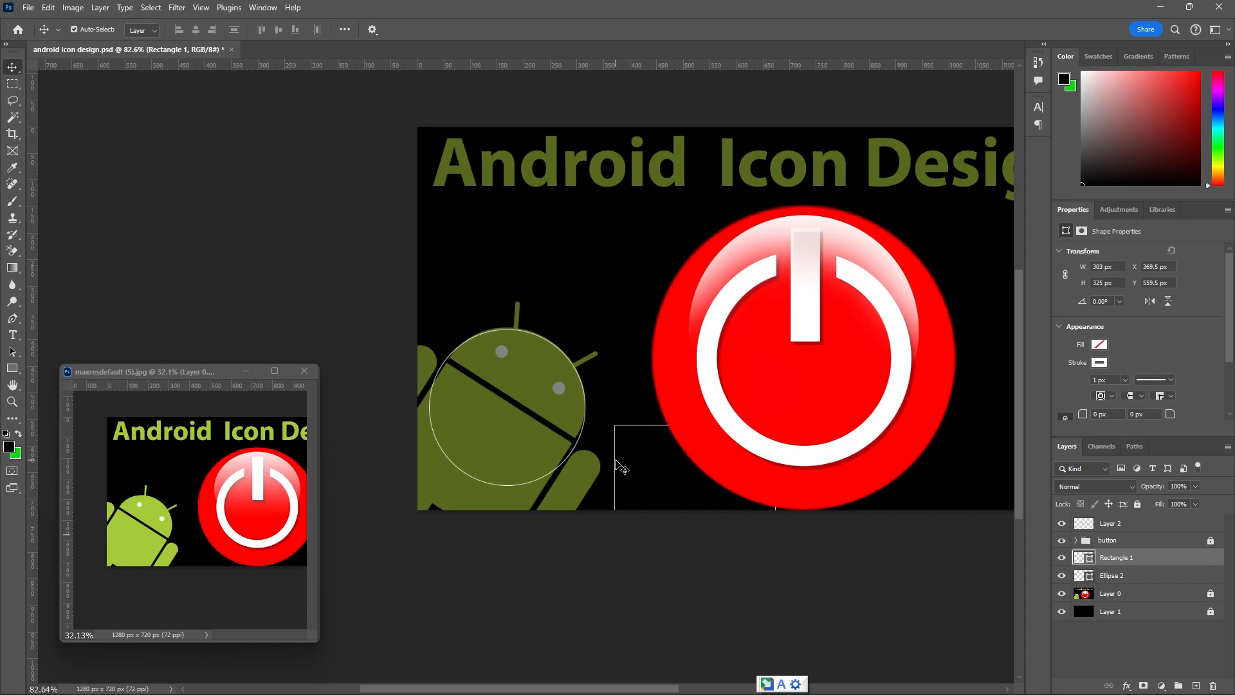
left_click_drag(624, 471, 413, 426)
key("ctrl+t")
scroll(579, 355, "up", 2)
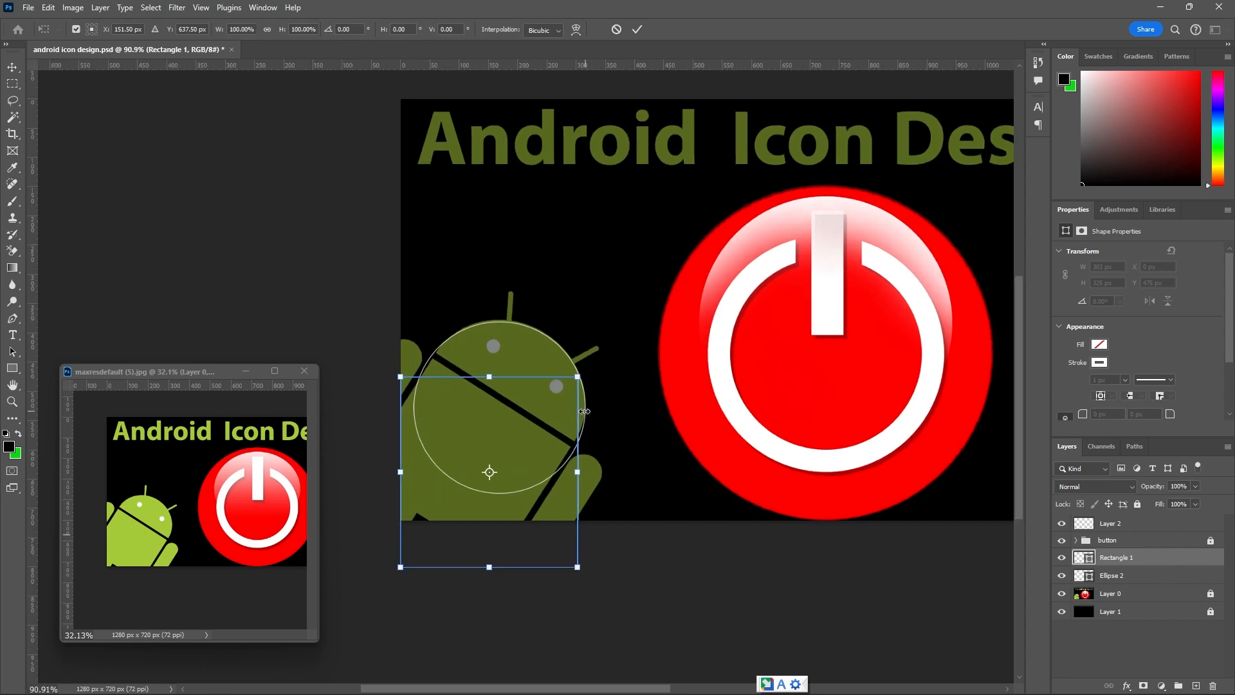
left_click_drag(582, 355, 564, 476)
scroll(563, 476, "up", 6)
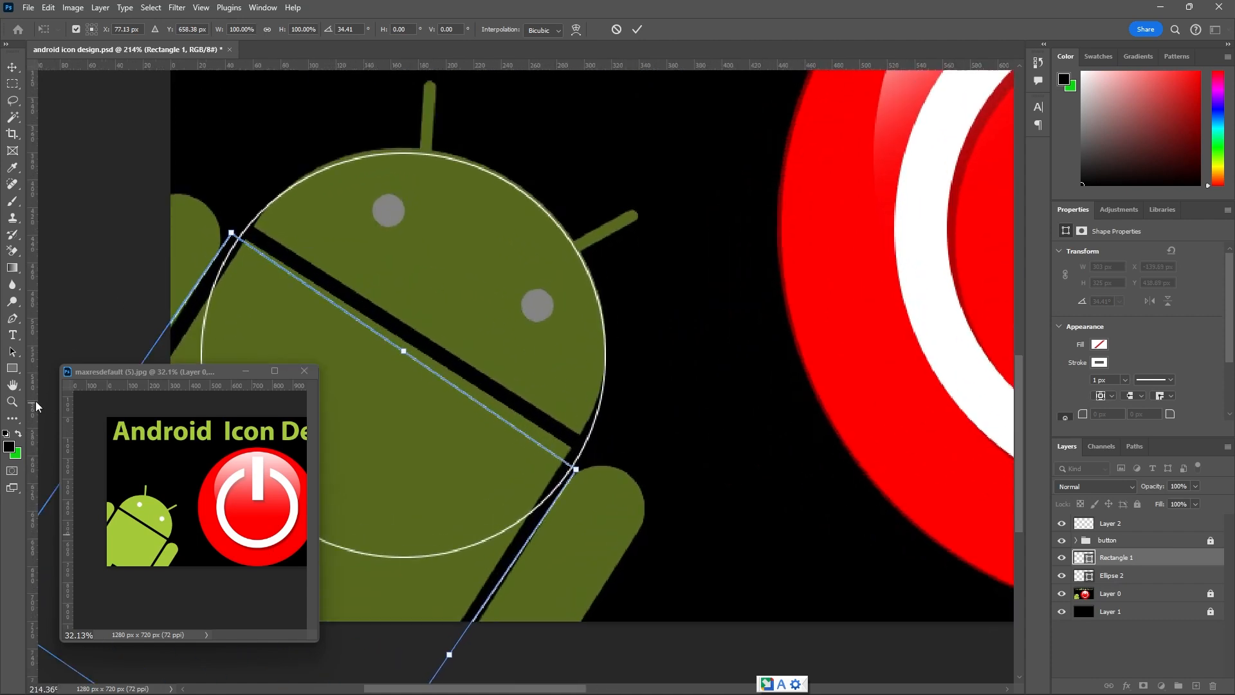
Move the rectangle's upper-right corner point to the body's corner with the Direct Selection tool, converting the shape to a regular path.
left_click(16, 356)
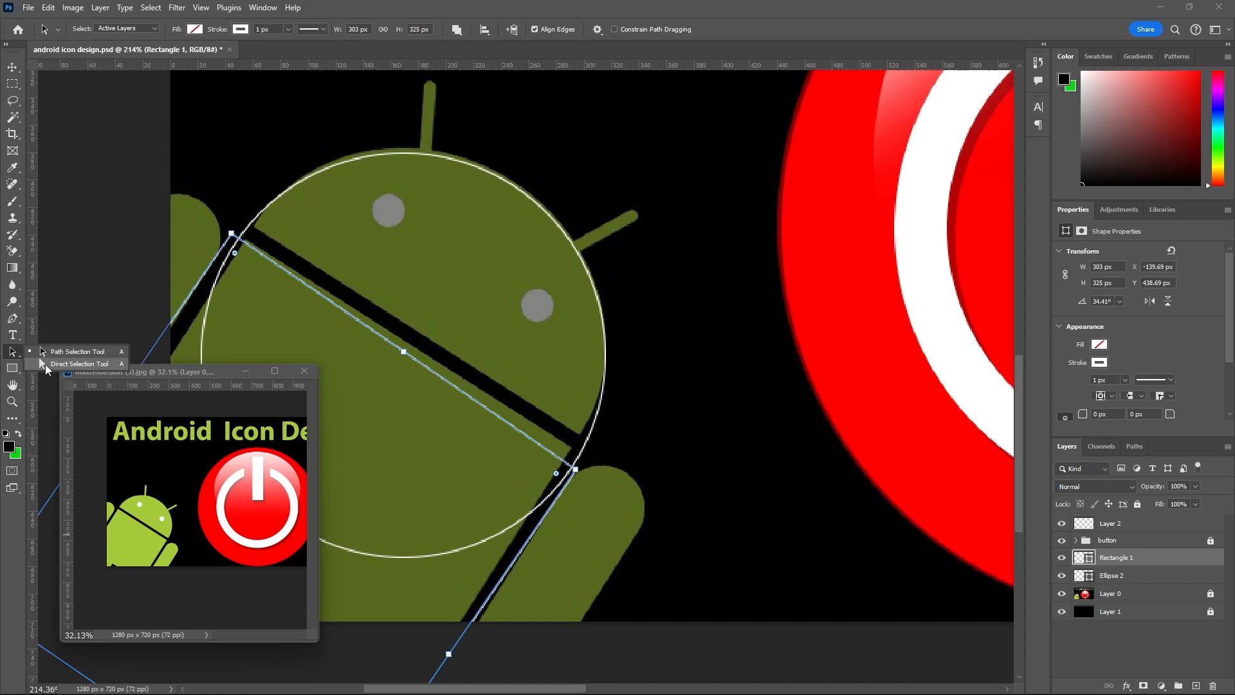
left_click(45, 364)
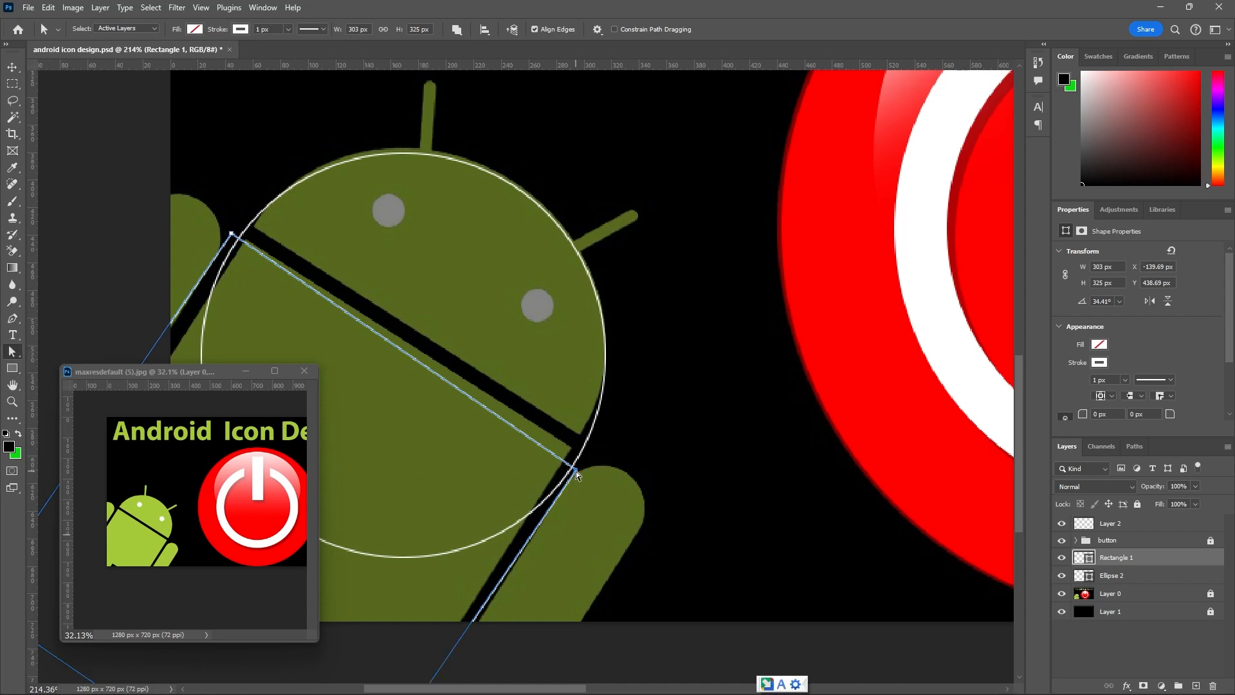
left_click_drag(576, 473, 582, 462)
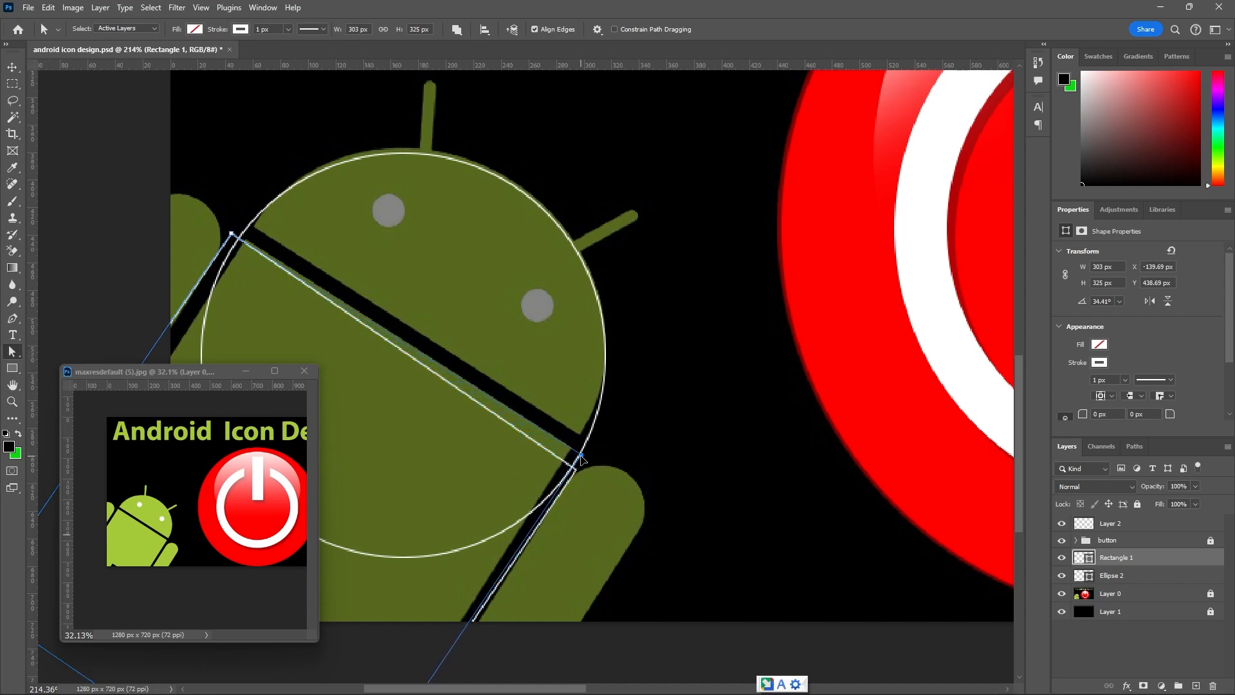
left_click(682, 243)
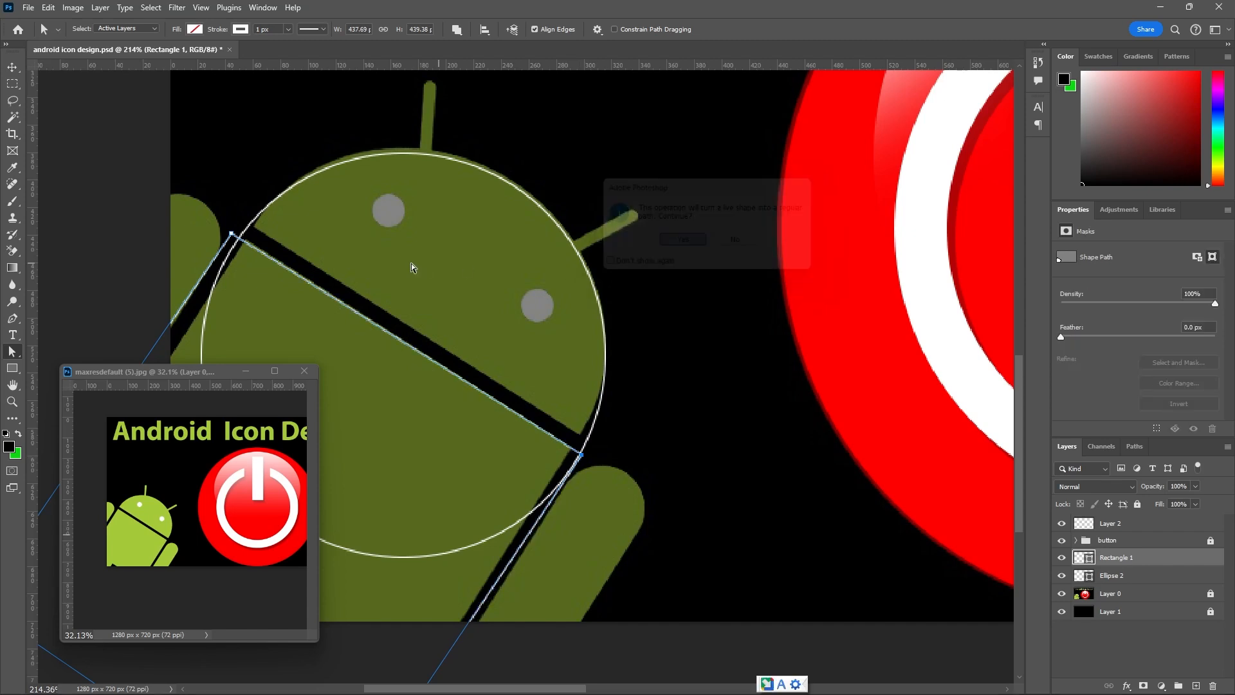
Move the rectangle's upper-left corner point onto the body's corner and fine-tune the upper-right one along the body's top edge.
scroll(270, 261, "up", 2)
scroll(219, 266, "up", 1)
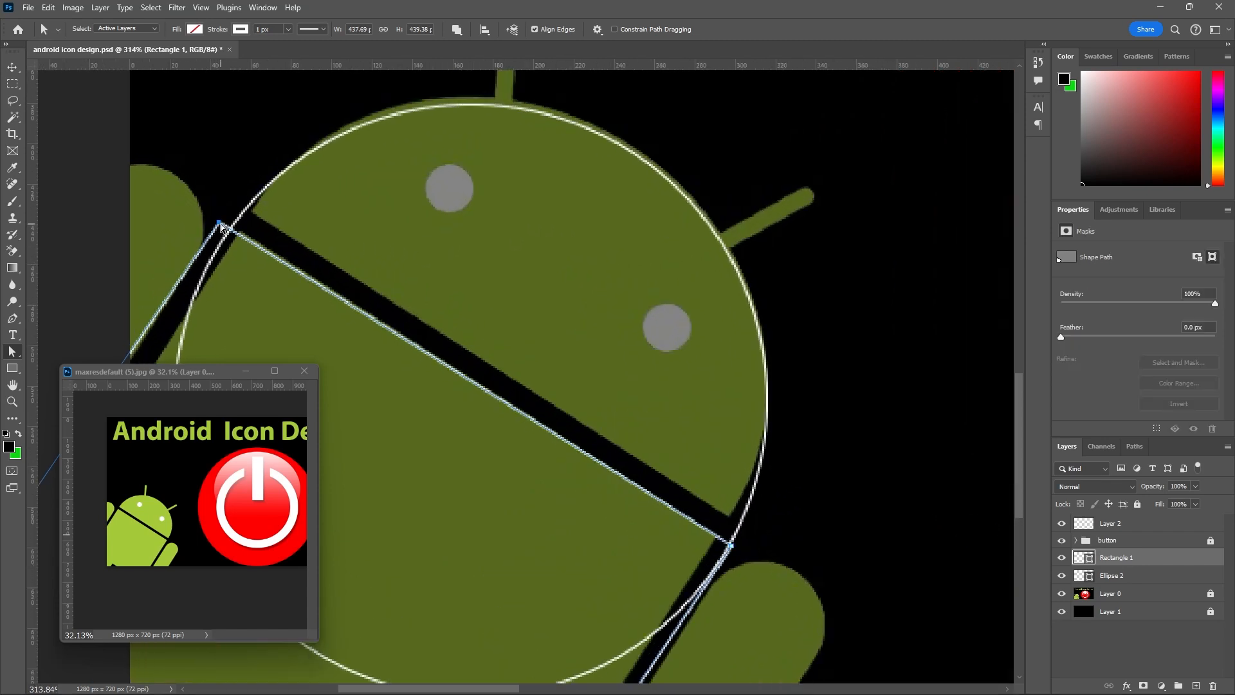
left_click_drag(221, 226, 233, 227)
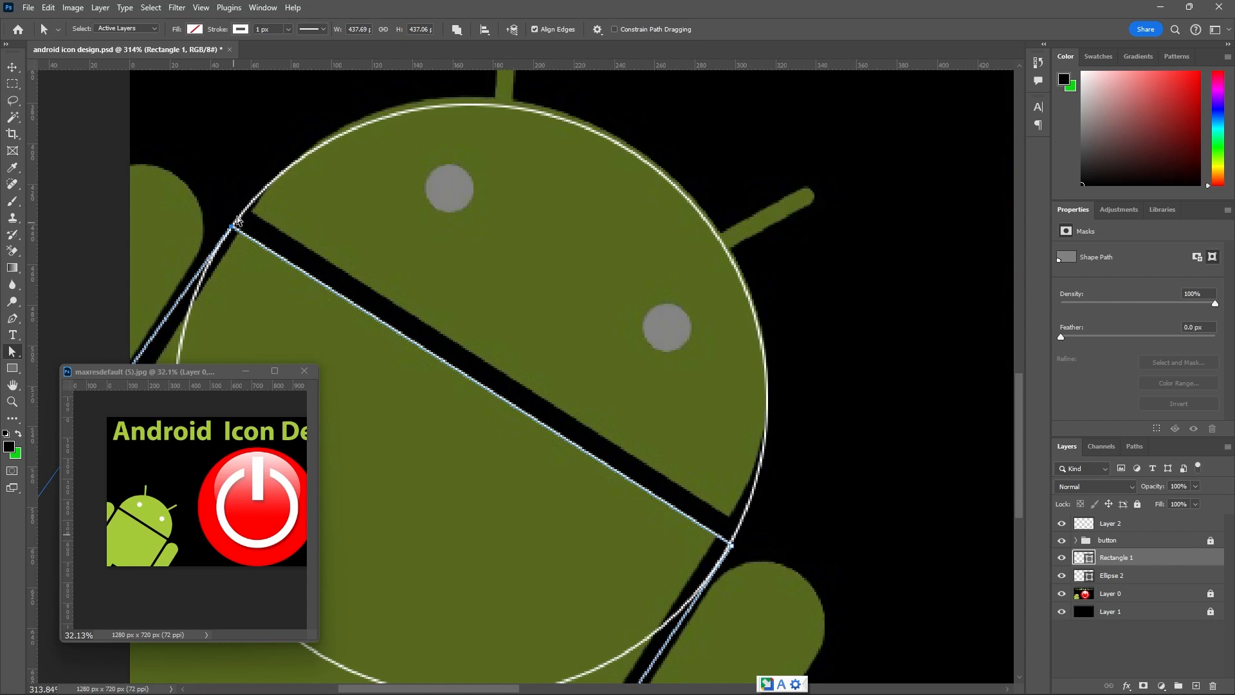
scroll(730, 545, "up", 3)
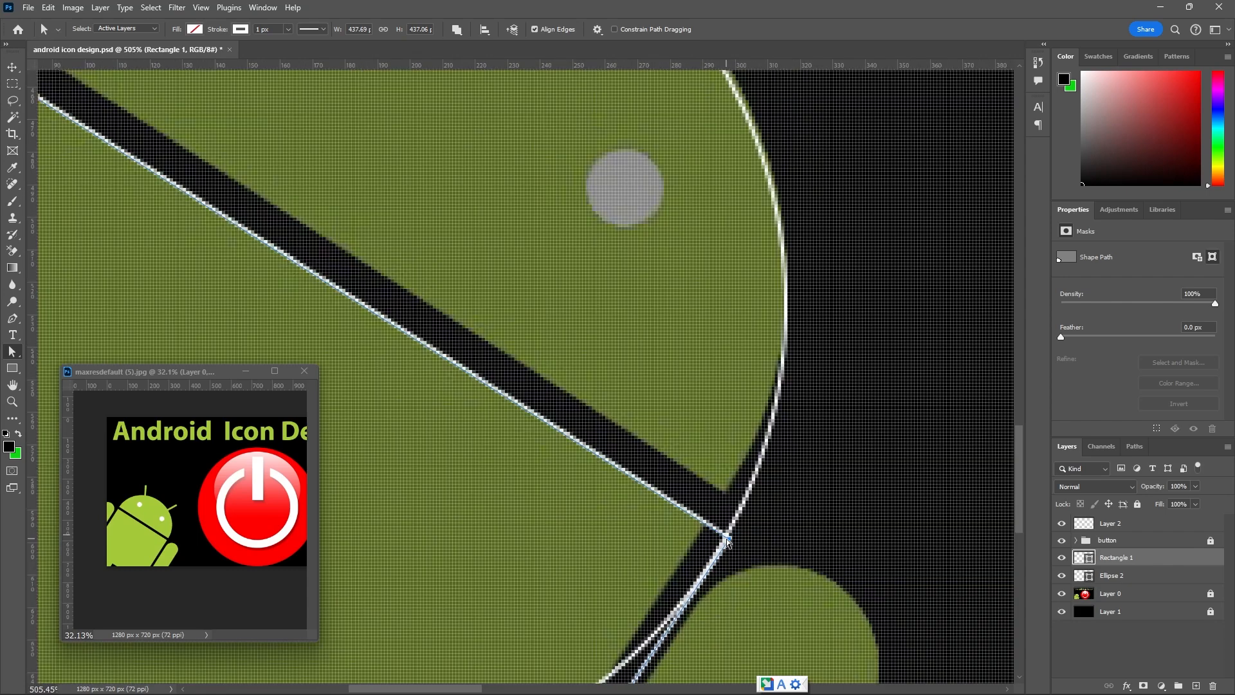
left_click_drag(728, 538, 728, 542)
scroll(703, 419, "down", 8)
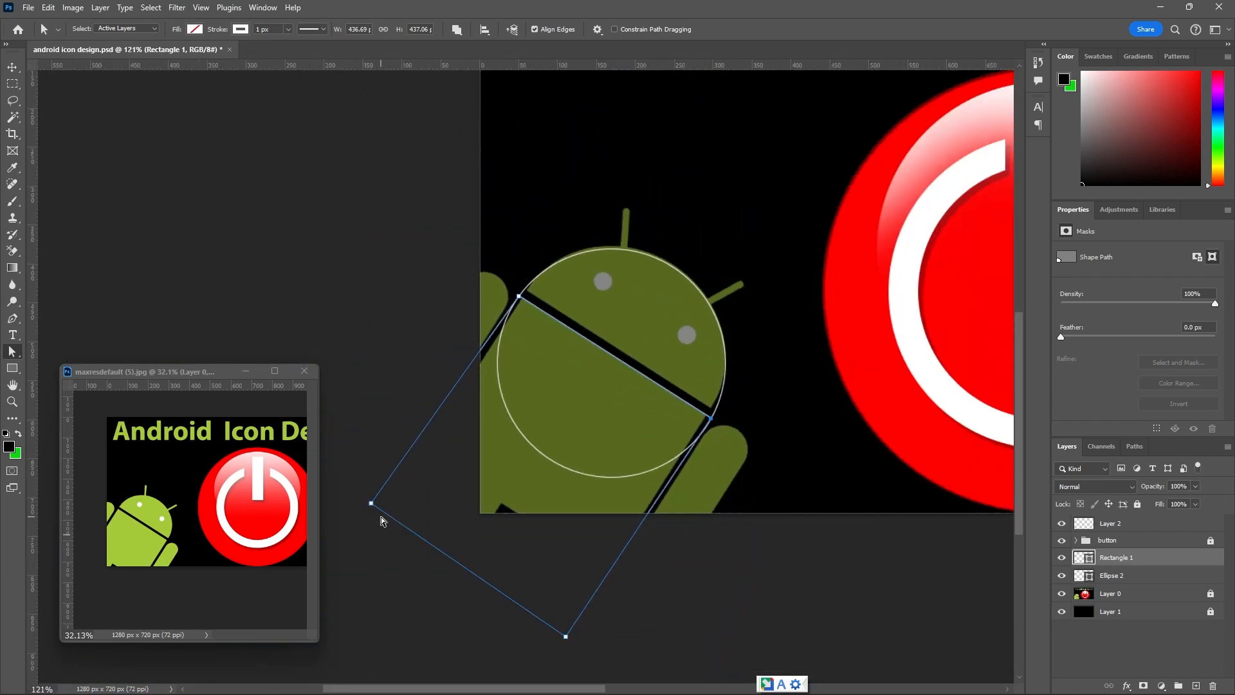
Adjust the rectangle's two lower corner points so its long sides follow the gaps between the Android's body and arms.
left_click_drag(371, 504, 388, 527)
scroll(520, 302, "up", 4)
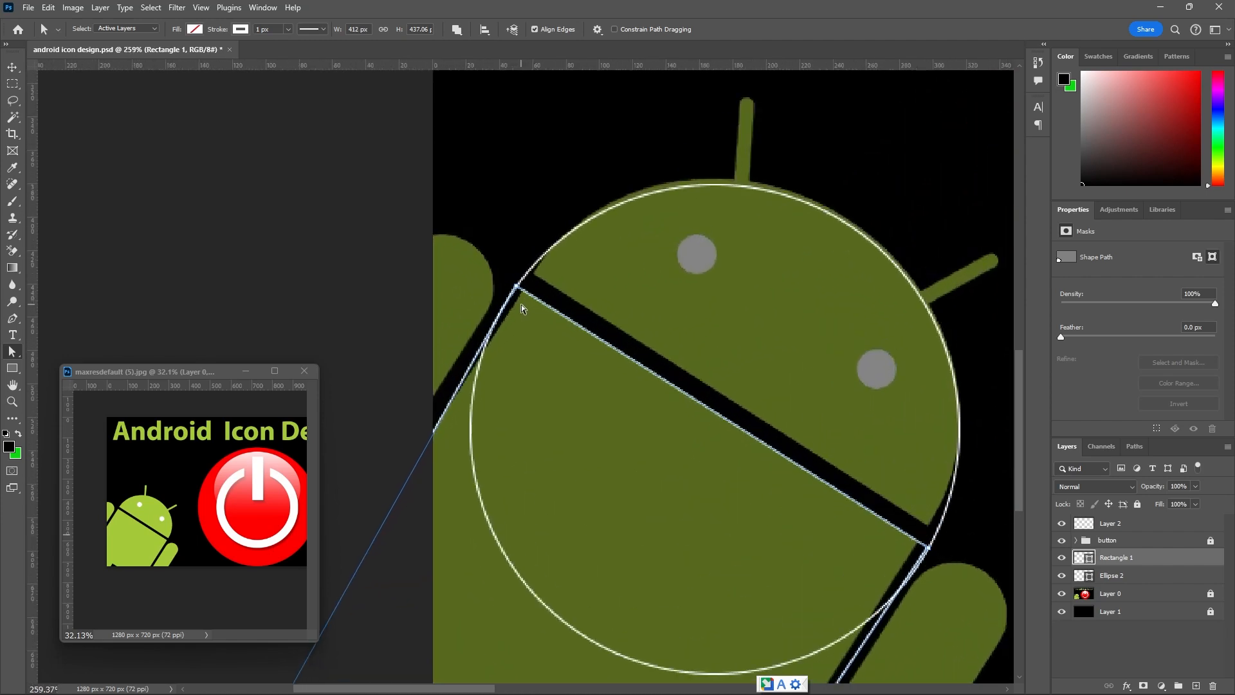
scroll(521, 309, "down", 5)
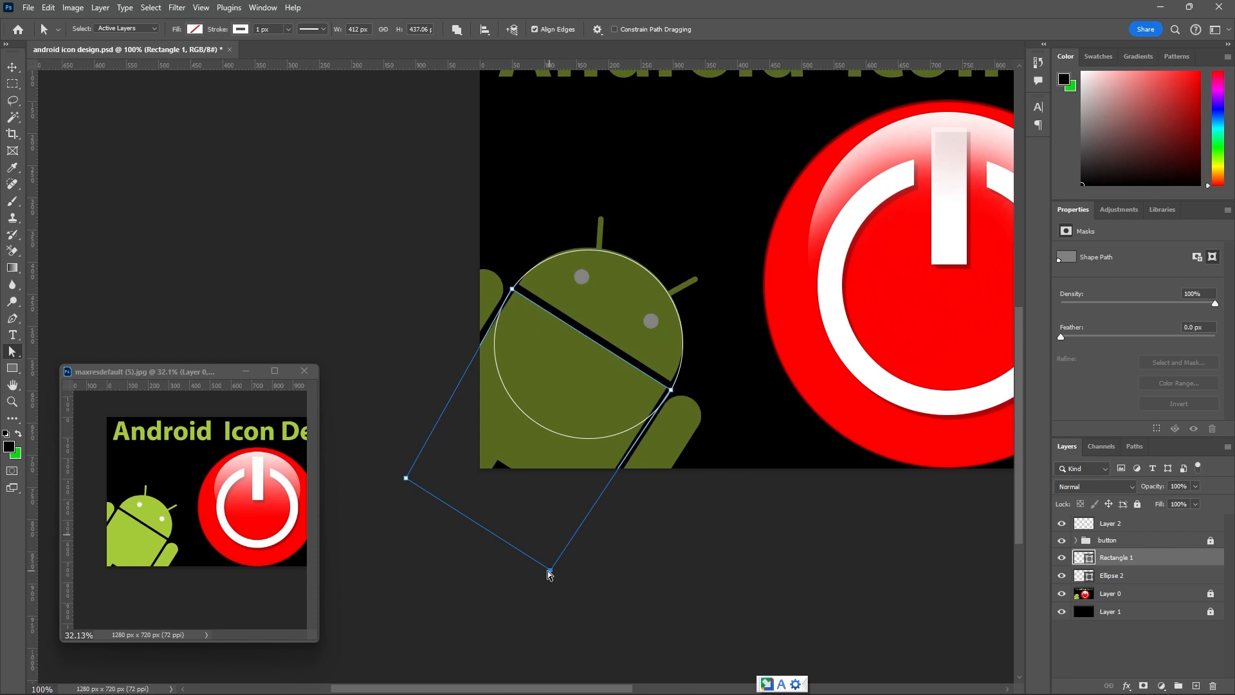
left_click_drag(549, 573, 545, 572)
left_click(1109, 576, "shift")
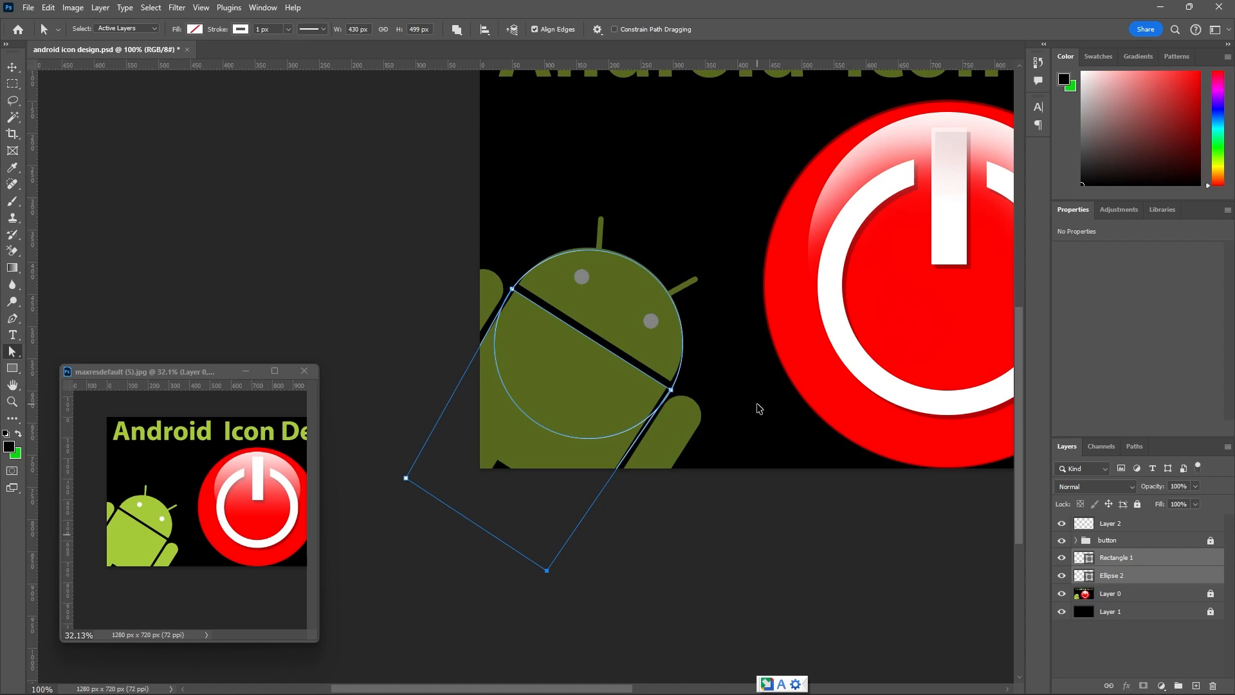
key("ctrl+t")
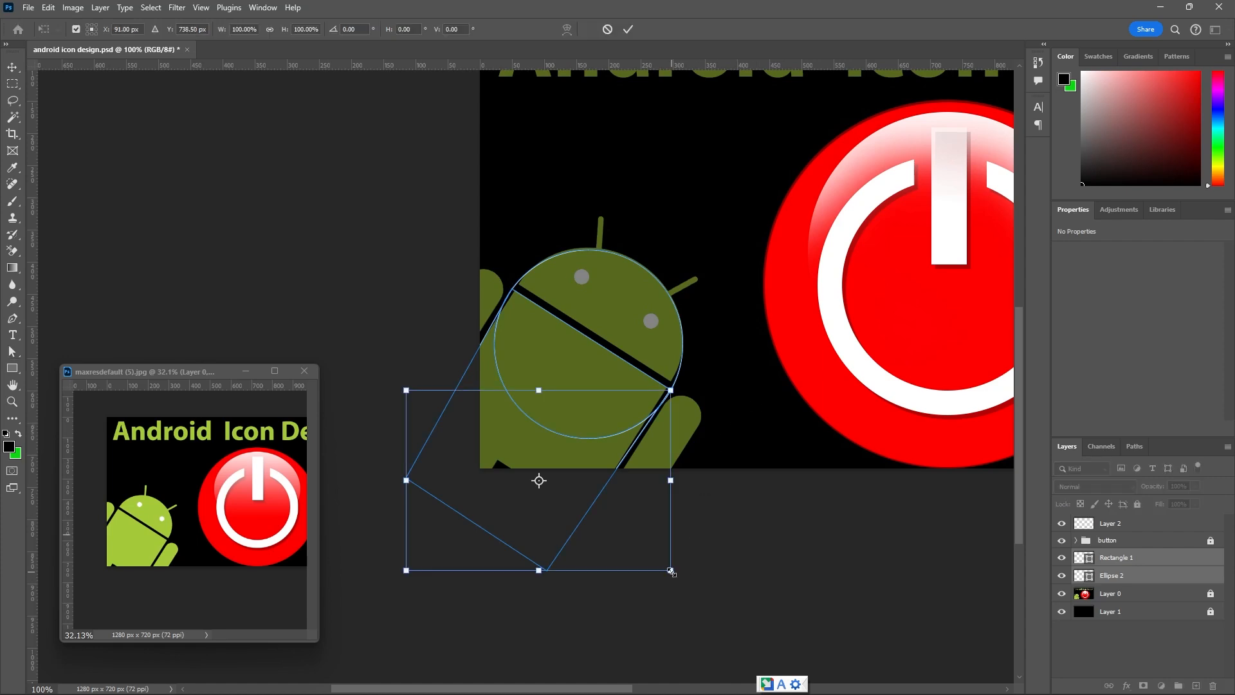
left_click_drag(670, 572, 669, 569)
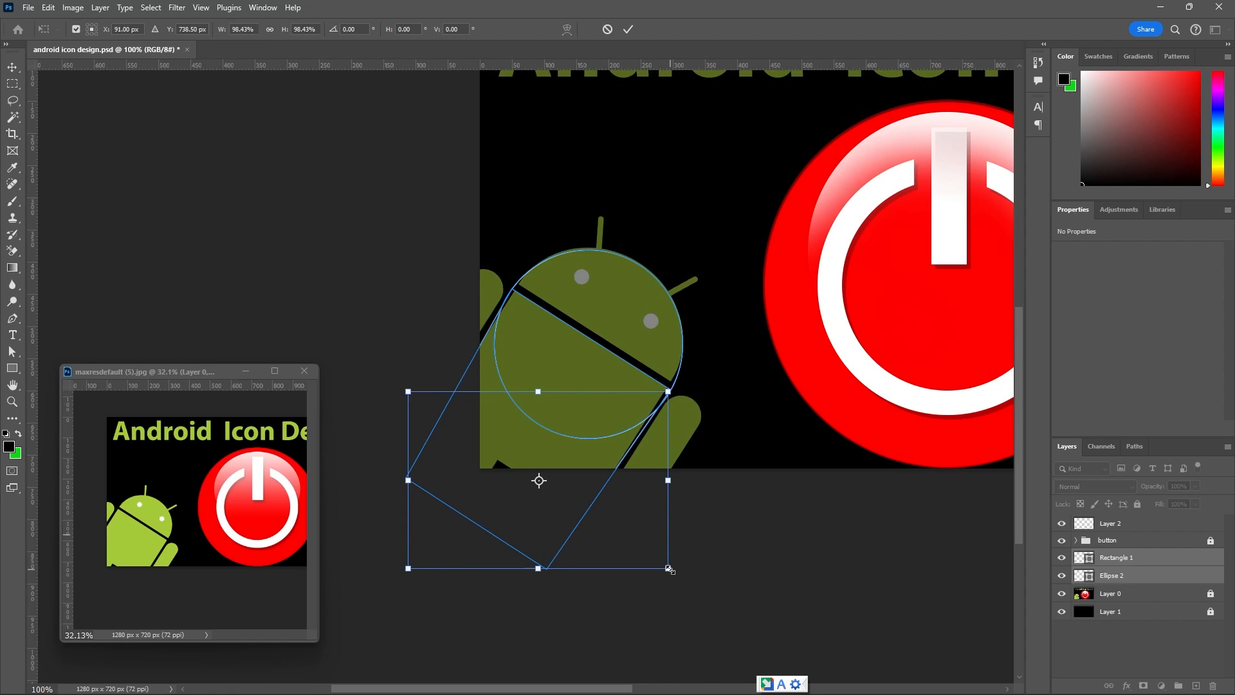
left_click(607, 29)
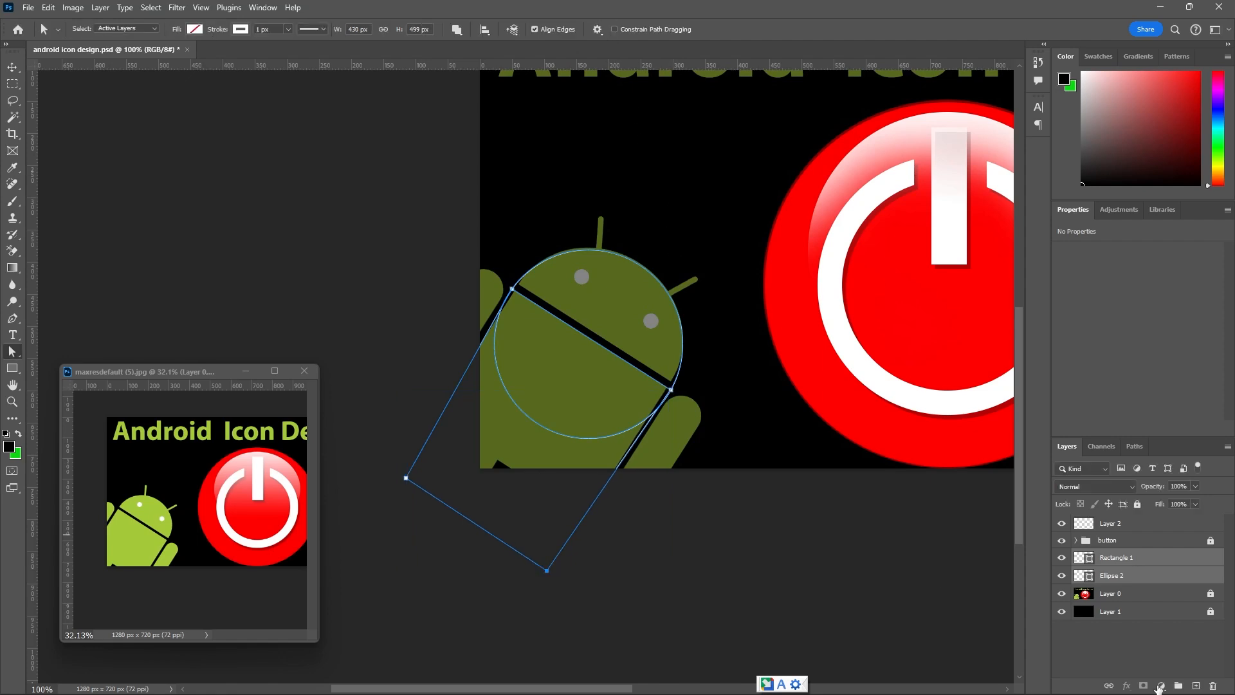
left_click(1132, 557)
left_click(1061, 576)
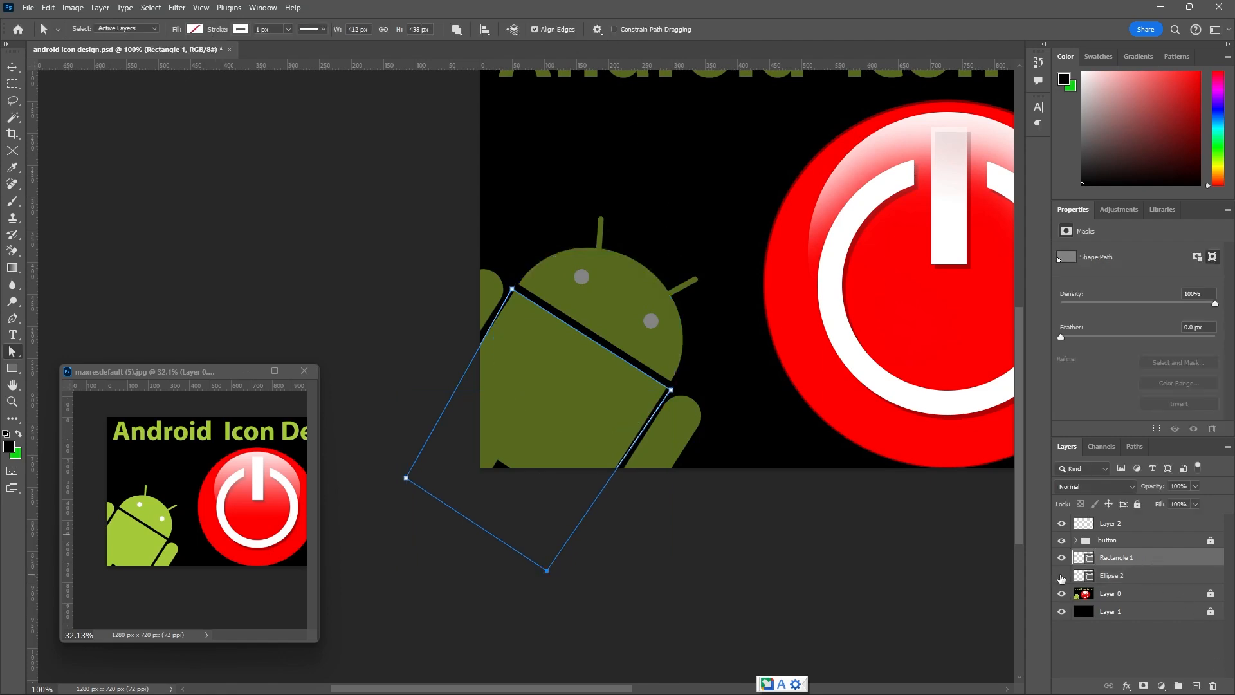
left_click(1062, 576)
Scale the head circle proportionally about its center to 96.93%, about 284 px, and apply the transform.
left_click(1130, 576)
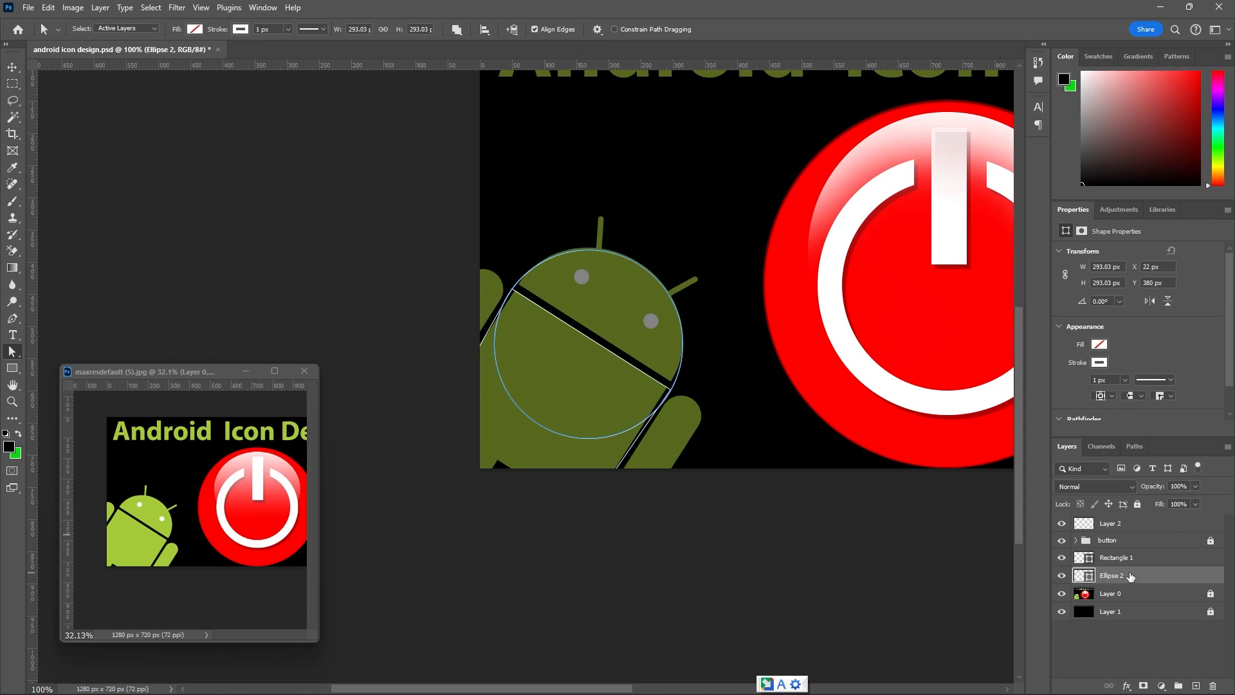
key("ctrl+t")
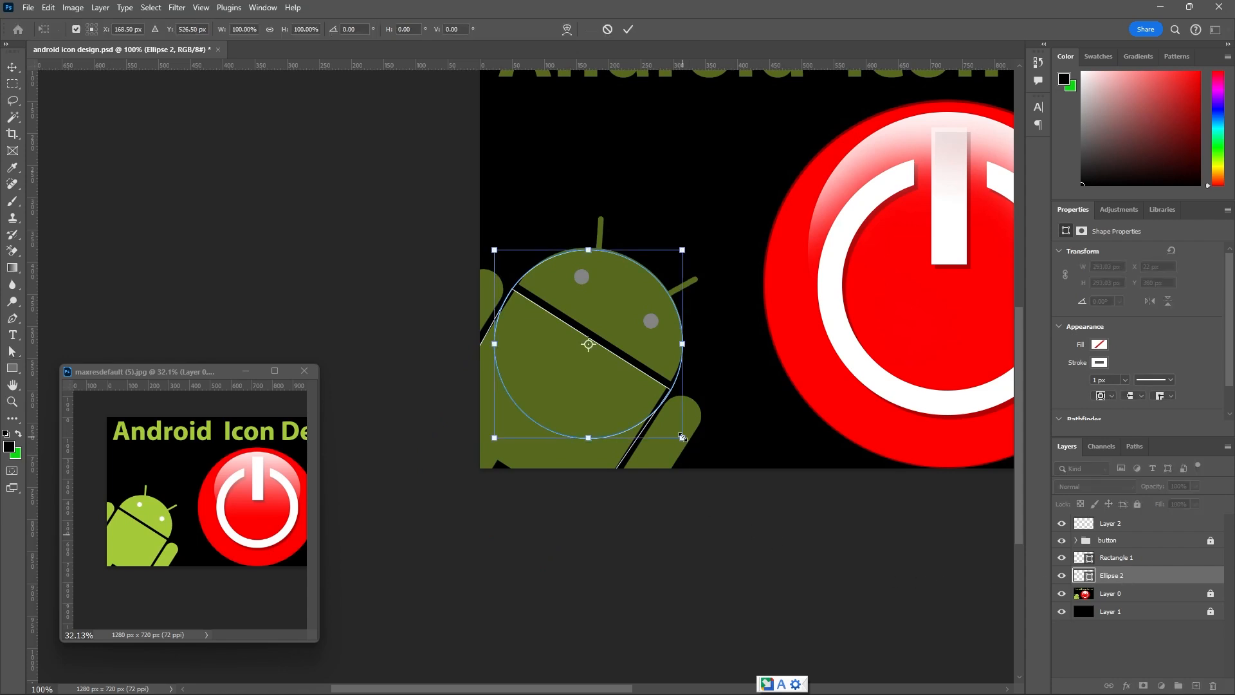
left_click_drag(680, 436, 679, 434)
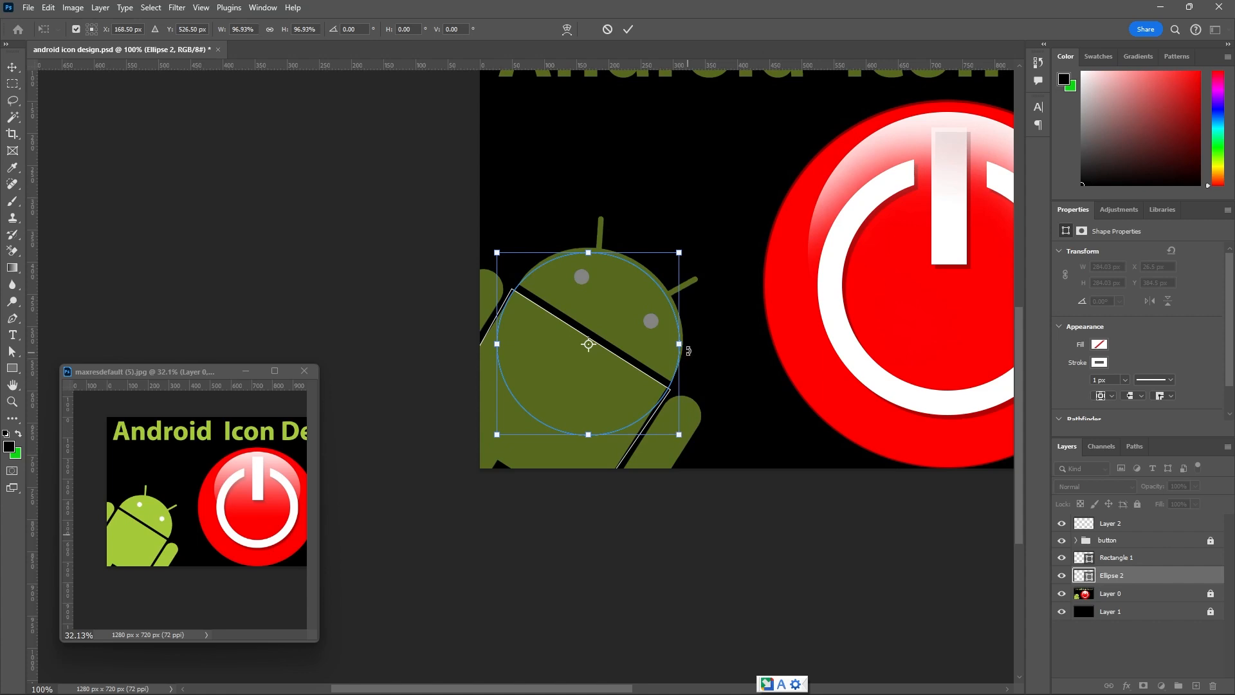
left_click(628, 29)
Convert the circle to a regular path and pull its top and right anchor points out to the Android's head edge.
scroll(600, 260, "up", 5)
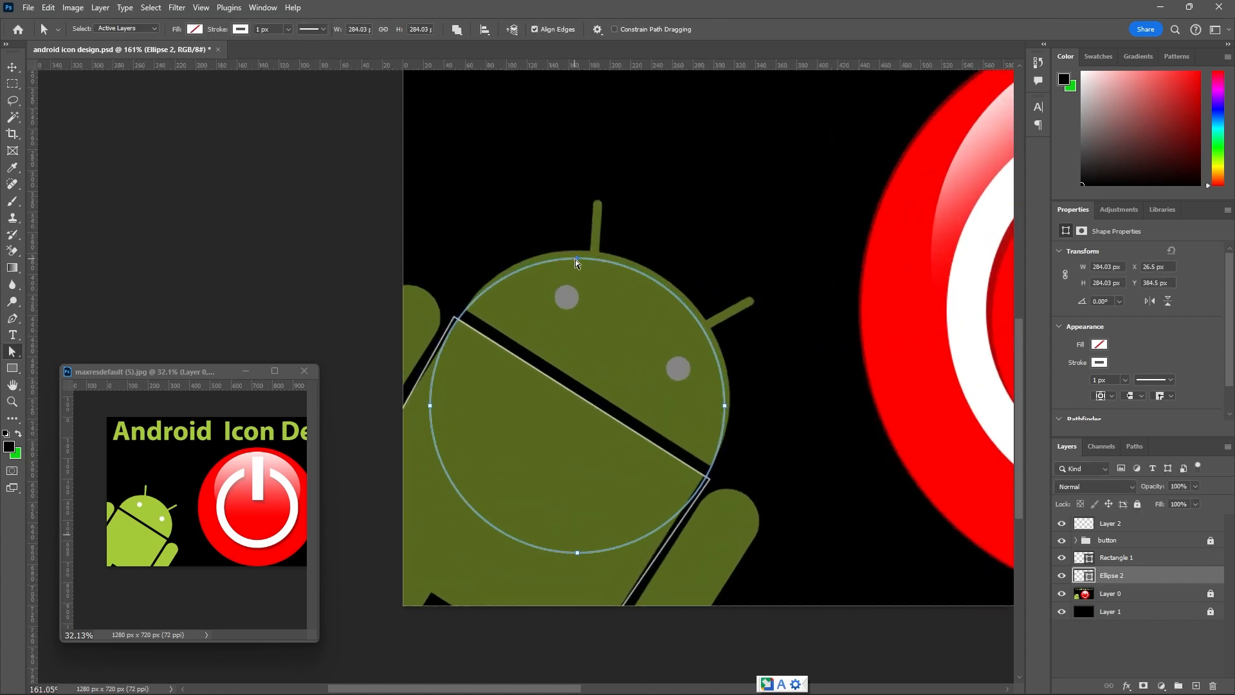
left_click_drag(576, 258, 577, 255)
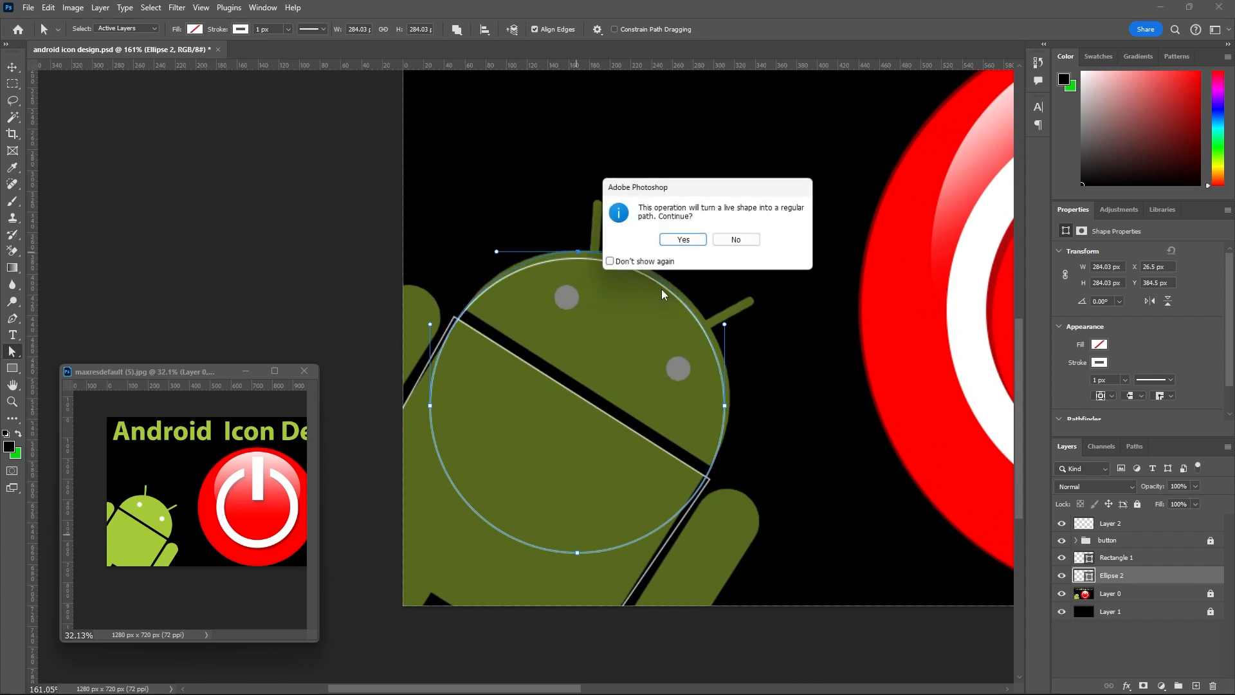
left_click(698, 238)
scroll(725, 381, "up", 1)
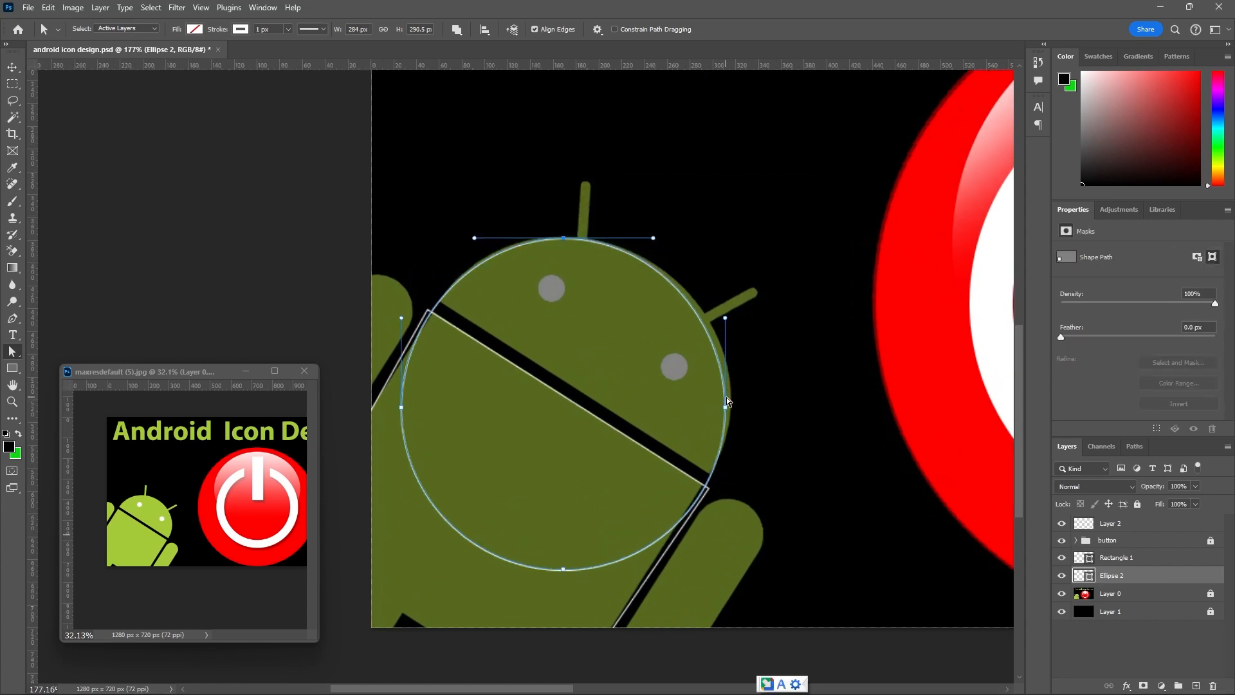
left_click_drag(727, 408, 729, 406)
Bend the circle's upper-right curve outward and raise its top anchor point slightly to match the head's outline.
scroll(682, 287, "up", 3)
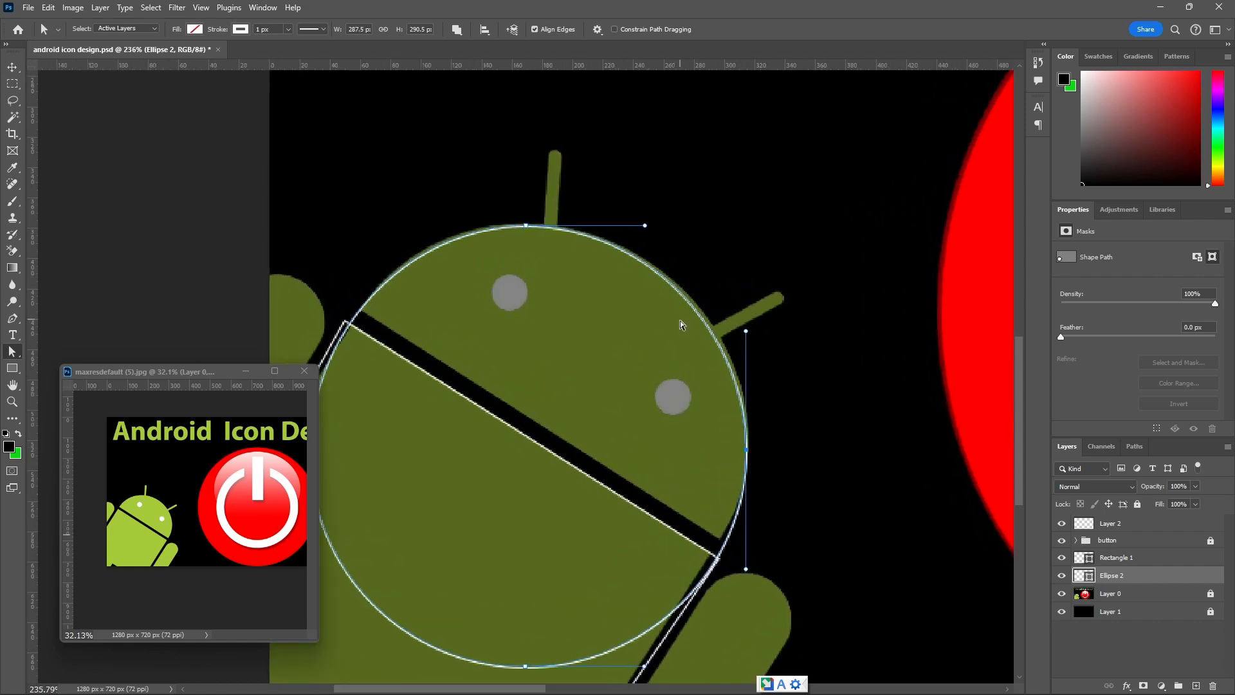
left_click_drag(703, 326, 713, 332)
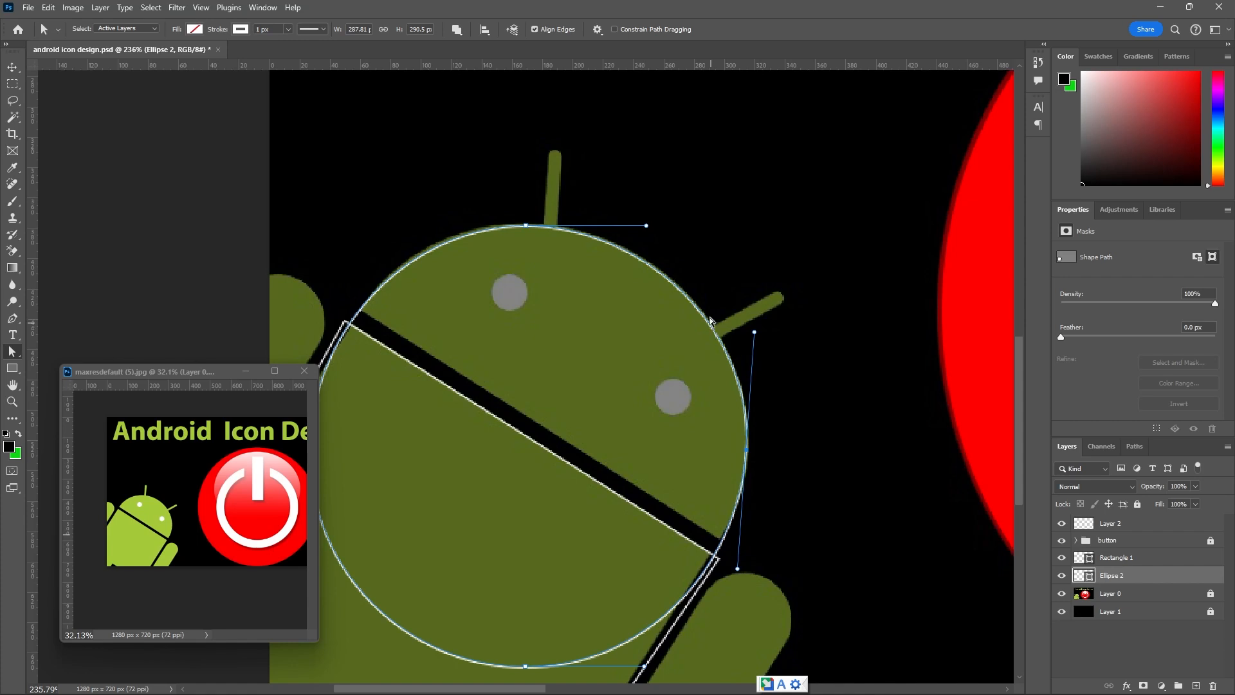
scroll(667, 273, "up", 2)
left_click_drag(662, 283, 668, 281)
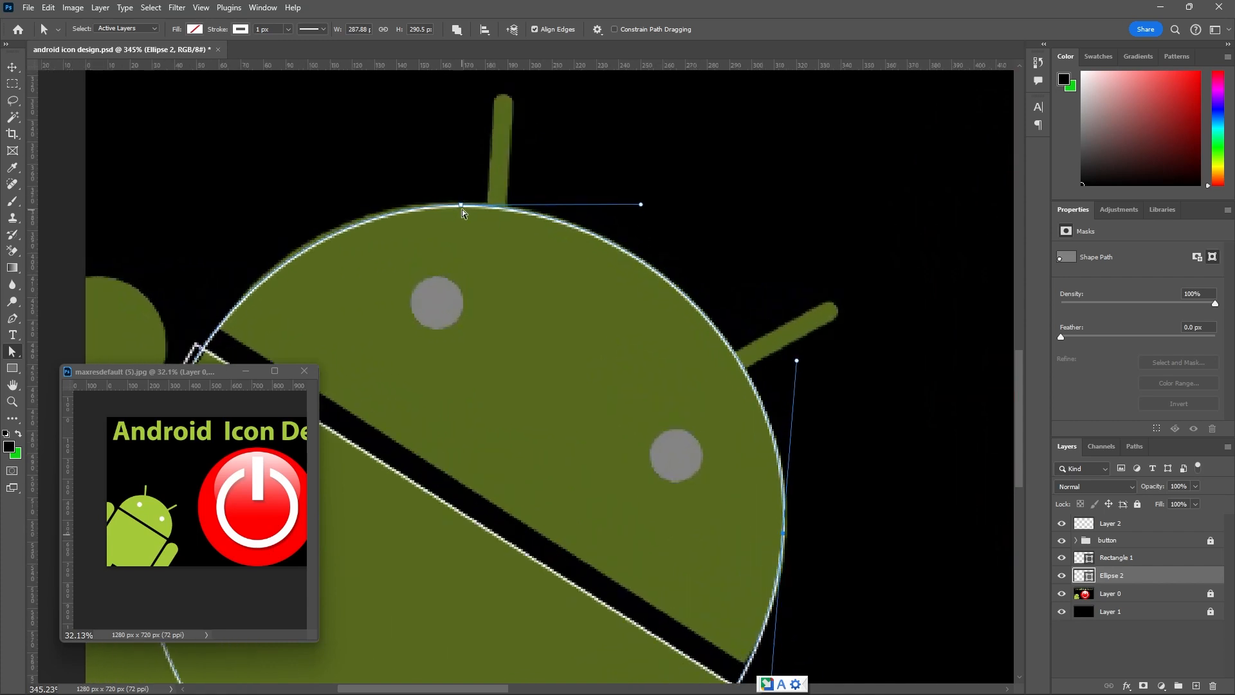
left_click_drag(461, 205, 455, 202)
scroll(627, 197, "down", 3)
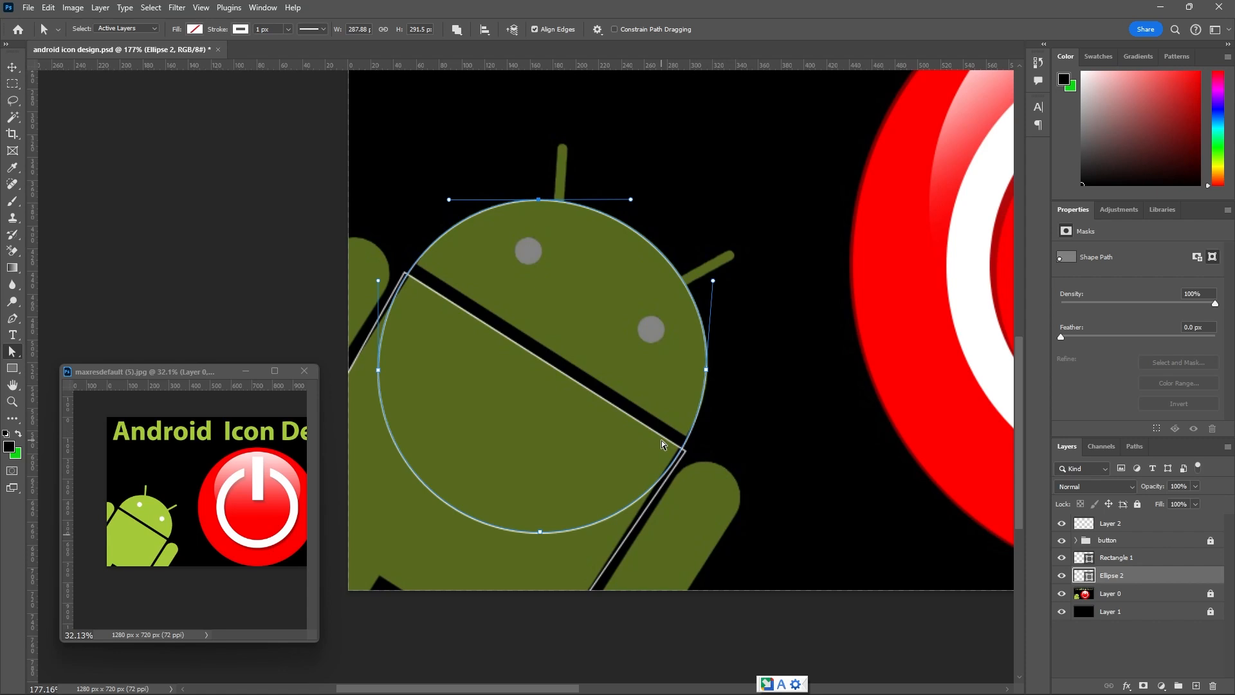
Deselect the shapes and toggle the visibility of the Ellipse 2 and Rectangle 1 layers to check their fit against the Android.
left_click(13, 67)
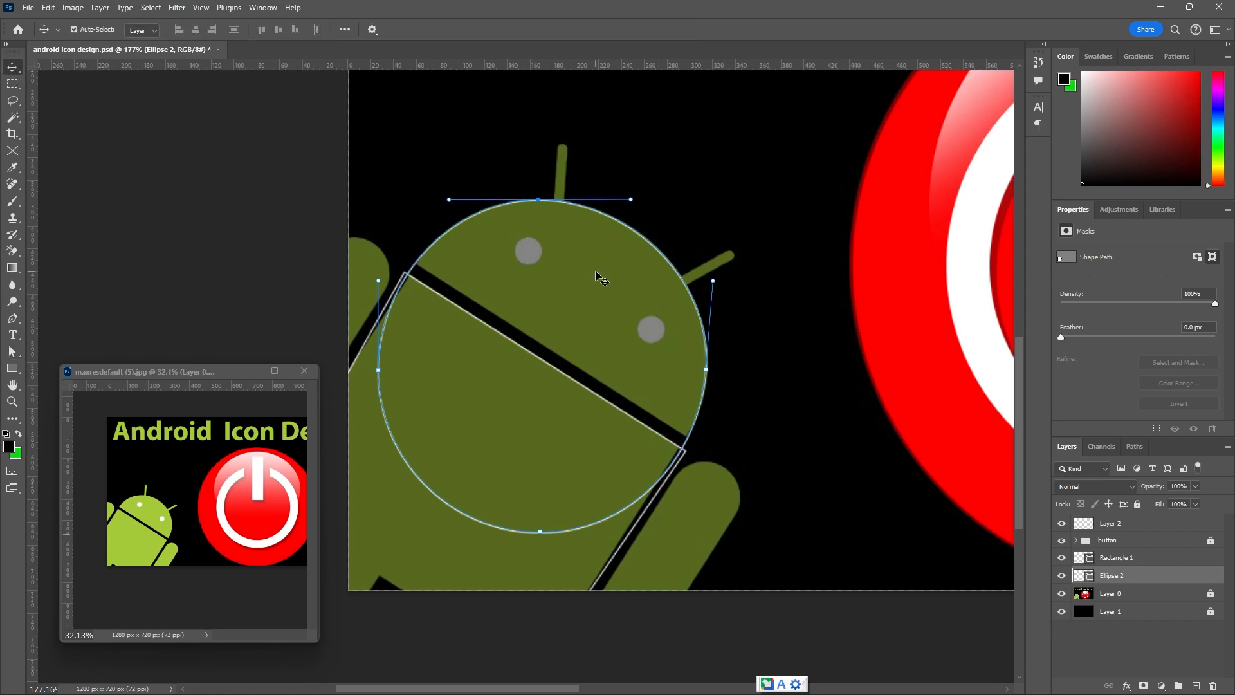
scroll(601, 281, "down", 2)
left_click(797, 287)
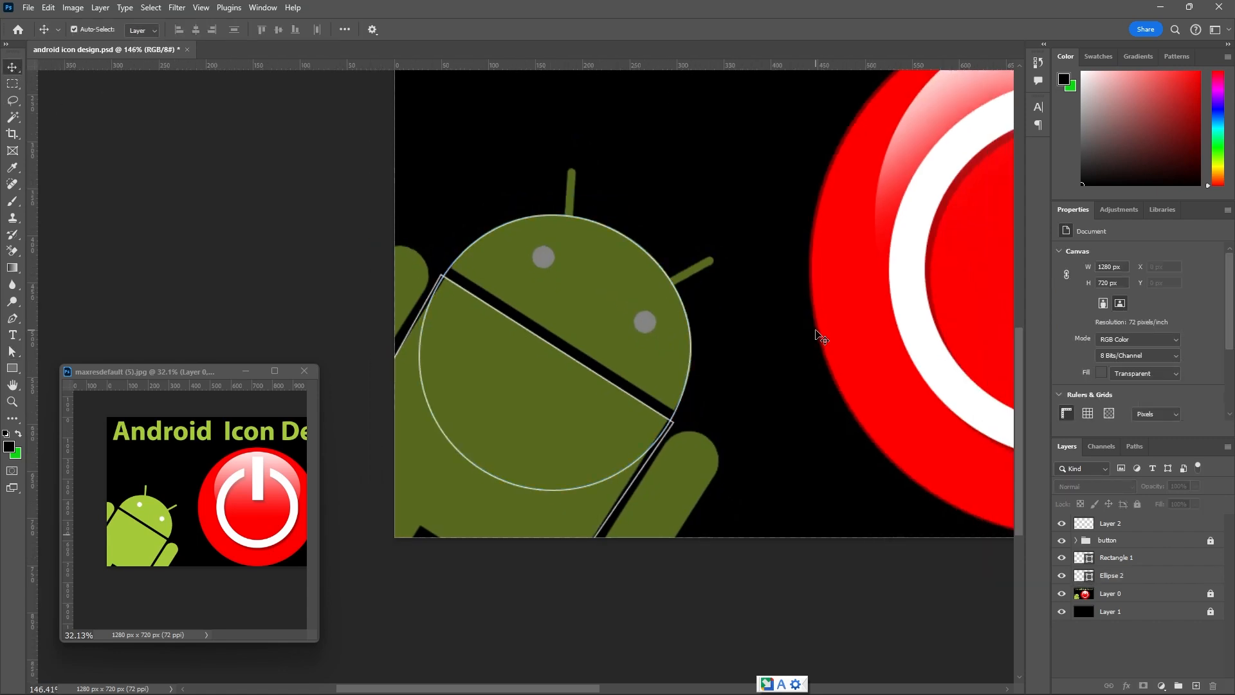
scroll(821, 336, "down", 2)
left_click(1069, 574)
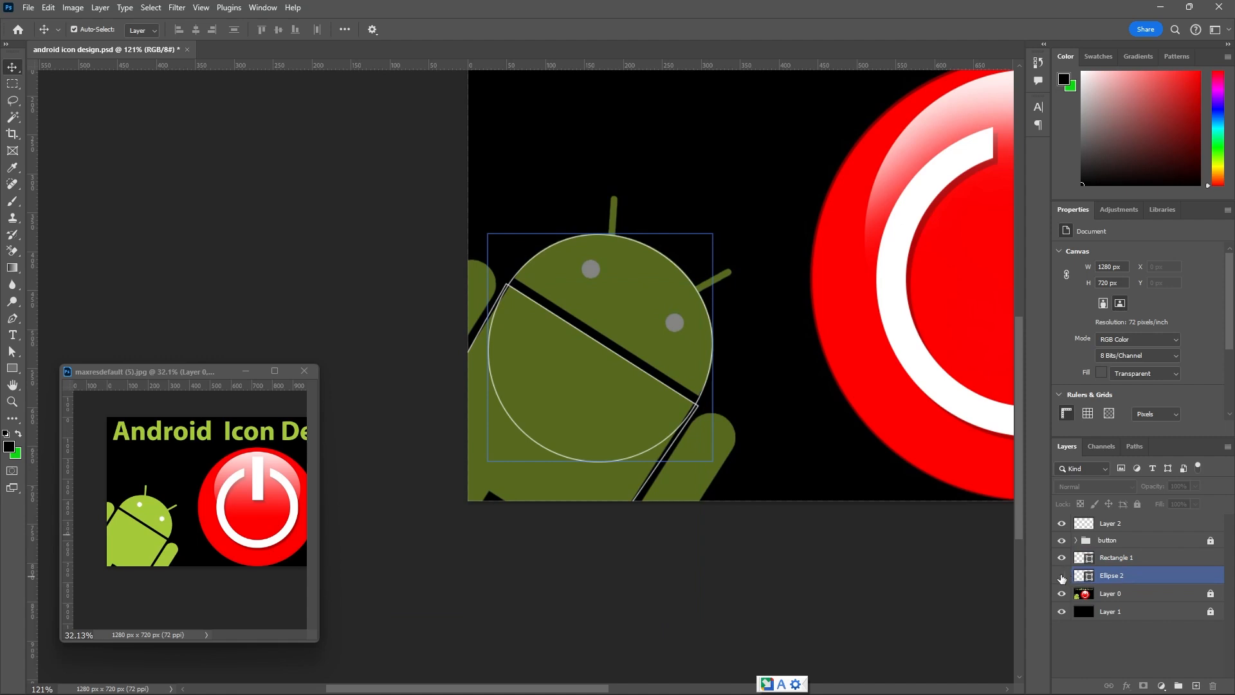
left_click(1062, 576)
left_click(1063, 577)
left_click(1063, 578)
left_click(1063, 560)
left_click(1062, 557)
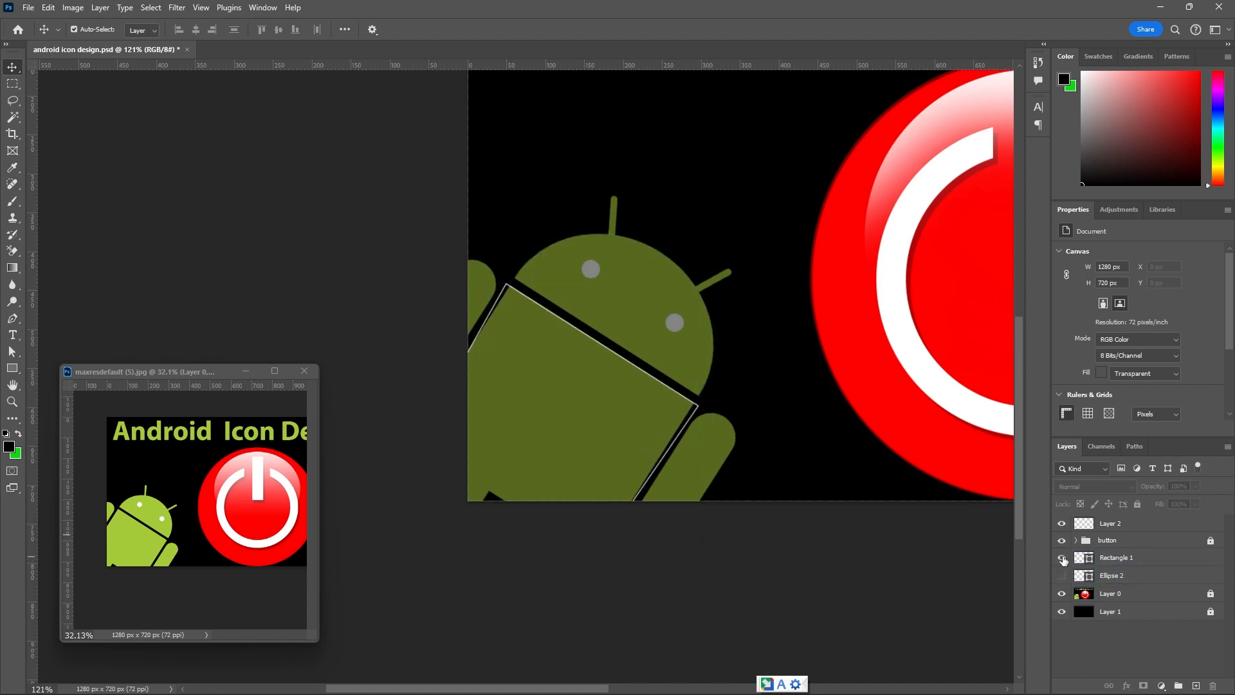
Show the Ellipse 2 layer and subtract the Rectangle 1 body shape from the head circle, leaving a dome.
left_click(1062, 575)
left_click(1079, 575)
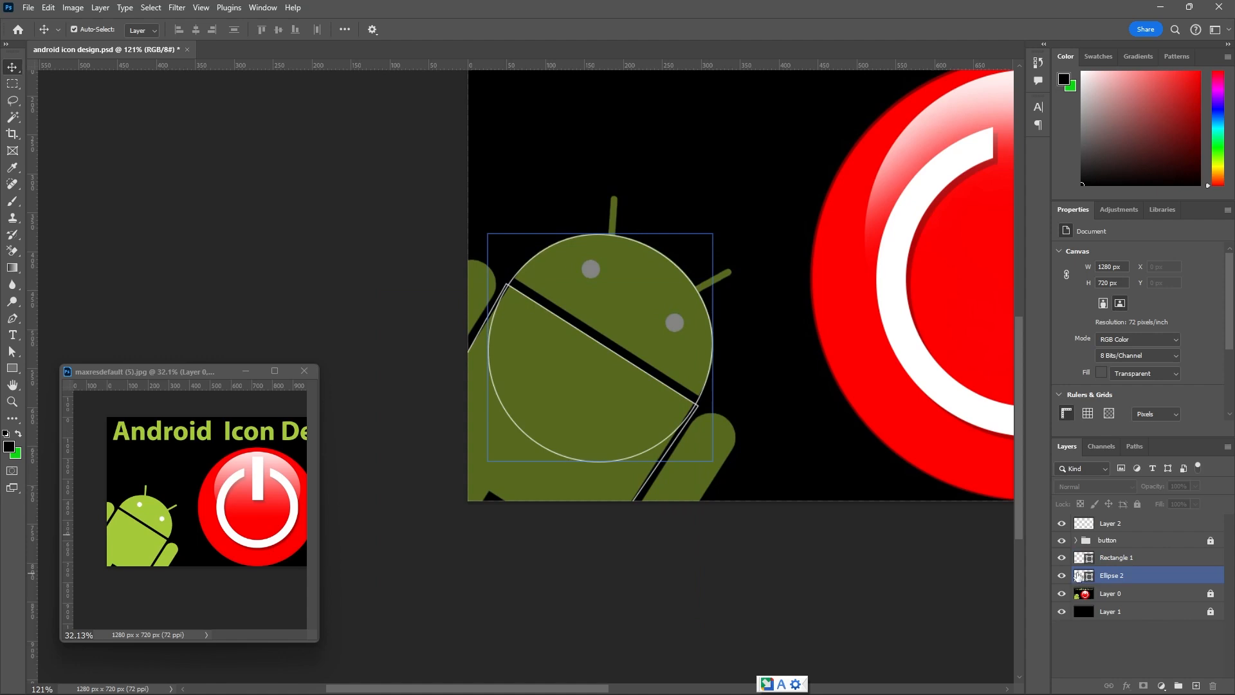
left_click(1125, 563)
left_click(1132, 575, "shift")
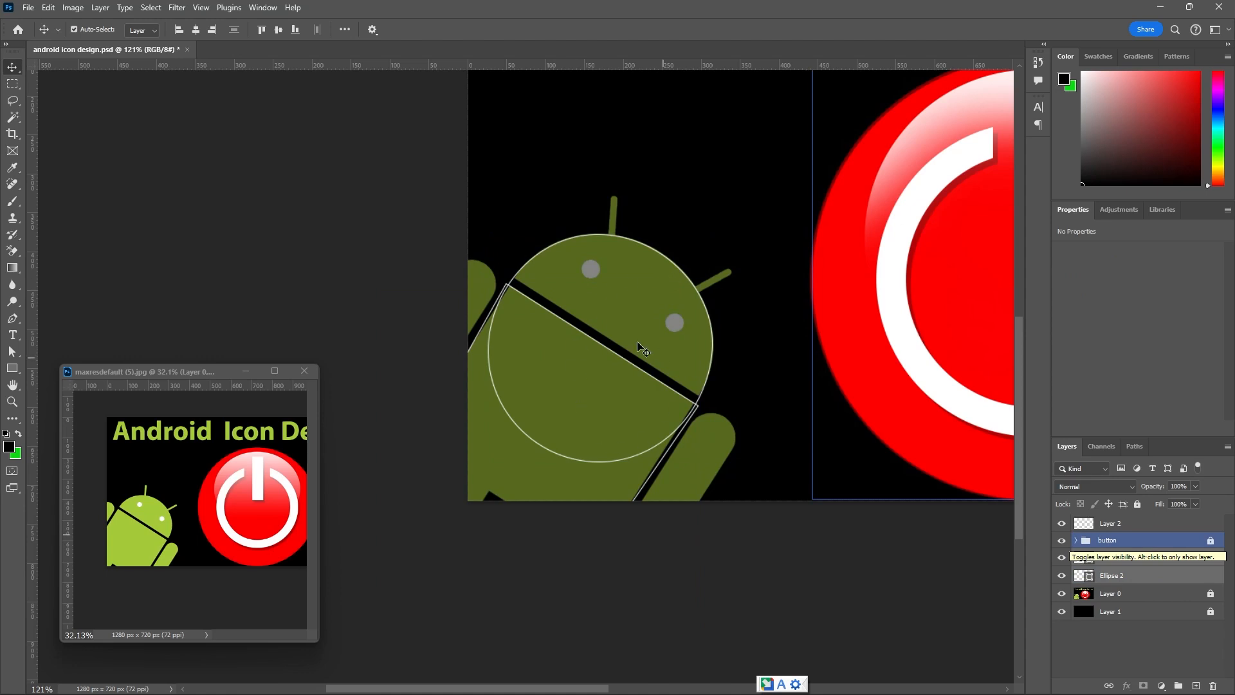
left_click(11, 372)
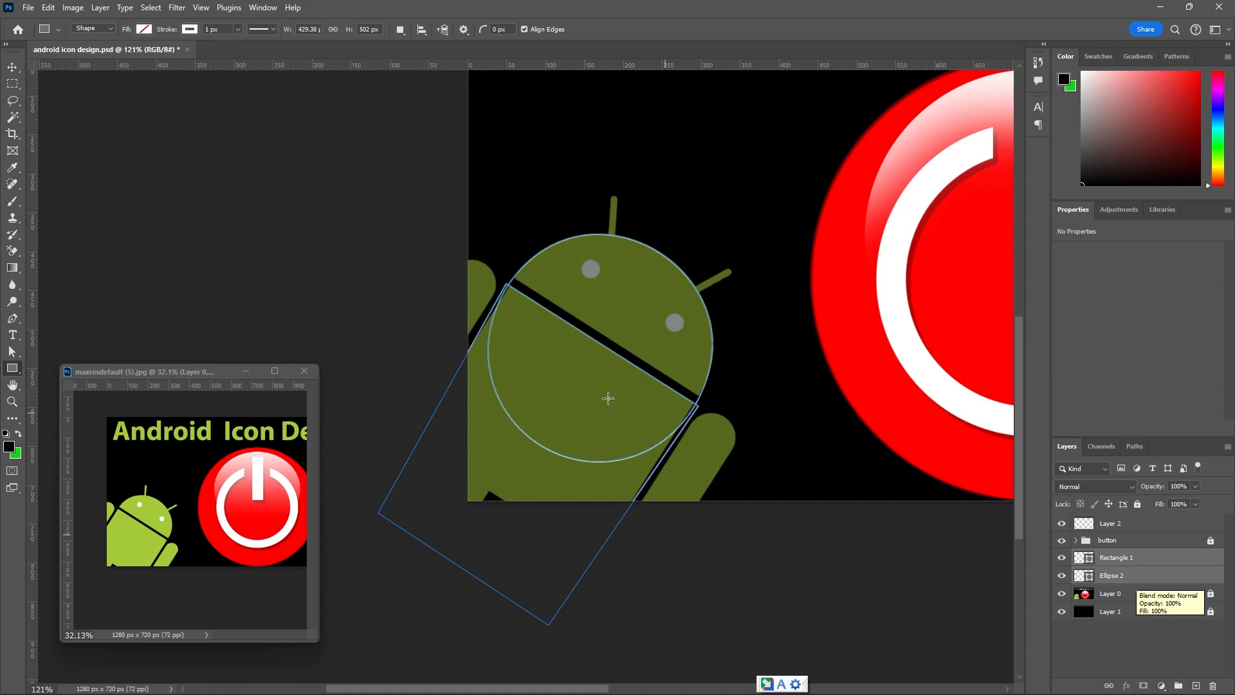
right_click(550, 354)
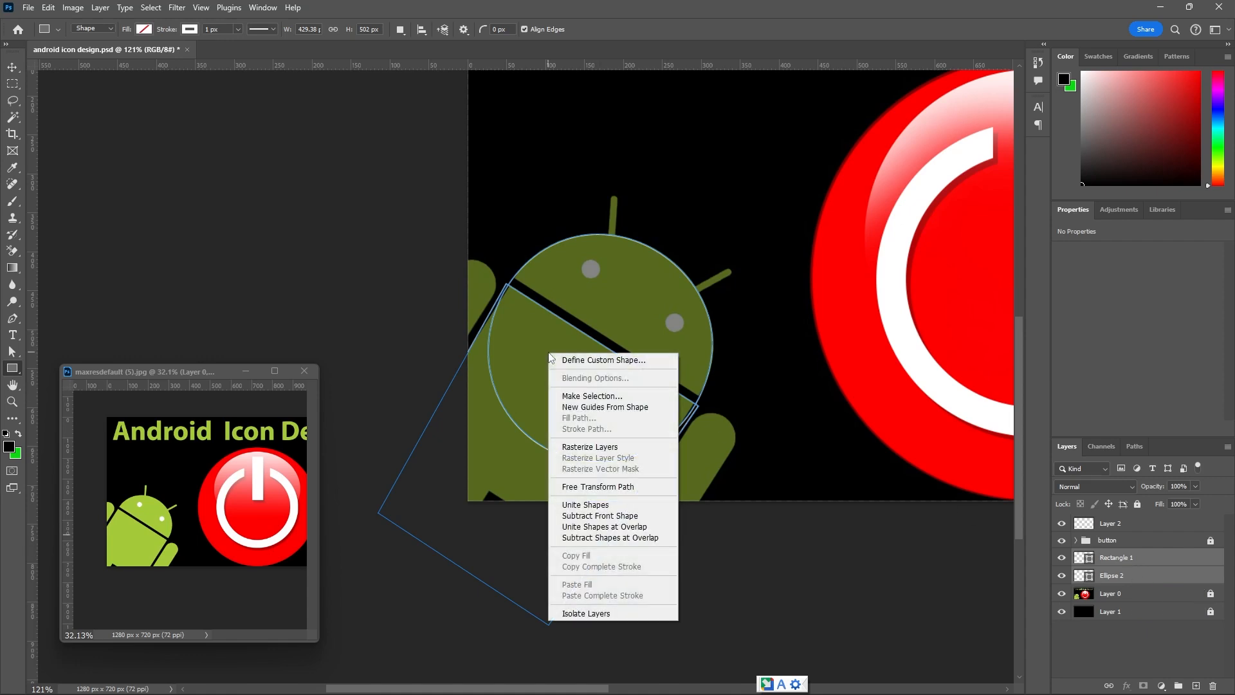
left_click(612, 516)
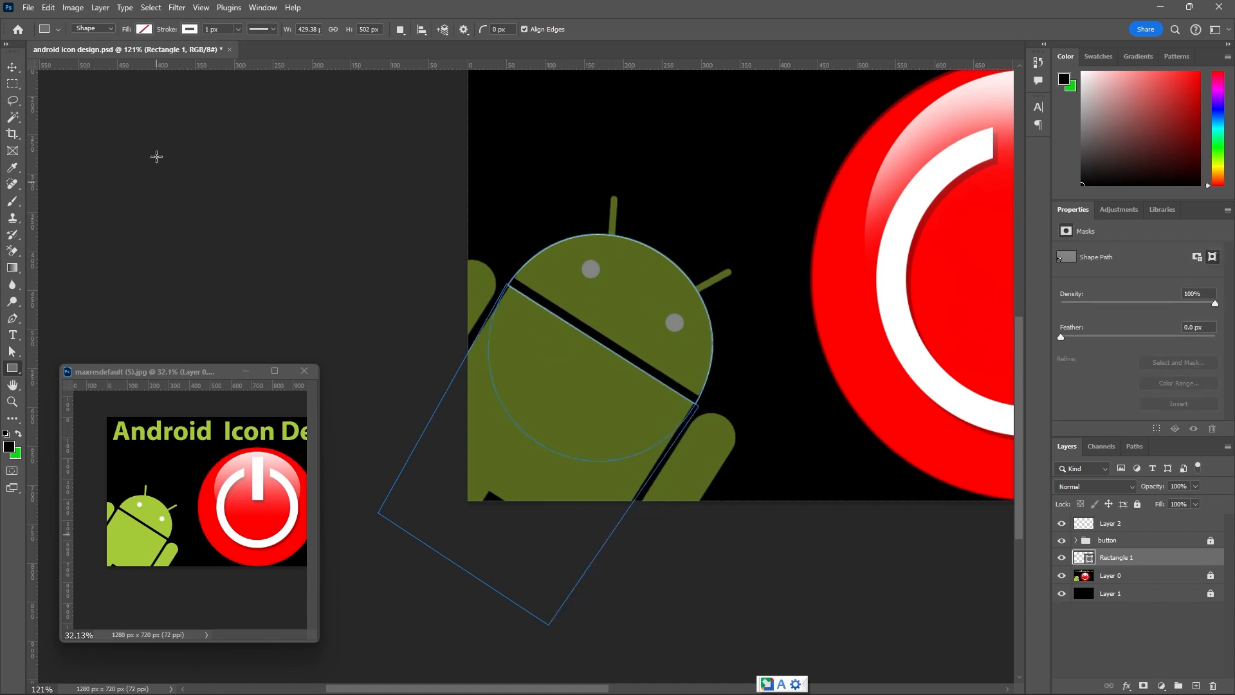
Fill the head dome with the green a4ca39 sampled from the reference Android and remove its stroke.
left_click(144, 30)
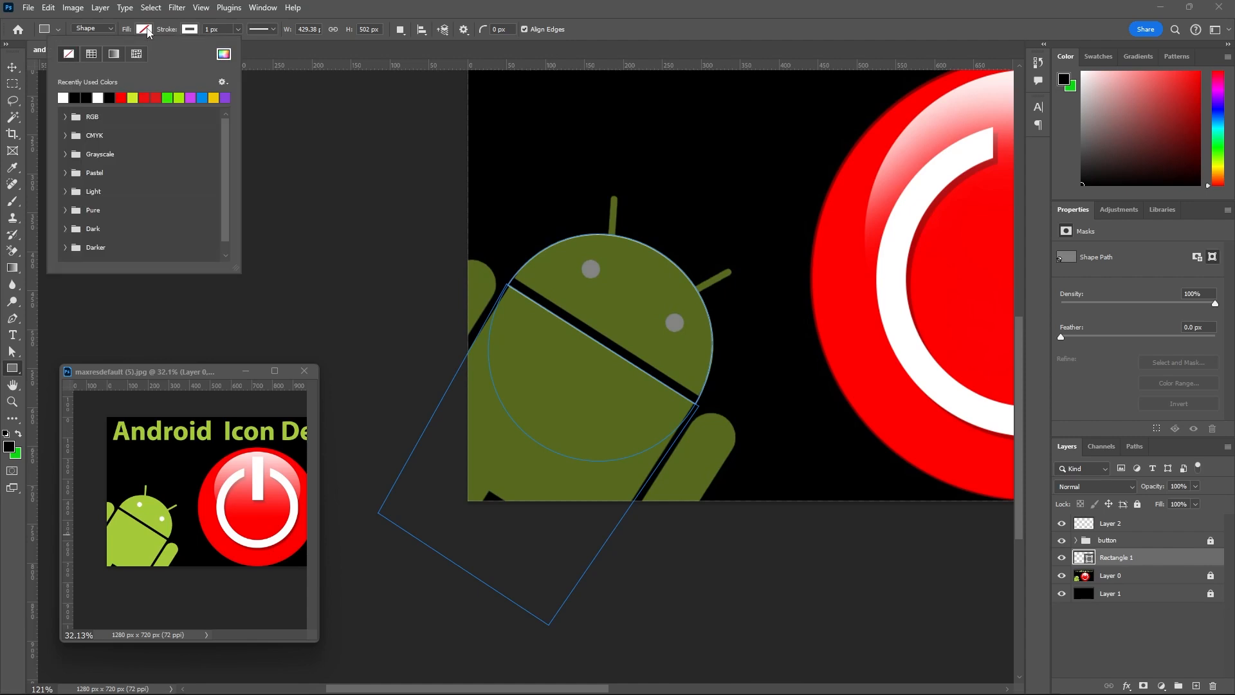
left_click(223, 54)
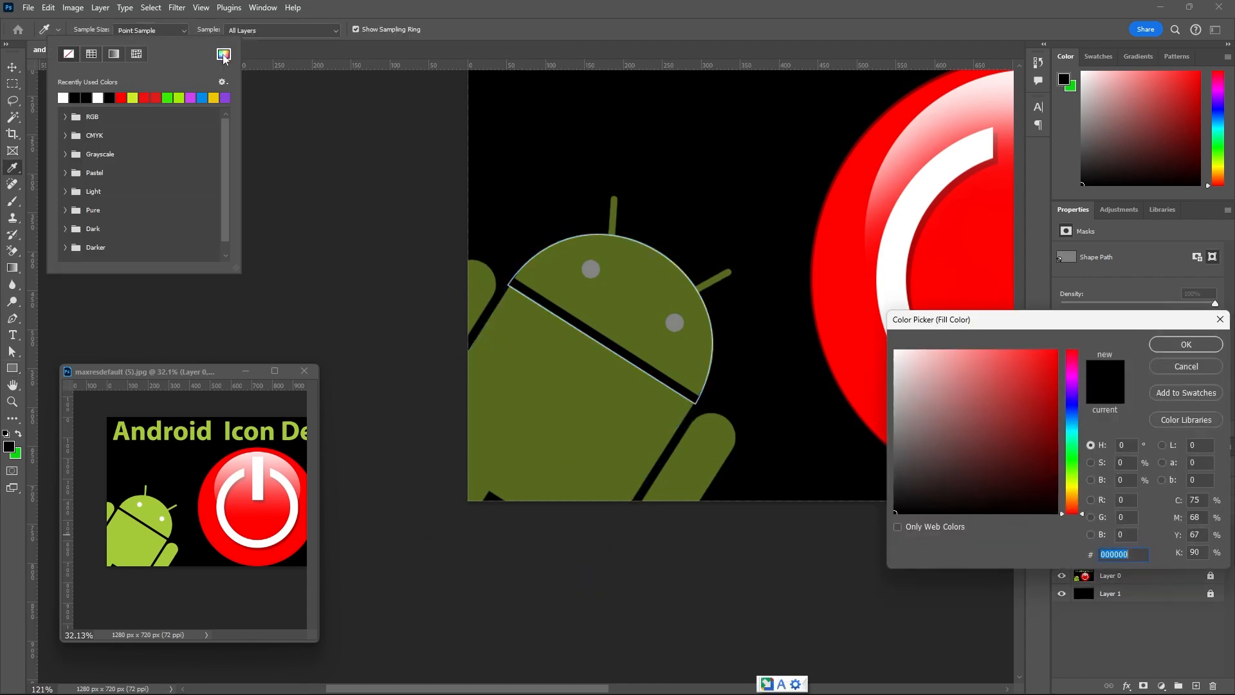
left_click(150, 516)
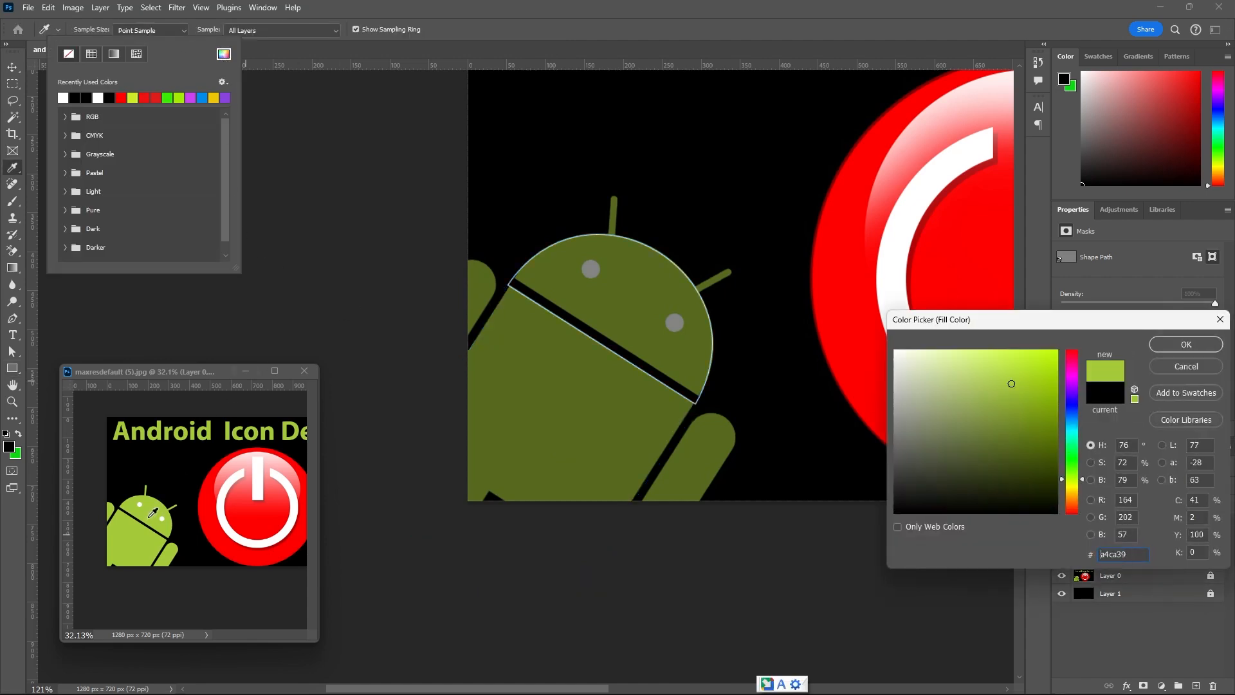
left_click(1199, 346)
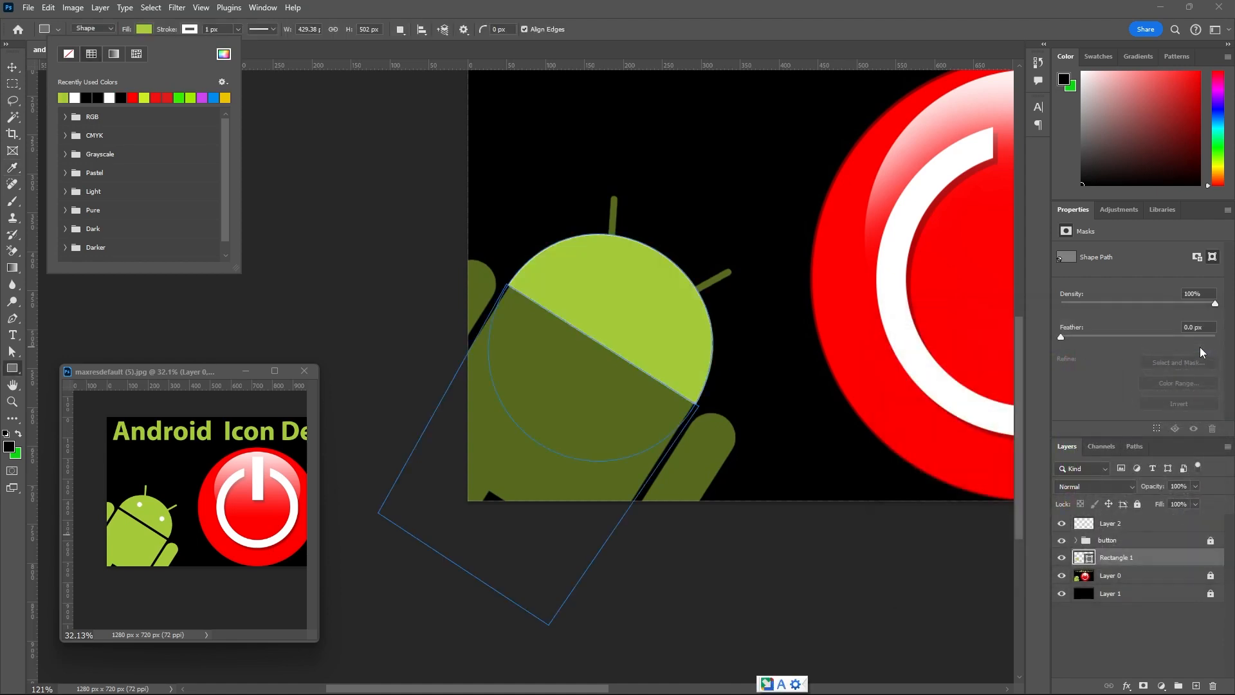
left_click(192, 29)
left_click(120, 55)
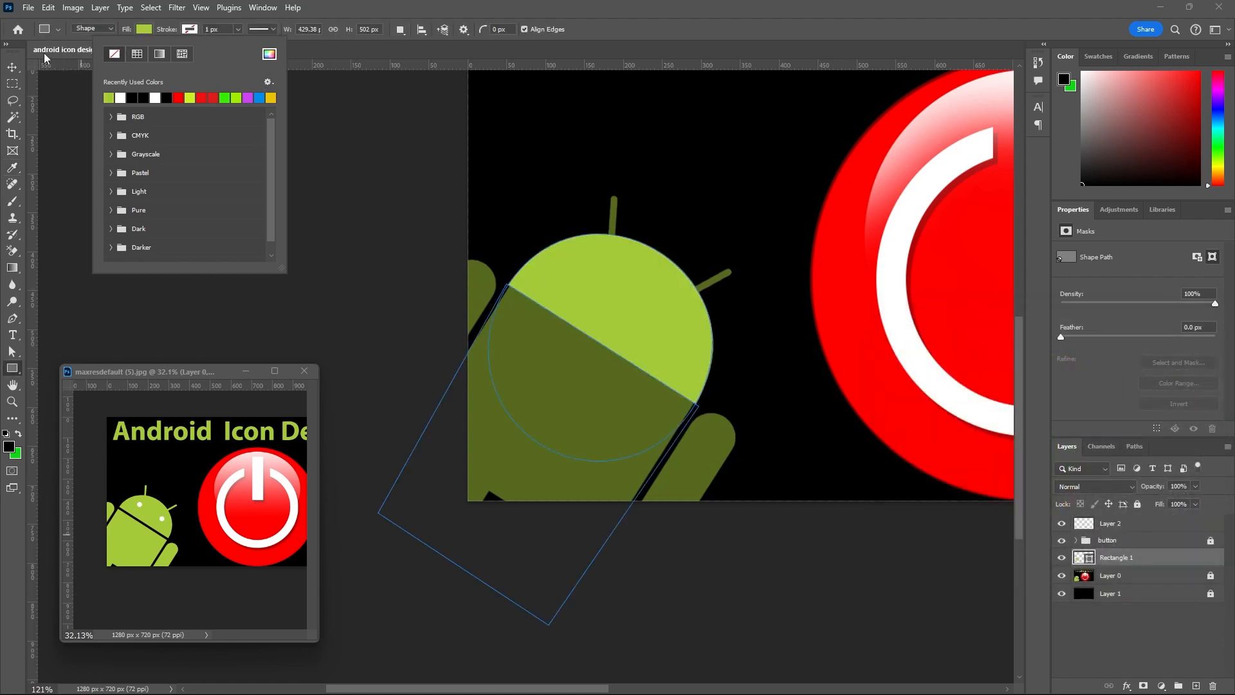
left_click(12, 67)
left_click(238, 201)
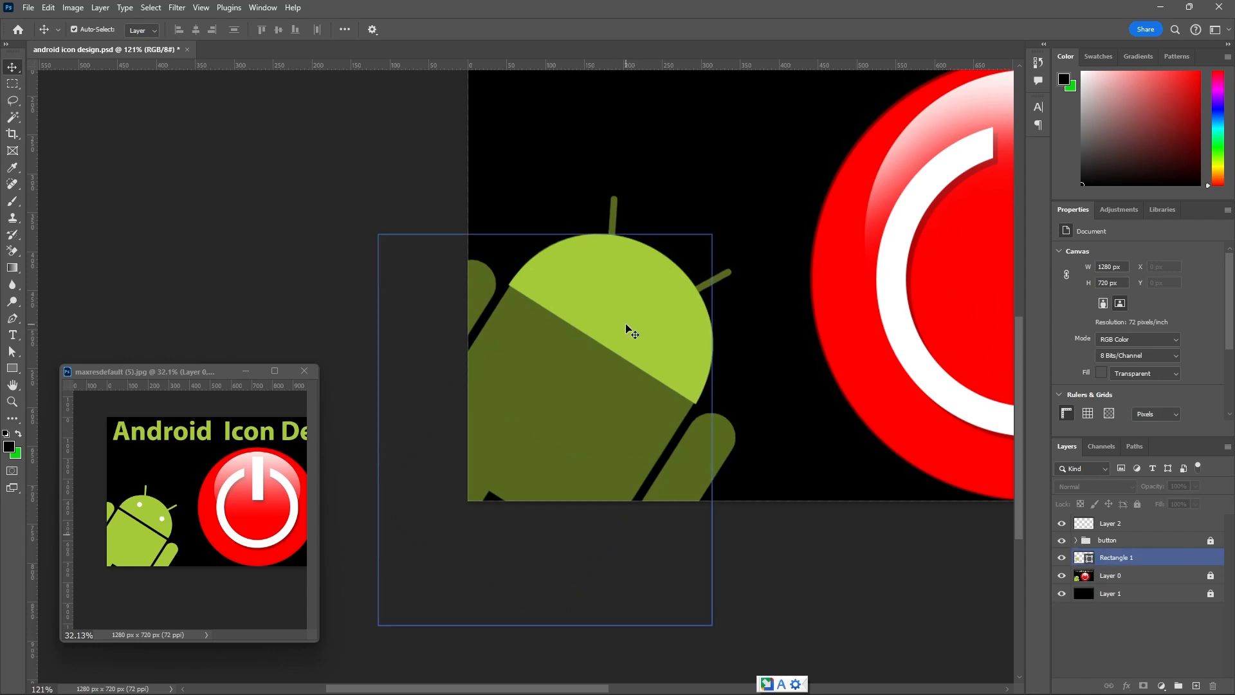
Transform the green head to 98.28% width and 96.02% height, rotate it 0.52°, and apply.
left_click(628, 329)
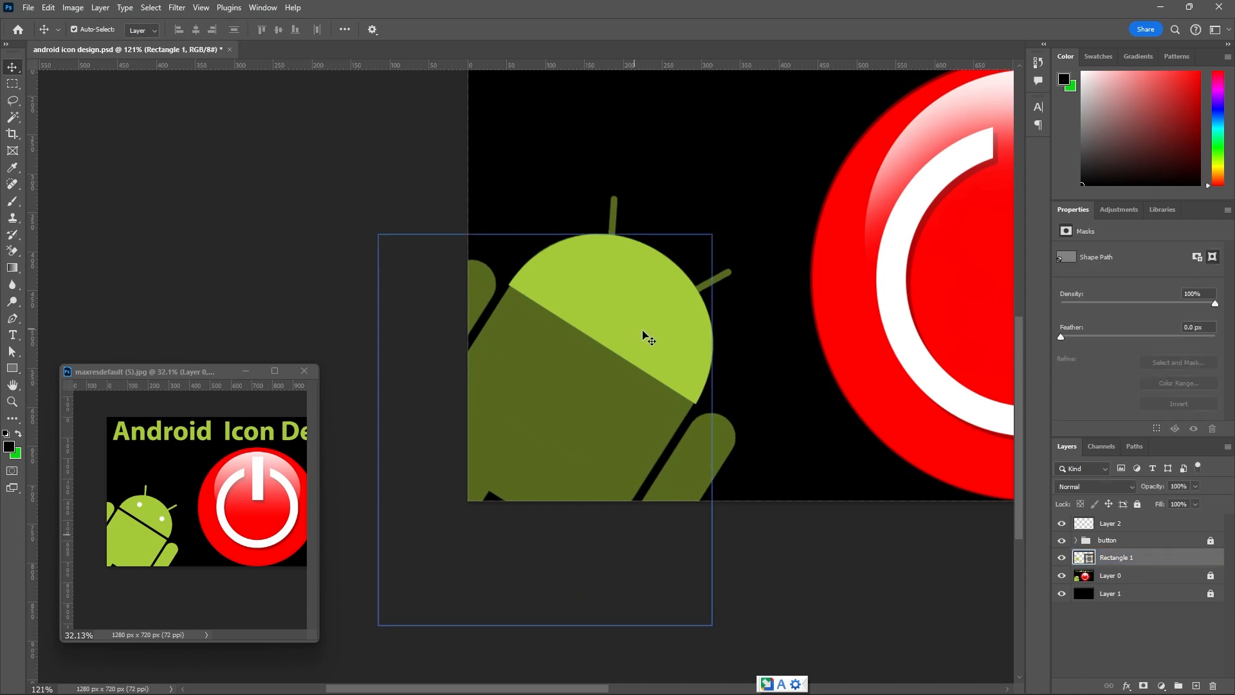
key("ctrl+t")
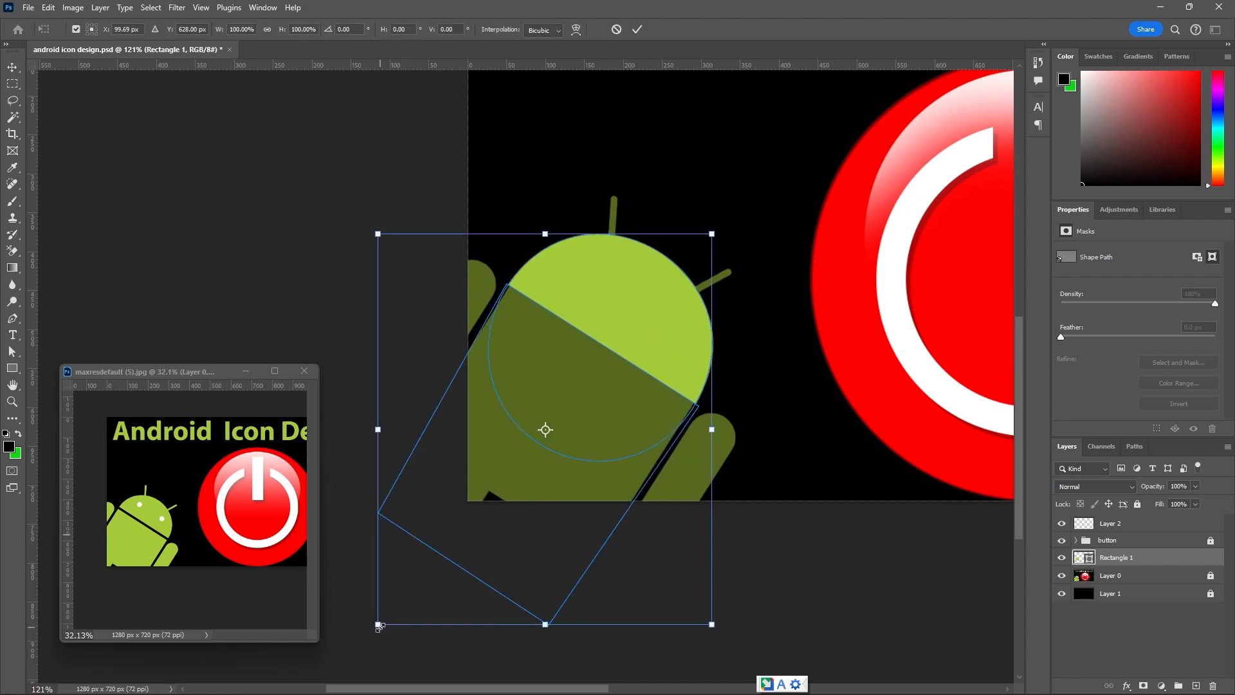
left_click_drag(378, 624, 387, 606)
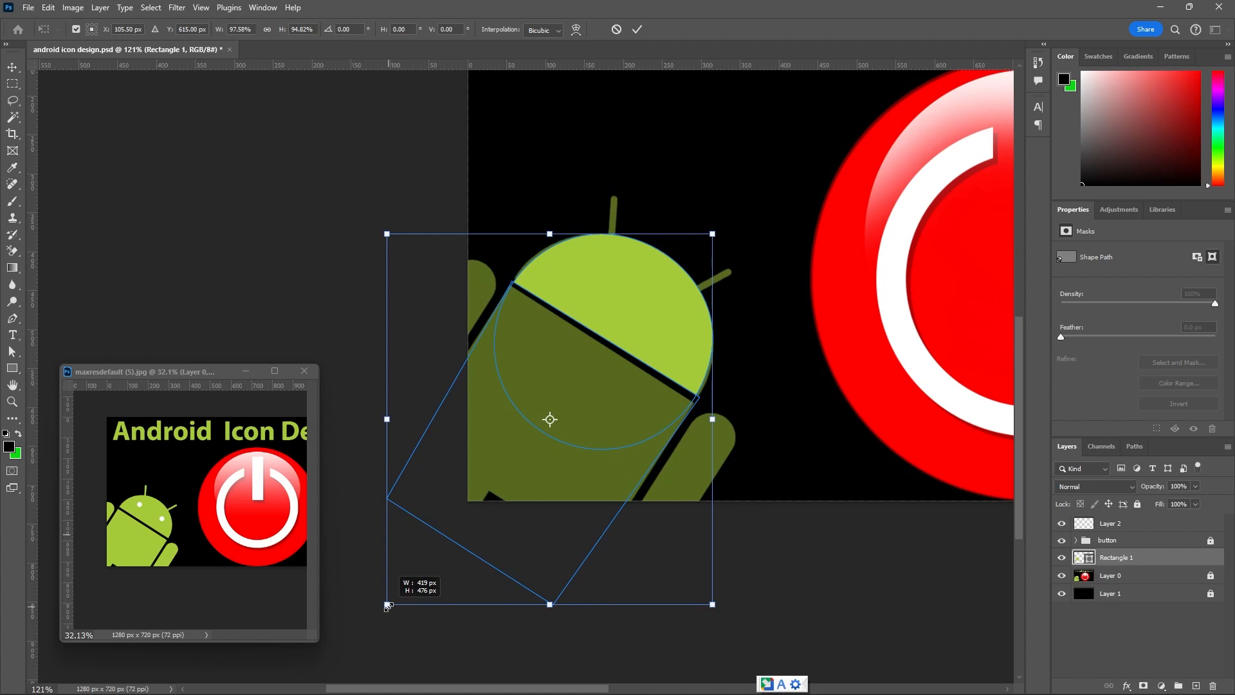
left_click_drag(386, 605, 386, 606)
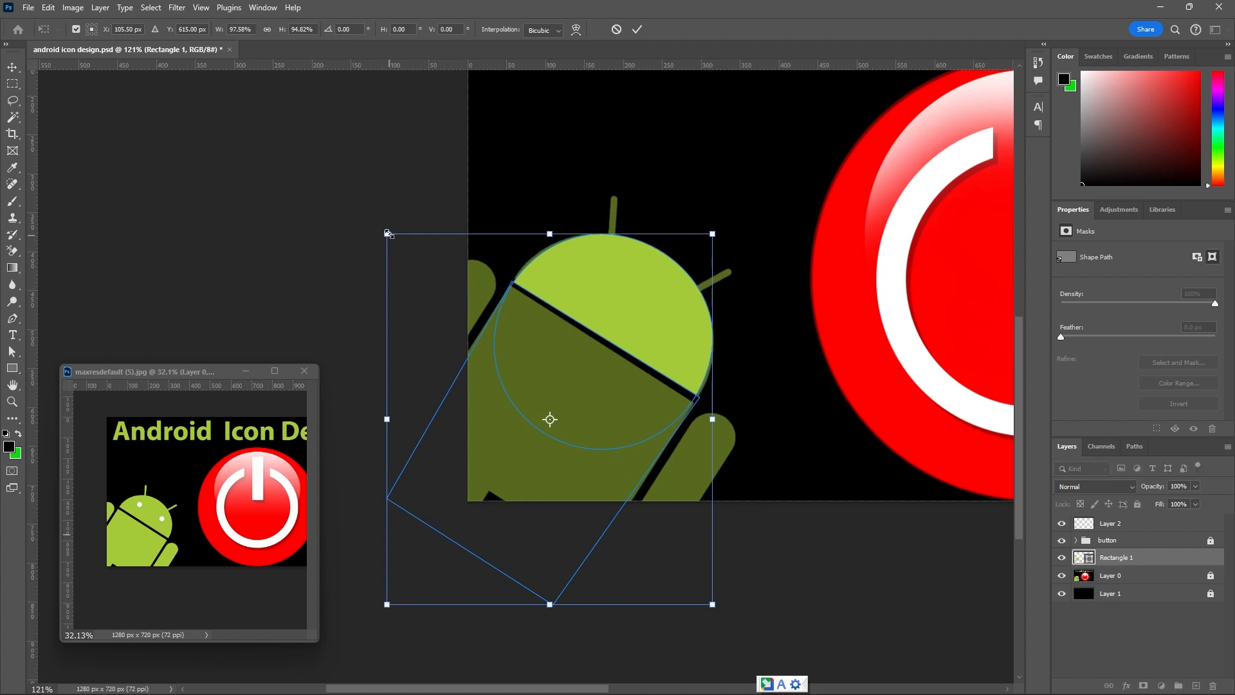
left_click_drag(387, 233, 387, 230)
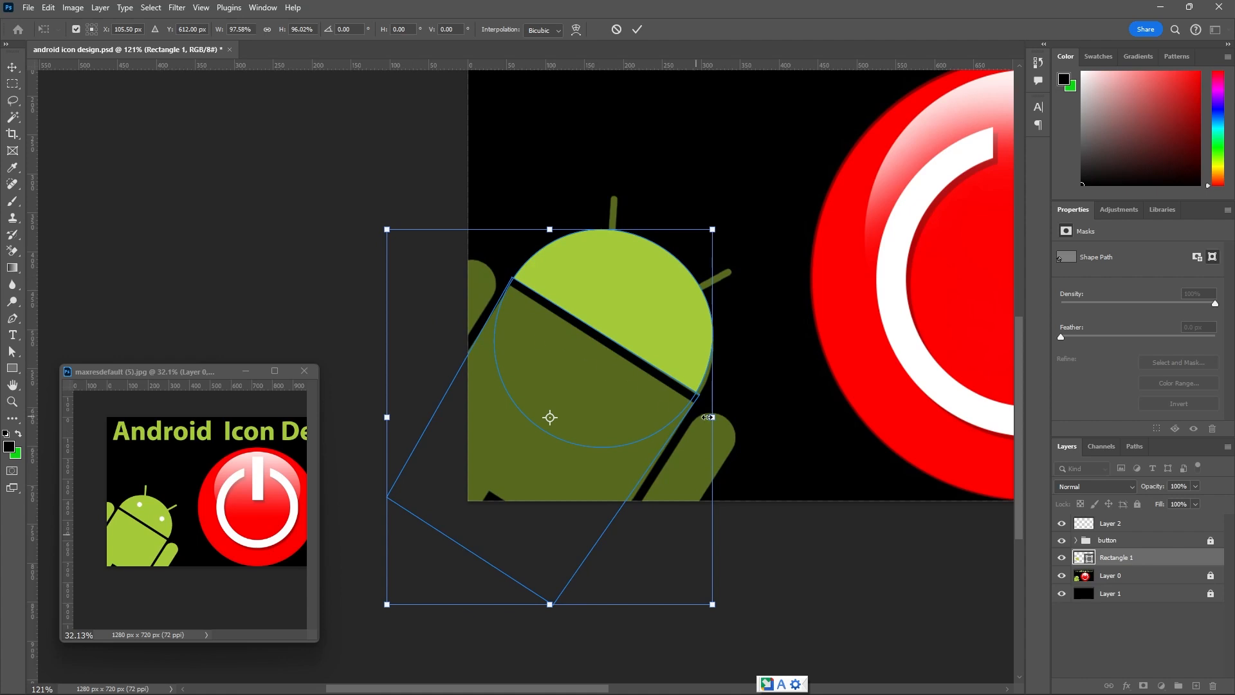
left_click_drag(712, 417, 715, 418)
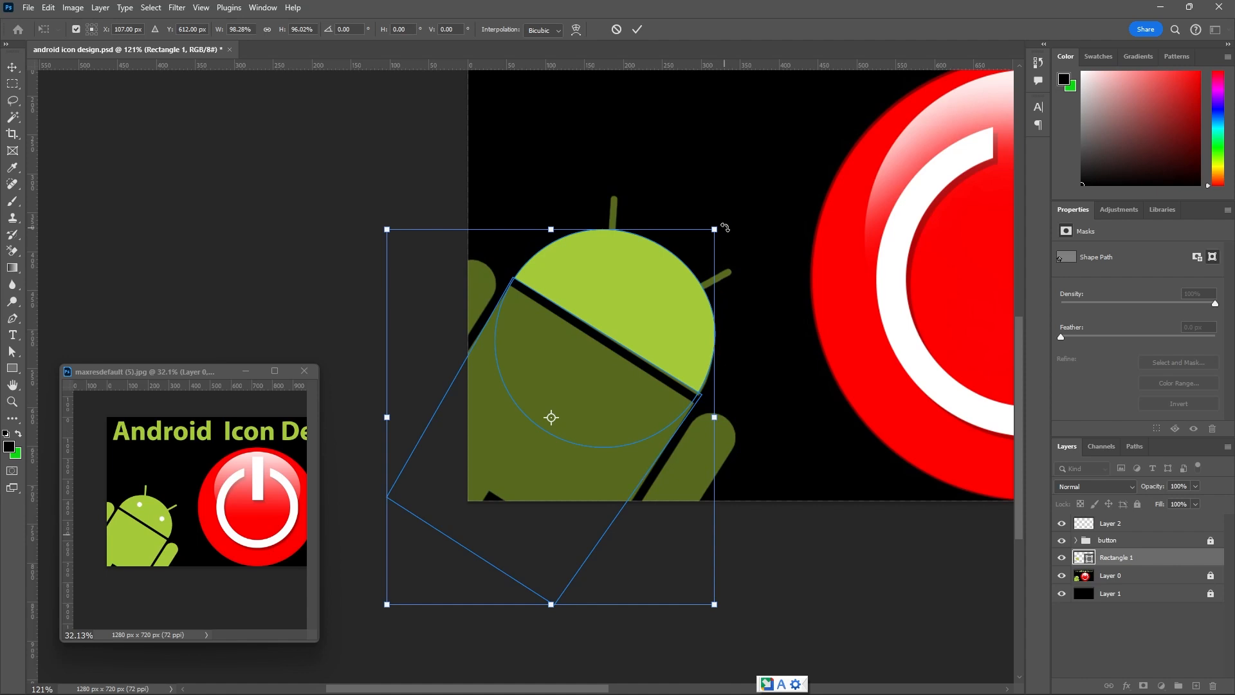
left_click_drag(726, 226, 728, 226)
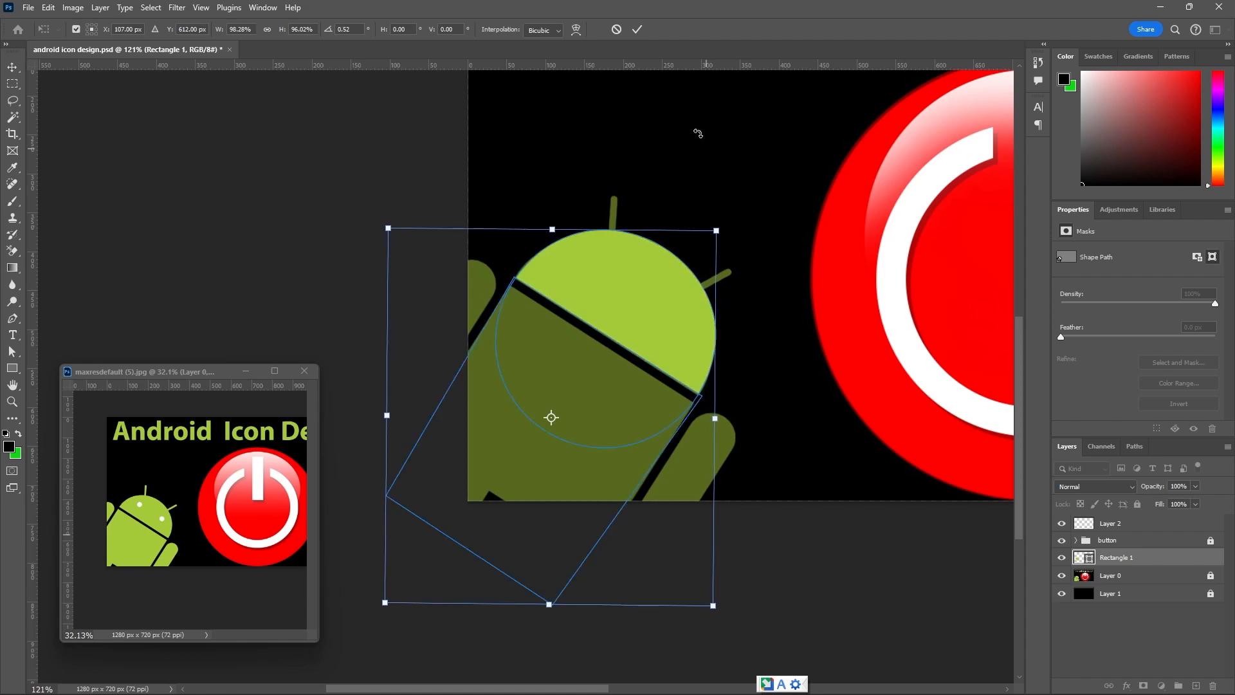
left_click(638, 29)
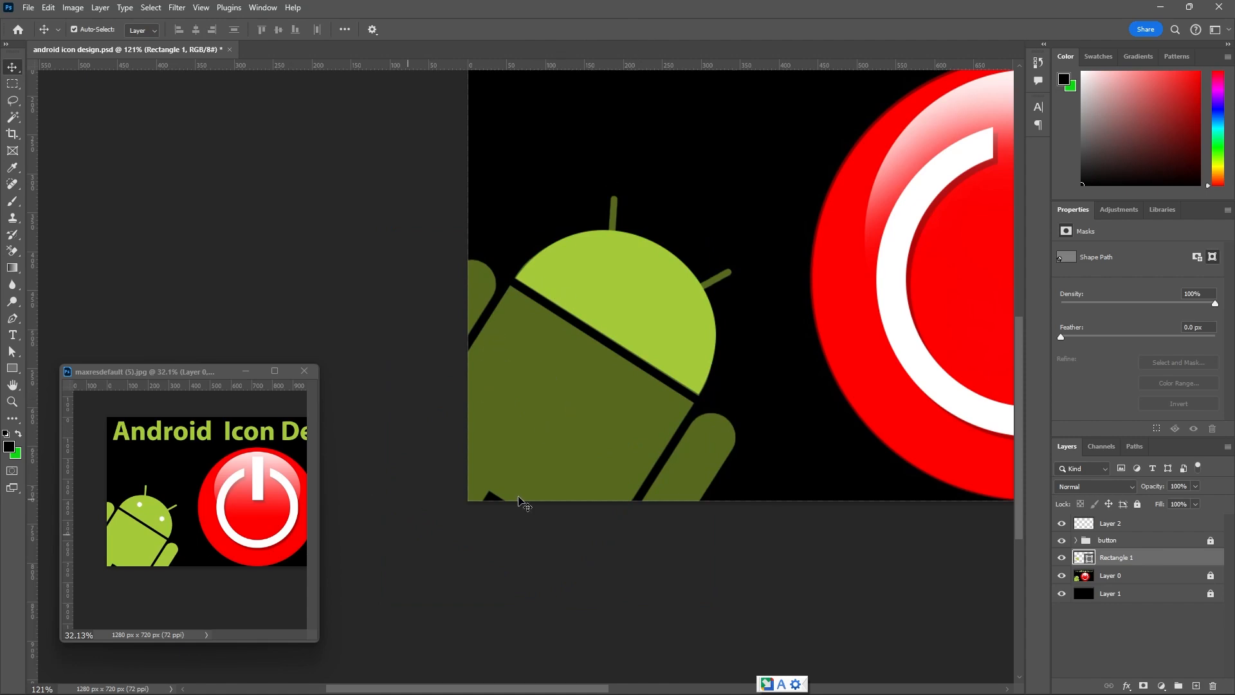
Lock the Rectangle 1 head layer and hide it.
left_click(1080, 526)
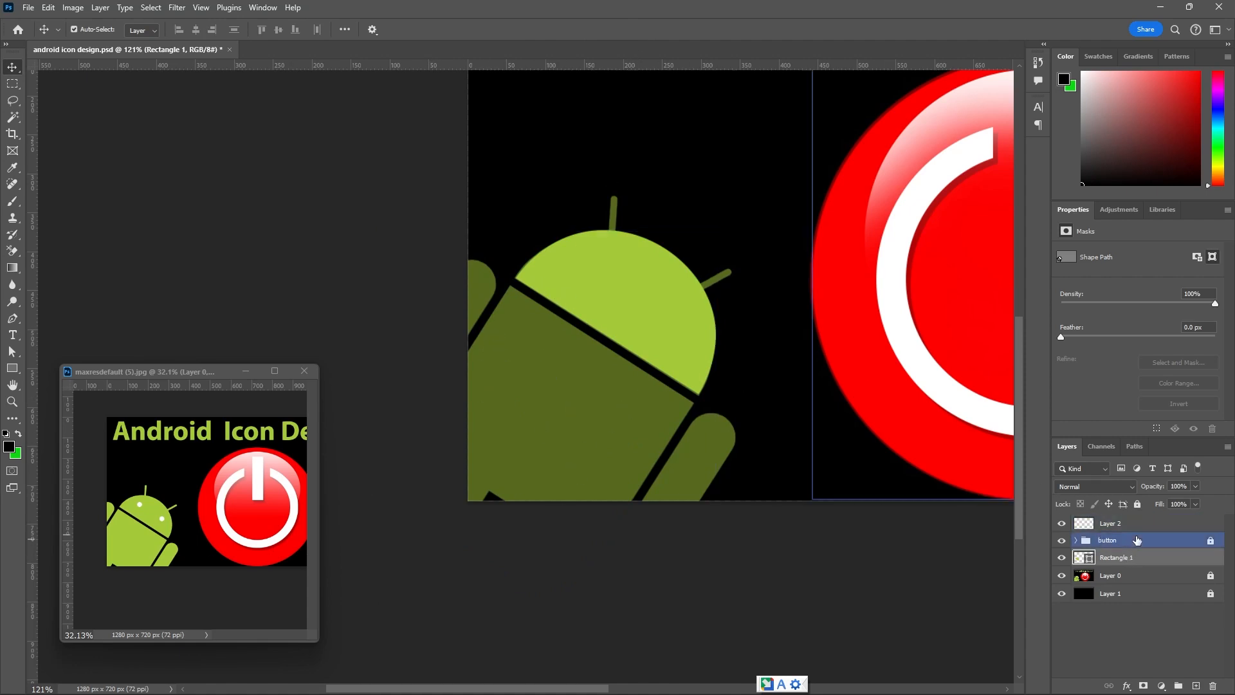
left_click(1138, 505)
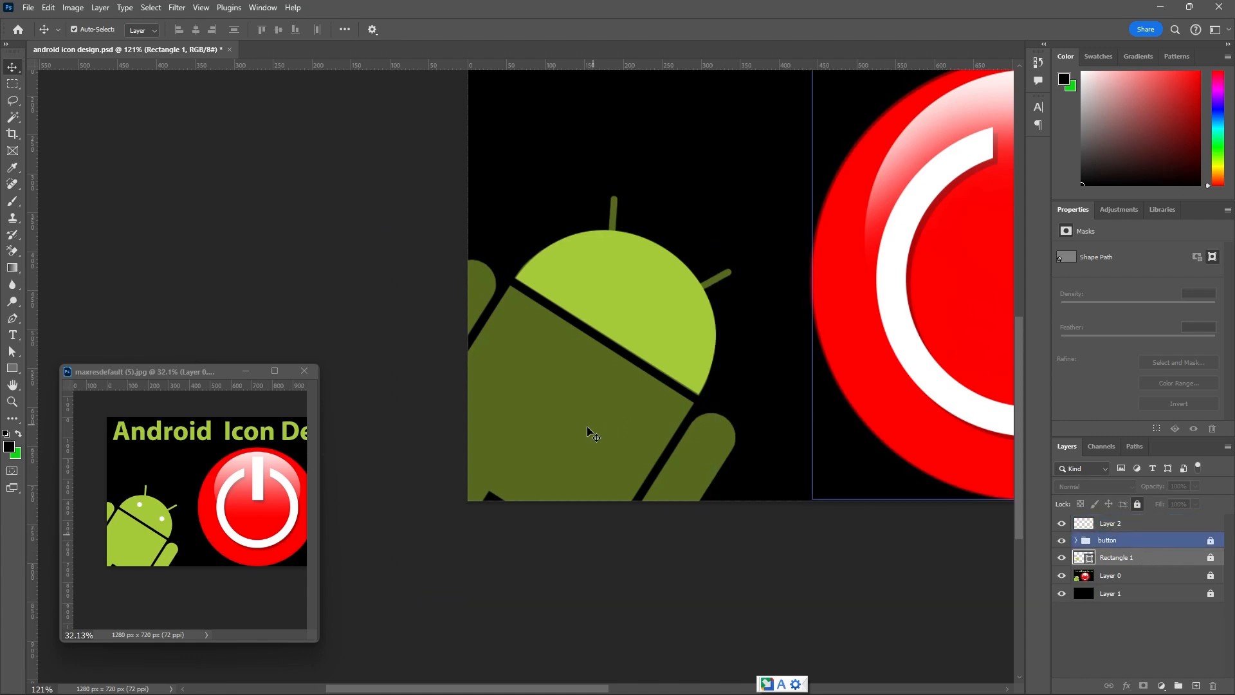
left_click(1063, 557)
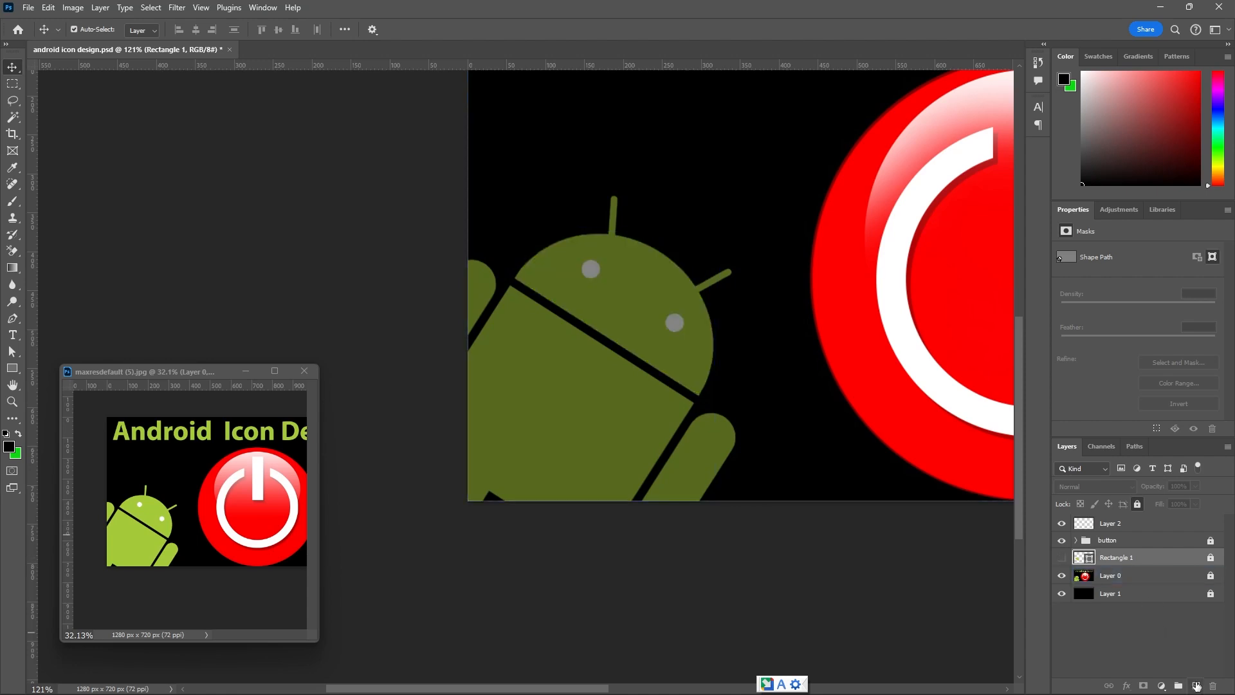
Draw a 24 px circle over the Android's left eye on a new layer and fill it white.
left_click(1196, 686)
scroll(585, 275, "up", 2)
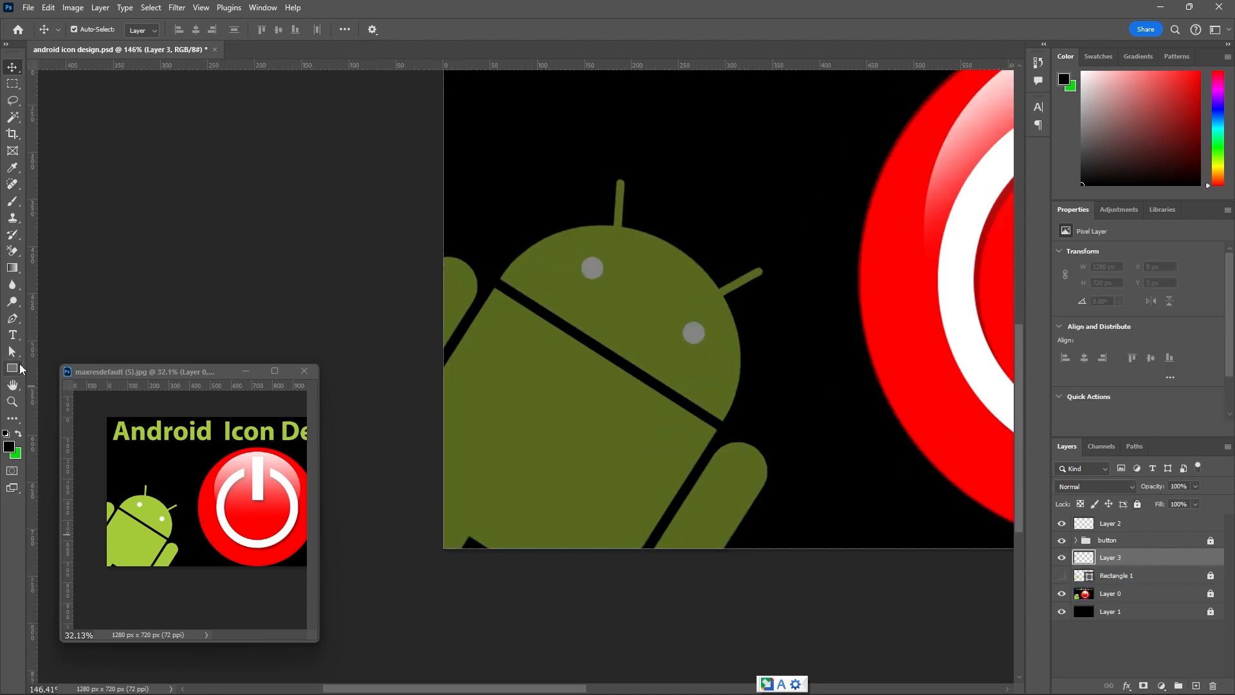
left_click_drag(21, 368, 61, 382)
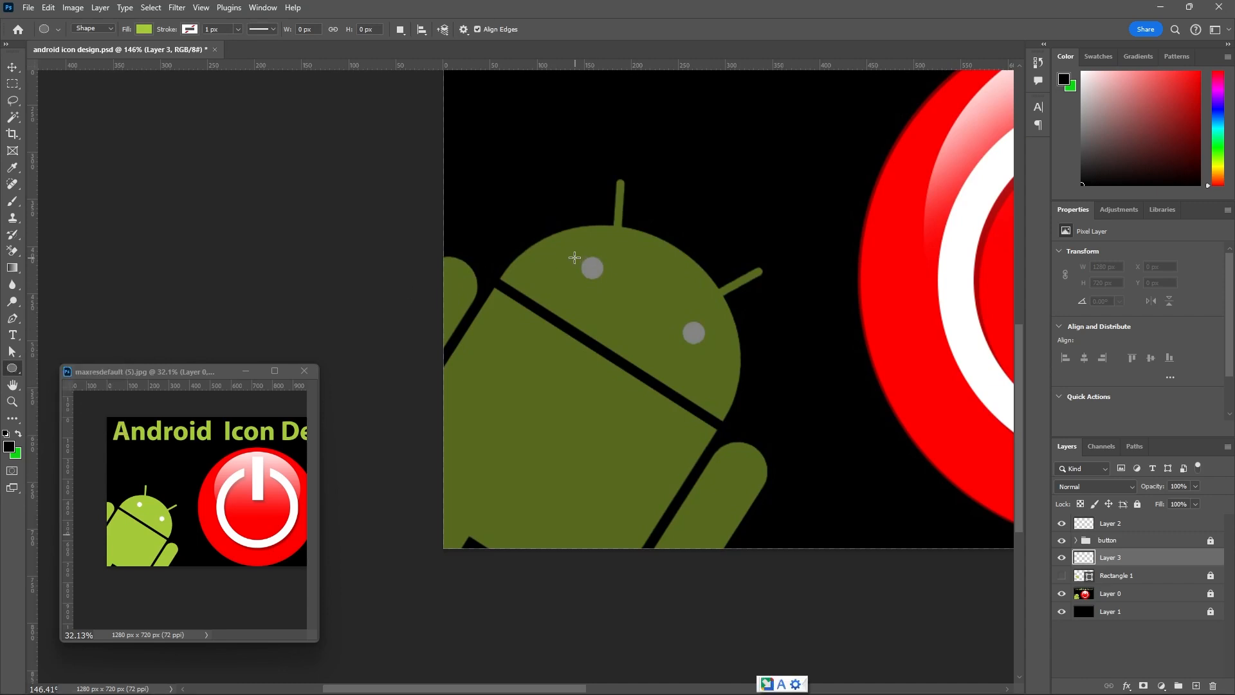
left_click_drag(586, 257, 608, 291)
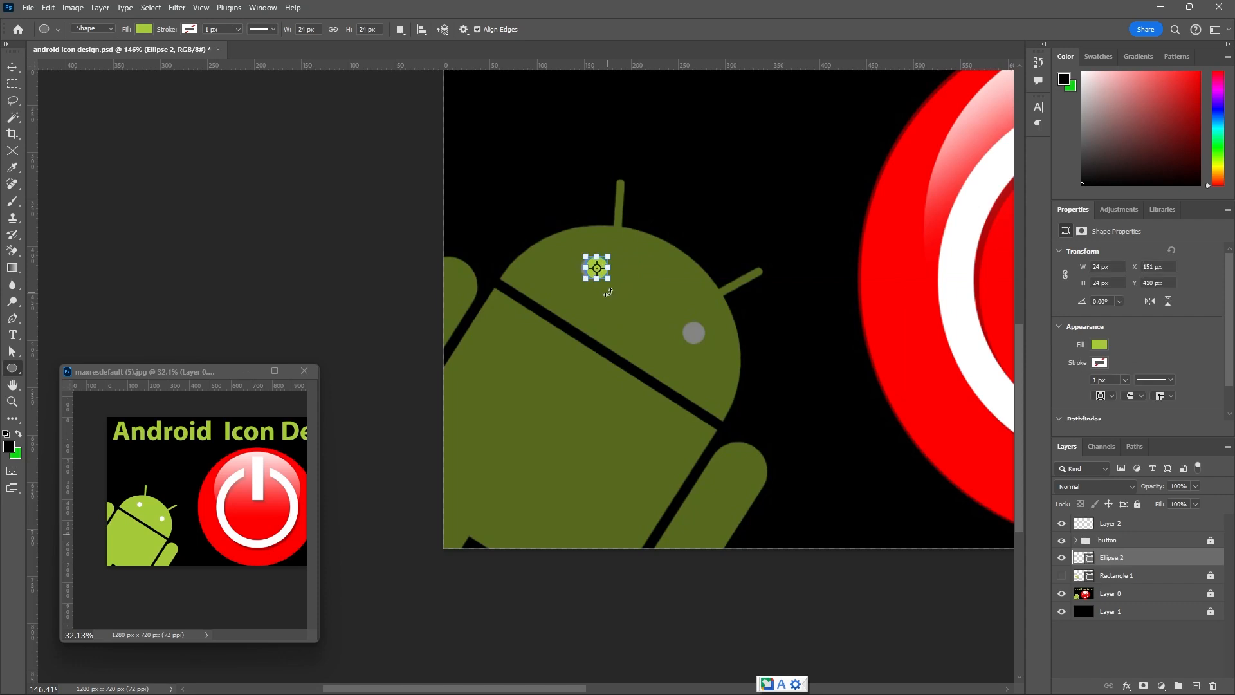
left_click(147, 29)
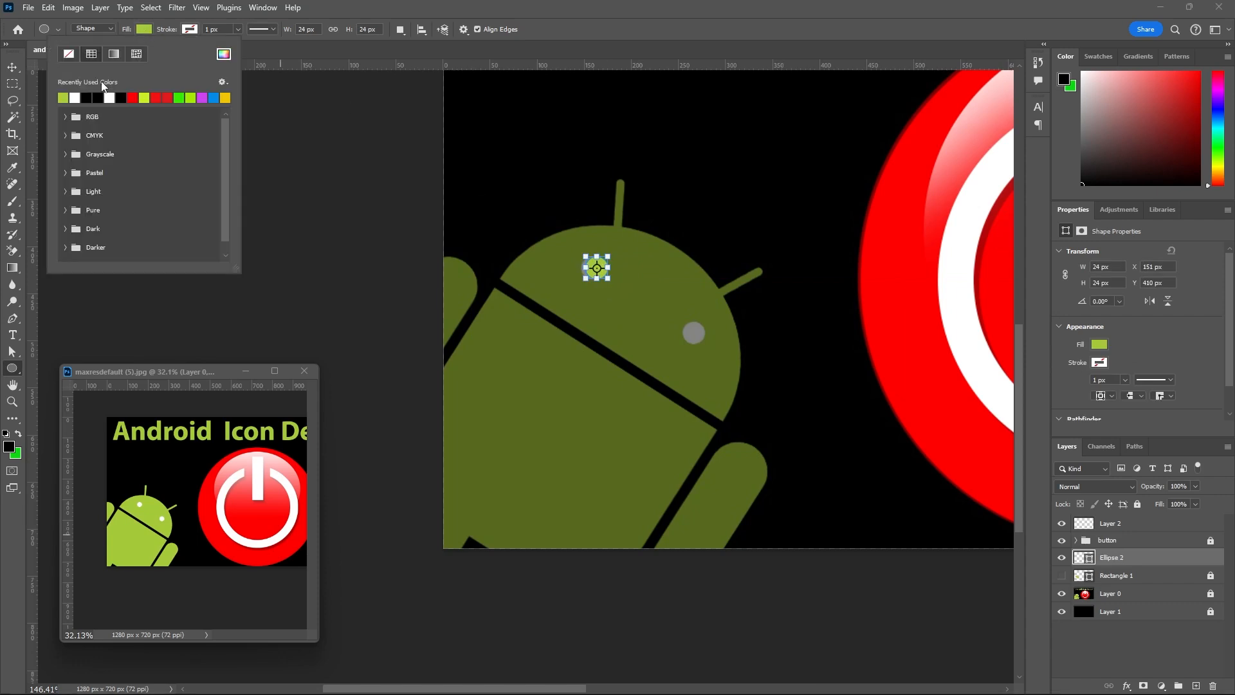
left_click(62, 97)
left_click(13, 67)
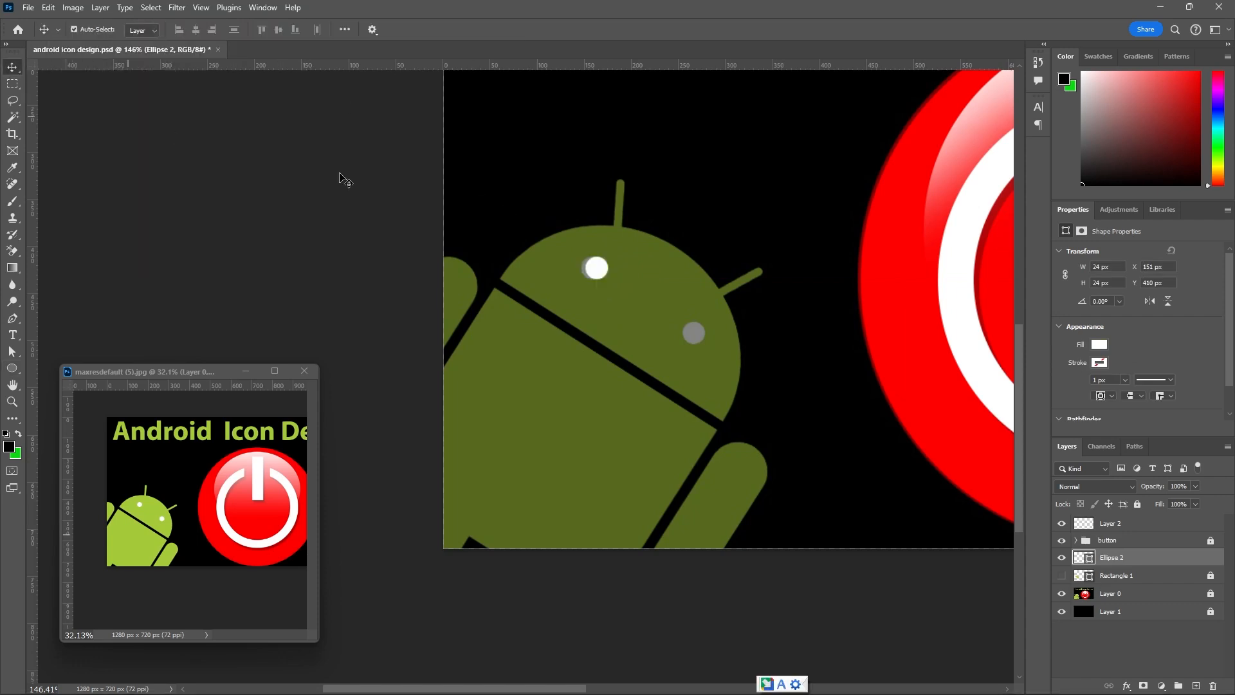
Align the white circle with the left eye and place a copy of it over the right eye.
scroll(630, 267, "up", 4)
left_click_drag(577, 269, 739, 378)
left_click(723, 265)
scroll(723, 241, "down", 8)
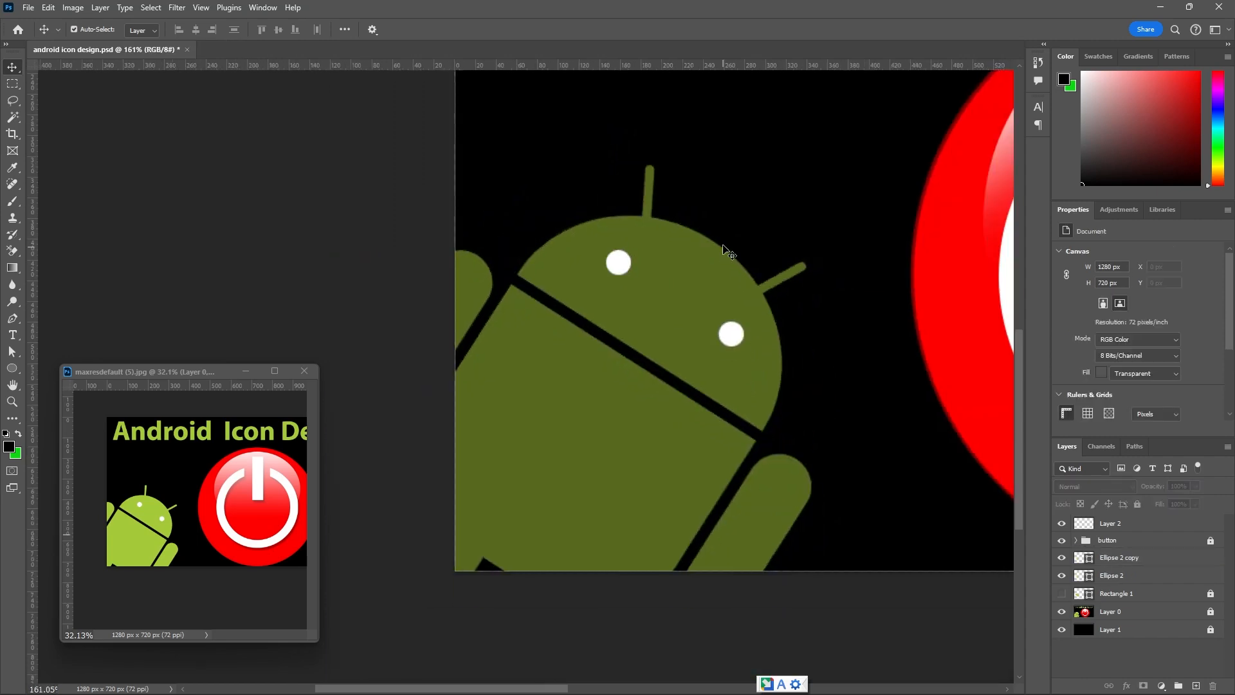
scroll(707, 217, "up", 3)
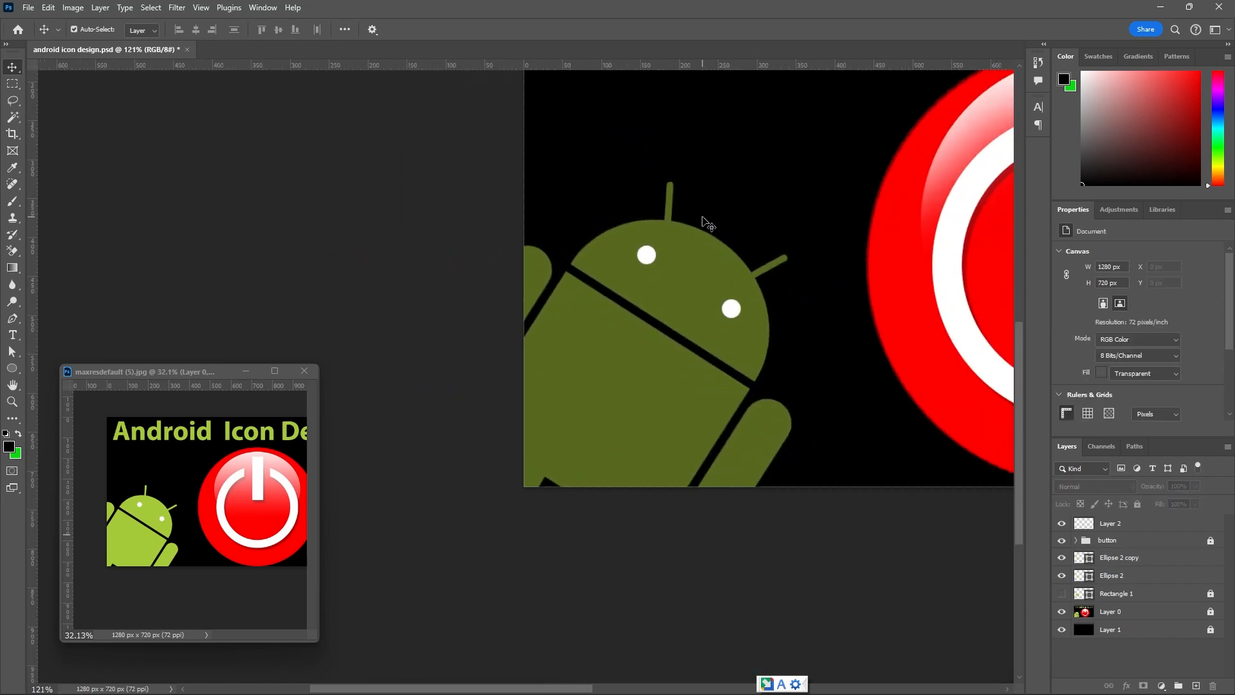
Show the green head layer again and lock the Ellipse 2 eye layer.
left_click(1062, 593)
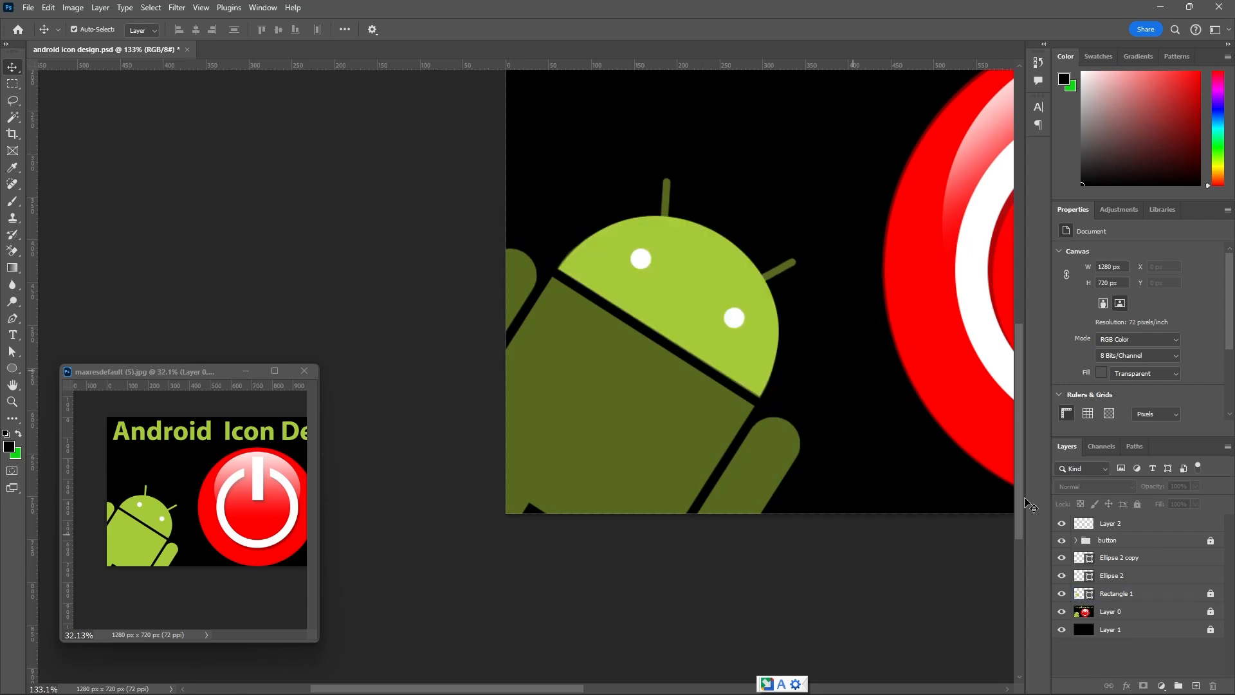
left_click(1132, 557)
left_click(1132, 575, "shift")
left_click(1137, 504)
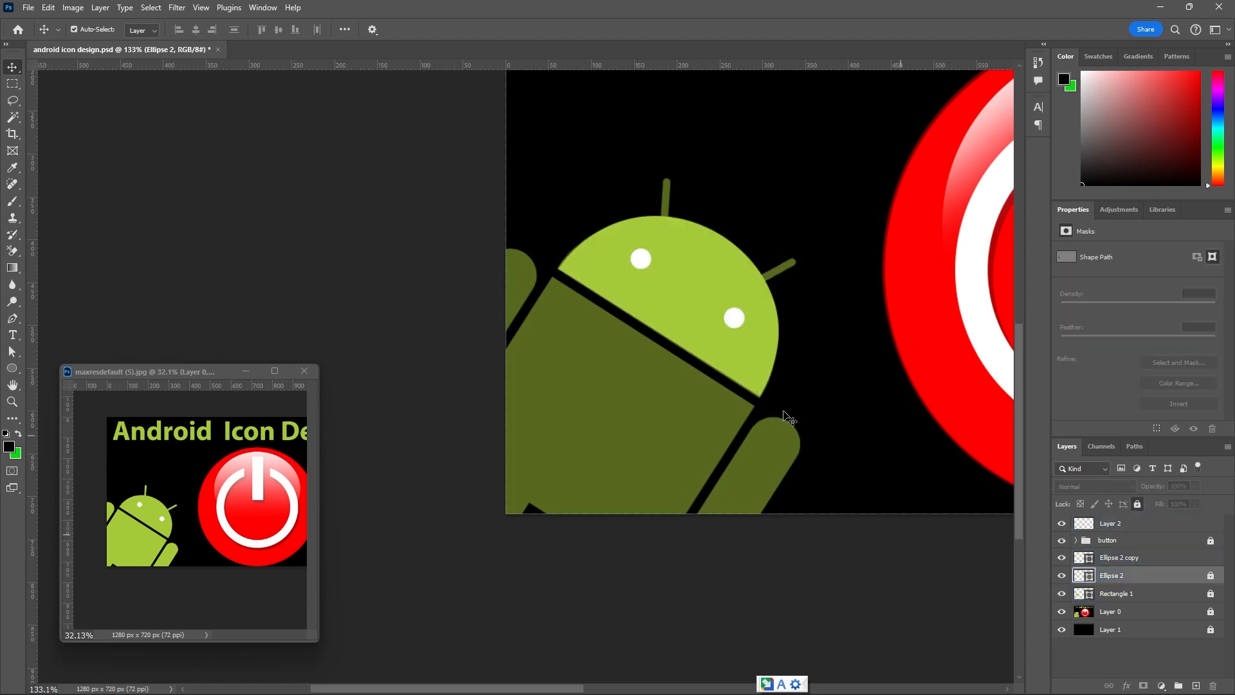
Draw a 10 × 70 px rectangle over the Android's left antenna and round all its corners to 5 px.
left_click_drag(17, 370, 48, 370)
scroll(665, 193, "up", 2)
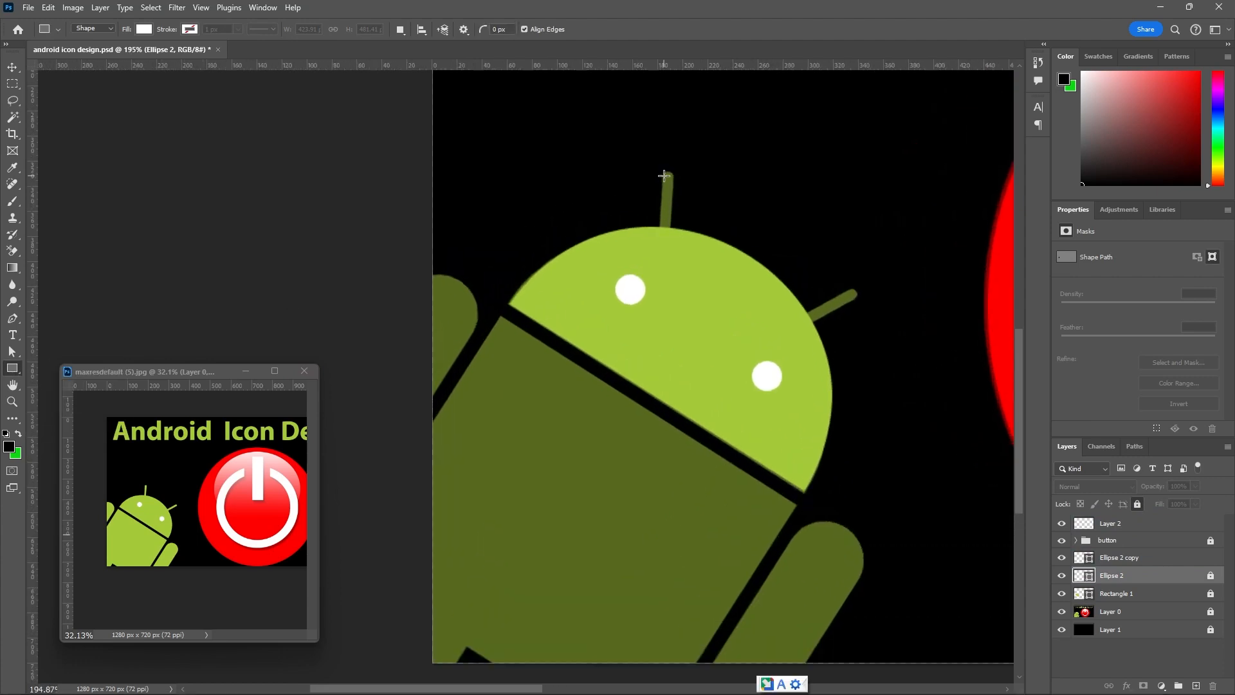
left_click_drag(664, 168, 674, 256)
scroll(1183, 341, "down", 1)
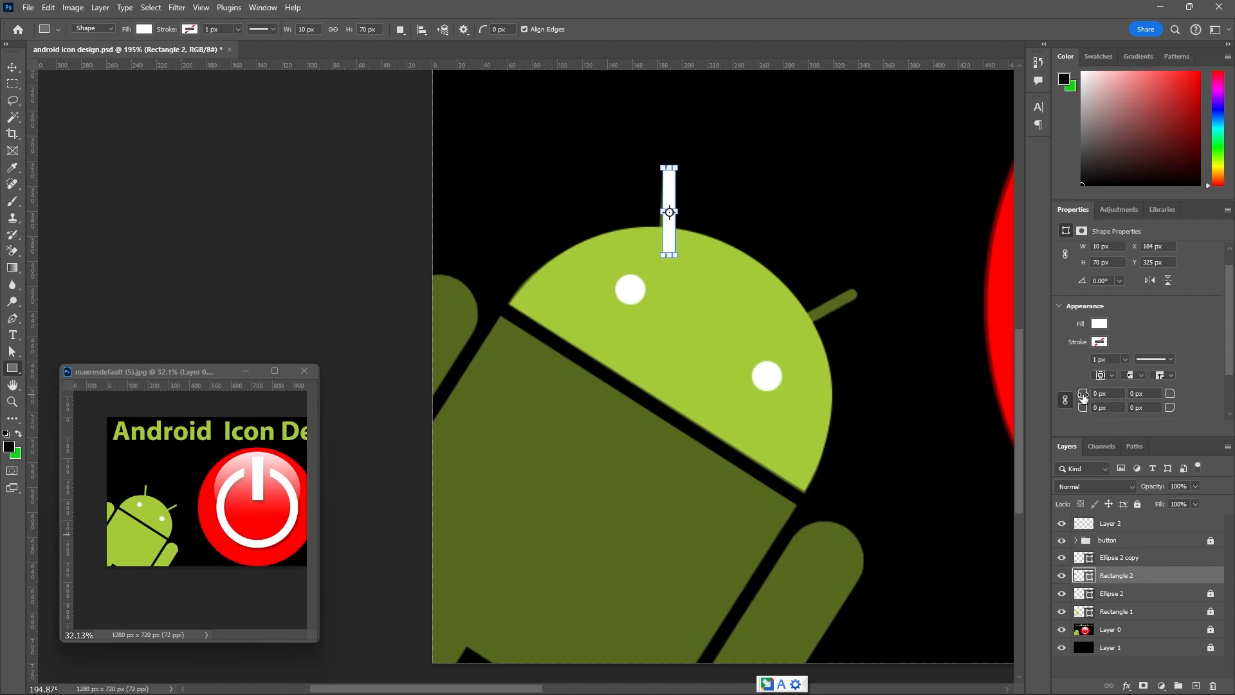
left_click_drag(1084, 397, 1090, 399)
left_click_drag(1092, 401, 1117, 380)
Fill the rounded antenna rectangle with the same recently used green as the head.
left_click(145, 29)
left_click(74, 97)
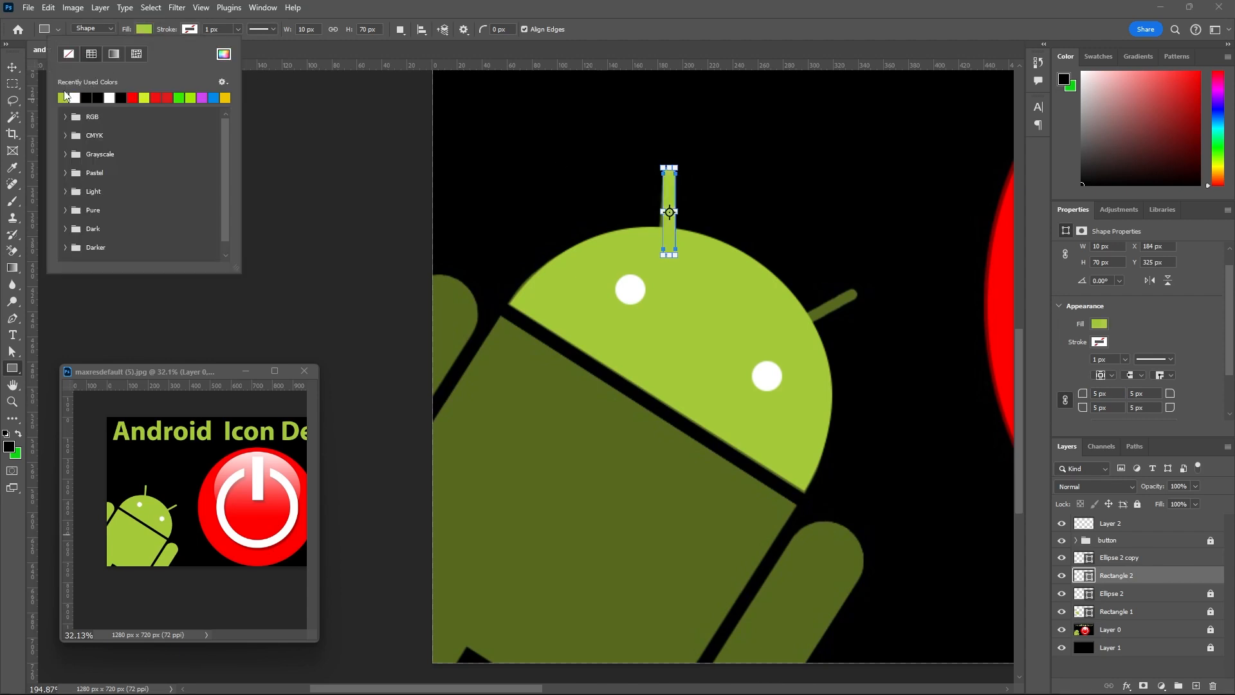
left_click(13, 71)
scroll(696, 175, "up", 2)
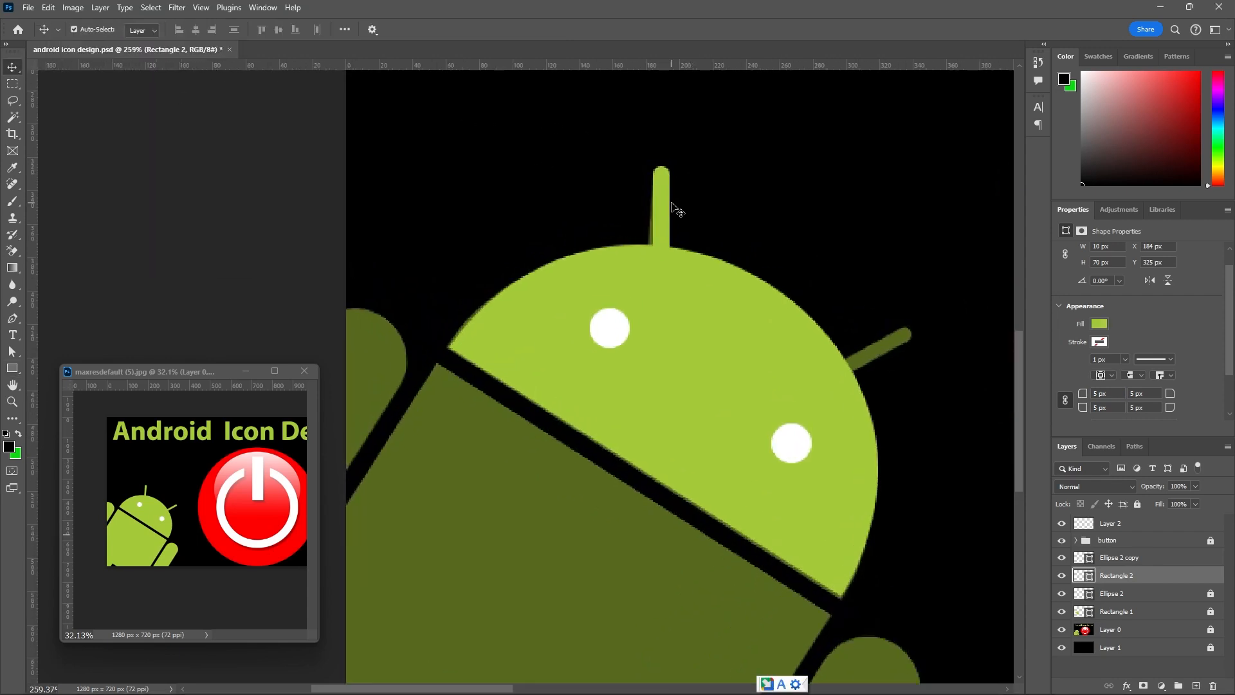
Narrow the left antenna shape to 90% width and rotate it about 2.4° so it lines up with the reference antenna.
mouse_move(662, 219)
left_mouse_down()
mouse_move(655, 229)
mouse_move(658, 218)
left_mouse_up()
scroll(601, 195, "down", 3)
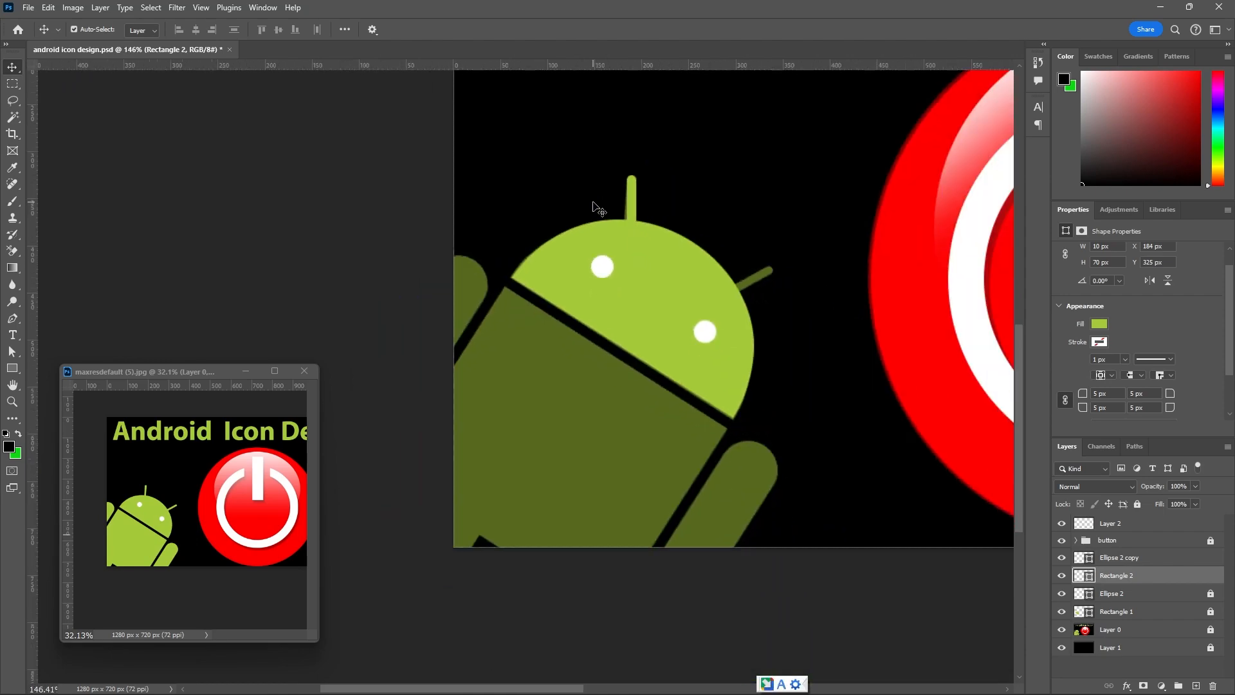
scroll(639, 194, "up", 2)
scroll(636, 190, "up", 3)
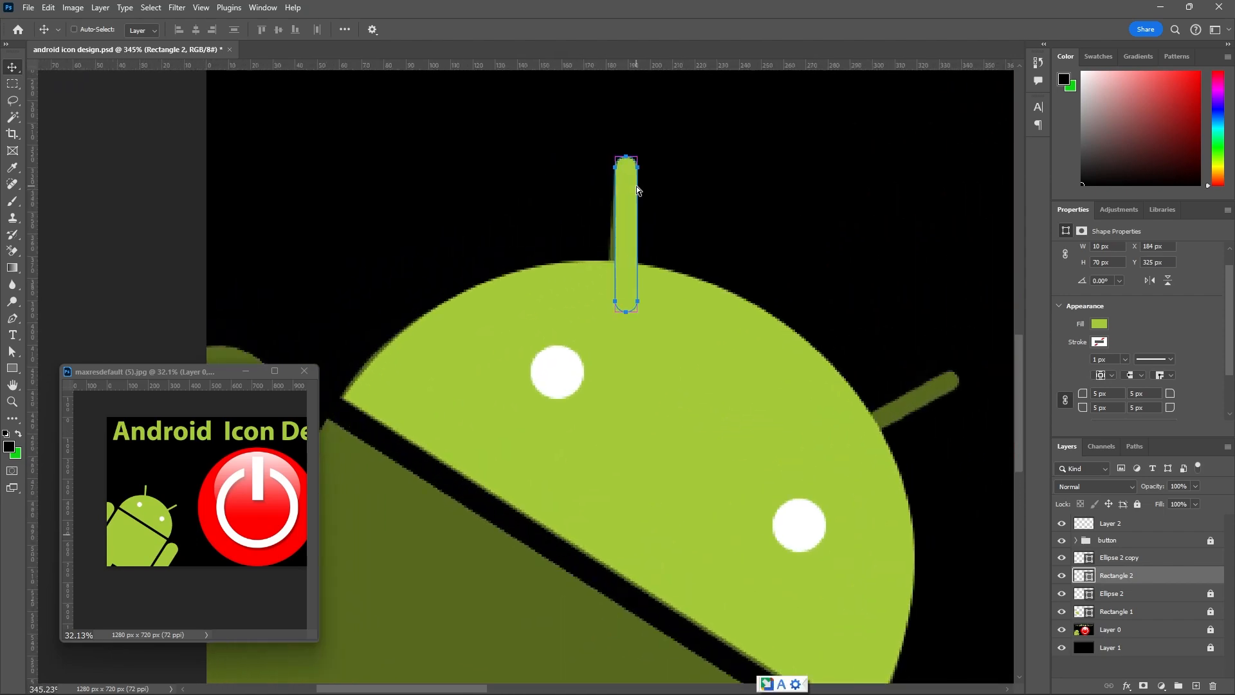
key("ctrl+t")
scroll(636, 227, "up", 1)
scroll(638, 227, "up", 1)
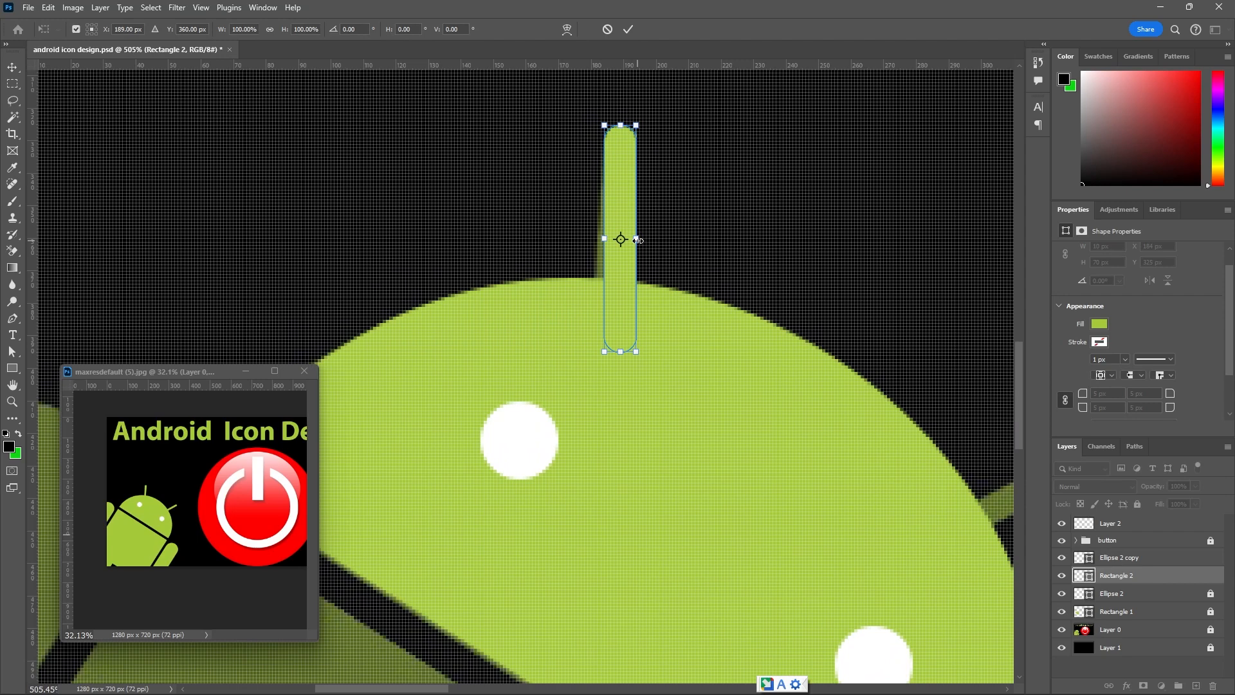
left_click_drag(636, 240, 634, 240)
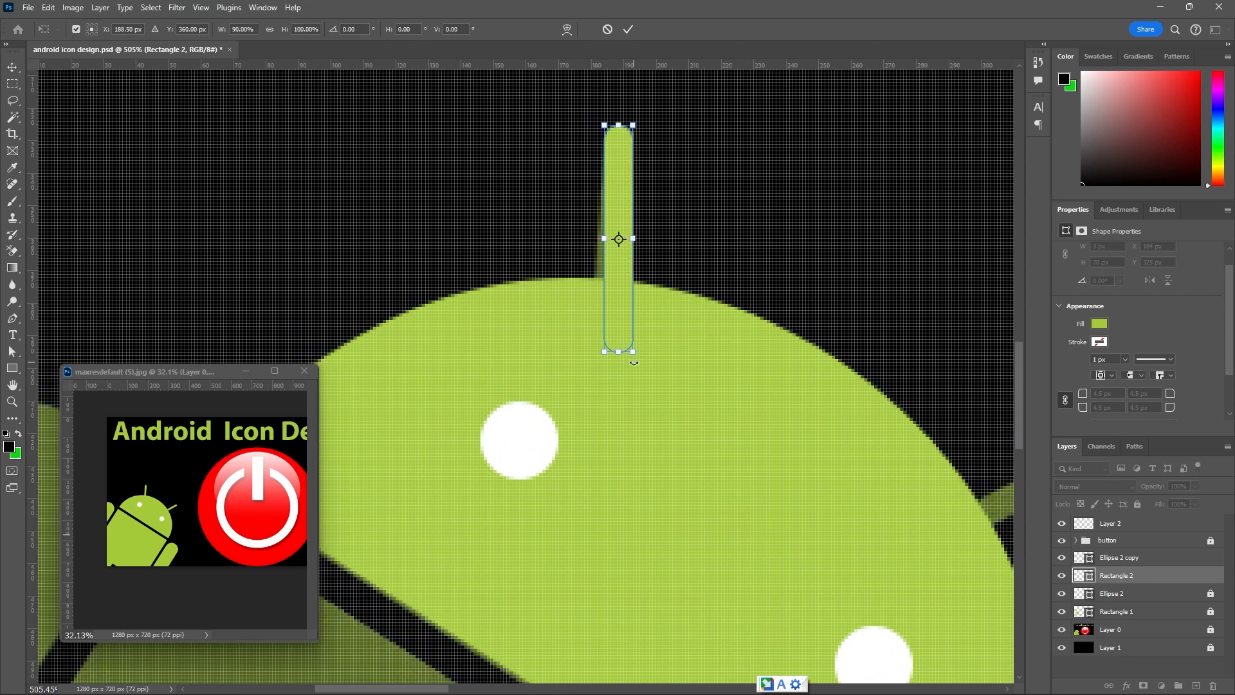
left_click_drag(632, 363, 626, 363)
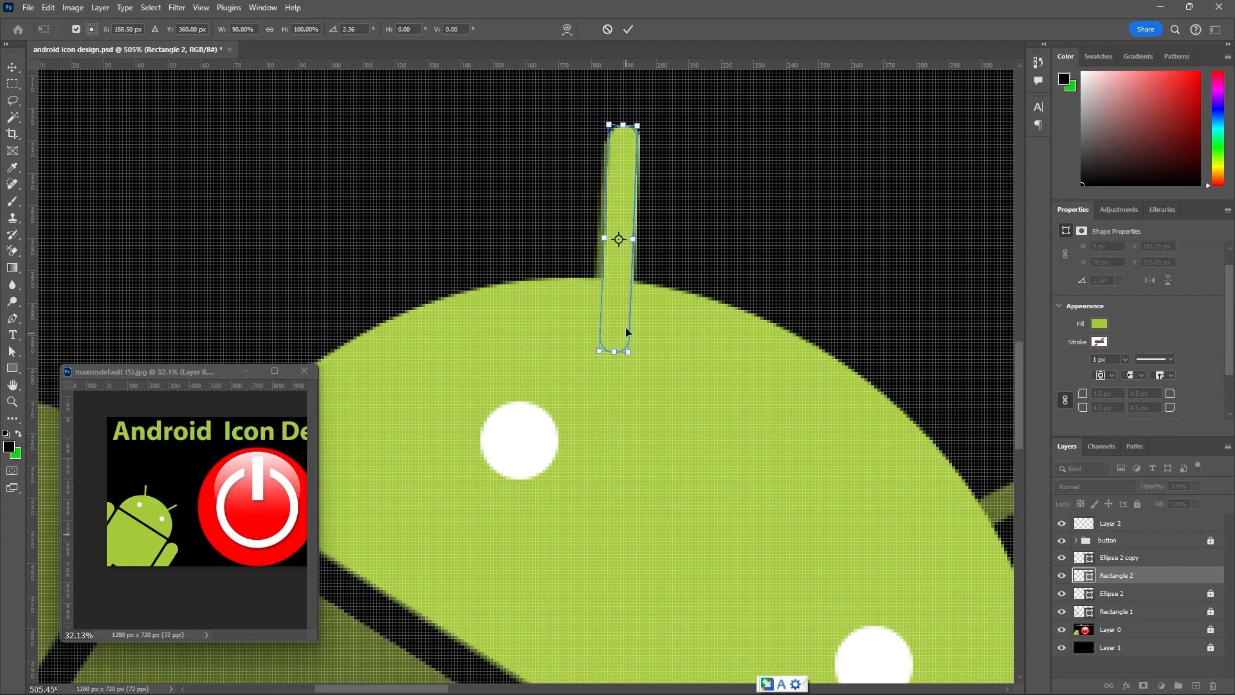
mouse_move(615, 309)
left_mouse_down()
mouse_move(615, 325)
mouse_move(615, 307)
left_mouse_up()
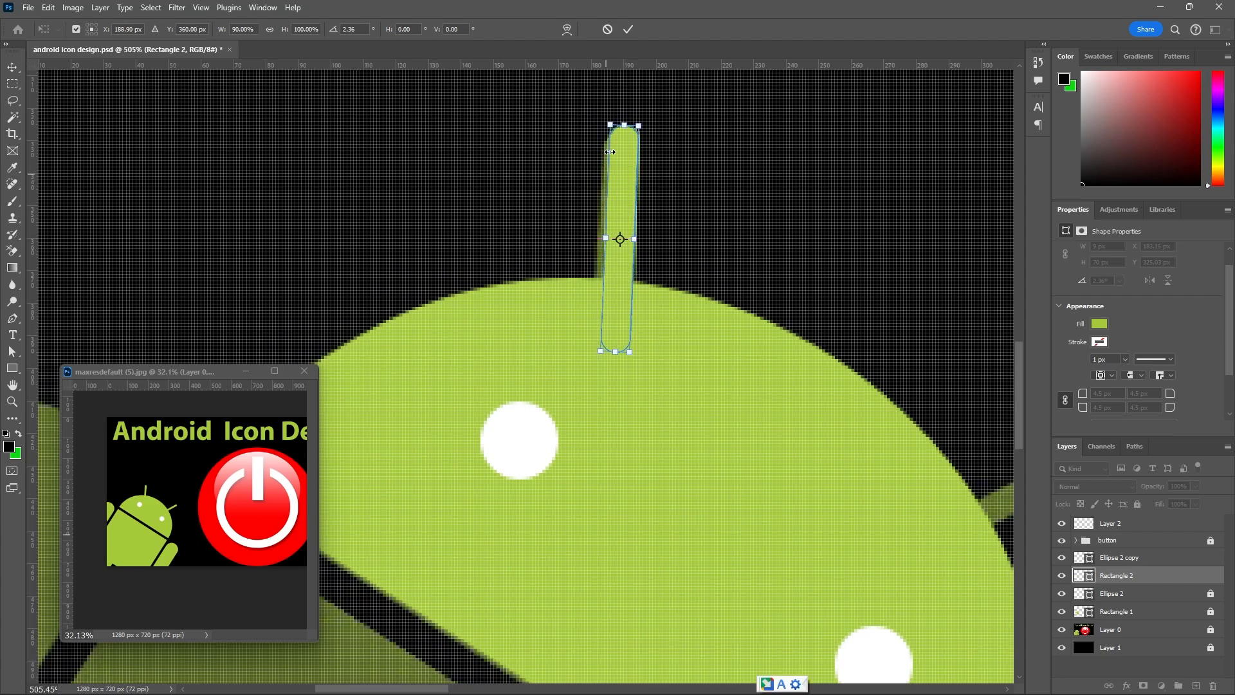
left_click(627, 29)
scroll(450, 257, "down", 5)
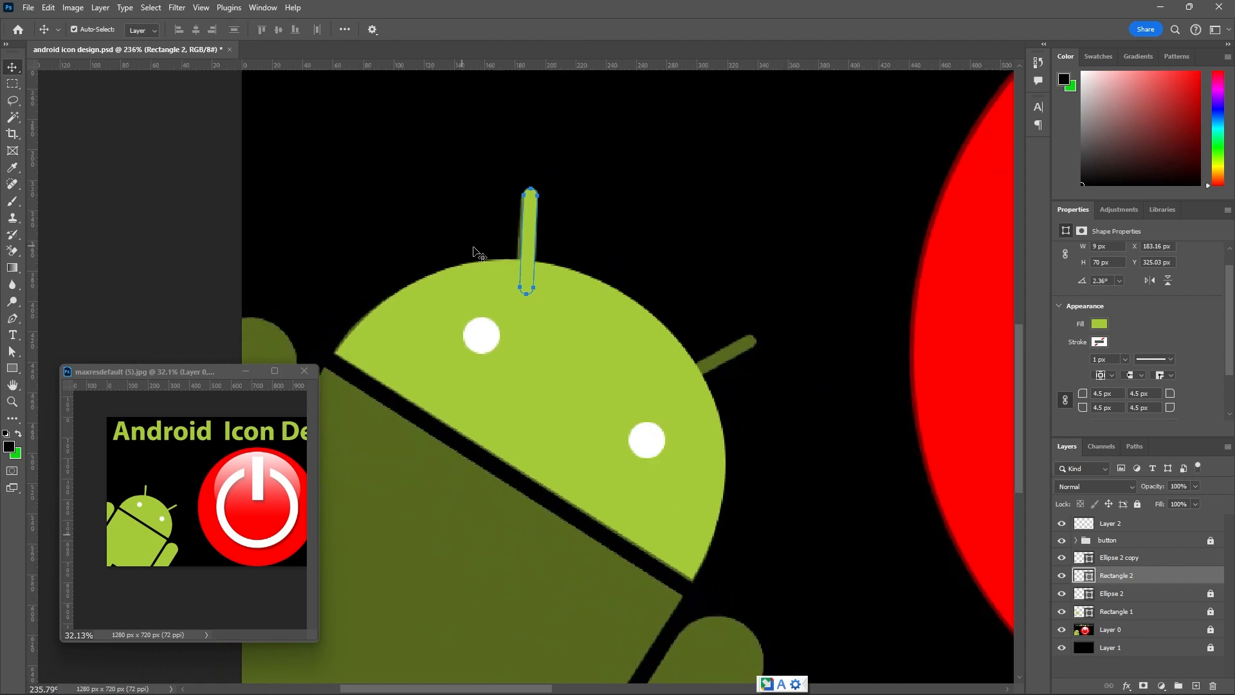
Duplicate the left antenna onto the right antenna and rotate the copy by about 58° to match the reference.
left_click(524, 239)
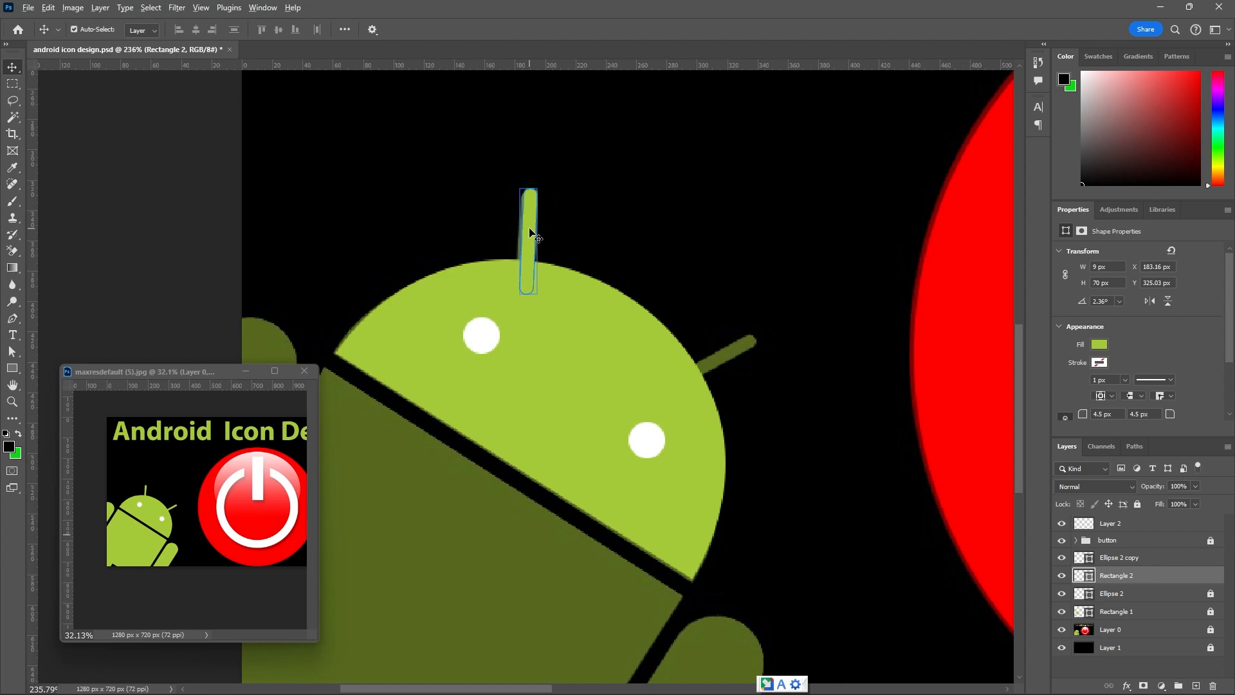
left_click_drag(530, 231, 747, 383)
key("ctrl+t")
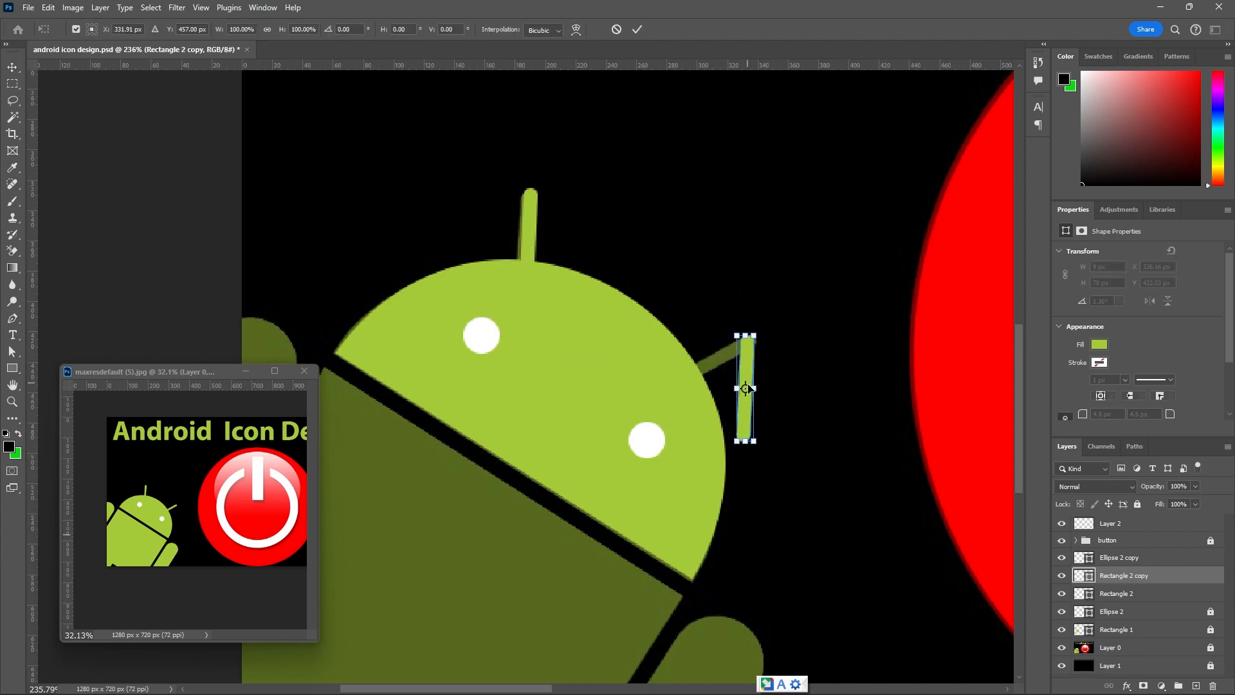
left_click_drag(763, 449, 710, 423)
scroll(761, 399, "up", 2)
left_click_drag(774, 373, 757, 322)
scroll(698, 351, "up", 3)
left_click_drag(557, 443, 558, 454)
key("ctrl+z")
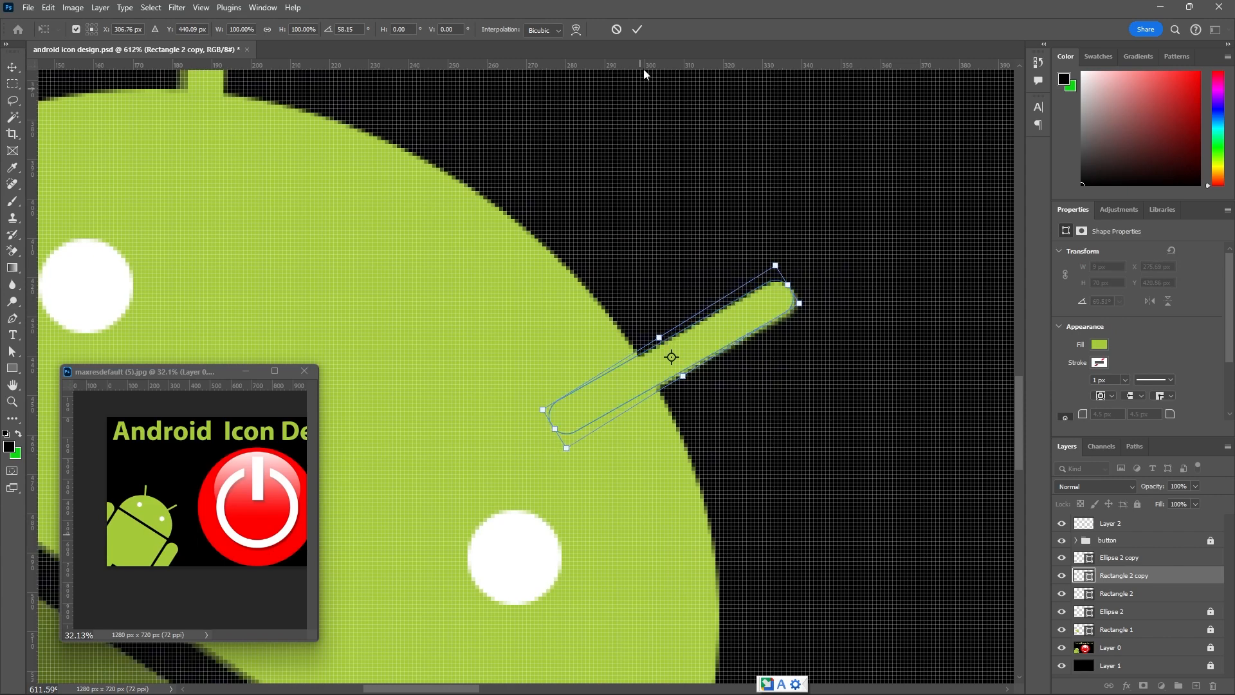
left_click(637, 29)
Nudge the right antenna copy 1 px to the right to refine its alignment with the reference.
scroll(740, 326, "up", 2)
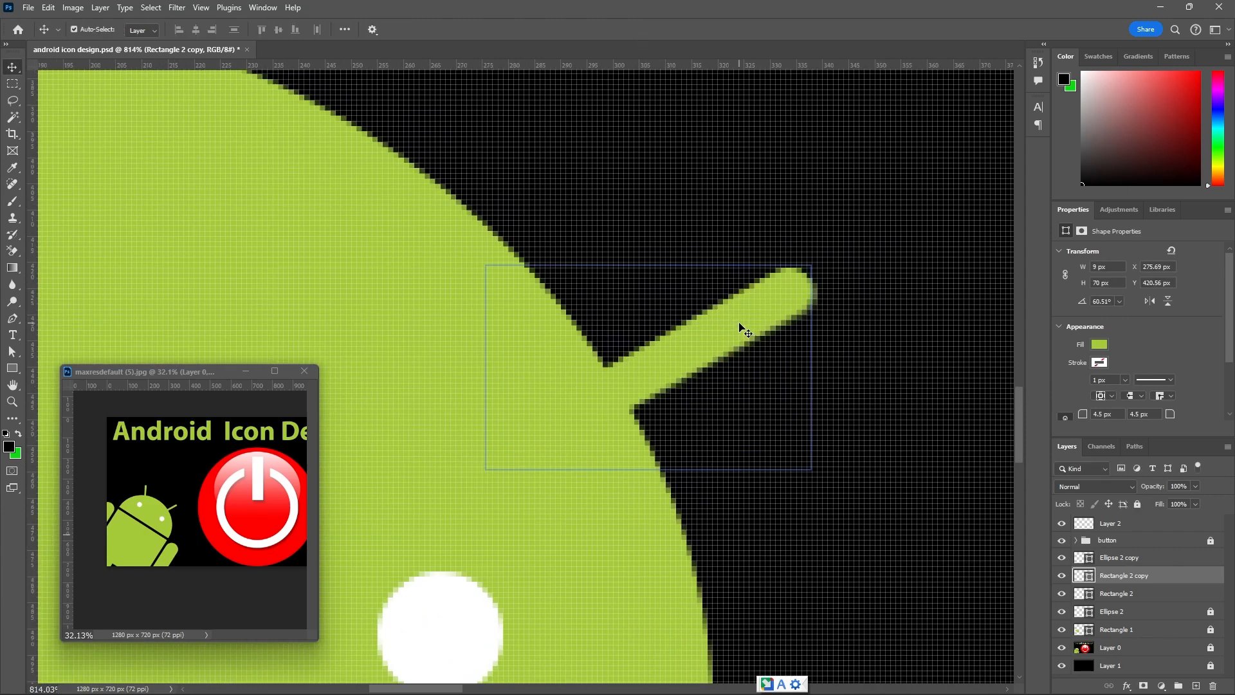
key("Down")
key("Up")
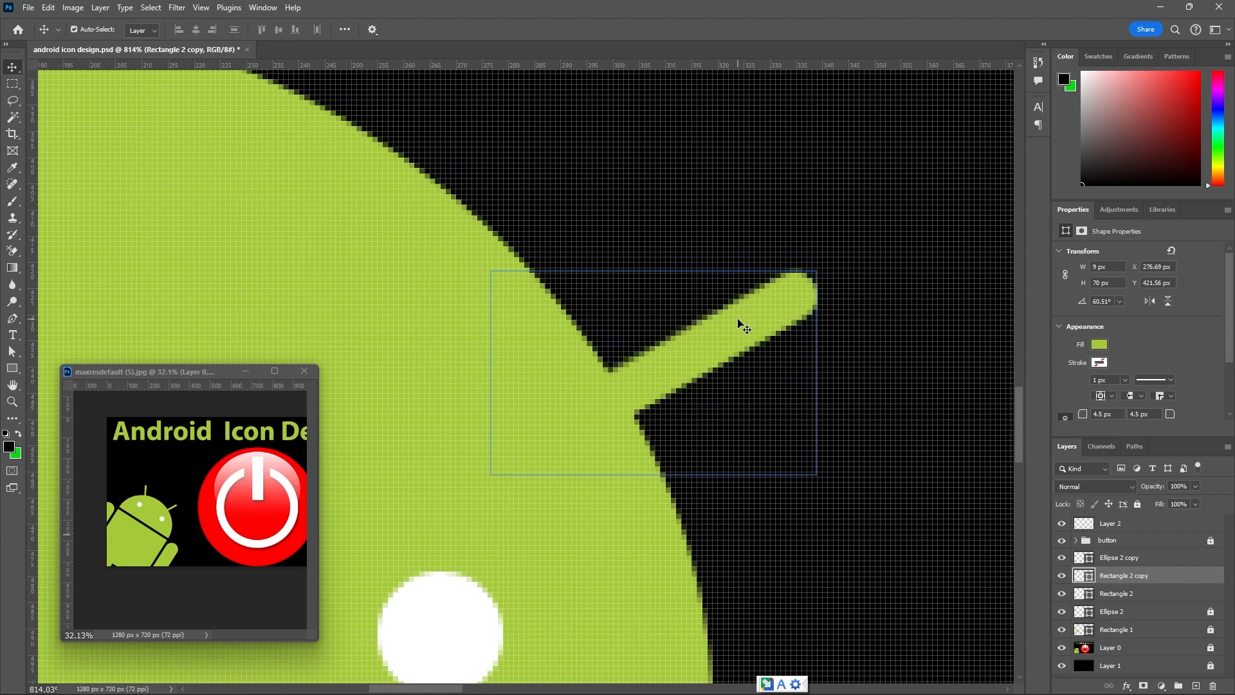
key("Right")
scroll(770, 267, "down", 3)
scroll(766, 267, "down", 3)
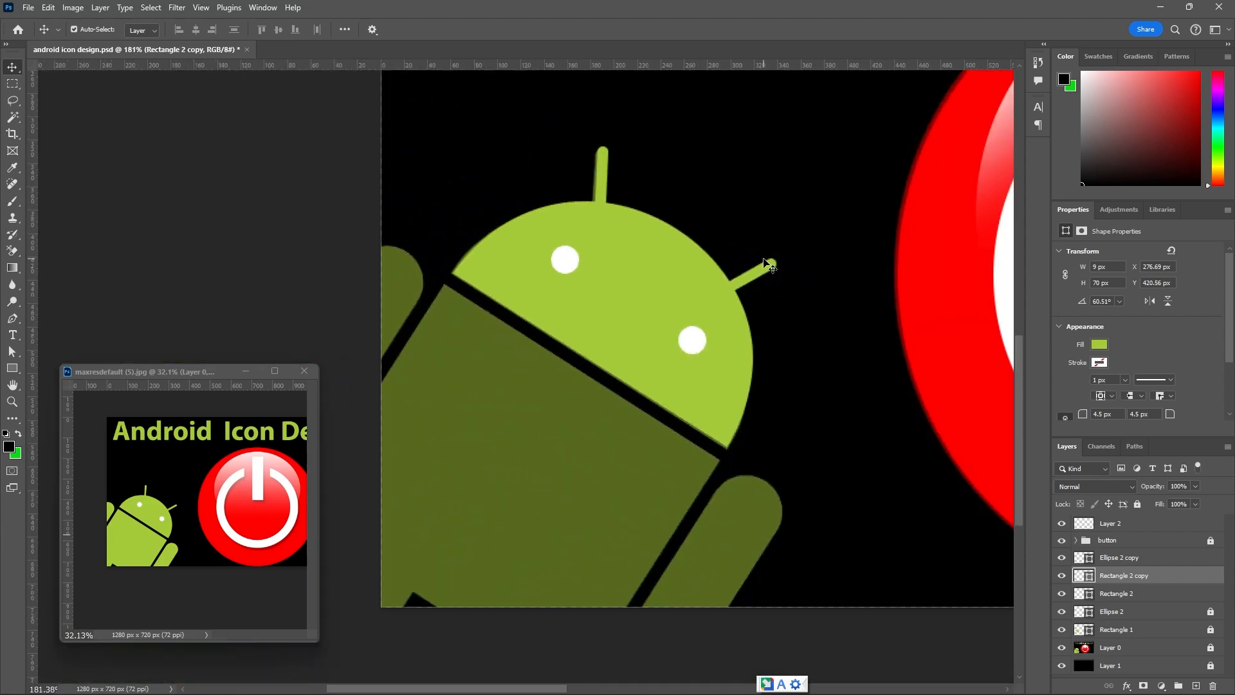
Lock the Rectangle 2 copy and Rectangle 2 antenna layers.
left_click(1137, 504)
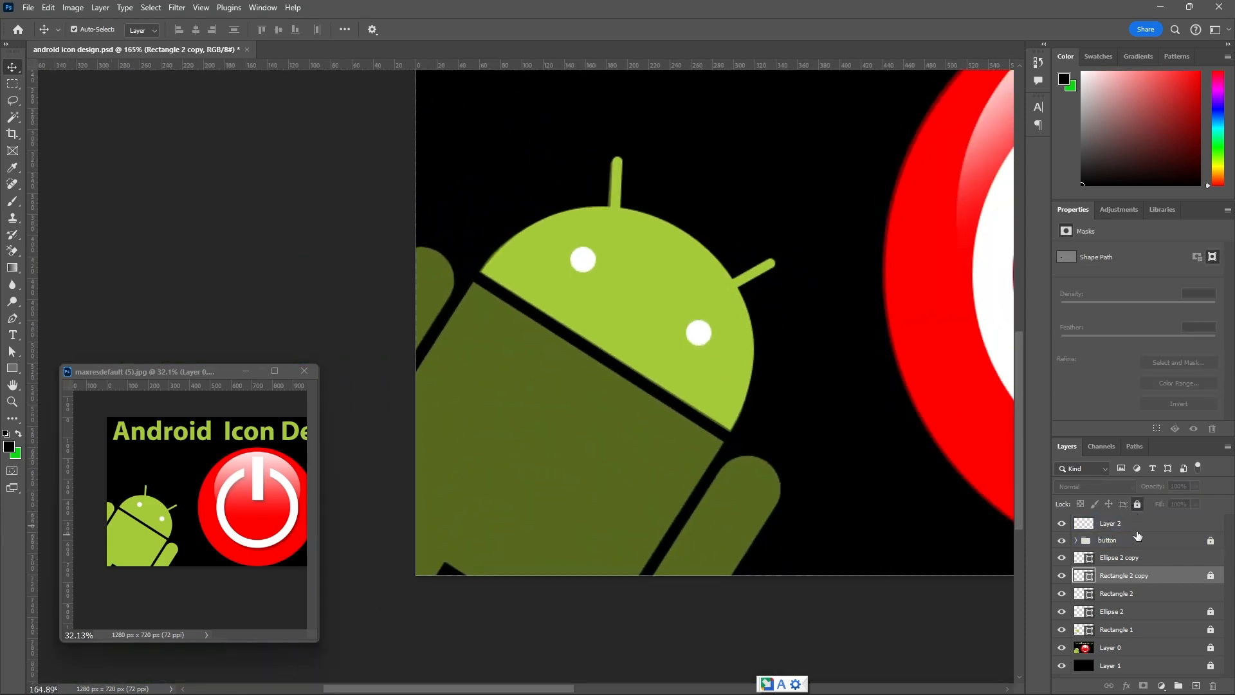
left_click(1138, 593)
left_click(1137, 504)
Trace the Android's body on a new layer as a closed green Pen shape down to the canvas edges, and lock that layer.
scroll(651, 273, "down", 3)
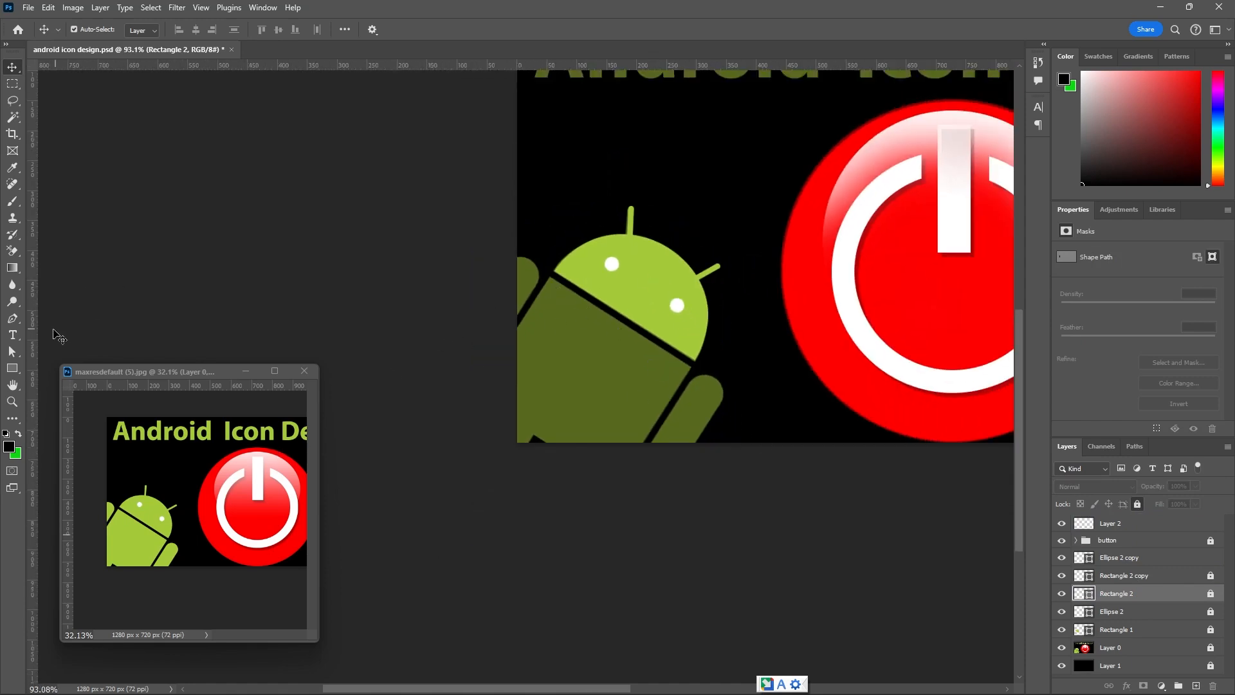
left_click(13, 319)
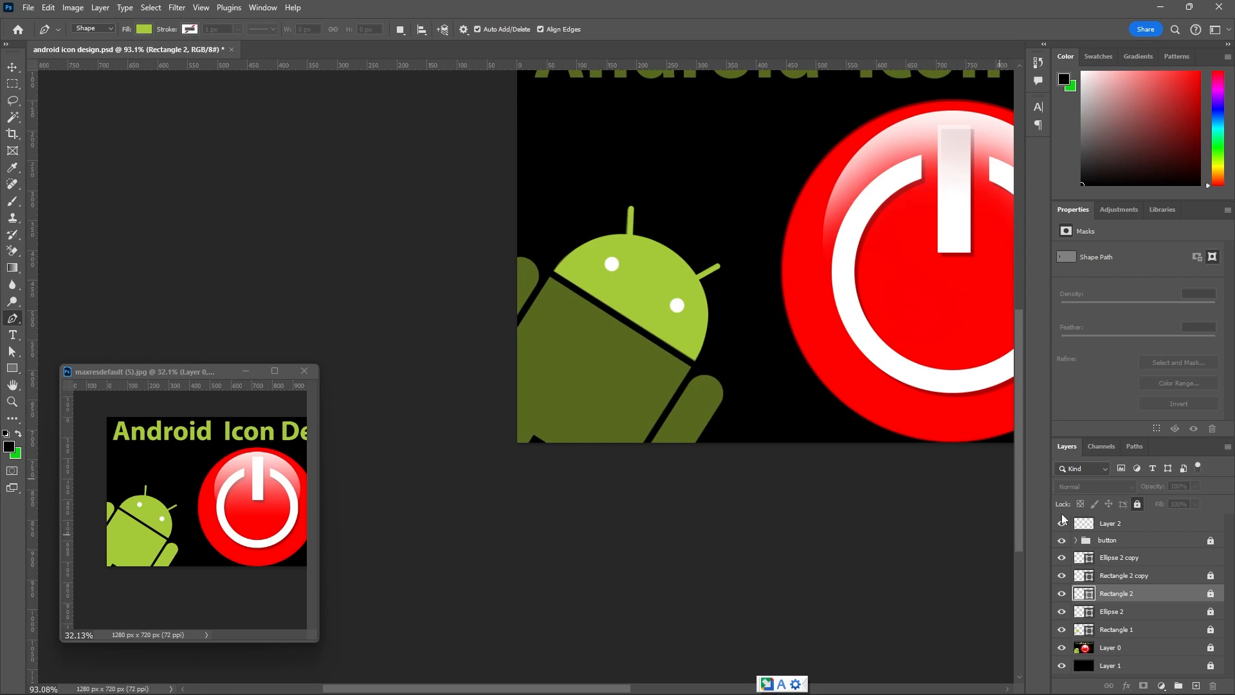
left_click(1196, 686)
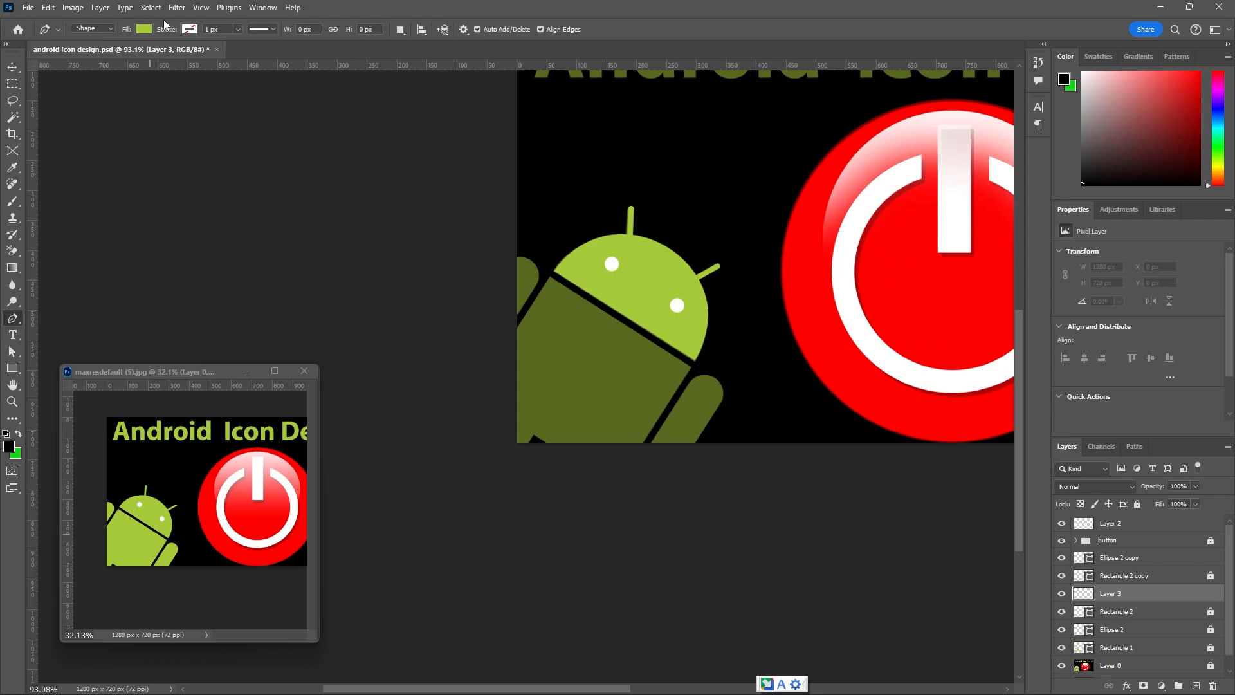
scroll(698, 348, "up", 2)
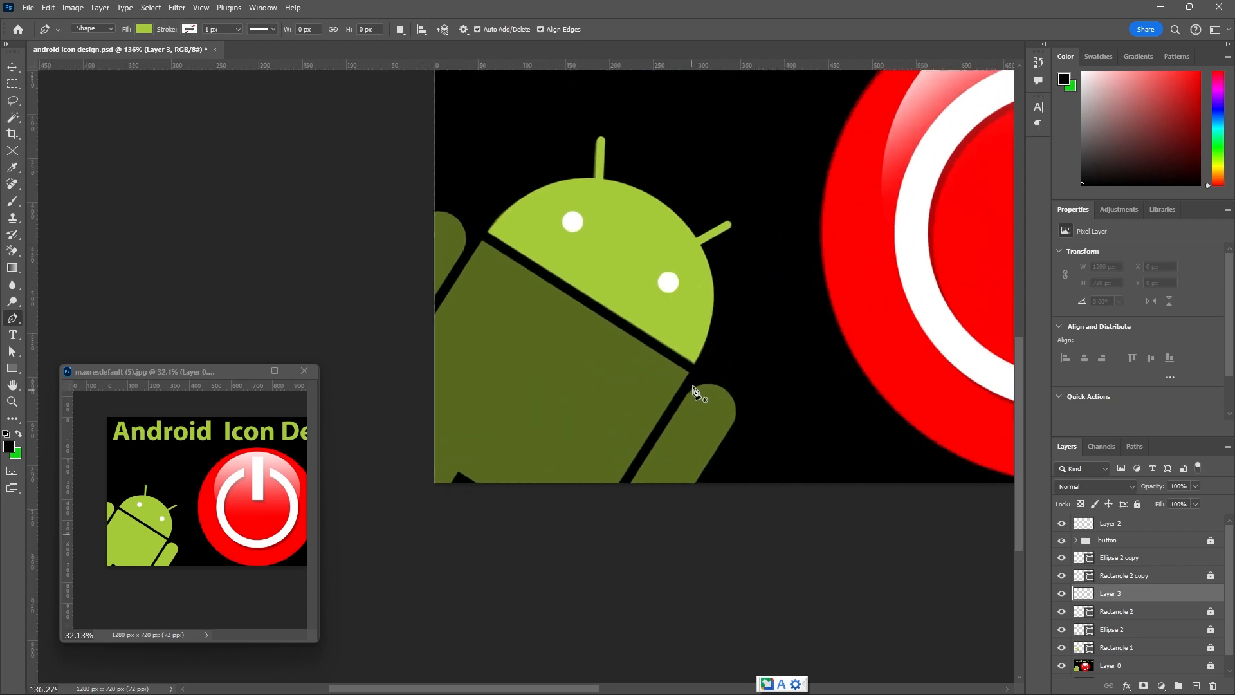
left_click(688, 372)
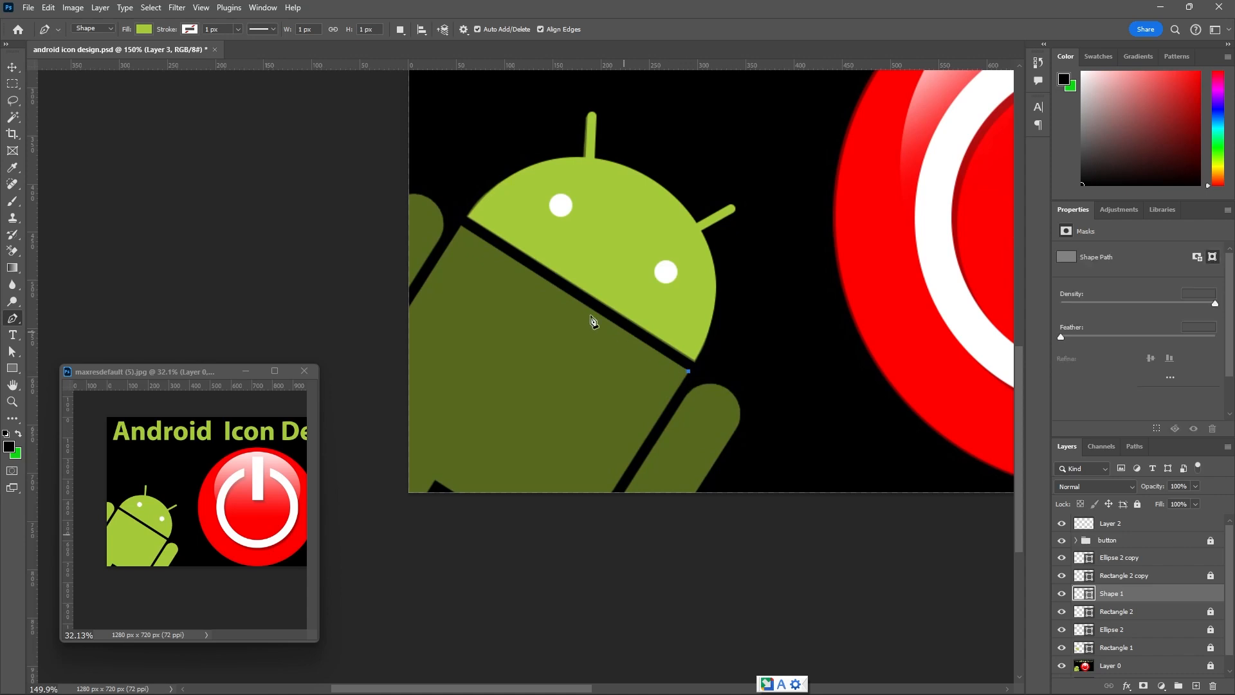
left_click(461, 227)
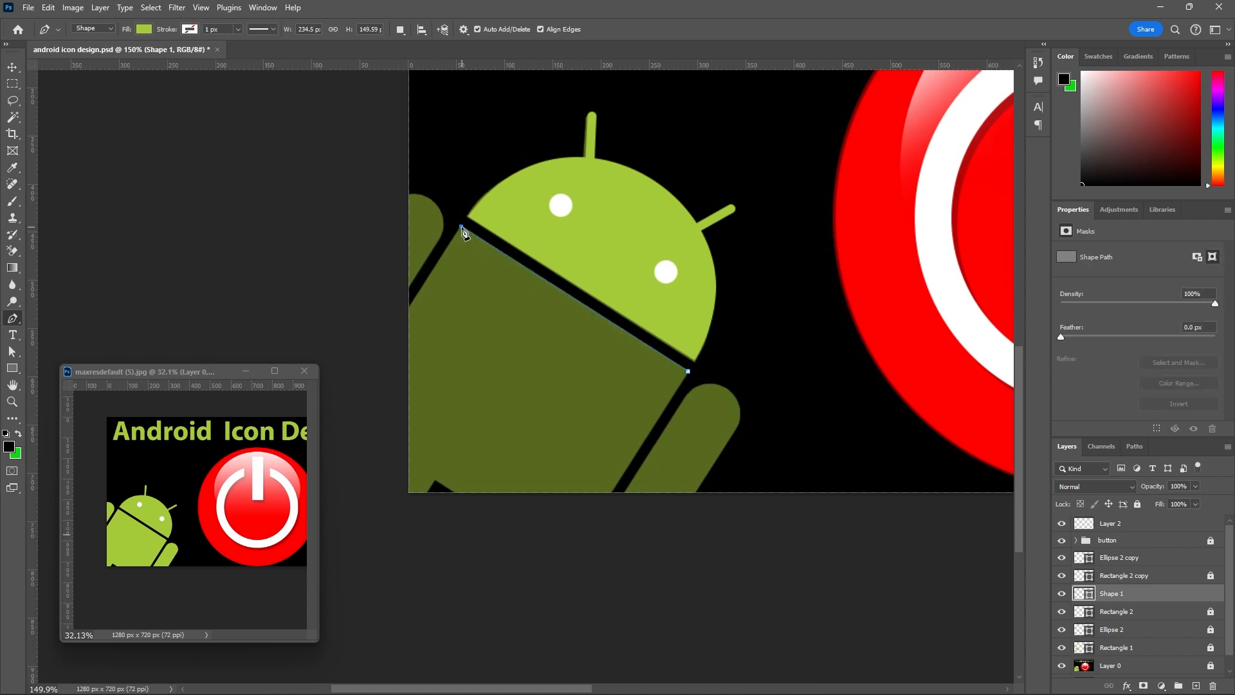
left_click(409, 310)
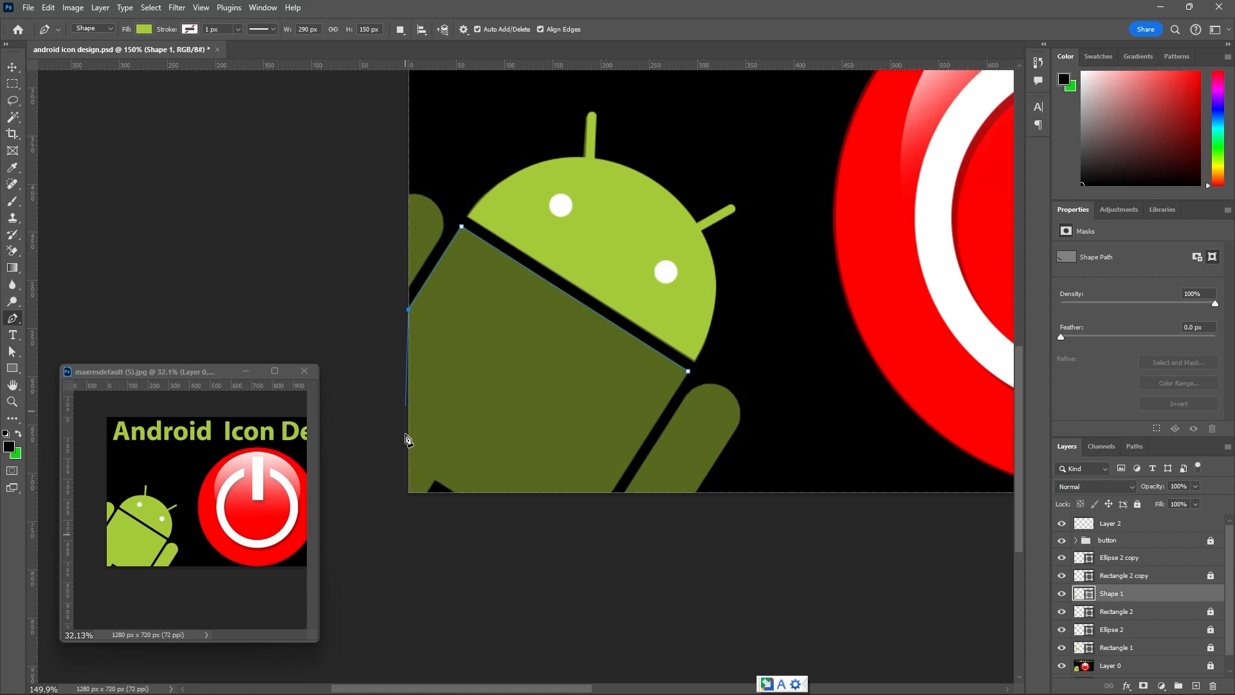
left_click(410, 493)
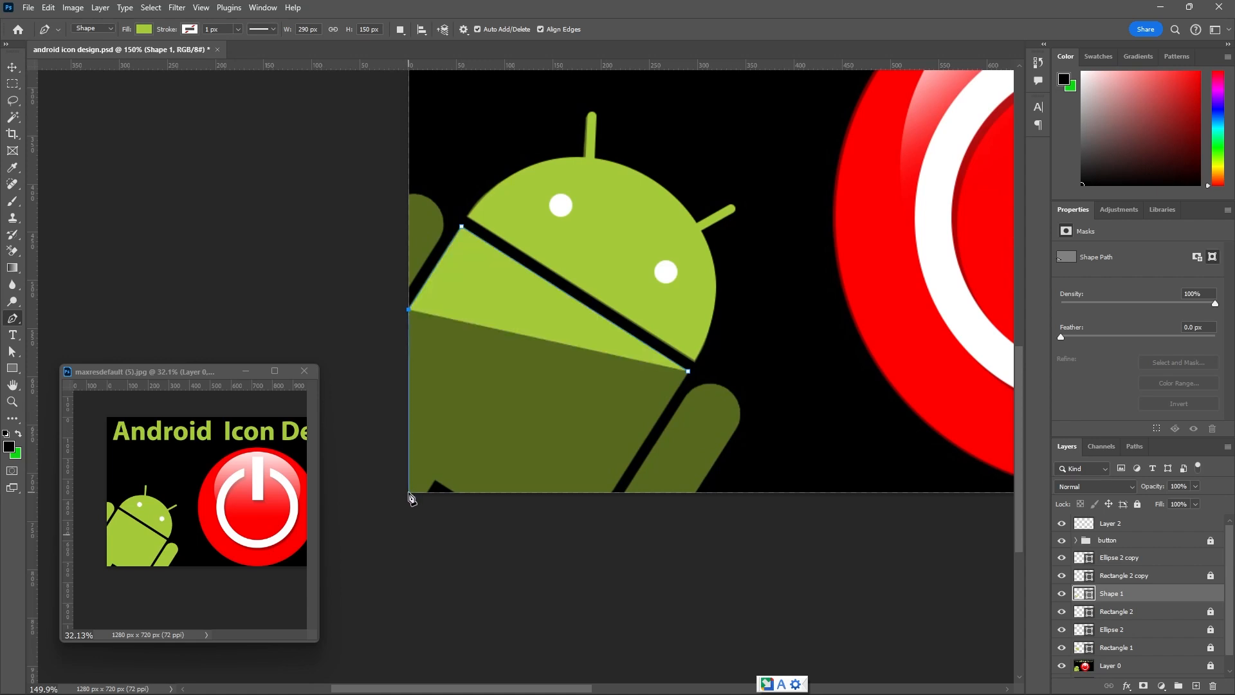
left_click(609, 493)
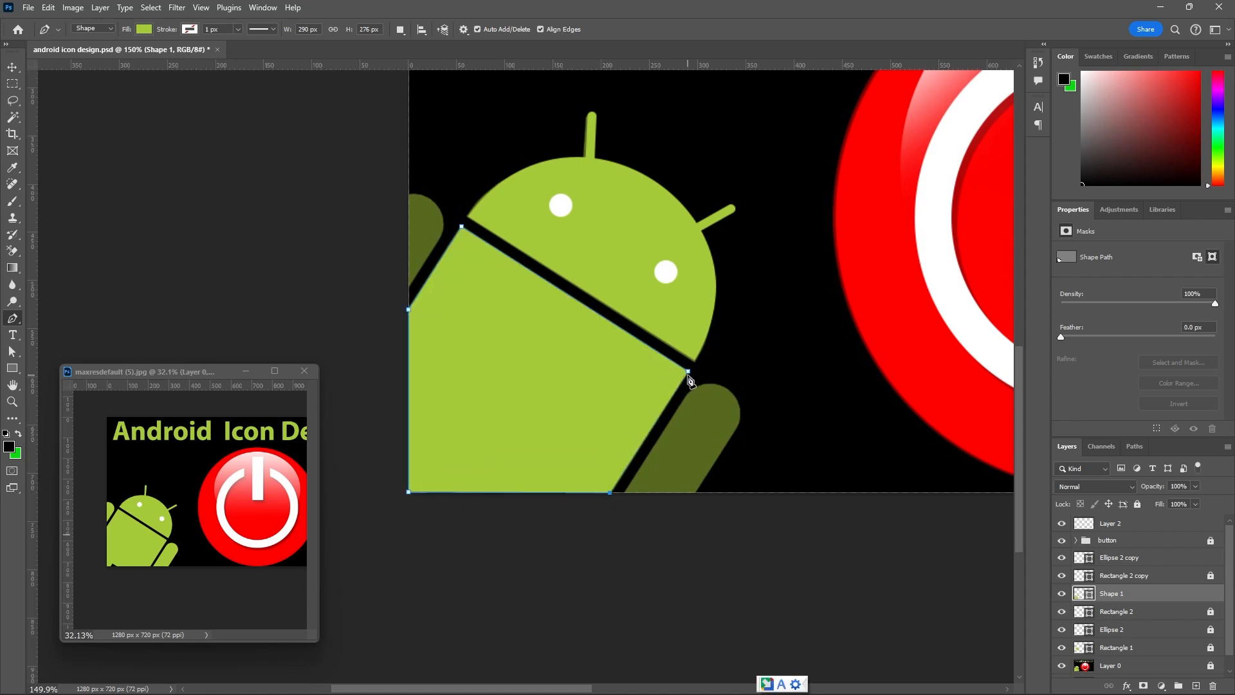
left_click(12, 67)
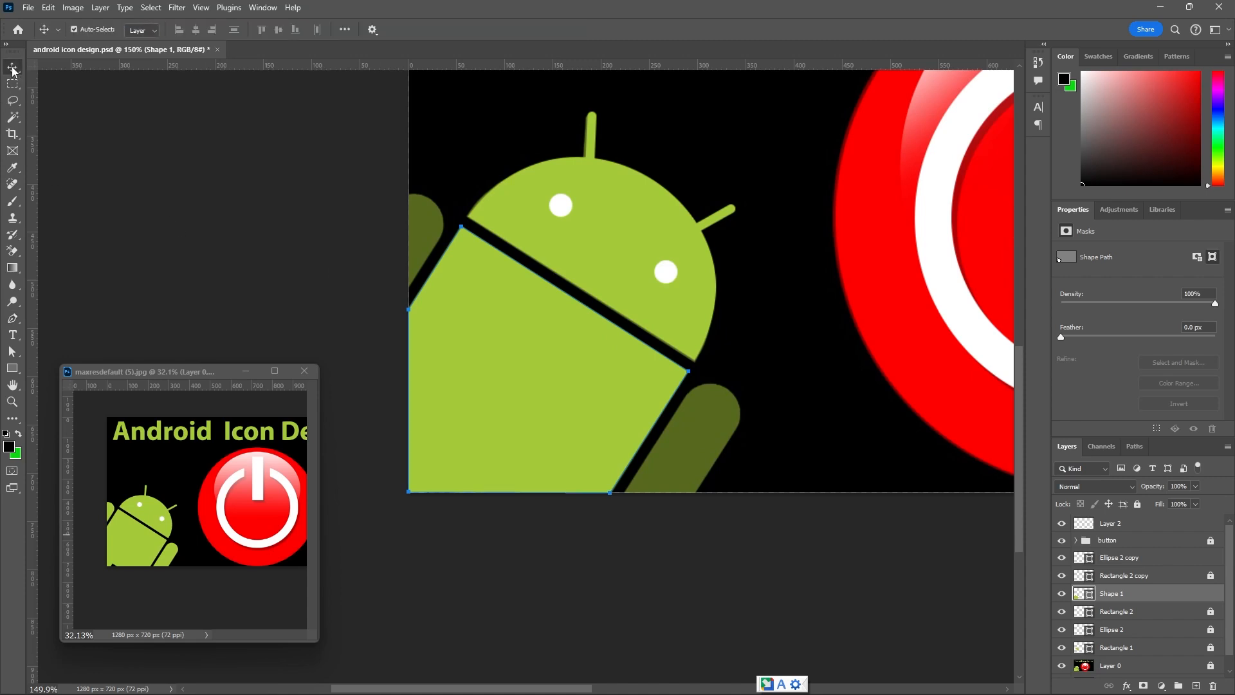
left_click(1137, 504)
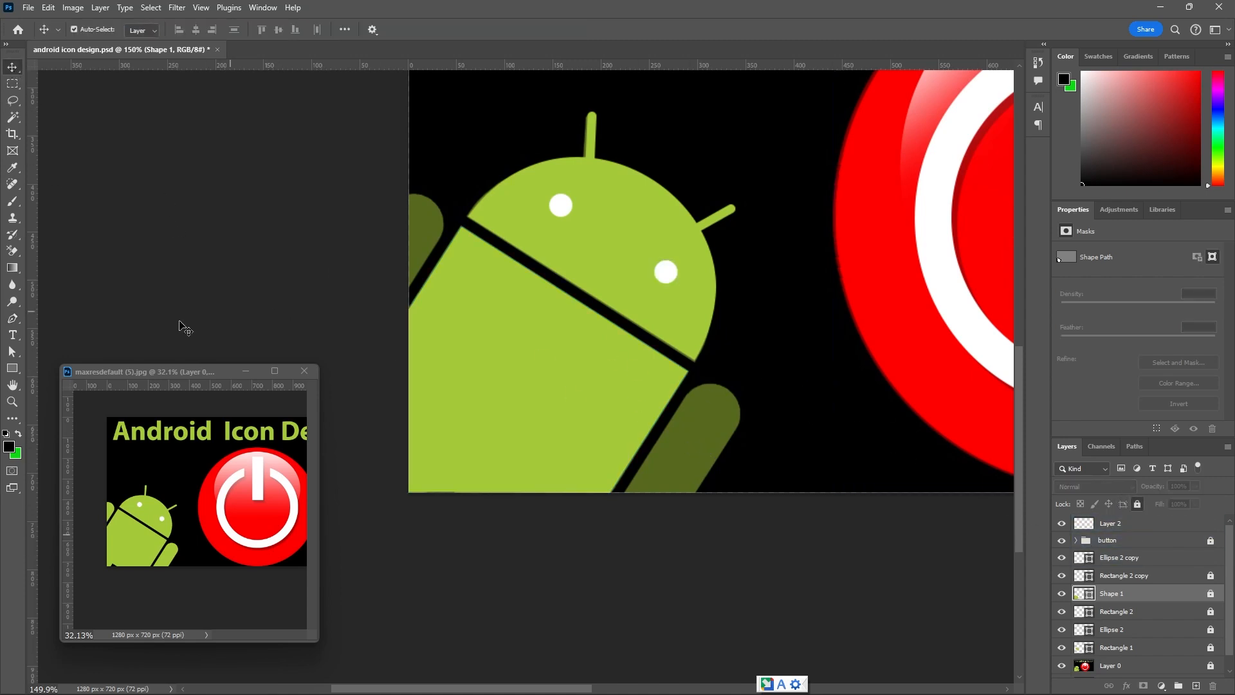
Draw a green rectangle about 54 × 201 px beside the right arm, round all its corners to 21 px and widen it to 57 px.
left_click(12, 368)
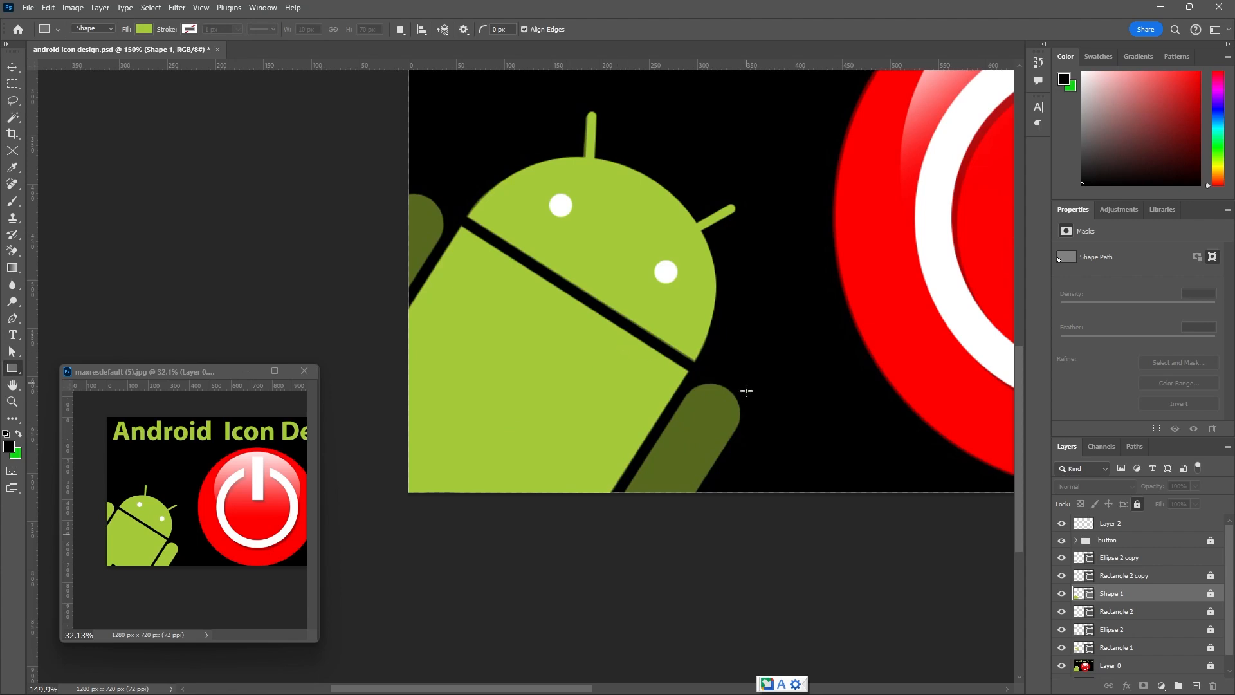
left_click_drag(750, 363, 801, 555)
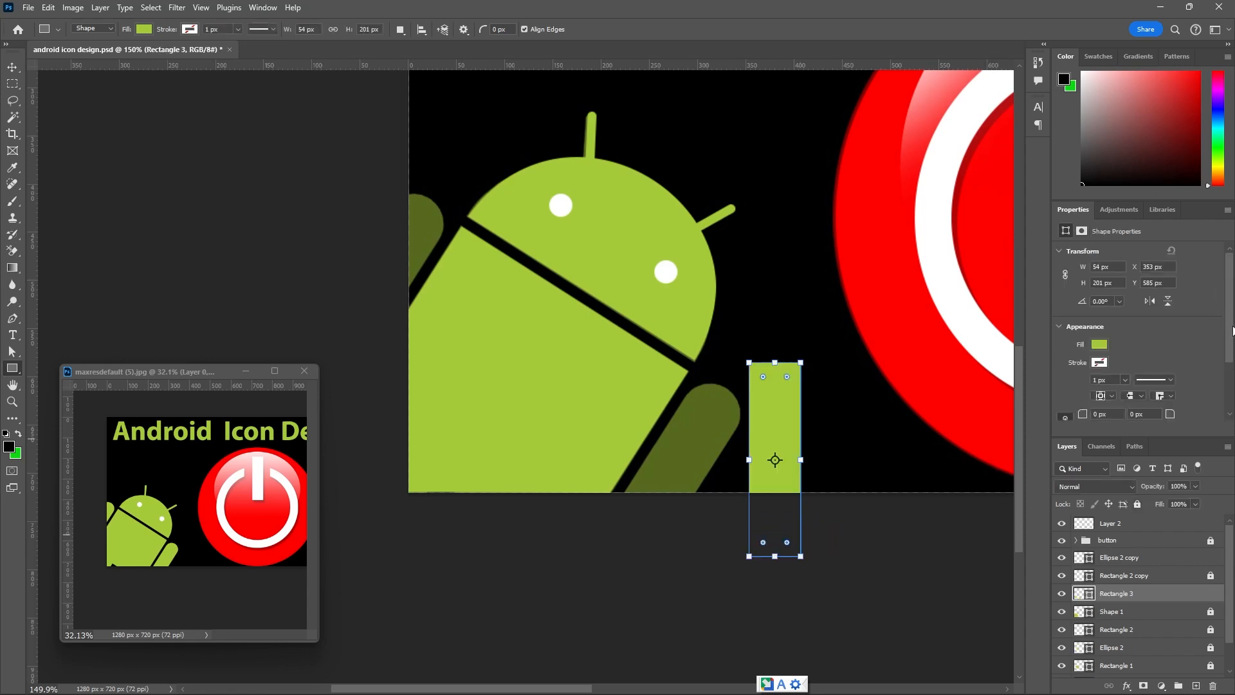
scroll(1190, 366, "down", 3)
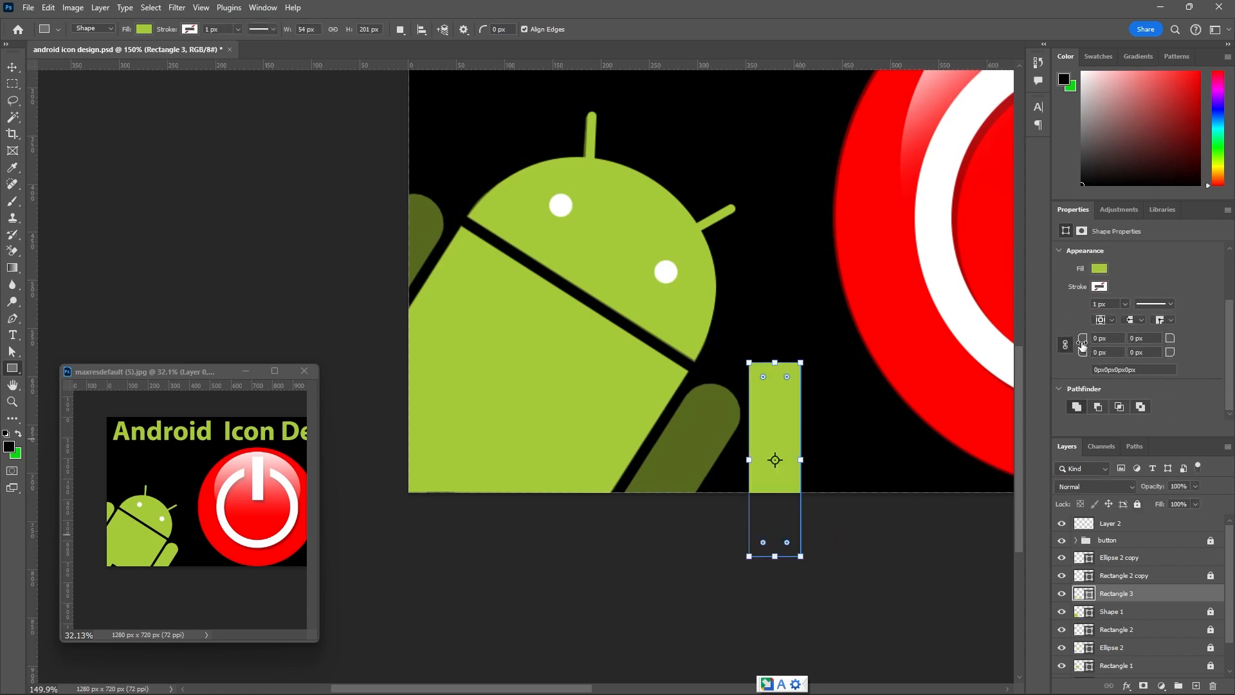
left_click_drag(1082, 345, 1098, 349)
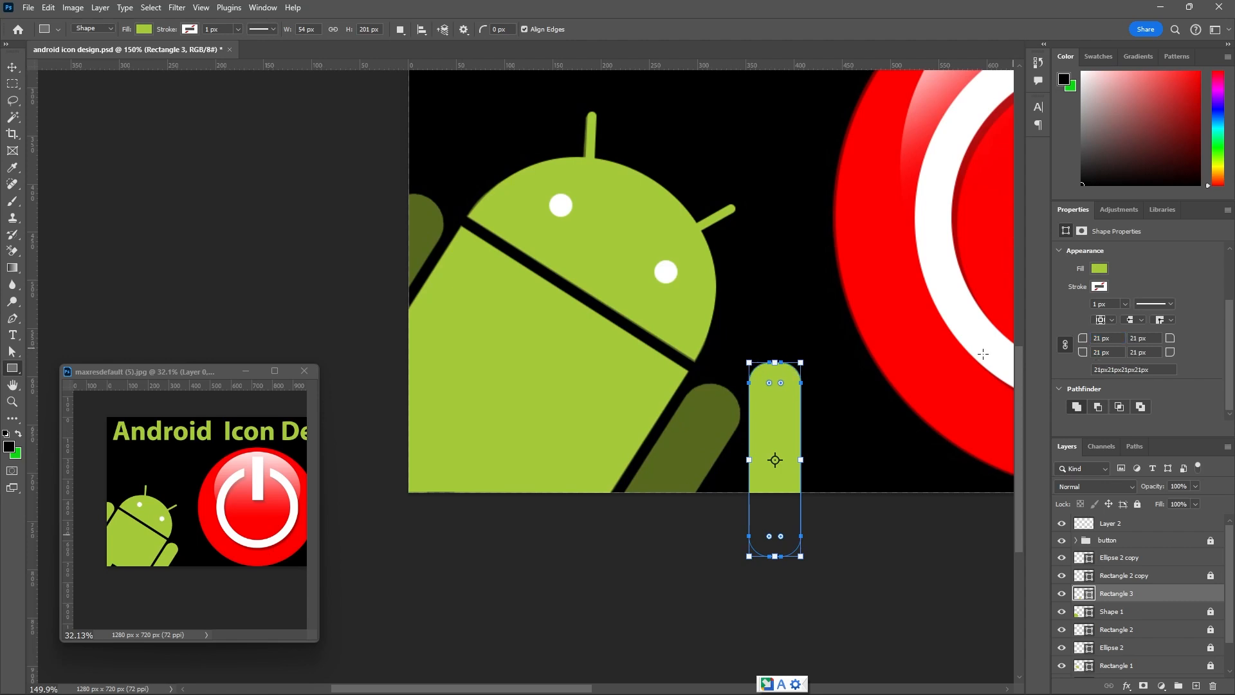
scroll(801, 473, "up", 2)
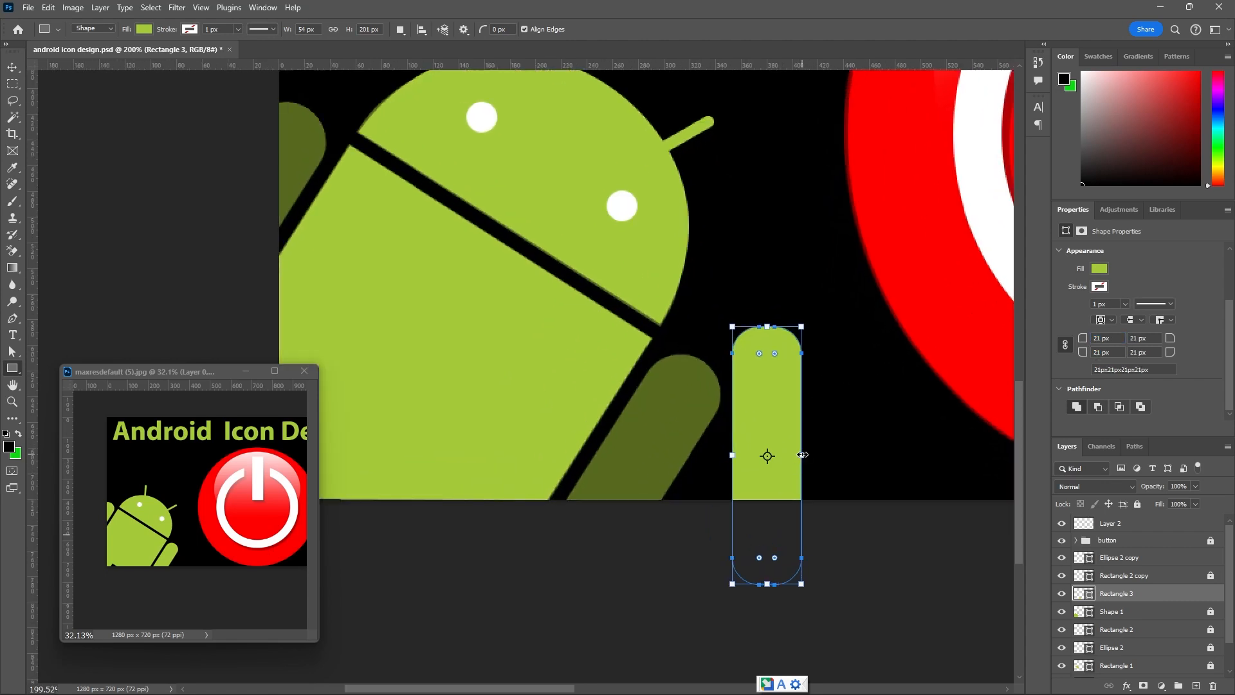
left_click_drag(803, 455, 807, 455)
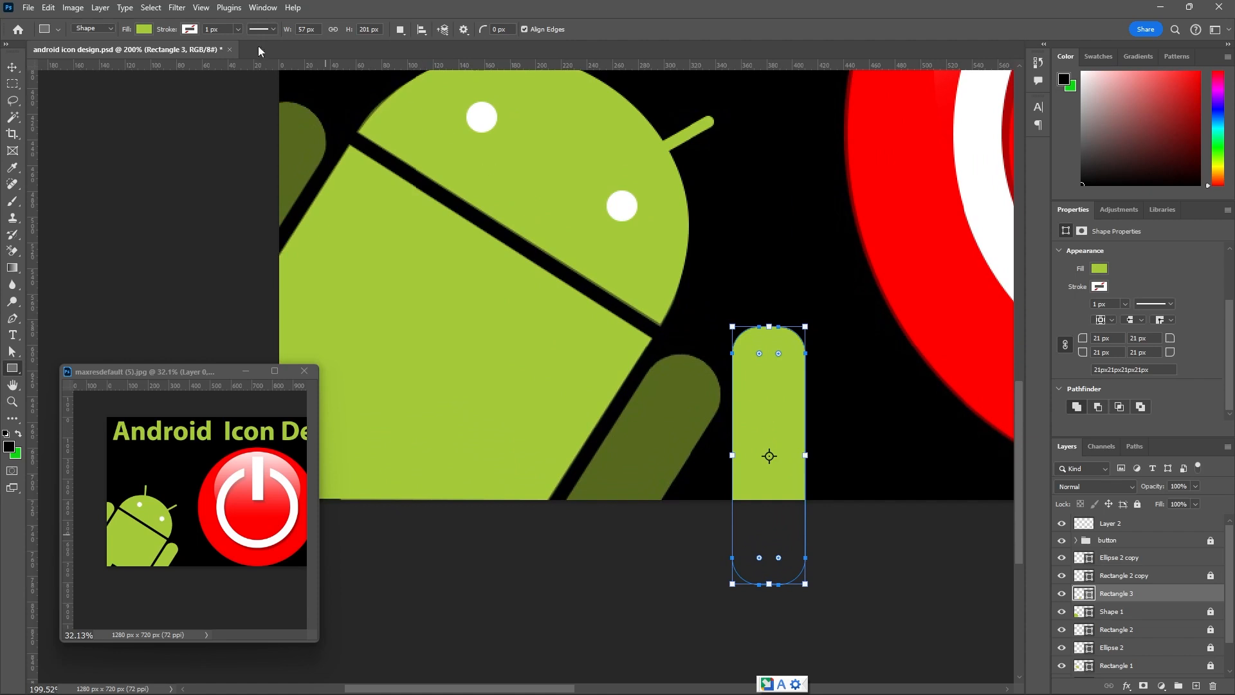
Move the rounded green rectangle onto the Android's right arm and rotate it about 32° to match the arm's slant.
left_click(13, 67)
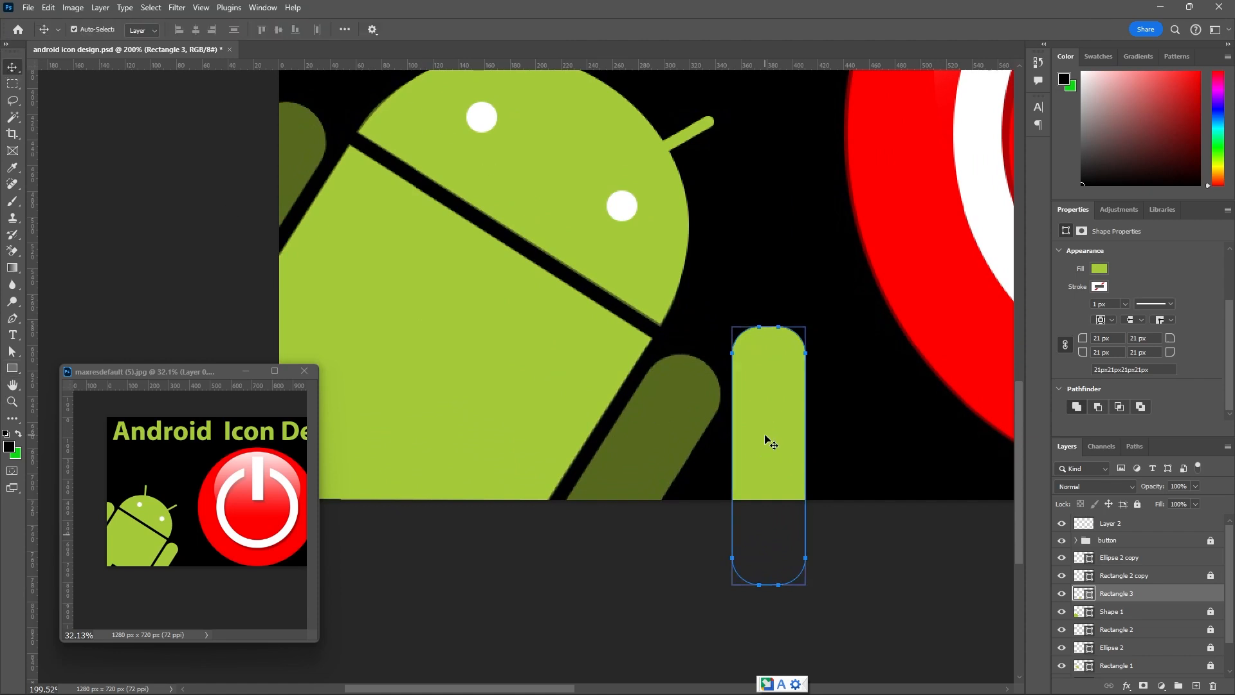
left_click_drag(766, 442, 678, 469)
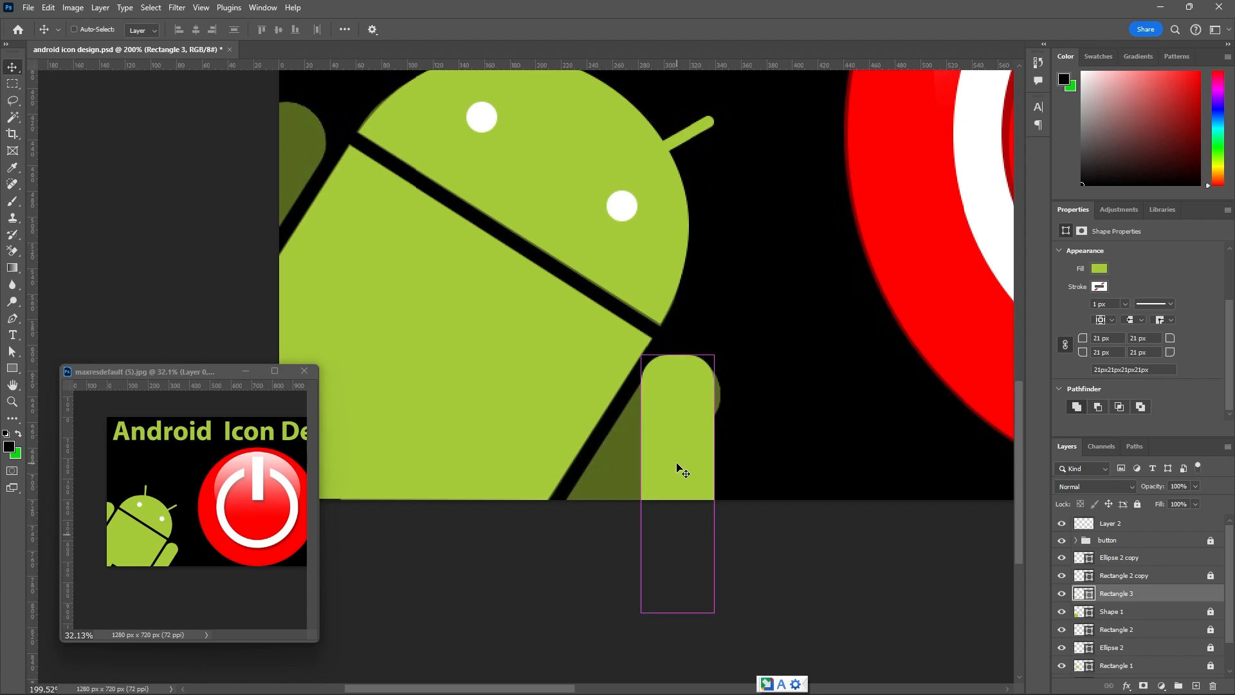
key("ctrl+t")
left_click_drag(719, 345, 710, 402)
scroll(710, 401, "up", 2)
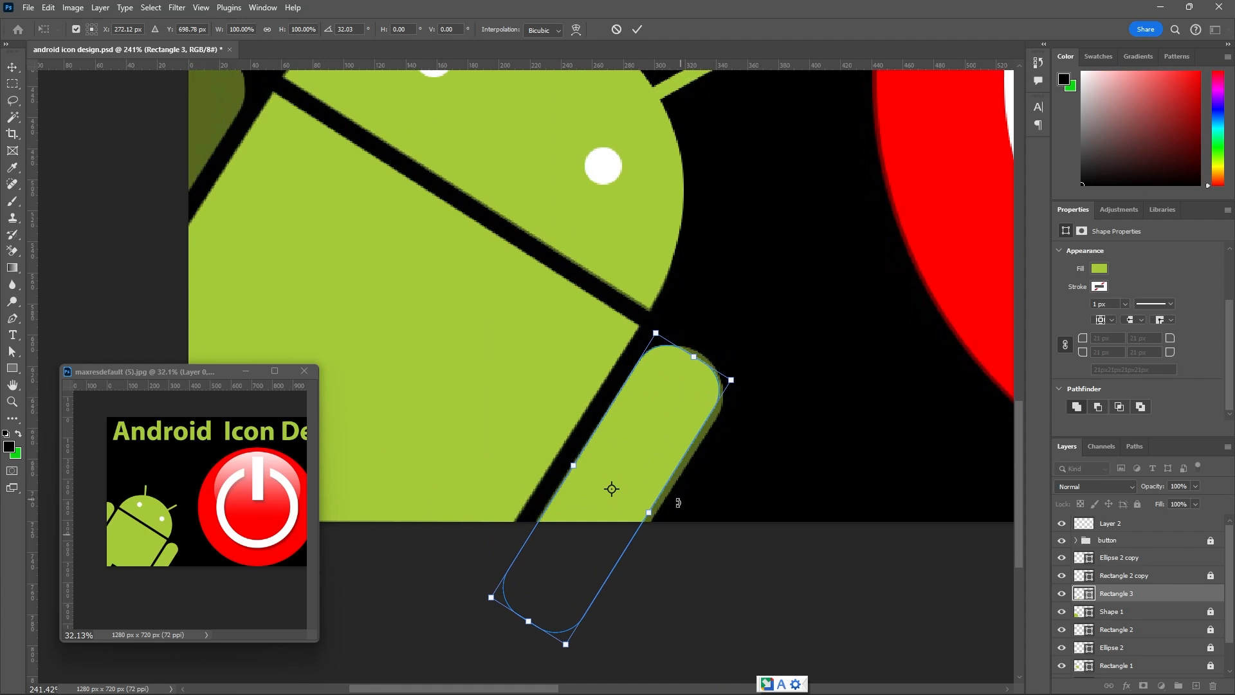
Widen the rotated arm to about 106%, nudge it 3 px up and 2 px right over the reference arm, and apply the transform.
left_click_drag(652, 513, 655, 514)
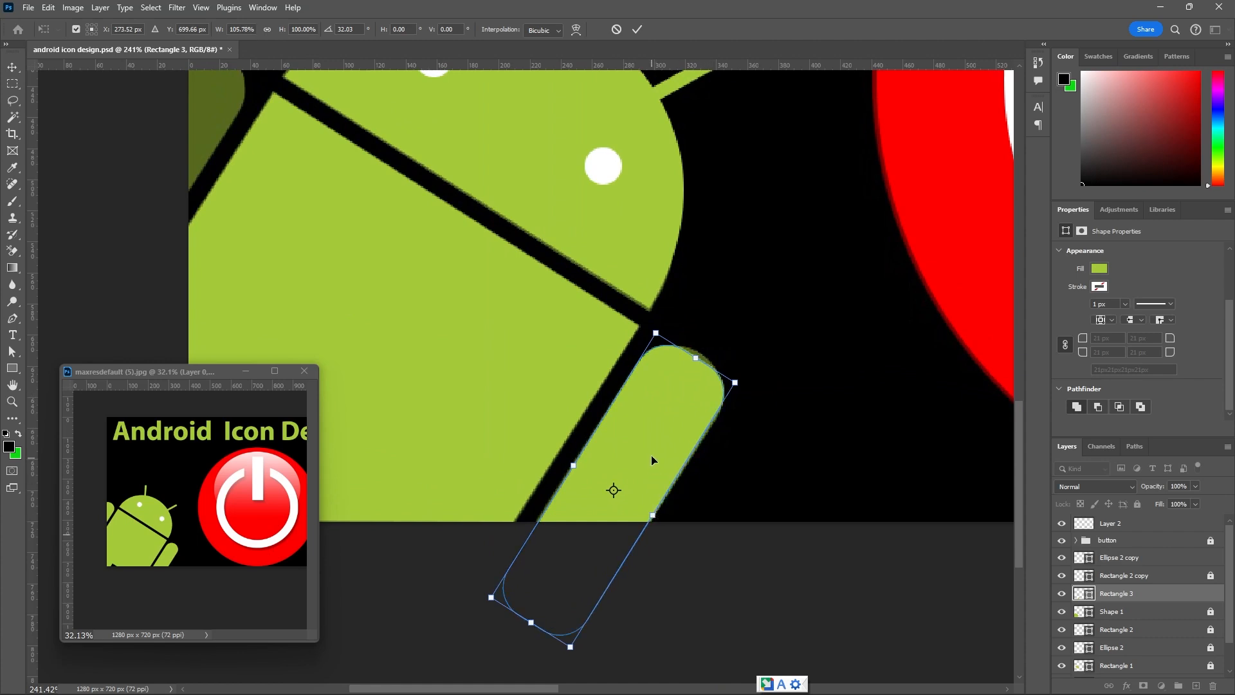
key("Up")
key("Up")
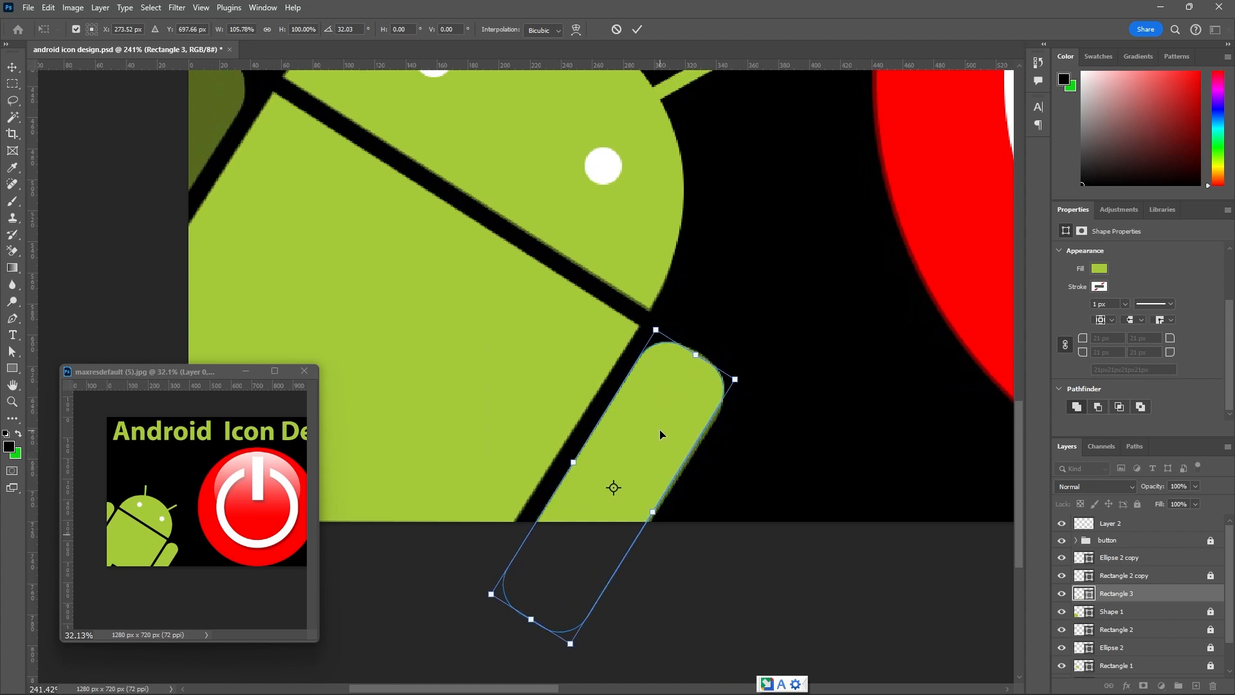
key("Right")
key("Up")
key("Right")
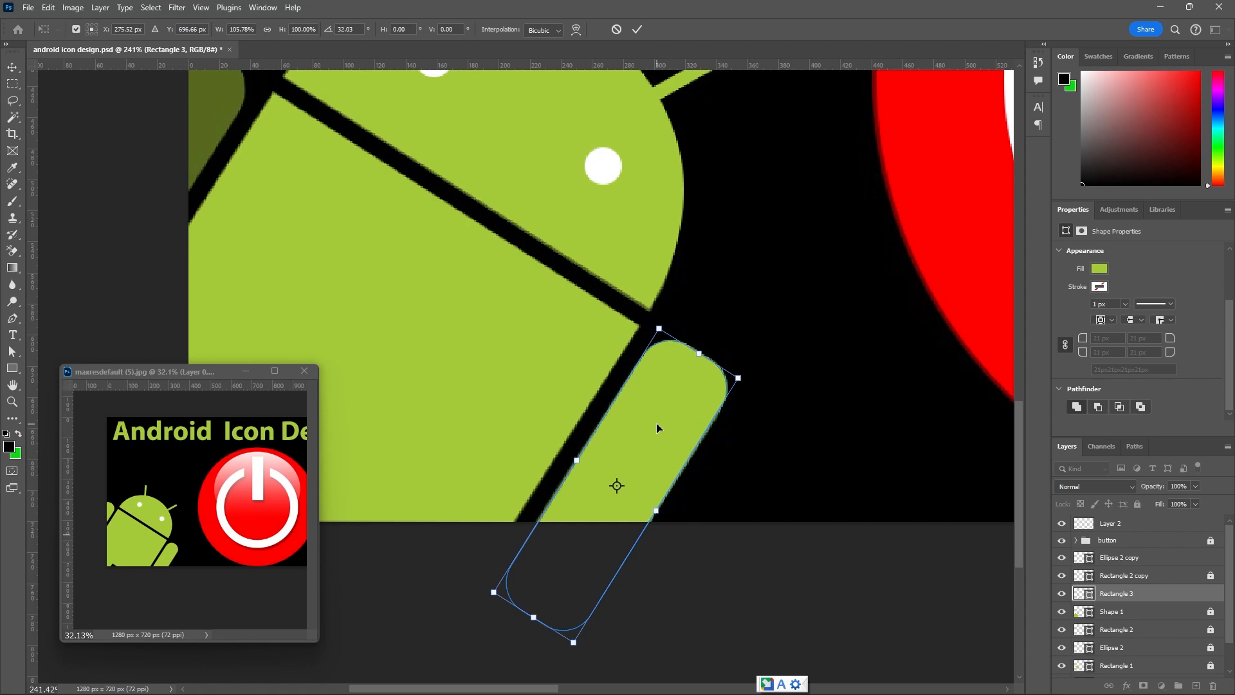
left_click(12, 67)
left_click(744, 261)
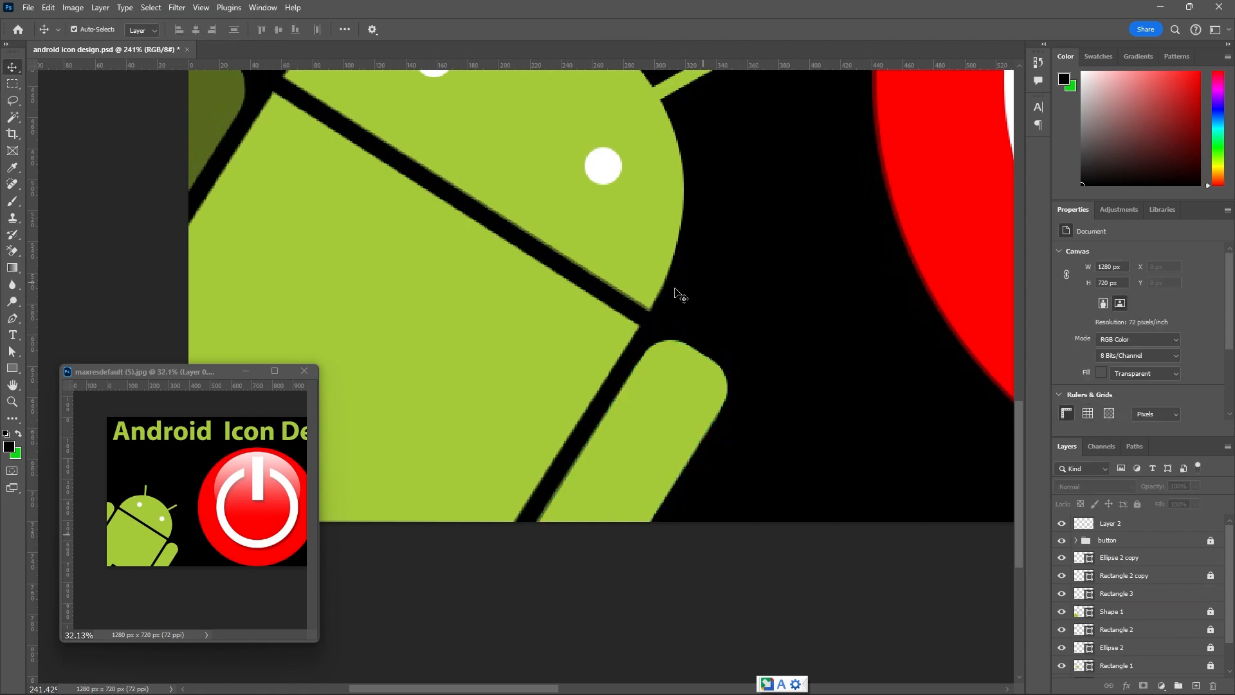
Increase all corner radii of the right arm's Rectangle 3 shape to 30.15 px for a fully rounded end.
scroll(674, 295, "down", 5)
scroll(682, 306, "down", 3)
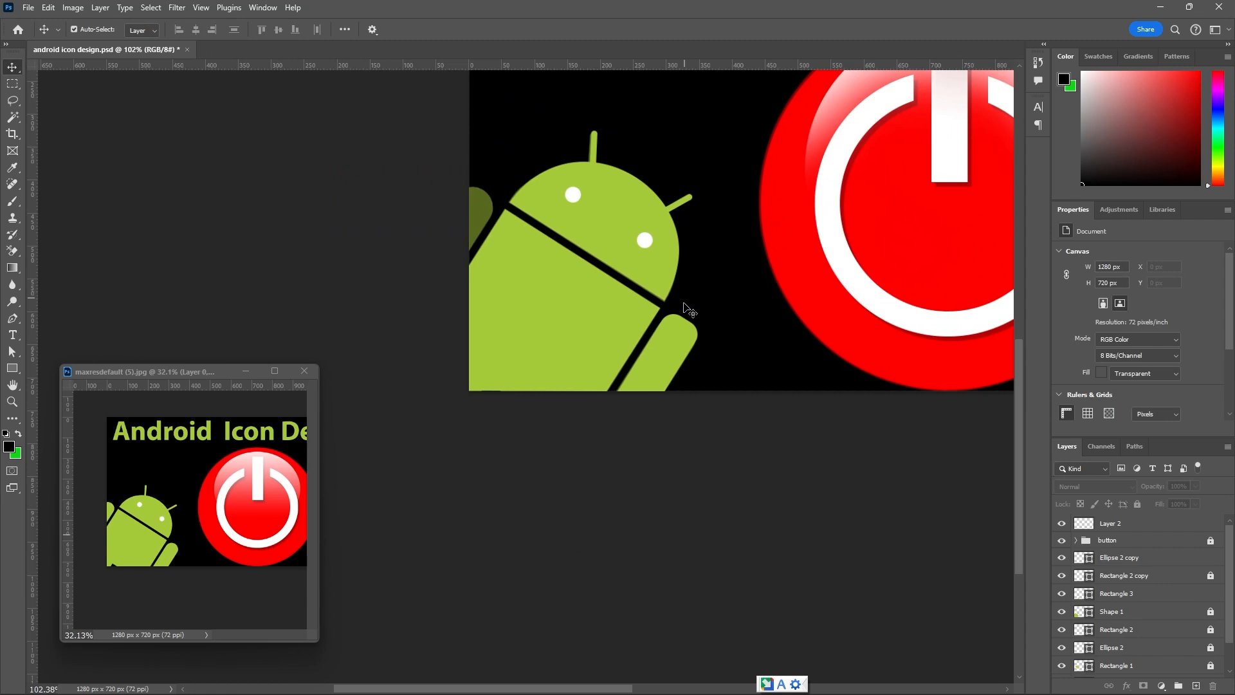
left_click(677, 337)
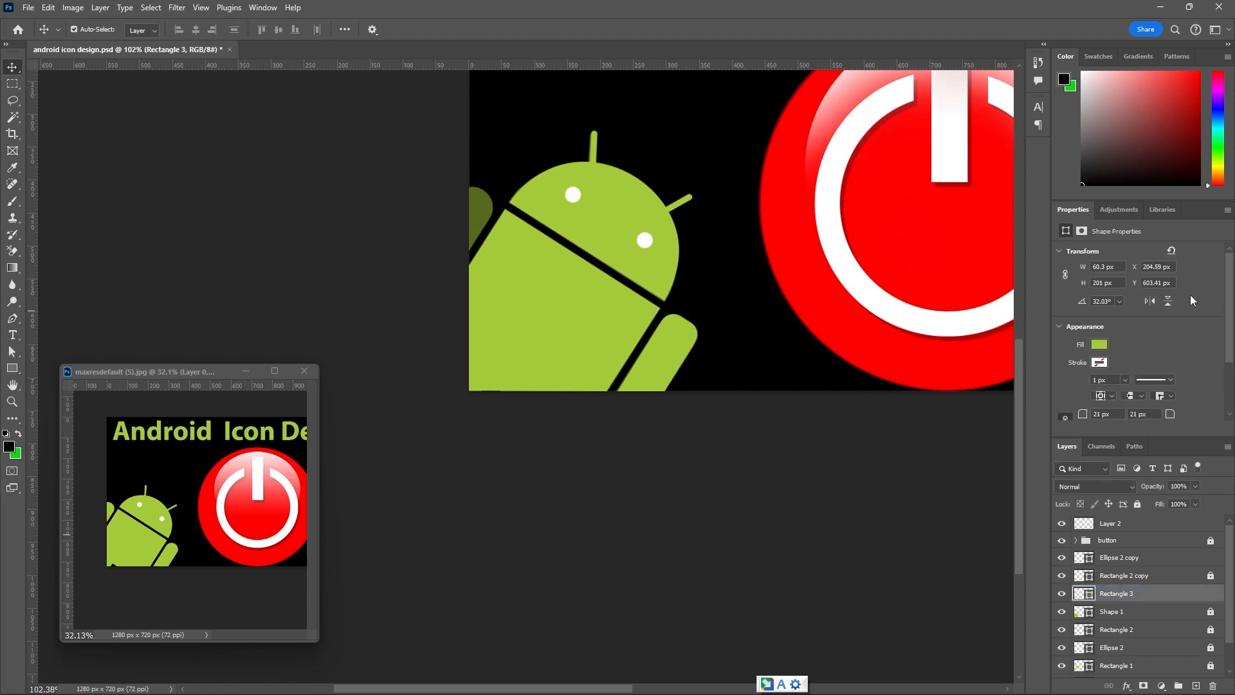
scroll(1230, 311, "down", 3)
scroll(678, 312, "up", 5)
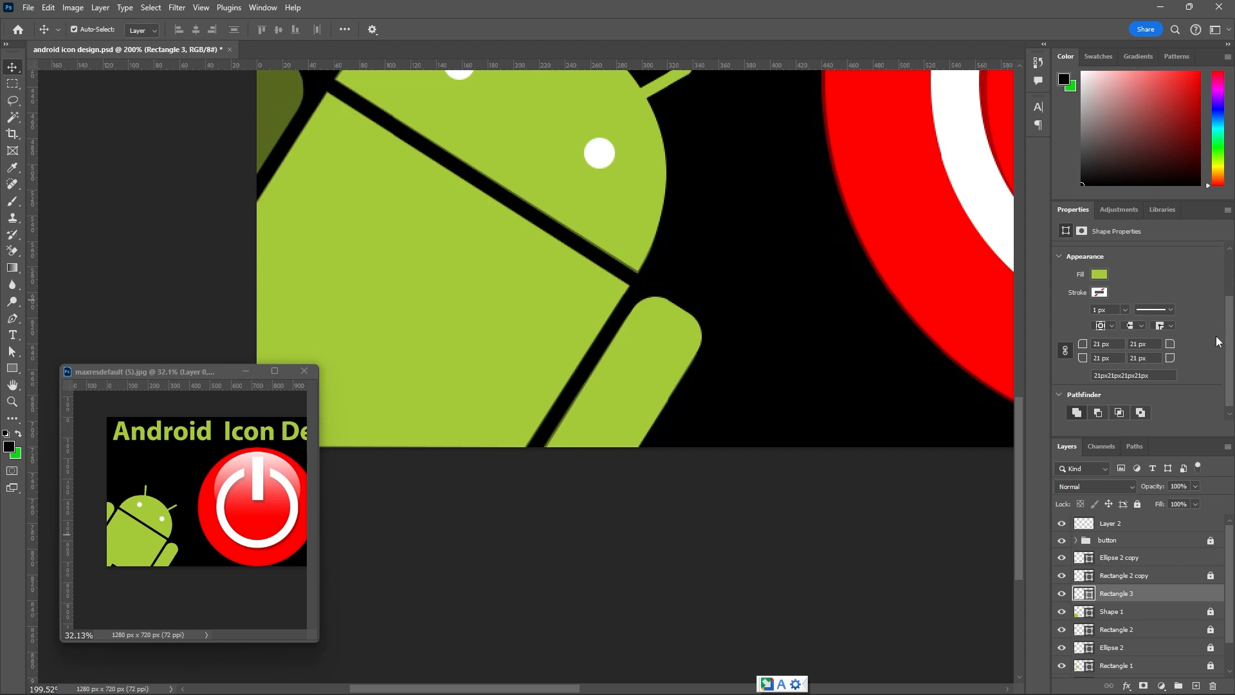
scroll(1228, 348, "down", 1)
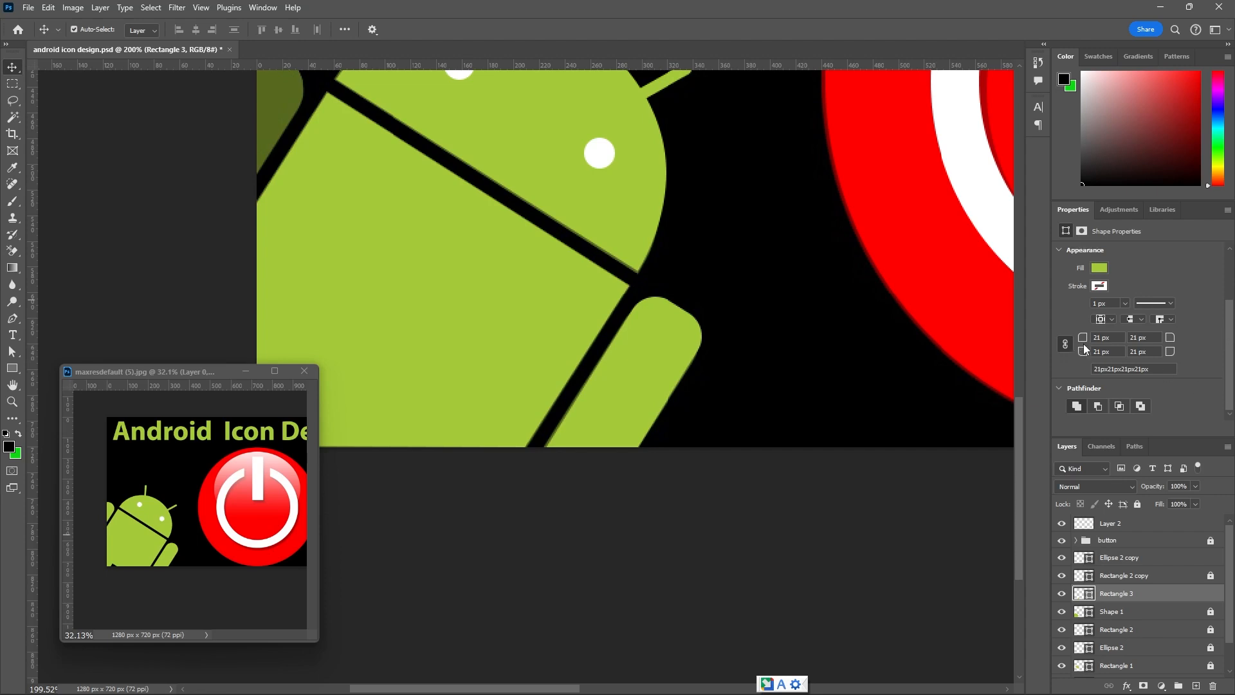
left_click(1091, 340)
left_click_drag(1090, 341, 1090, 340)
scroll(757, 266, "down", 5)
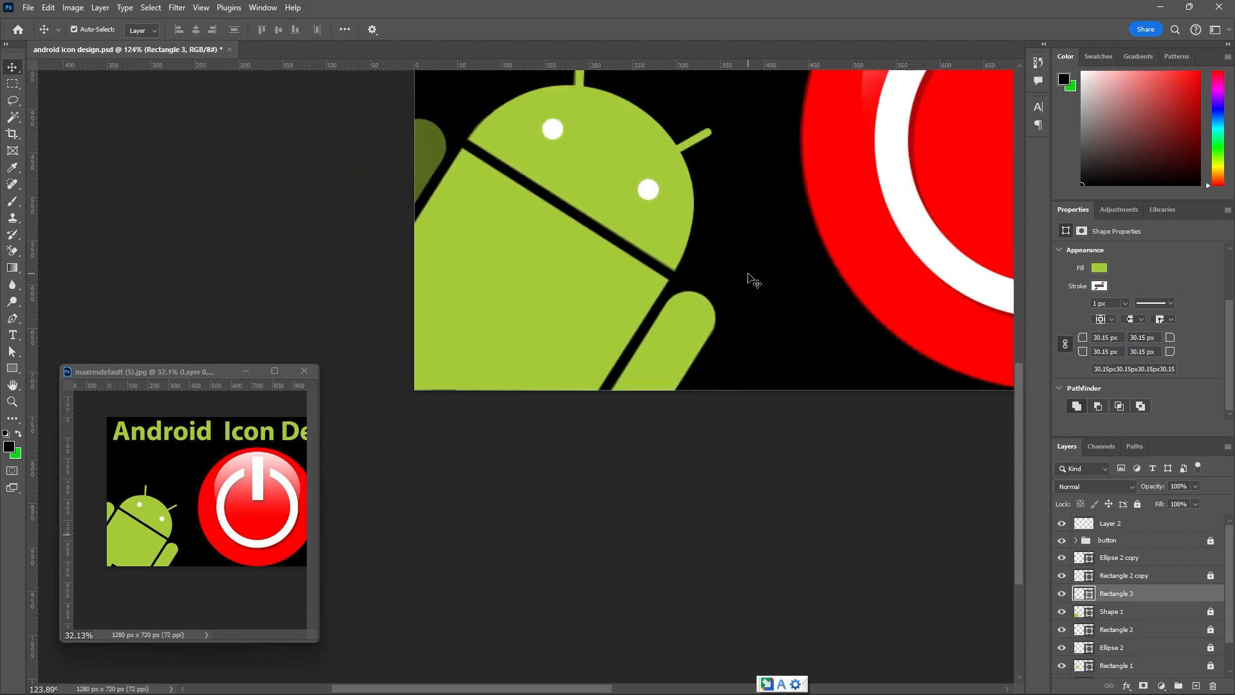
scroll(754, 281, "down", 1)
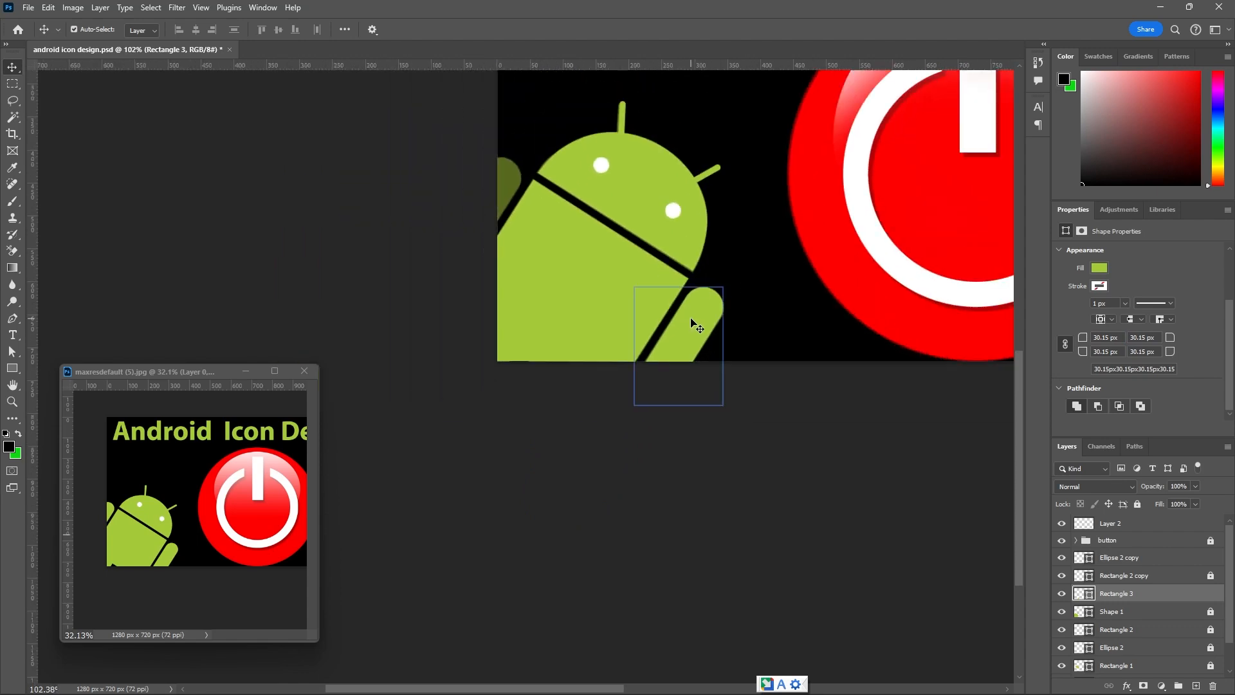
Duplicate the right arm onto the faded left arm and nudge the copy 2 px left and 1 px up.
left_click_drag(693, 321, 488, 191)
scroll(489, 192, "up", 2)
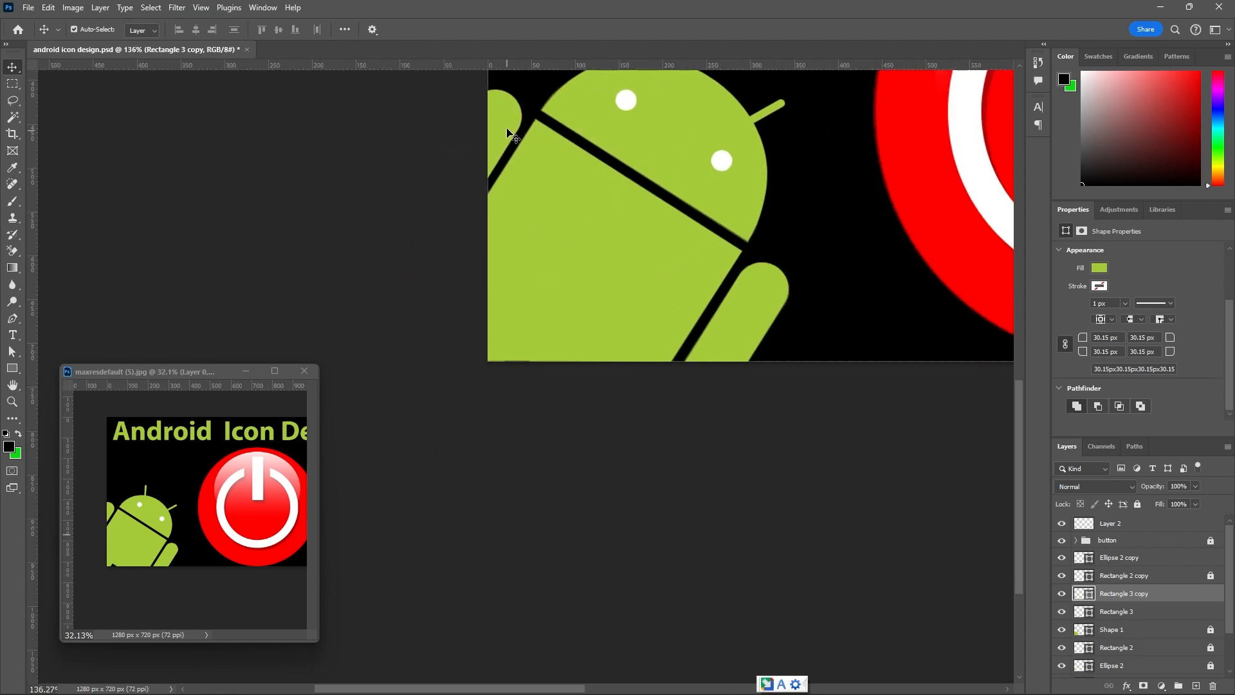
key("Left")
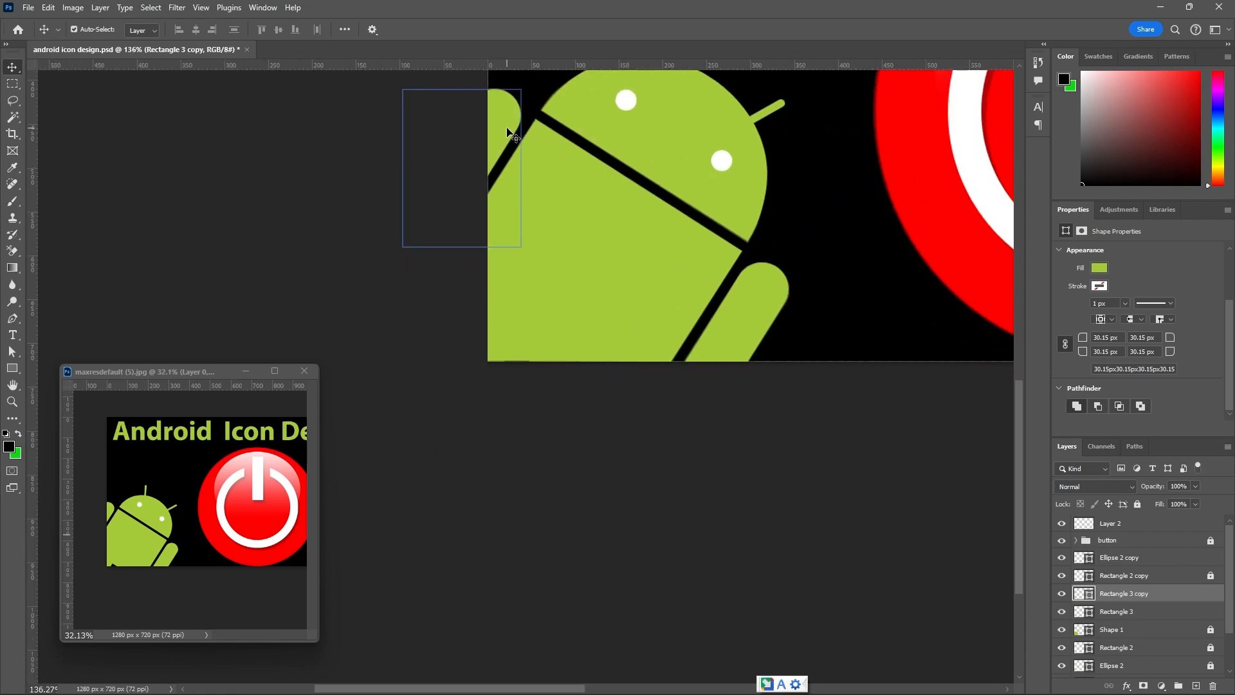
key("Up")
key("Left")
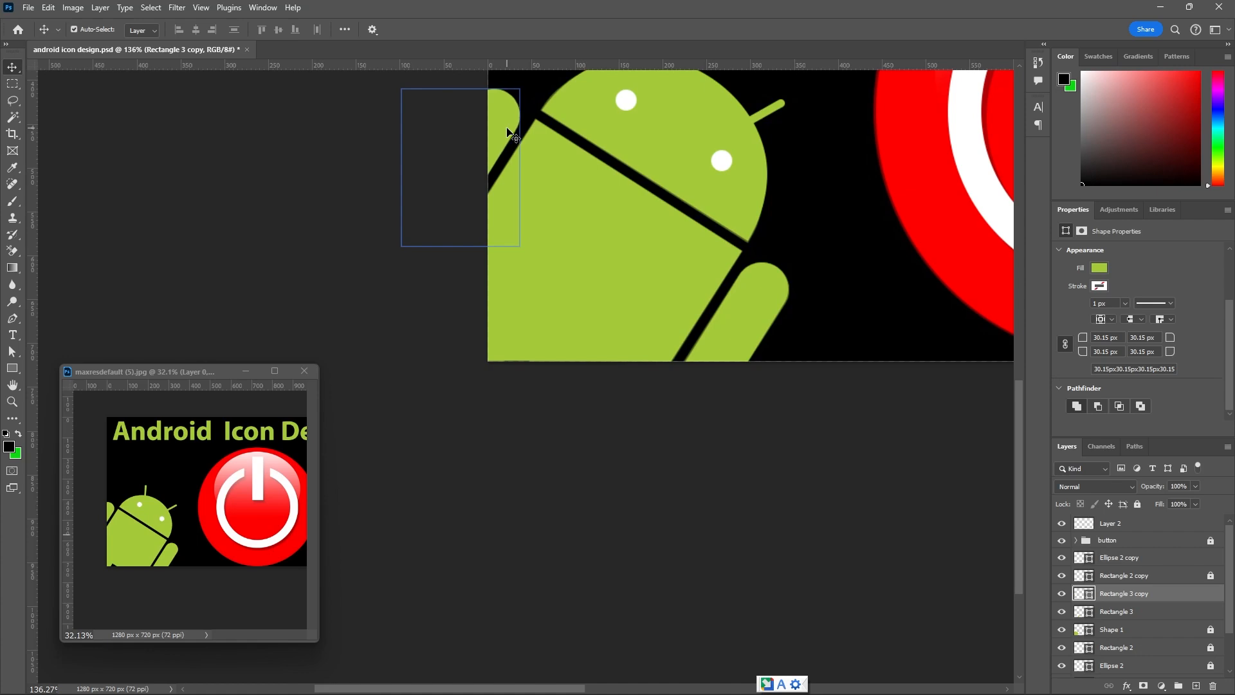
scroll(593, 206, "down", 5)
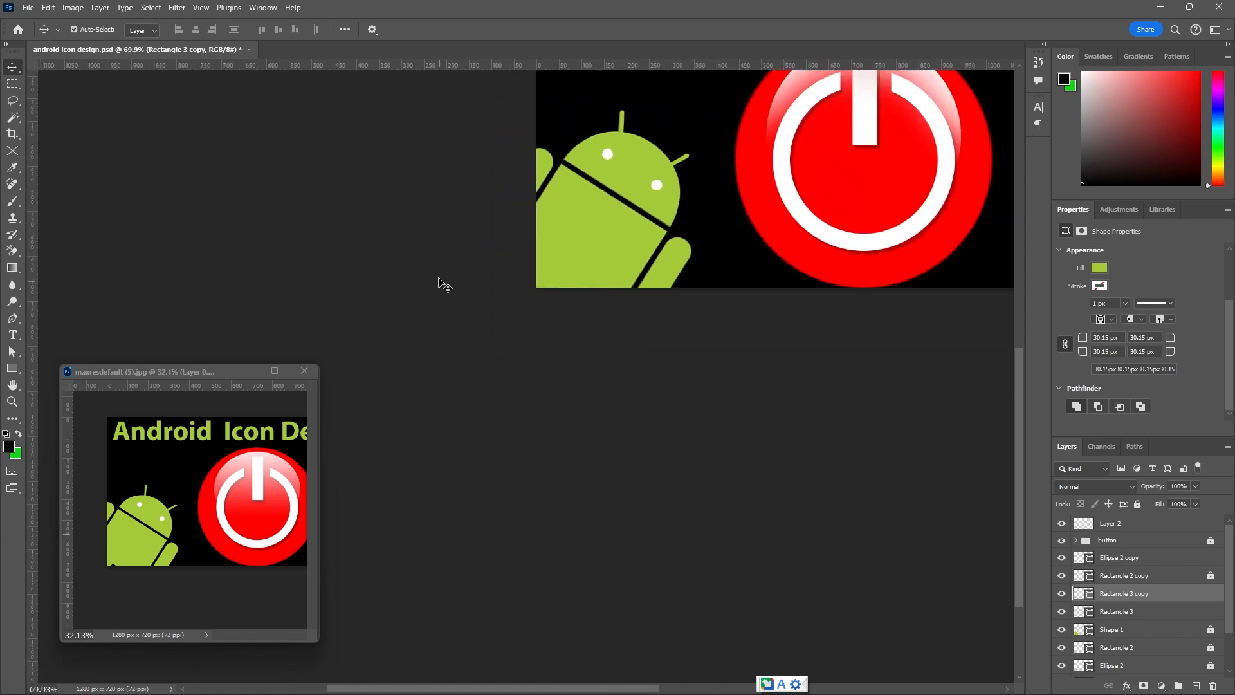
left_click(441, 237)
scroll(473, 270, "down", 4)
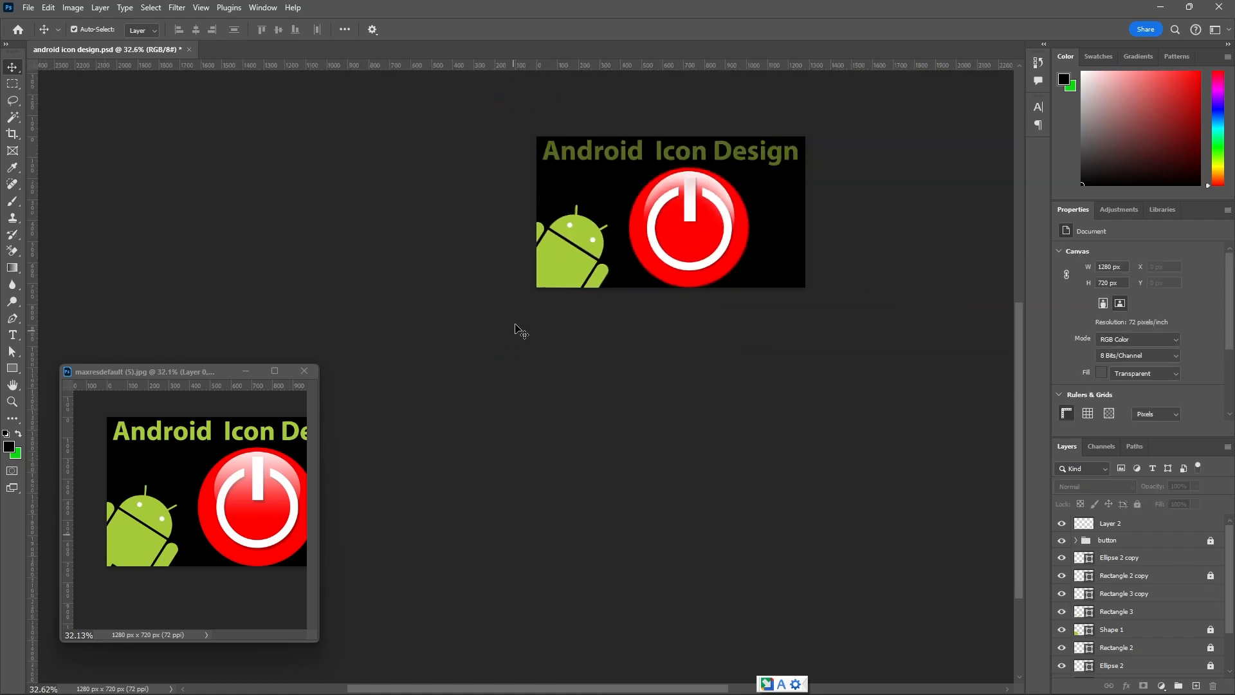
Hide and show Layer 2 to check what it contributes to the design.
left_click(1094, 539)
left_click(1094, 524)
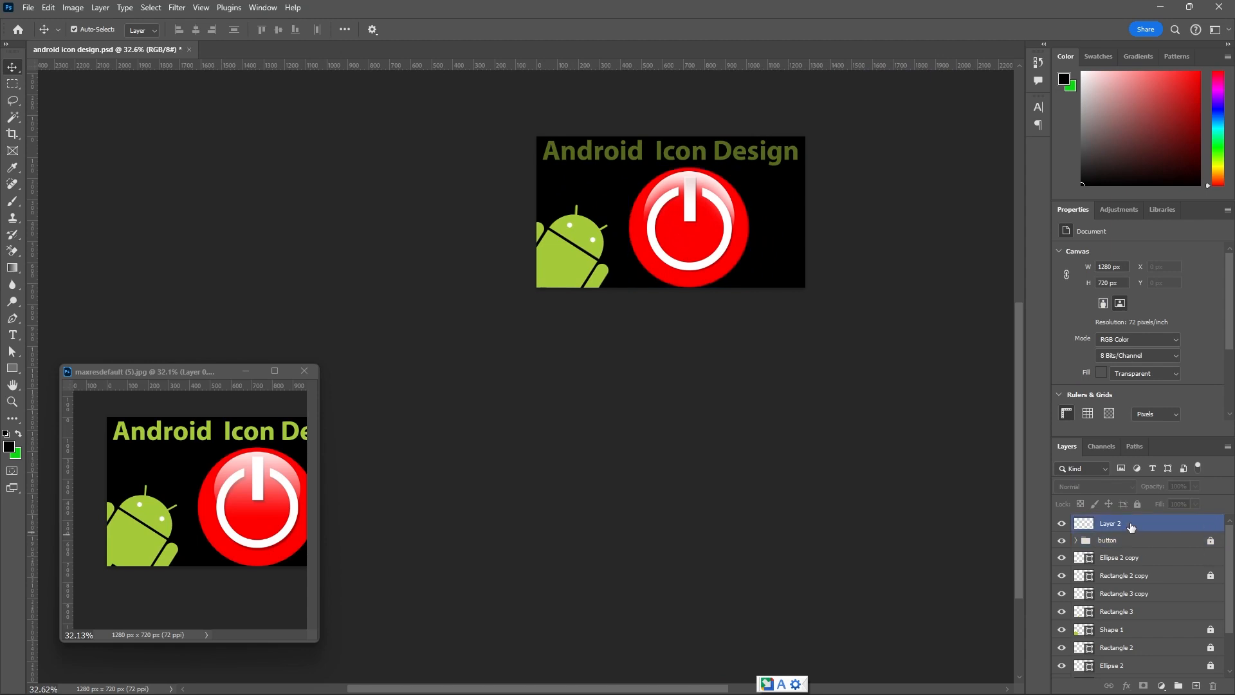
left_click(1062, 524)
left_click(1062, 524)
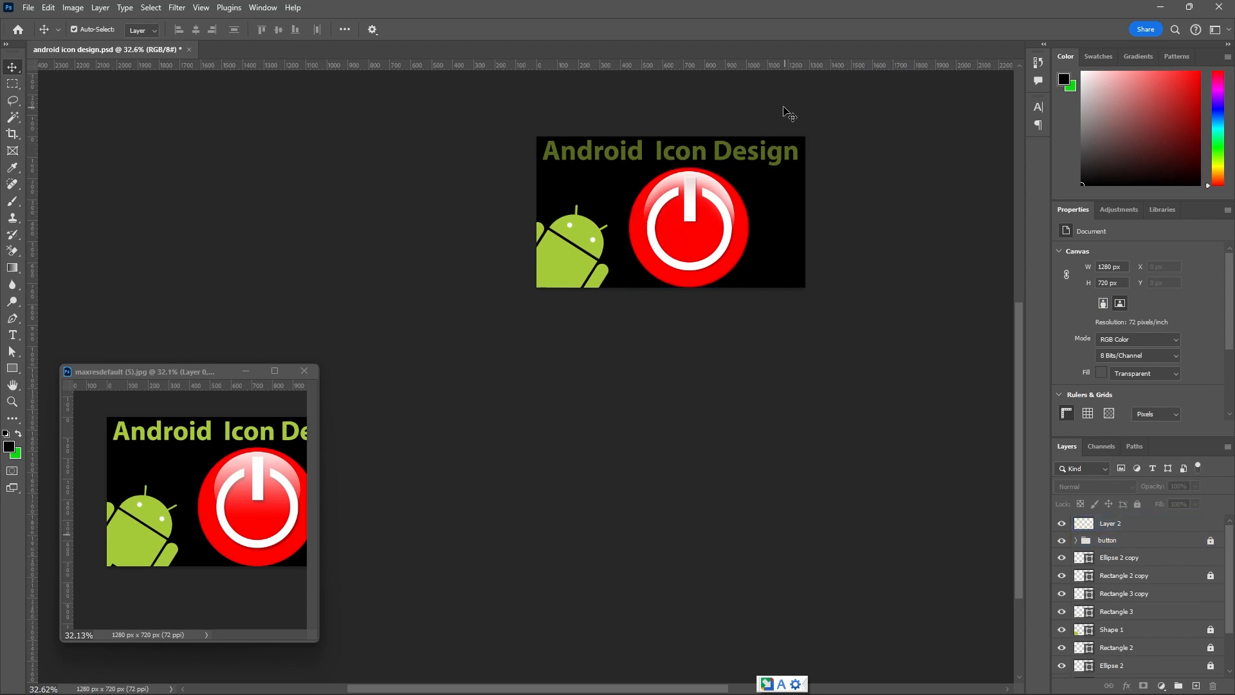
Try starting a text layer above the canvas, switch the input language from Telugu to English, and discard the text.
scroll(790, 115, "up", 1)
key("h")
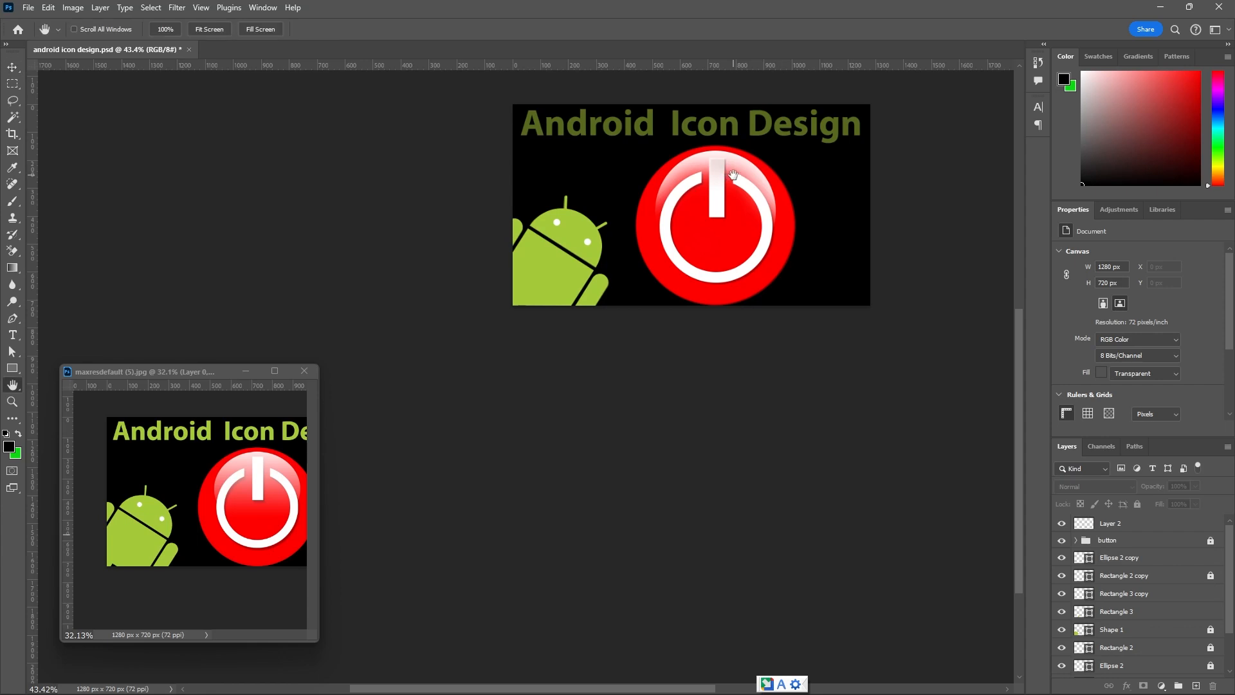
left_click_drag(731, 175, 729, 309)
scroll(730, 310, "up", 2)
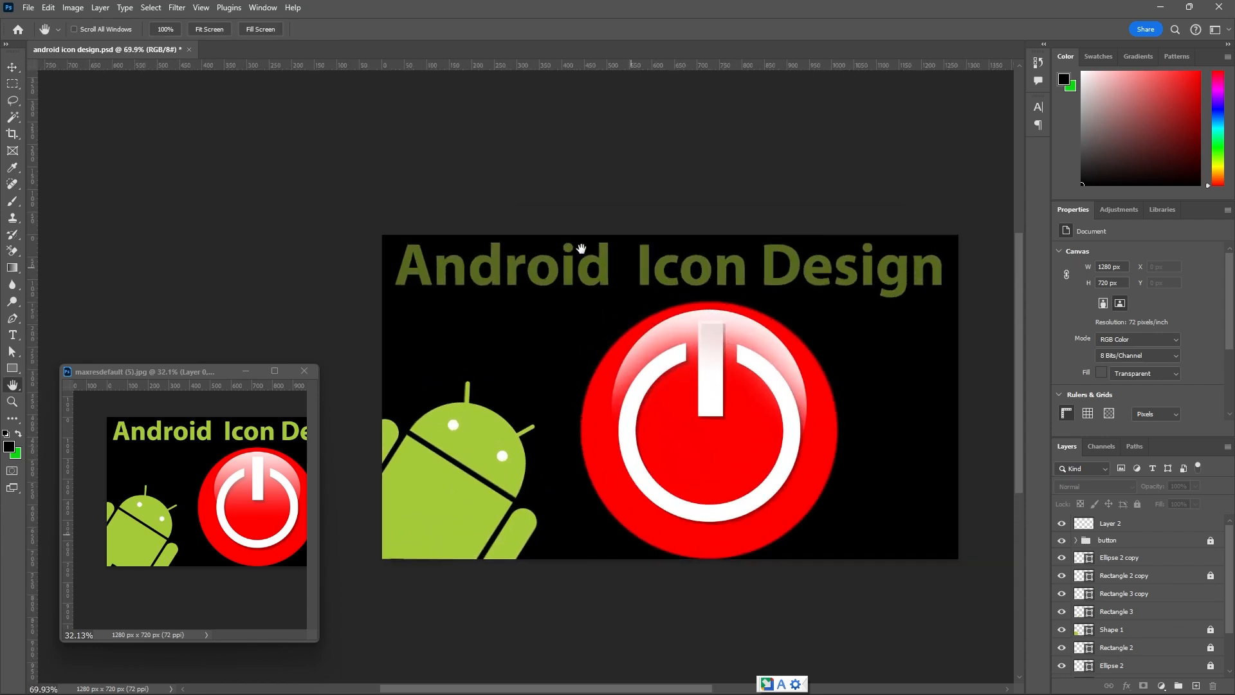
left_click(16, 339)
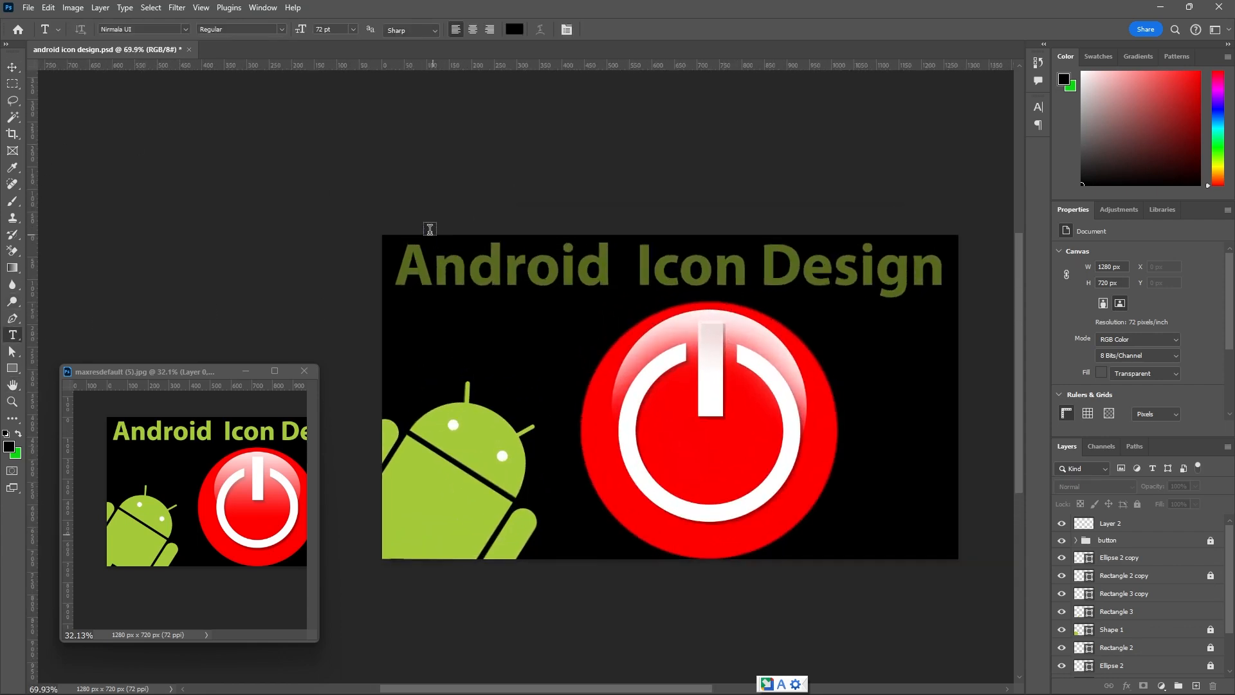
left_click(431, 186)
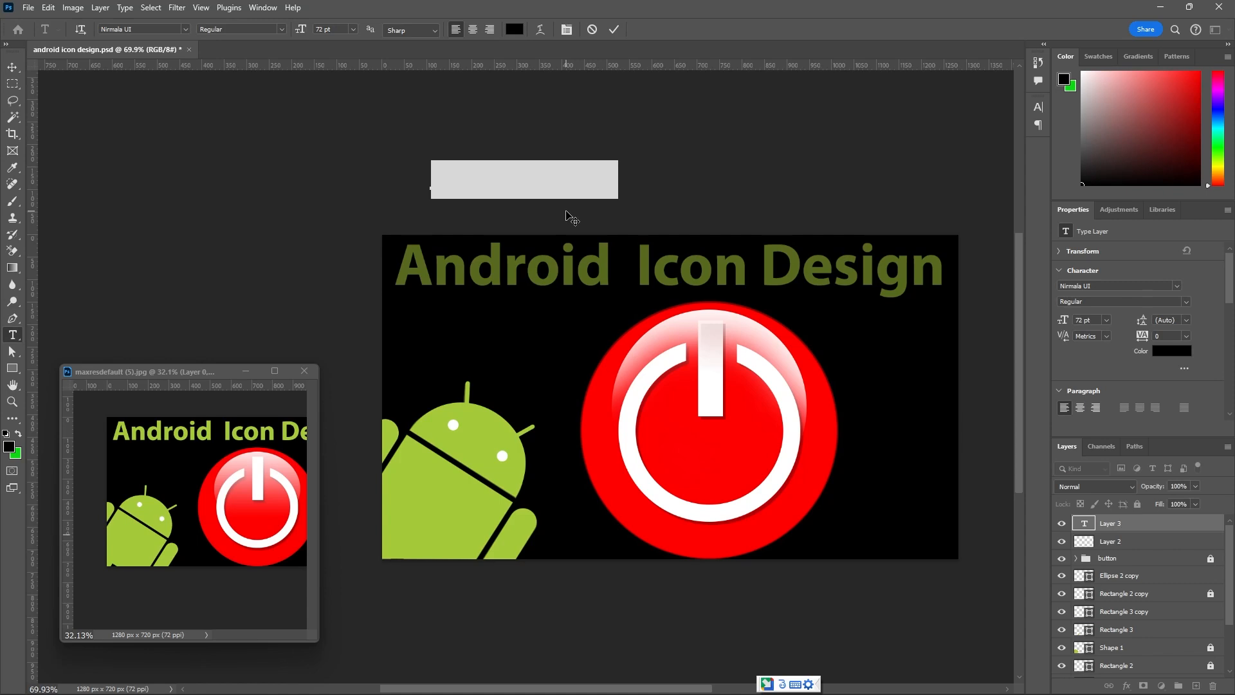
type("A")
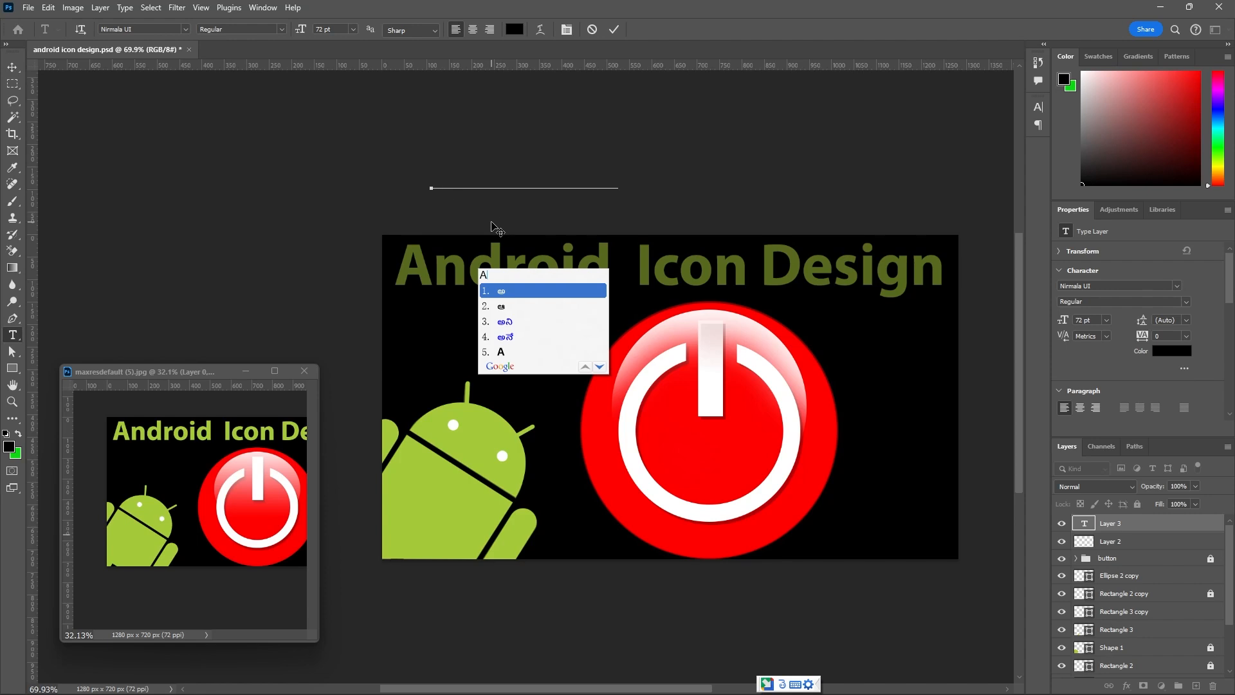
key("BackSpace")
left_click(784, 682)
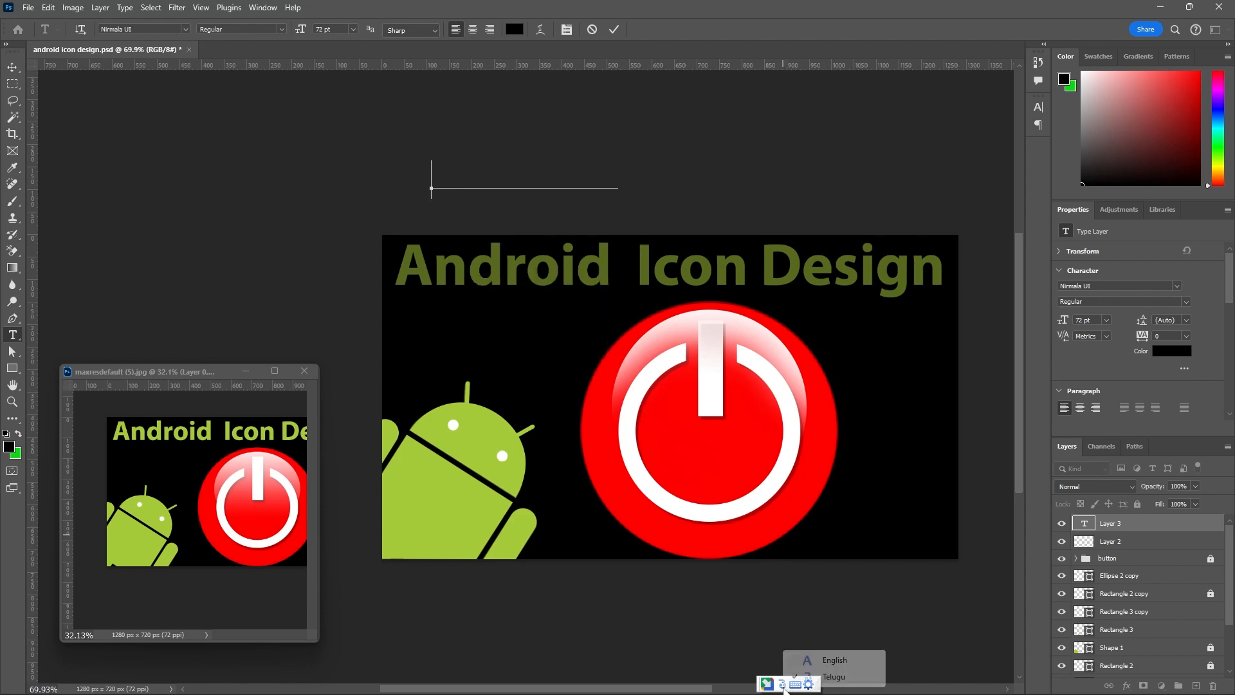
left_click(835, 662)
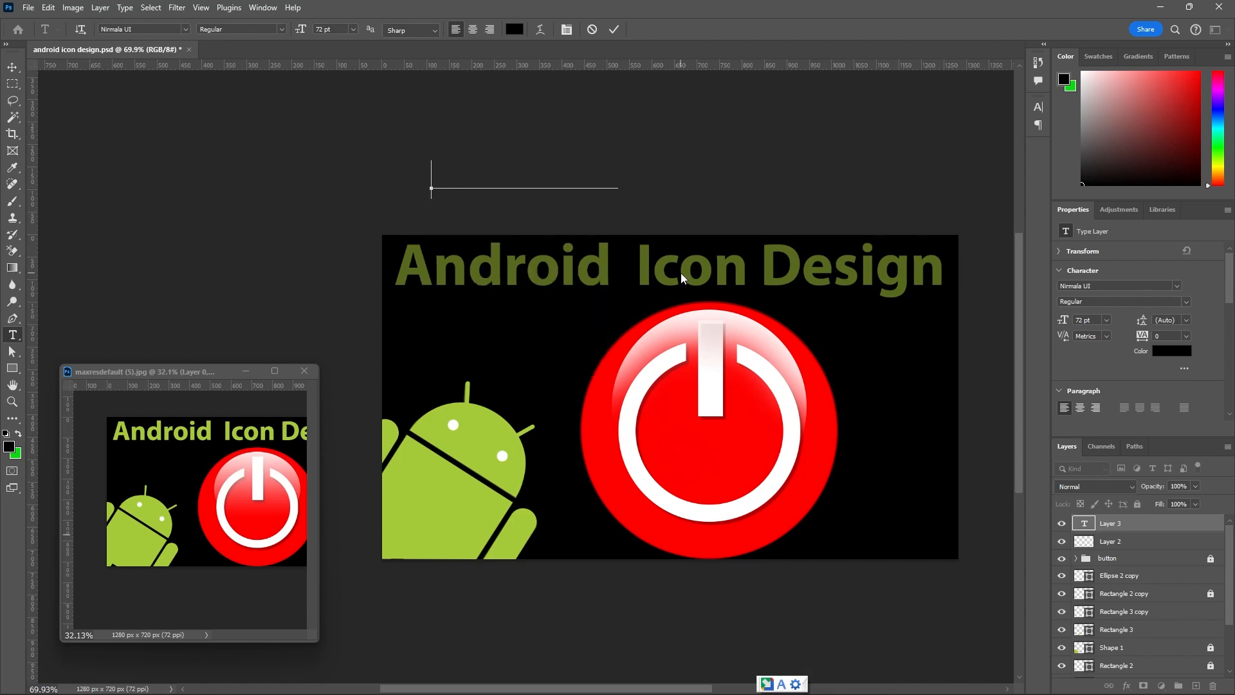
type("a")
left_click(593, 30)
Start a new text line on the canvas below the faded title and set its color to white.
left_click(503, 347)
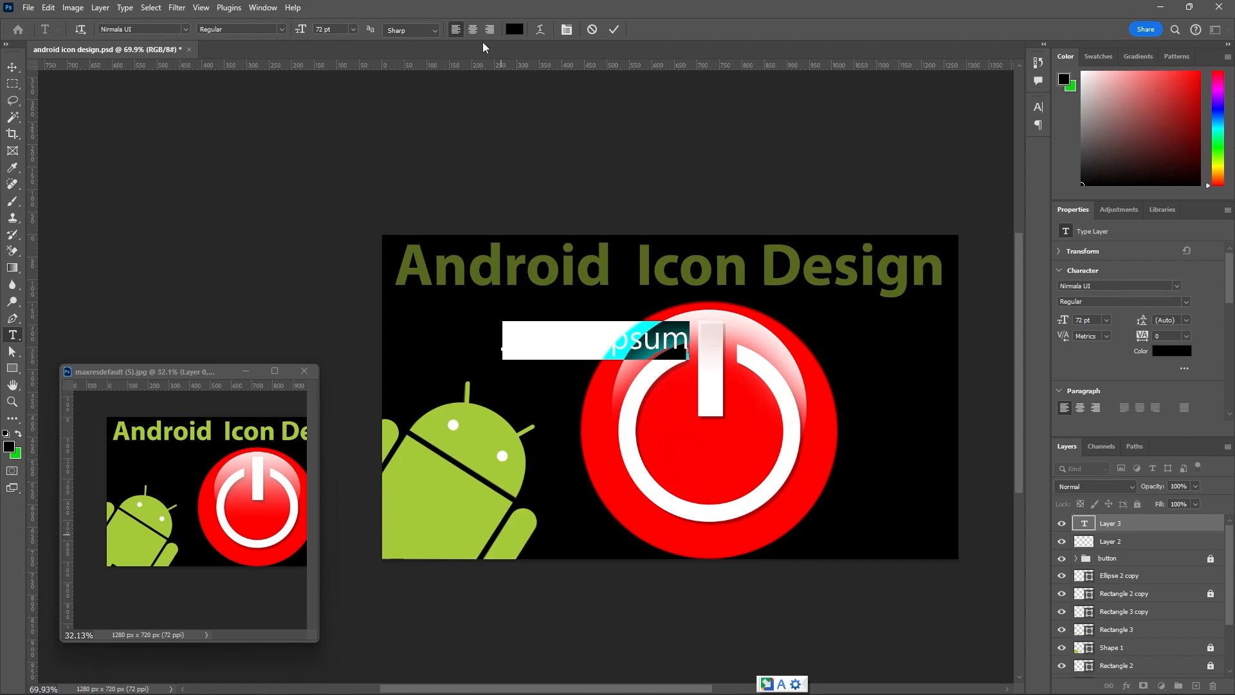
left_click(514, 29)
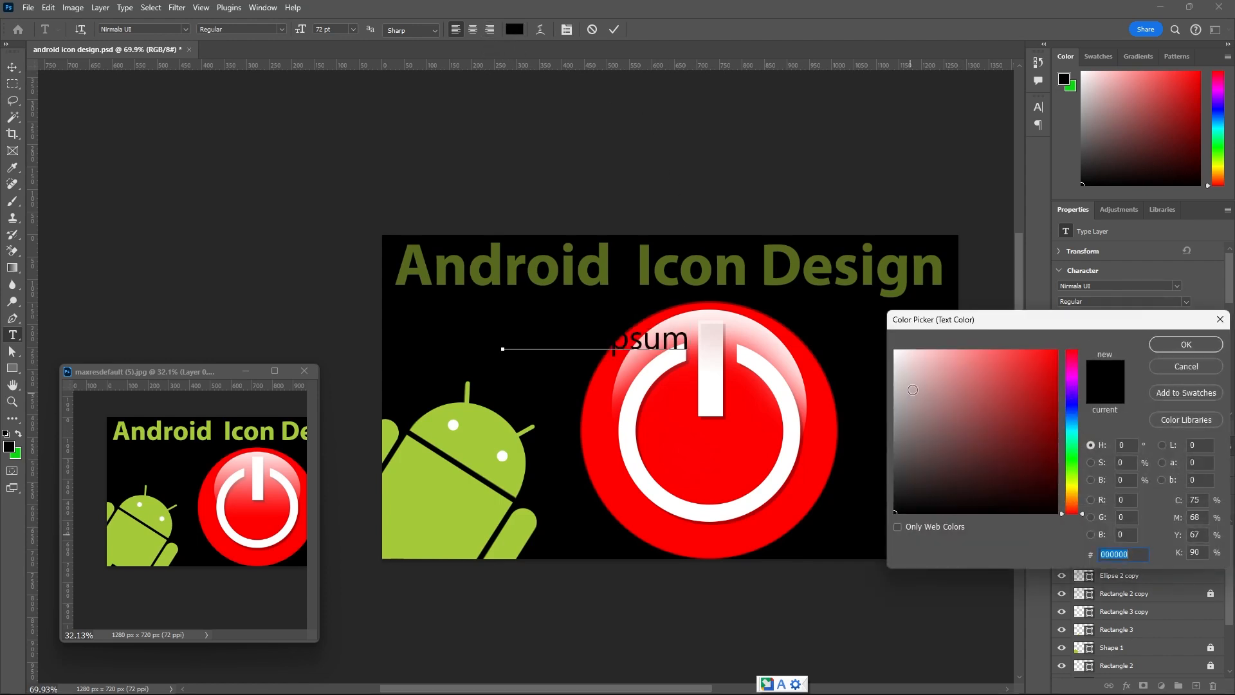
left_click(895, 351)
left_click(1169, 346)
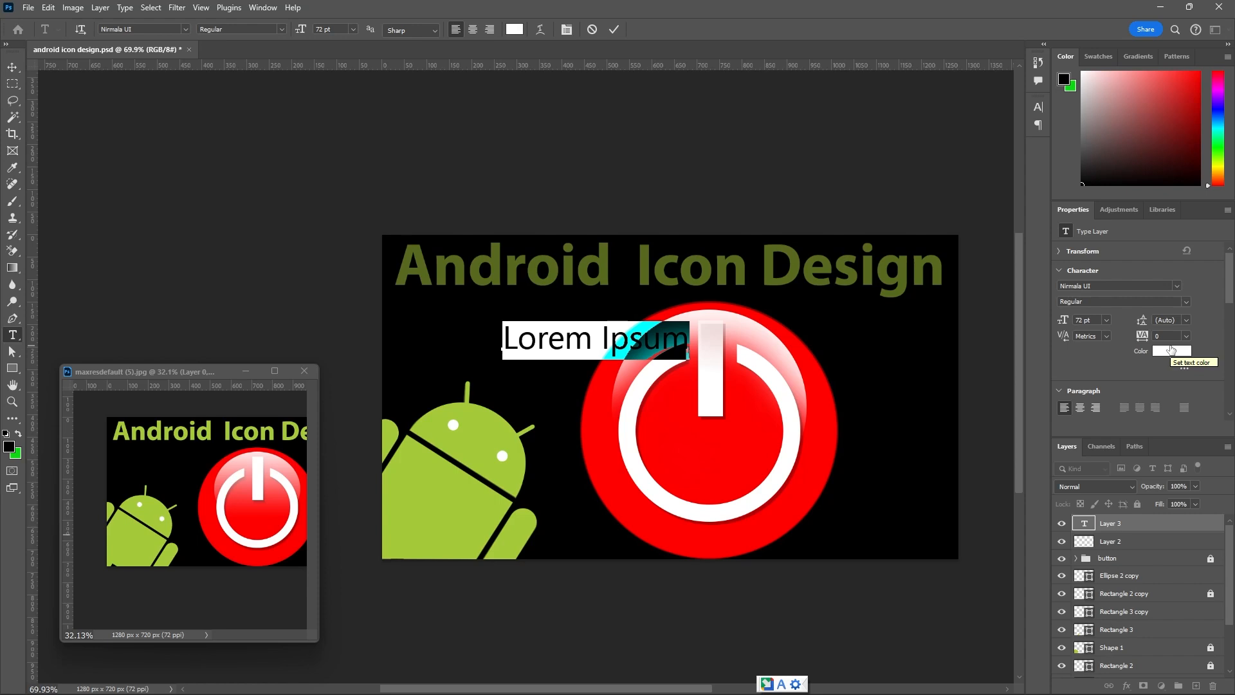
Enter "Android Icon Design" as the text and commit the text layer.
type("a")
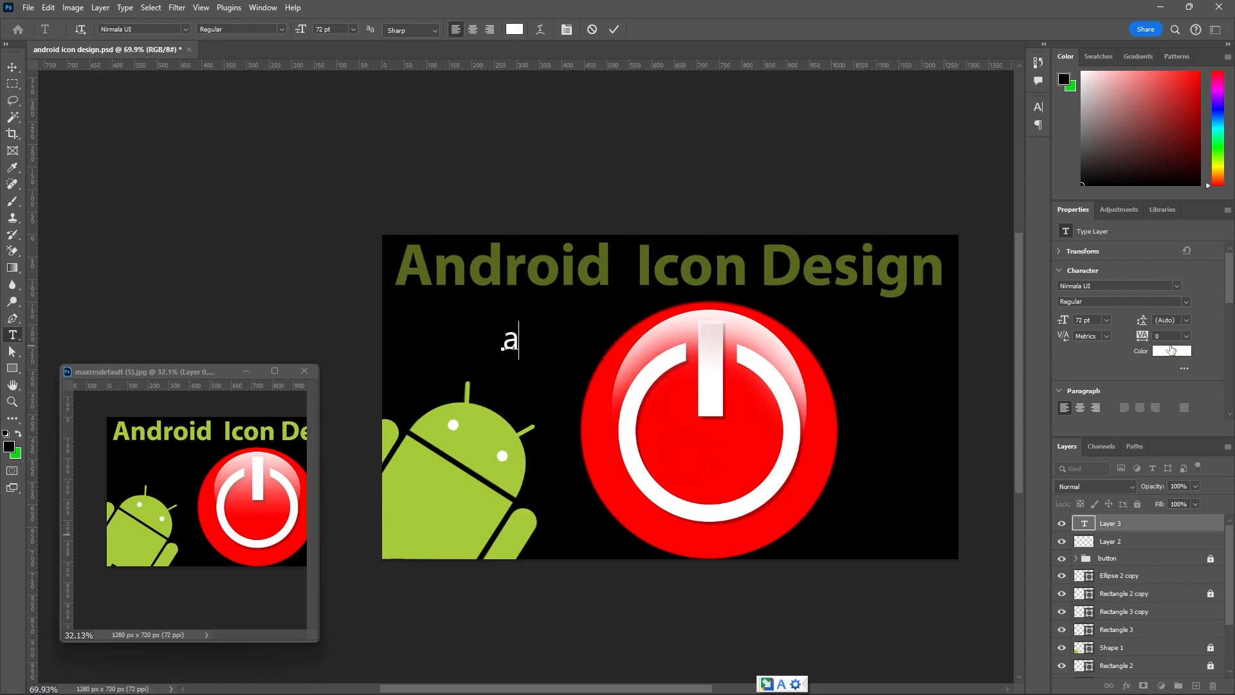
key("BackSpace")
type("Android ")
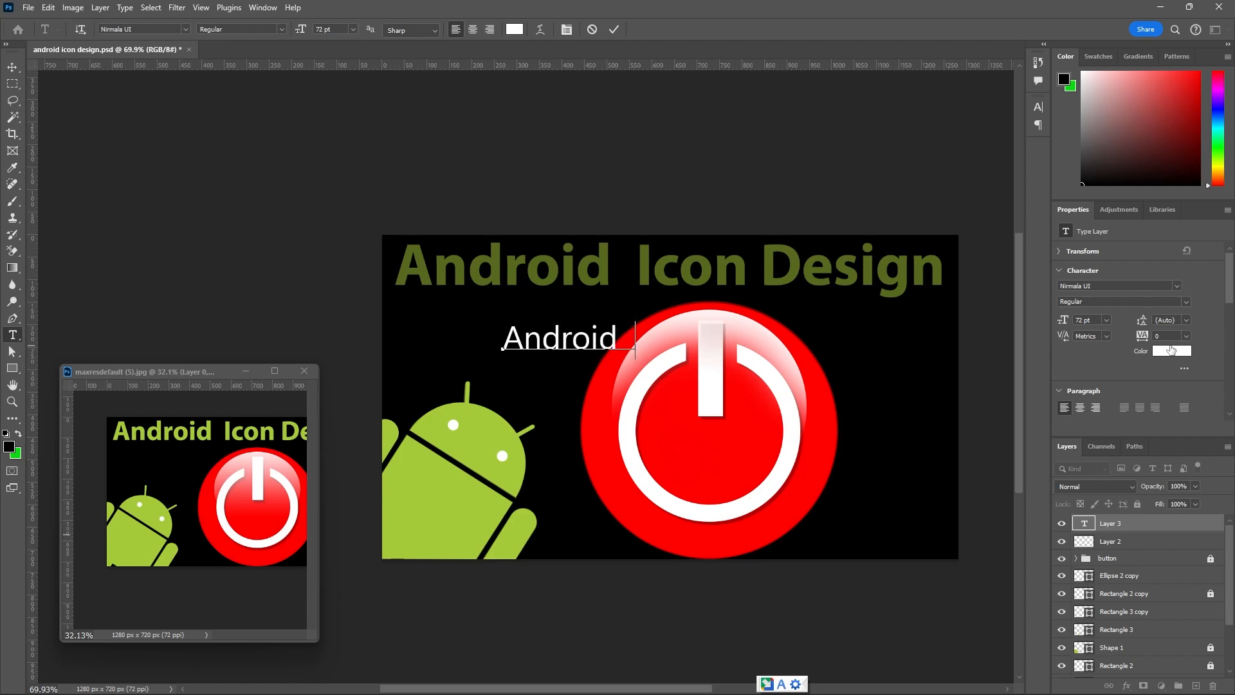
type("Icon Design")
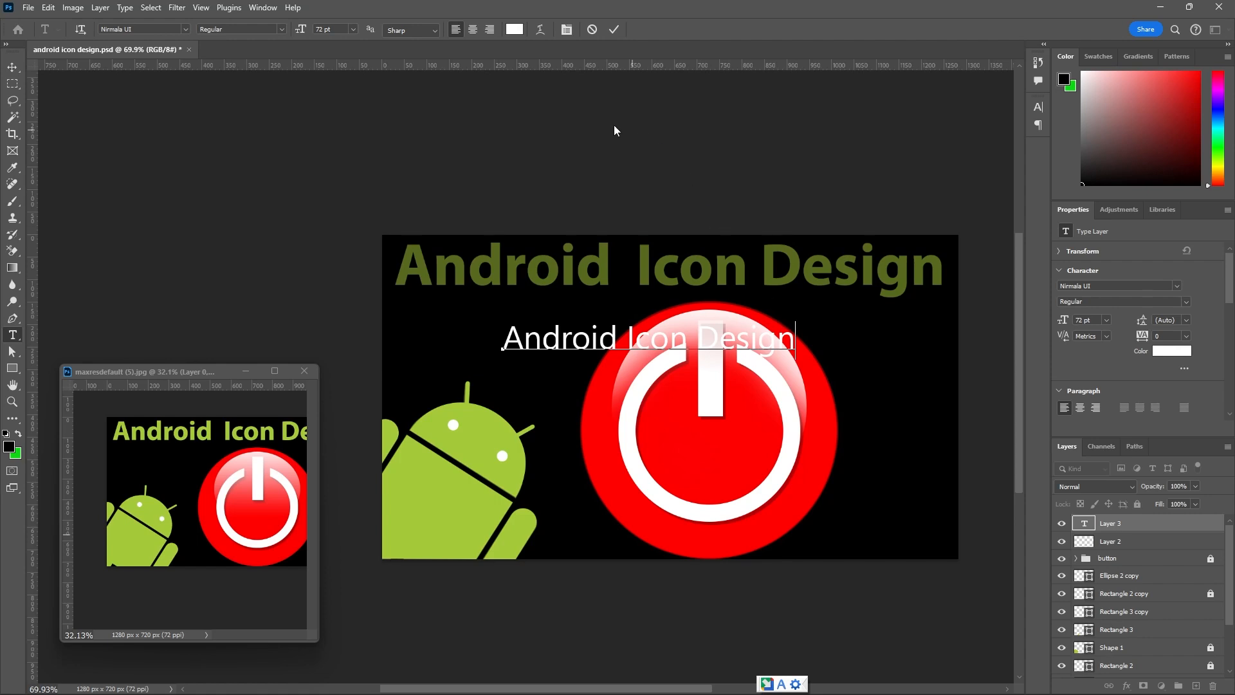
left_click(613, 29)
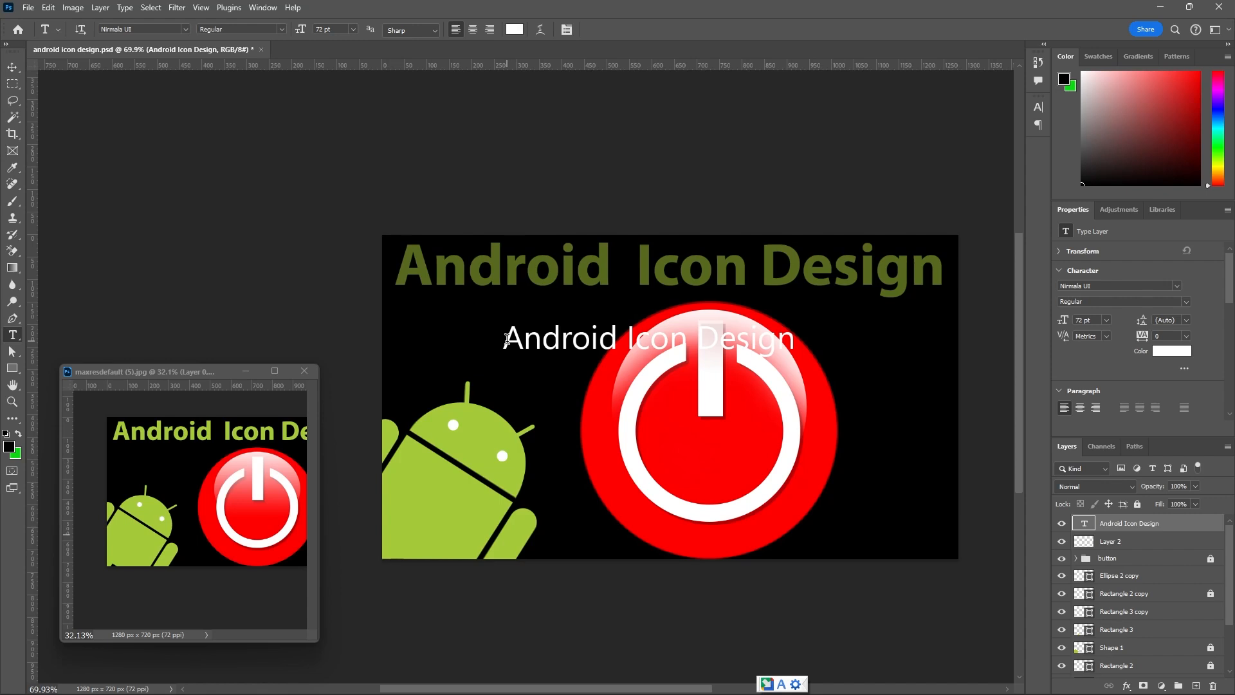
scroll(535, 333, "up", 4)
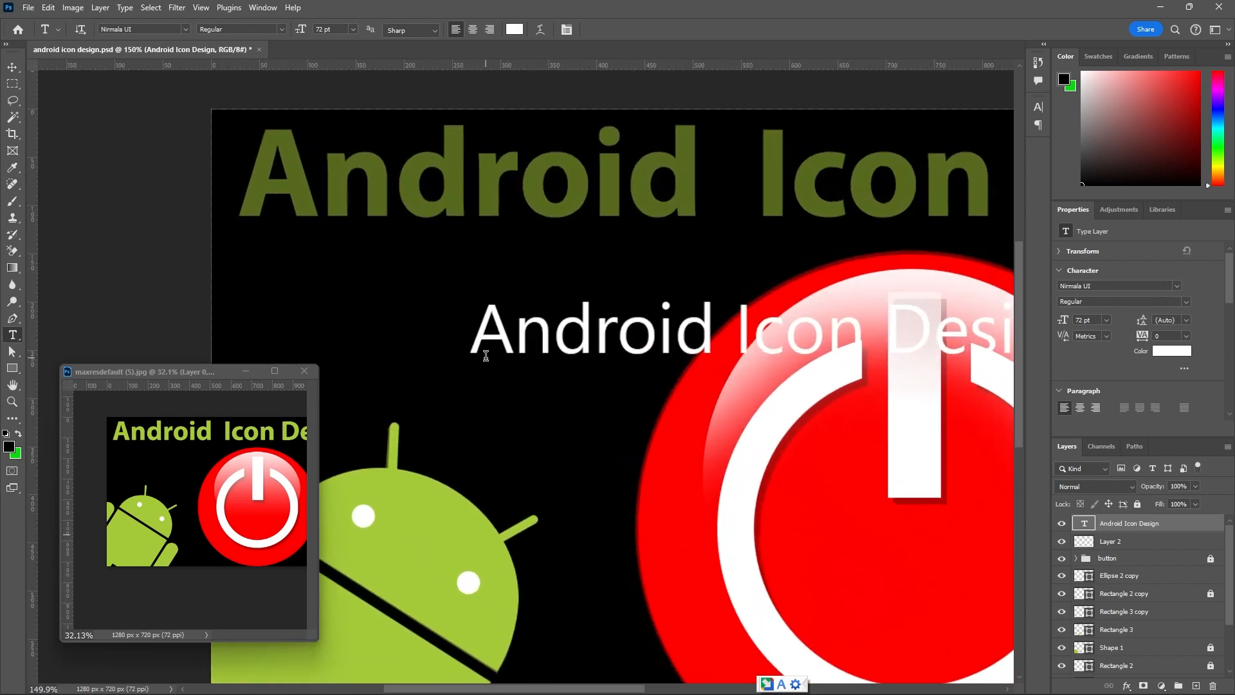
Move the new white title over the faded original title, scale it to about 186%, and align it vertically with the original.
scroll(430, 351, "down", 3)
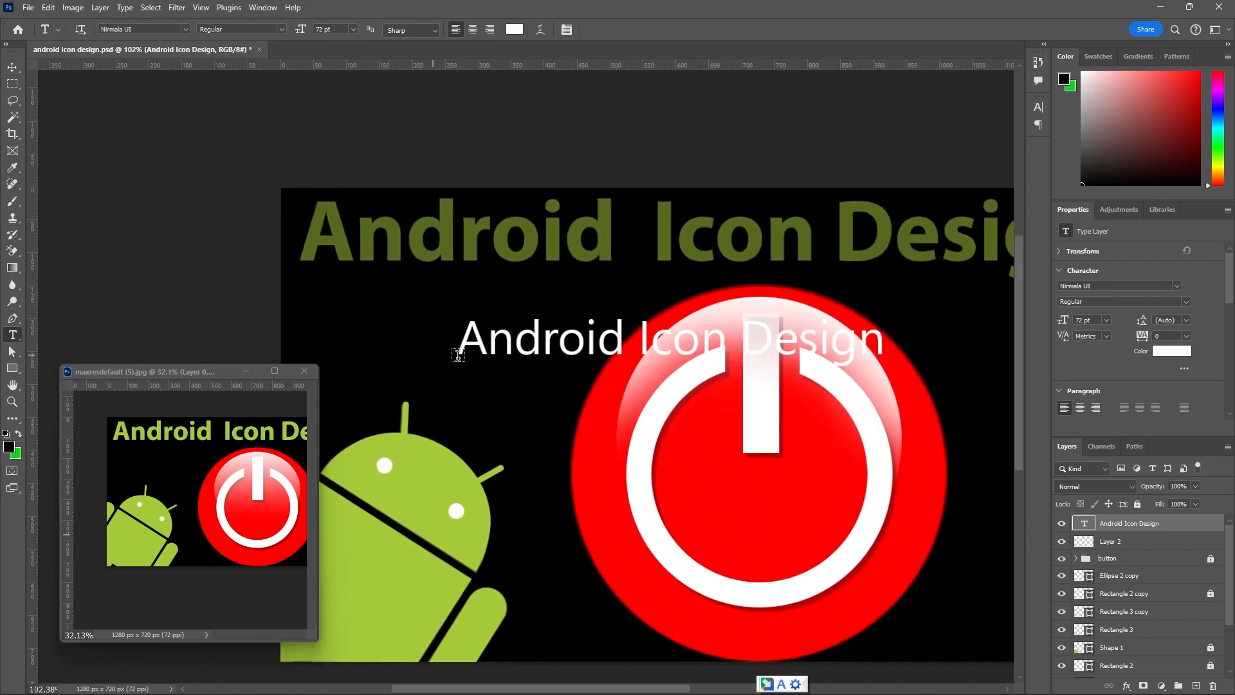
scroll(447, 325, "down", 2)
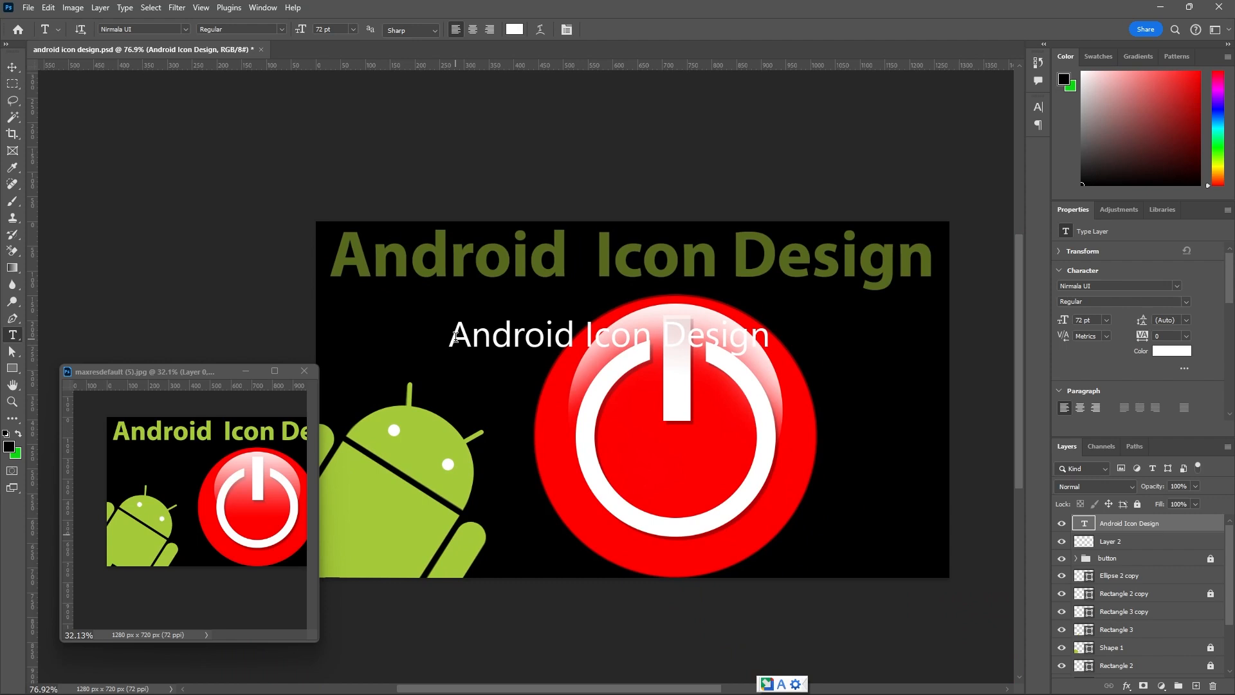
left_click(17, 67)
left_click_drag(480, 333, 374, 257)
key("ctrl+t")
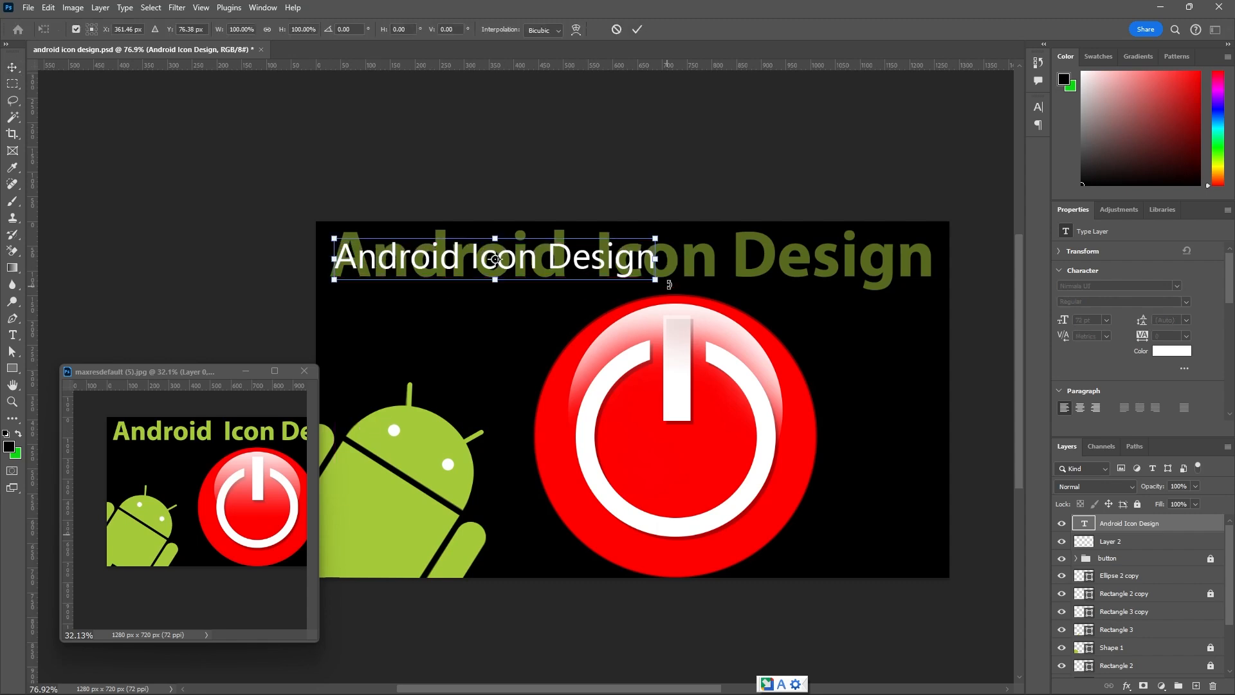
left_click_drag(655, 281, 930, 341)
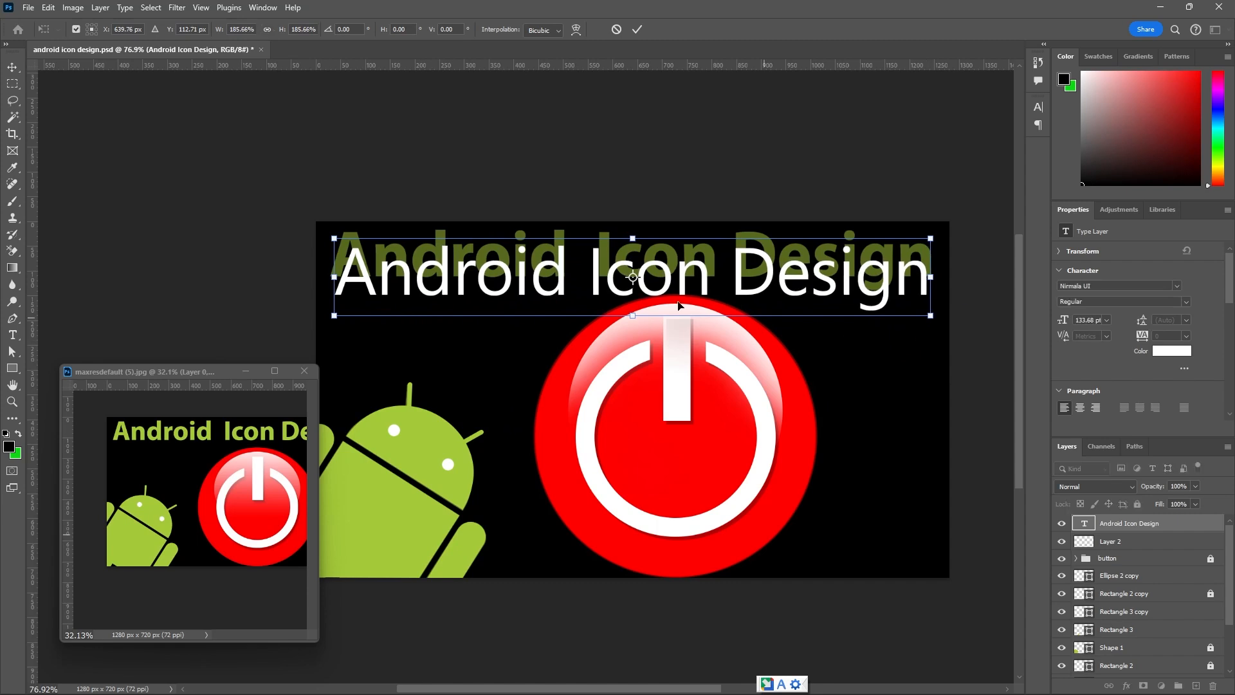
mouse_move(561, 281)
left_mouse_down()
mouse_move(548, 267)
mouse_move(561, 265)
left_mouse_up()
left_click(637, 29)
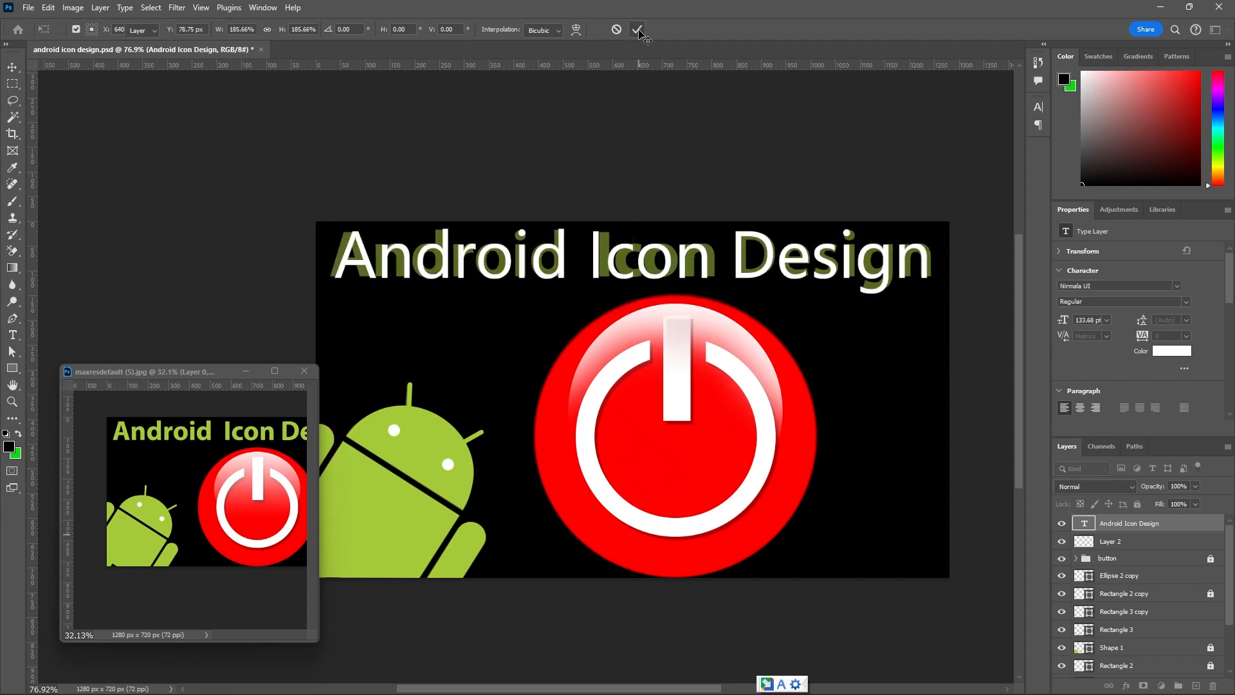
Set the "Android Icon Design" title's font style to Bold.
double_click(642, 265)
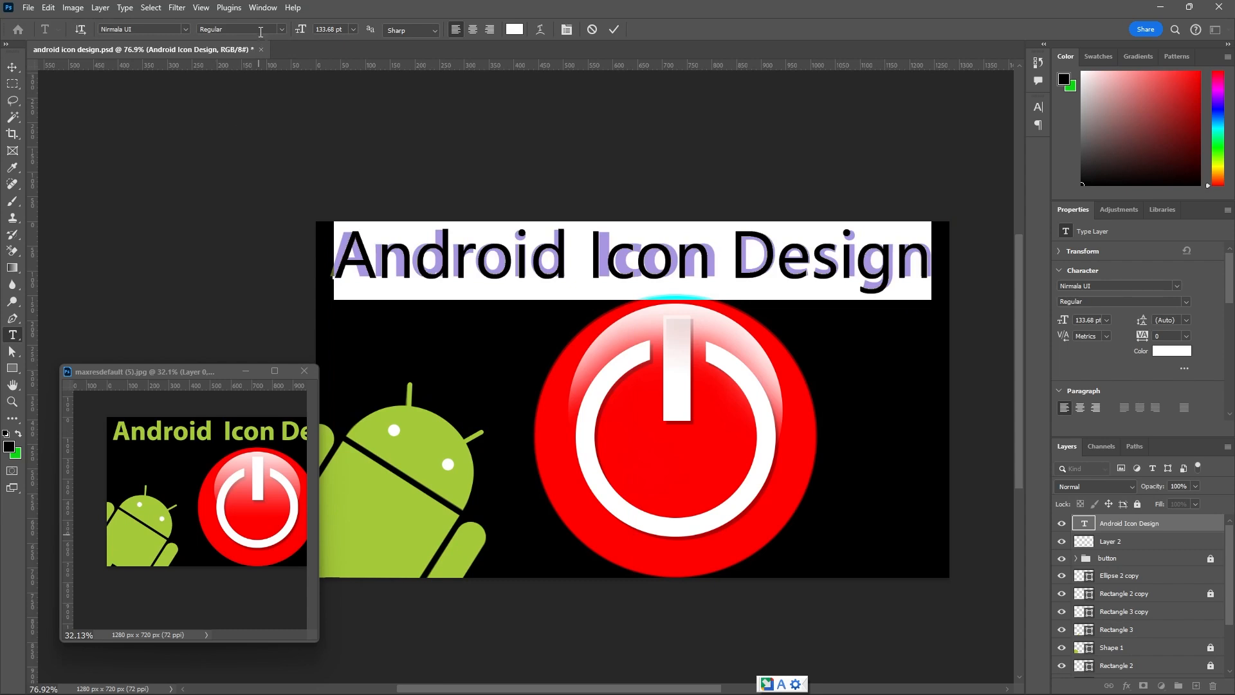
left_click(280, 29)
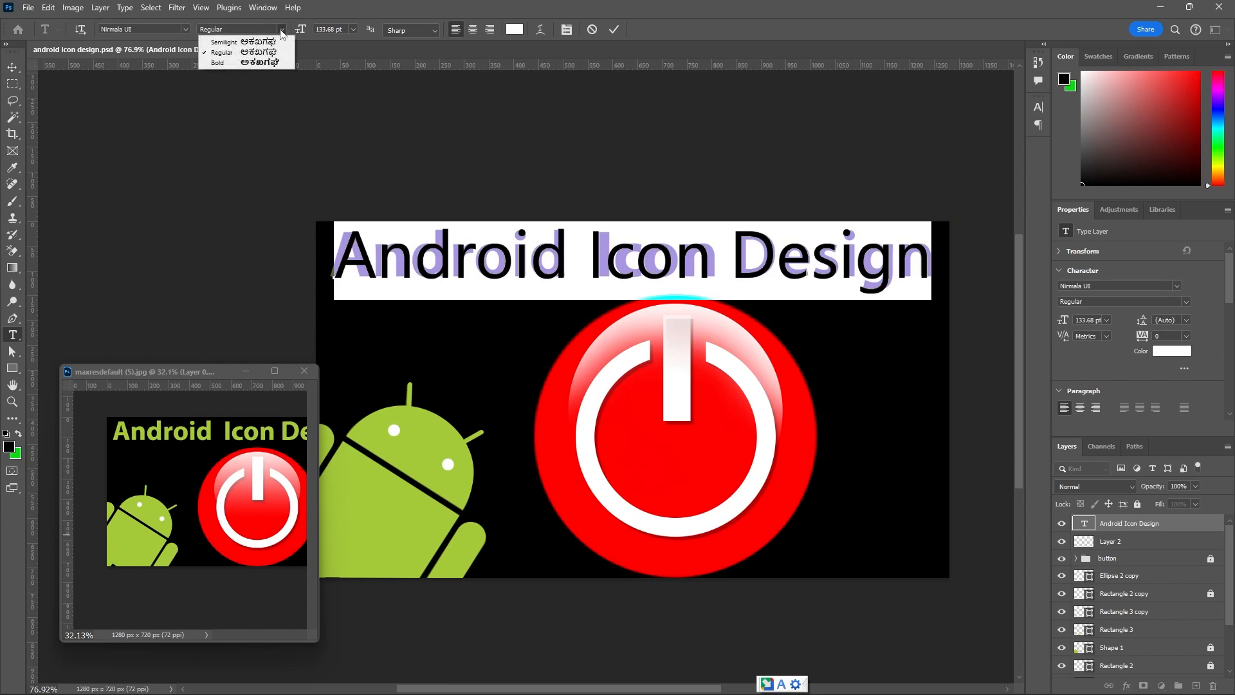
left_click(219, 63)
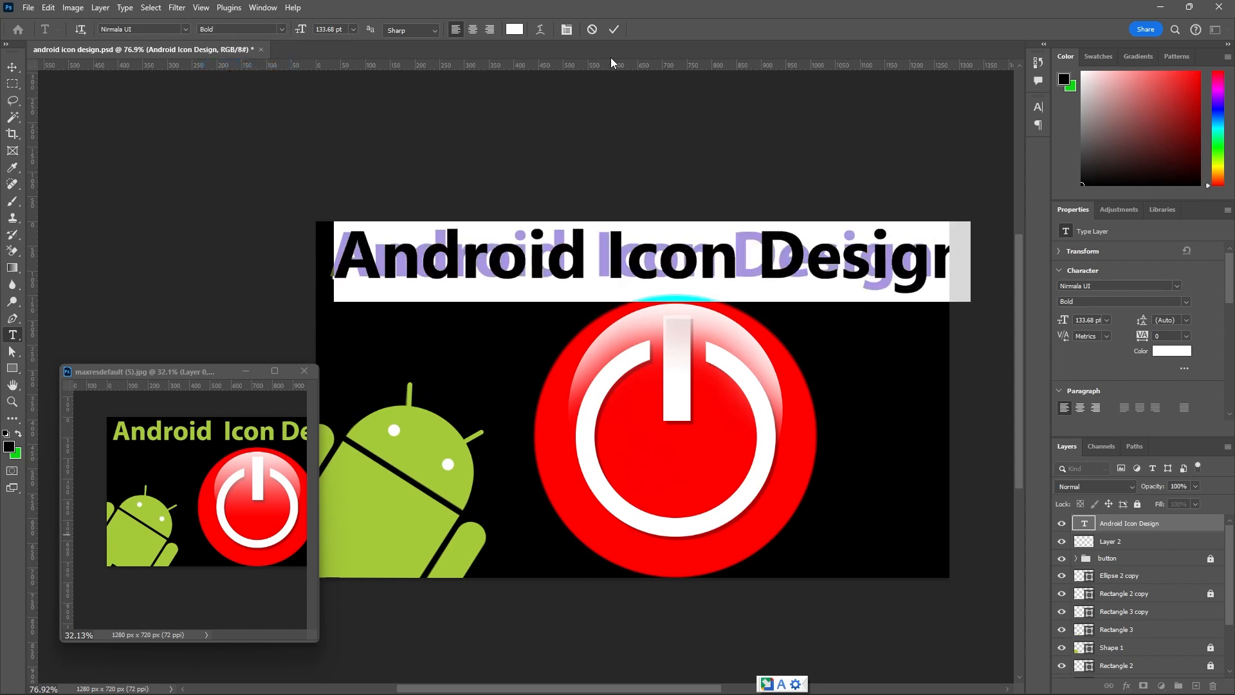
left_click(615, 30)
Scale the bold title down to about 95% and nudge it left and down to match the faded original title.
key("v")
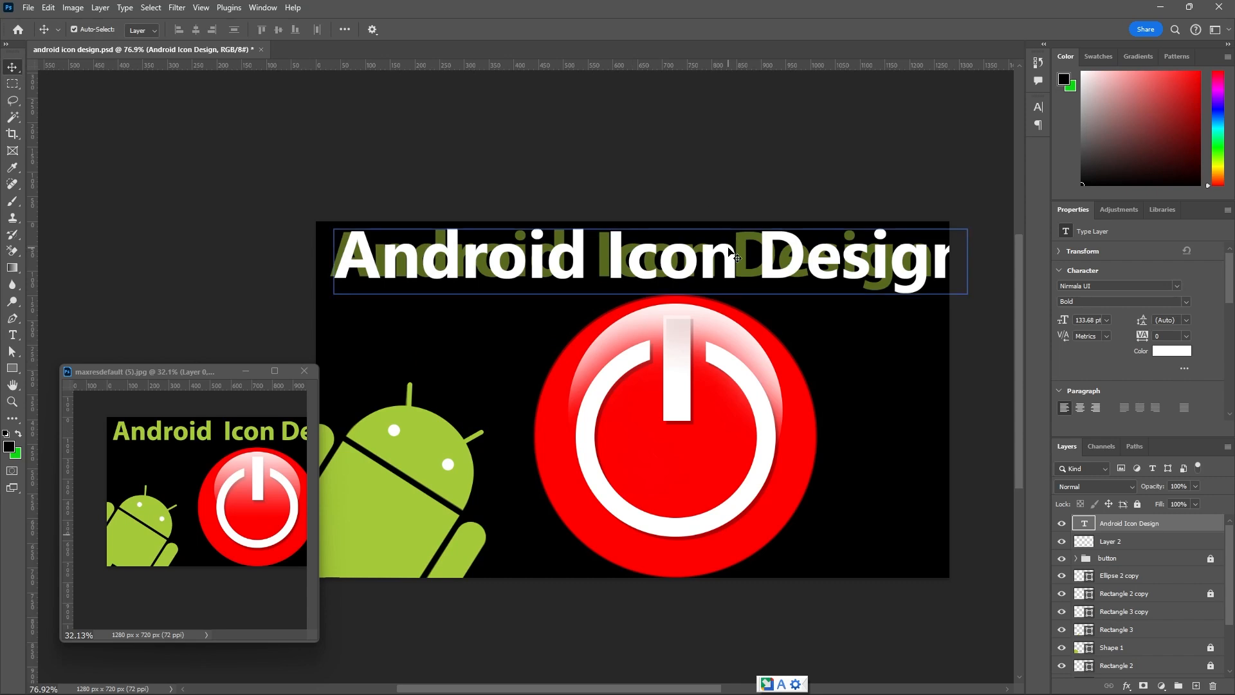
key("ctrl+t")
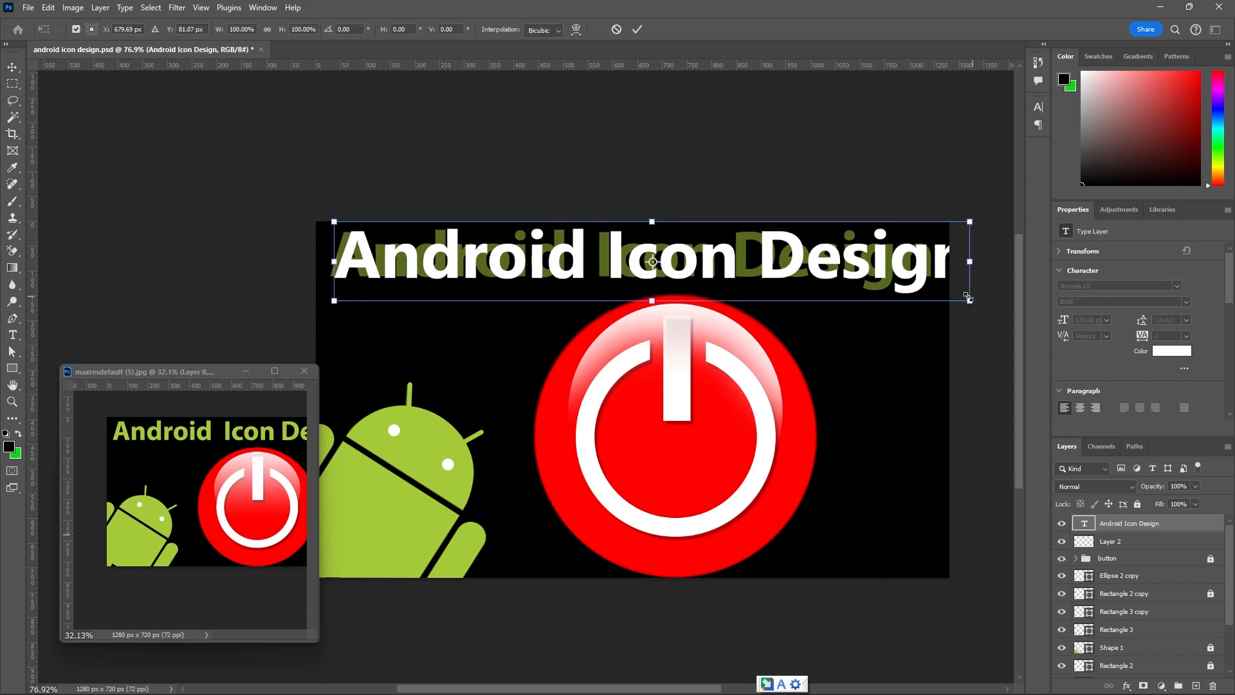
left_click_drag(969, 302, 932, 300)
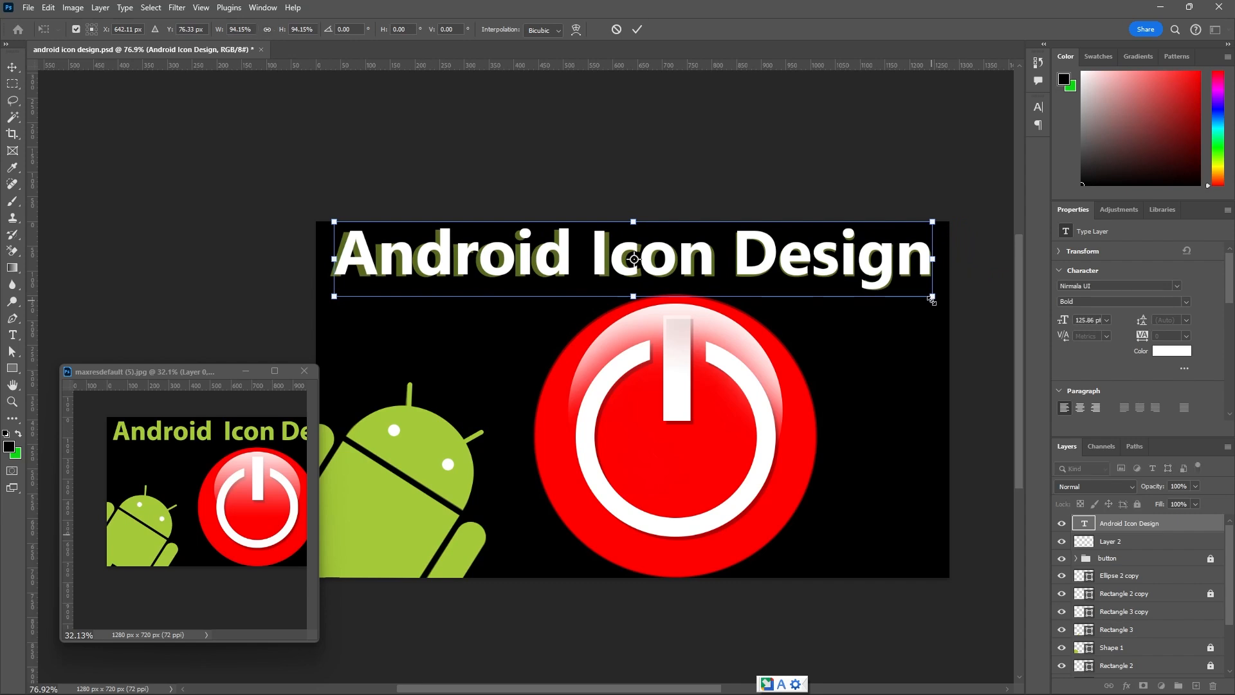
key("Left")
key("Left")
key("Left")
key("Left")
key("Left")
key("Down")
key("Down")
key("Down")
key("Down")
key("Down")
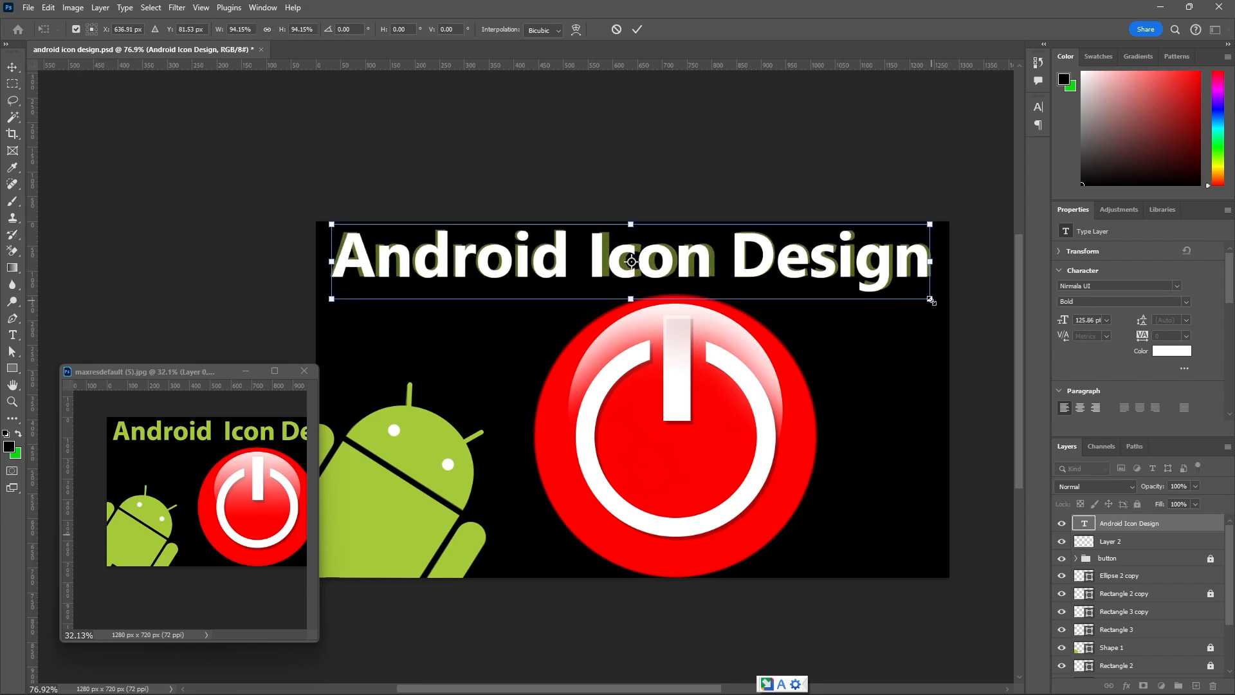
key("Left")
key("Left")
key("Left")
key("Left")
key("Left")
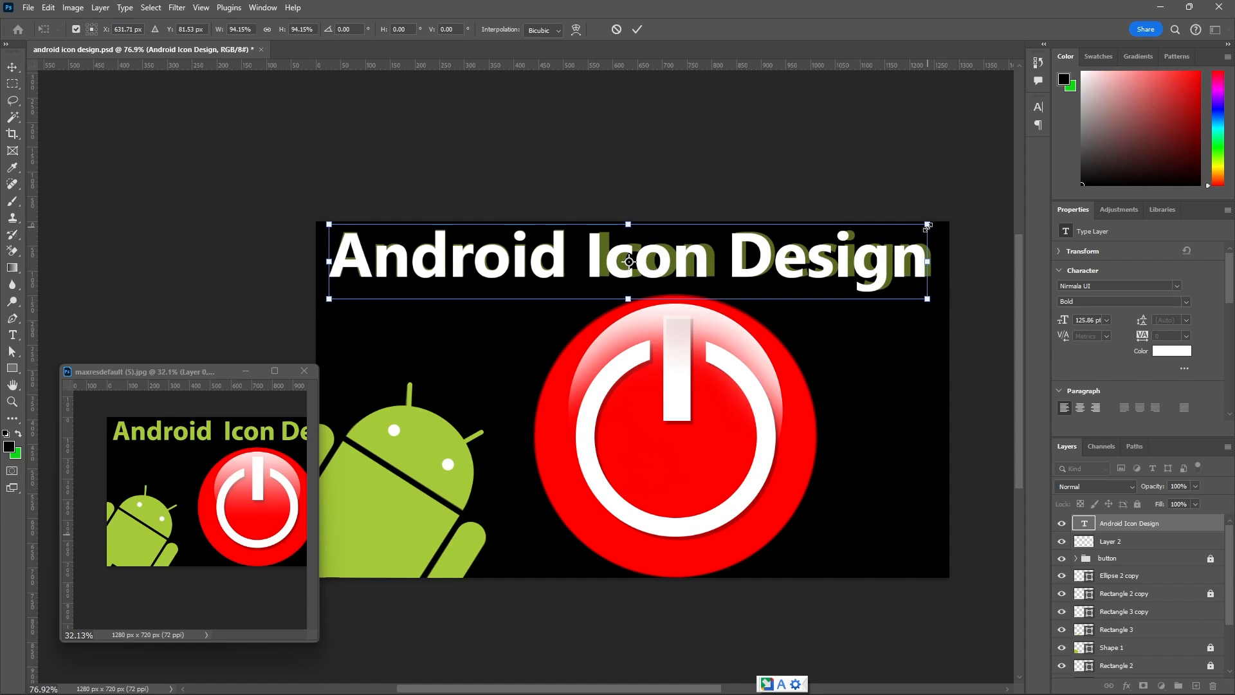
left_click_drag(927, 225, 935, 223)
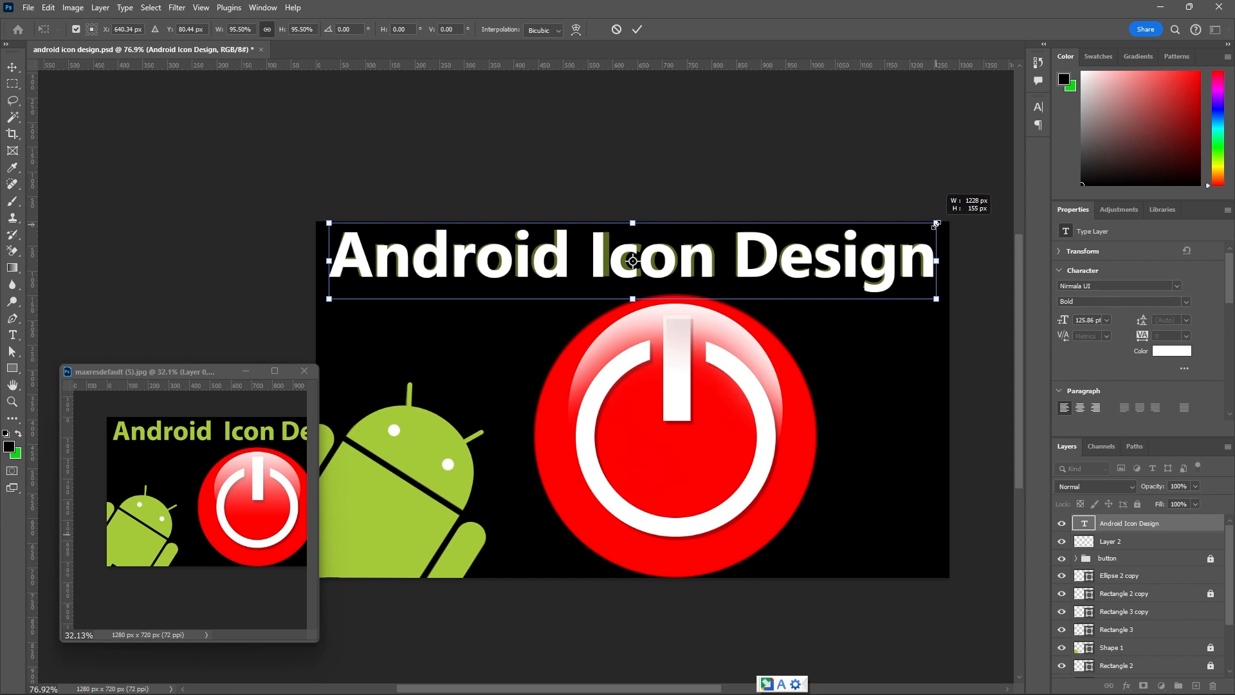
left_click_drag(936, 223, 935, 222)
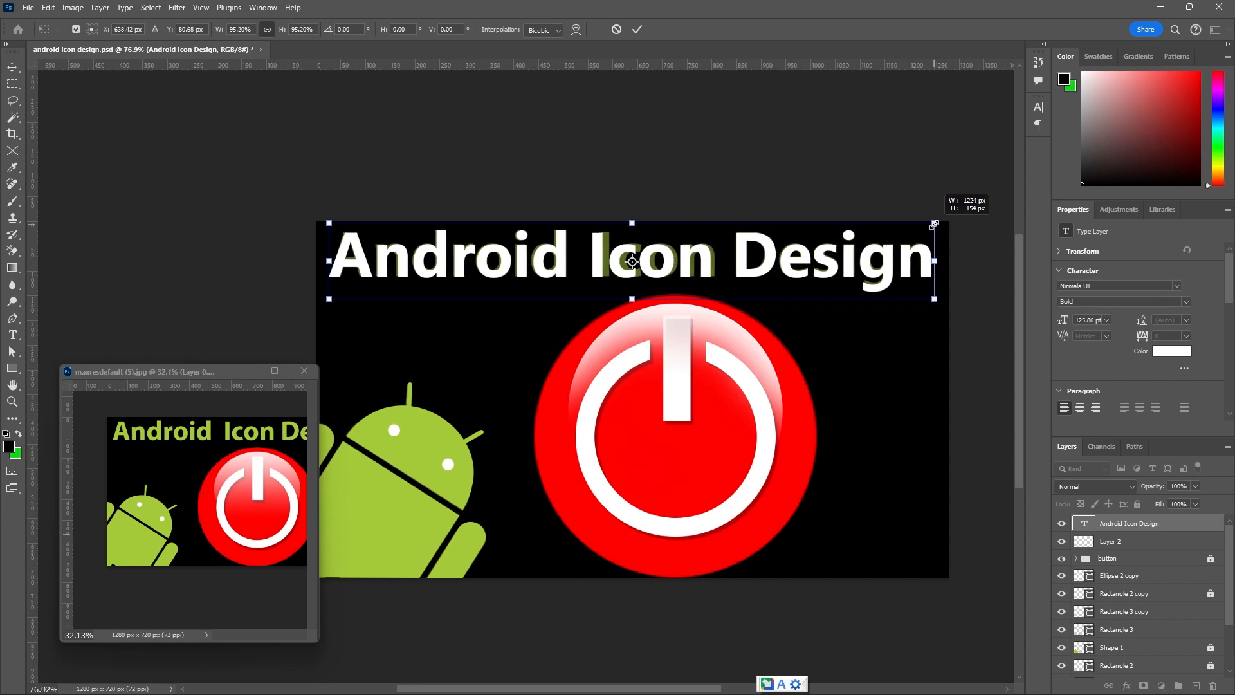
left_click(637, 30)
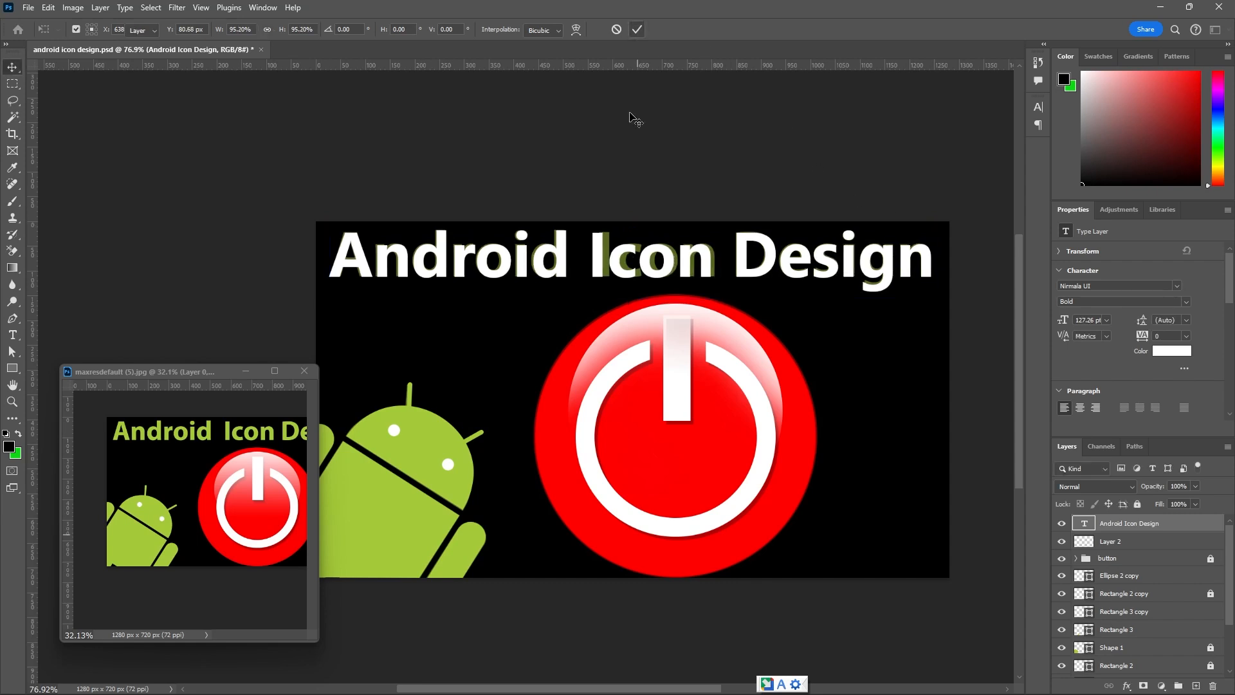
Recolor the title text with the green sampled from the Android's body, a4ca39.
double_click(676, 263)
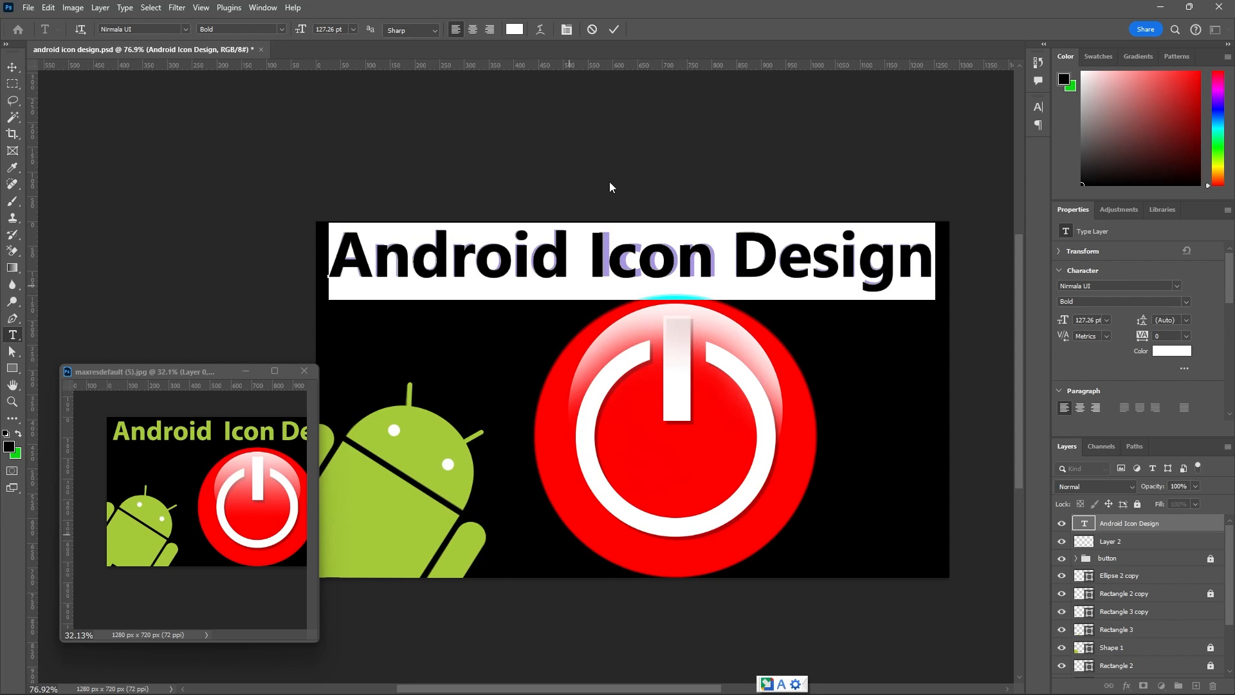
left_click(515, 30)
left_click(433, 445)
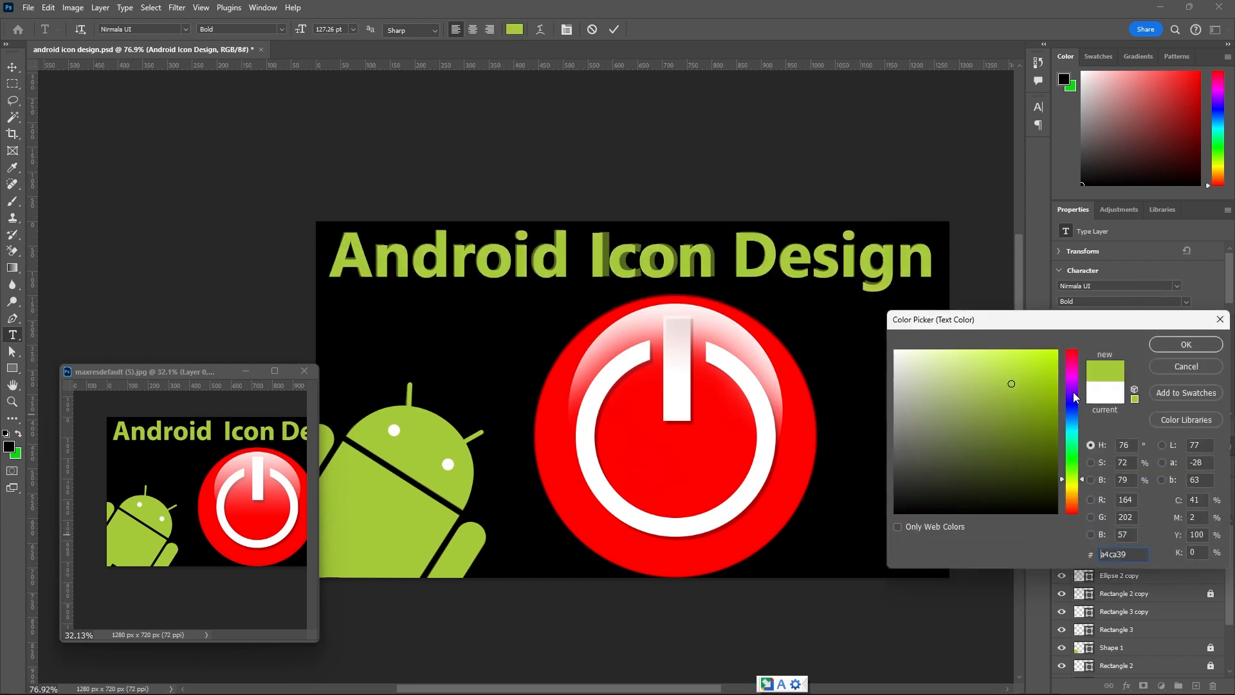
left_click(1186, 346)
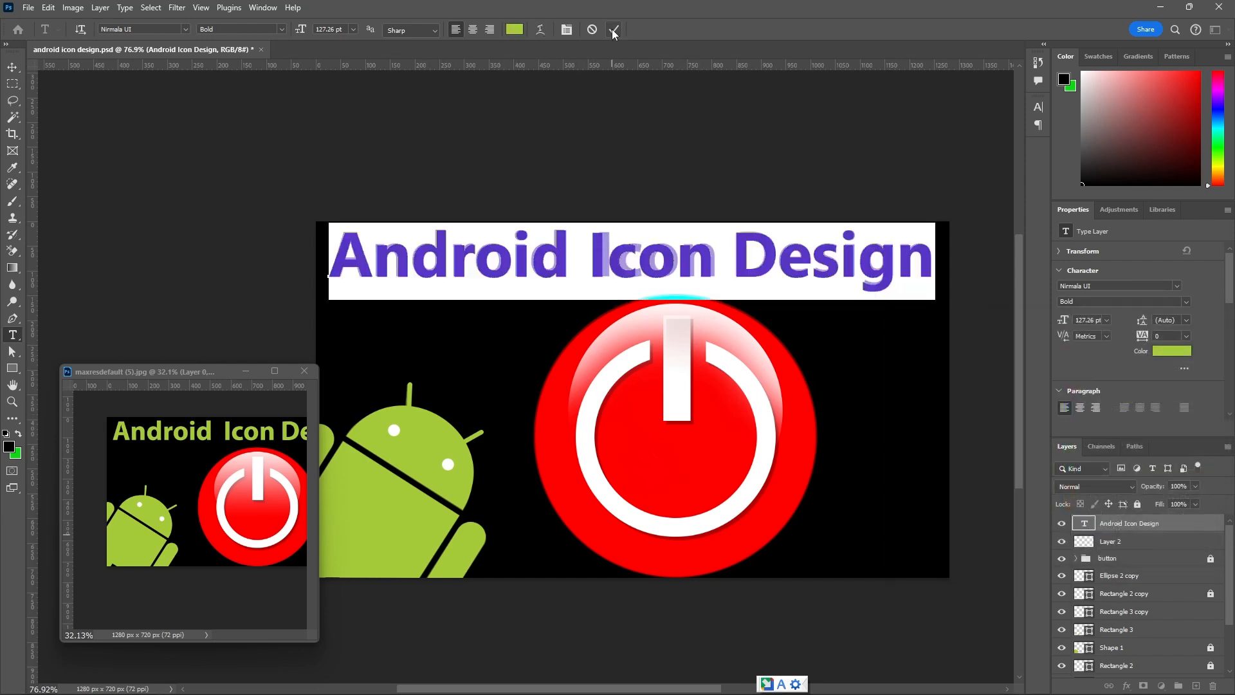
left_click(615, 29)
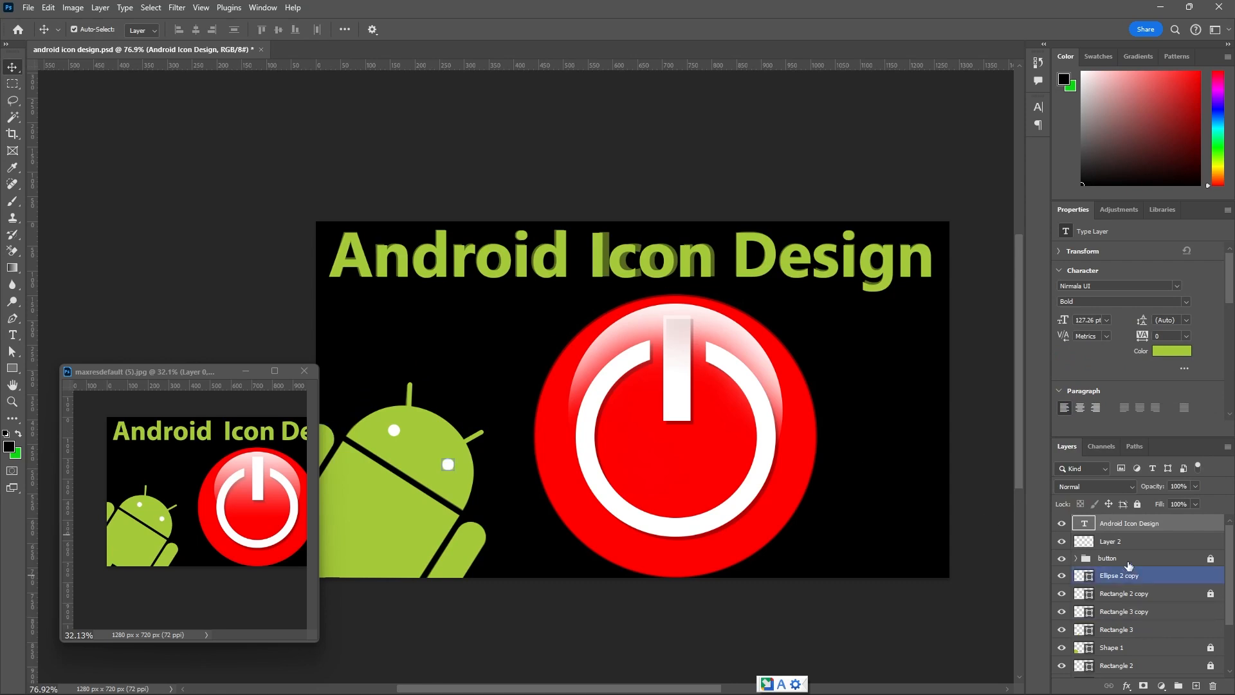
Hide the original reference picture on Layer 0 so only the rebuilt design shows.
scroll(1132, 573, "down", 3)
left_click(1074, 633)
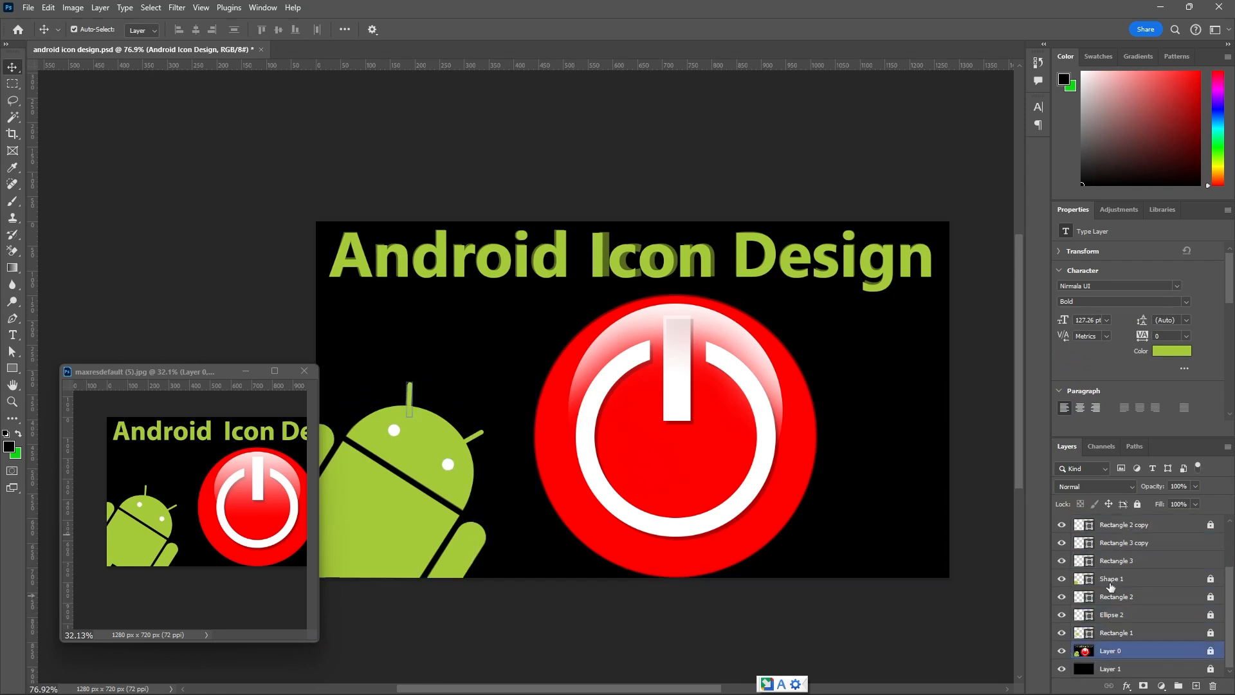
left_click(1062, 652)
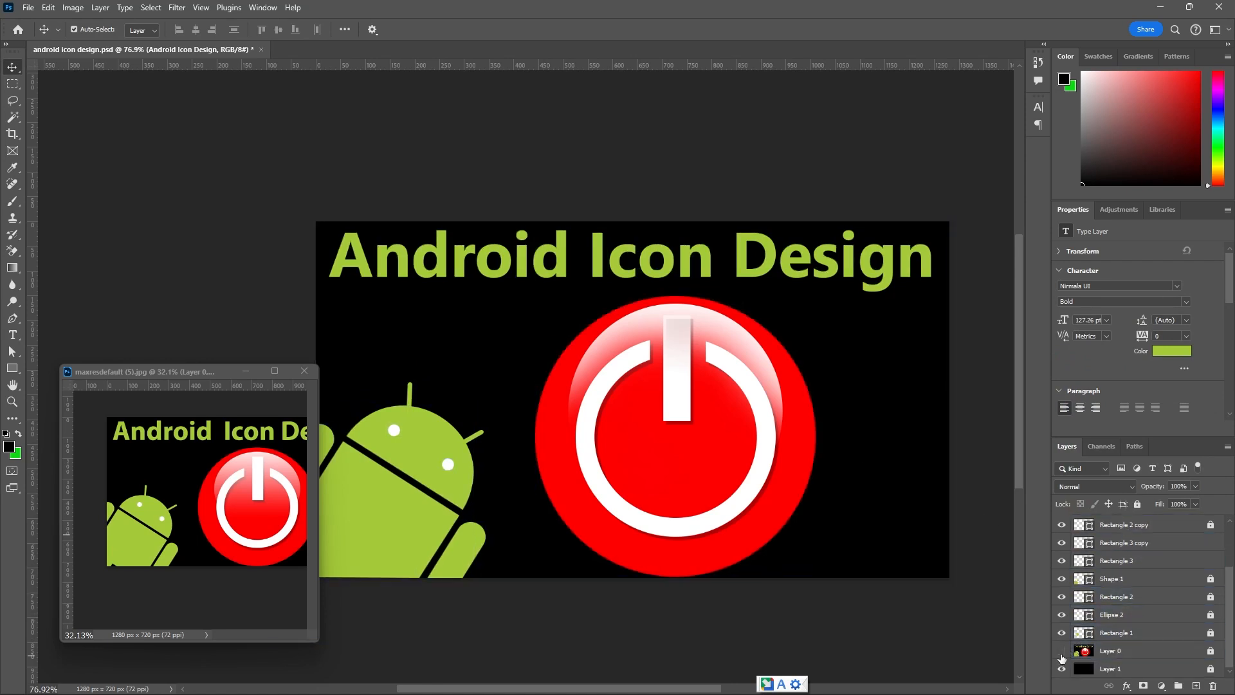
Deselect all layers, compare the finished design with the reference image at reduced size, and minimize the reference window.
left_click(882, 157)
scroll(802, 266, "down", 3)
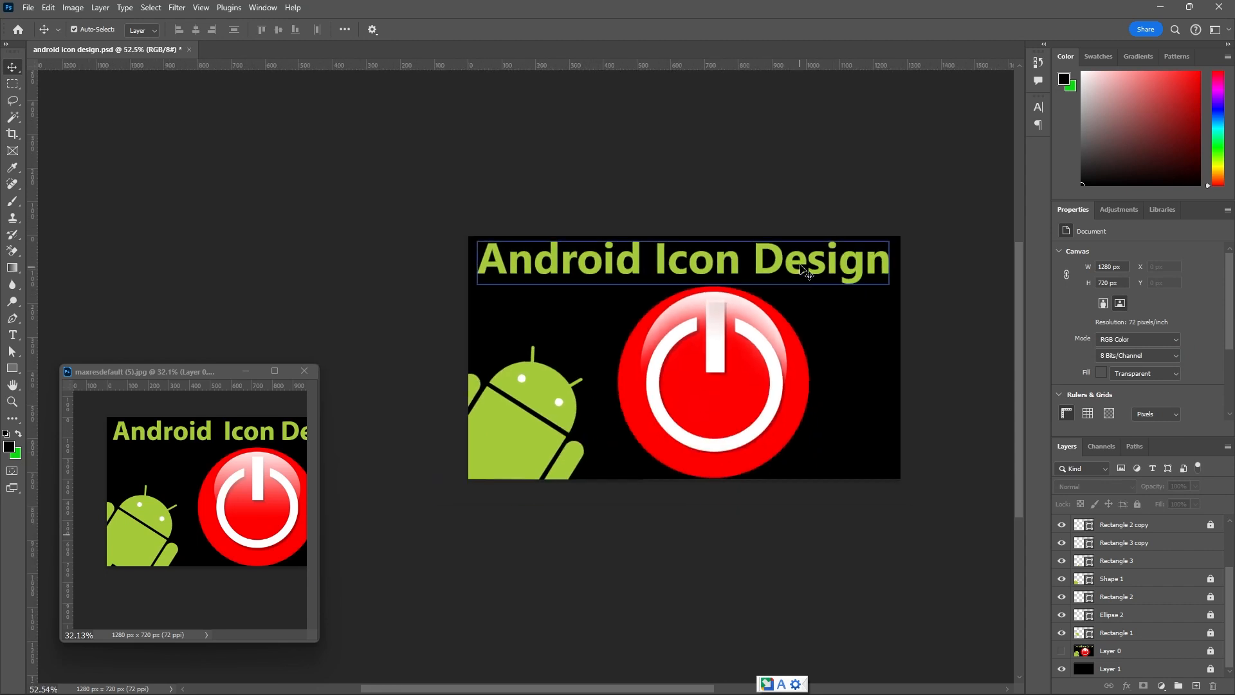
scroll(802, 266, "down", 1)
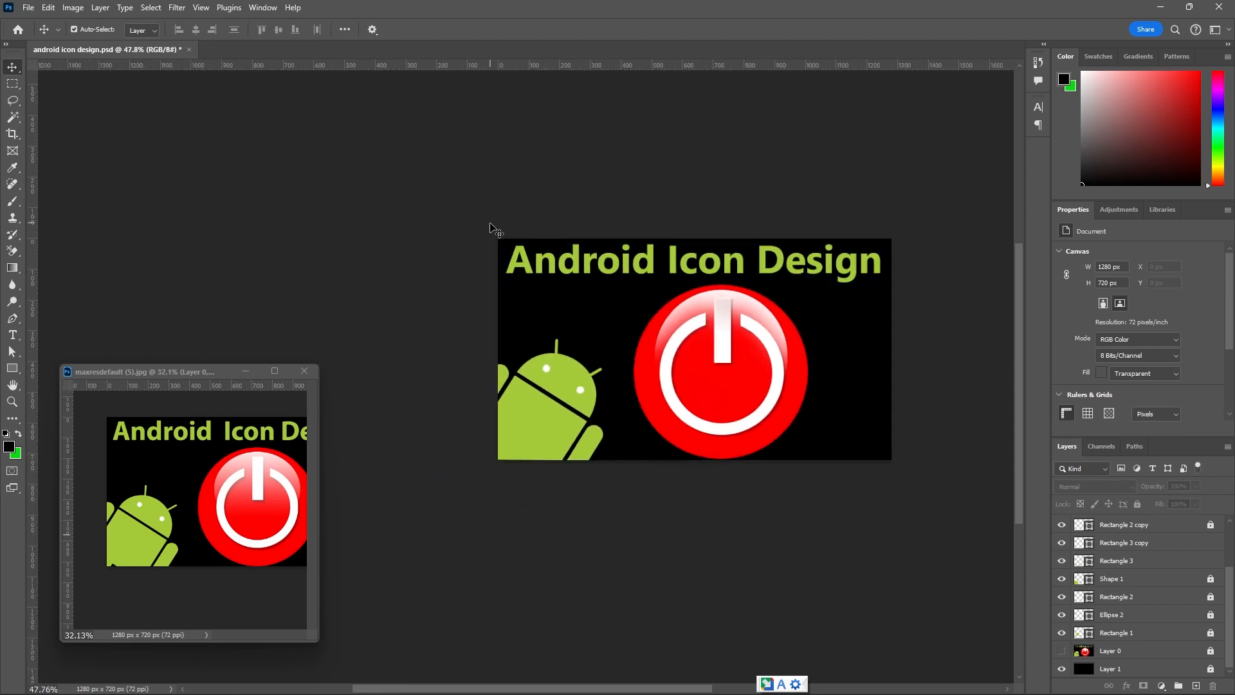
left_click(242, 472)
scroll(242, 472, "down", 6)
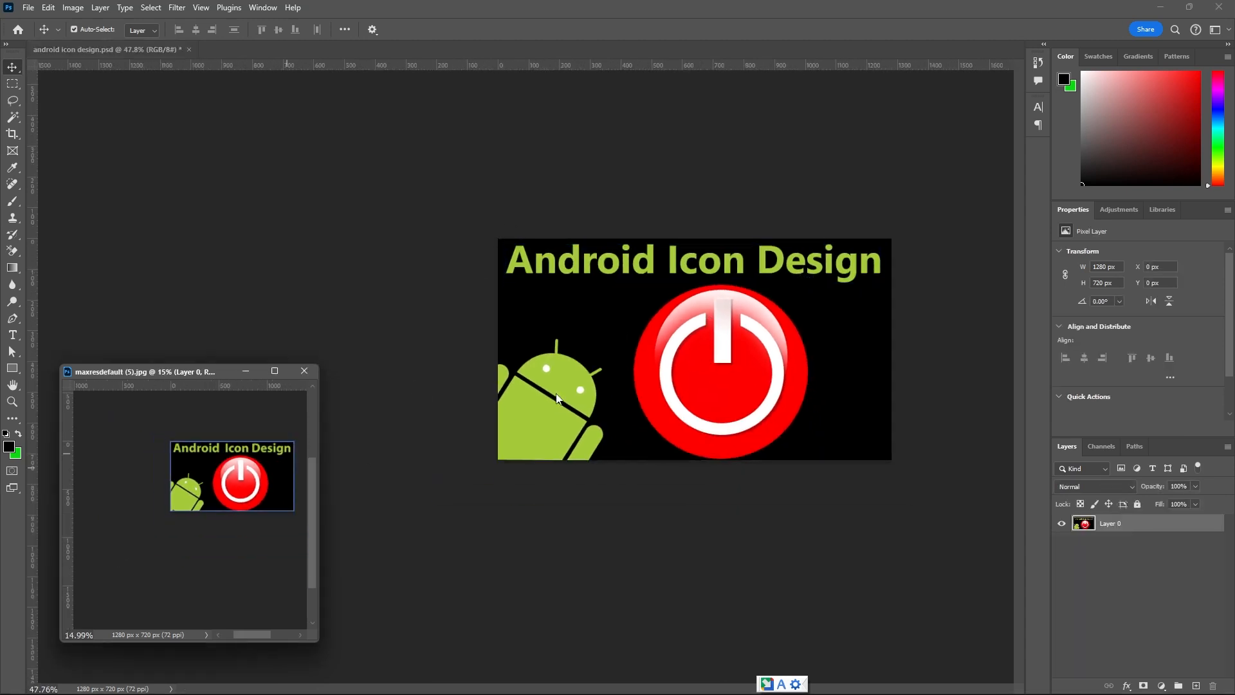
left_click(247, 372)
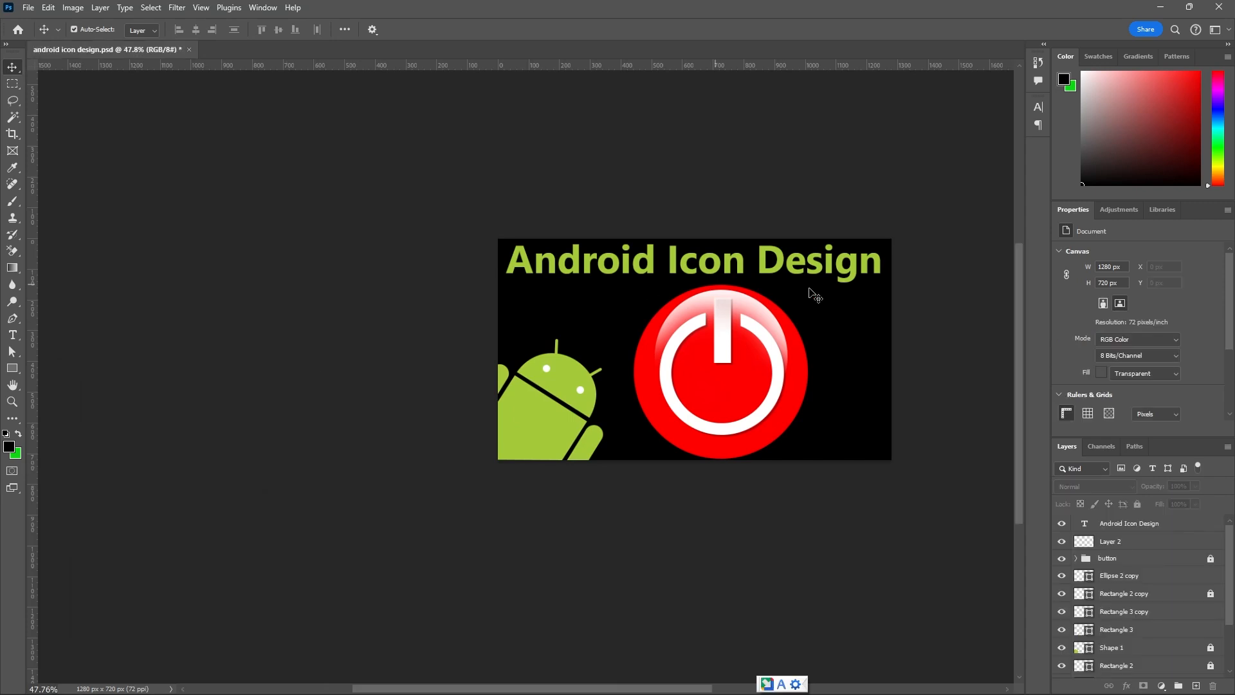
Save the finished design to its existing PSD file.
scroll(921, 294, "up", 5)
scroll(921, 294, "up", 1)
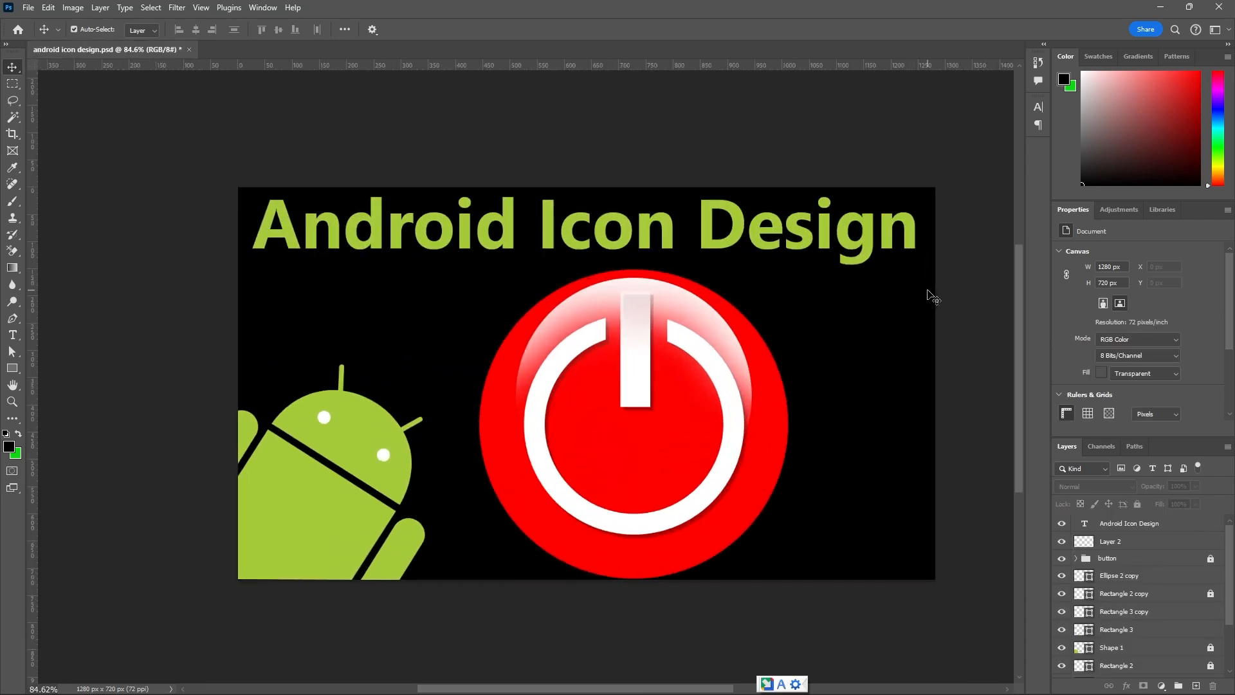
key("ctrl+s")
Save a JPEG copy of the design to the Desktop as "android icon design .jpg" at maximum quality 12, Baseline ("Standard").
left_click(30, 11)
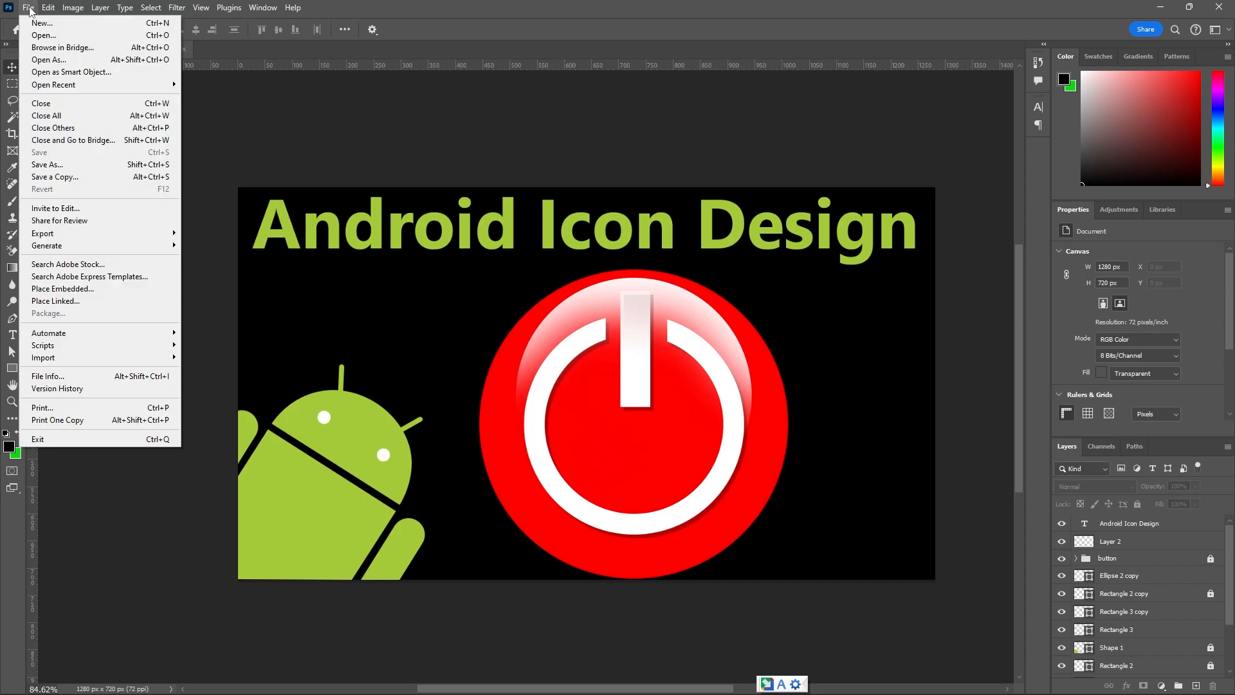
left_click(67, 177)
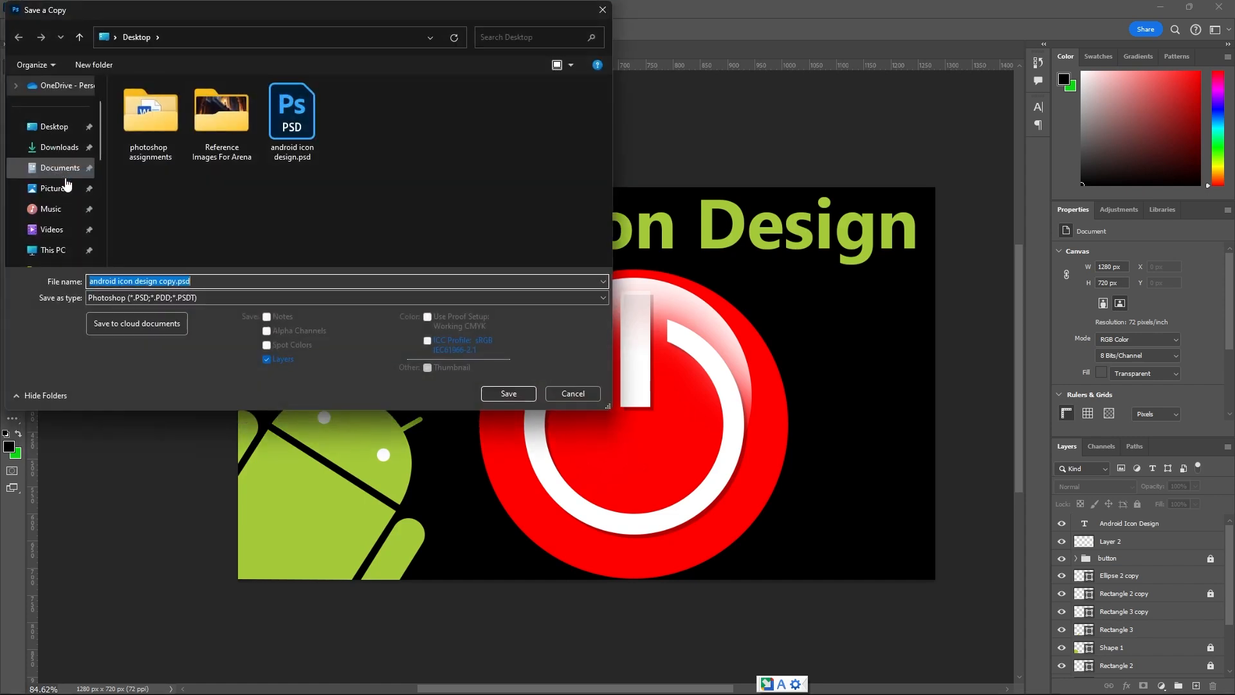
left_click(204, 284)
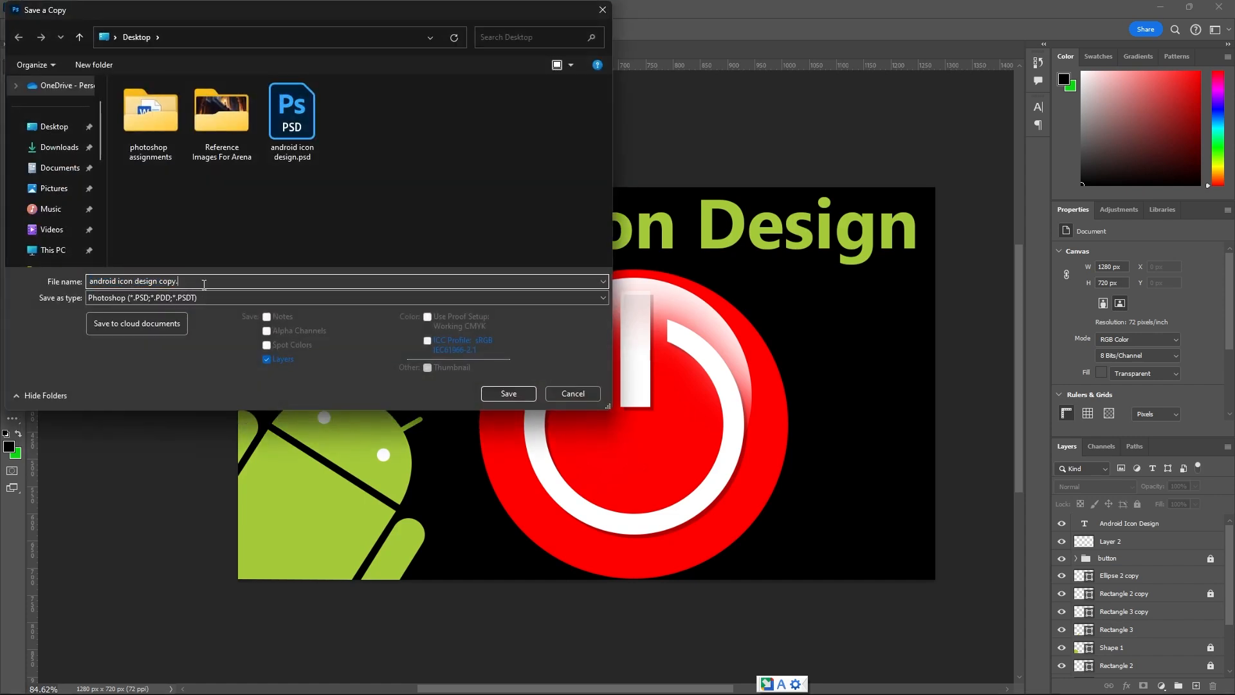
left_click(198, 299)
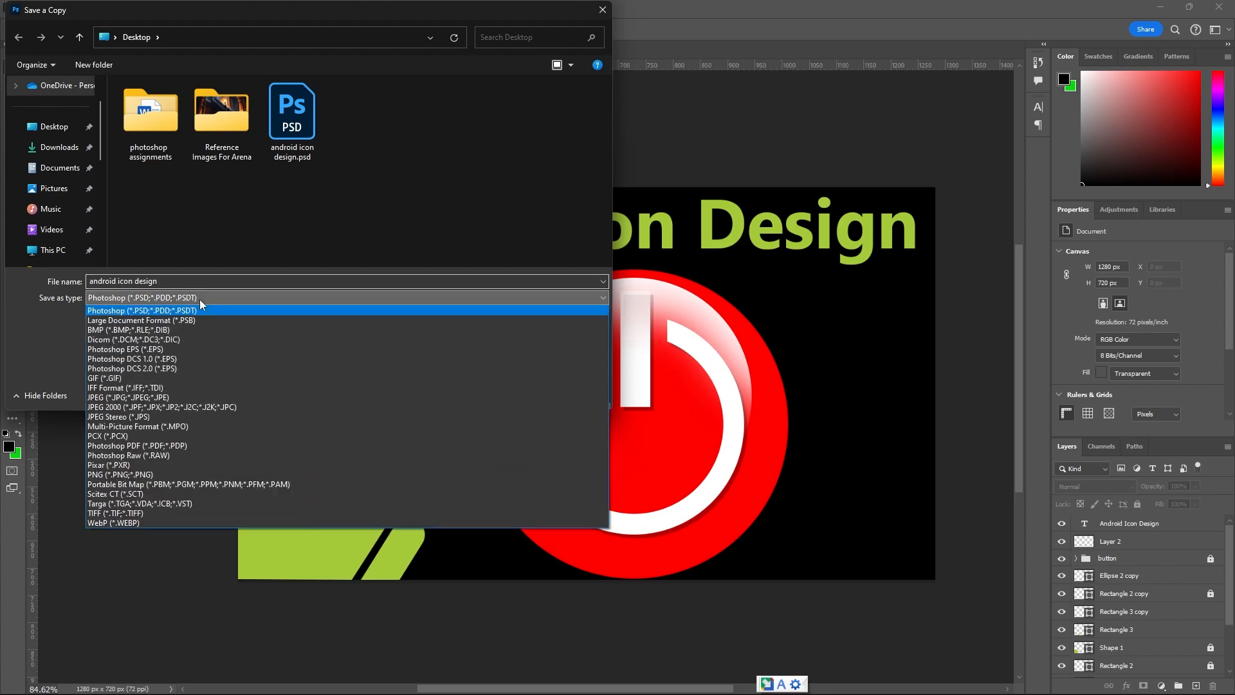
left_click(118, 397)
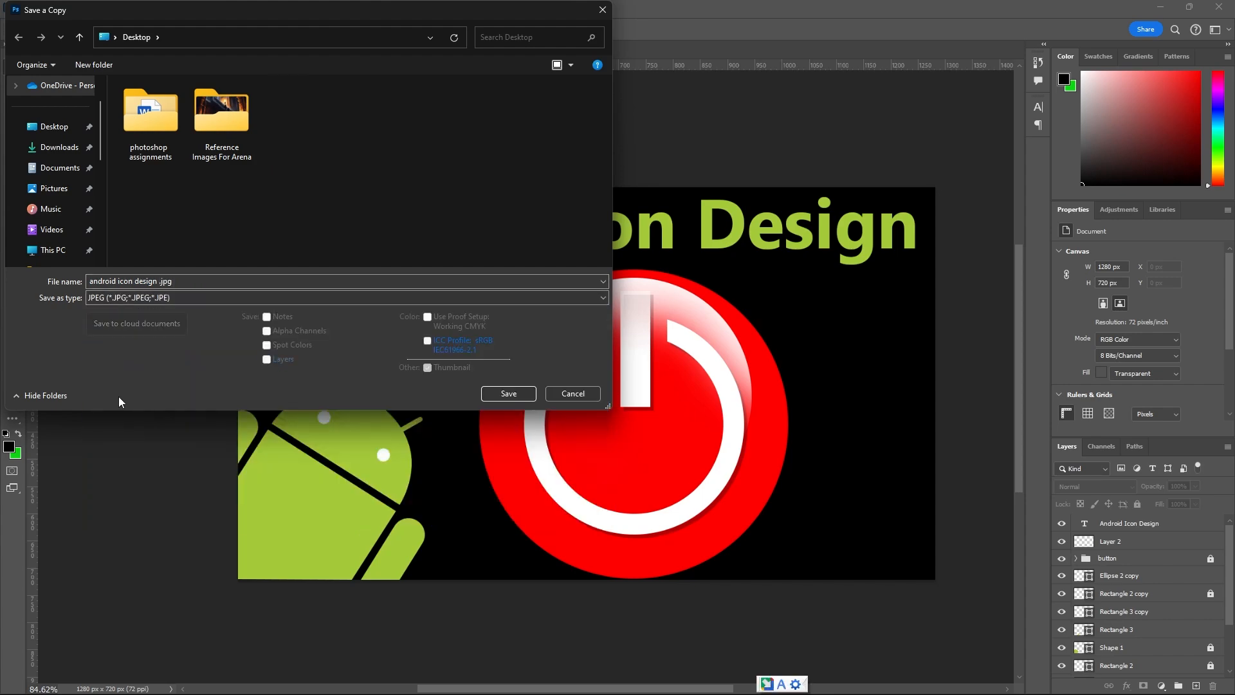
left_click(51, 127)
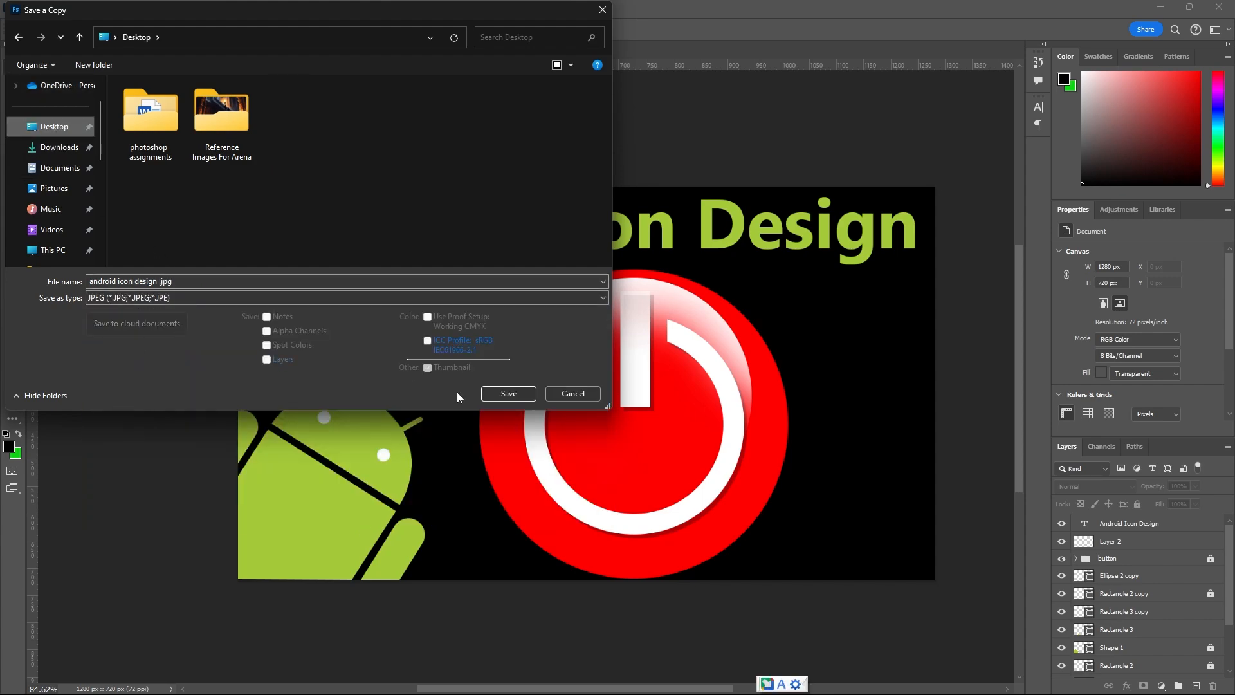
left_click(508, 394)
left_click(689, 179)
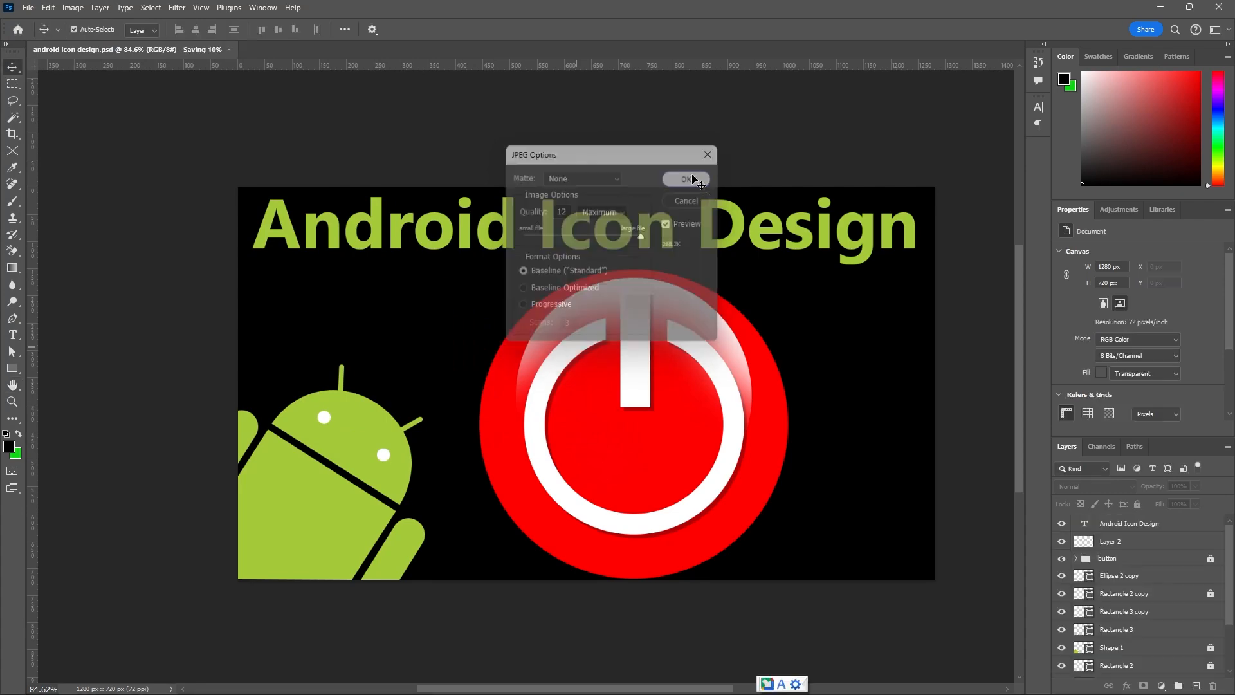
Open the exported "android icon design .jpg" from the desktop to check it, and return to Photoshop.
left_click(1161, 7)
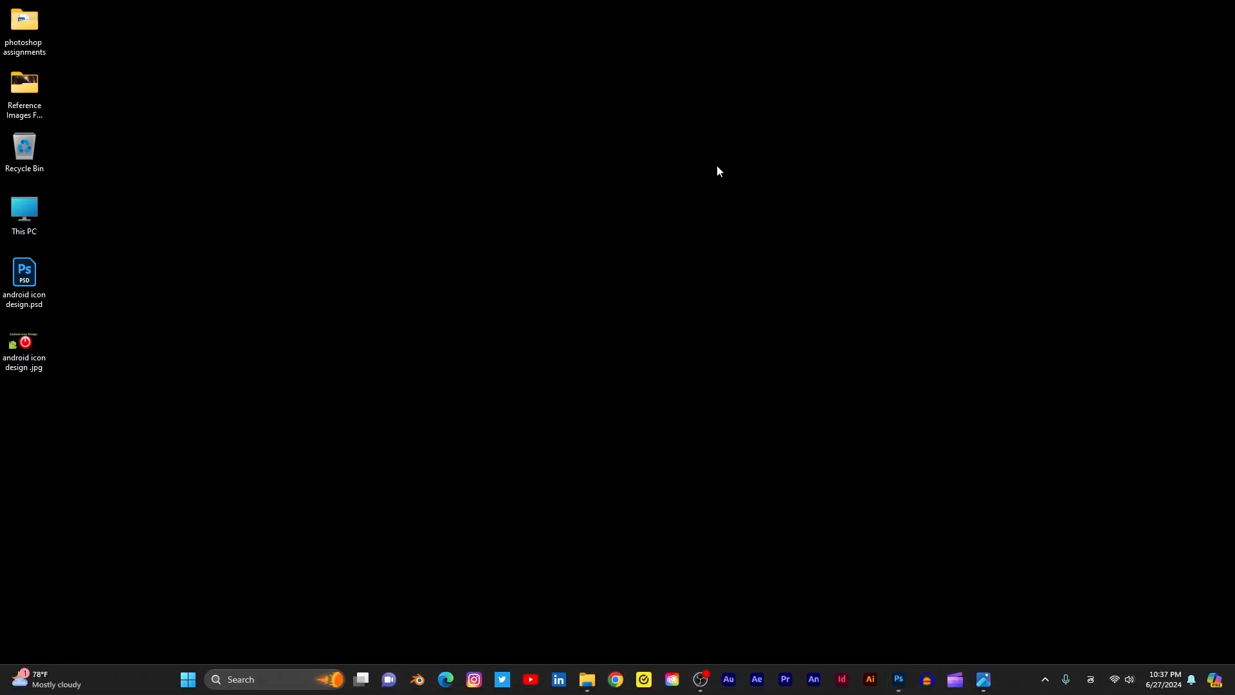
double_click(41, 350)
left_click(1166, 152)
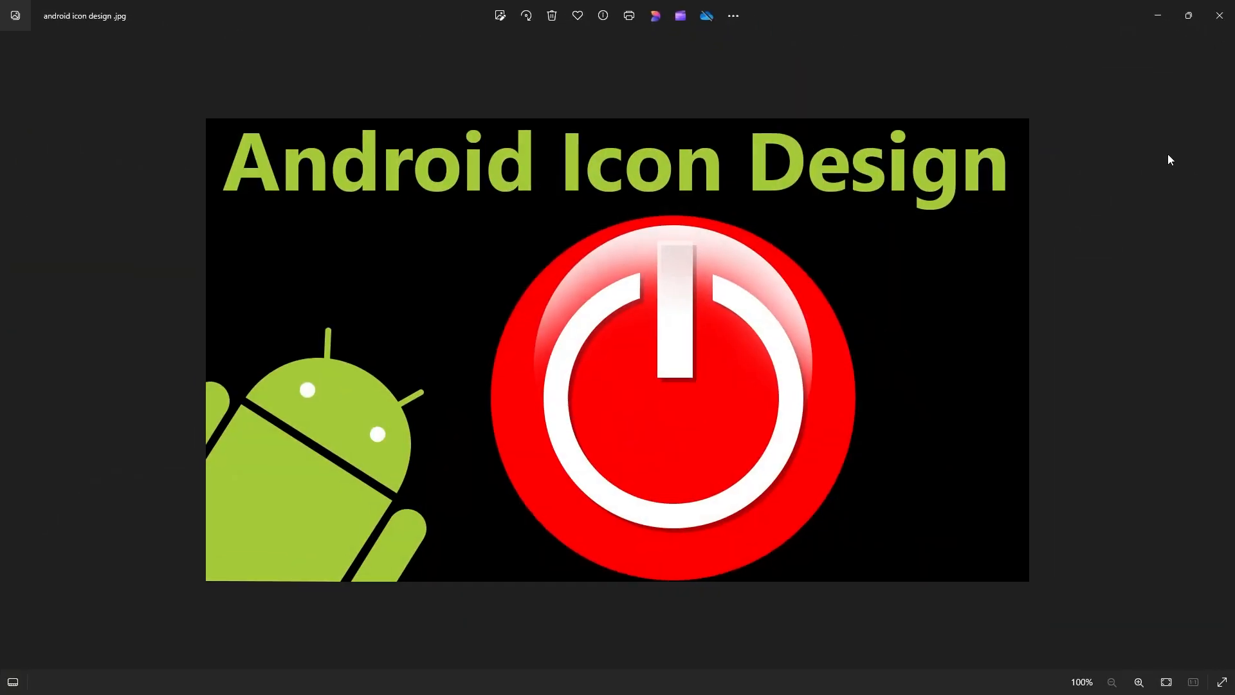
left_click(1158, 15)
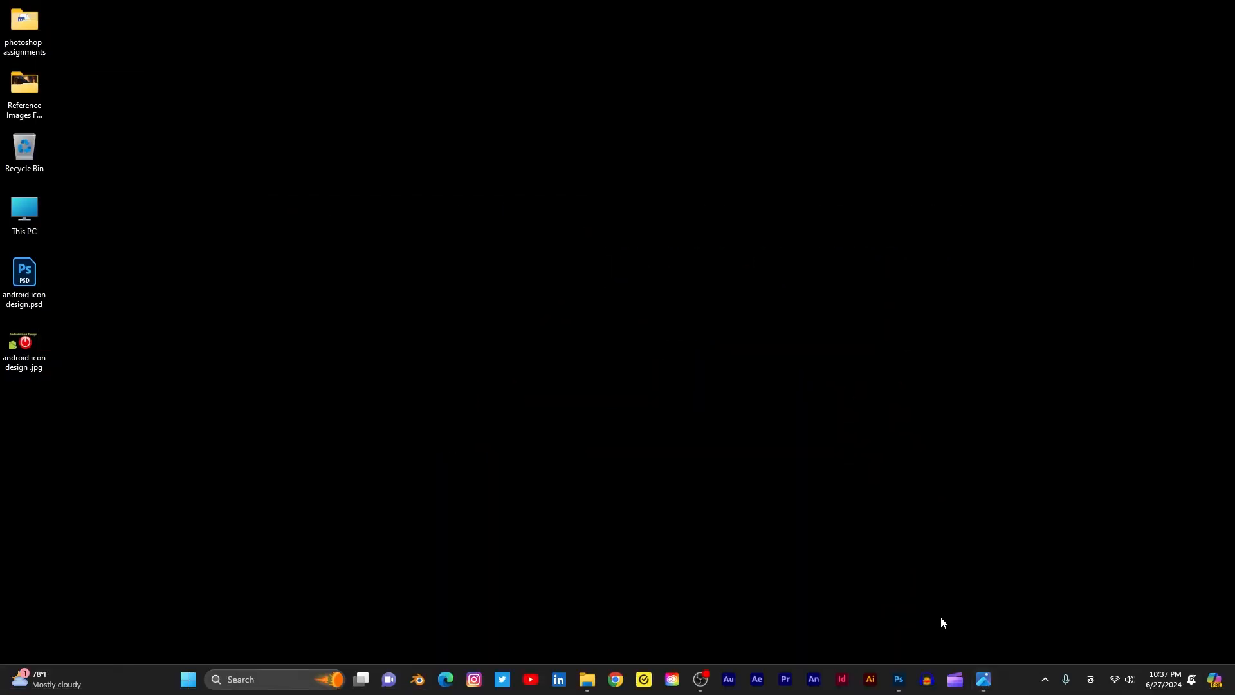
left_click(900, 682)
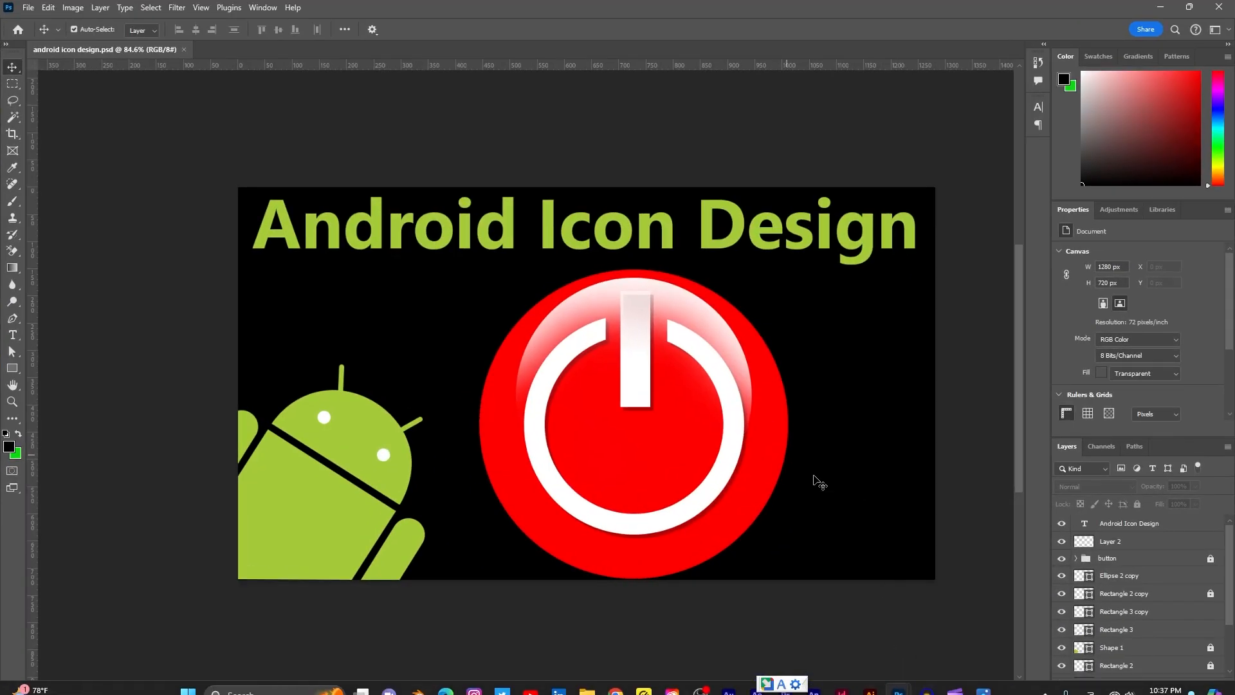